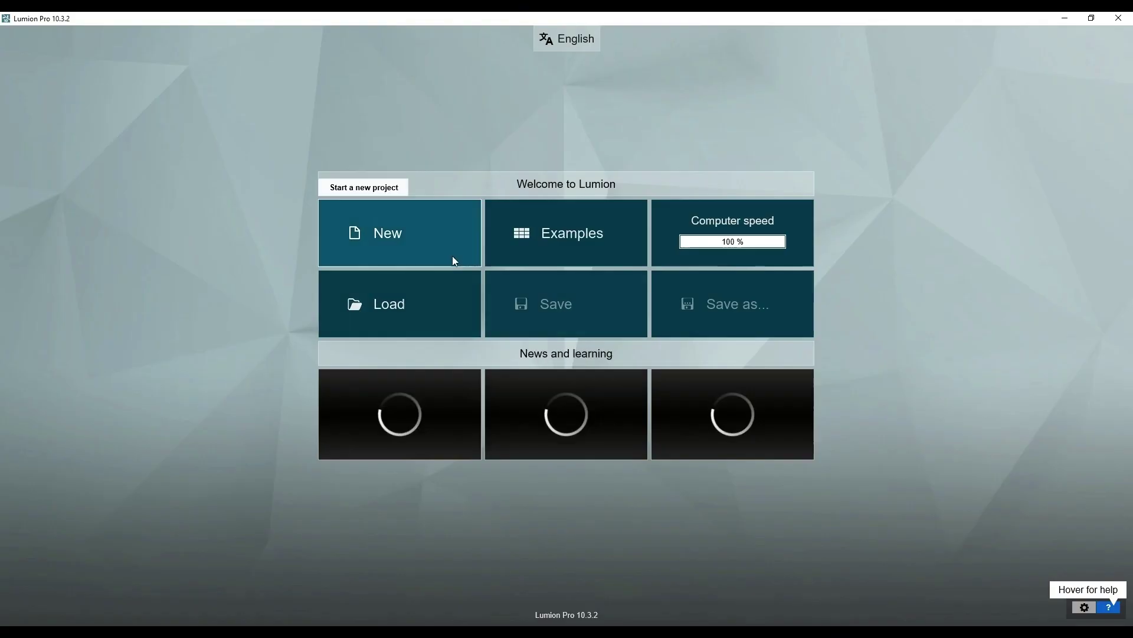
Start a new project from the Lumion welcome screen.
{"action": "left_click", "coordinate": [452, 256]}
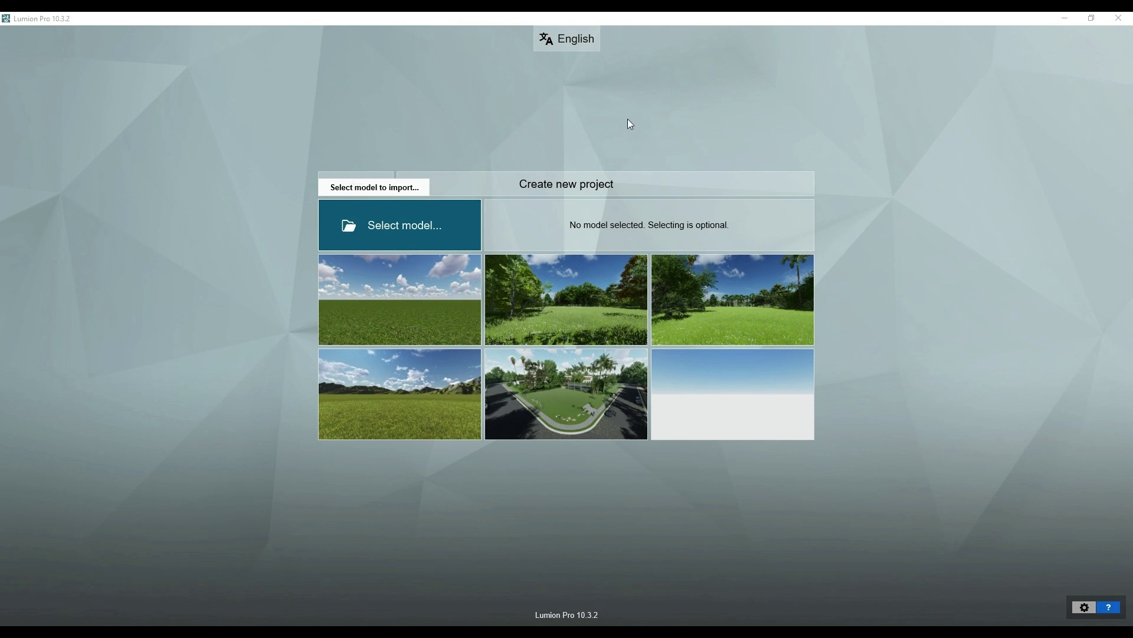
Load the Single Family Residence model on the Plain landscape and view the whole site.
{"action": "left_click", "coordinate": [401, 289]}
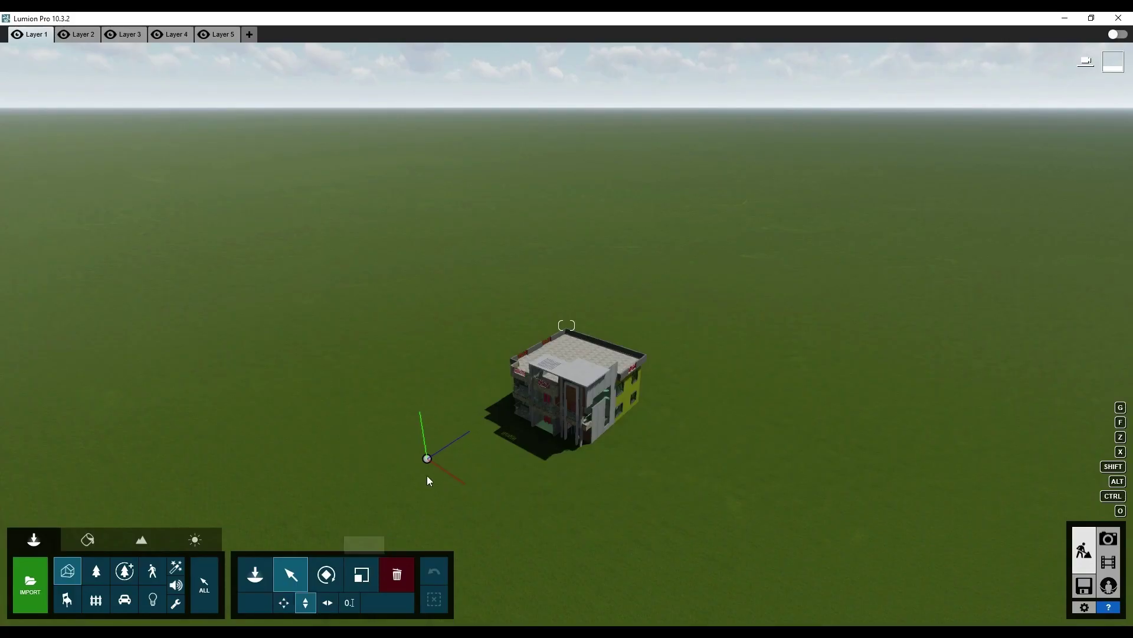
{"action": "left_click", "coordinate": [428, 458]}
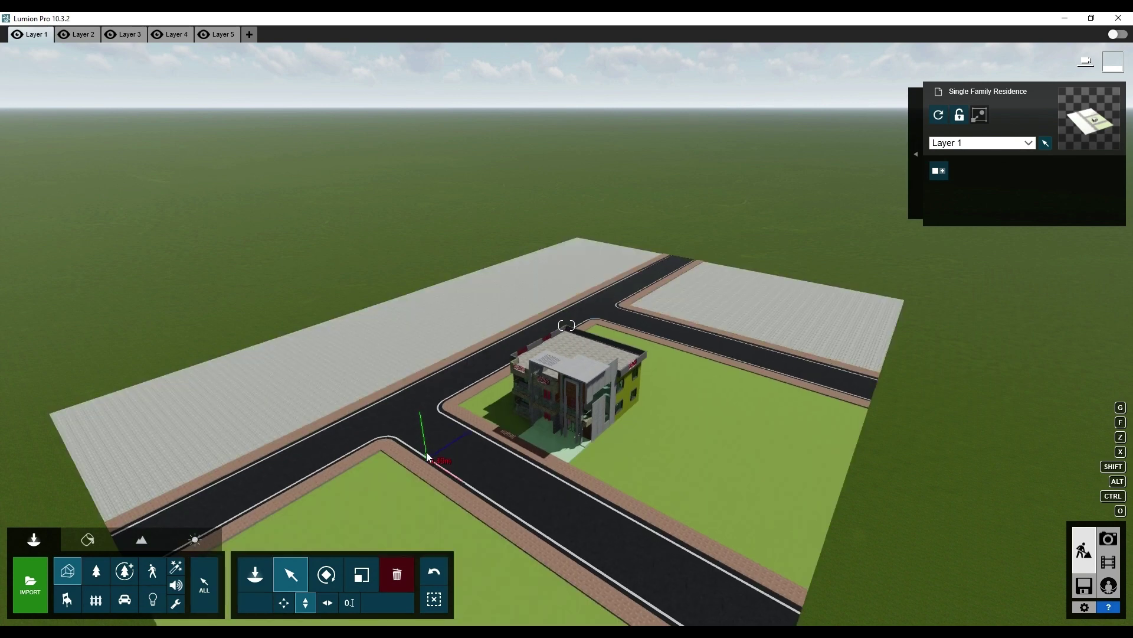
{"action": "mouse_move", "coordinate": [427, 457]}
{"action": "right_mouse_down"}
{"action": "mouse_move", "coordinate": [484, 483]}
{"action": "mouse_move", "coordinate": [388, 468]}
{"action": "mouse_move", "coordinate": [540, 436]}
{"action": "mouse_move", "coordinate": [493, 408]}
{"action": "mouse_move", "coordinate": [557, 377]}
{"action": "mouse_move", "coordinate": [542, 492]}
{"action": "mouse_move", "coordinate": [520, 469]}
{"action": "right_mouse_up"}
Enter material editing and apply the dark Asphalt 013 1024 material to the road.
{"action": "left_click", "coordinate": [519, 469]}
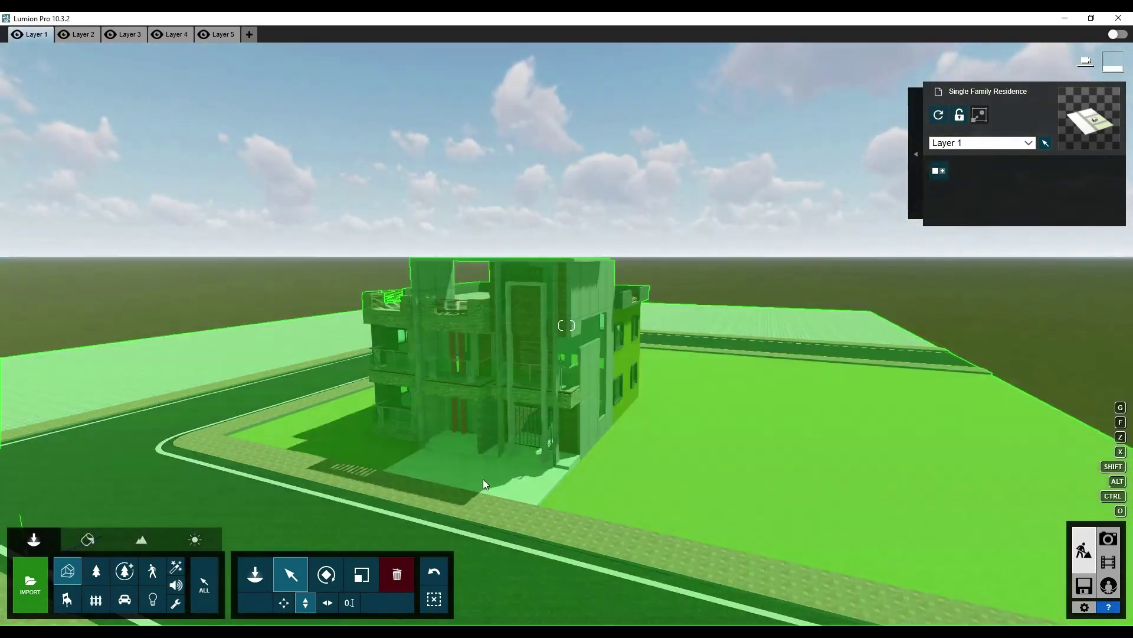
{"action": "left_click", "coordinate": [435, 600]}
{"action": "left_click", "coordinate": [88, 540]}
{"action": "right_click_drag", "start_coordinate": [519, 413], "coordinate": [520, 409]}
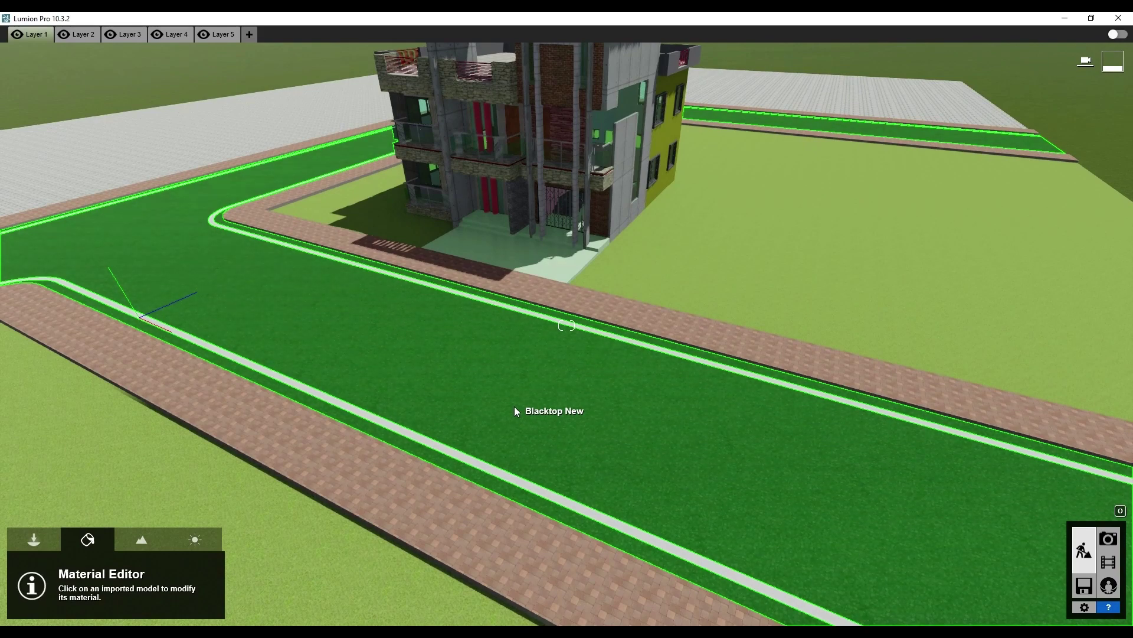
{"action": "left_click", "coordinate": [477, 424]}
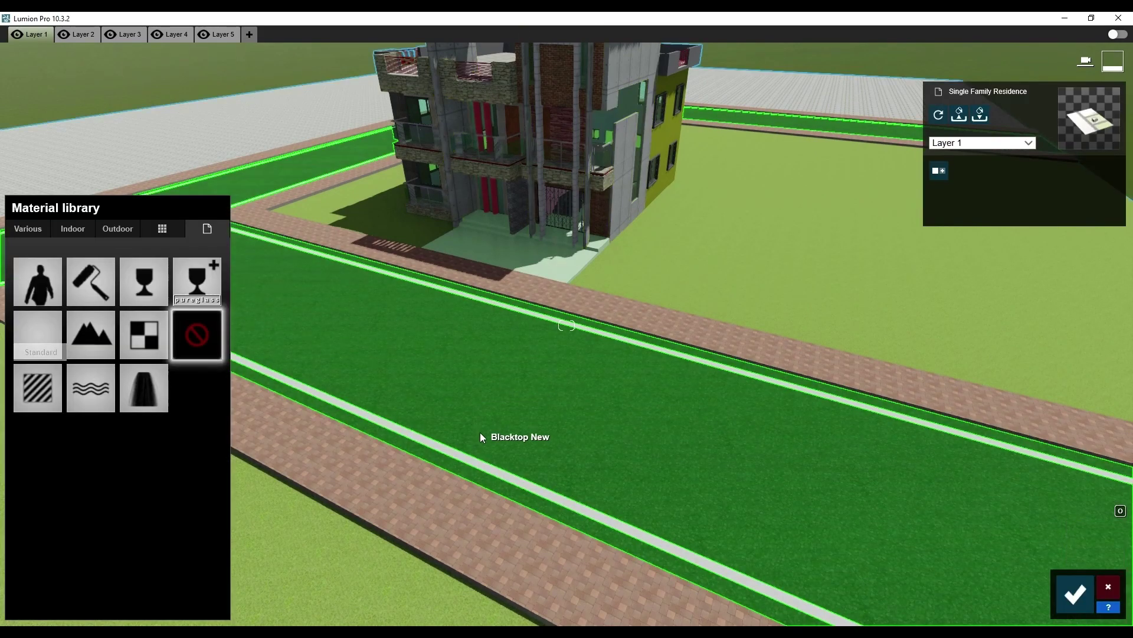
{"action": "left_click", "coordinate": [118, 229]}
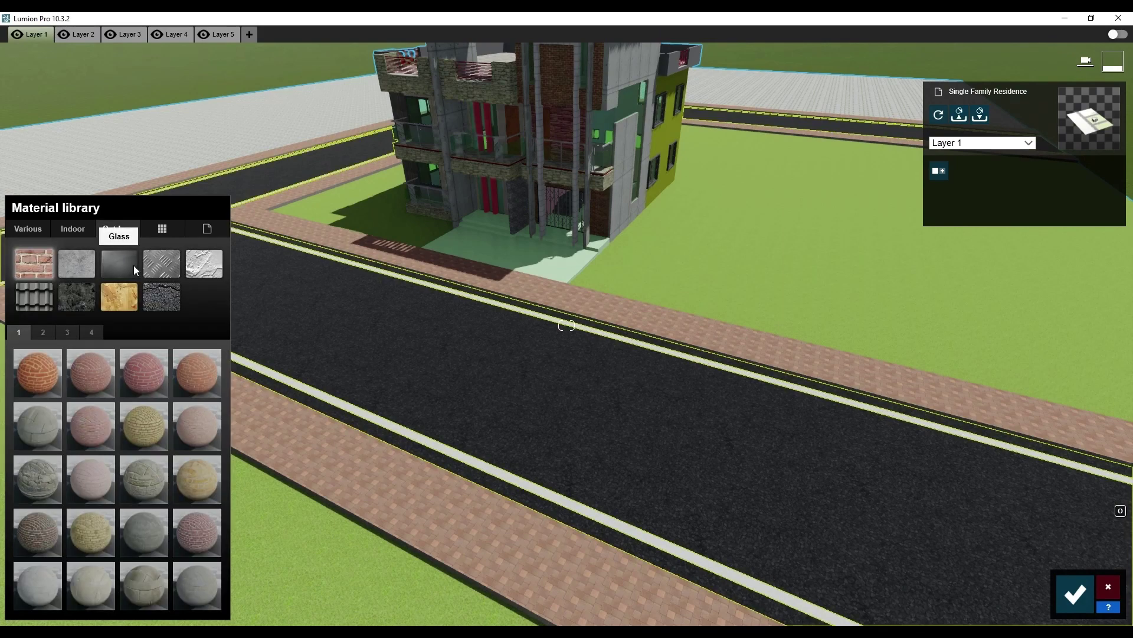
{"action": "left_click", "coordinate": [177, 584]}
Raise the asphalt's relief to 1.4, lower its reflectivity, and add weathering.
{"action": "scroll", "coordinate": [768, 420], "scroll_direction": "up", "scroll_amount": 5}
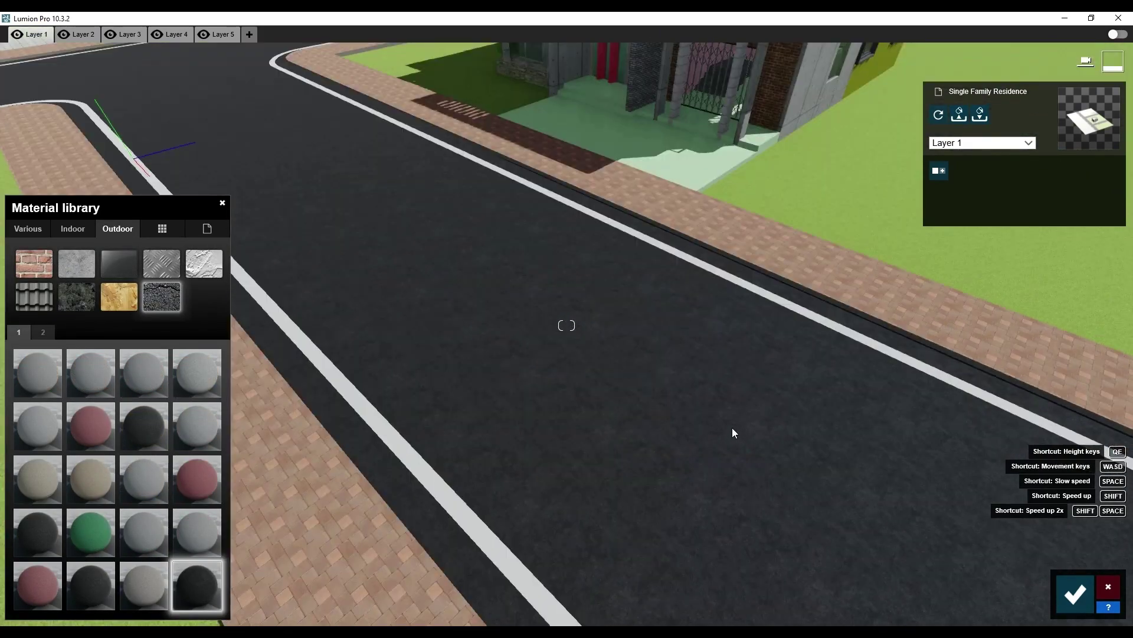
{"action": "left_click", "coordinate": [190, 587]}
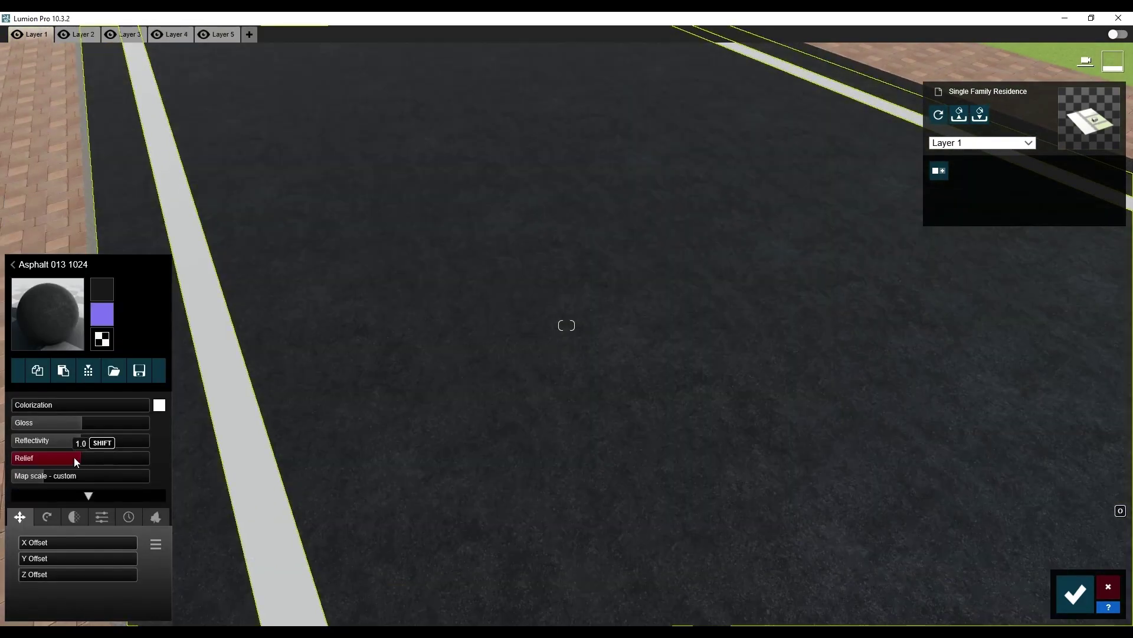
{"action": "mouse_move", "coordinate": [74, 457]}
{"action": "left_mouse_down"}
{"action": "mouse_move", "coordinate": [94, 460]}
{"action": "mouse_move", "coordinate": [68, 424]}
{"action": "mouse_move", "coordinate": [67, 441]}
{"action": "mouse_move", "coordinate": [49, 428]}
{"action": "left_mouse_up"}
{"action": "left_click", "coordinate": [57, 443]}
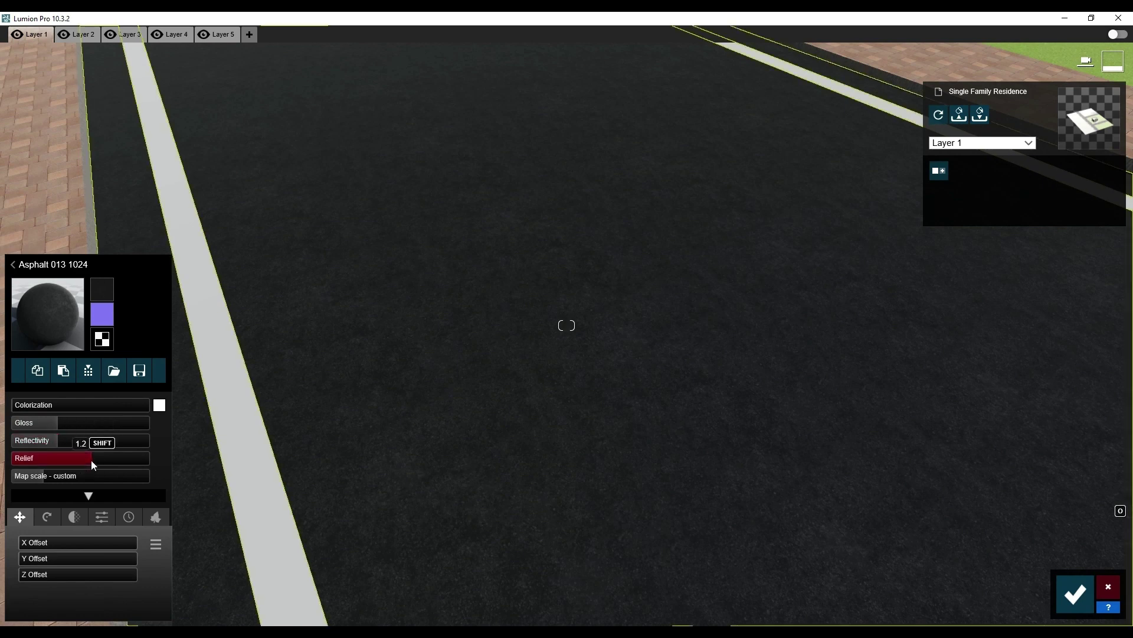
{"action": "left_click_drag", "start_coordinate": [92, 460], "coordinate": [108, 461]}
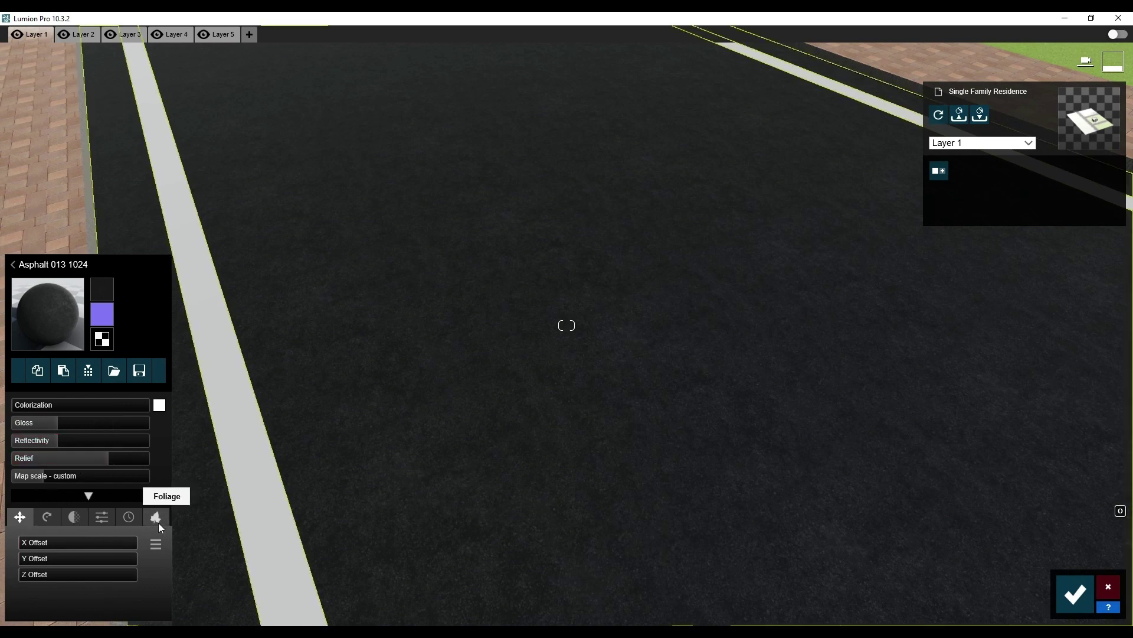
{"action": "left_click", "coordinate": [128, 516]}
{"action": "mouse_move", "coordinate": [65, 543]}
{"action": "left_mouse_down"}
{"action": "mouse_move", "coordinate": [107, 542]}
{"action": "mouse_move", "coordinate": [77, 543]}
{"action": "mouse_move", "coordinate": [89, 544]}
{"action": "left_mouse_up"}
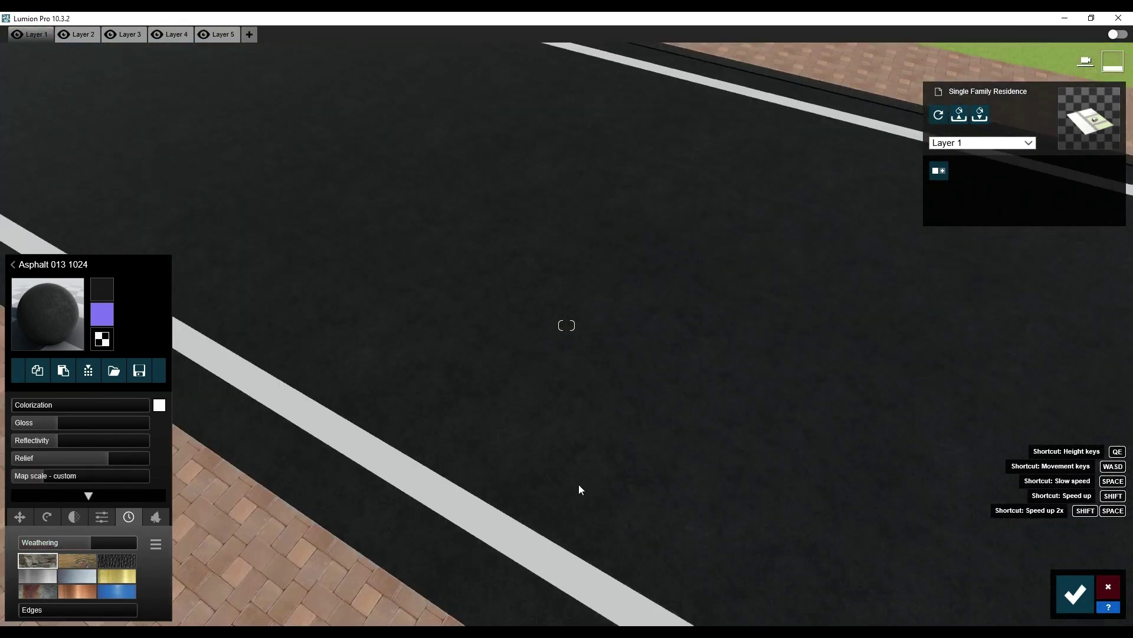
{"action": "right_click_drag", "start_coordinate": [579, 485], "coordinate": [543, 490]}
Save the road material and give the sidewalk herringbone CityStreet pavers.
{"action": "left_click", "coordinate": [1076, 593]}
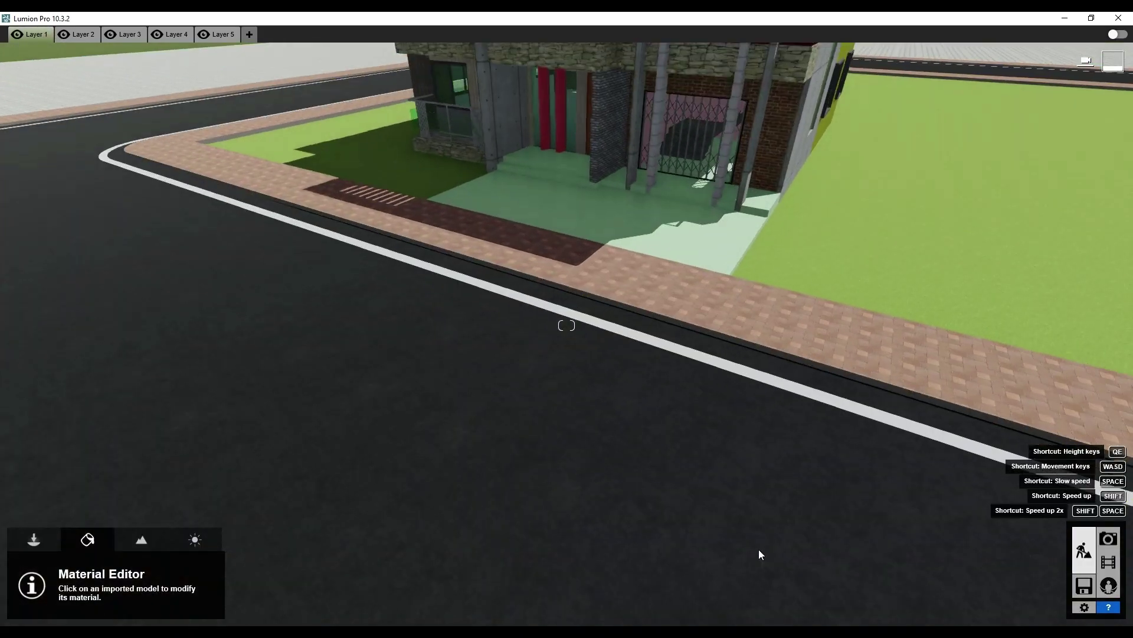
{"action": "mouse_move", "coordinate": [759, 549]}
{"action": "right_mouse_down"}
{"action": "mouse_move", "coordinate": [550, 453]}
{"action": "mouse_move", "coordinate": [412, 445]}
{"action": "right_mouse_up"}
{"action": "left_click", "coordinate": [586, 408]}
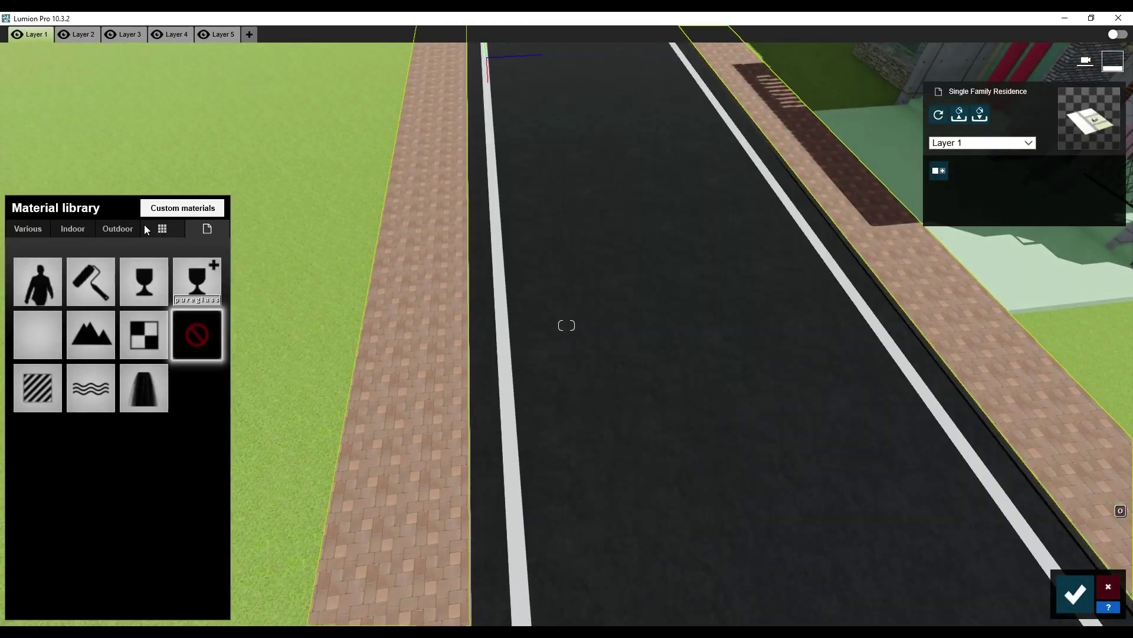
{"action": "left_click", "coordinate": [136, 227]}
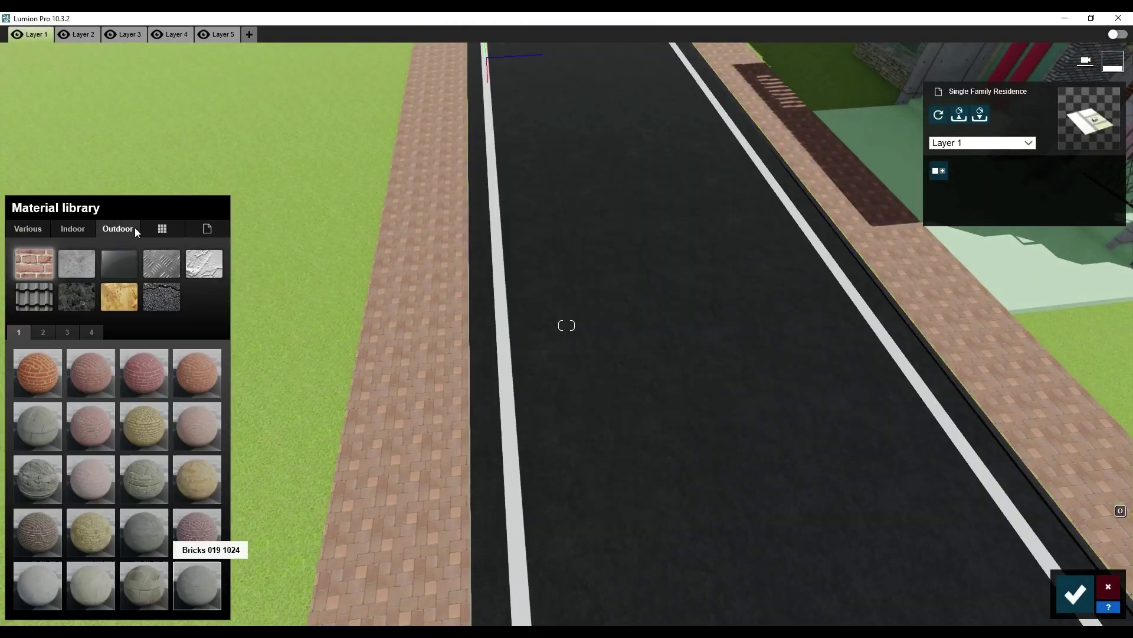
{"action": "left_click", "coordinate": [81, 295]}
{"action": "left_click", "coordinate": [90, 585]}
Raise the sidewalk pavers' weathering to about 0.3 or more.
{"action": "mouse_move", "coordinate": [399, 503]}
{"action": "right_mouse_down"}
{"action": "mouse_move", "coordinate": [424, 539]}
{"action": "mouse_move", "coordinate": [355, 498]}
{"action": "right_mouse_up"}
{"action": "left_click", "coordinate": [305, 369]}
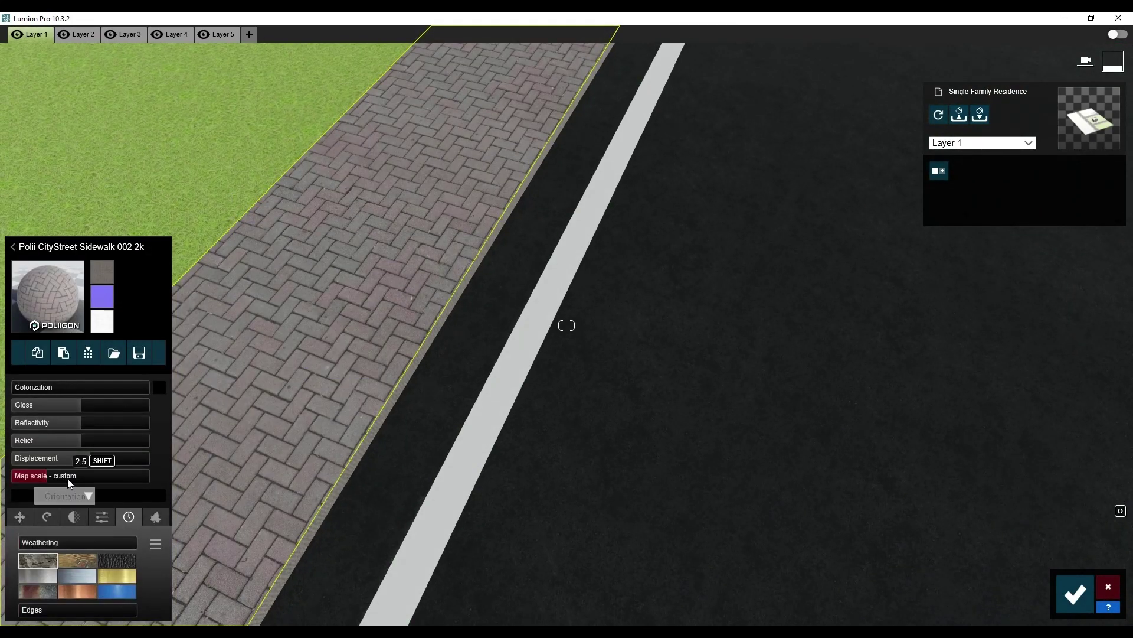
{"action": "left_click_drag", "start_coordinate": [37, 541], "coordinate": [91, 540]}
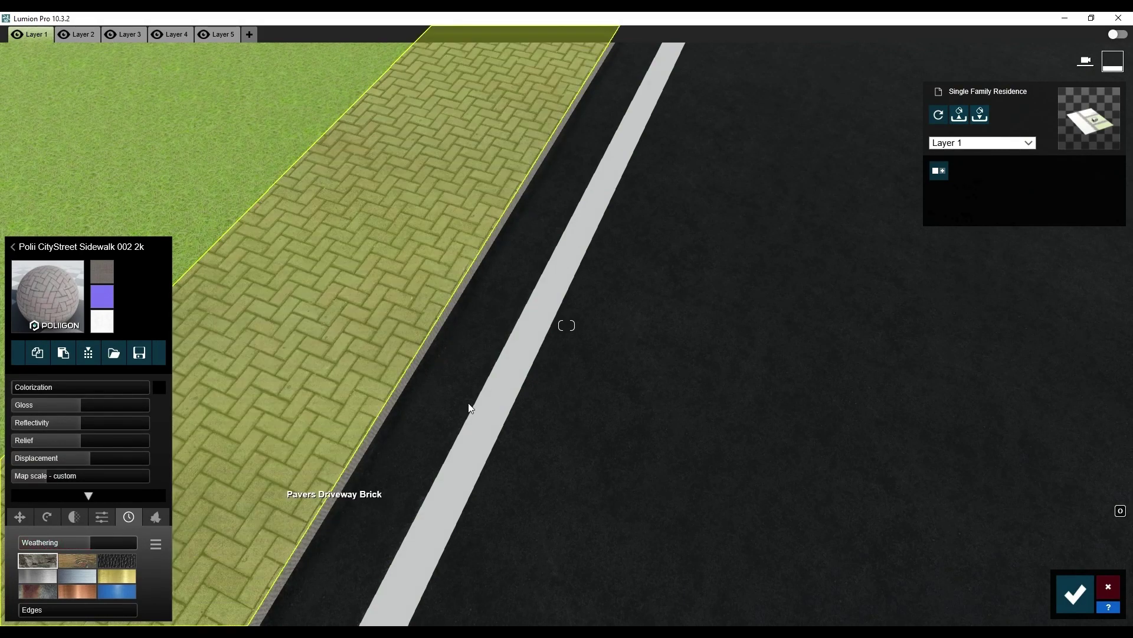
{"action": "right_click_drag", "start_coordinate": [469, 405], "coordinate": [427, 408]}
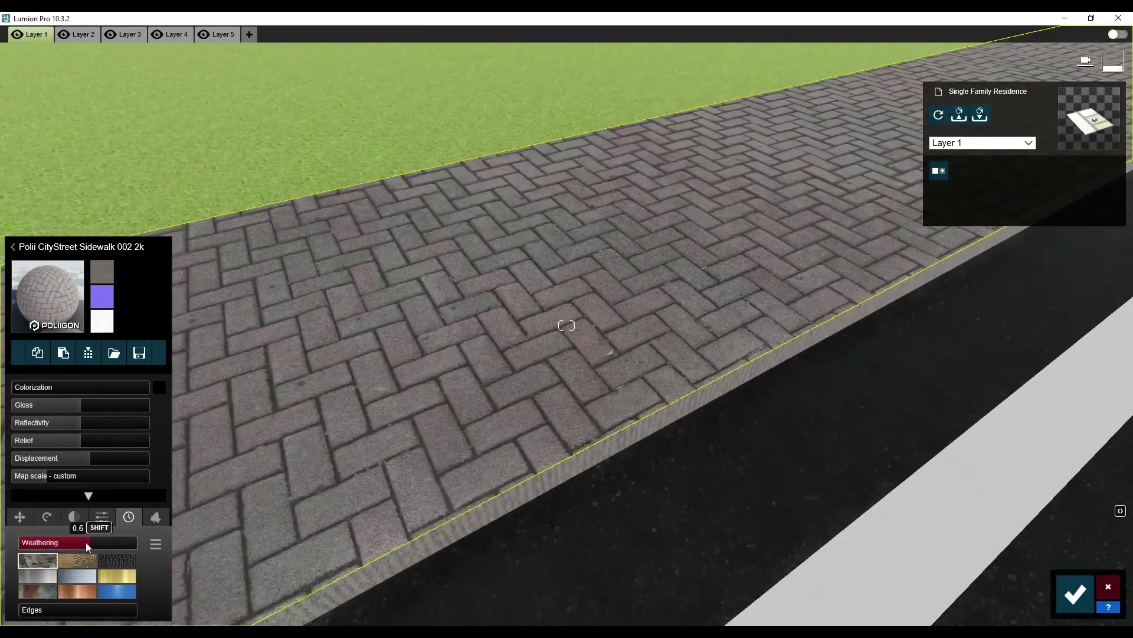
{"action": "left_click_drag", "start_coordinate": [87, 542], "coordinate": [77, 545]}
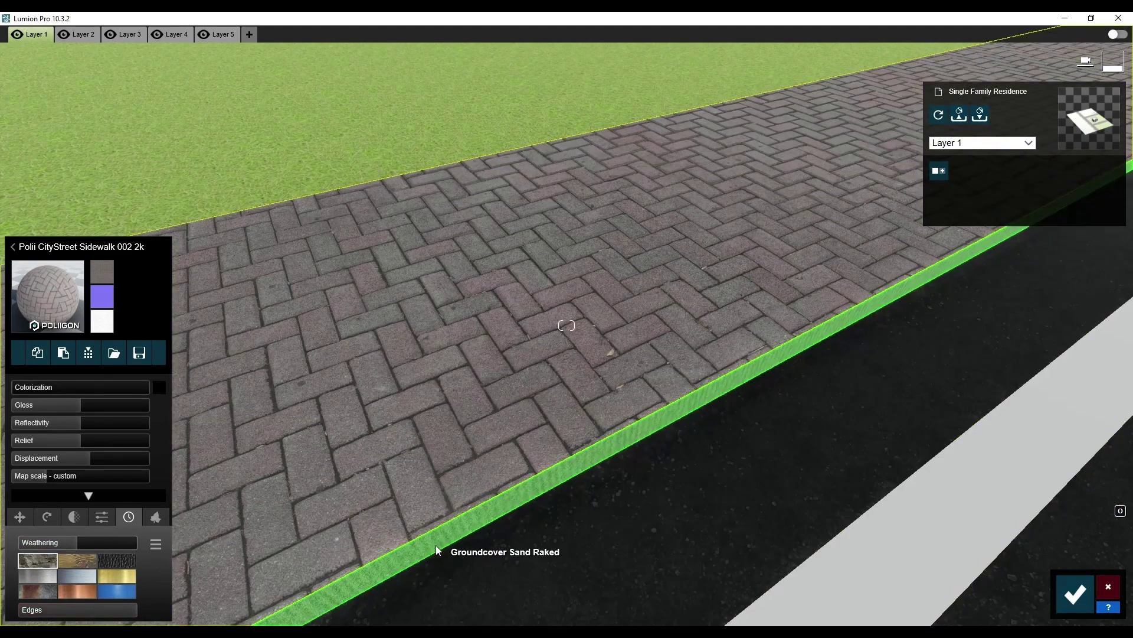
Give the curb Concrete 036 1024 with smaller map scale and grey tint at 0.5.
{"action": "left_click", "coordinate": [401, 540]}
{"action": "left_click", "coordinate": [118, 229]}
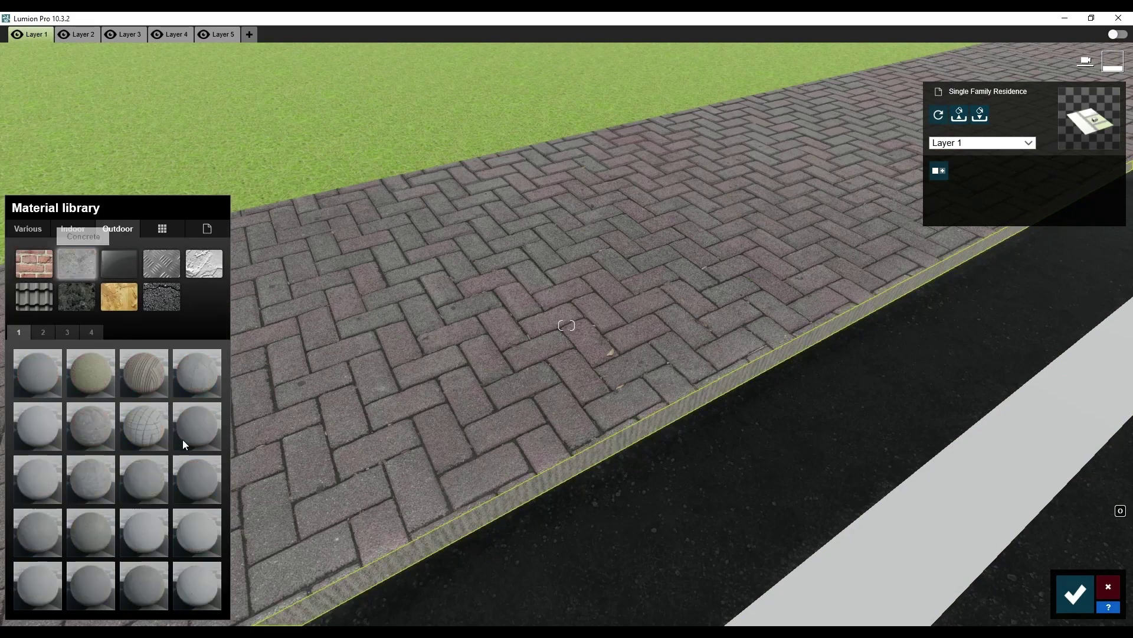
{"action": "left_click", "coordinate": [200, 438]}
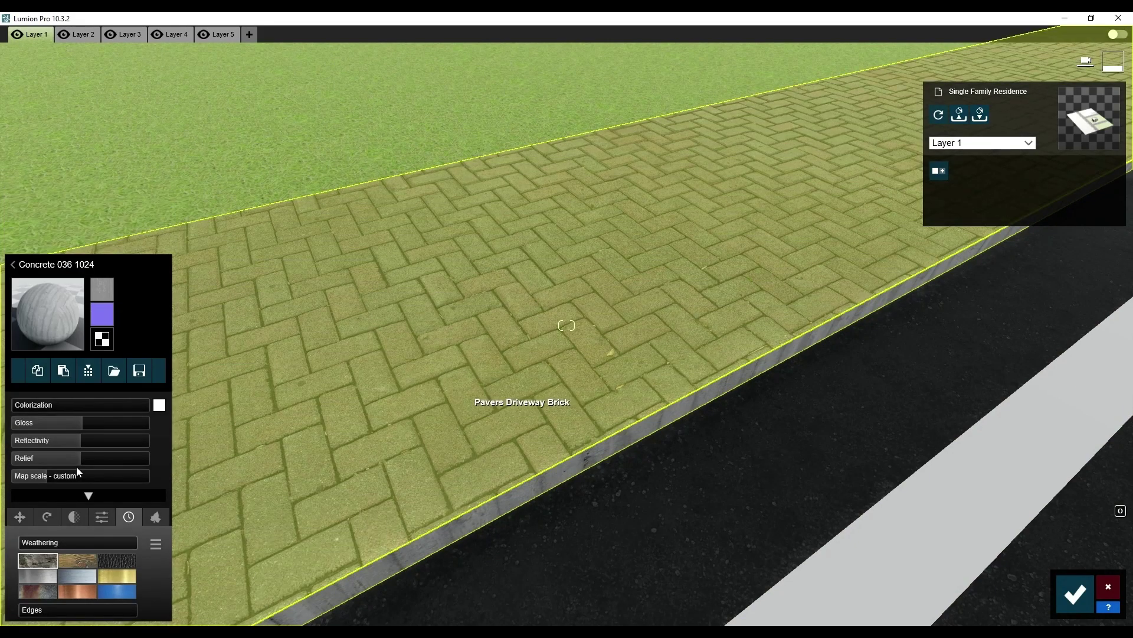
{"action": "left_click_drag", "start_coordinate": [45, 476], "coordinate": [38, 476]}
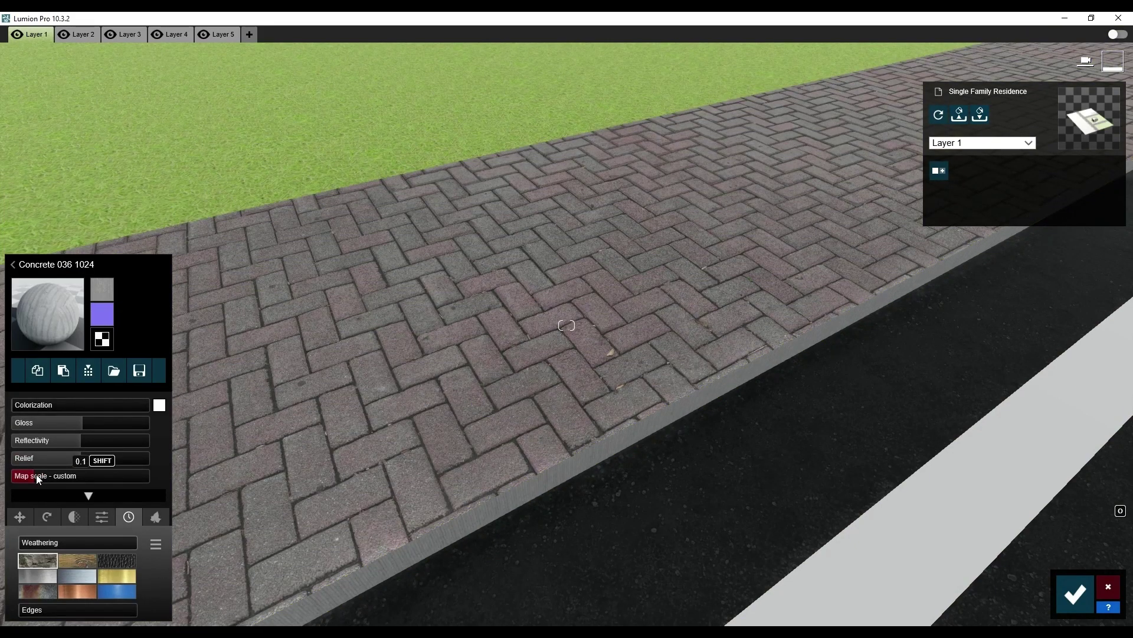
{"action": "left_click", "coordinate": [160, 405]}
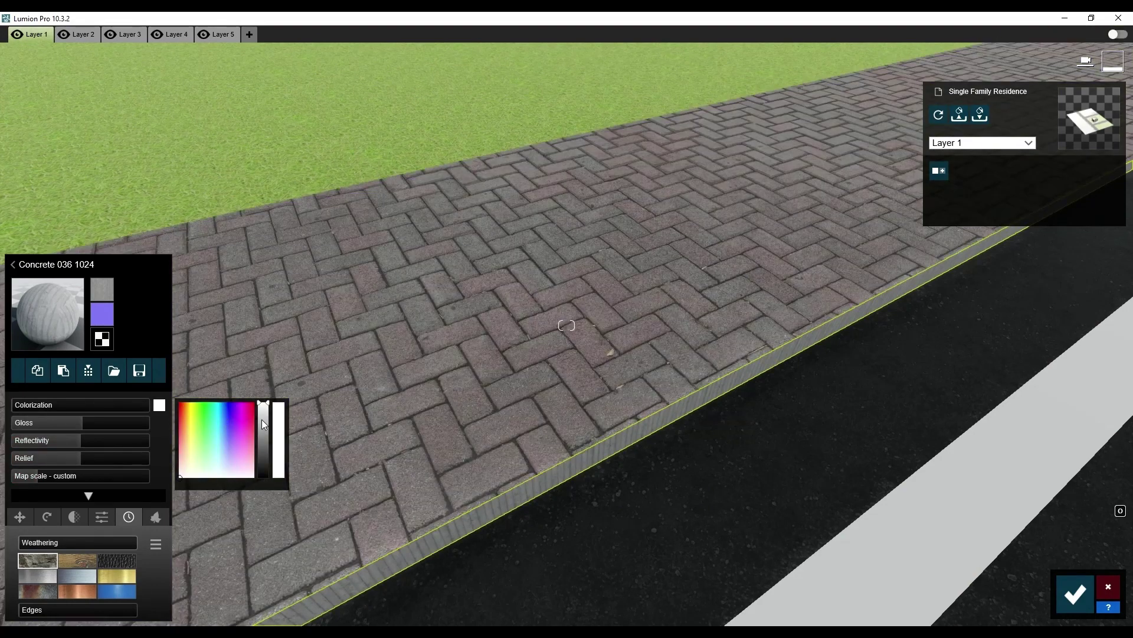
{"action": "left_click_drag", "start_coordinate": [261, 419], "coordinate": [262, 448]}
{"action": "left_click", "coordinate": [81, 405]}
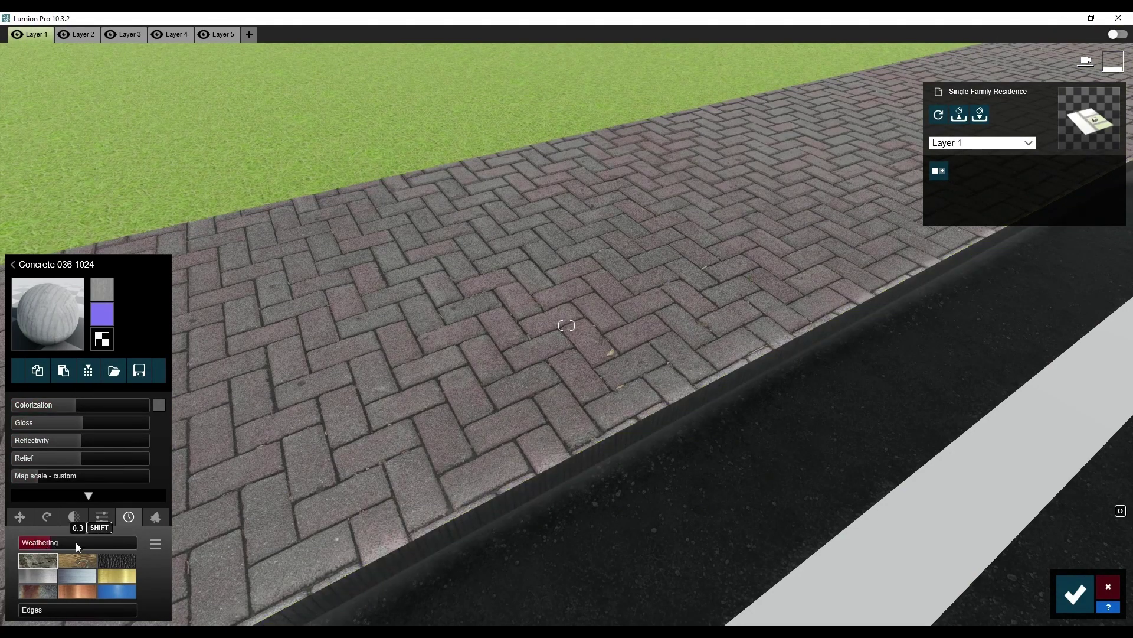
Save the sidewalk and curb edits, then give the lawn a darker grass material.
{"action": "left_click", "coordinate": [1077, 593]}
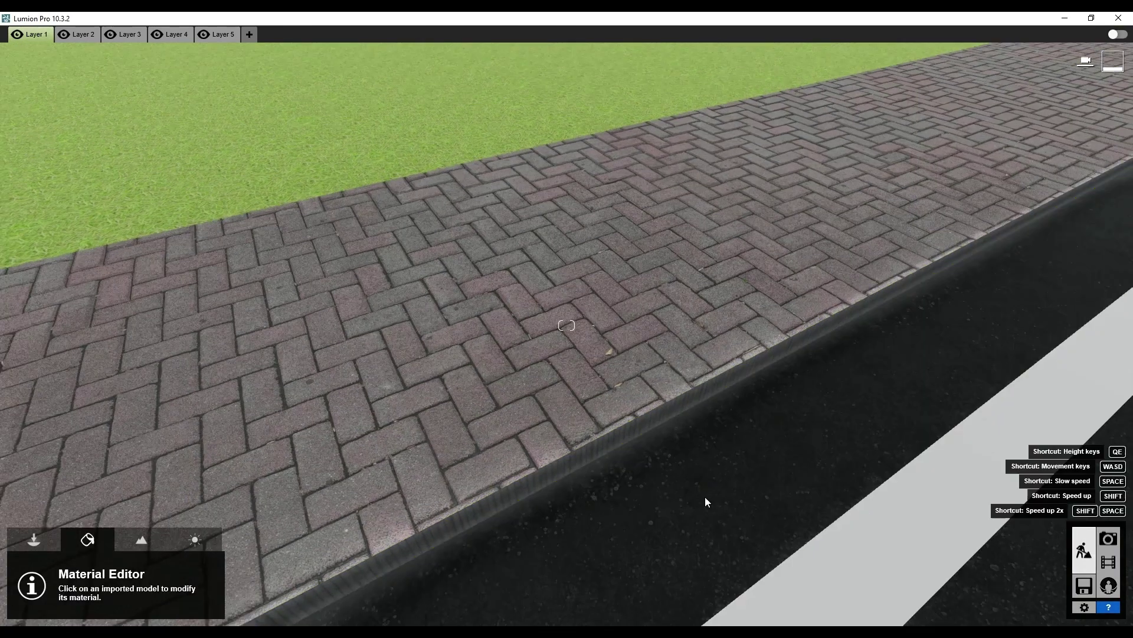
{"action": "left_click", "coordinate": [368, 220]}
{"action": "left_click", "coordinate": [44, 232]}
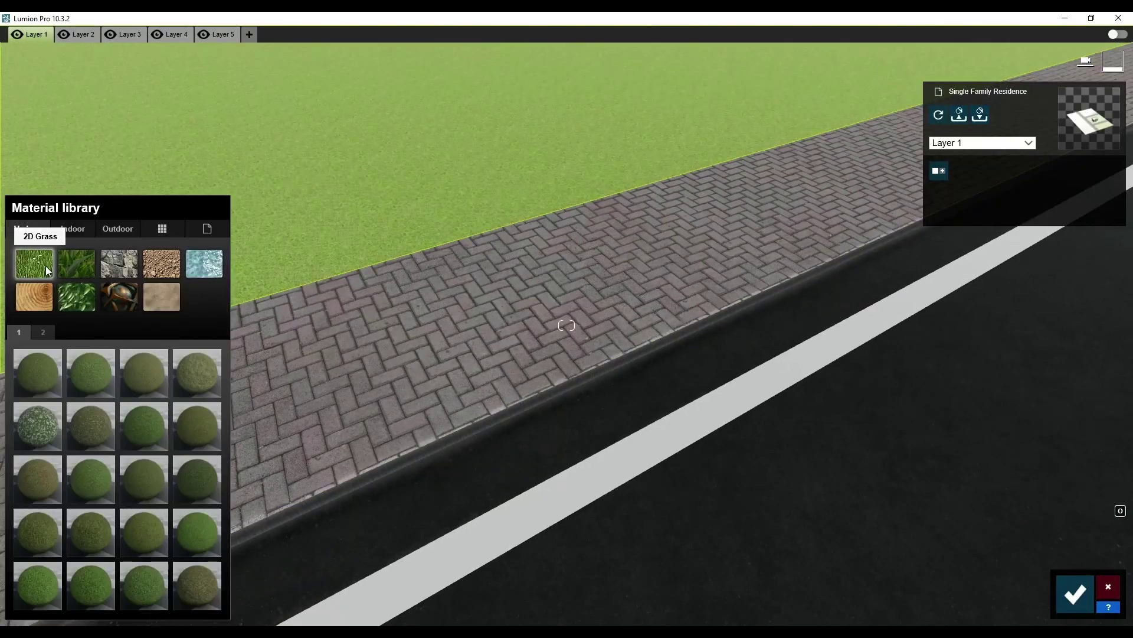
{"action": "left_click", "coordinate": [53, 373]}
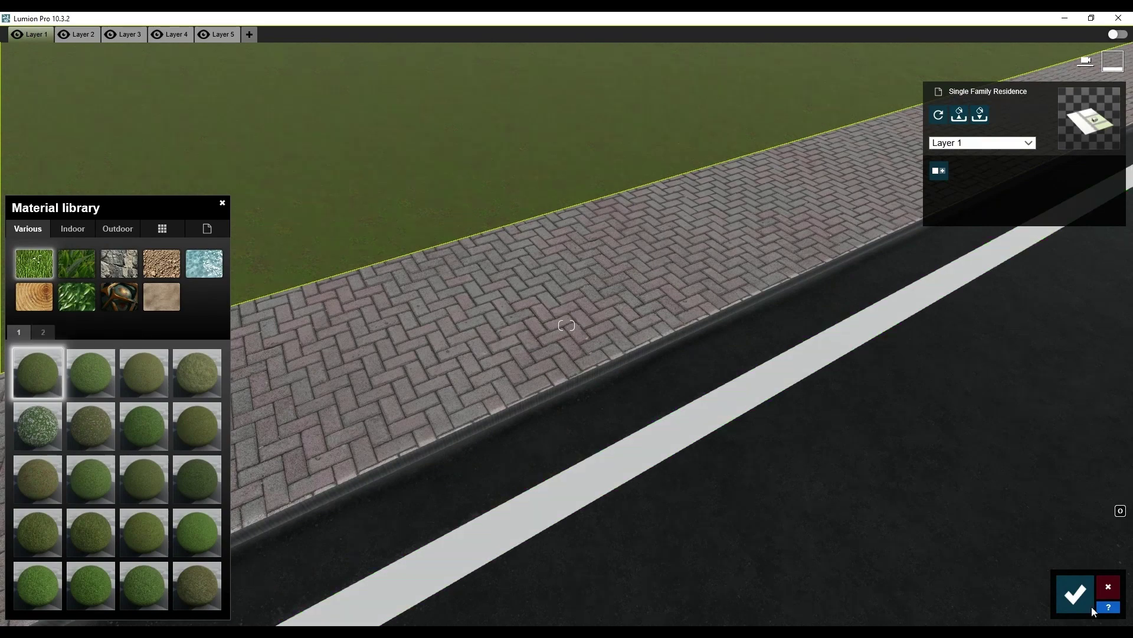
{"action": "left_click", "coordinate": [1075, 593]}
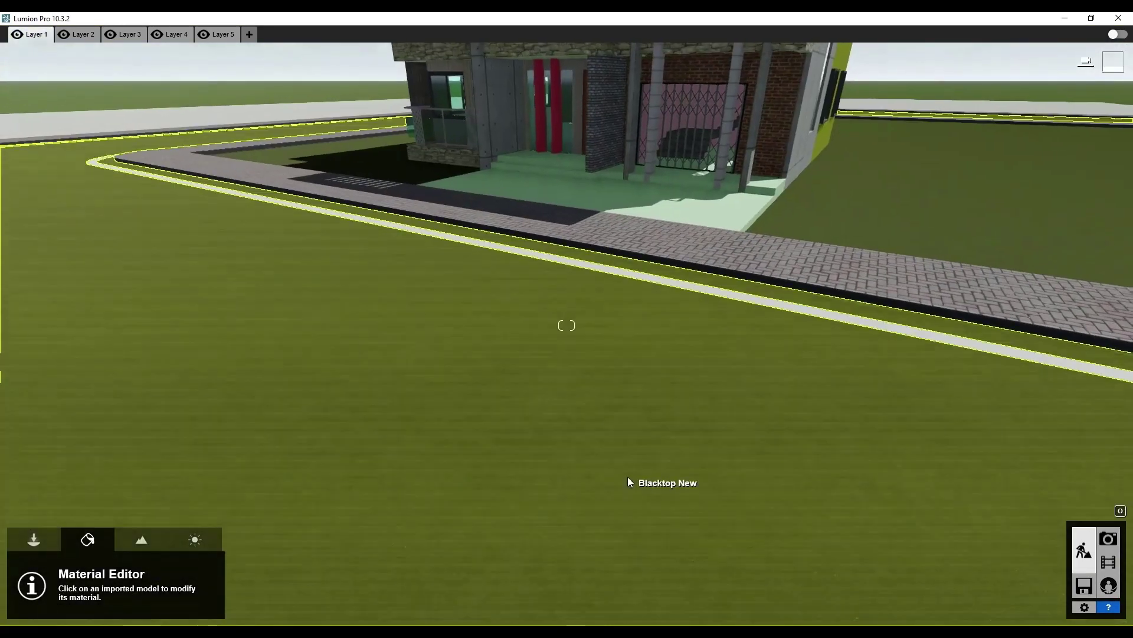
Apply Pavement Stone 009 1024 to the empty block's paving.
{"action": "scroll", "coordinate": [628, 477], "scroll_direction": "up", "scroll_amount": 3}
{"action": "scroll", "coordinate": [627, 469], "scroll_direction": "down", "scroll_amount": 3}
{"action": "scroll", "coordinate": [532, 418], "scroll_direction": "down", "scroll_amount": 3}
{"action": "scroll", "coordinate": [526, 413], "scroll_direction": "down", "scroll_amount": 3}
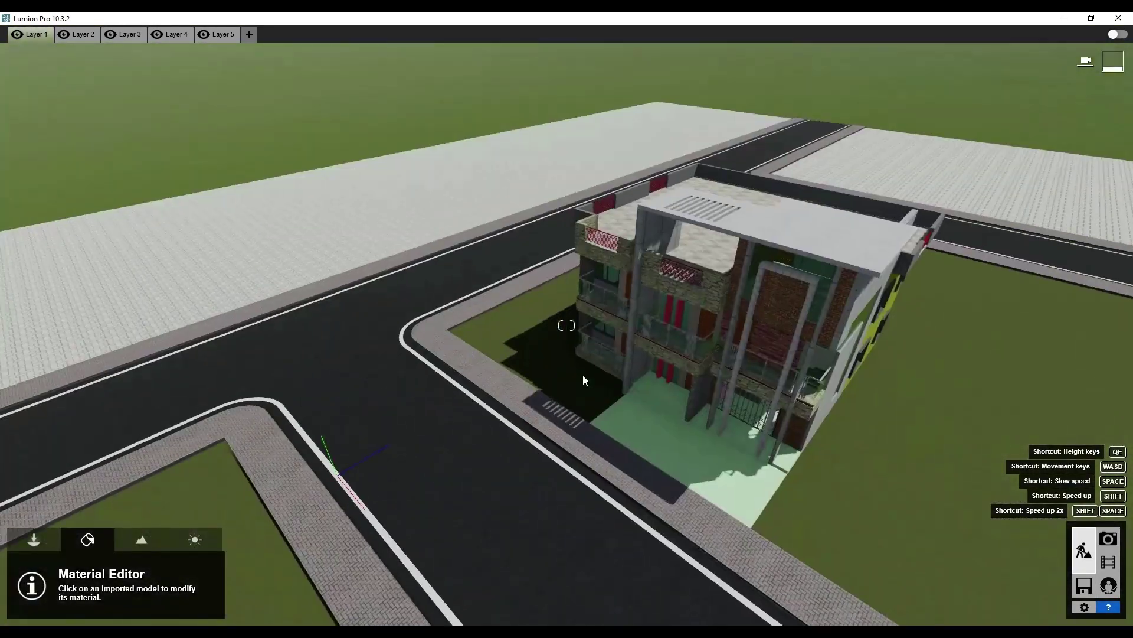
{"action": "scroll", "coordinate": [583, 375], "scroll_direction": "down", "scroll_amount": 3}
{"action": "scroll", "coordinate": [585, 370], "scroll_direction": "up", "scroll_amount": 3}
{"action": "scroll", "coordinate": [467, 415], "scroll_direction": "up", "scroll_amount": 3}
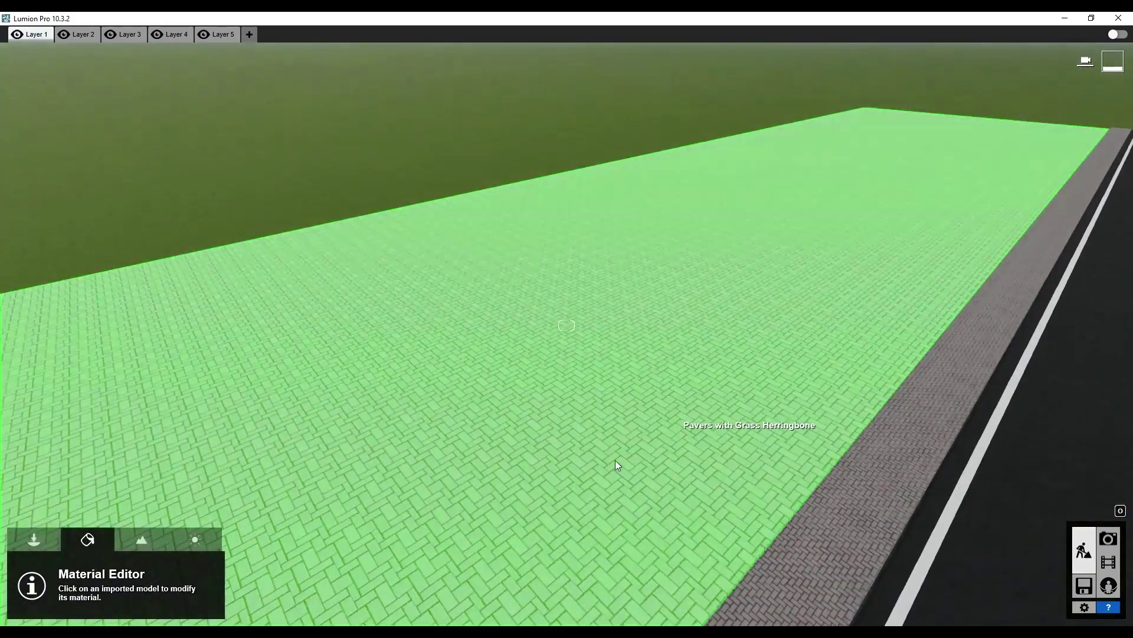
{"action": "left_click", "coordinate": [616, 459]}
{"action": "left_click", "coordinate": [116, 229]}
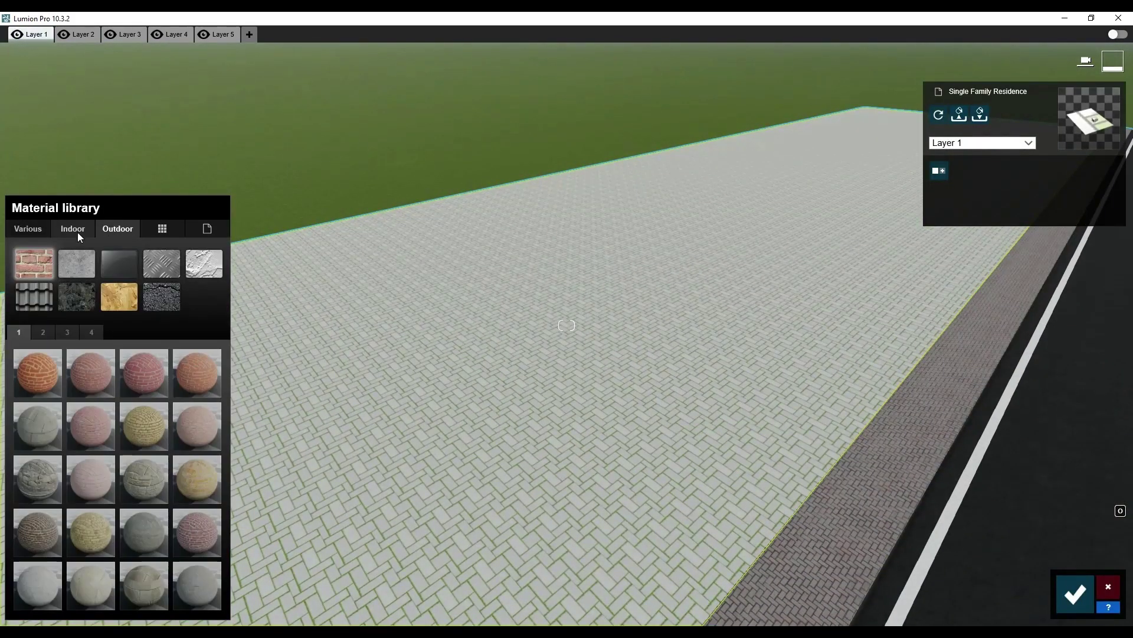
{"action": "left_click", "coordinate": [195, 467]}
{"action": "left_click", "coordinate": [641, 434]}
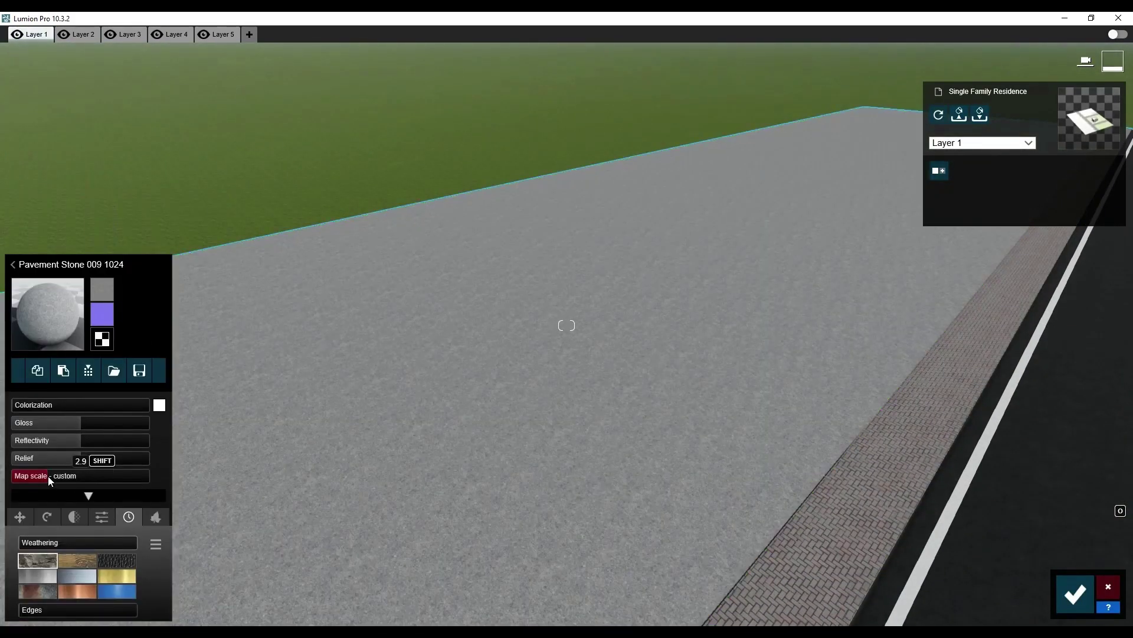
Lower the paving's gloss and reflectivity, raise relief and weathering, and save.
{"action": "left_click", "coordinate": [59, 440]}
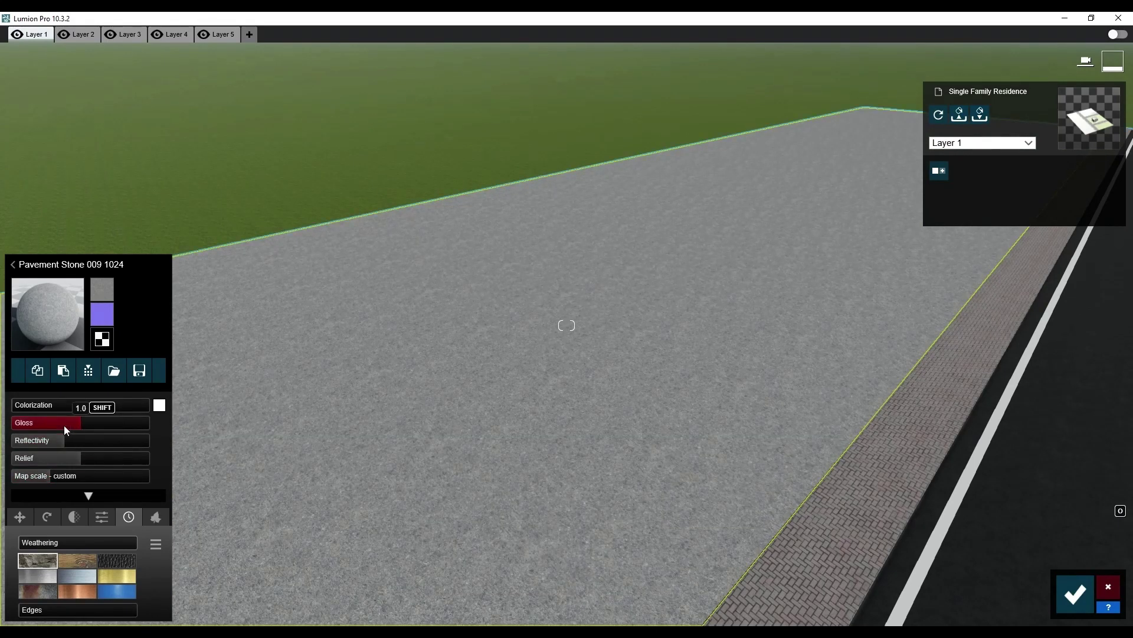
{"action": "left_click", "coordinate": [51, 440]}
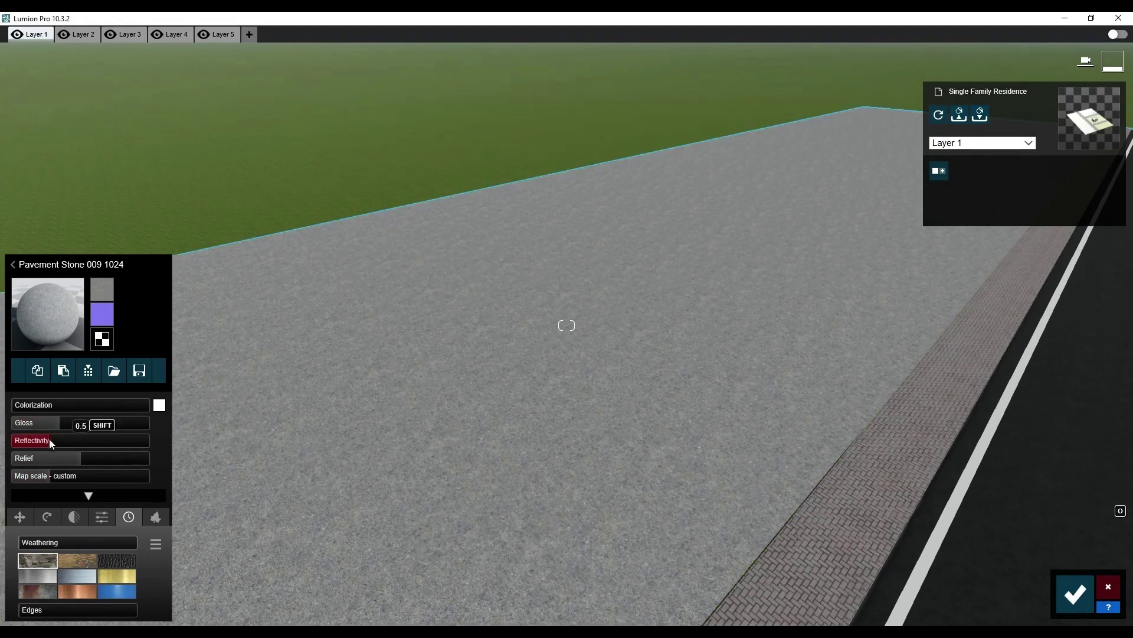
{"action": "left_click", "coordinate": [89, 458]}
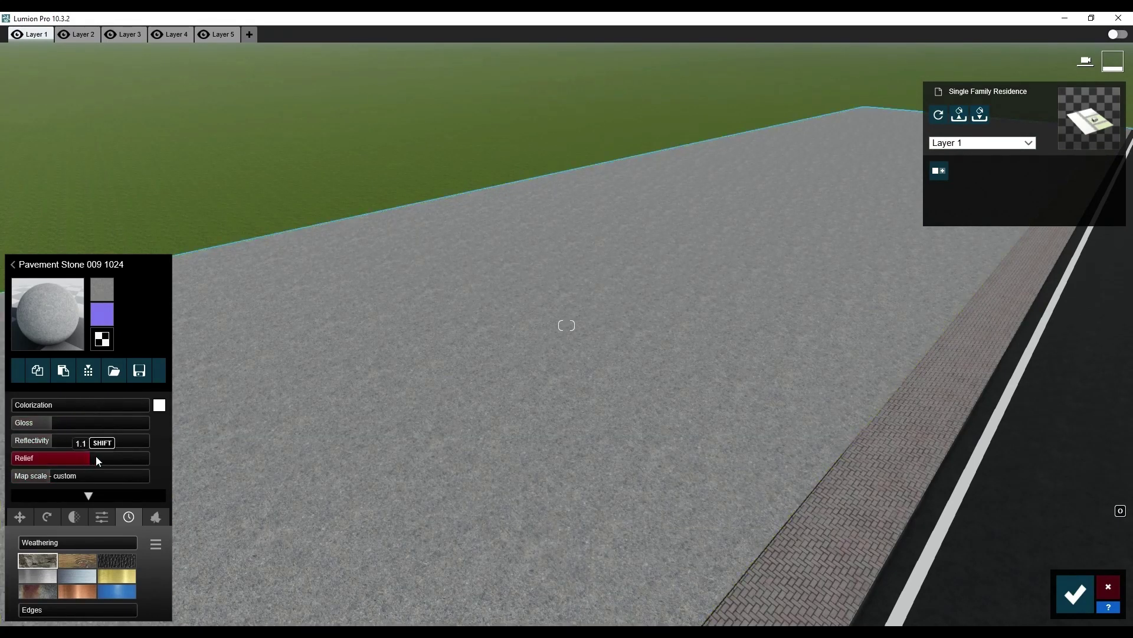
{"action": "left_click", "coordinate": [77, 542]}
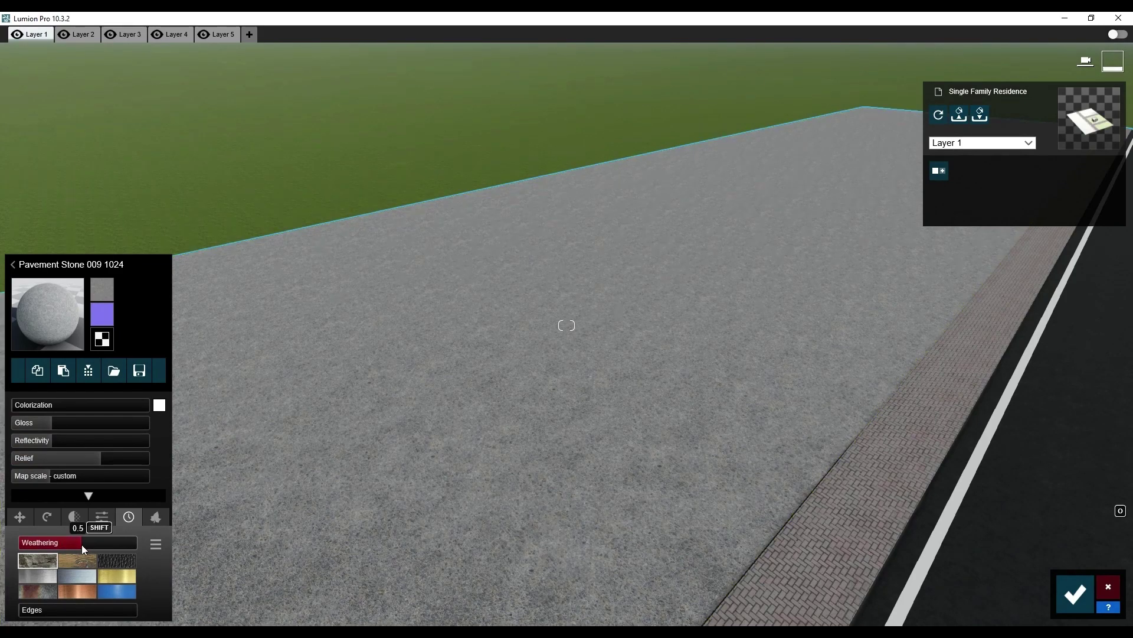
{"action": "left_click", "coordinate": [96, 543]}
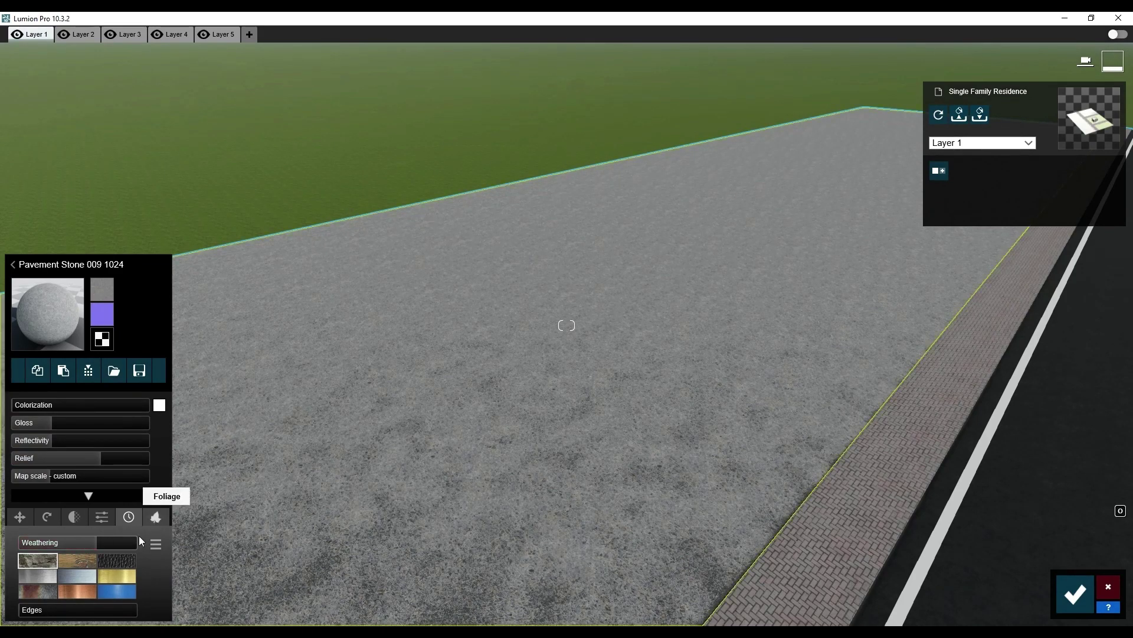
{"action": "right_click_drag", "start_coordinate": [176, 598], "coordinate": [414, 590]}
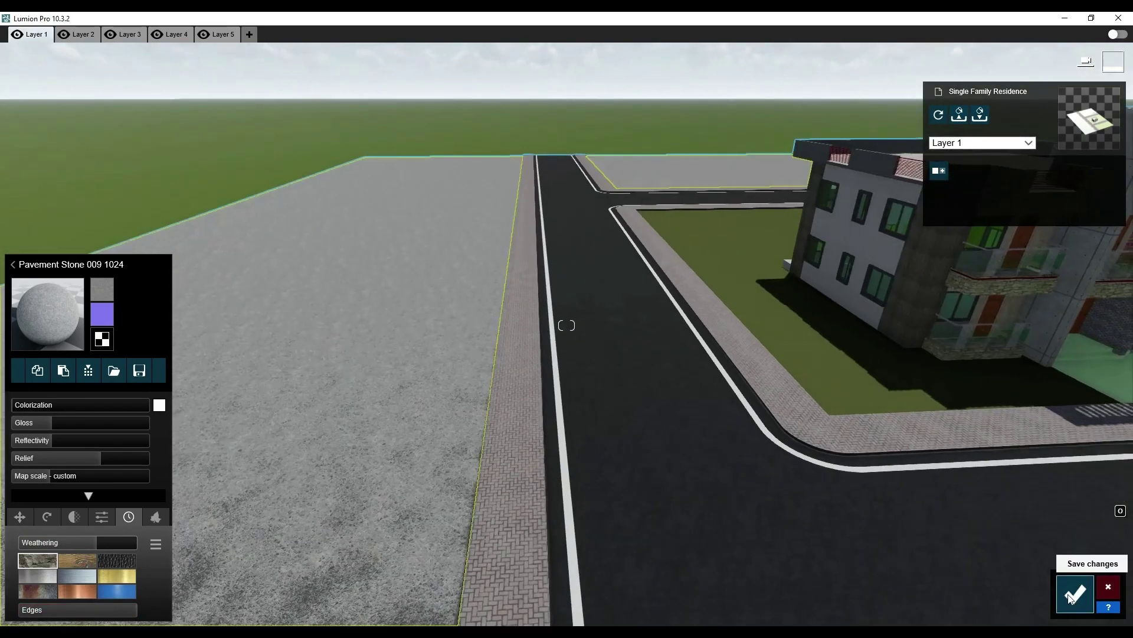
{"action": "left_click", "coordinate": [1070, 598]}
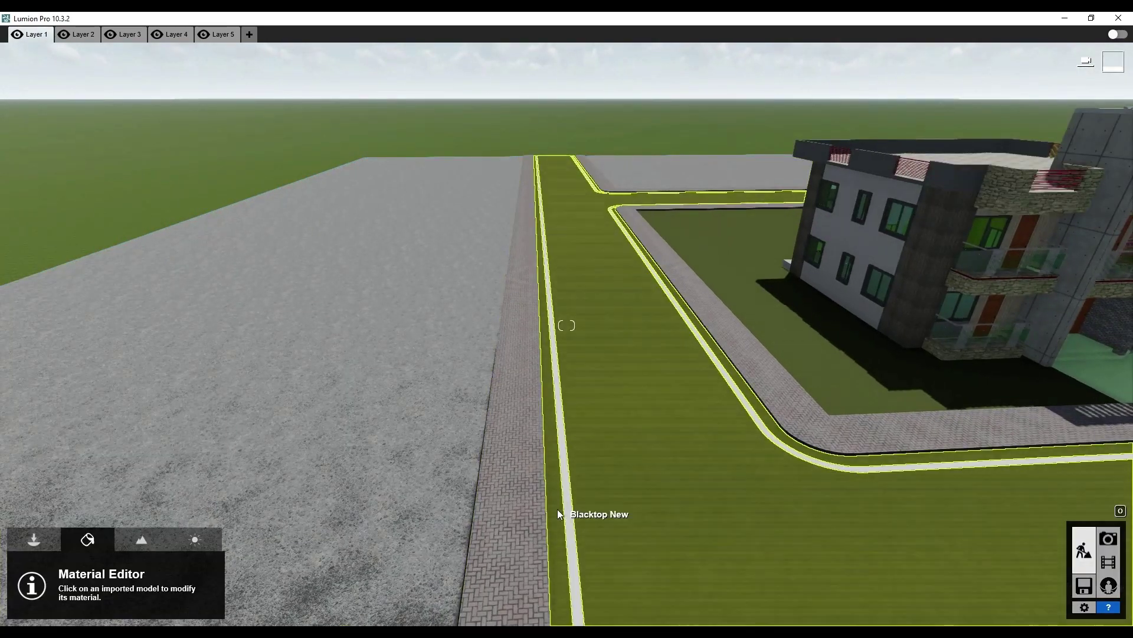
Fly to the house front and try an Outdoor concrete on the forecourt floor.
{"action": "mouse_move", "coordinate": [557, 509]}
{"action": "right_mouse_down"}
{"action": "mouse_move", "coordinate": [467, 443]}
{"action": "mouse_move", "coordinate": [379, 445]}
{"action": "mouse_move", "coordinate": [377, 484]}
{"action": "mouse_move", "coordinate": [514, 481]}
{"action": "mouse_move", "coordinate": [530, 460]}
{"action": "mouse_move", "coordinate": [554, 485]}
{"action": "mouse_move", "coordinate": [544, 466]}
{"action": "mouse_move", "coordinate": [587, 491]}
{"action": "right_mouse_up"}
{"action": "key", "text": "w"}
{"action": "left_click", "coordinate": [596, 484]}
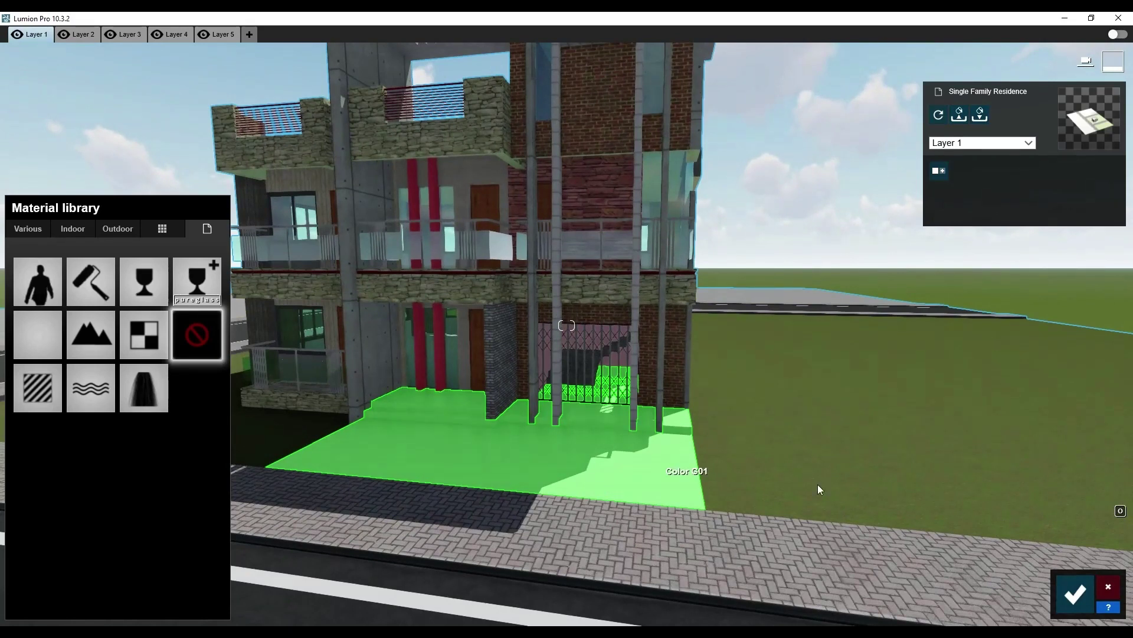
{"action": "left_click", "coordinate": [125, 230]}
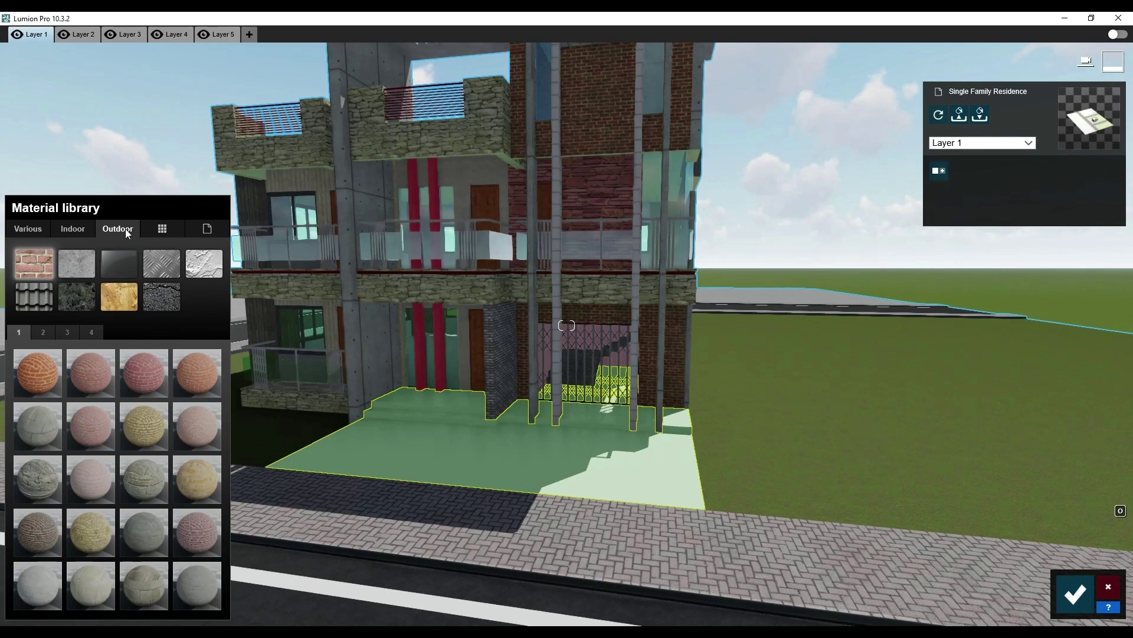
{"action": "left_click", "coordinate": [69, 260]}
{"action": "left_click", "coordinate": [92, 479]}
Compare several concretes on the floor and settle on Concrete 011 1024.
{"action": "scroll", "coordinate": [642, 445], "scroll_direction": "up", "scroll_amount": 5}
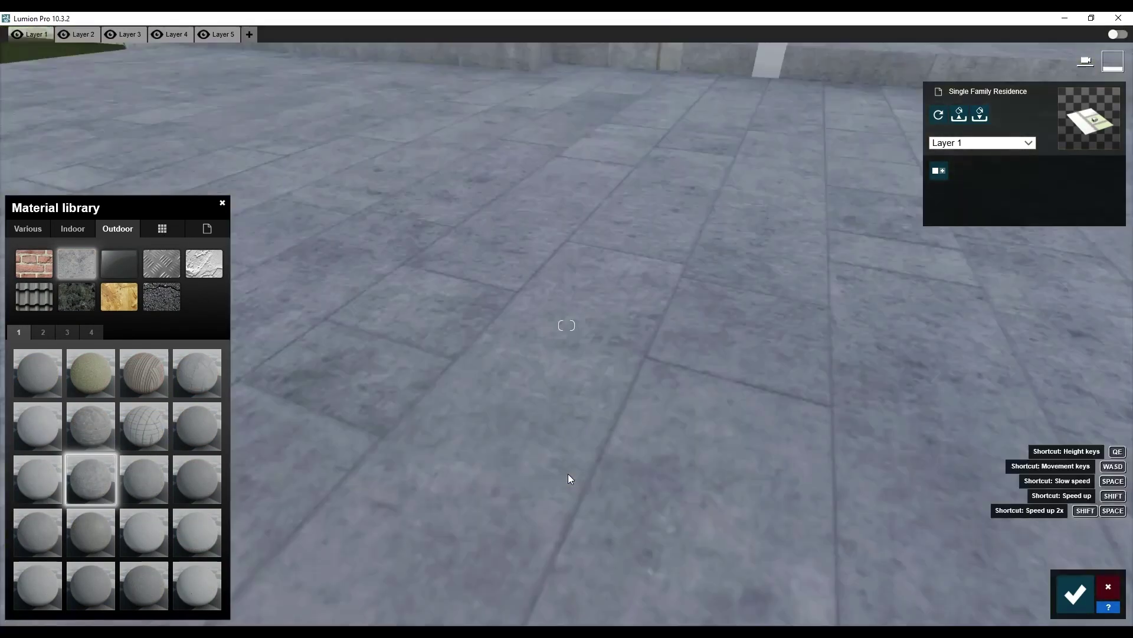
{"action": "scroll", "coordinate": [567, 474], "scroll_direction": "down", "scroll_amount": 3}
{"action": "left_click", "coordinate": [144, 478]}
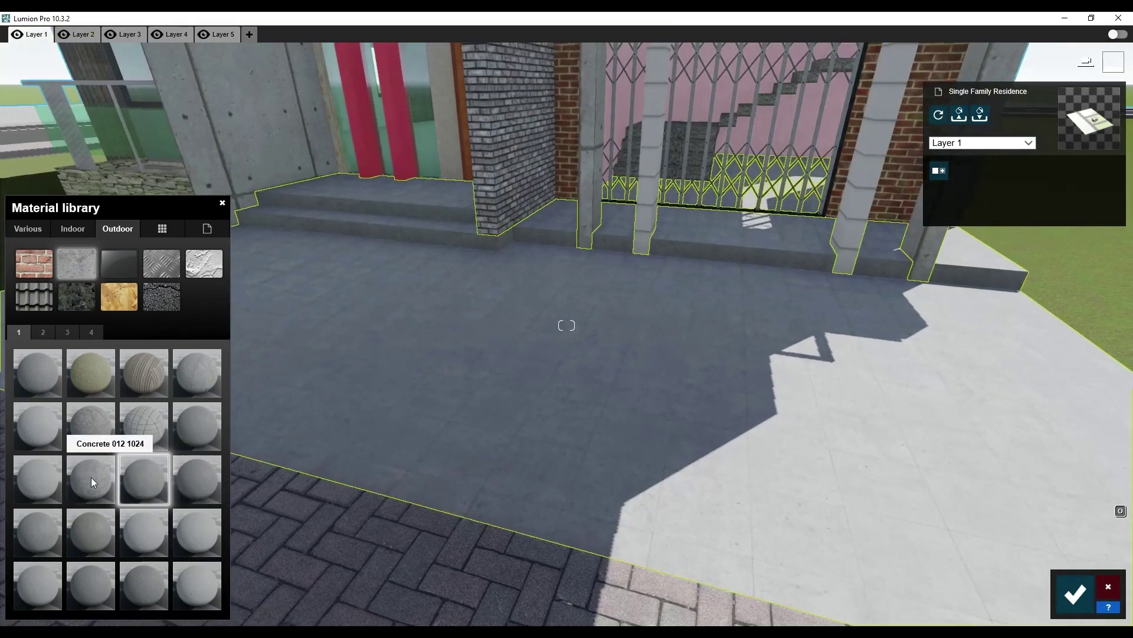
{"action": "left_click", "coordinate": [211, 471]}
{"action": "left_click", "coordinate": [197, 529]}
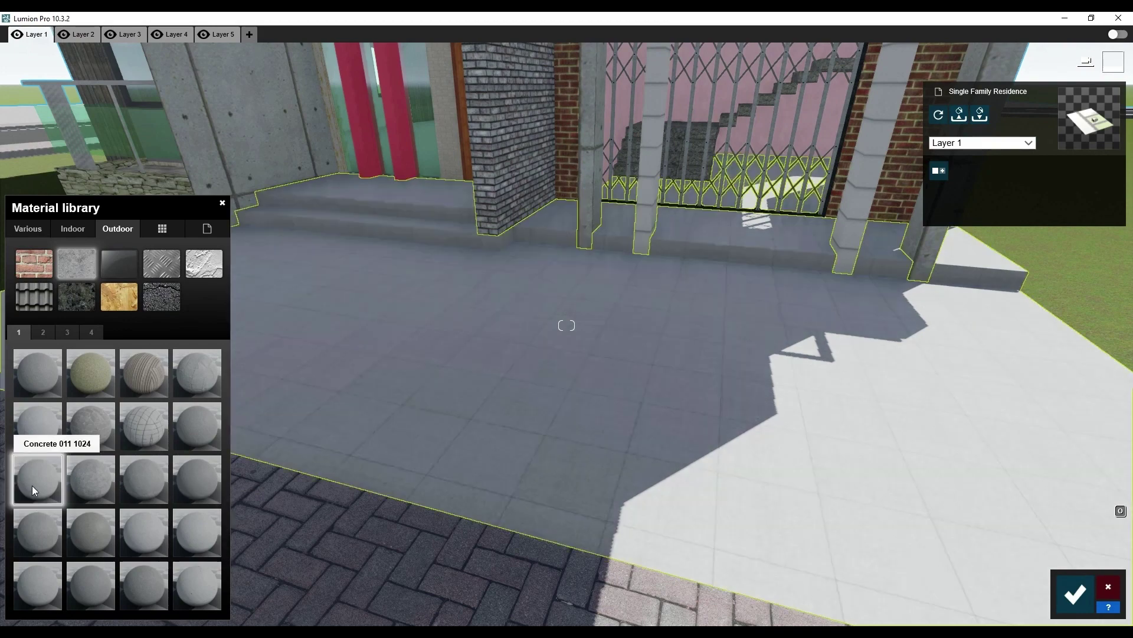
{"action": "left_click", "coordinate": [35, 483]}
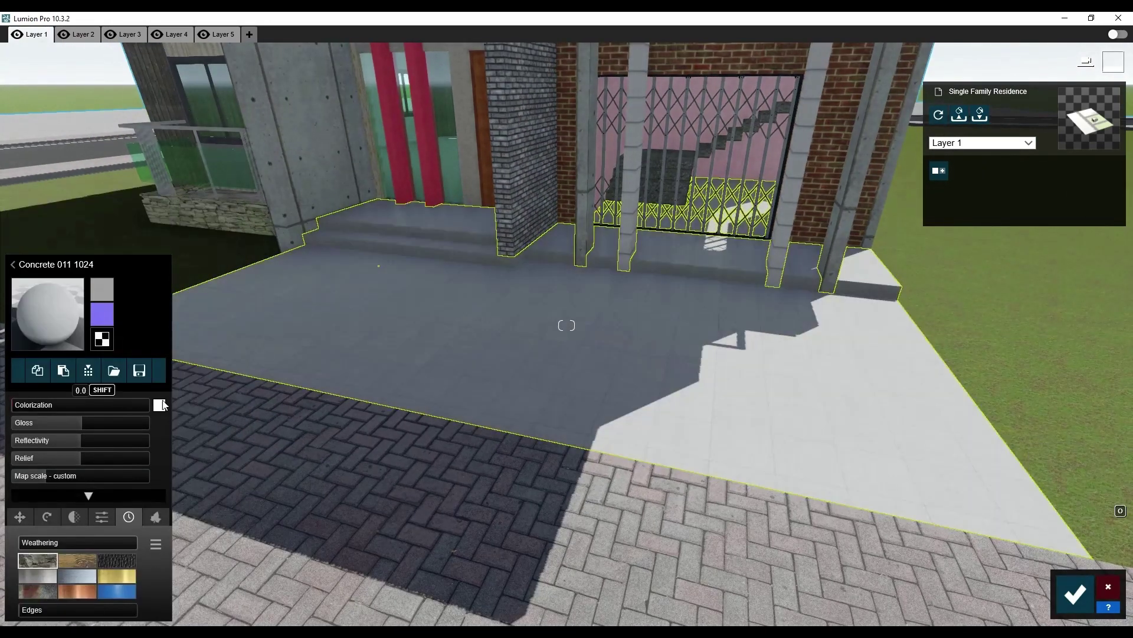
Tint the floor concrete grey with colorization 0.5 and save.
{"action": "left_click", "coordinate": [160, 405]}
{"action": "left_click", "coordinate": [261, 447]}
{"action": "left_click_drag", "start_coordinate": [14, 404], "coordinate": [69, 405]}
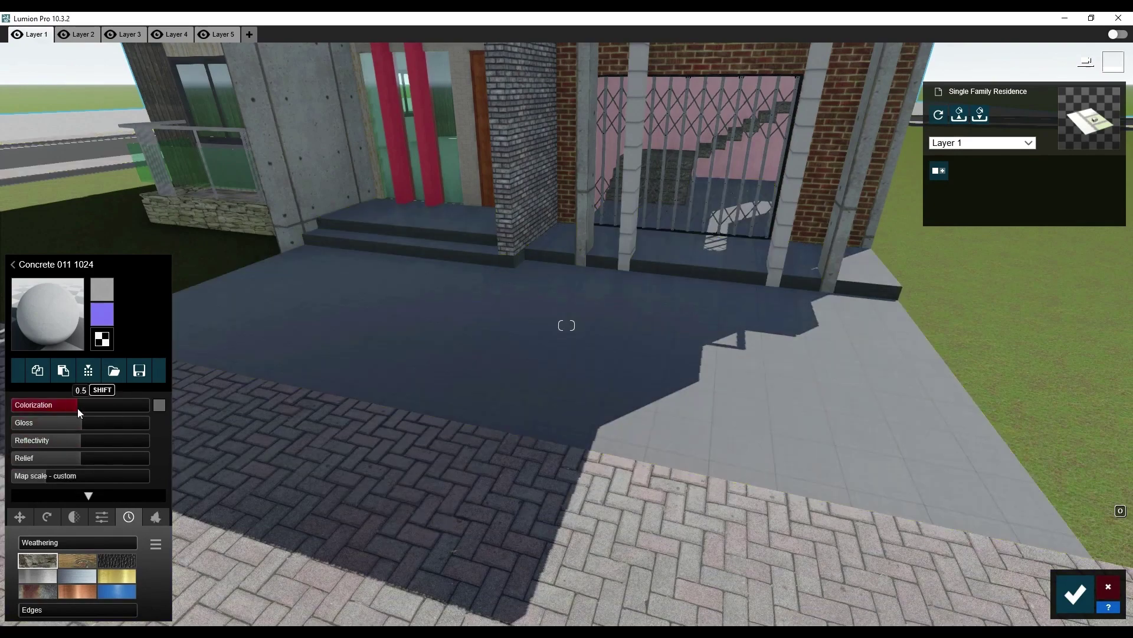
{"action": "left_click", "coordinate": [1075, 593]}
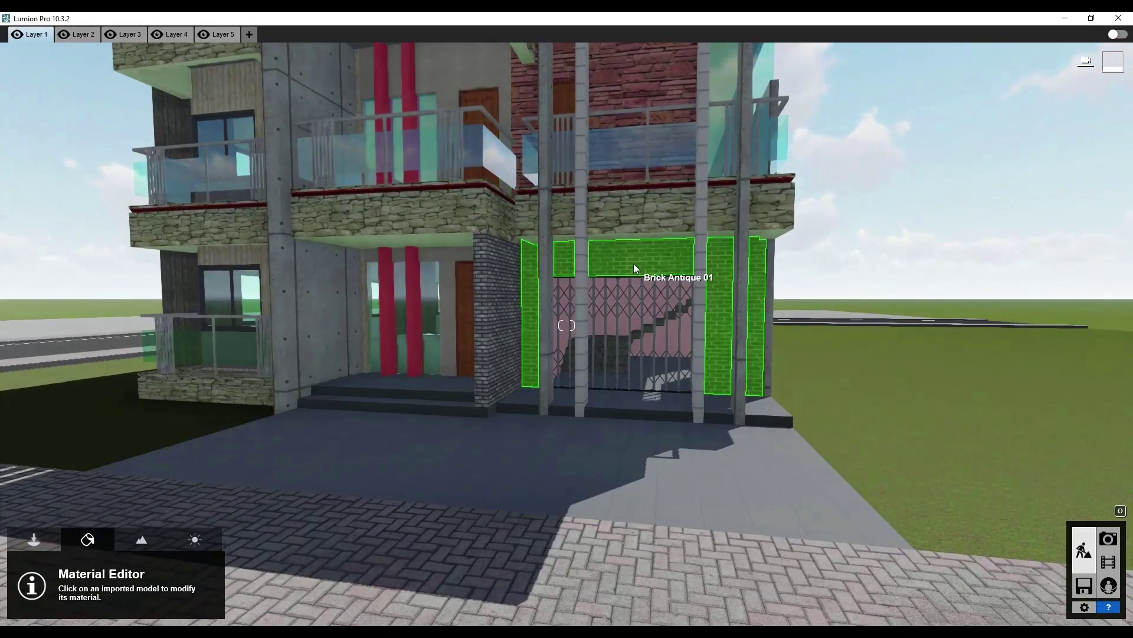
{"action": "left_click", "coordinate": [633, 263]}
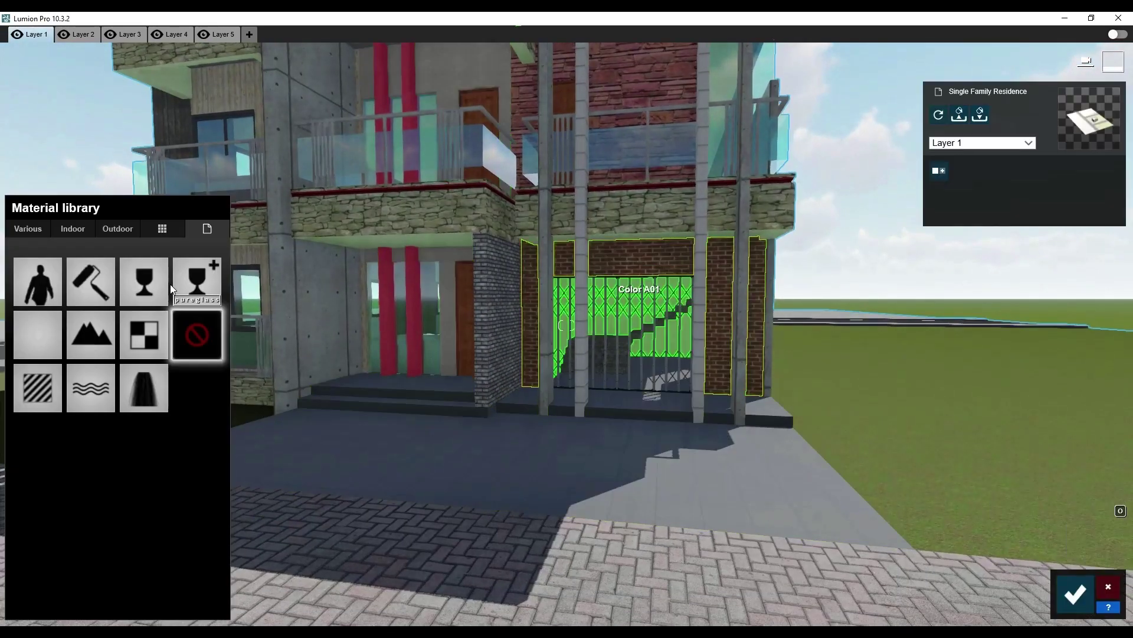
Apply an Outdoor brick material to the gate surround and save.
{"action": "left_click", "coordinate": [117, 230]}
{"action": "left_click", "coordinate": [90, 372]}
{"action": "left_click", "coordinate": [1074, 593]}
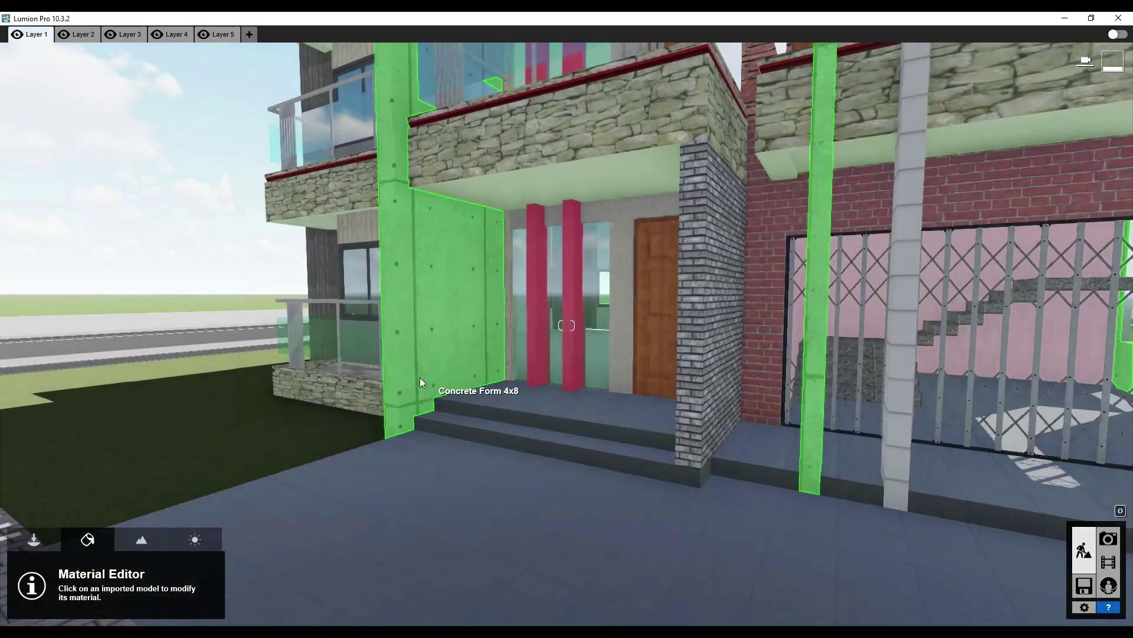
Give the entrance wall Concrete 022 1024 with a darker tint.
{"action": "left_click", "coordinate": [421, 379]}
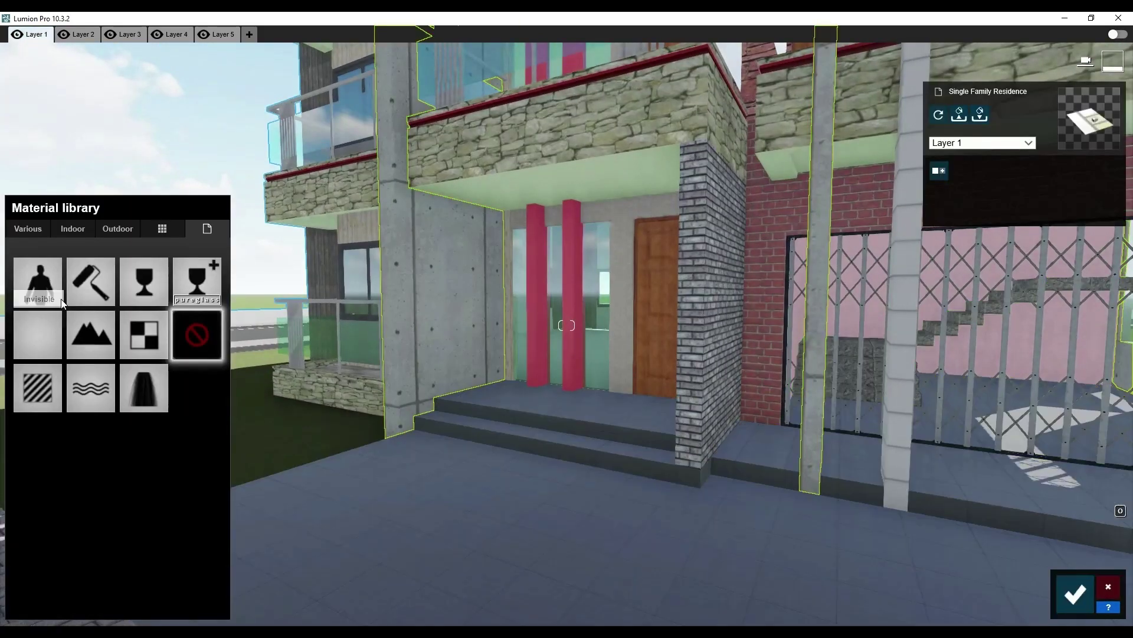
{"action": "left_click", "coordinate": [118, 230]}
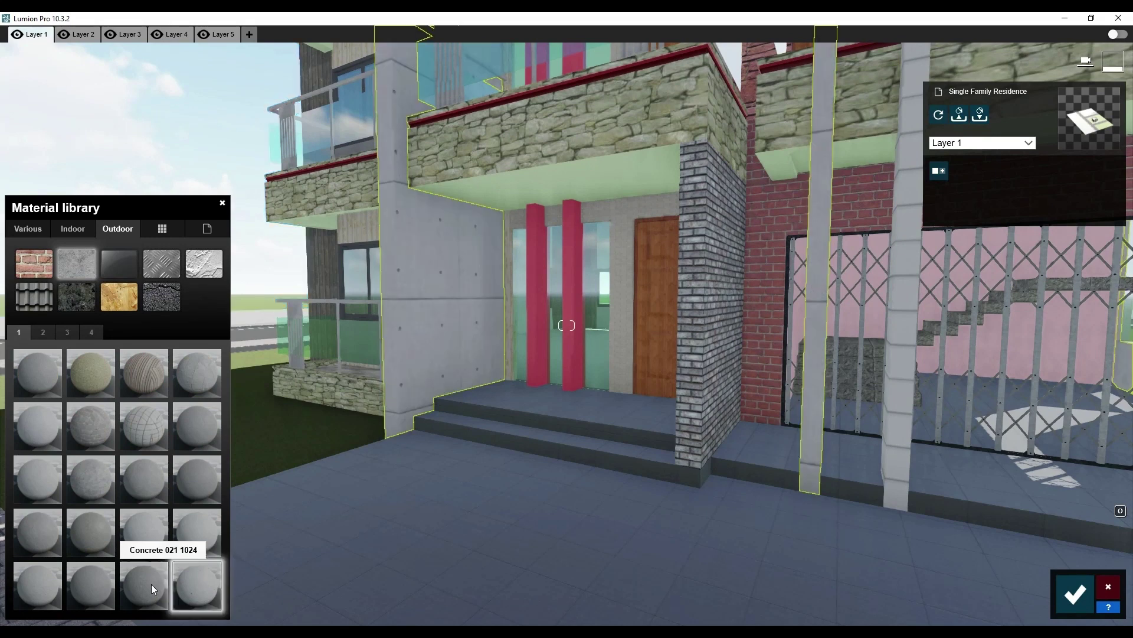
{"action": "left_click", "coordinate": [142, 589]}
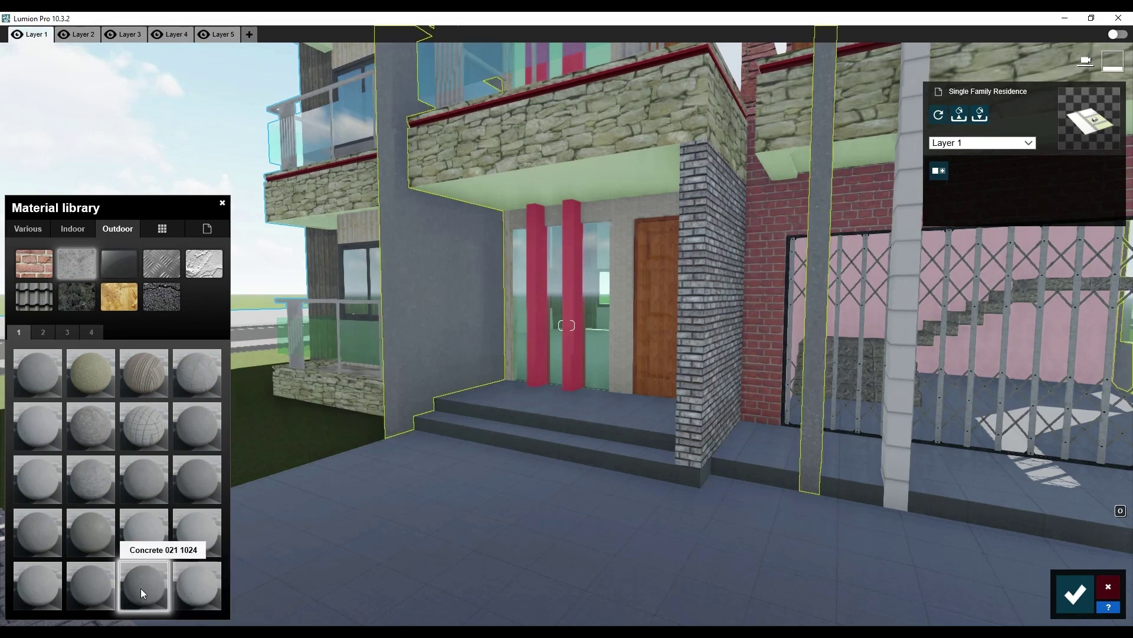
{"action": "left_click", "coordinate": [196, 583]}
{"action": "left_click", "coordinate": [159, 405]}
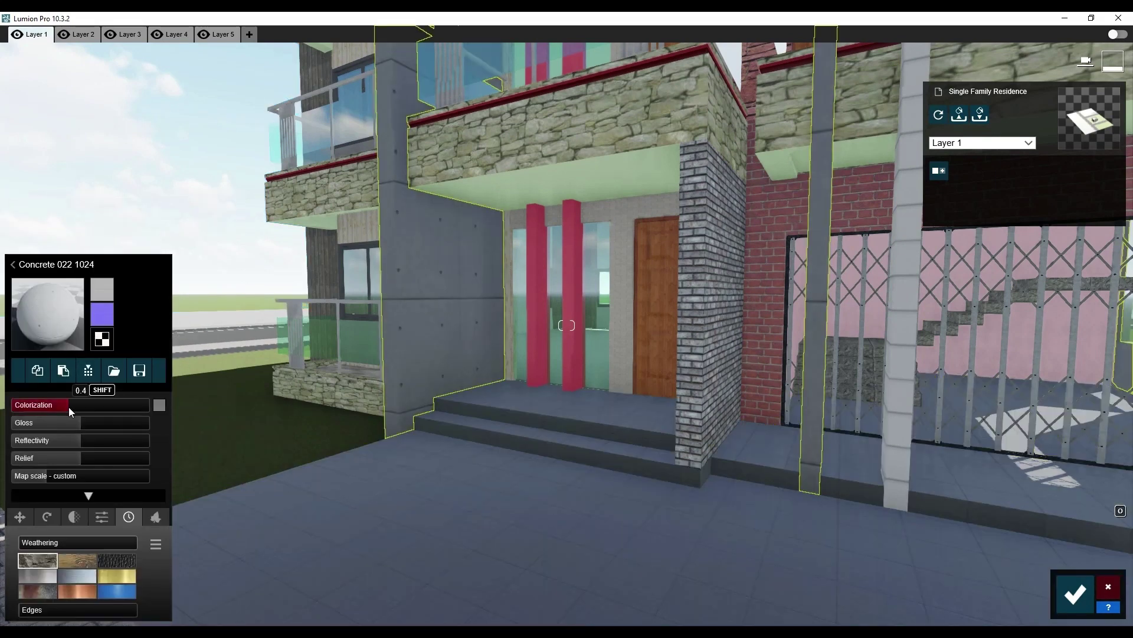
{"action": "left_click_drag", "start_coordinate": [72, 406], "coordinate": [98, 404]}
{"action": "left_click", "coordinate": [159, 405]}
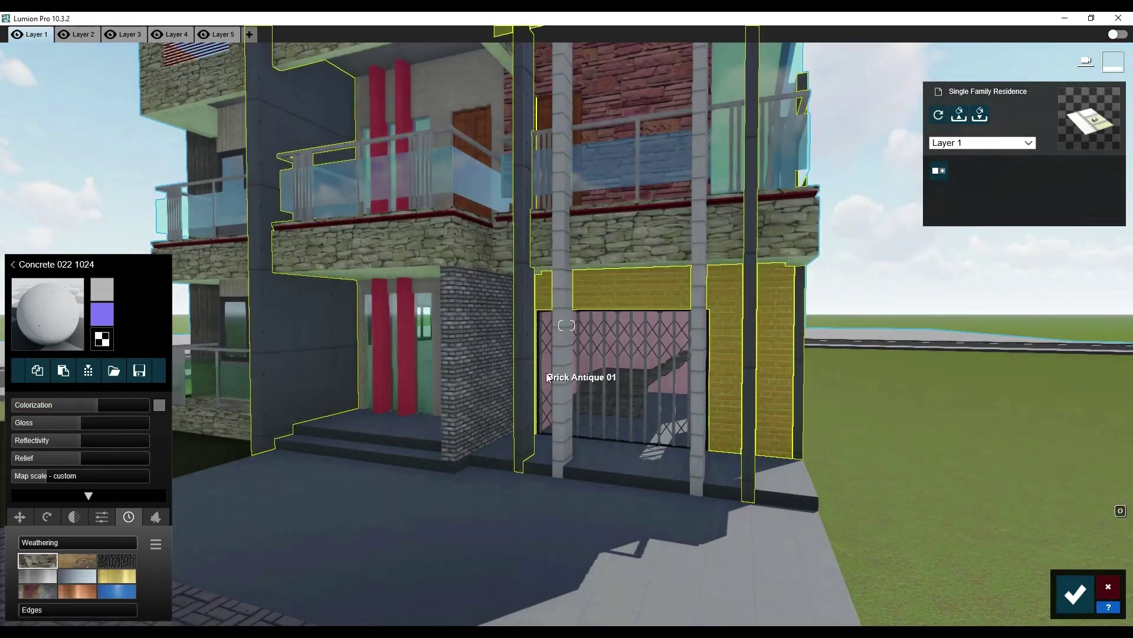
Paste the wall's Concrete 022 1024 onto the front columns and red entrance columns.
{"action": "left_click", "coordinate": [547, 373]}
{"action": "left_click", "coordinate": [36, 333]}
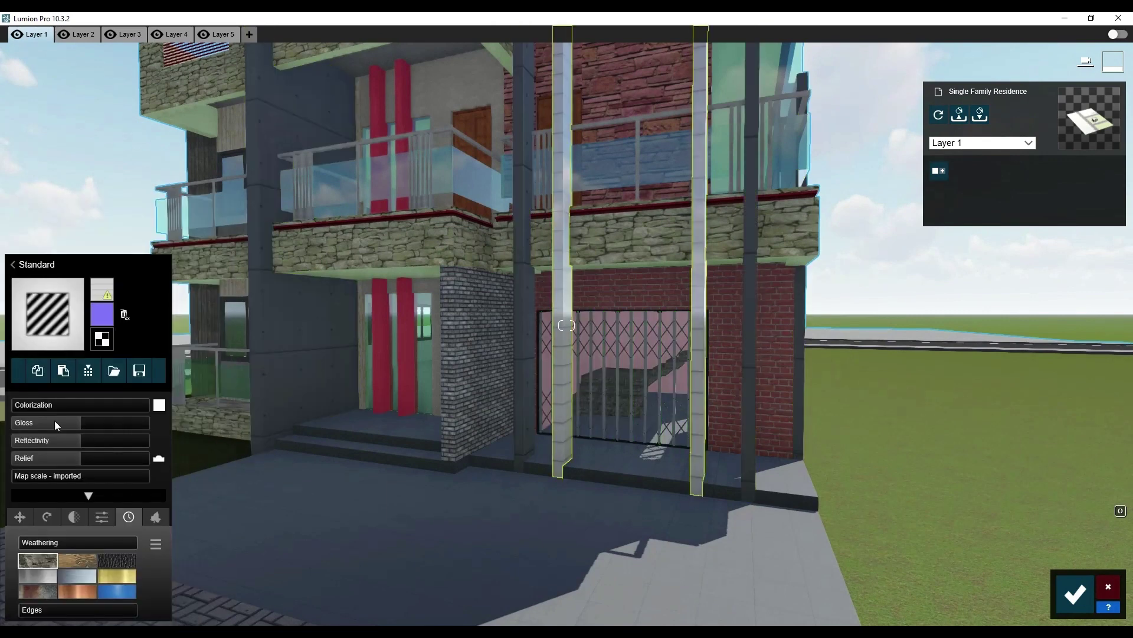
{"action": "left_click", "coordinate": [63, 370]}
{"action": "left_click", "coordinate": [403, 100]}
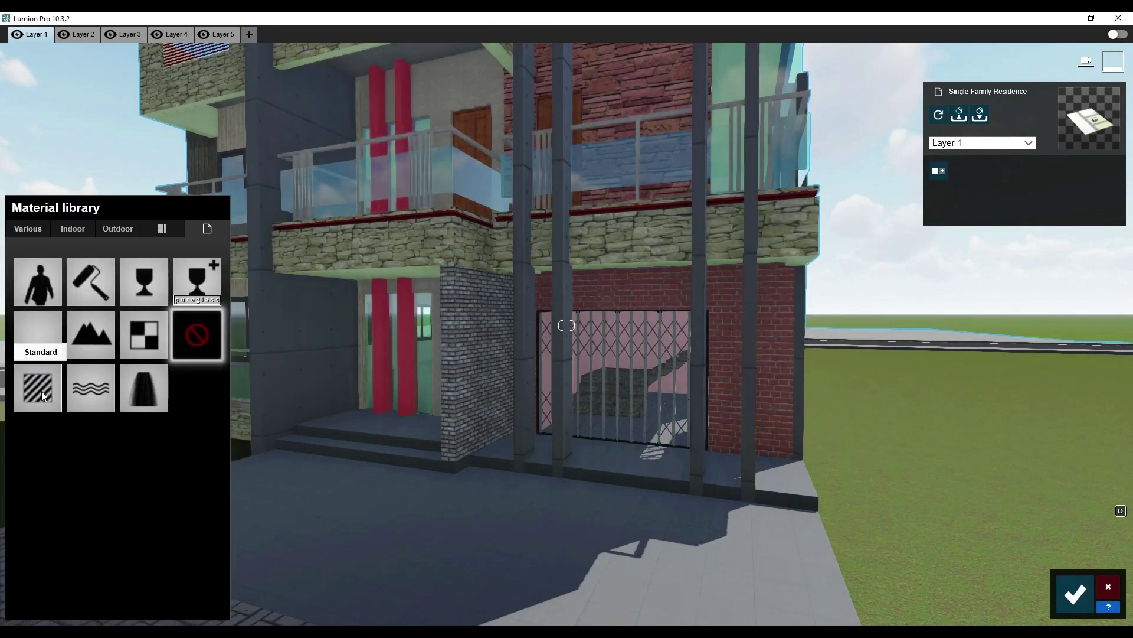
{"action": "left_click", "coordinate": [37, 334]}
{"action": "left_click", "coordinate": [63, 370]}
Give the left-wing side wall a plain white Color material and confirm.
{"action": "scroll", "coordinate": [451, 500], "scroll_direction": "down", "scroll_amount": 5}
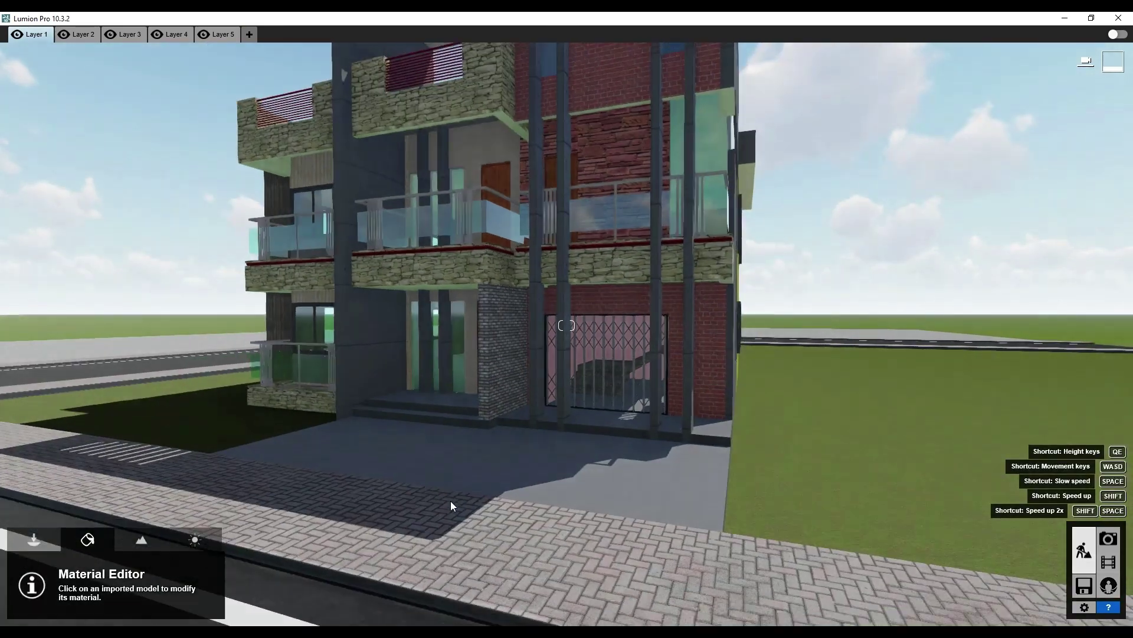
{"action": "scroll", "coordinate": [451, 501], "scroll_direction": "down", "scroll_amount": 3}
{"action": "mouse_move", "coordinate": [569, 357]}
{"action": "right_mouse_down"}
{"action": "mouse_move", "coordinate": [507, 385]}
{"action": "mouse_move", "coordinate": [472, 359]}
{"action": "mouse_move", "coordinate": [605, 321]}
{"action": "mouse_move", "coordinate": [407, 284]}
{"action": "right_mouse_up"}
{"action": "left_click", "coordinate": [406, 284]}
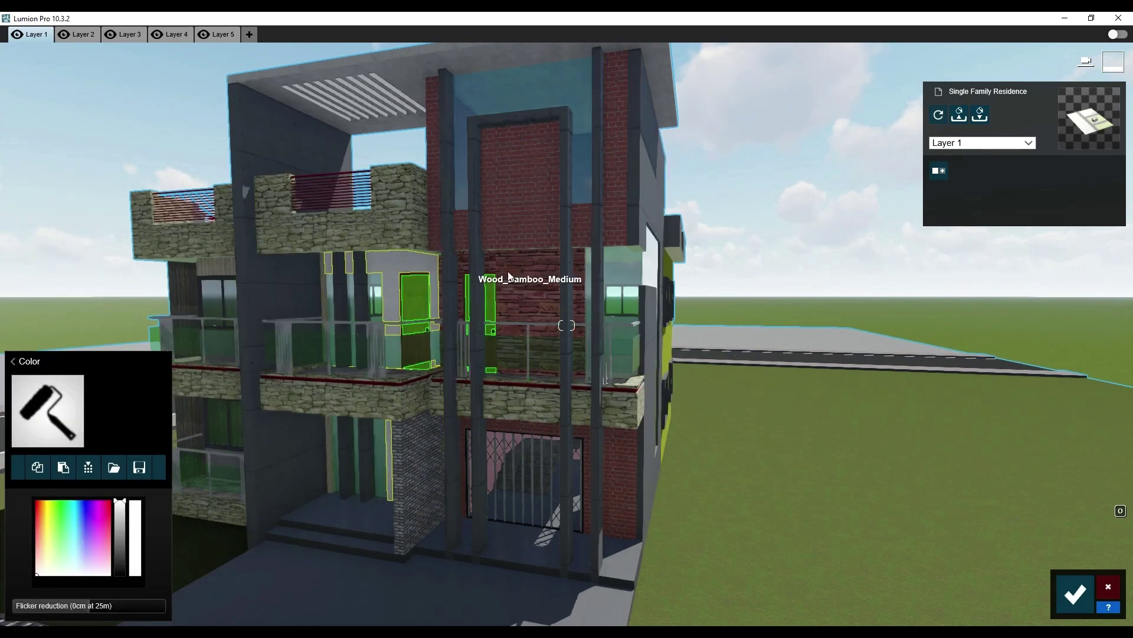
{"action": "left_click", "coordinate": [484, 277]}
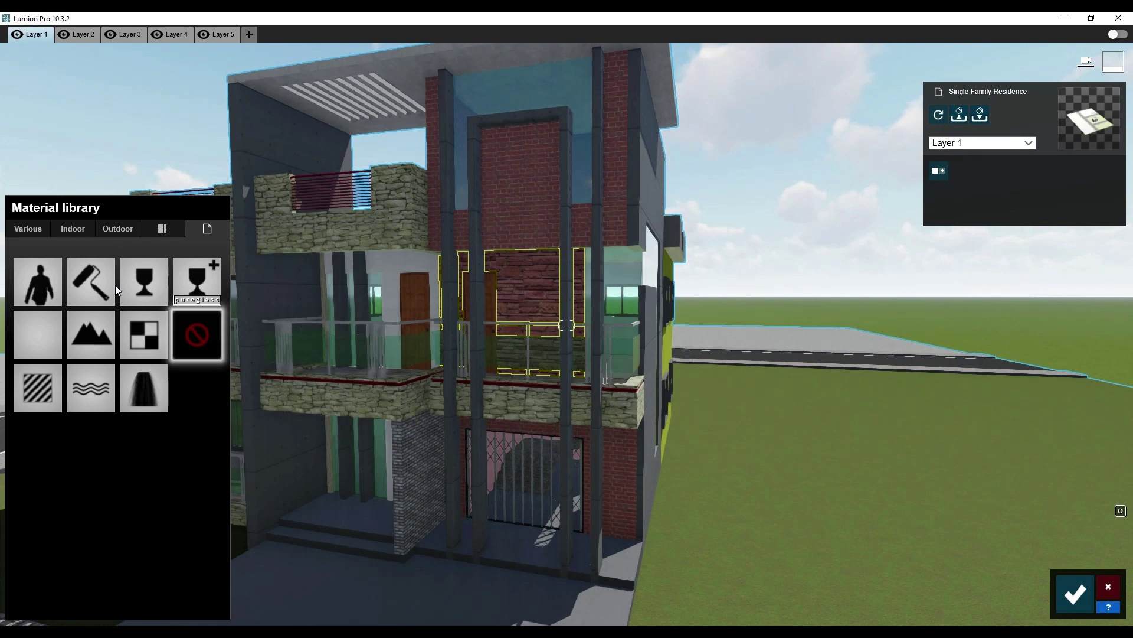
{"action": "left_click", "coordinate": [38, 387]}
{"action": "left_click", "coordinate": [1075, 593]}
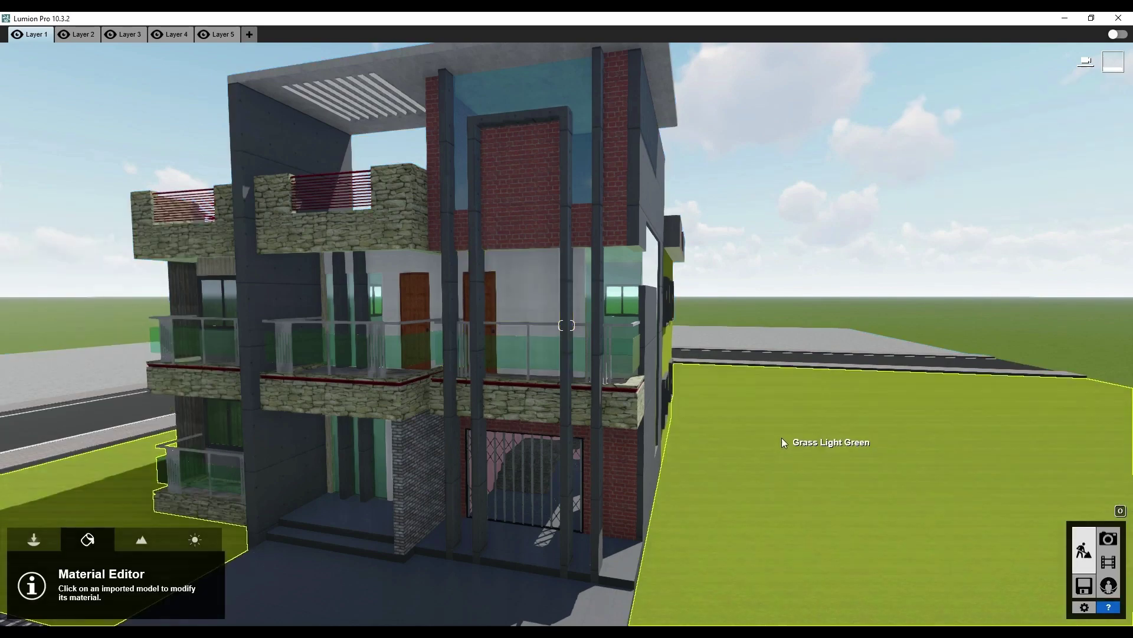
Try a standard material on a balcony surface, undo it, and back away from the house.
{"action": "right_click_drag", "start_coordinate": [781, 432], "coordinate": [678, 435]}
{"action": "key", "text": "a"}
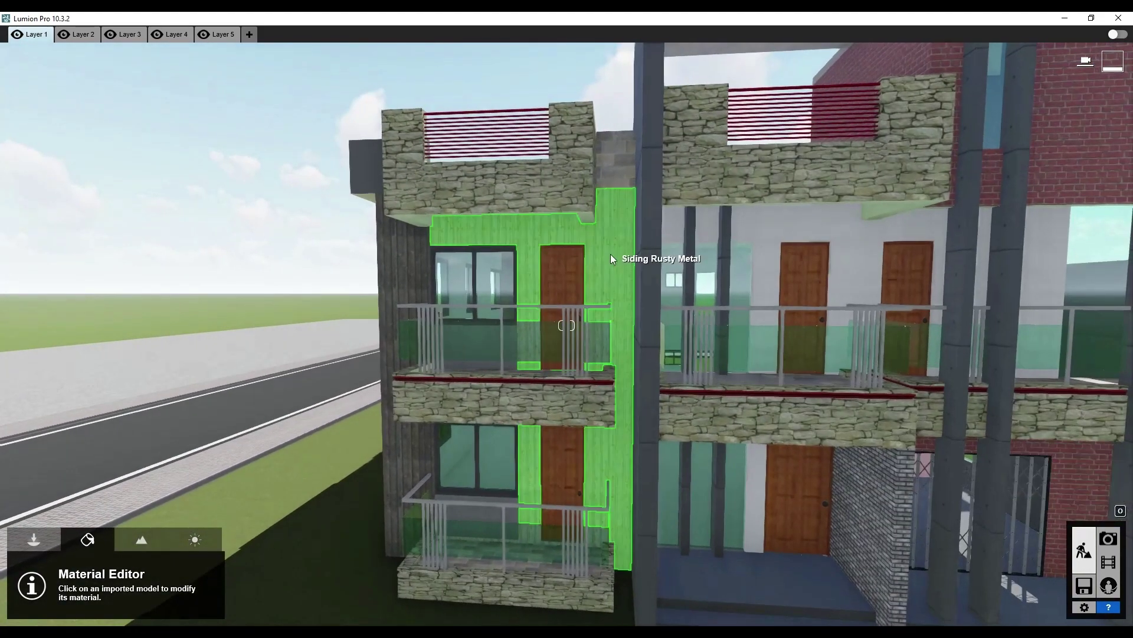
{"action": "left_click", "coordinate": [591, 343]}
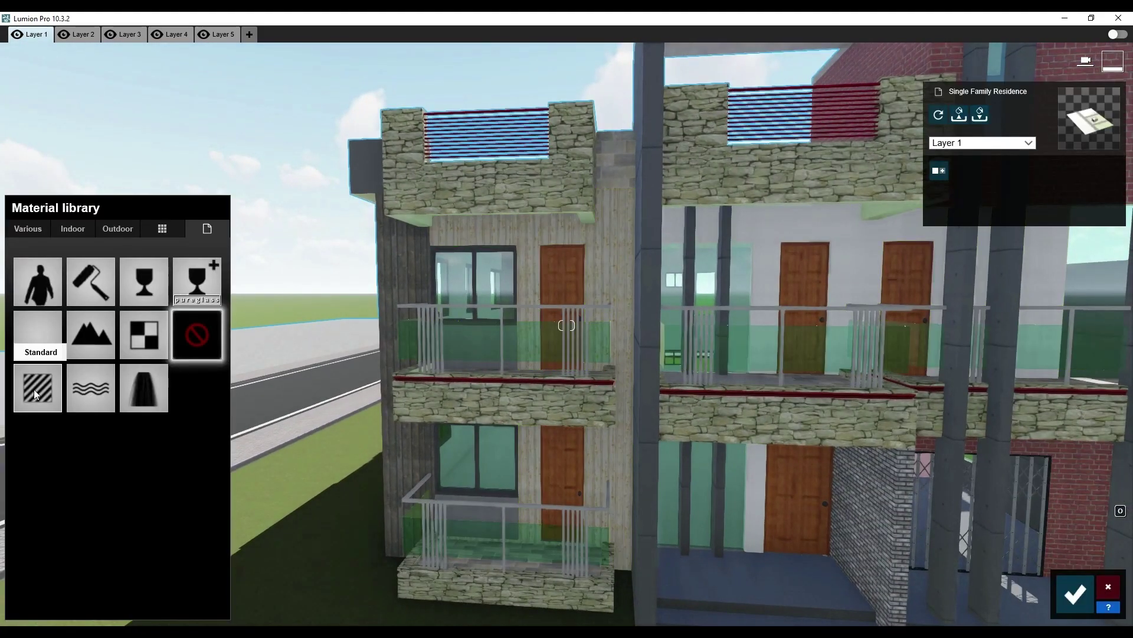
{"action": "left_click", "coordinate": [34, 389]}
{"action": "key", "text": "ctrl+z"}
{"action": "key", "text": "Escape"}
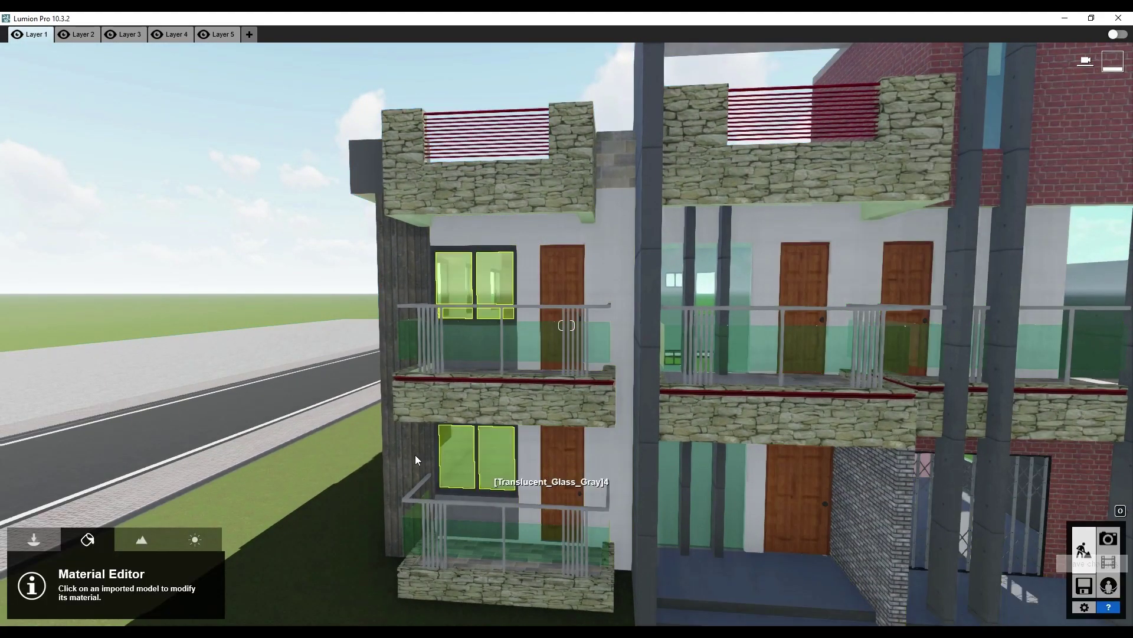
{"action": "key", "text": "s"}
{"action": "right_click_drag", "start_coordinate": [432, 507], "coordinate": [533, 527]}
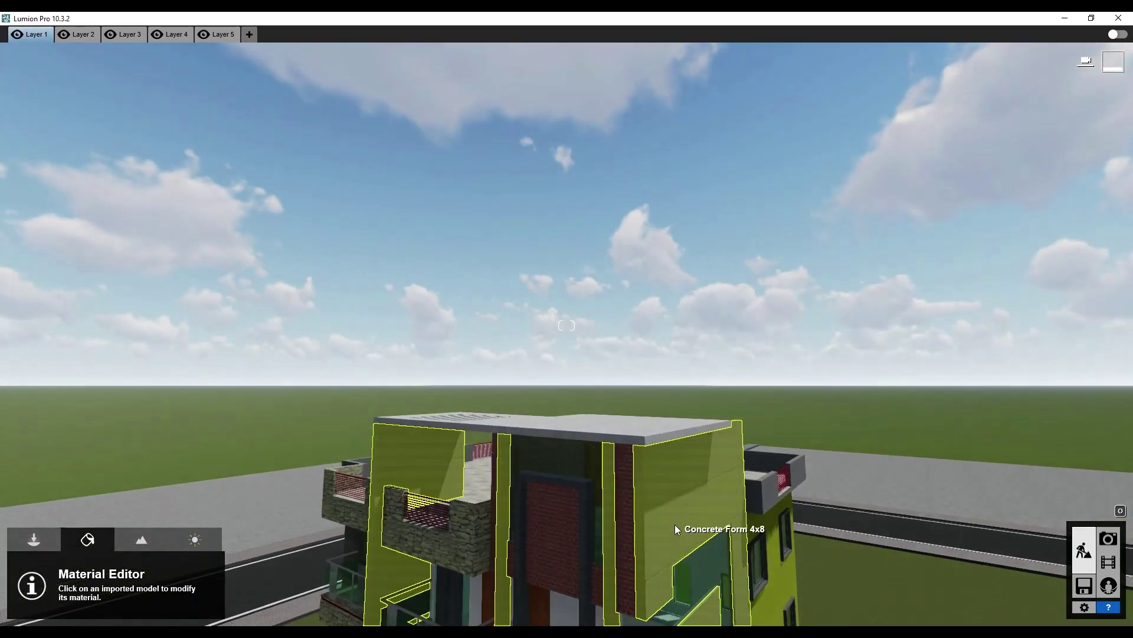
Give the roof a dark grey Concrete 022 1024 finish.
{"action": "left_click", "coordinate": [674, 524]}
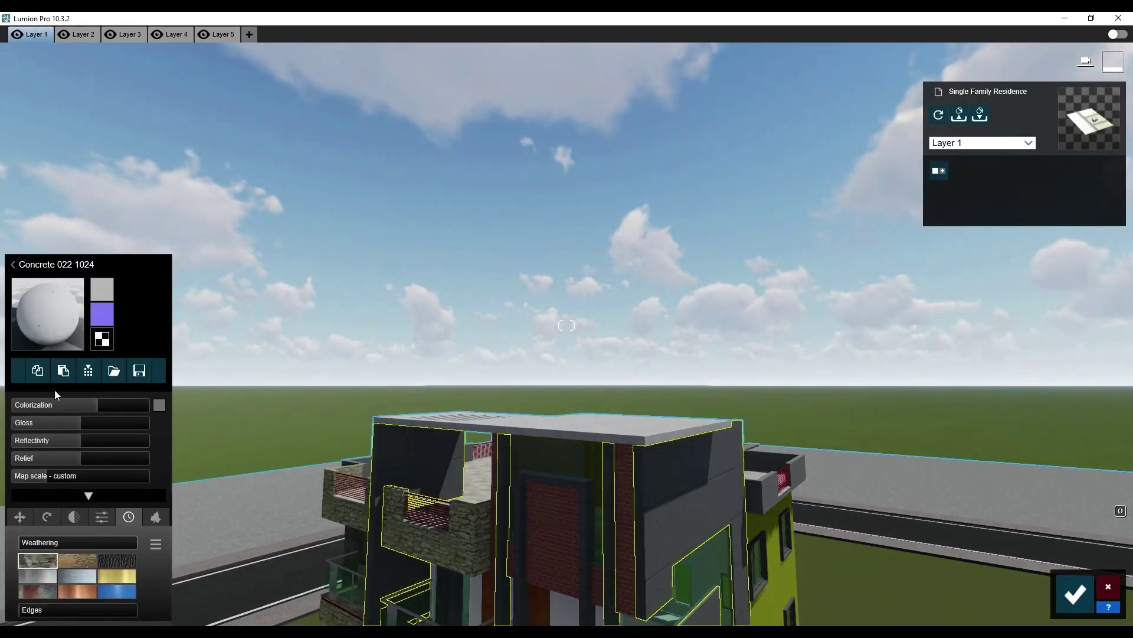
{"action": "left_click", "coordinate": [493, 428]}
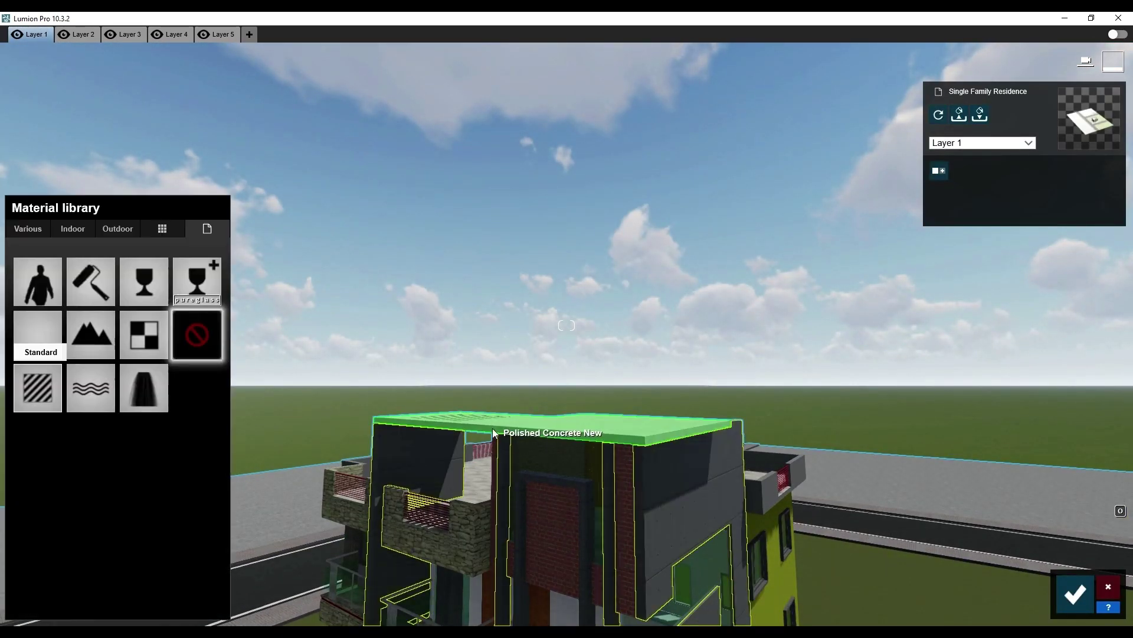
{"action": "left_click", "coordinate": [103, 292]}
{"action": "left_click", "coordinate": [63, 467]}
{"action": "left_click", "coordinate": [1076, 593]}
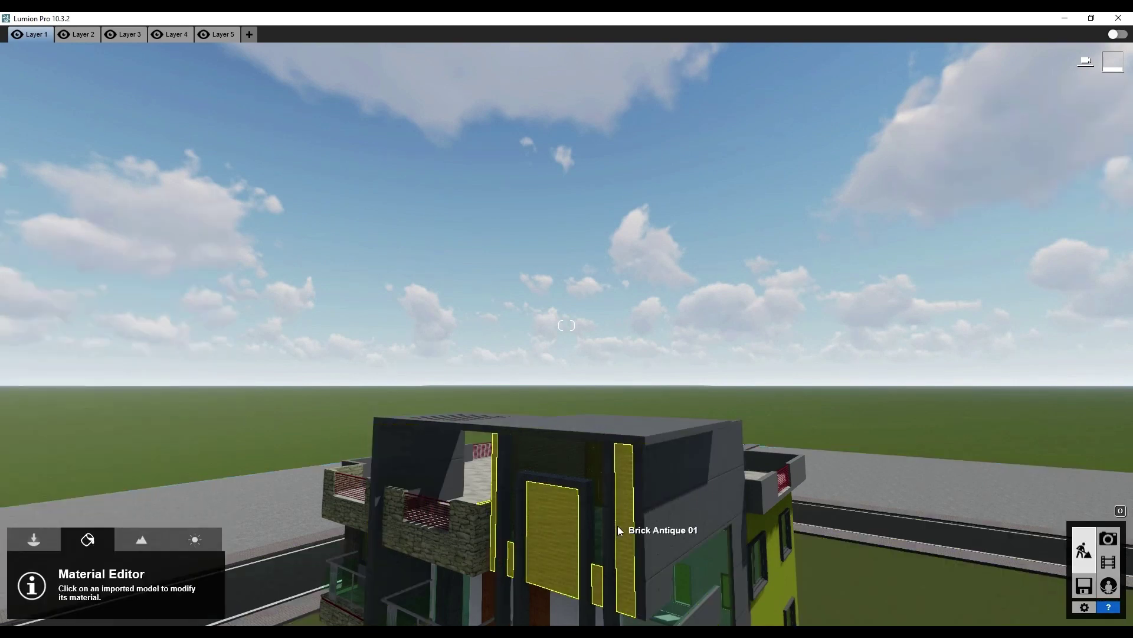
Turn the lime-green side wall white with a plain Color material.
{"action": "mouse_move", "coordinate": [618, 525]}
{"action": "right_mouse_down"}
{"action": "mouse_move", "coordinate": [667, 471]}
{"action": "mouse_move", "coordinate": [627, 491]}
{"action": "right_mouse_up"}
{"action": "scroll", "coordinate": [628, 484], "scroll_direction": "up", "scroll_amount": 5}
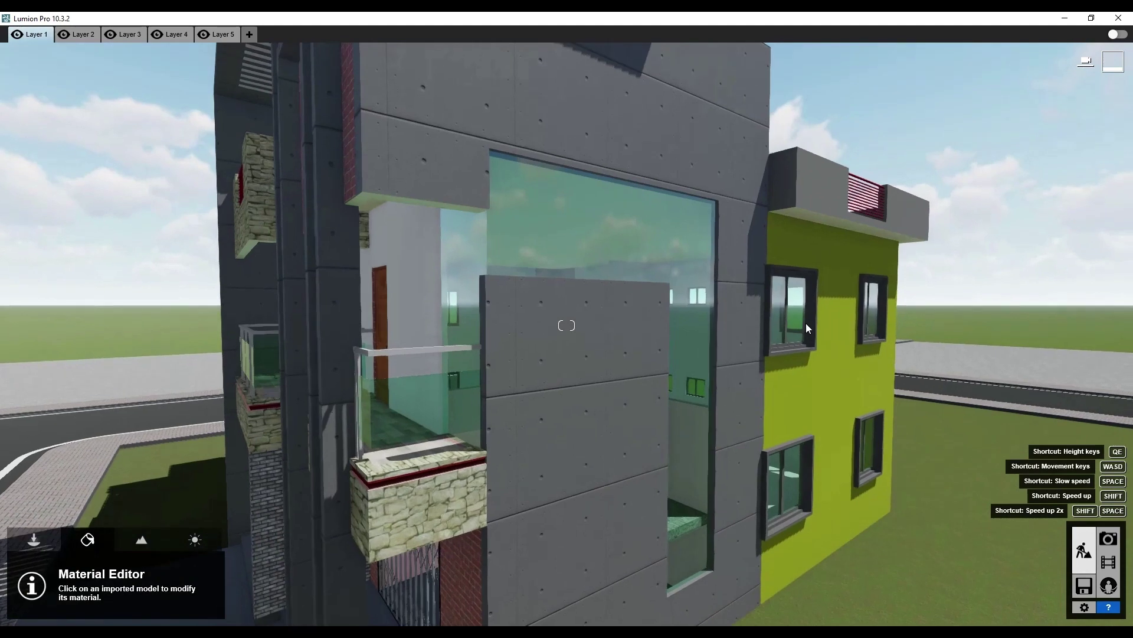
{"action": "left_click", "coordinate": [829, 318]}
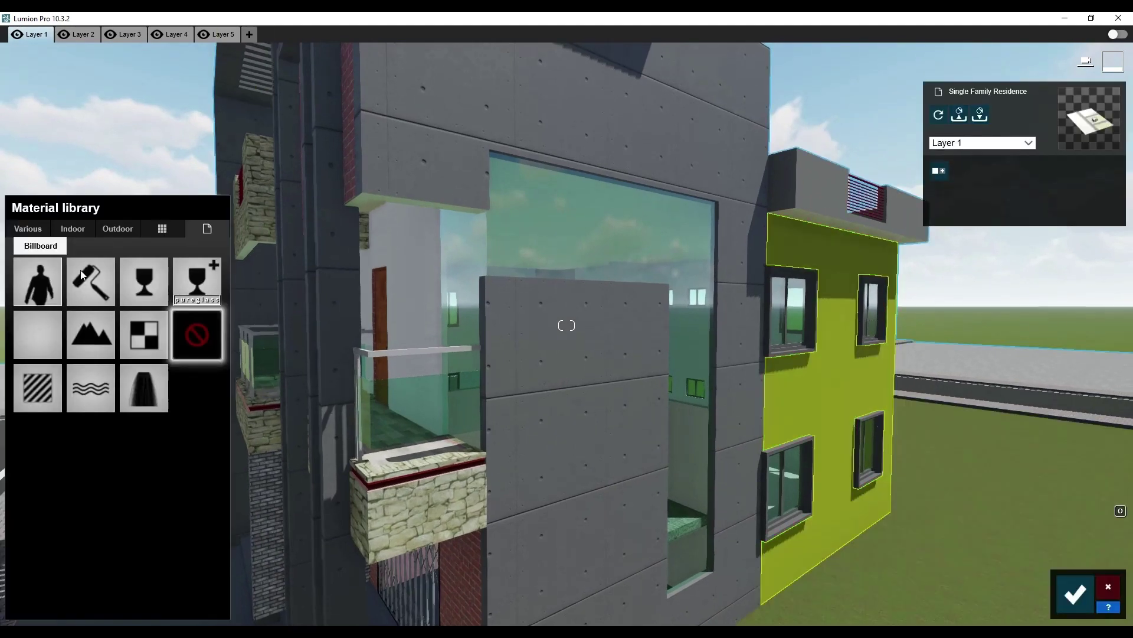
{"action": "left_click", "coordinate": [91, 280]}
{"action": "left_click_drag", "start_coordinate": [120, 561], "coordinate": [120, 500]}
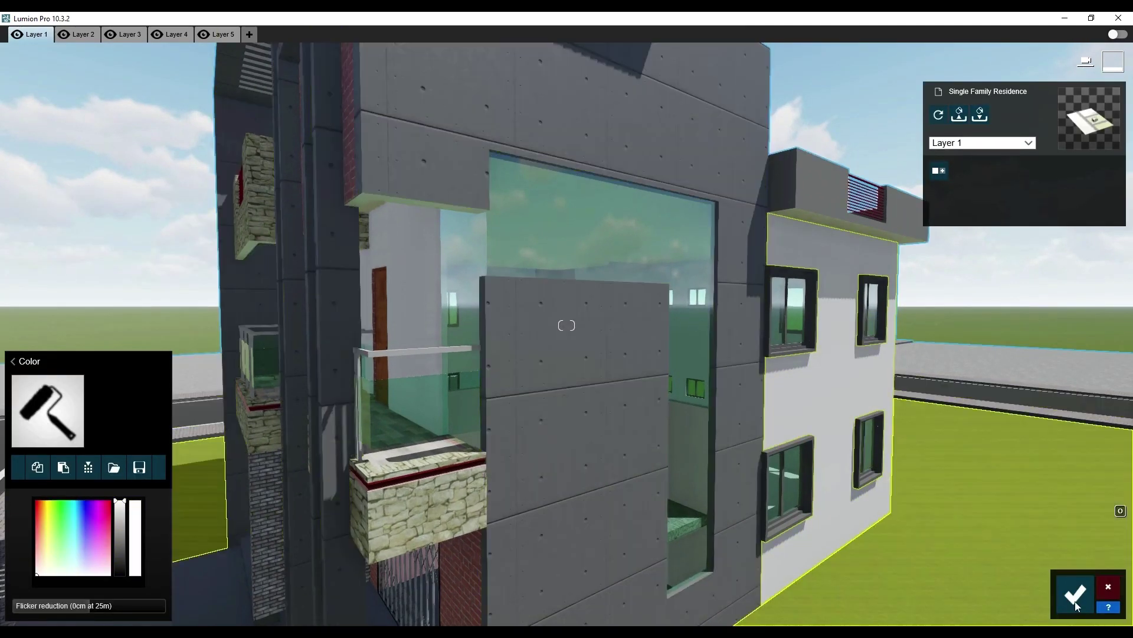
{"action": "left_click", "coordinate": [1075, 604]}
Give the window frames a plain colour material.
{"action": "left_click", "coordinate": [795, 490]}
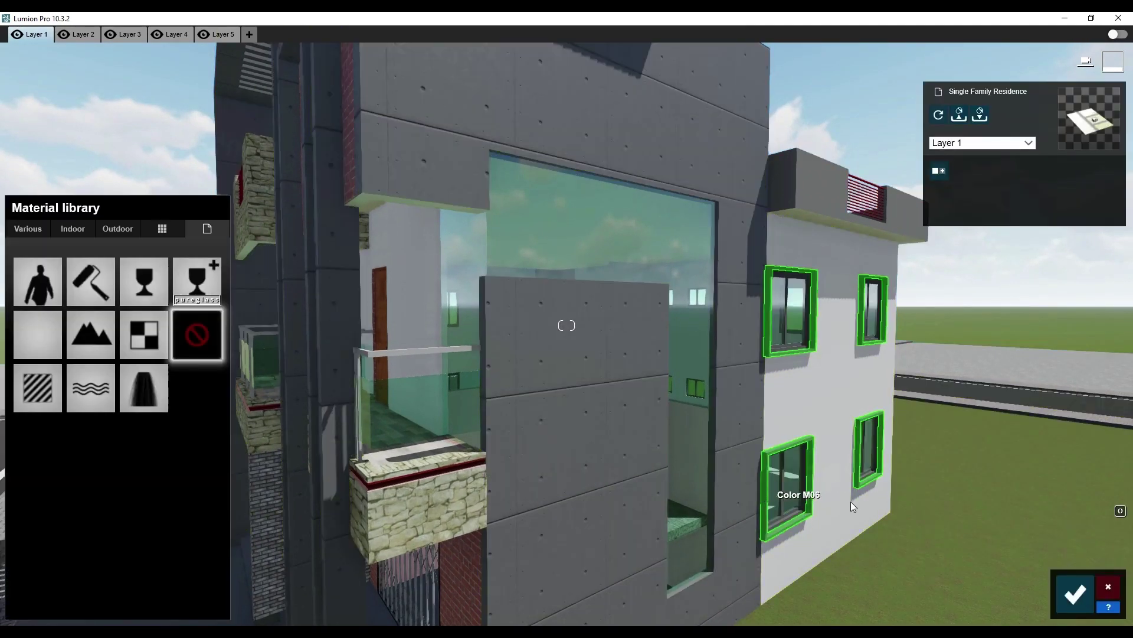
{"action": "left_click", "coordinate": [74, 289]}
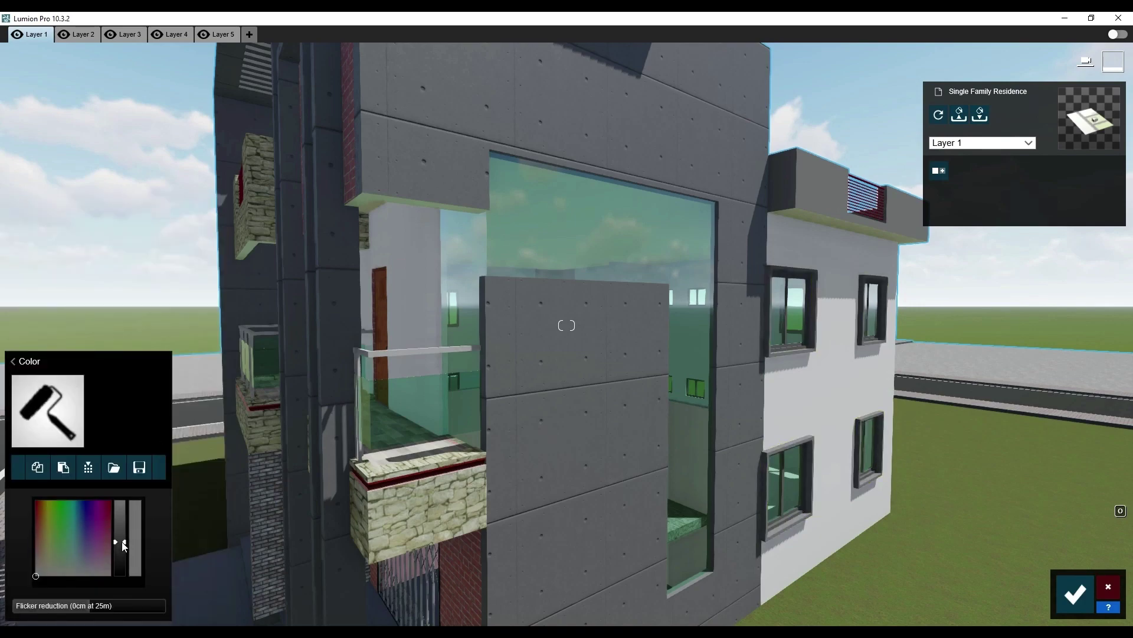
{"action": "right_click_drag", "start_coordinate": [521, 358], "coordinate": [251, 323]}
{"action": "left_click", "coordinate": [250, 323]}
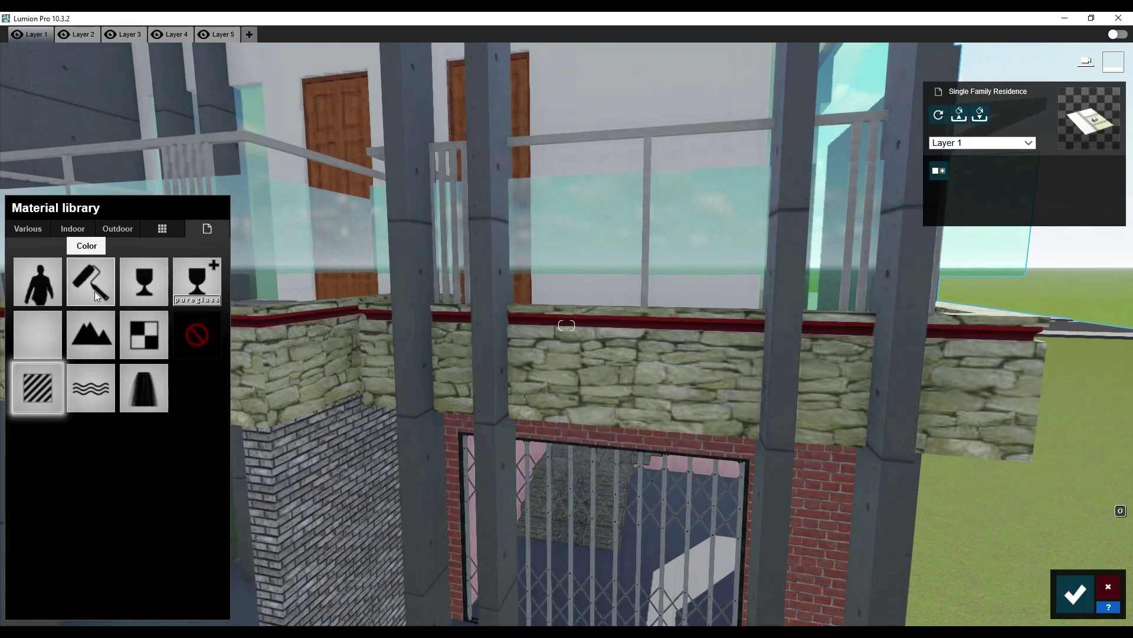
Give the balcony trim strip a Color material and tune its red and brightness.
{"action": "left_click", "coordinate": [95, 292]}
{"action": "mouse_move", "coordinate": [139, 439]}
{"action": "right_mouse_down"}
{"action": "mouse_move", "coordinate": [254, 363]}
{"action": "mouse_move", "coordinate": [222, 458]}
{"action": "mouse_move", "coordinate": [326, 353]}
{"action": "right_mouse_up"}
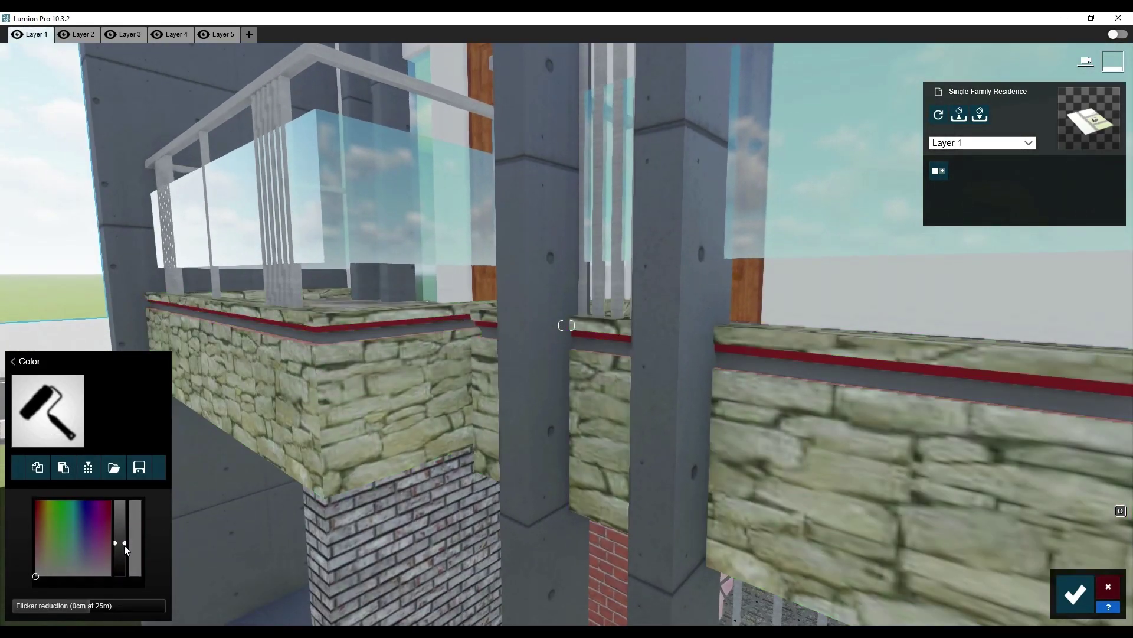
{"action": "mouse_move", "coordinate": [124, 545]}
{"action": "left_mouse_down"}
{"action": "mouse_move", "coordinate": [124, 505]}
{"action": "mouse_move", "coordinate": [125, 546]}
{"action": "left_mouse_up"}
{"action": "left_click", "coordinate": [330, 323]}
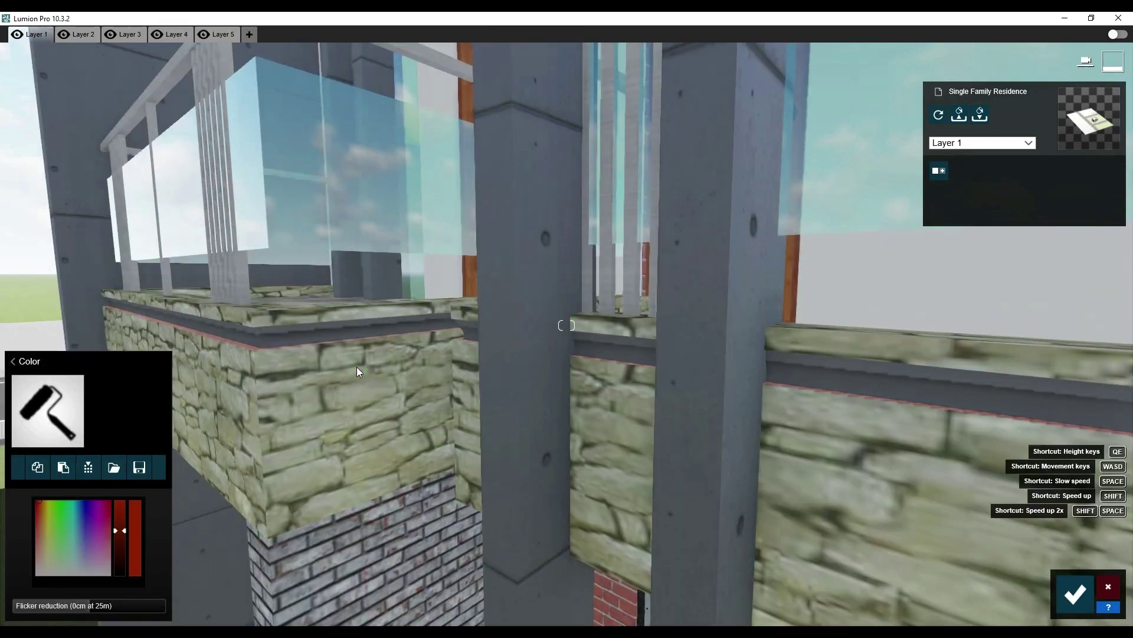
{"action": "right_click_drag", "start_coordinate": [356, 367], "coordinate": [425, 336]}
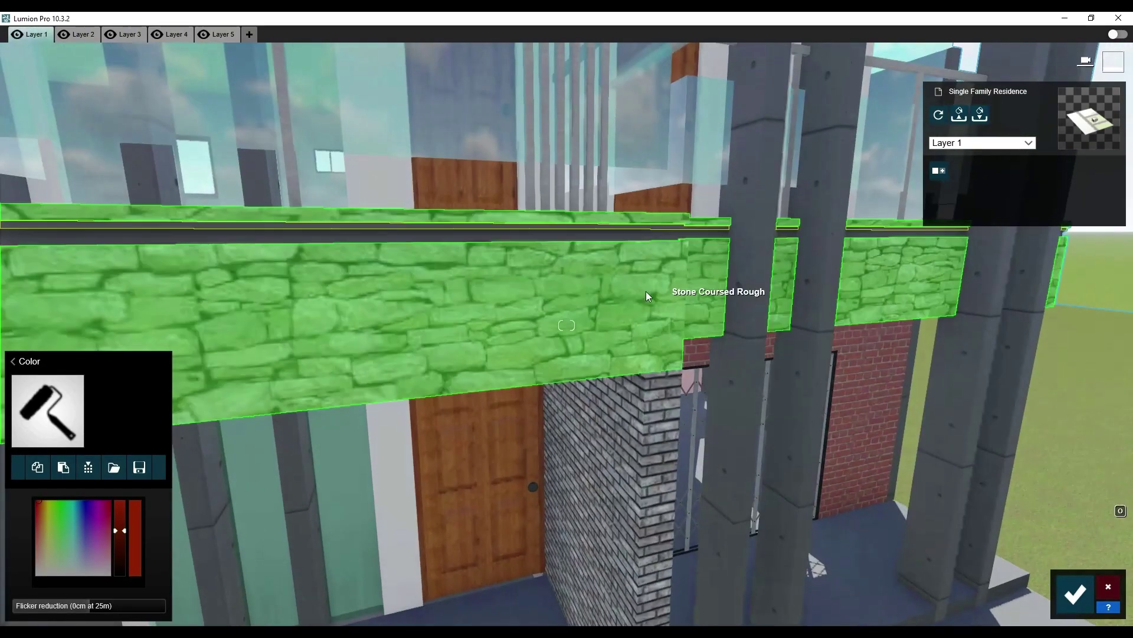
{"action": "mouse_move", "coordinate": [646, 291]}
{"action": "right_mouse_down"}
{"action": "mouse_move", "coordinate": [565, 264]}
{"action": "mouse_move", "coordinate": [558, 165]}
{"action": "right_mouse_up"}
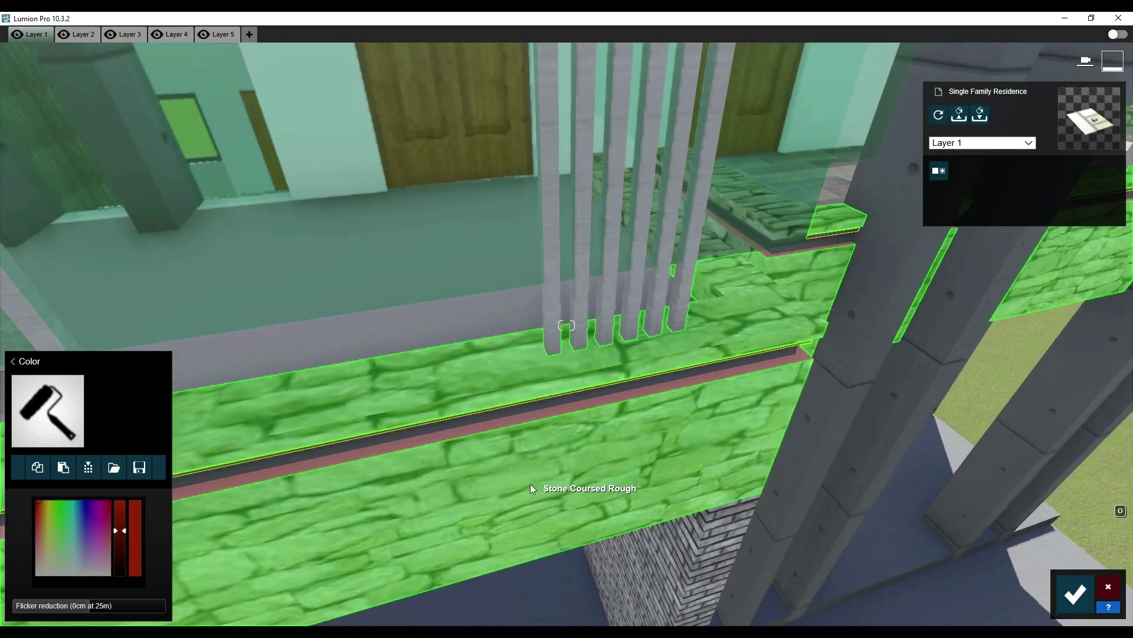
{"action": "left_click", "coordinate": [530, 484]}
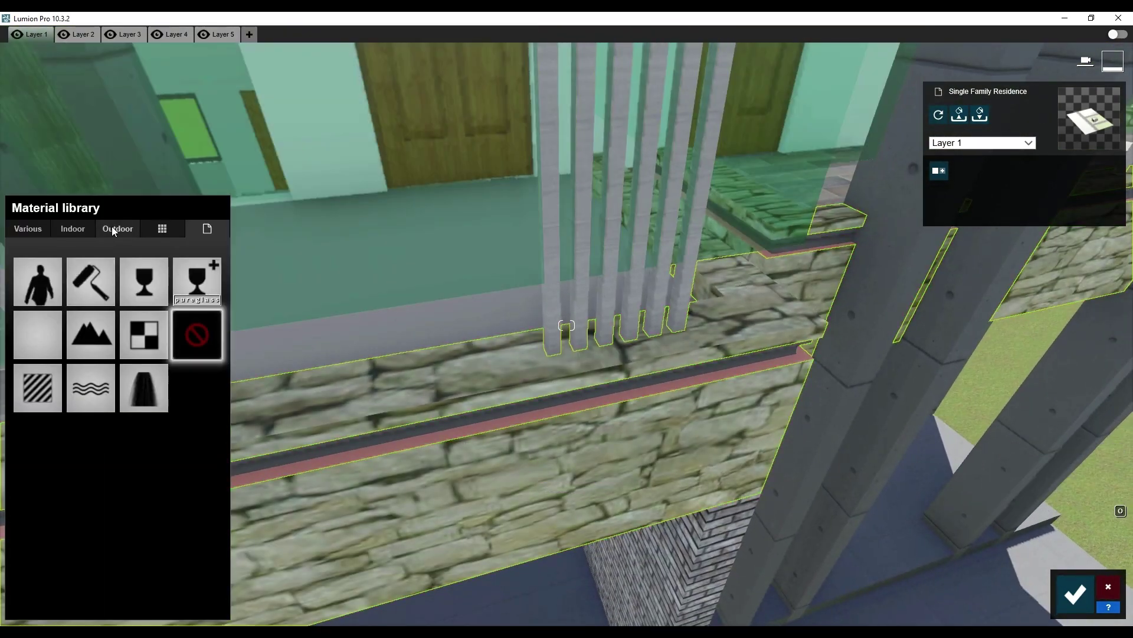
Replace the balcony's rough stone wall with Concrete Almm 002 1024 from Outdoor > Concrete.
{"action": "left_click", "coordinate": [112, 226]}
{"action": "left_click", "coordinate": [74, 263]}
{"action": "left_click", "coordinate": [46, 331]}
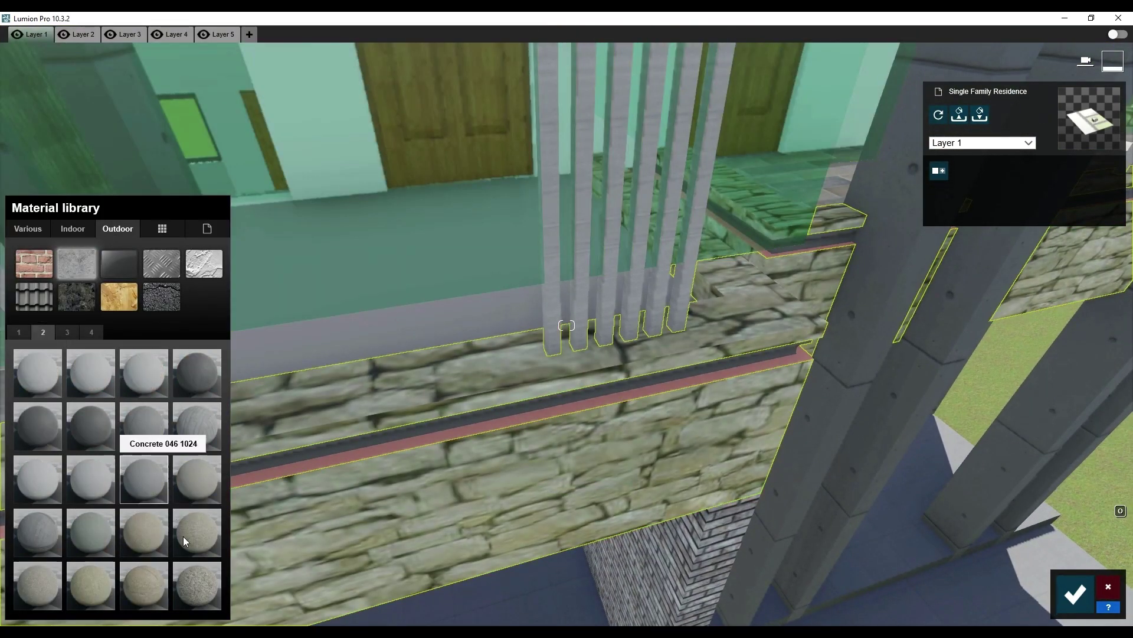
{"action": "left_click", "coordinate": [183, 536]}
{"action": "left_click", "coordinate": [193, 534]}
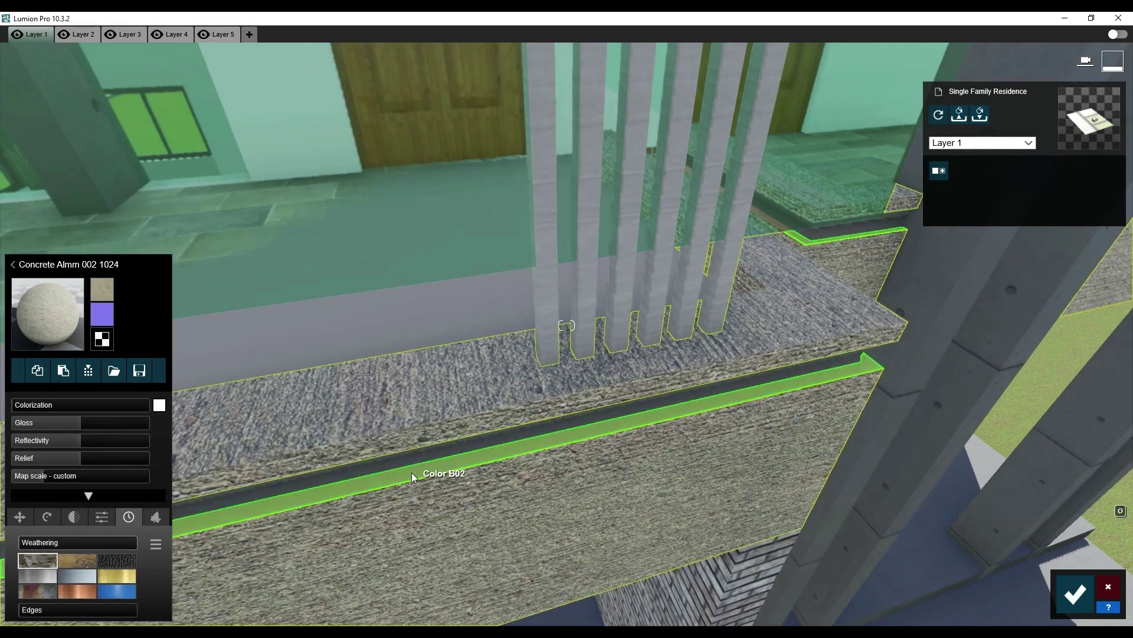
Paste the Concrete Almm 002 1024 onto the adjoining strip and confirm.
{"action": "left_click", "coordinate": [412, 477]}
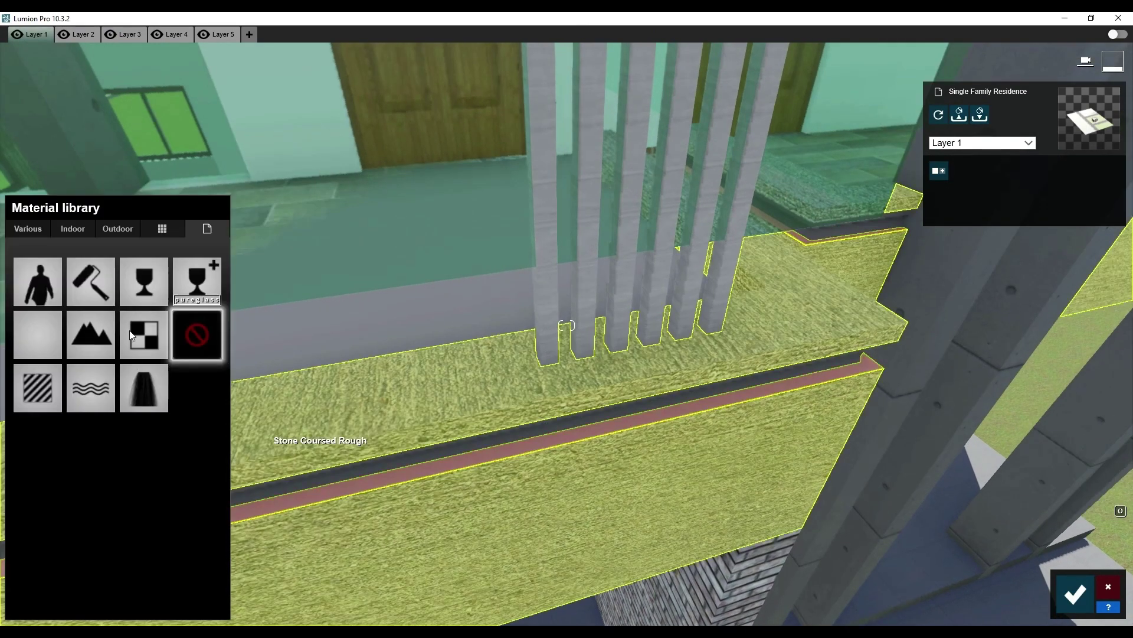
{"action": "left_click", "coordinate": [49, 388]}
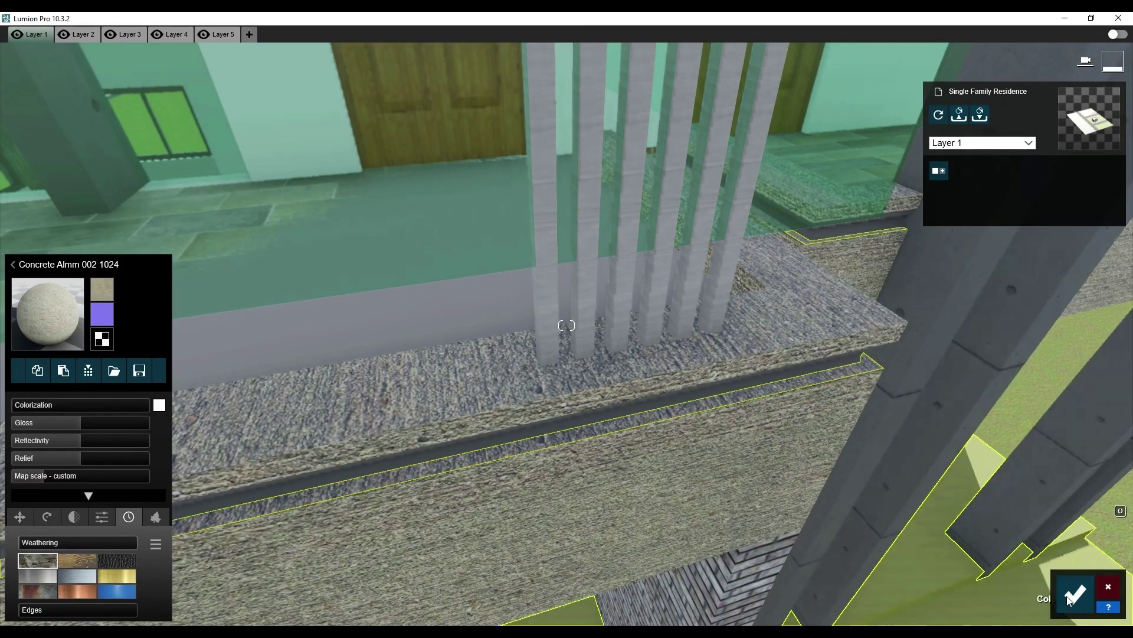
{"action": "key", "text": "Escape"}
Give the balcony slab a plain Color material and confirm it.
{"action": "key", "text": "s"}
{"action": "key", "text": "w"}
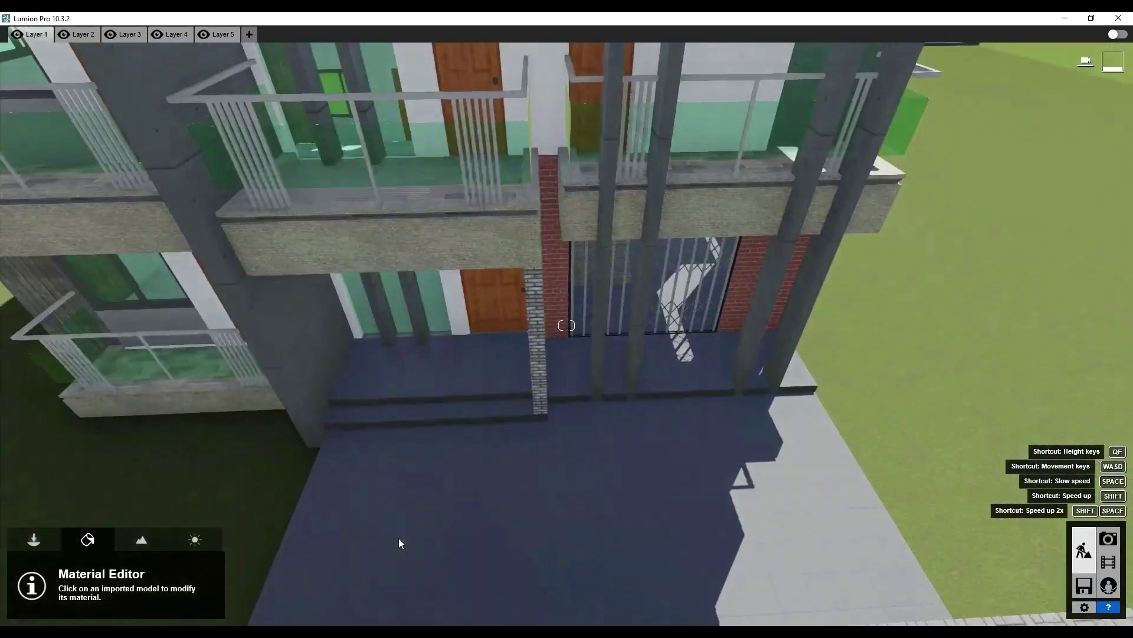
{"action": "key", "text": "s"}
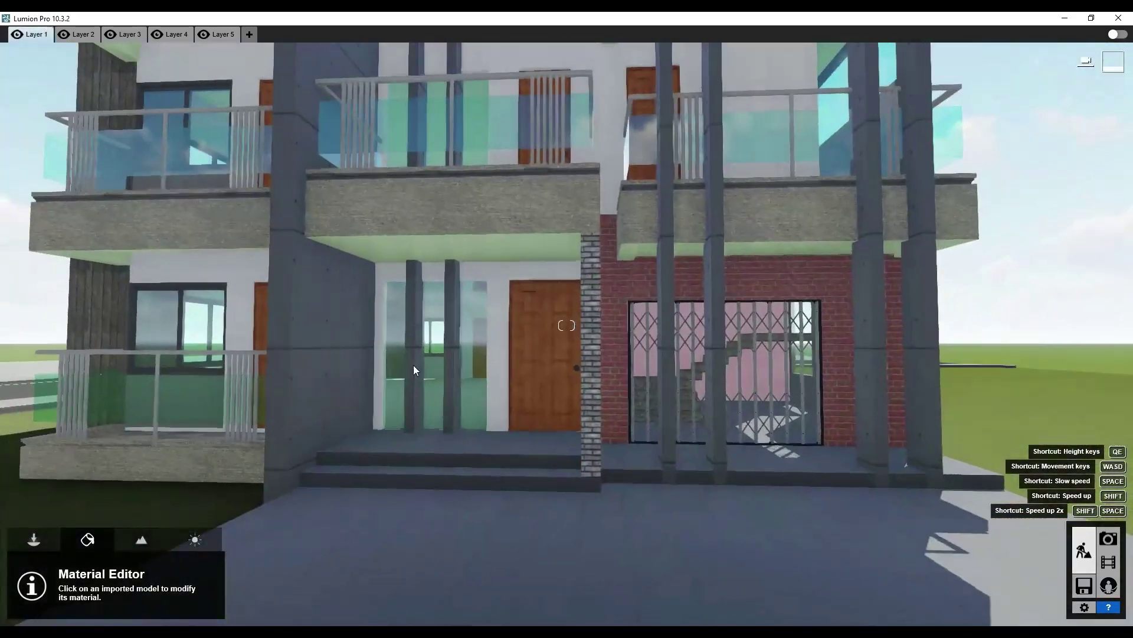
{"action": "left_click", "coordinate": [414, 248]}
{"action": "left_click", "coordinate": [91, 277]}
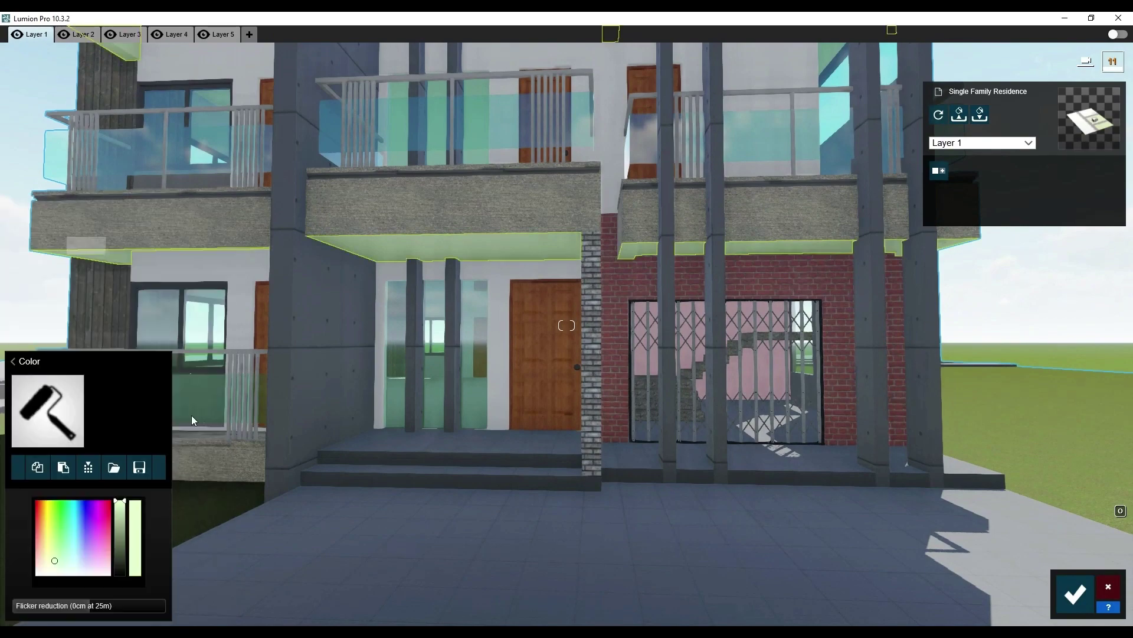
{"action": "left_click", "coordinate": [1074, 593]}
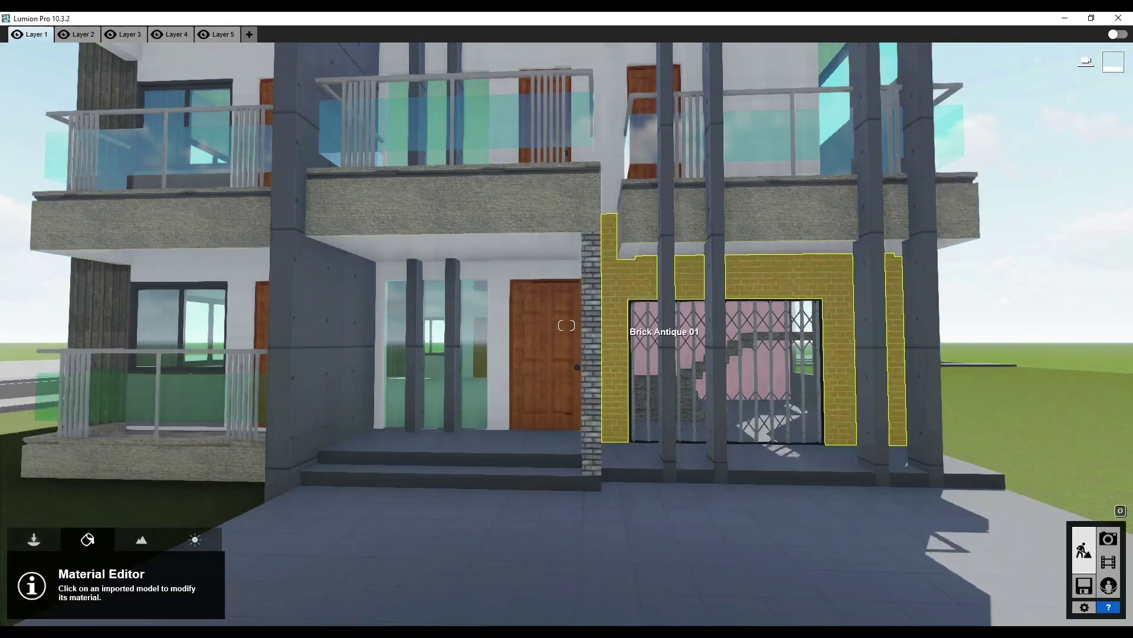
Put the grey concrete on the brick column beside the front door, then save the material changes.
{"action": "key", "text": "s"}
{"action": "key", "text": "w"}
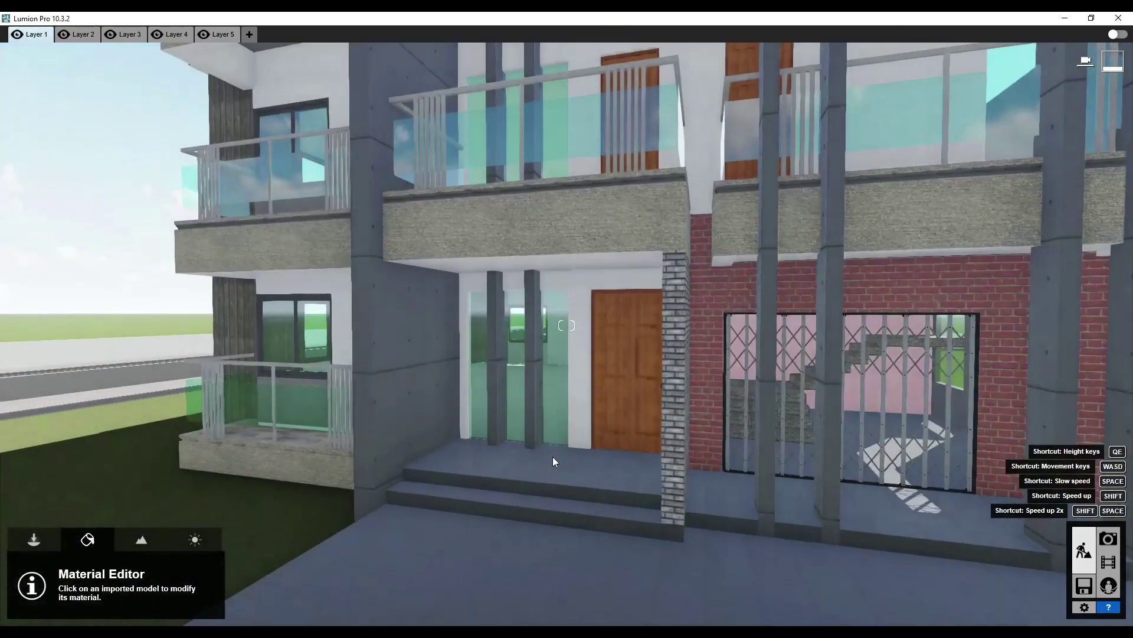
{"action": "left_click", "coordinate": [394, 400]}
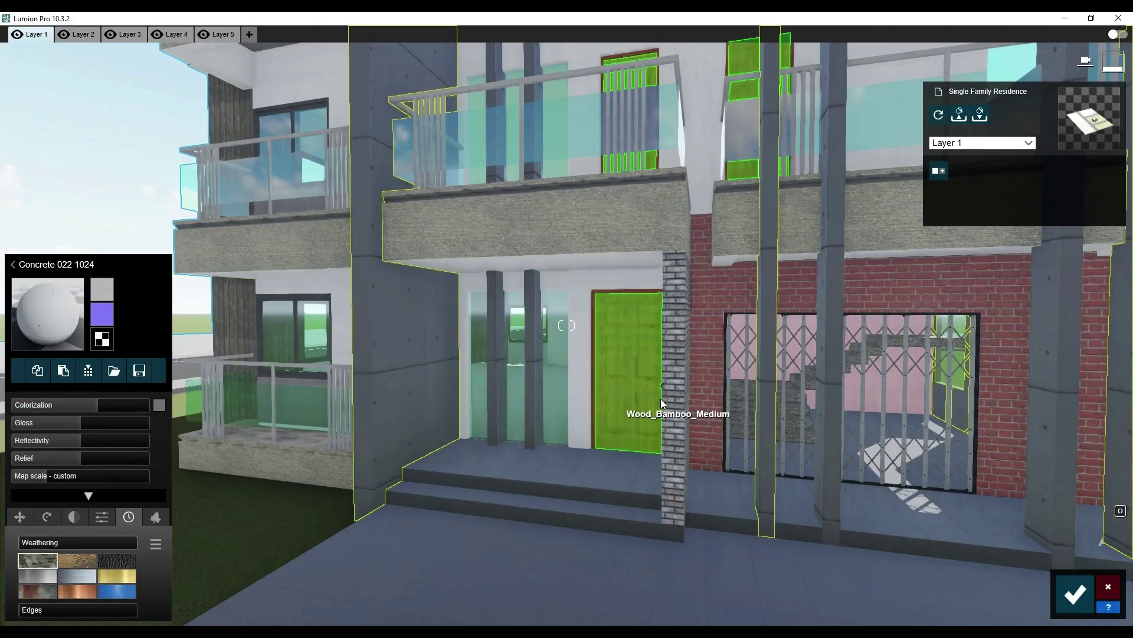
{"action": "left_click", "coordinate": [679, 393]}
{"action": "left_click", "coordinate": [60, 381]}
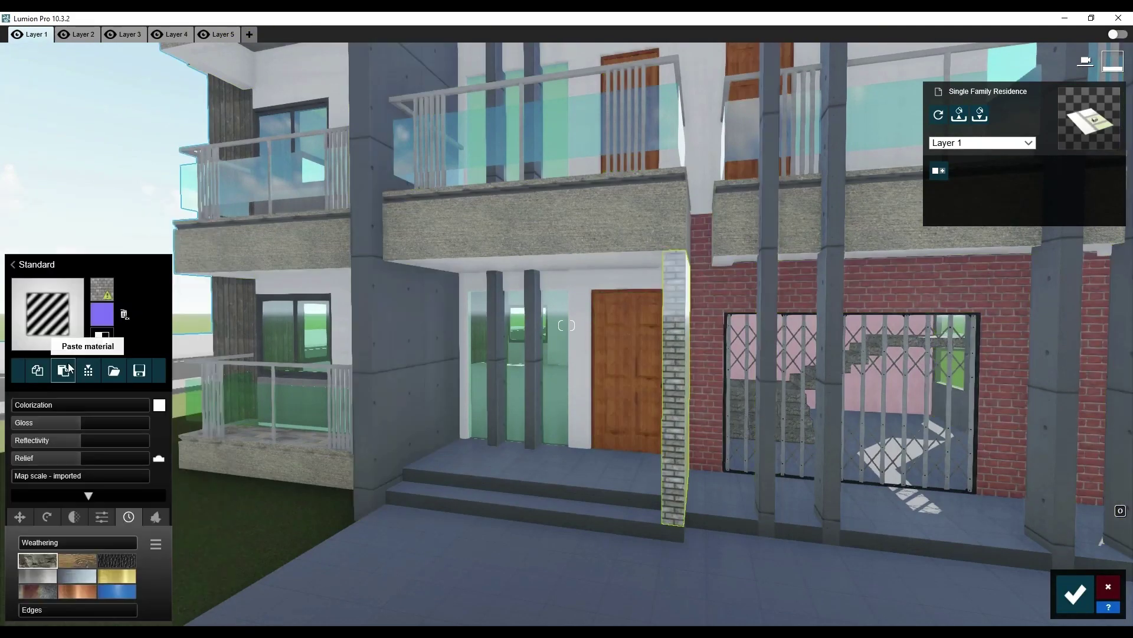
{"action": "left_click", "coordinate": [1075, 594]}
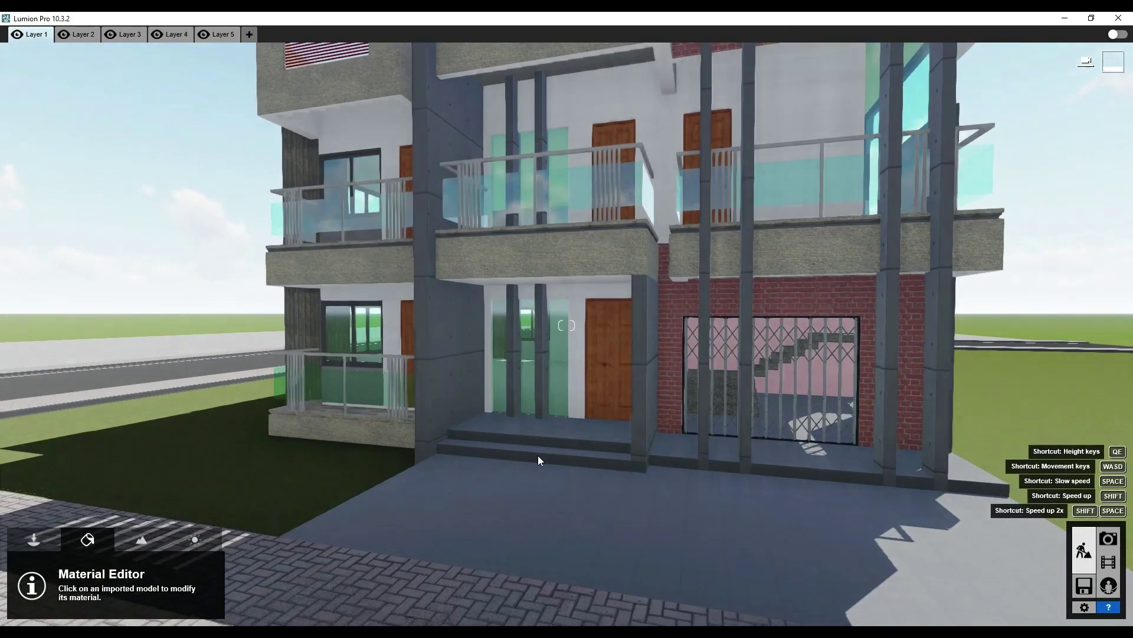
{"action": "right_click_drag", "start_coordinate": [537, 455], "coordinate": [461, 512]}
Change the glass panels to Interior Volume Glass 004.
{"action": "left_click", "coordinate": [552, 344]}
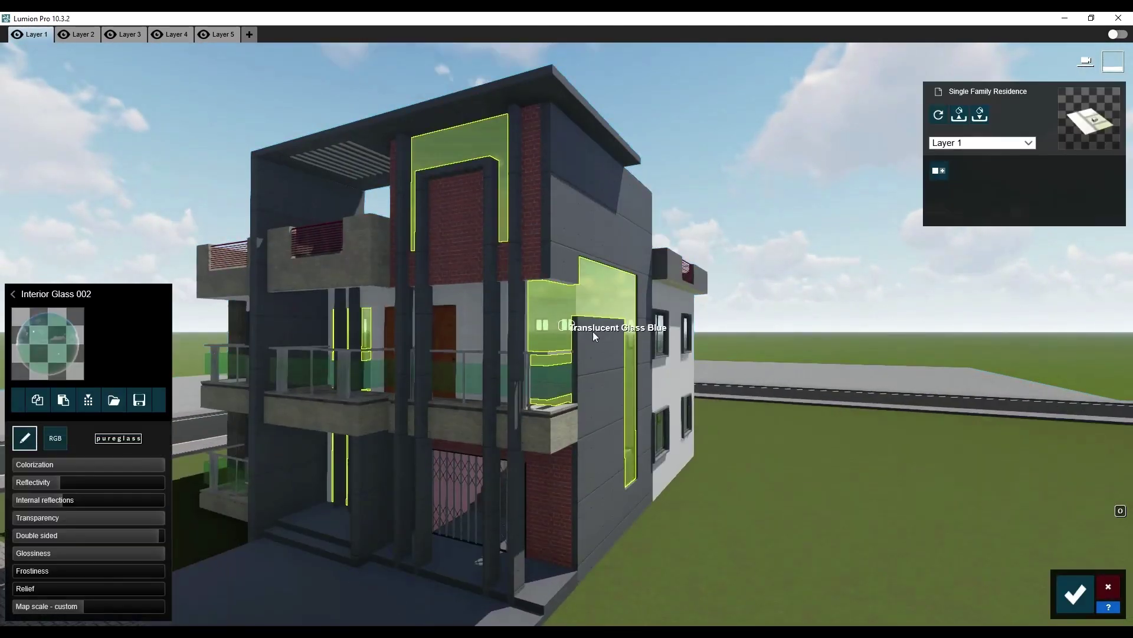
{"action": "left_click", "coordinate": [49, 334]}
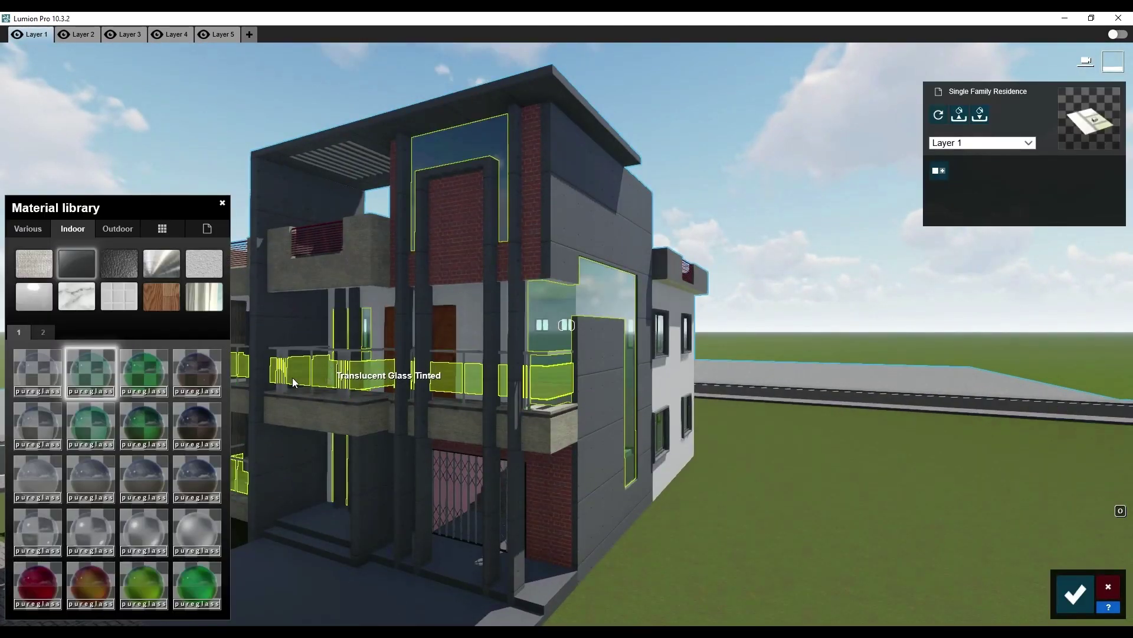
{"action": "left_click", "coordinate": [204, 434]}
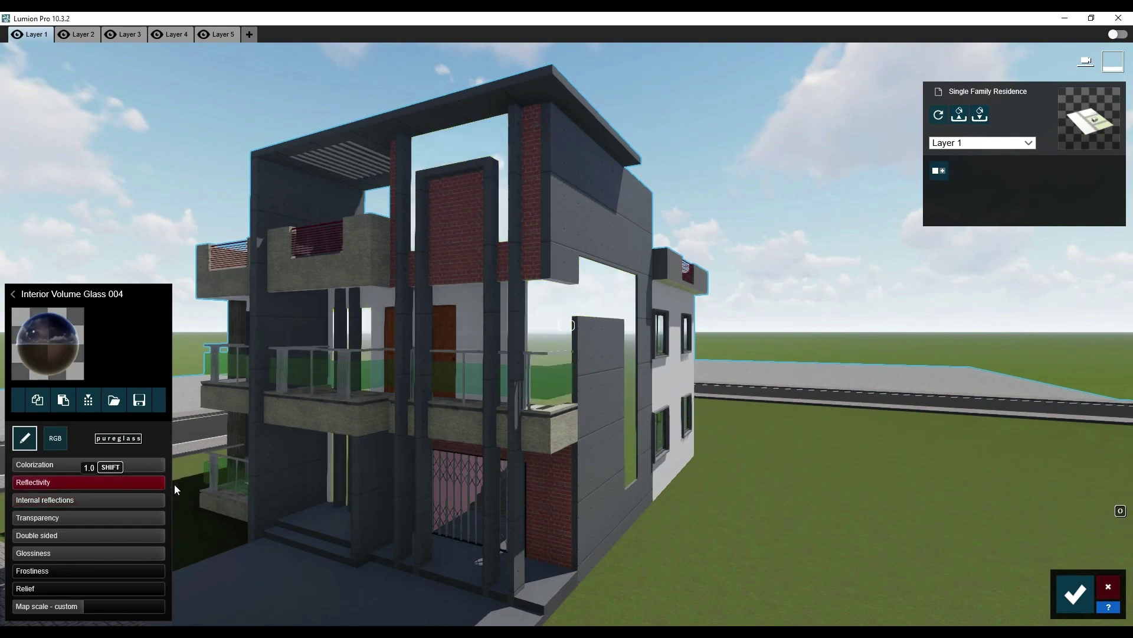
{"action": "left_click", "coordinate": [1075, 593]}
Apply the same glass to the front windows and confirm the change.
{"action": "scroll", "coordinate": [548, 366], "scroll_direction": "up", "scroll_amount": 3}
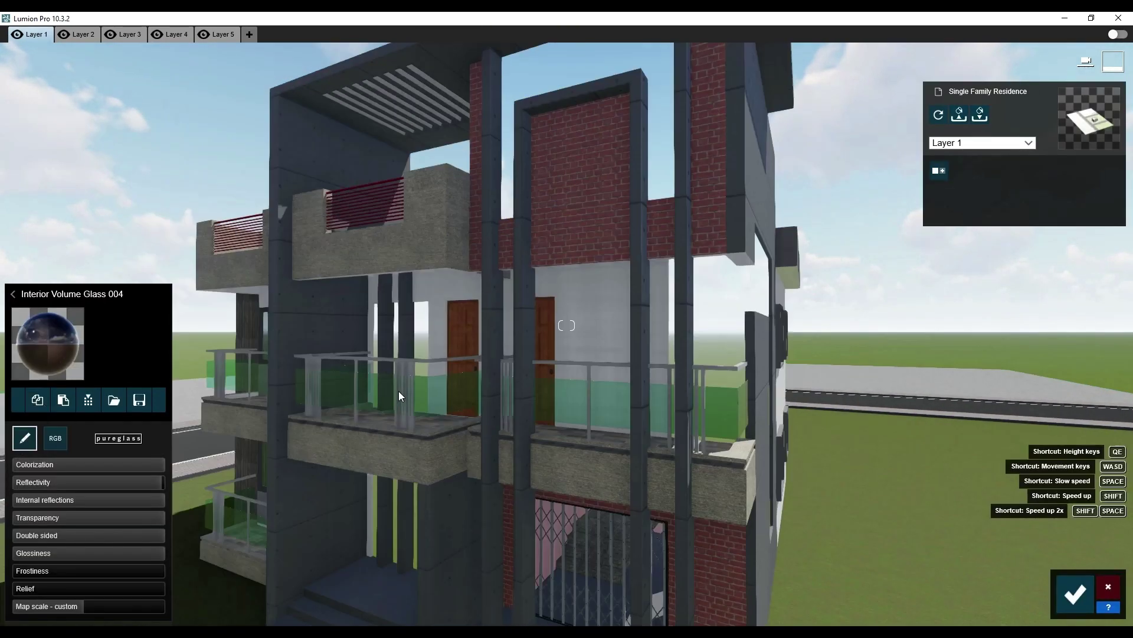
{"action": "mouse_move", "coordinate": [399, 391]}
{"action": "right_mouse_down"}
{"action": "mouse_move", "coordinate": [323, 331]}
{"action": "mouse_move", "coordinate": [390, 244]}
{"action": "right_mouse_up"}
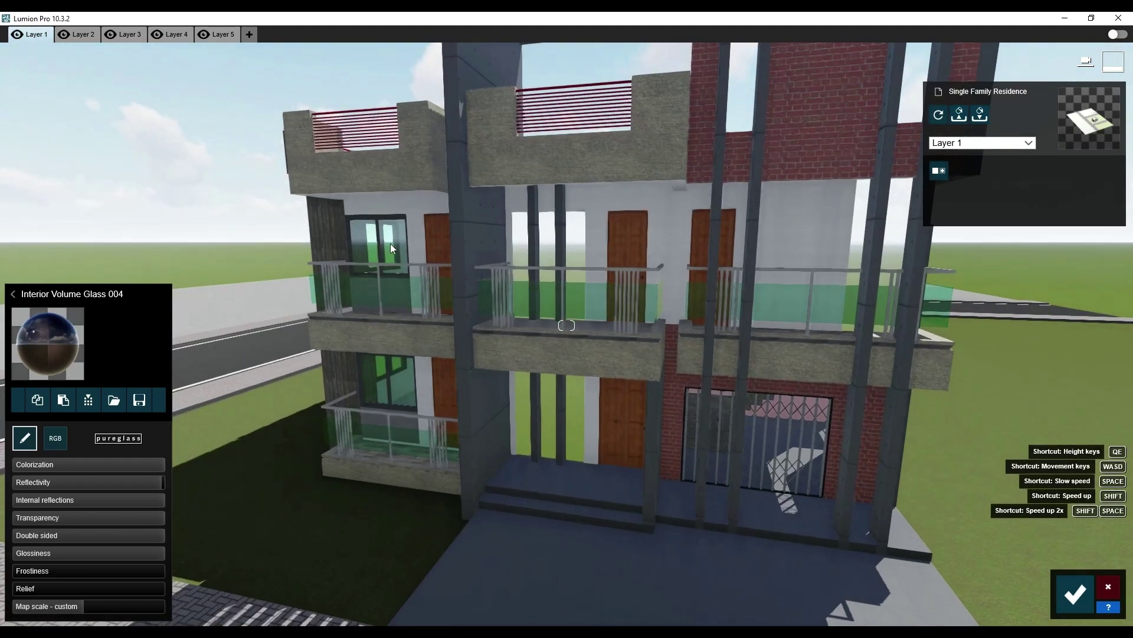
{"action": "left_click", "coordinate": [389, 242]}
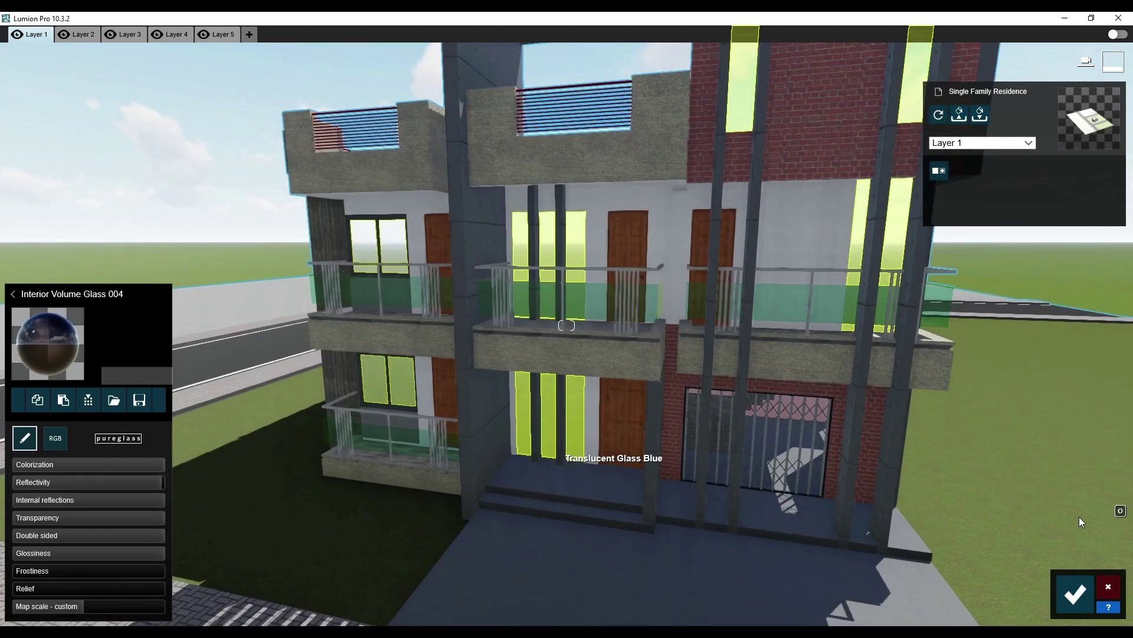
{"action": "left_click", "coordinate": [1075, 594]}
Try the Billboard material, then a plain Color material, on the gate model.
{"action": "right_click_drag", "start_coordinate": [577, 542], "coordinate": [464, 452]}
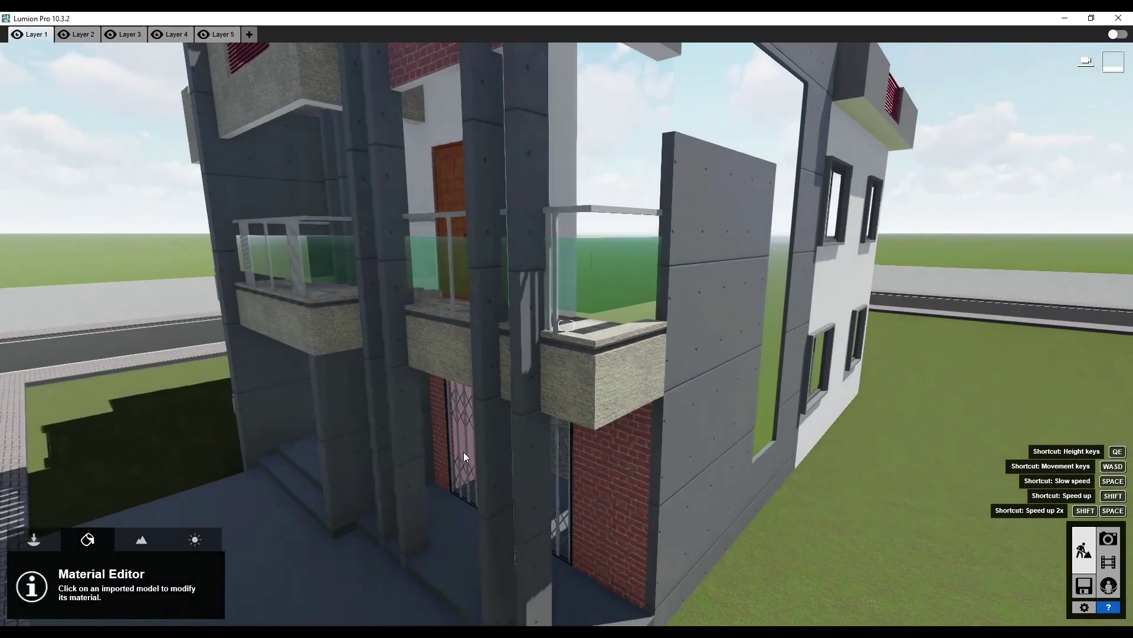
{"action": "left_click", "coordinate": [465, 453]}
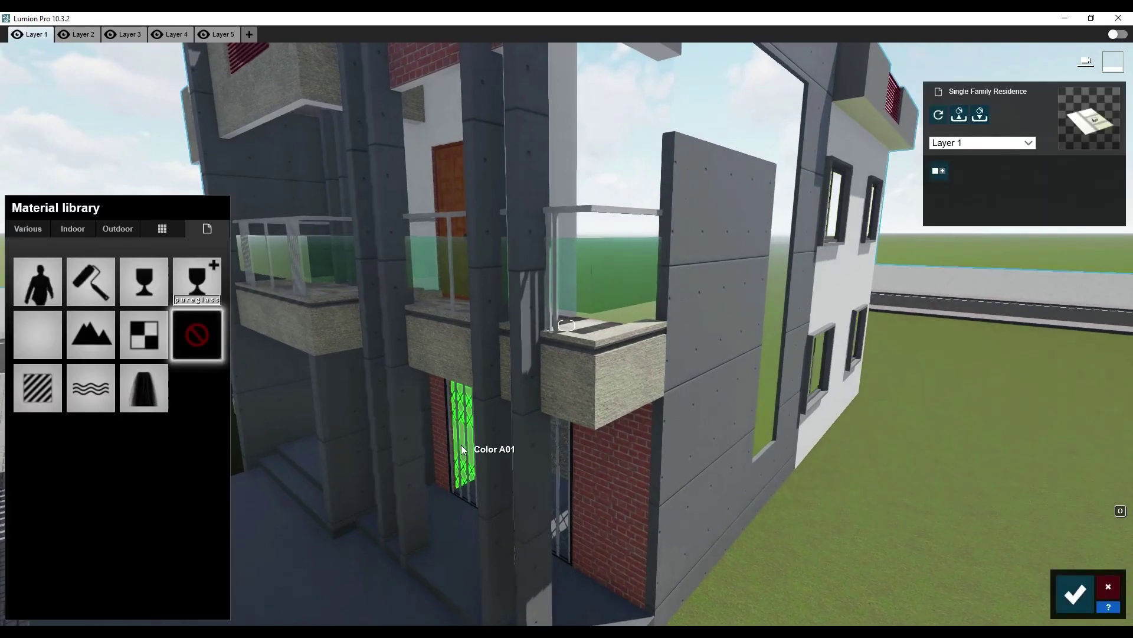
{"action": "left_click", "coordinate": [58, 279]}
{"action": "left_click", "coordinate": [25, 530]}
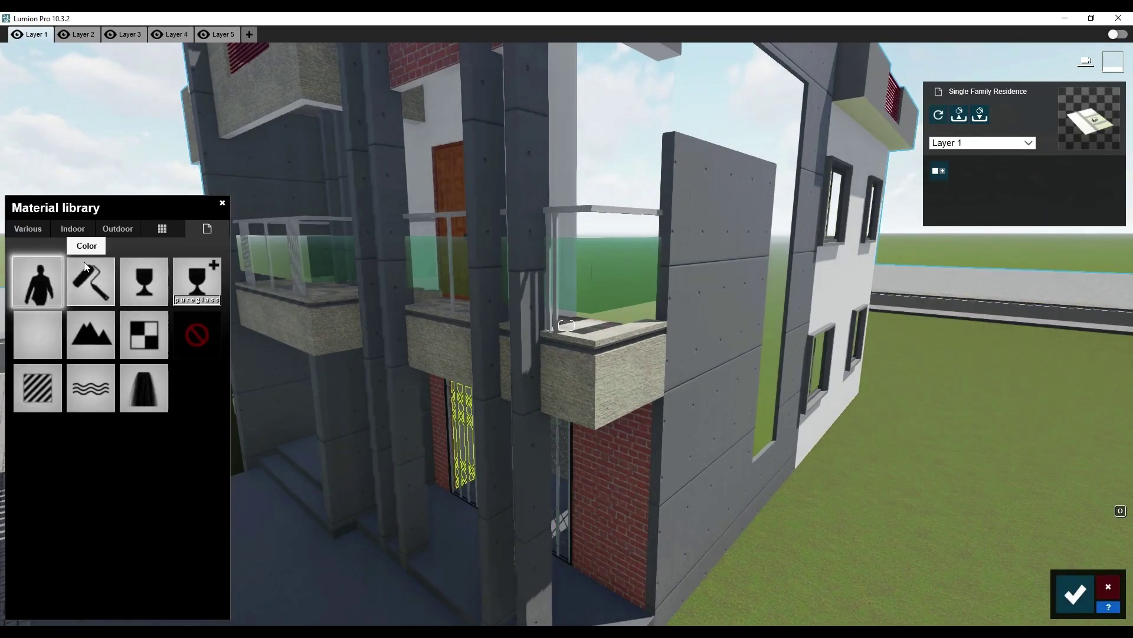
{"action": "left_click", "coordinate": [86, 266]}
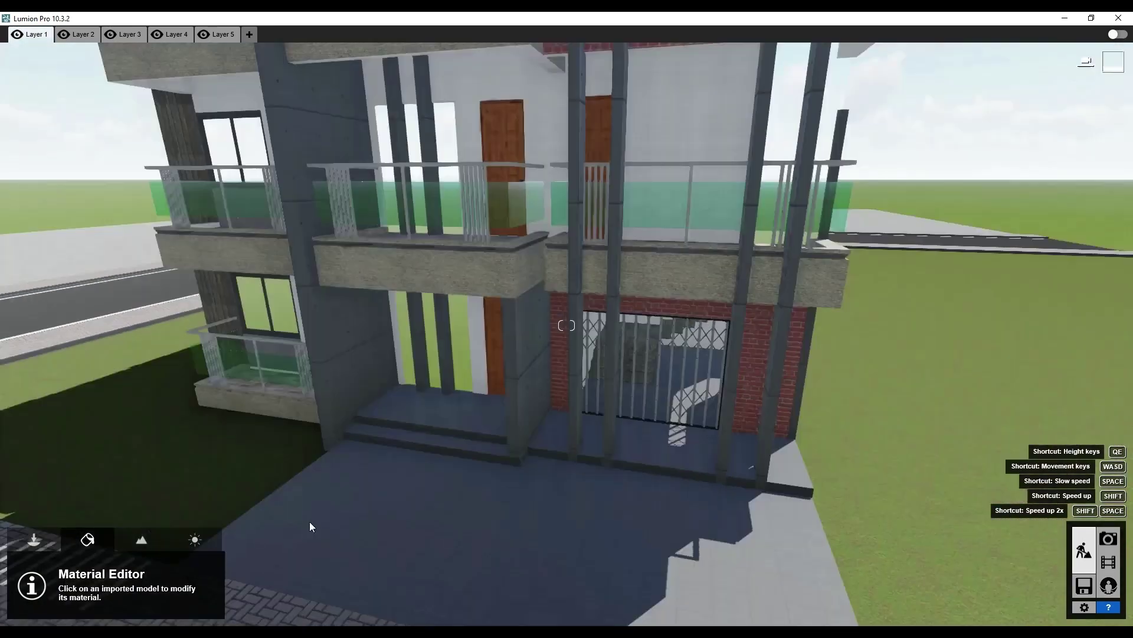
Give the staircase block behind the gate a smooth Outdoor > Concrete material.
{"action": "key", "text": "w"}
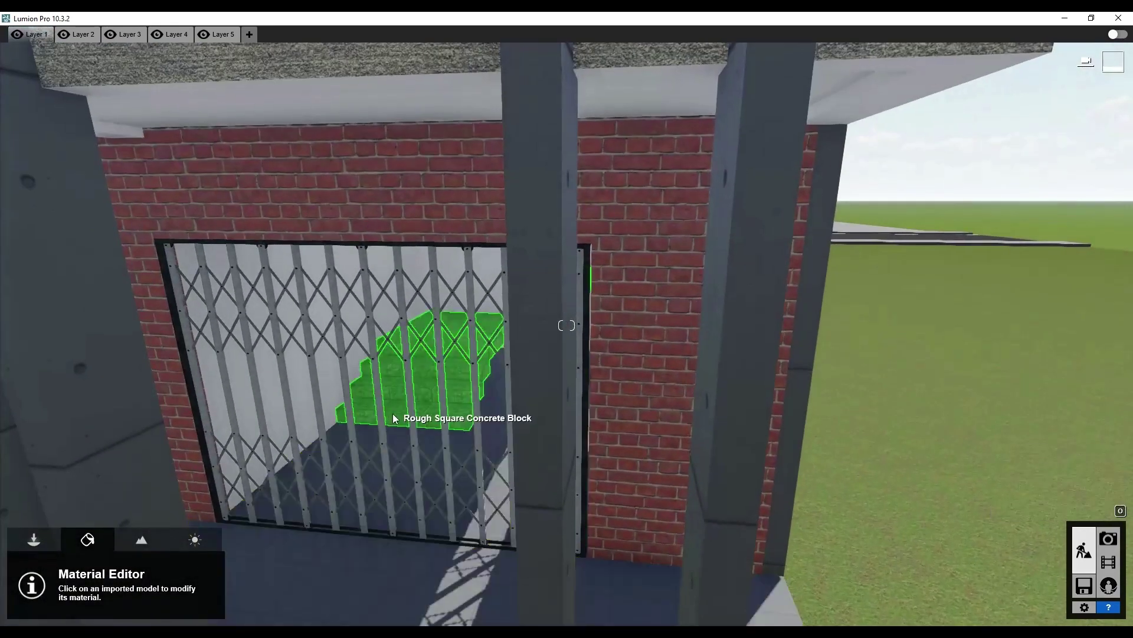
{"action": "left_click", "coordinate": [394, 418]}
{"action": "left_click", "coordinate": [124, 232]}
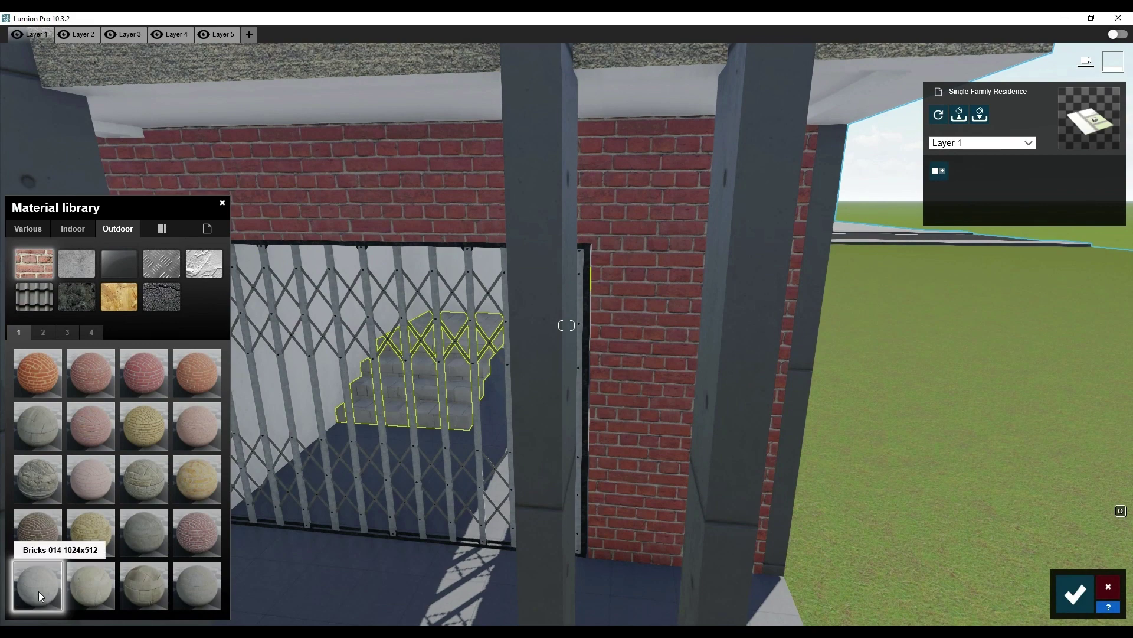
{"action": "left_click", "coordinate": [71, 259]}
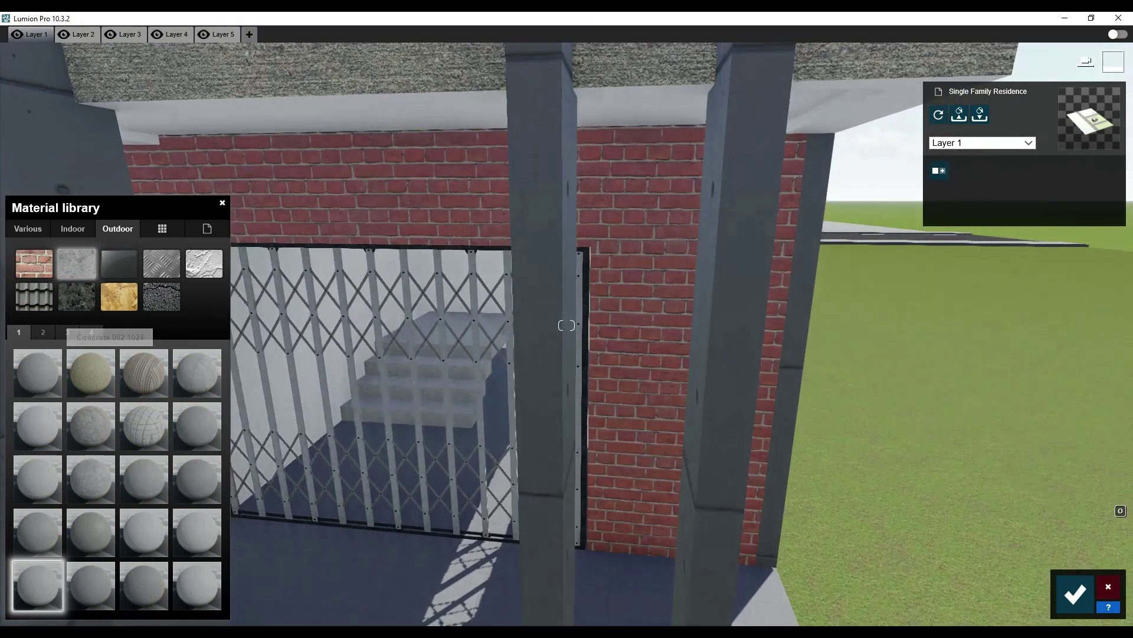
{"action": "left_click", "coordinate": [1075, 593]}
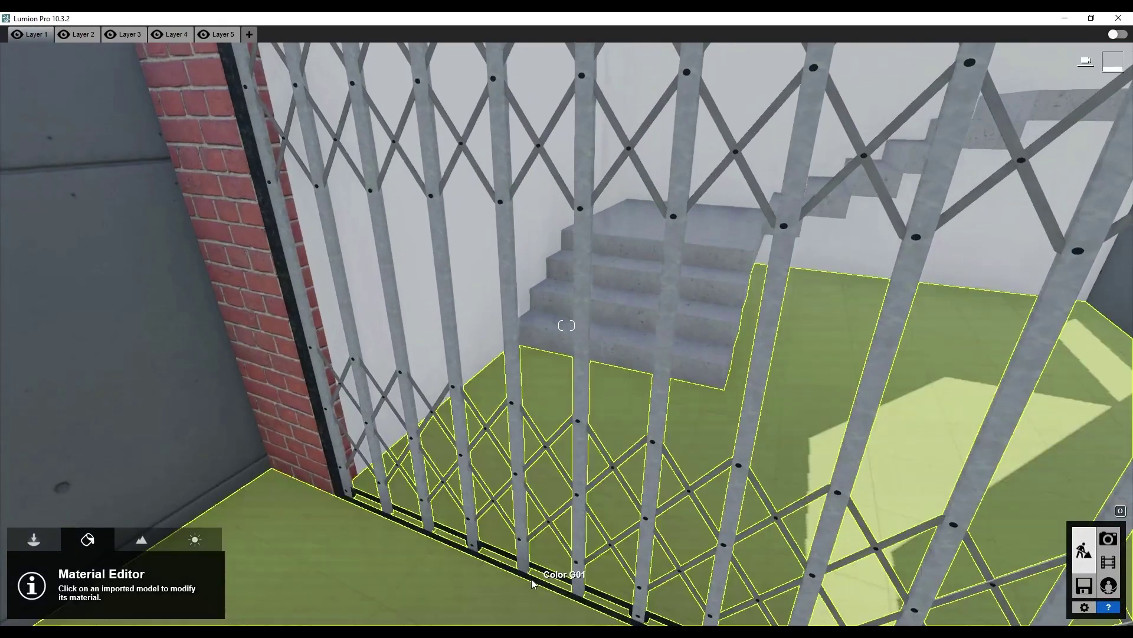
Give the gate frame the Indoor > Metal Chrome material with colorization 0.5.
{"action": "left_click", "coordinate": [532, 583]}
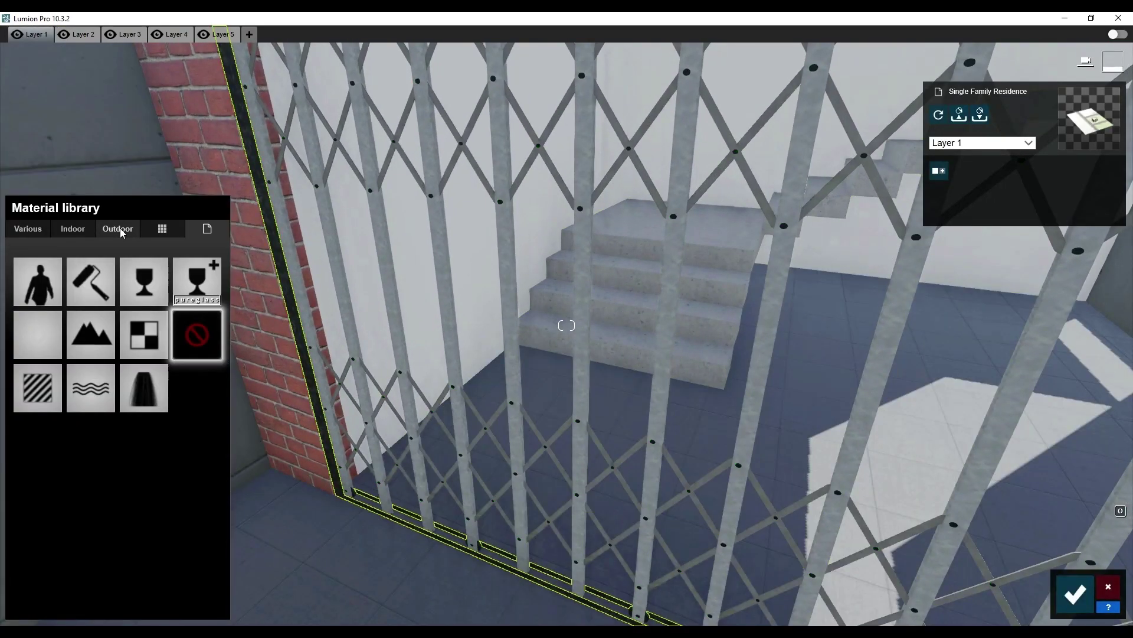
{"action": "left_click", "coordinate": [89, 233]}
{"action": "left_click", "coordinate": [161, 263]}
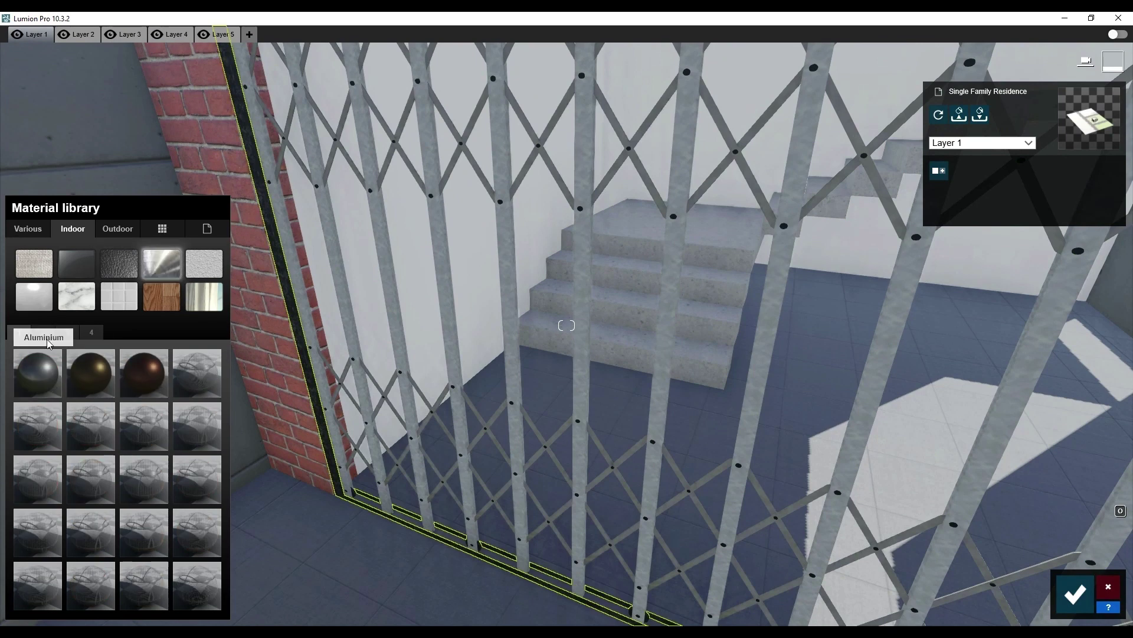
{"action": "left_click", "coordinate": [43, 333]}
{"action": "left_click", "coordinate": [208, 530]}
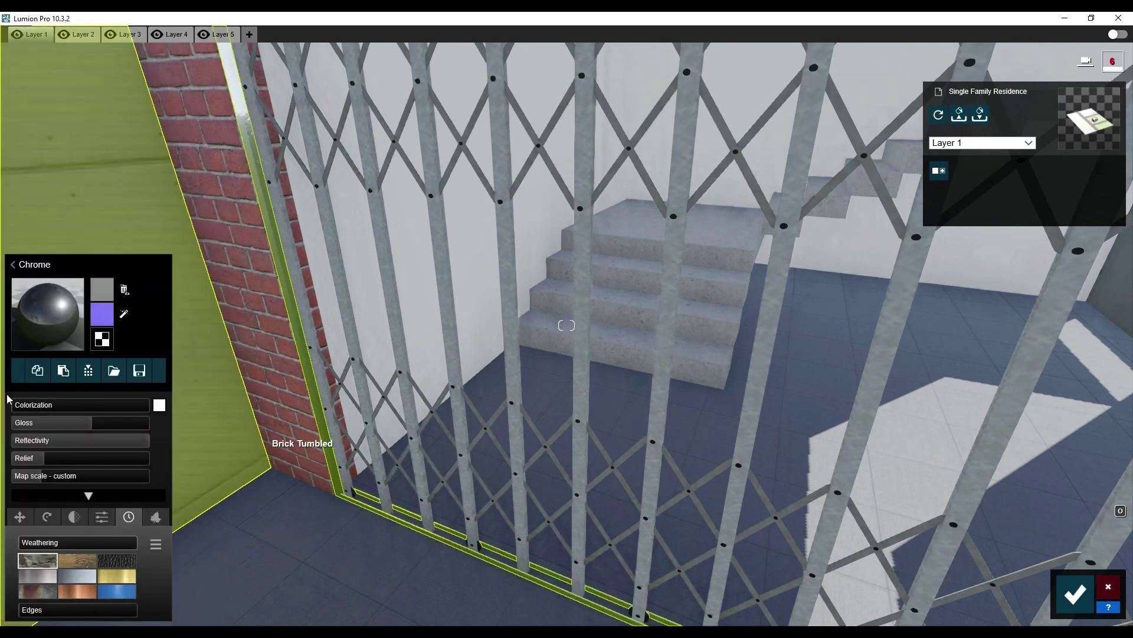
{"action": "left_click", "coordinate": [159, 405]}
{"action": "left_click", "coordinate": [76, 406]}
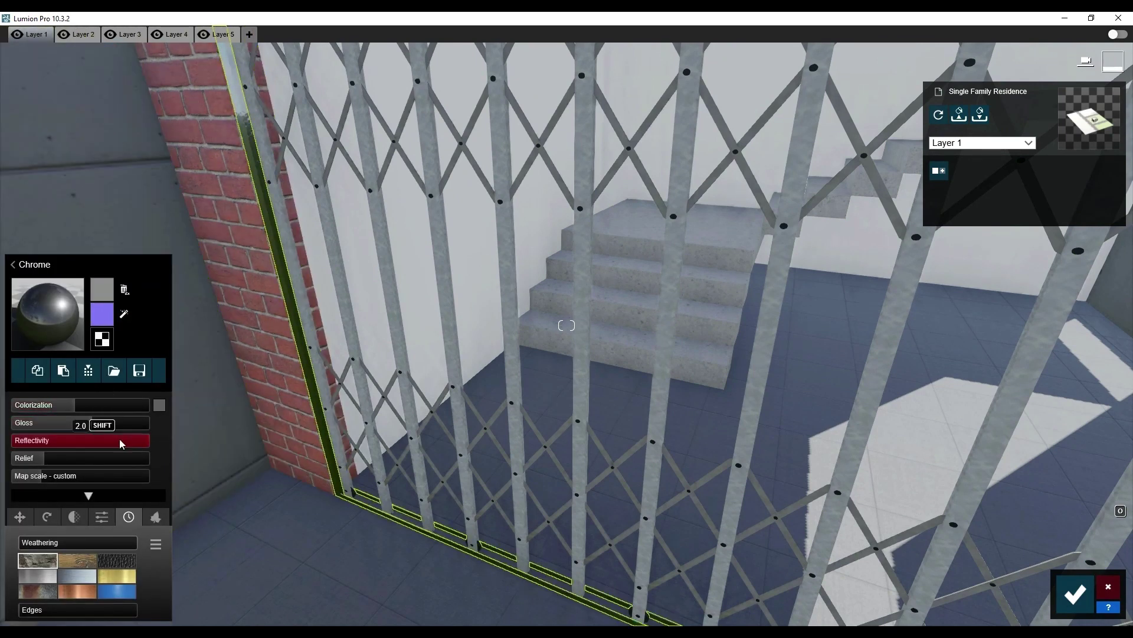
Give the gate's vertical bars the chrome as well and save the material changes.
{"action": "left_click", "coordinate": [378, 498]}
{"action": "left_click", "coordinate": [38, 324]}
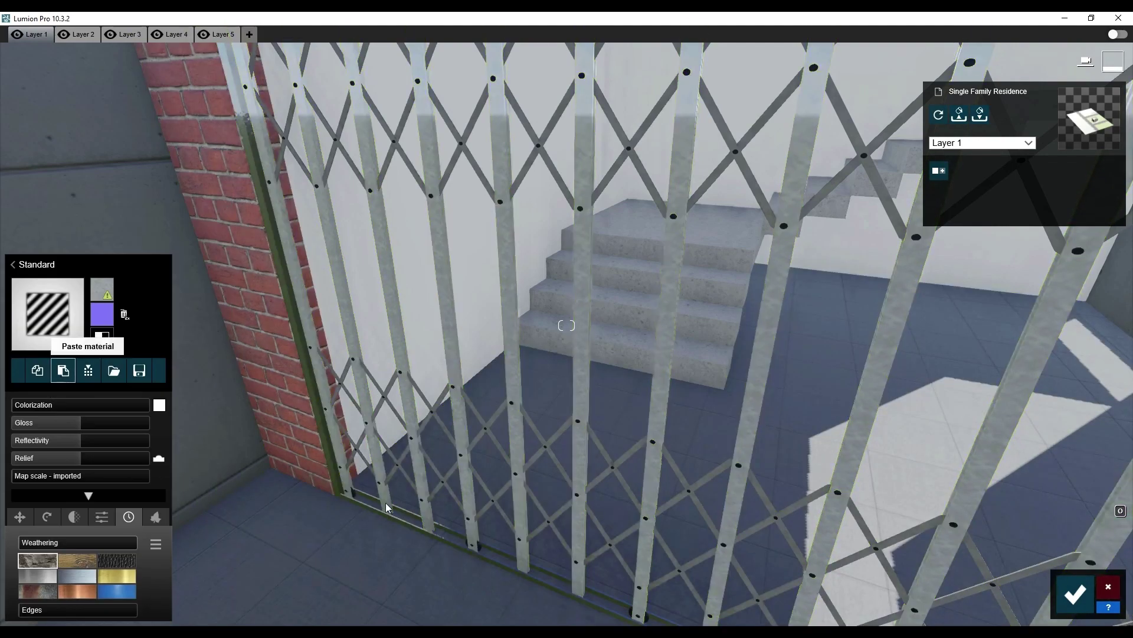
{"action": "key", "text": "ctrl+z"}
{"action": "key", "text": "ctrl+z"}
{"action": "key", "text": "ctrl+z"}
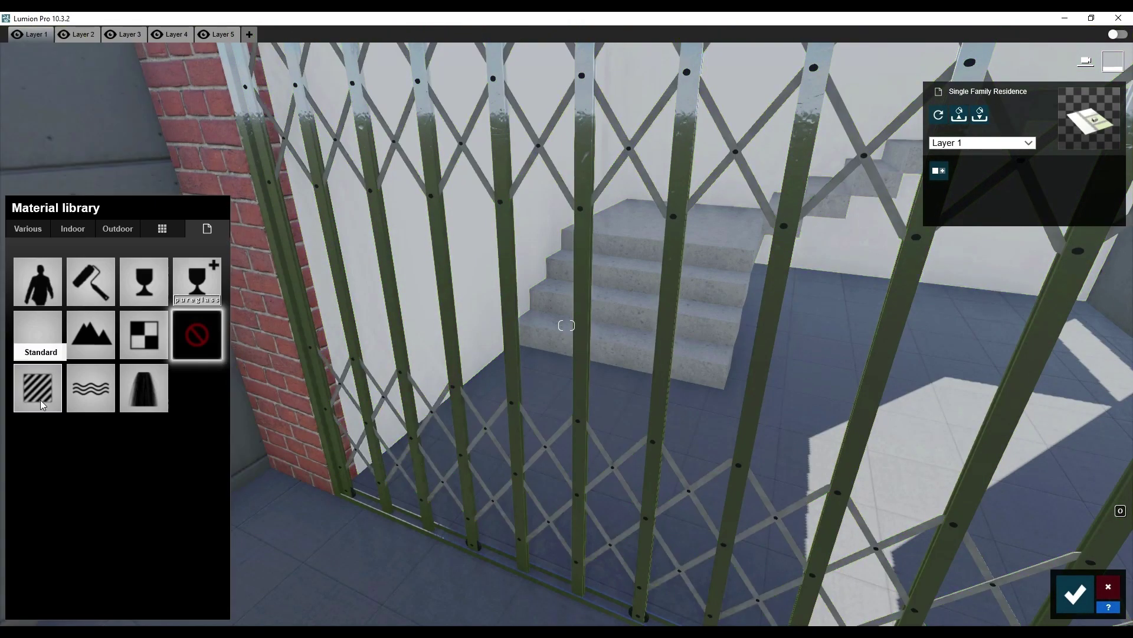
{"action": "left_click", "coordinate": [38, 334]}
{"action": "left_click", "coordinate": [63, 370]}
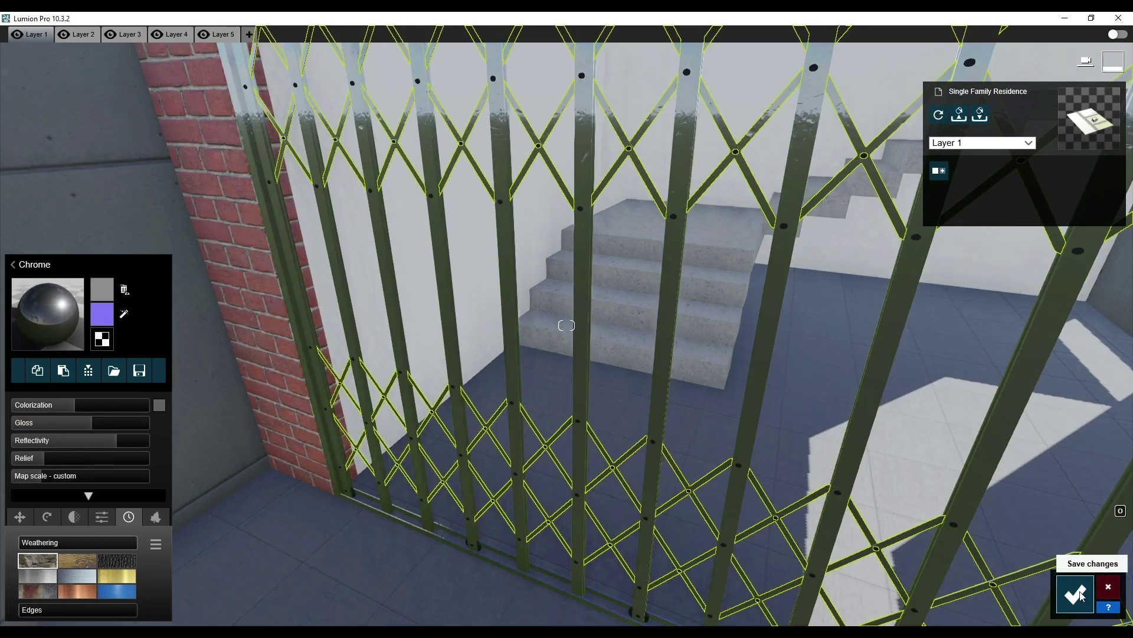
{"action": "left_click", "coordinate": [1074, 593]}
{"action": "scroll", "coordinate": [601, 506], "scroll_direction": "down", "scroll_amount": 5}
Paste the gate's Chrome material onto the aluminium window frames.
{"action": "scroll", "coordinate": [492, 496], "scroll_direction": "down", "scroll_amount": 5}
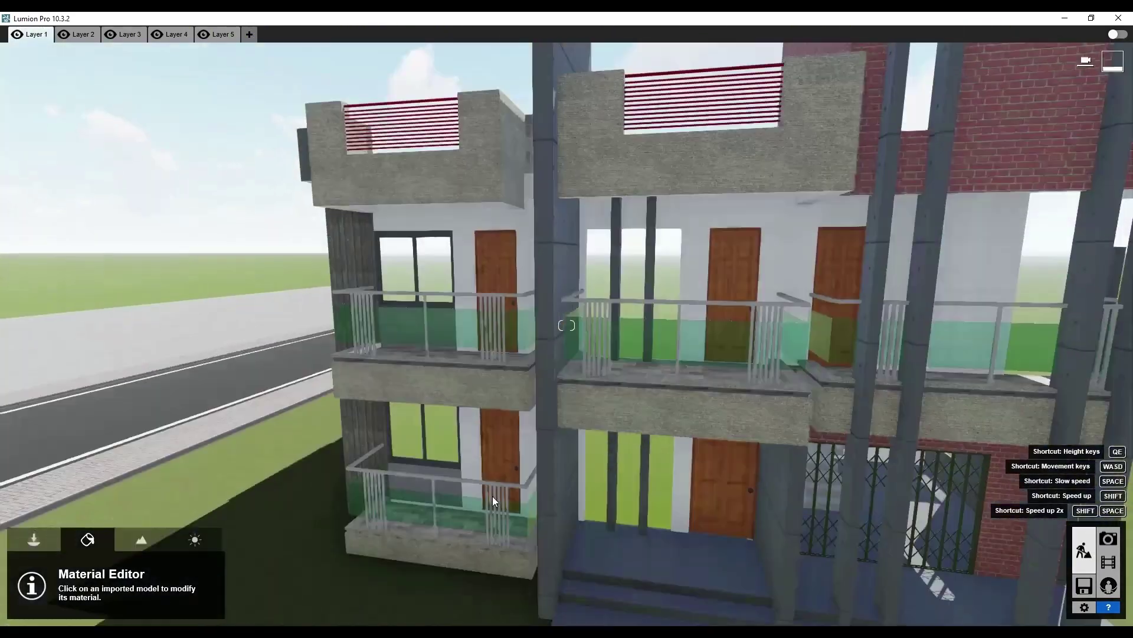
{"action": "scroll", "coordinate": [520, 497], "scroll_direction": "down", "scroll_amount": 3}
{"action": "scroll", "coordinate": [543, 497], "scroll_direction": "up", "scroll_amount": 5}
{"action": "scroll", "coordinate": [543, 496], "scroll_direction": "up", "scroll_amount": 4}
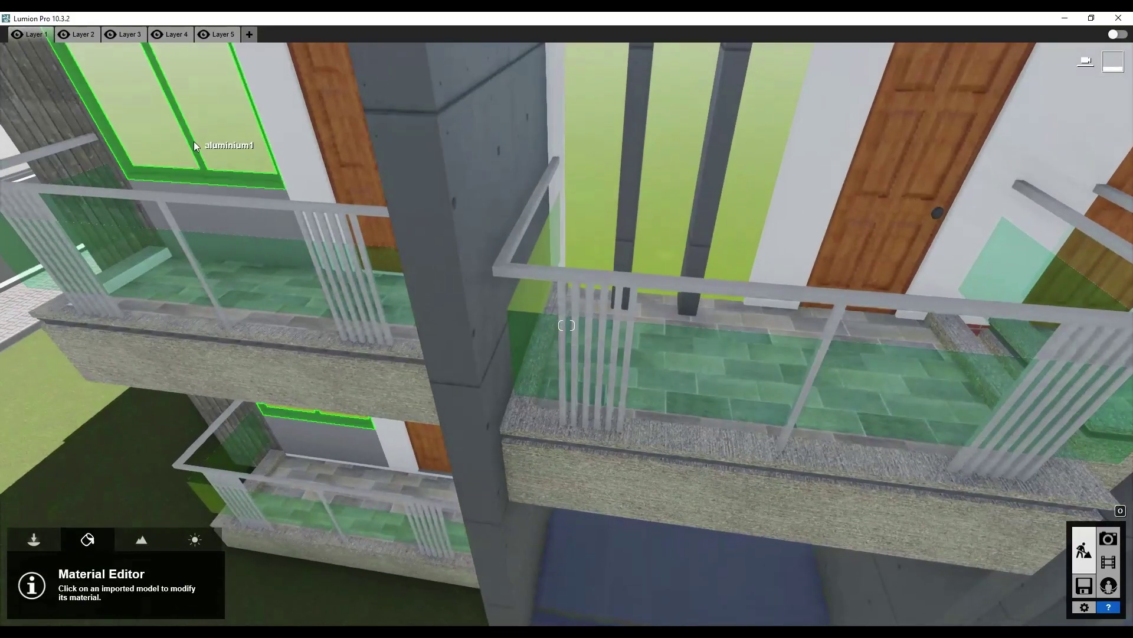
{"action": "left_click", "coordinate": [194, 141]}
{"action": "left_click", "coordinate": [37, 335]}
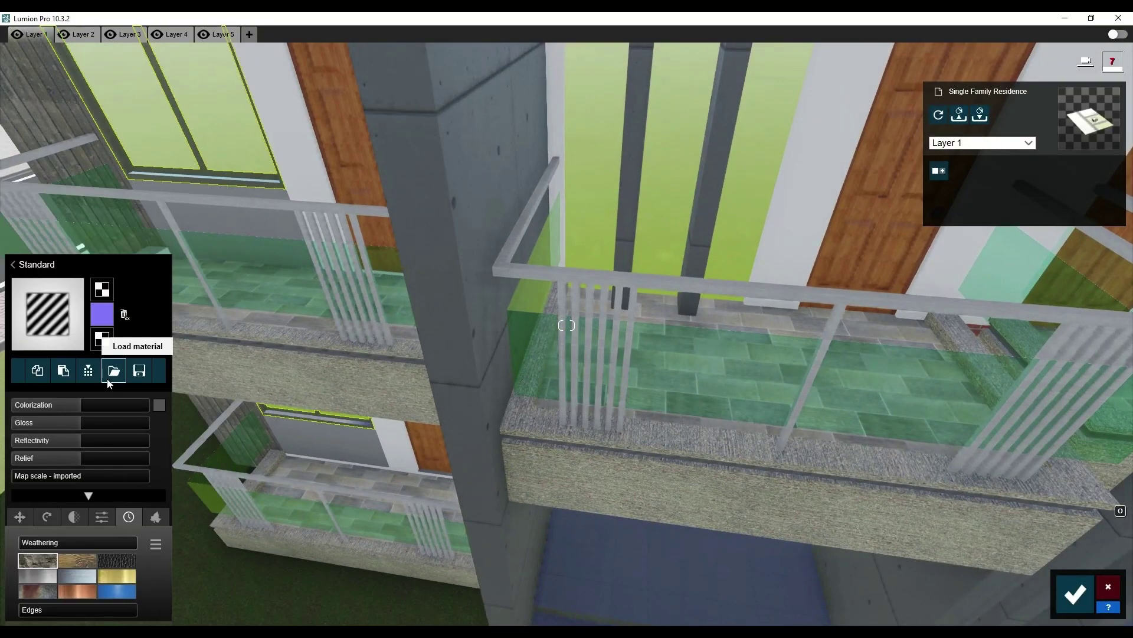
{"action": "left_click", "coordinate": [61, 372]}
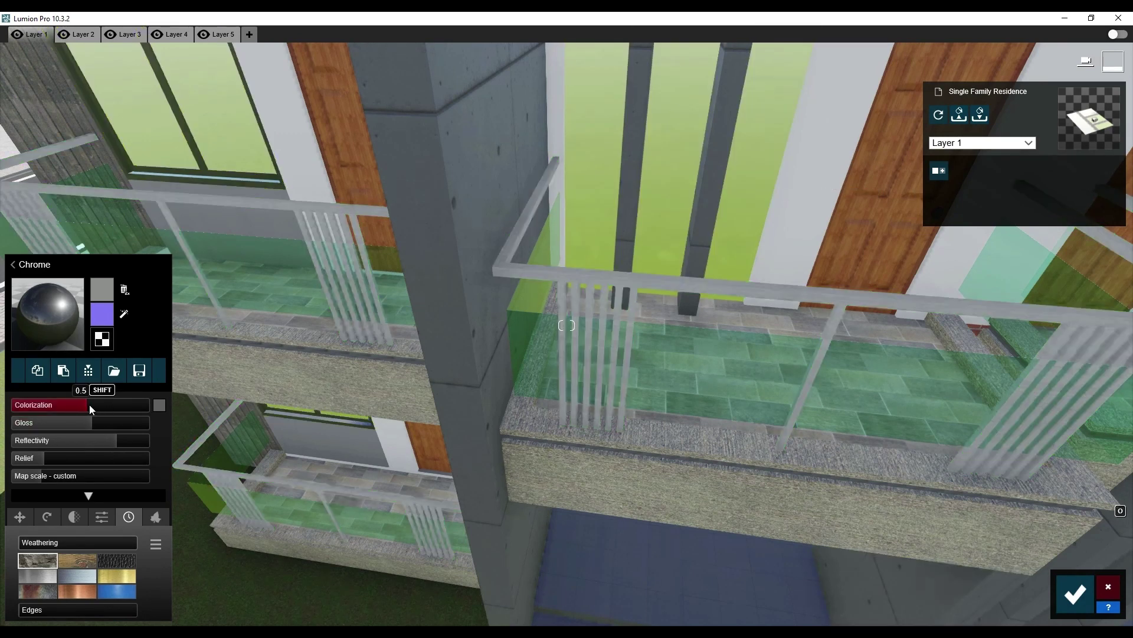
Set the frame colorization to about 0.6 and reflectivity to 1.5, then save.
{"action": "left_click_drag", "start_coordinate": [90, 404], "coordinate": [151, 406]}
{"action": "left_click", "coordinate": [103, 406]}
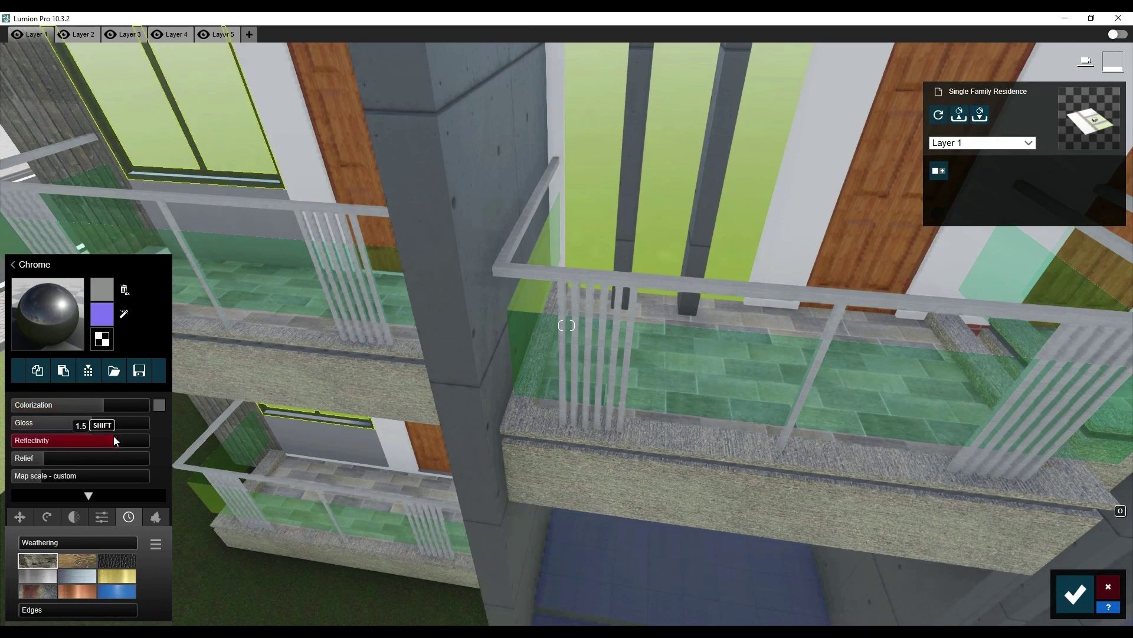
{"action": "left_click", "coordinate": [113, 436]}
{"action": "left_click", "coordinate": [1074, 579]}
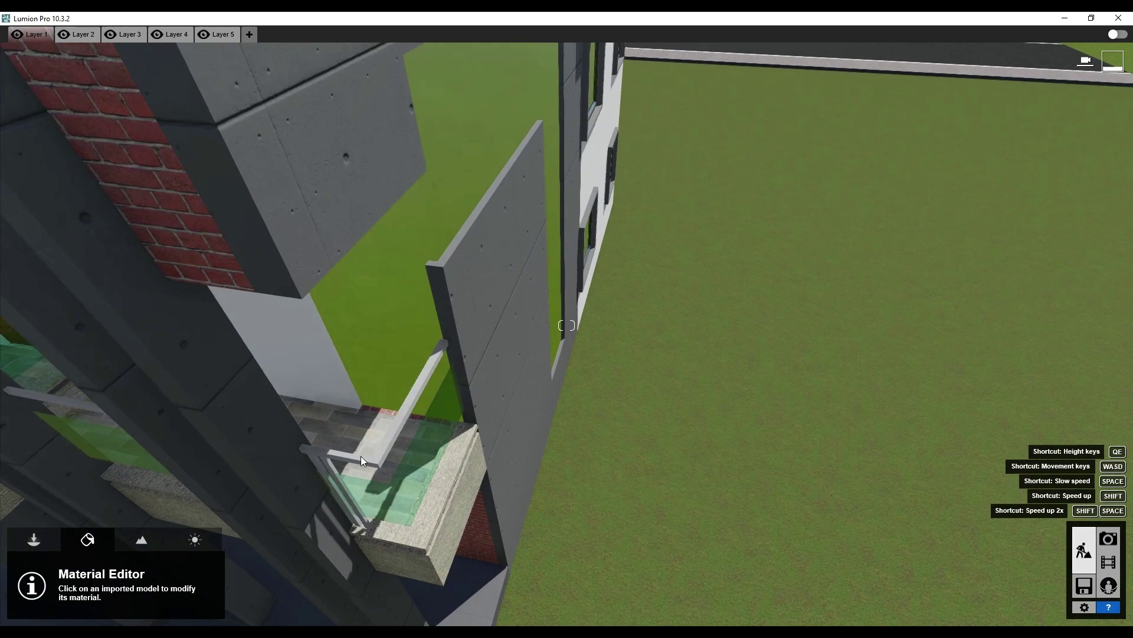
Apply a darkened plain Color material to the balcony ledge and save.
{"action": "left_click", "coordinate": [359, 437]}
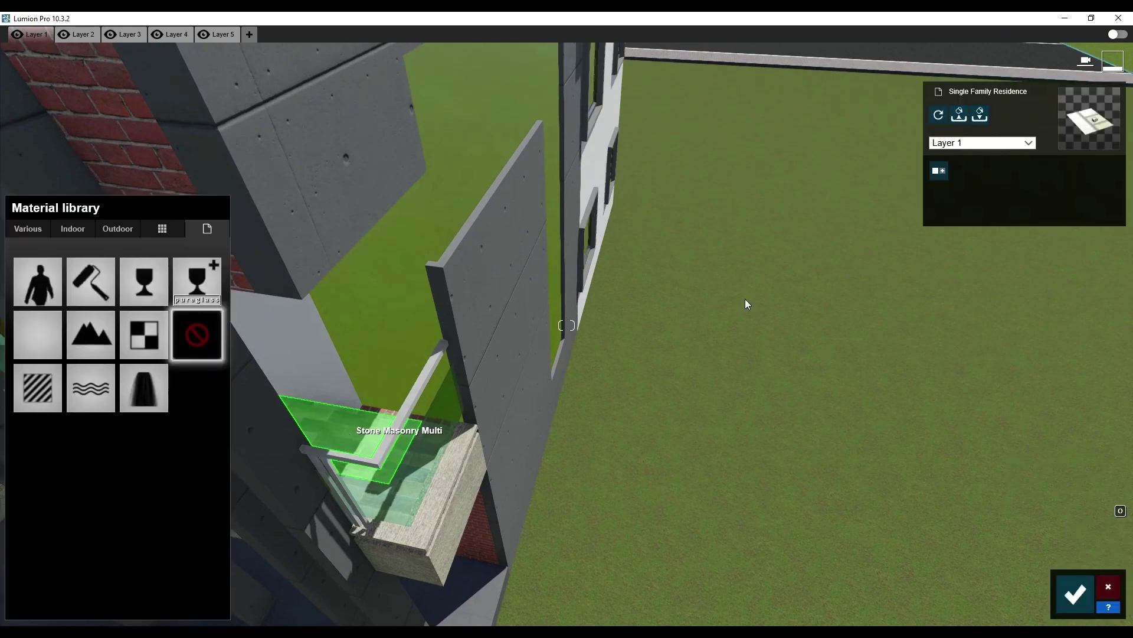
{"action": "left_click", "coordinate": [97, 288]}
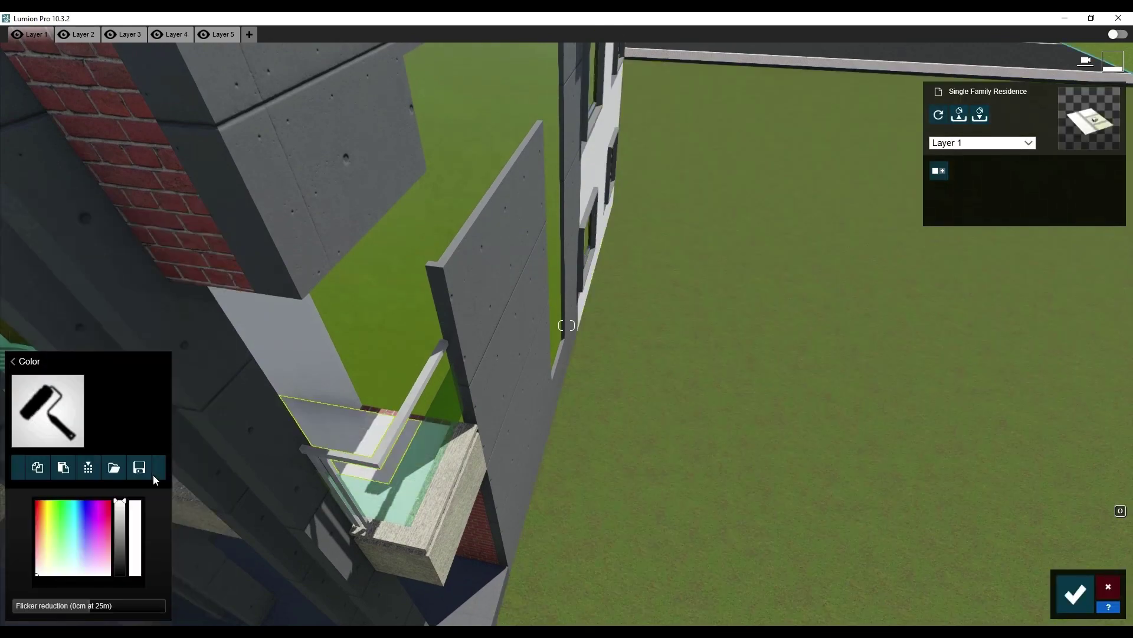
{"action": "left_click", "coordinate": [123, 518]}
{"action": "left_click", "coordinate": [1074, 593]}
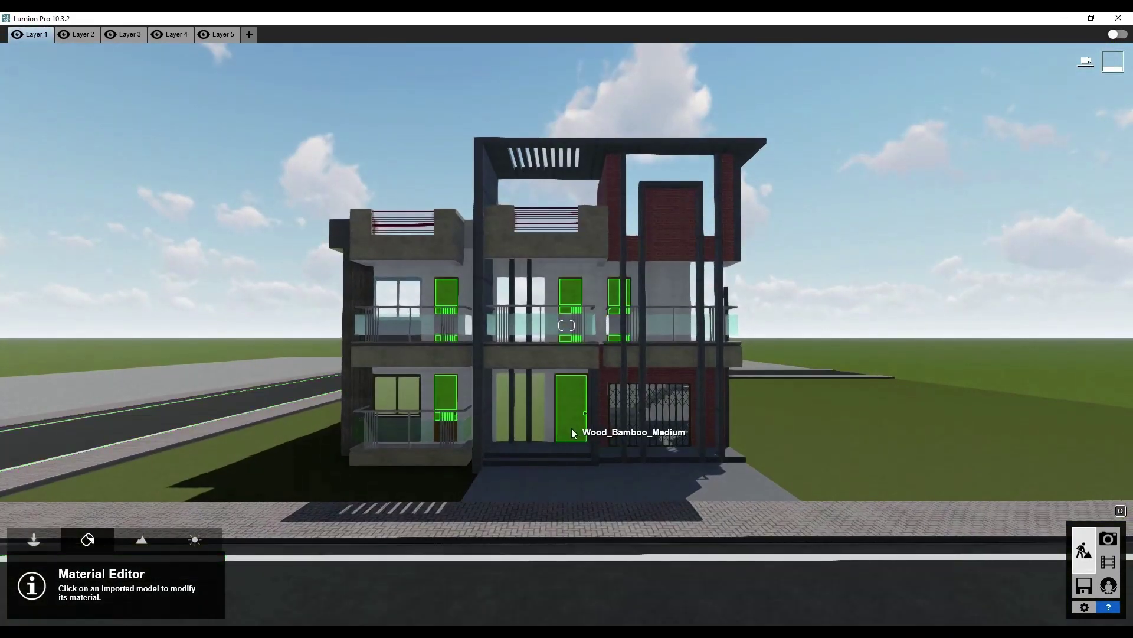
{"action": "left_click", "coordinate": [528, 322]}
{"action": "left_click", "coordinate": [14, 338]}
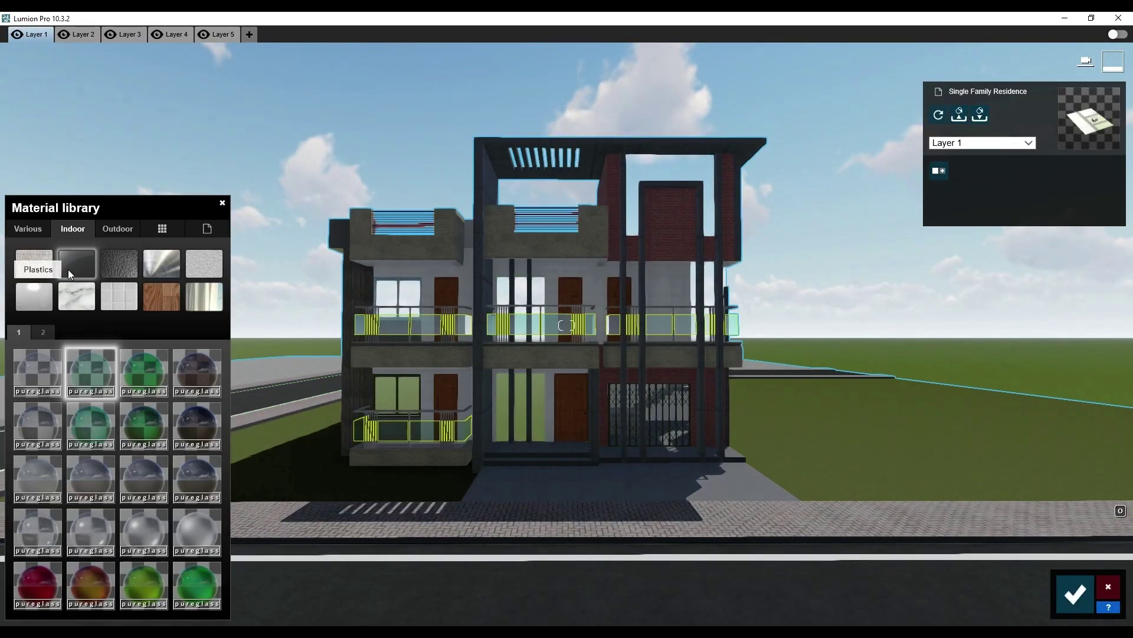
{"action": "left_click", "coordinate": [121, 232]}
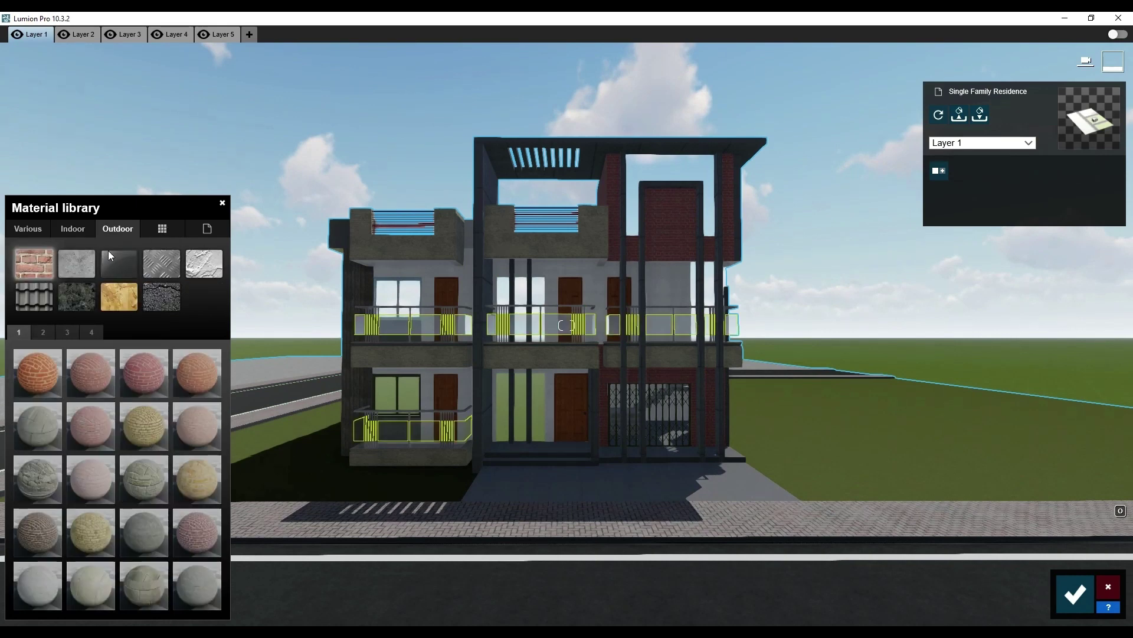
{"action": "left_click", "coordinate": [109, 255]}
{"action": "left_click", "coordinate": [72, 228]}
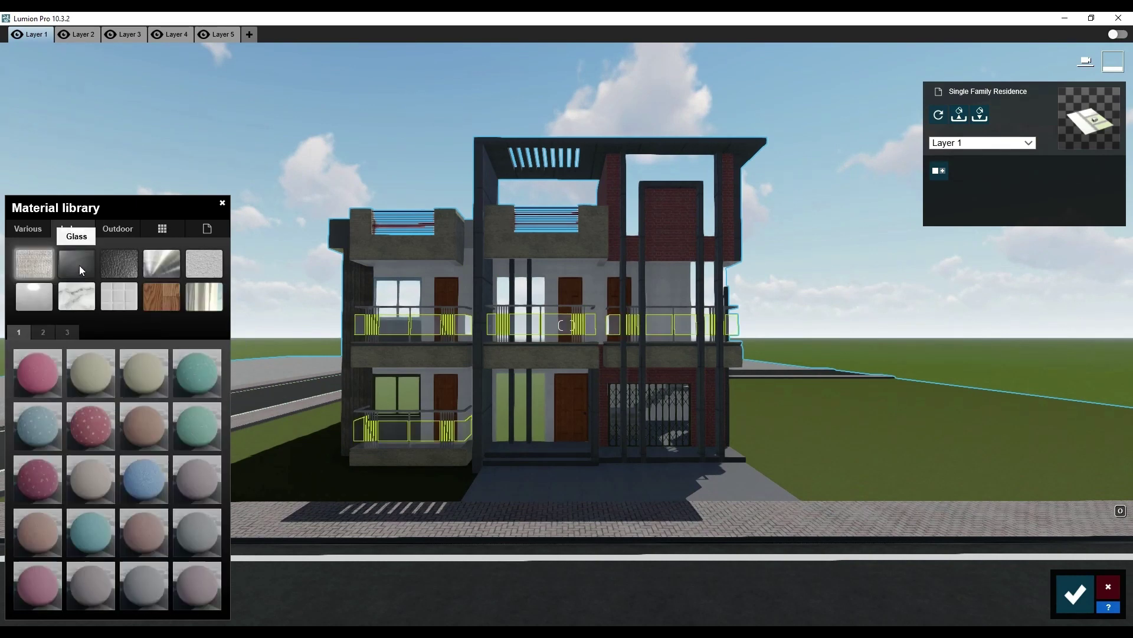
{"action": "left_click", "coordinate": [77, 264]}
Apply the Indoor > Metal Aluminium material to the balcony railings.
{"action": "left_click", "coordinate": [1075, 594]}
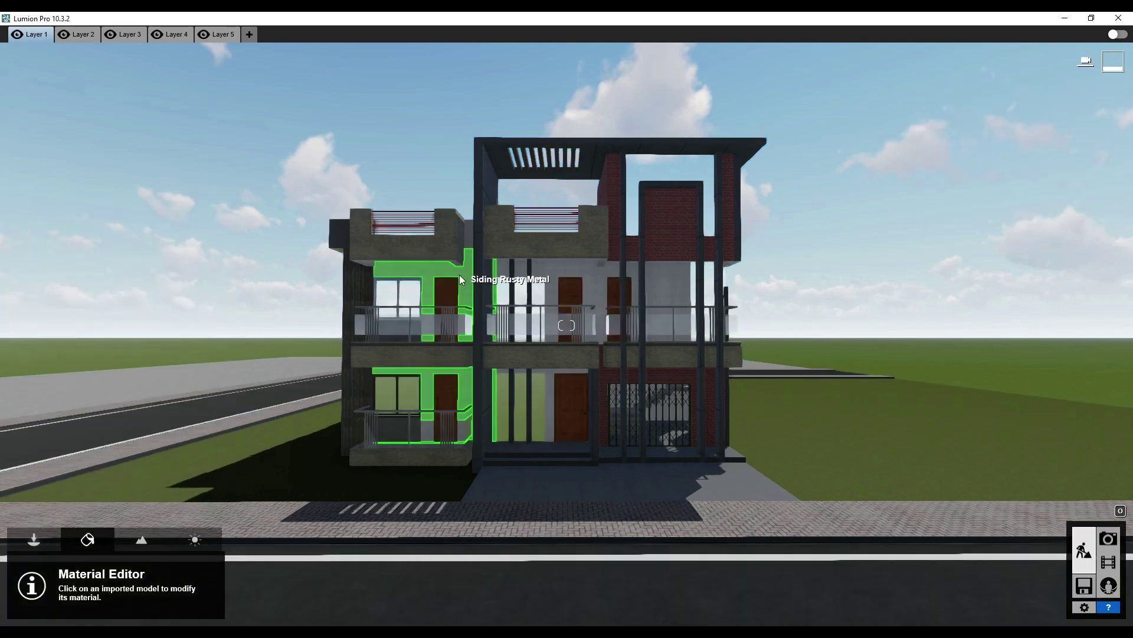
{"action": "scroll", "coordinate": [430, 378], "scroll_direction": "up", "scroll_amount": 5}
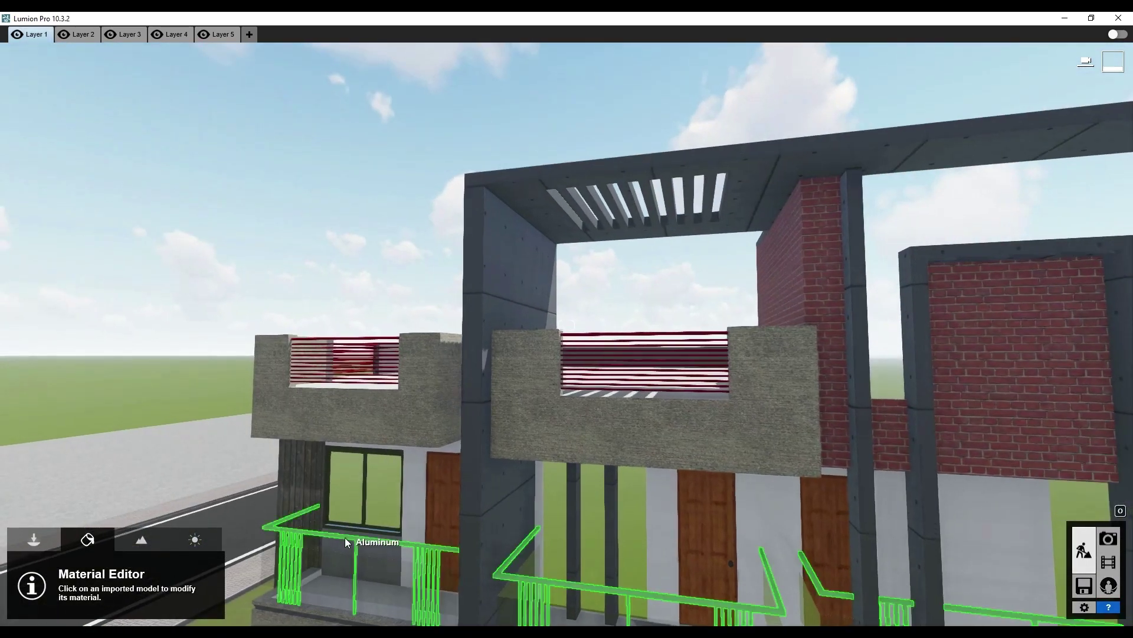
{"action": "left_click", "coordinate": [345, 537]}
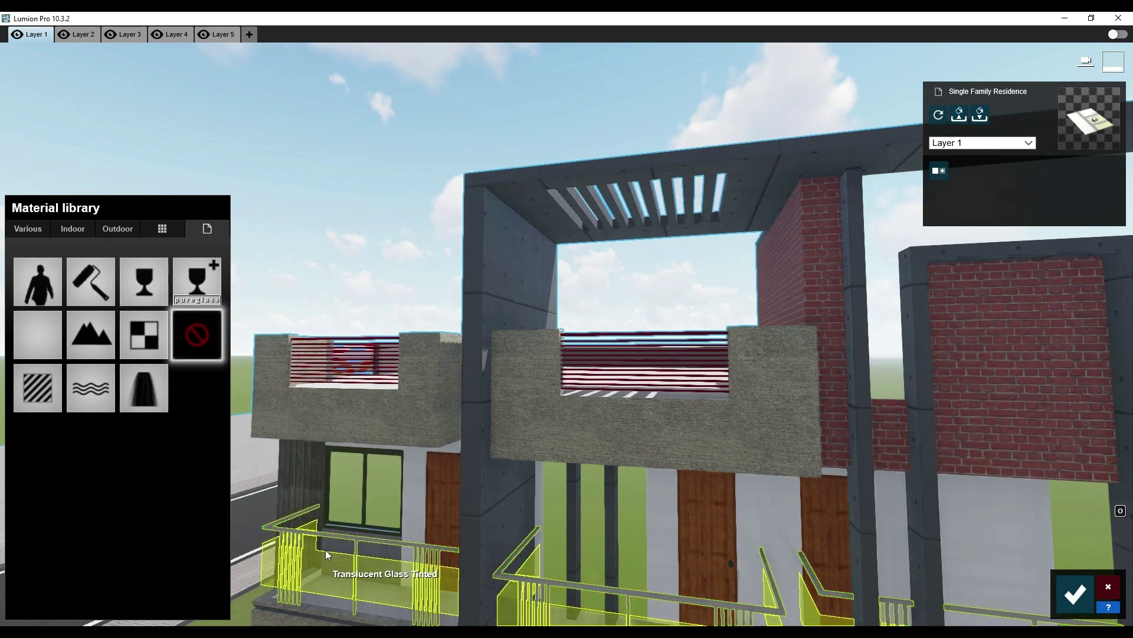
{"action": "left_click", "coordinate": [70, 229]}
{"action": "left_click", "coordinate": [156, 268]}
{"action": "left_click", "coordinate": [40, 378]}
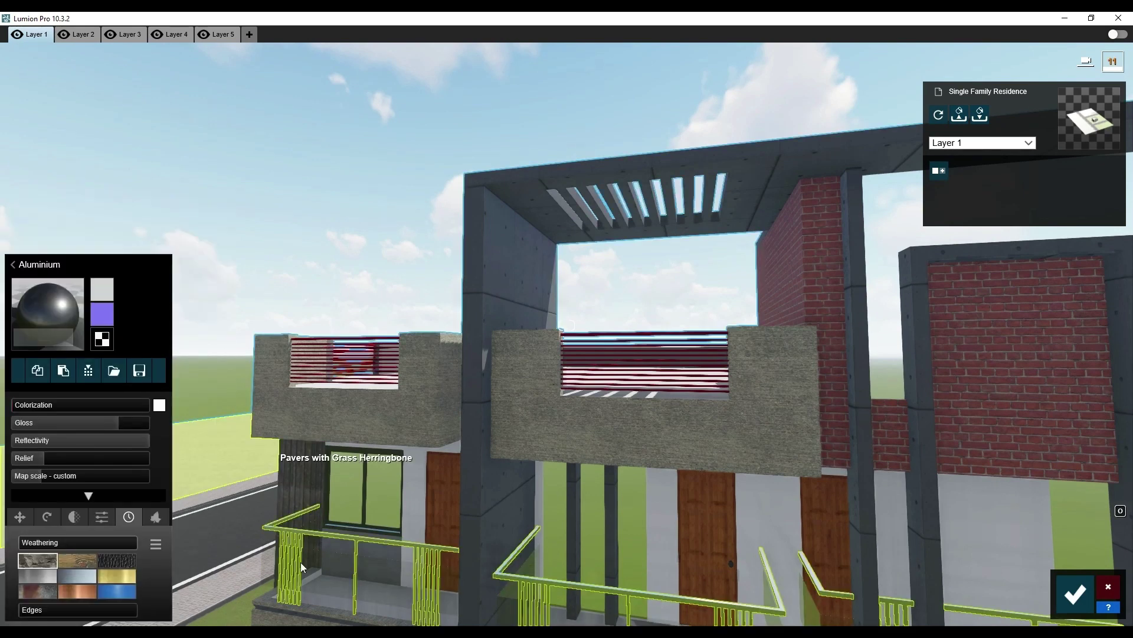
Tint the railing aluminium grey, lower its gloss and reflectivity, adjust colorization, and save.
{"action": "left_click", "coordinate": [266, 425]}
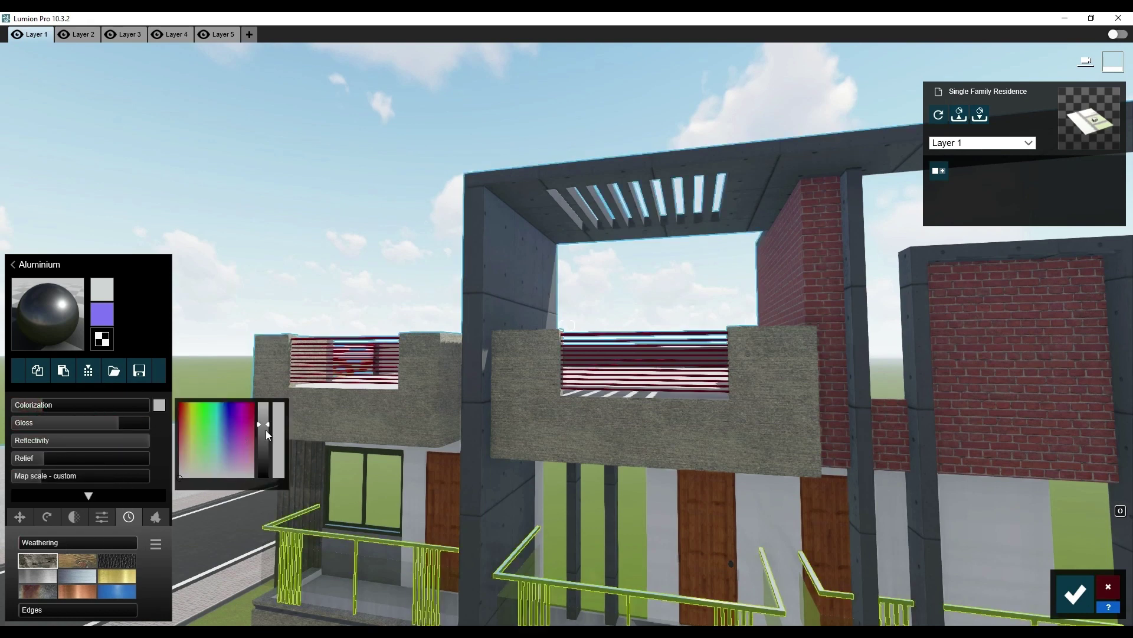
{"action": "left_click", "coordinate": [109, 423]}
{"action": "left_click", "coordinate": [127, 439]}
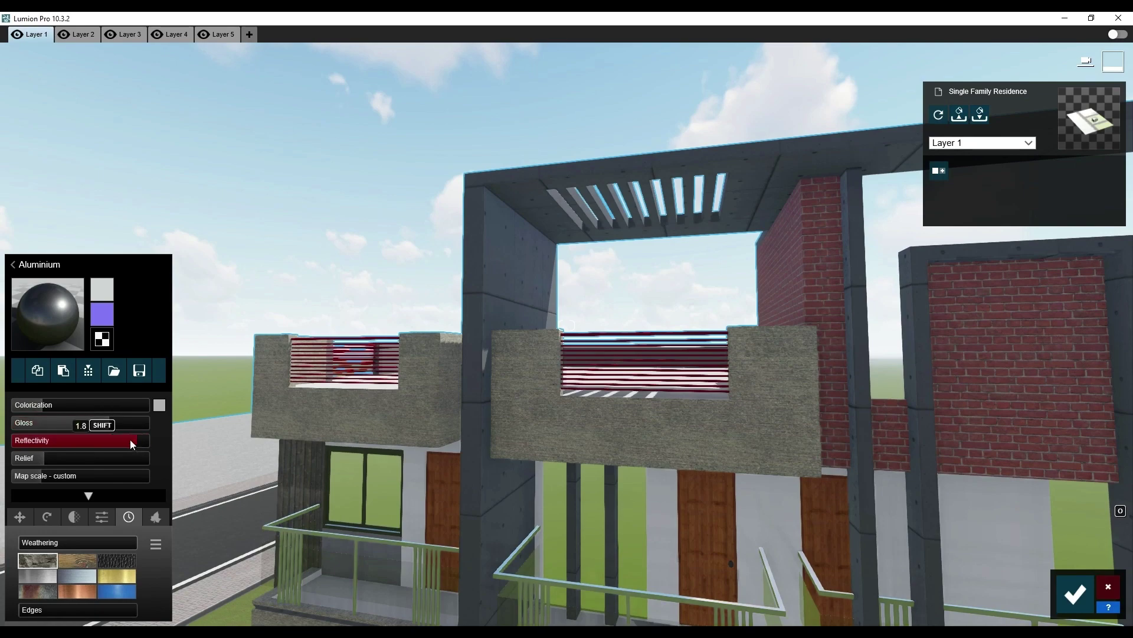
{"action": "scroll", "coordinate": [405, 458], "scroll_direction": "up", "scroll_amount": 5}
{"action": "scroll", "coordinate": [599, 417], "scroll_direction": "up", "scroll_amount": 5}
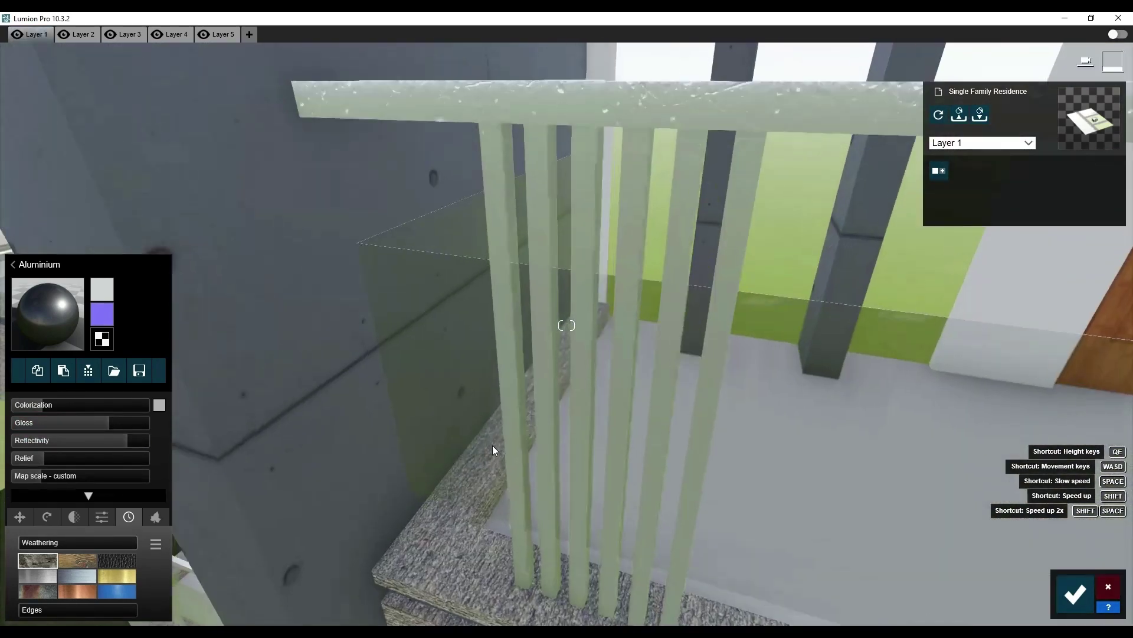
{"action": "scroll", "coordinate": [492, 446], "scroll_direction": "up", "scroll_amount": 3}
{"action": "left_click_drag", "start_coordinate": [29, 406], "coordinate": [52, 406]}
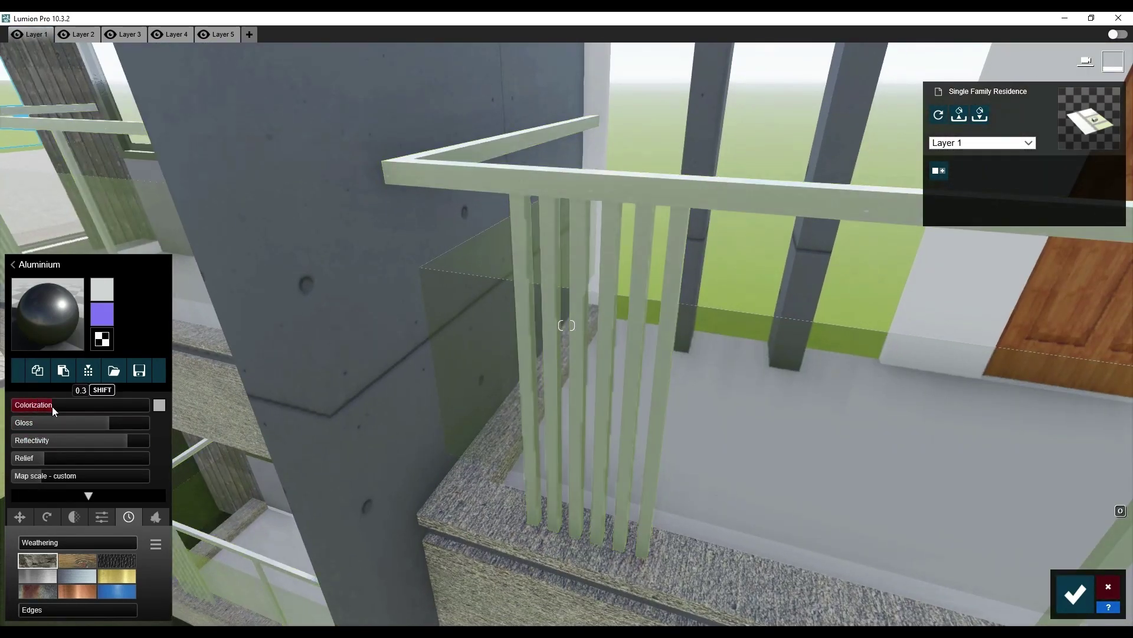
{"action": "left_click", "coordinate": [1075, 593]}
{"action": "scroll", "coordinate": [531, 473], "scroll_direction": "down", "scroll_amount": 5}
{"action": "scroll", "coordinate": [520, 536], "scroll_direction": "down", "scroll_amount": 3}
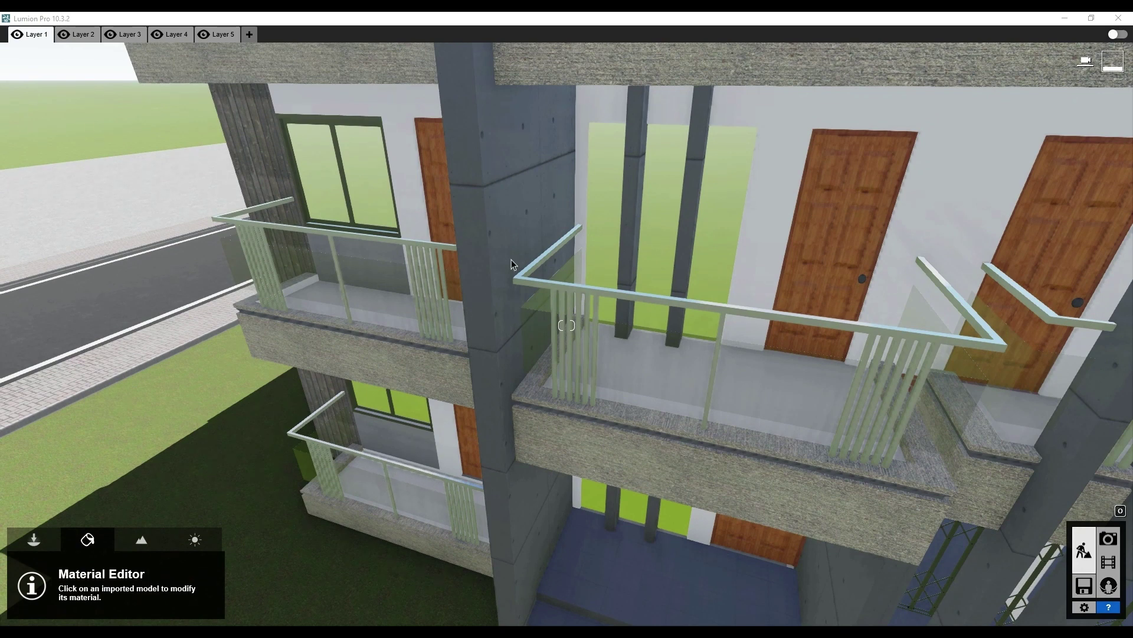
Switch to Objects mode, zoom out, and select the Single Family Residence model.
{"action": "left_click", "coordinate": [468, 314]}
{"action": "scroll", "coordinate": [566, 326], "scroll_direction": "down", "scroll_amount": 5}
{"action": "right_click_drag", "start_coordinate": [567, 325], "coordinate": [567, 325]}
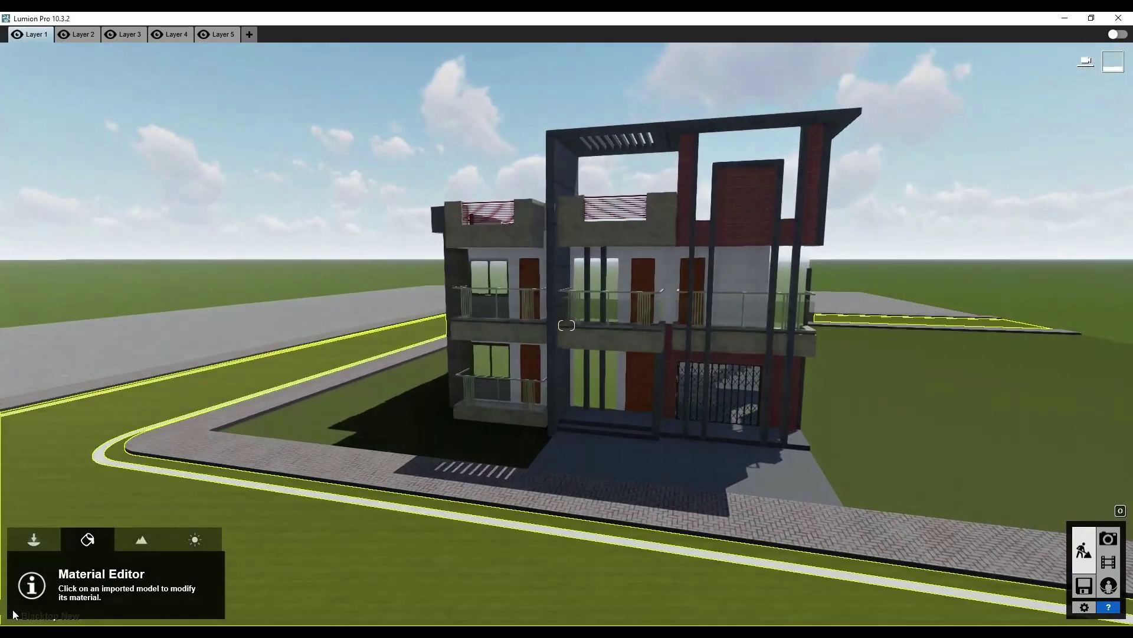
{"action": "left_click", "coordinate": [34, 539]}
{"action": "scroll", "coordinate": [519, 396], "scroll_direction": "down", "scroll_amount": 10}
{"action": "left_click", "coordinate": [519, 396]}
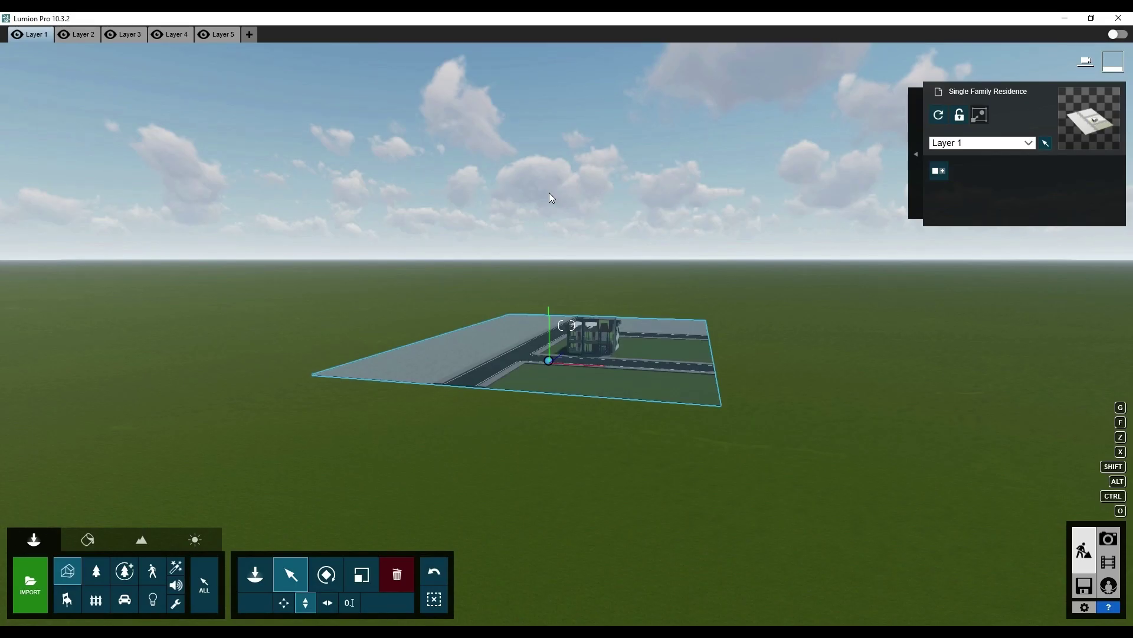
Fly the camera down and in toward the upper side wall and red-slatted roof vent.
{"action": "key", "text": "q"}
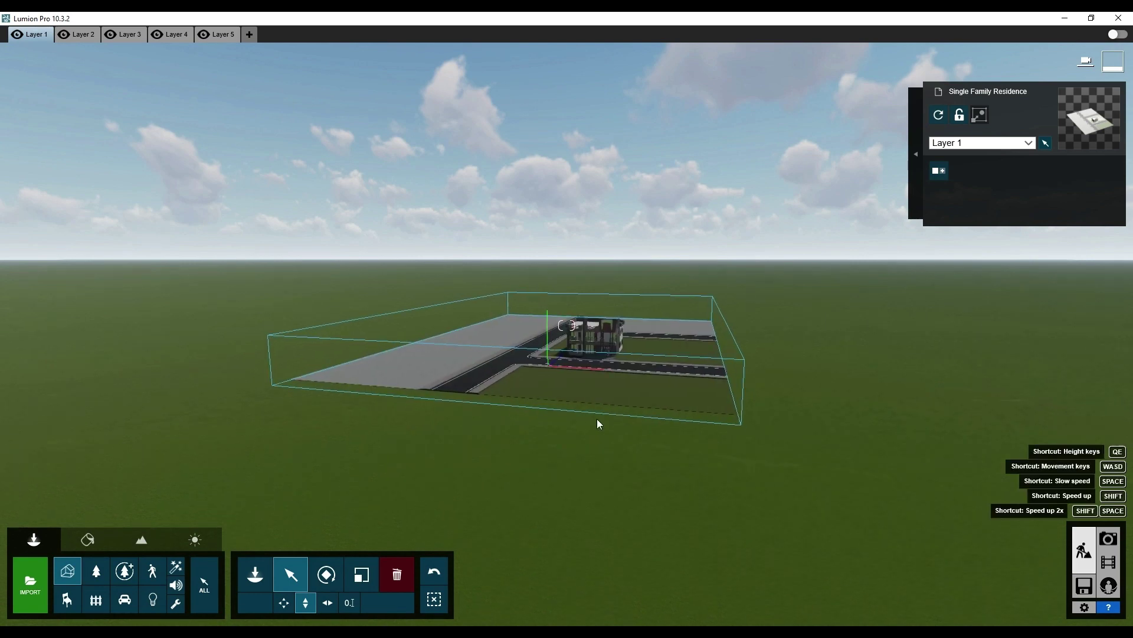
{"action": "scroll", "coordinate": [596, 421], "scroll_direction": "up", "scroll_amount": 5}
{"action": "scroll", "coordinate": [582, 471], "scroll_direction": "down", "scroll_amount": 4}
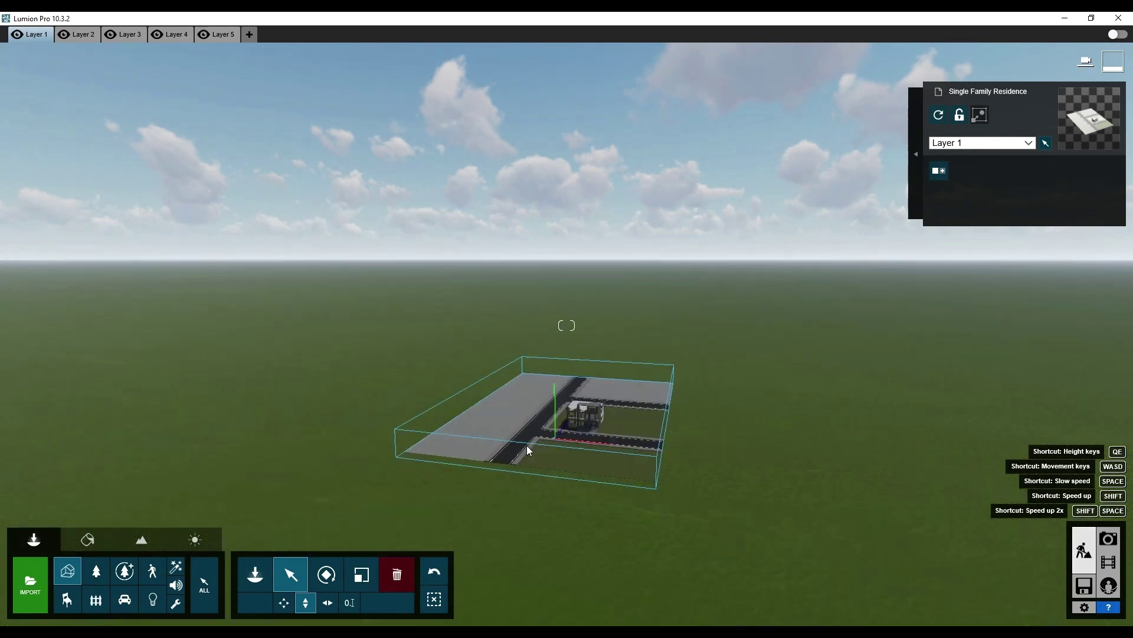
{"action": "scroll", "coordinate": [550, 406], "scroll_direction": "up", "scroll_amount": 3}
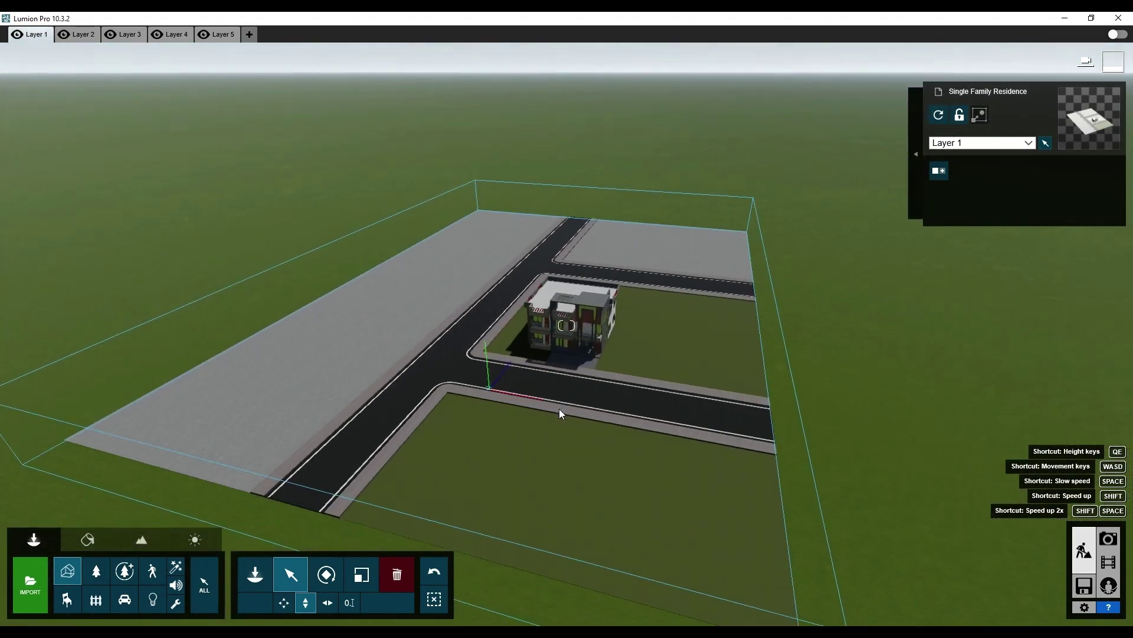
{"action": "key", "text": "w"}
{"action": "scroll", "coordinate": [489, 388], "scroll_direction": "up", "scroll_amount": 5}
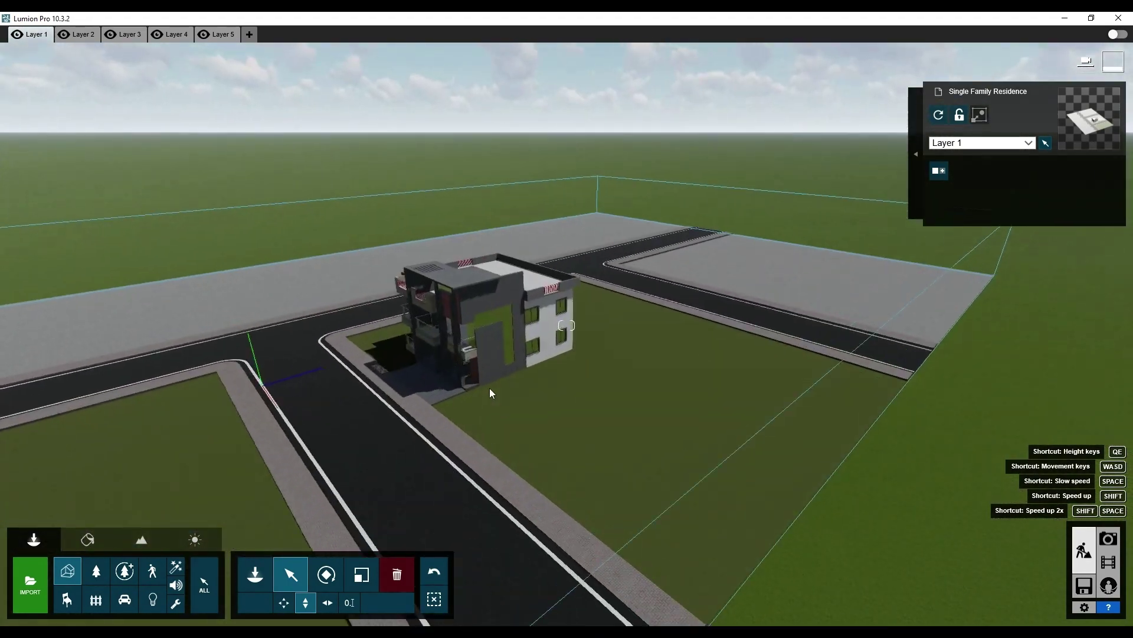
{"action": "scroll", "coordinate": [438, 388], "scroll_direction": "up", "scroll_amount": 5}
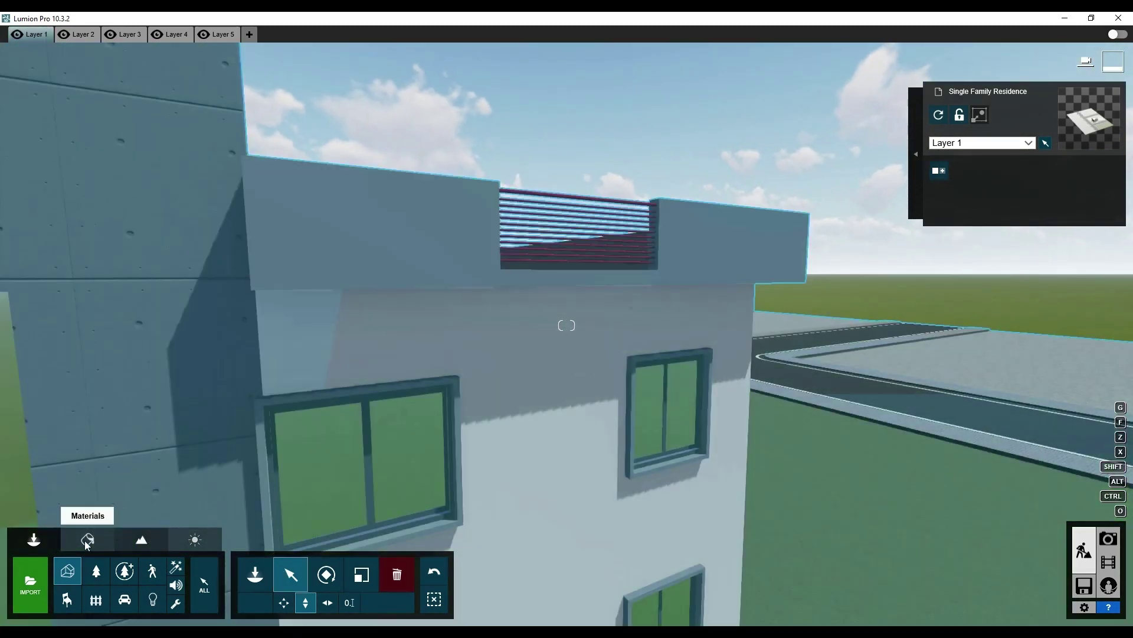
Copy the balcony railings' Aluminium material onto the roof louvre and save it.
{"action": "left_click", "coordinate": [88, 540]}
{"action": "left_click", "coordinate": [620, 202]}
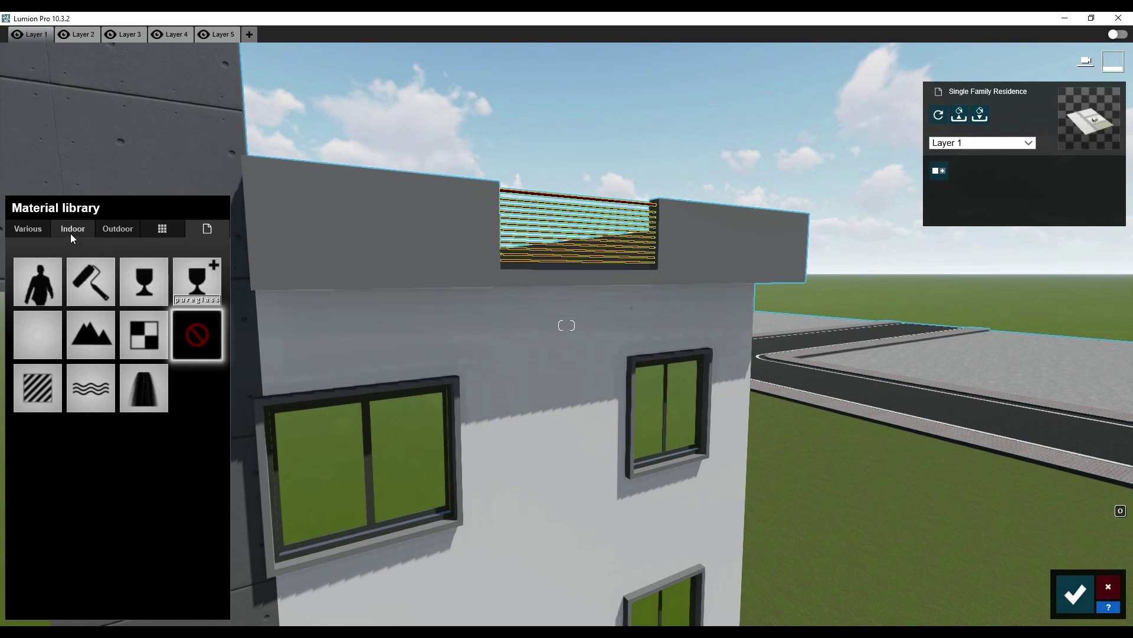
{"action": "key", "text": "shift+1"}
{"action": "scroll", "coordinate": [453, 415], "scroll_direction": "up", "scroll_amount": 5}
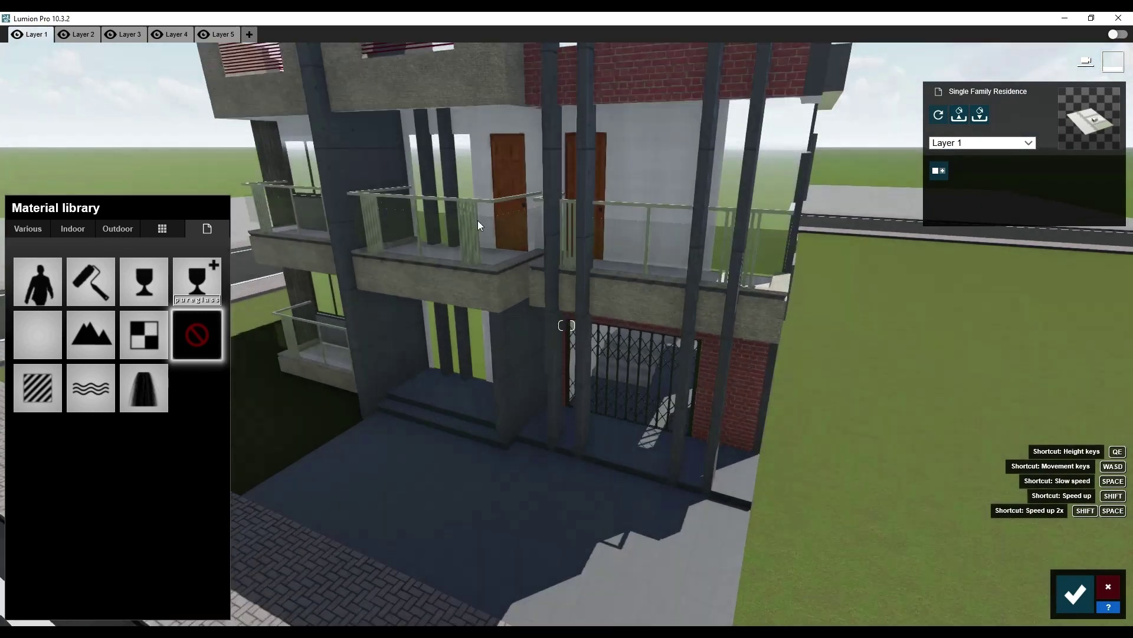
{"action": "left_click", "coordinate": [482, 196]}
{"action": "left_click", "coordinate": [34, 378]}
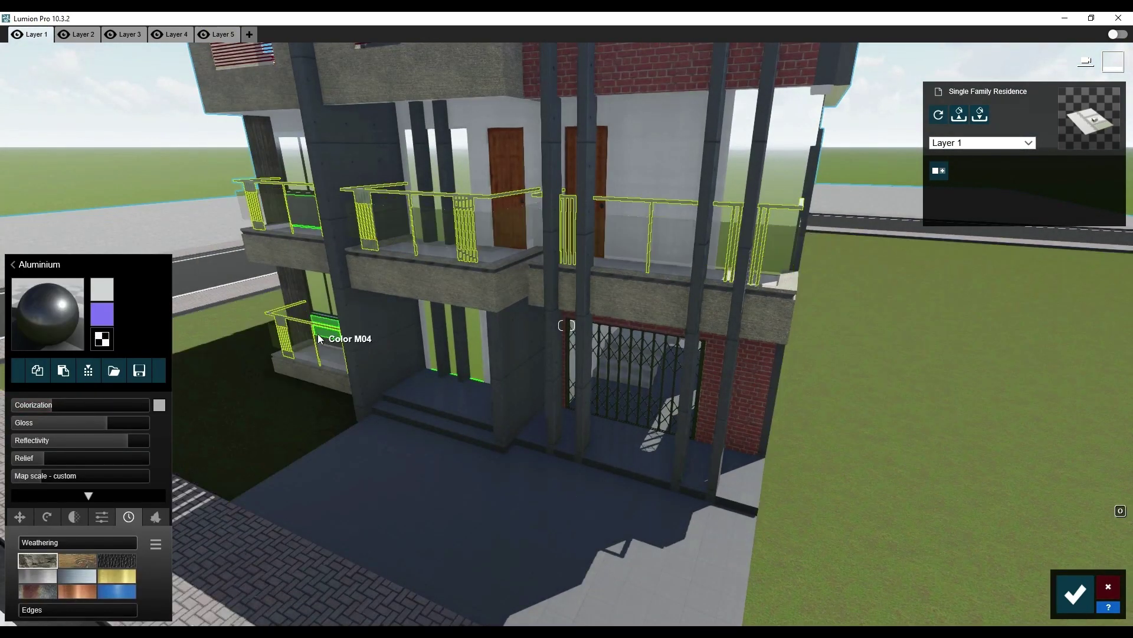
{"action": "scroll", "coordinate": [561, 271], "scroll_direction": "up", "scroll_amount": 5}
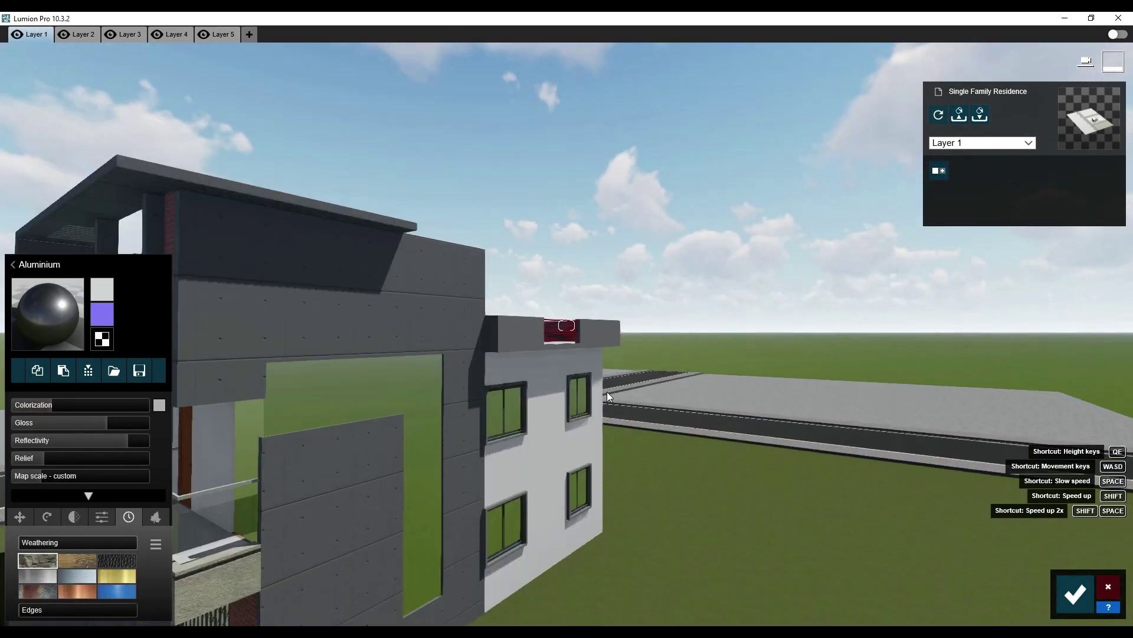
{"action": "left_click", "coordinate": [524, 393]}
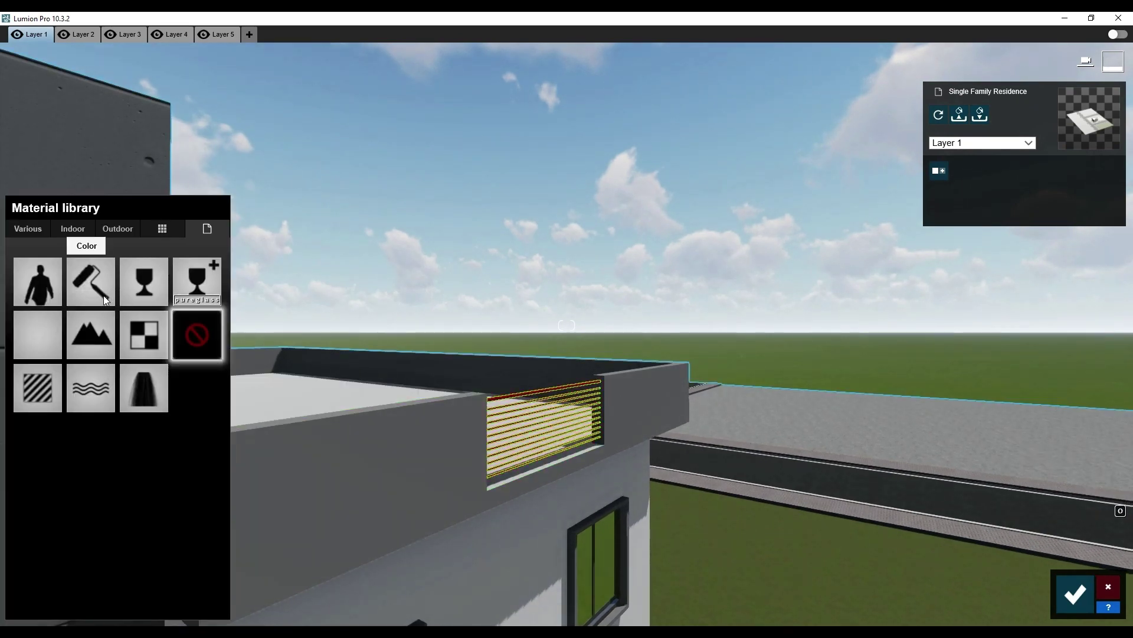
{"action": "left_click", "coordinate": [90, 280]}
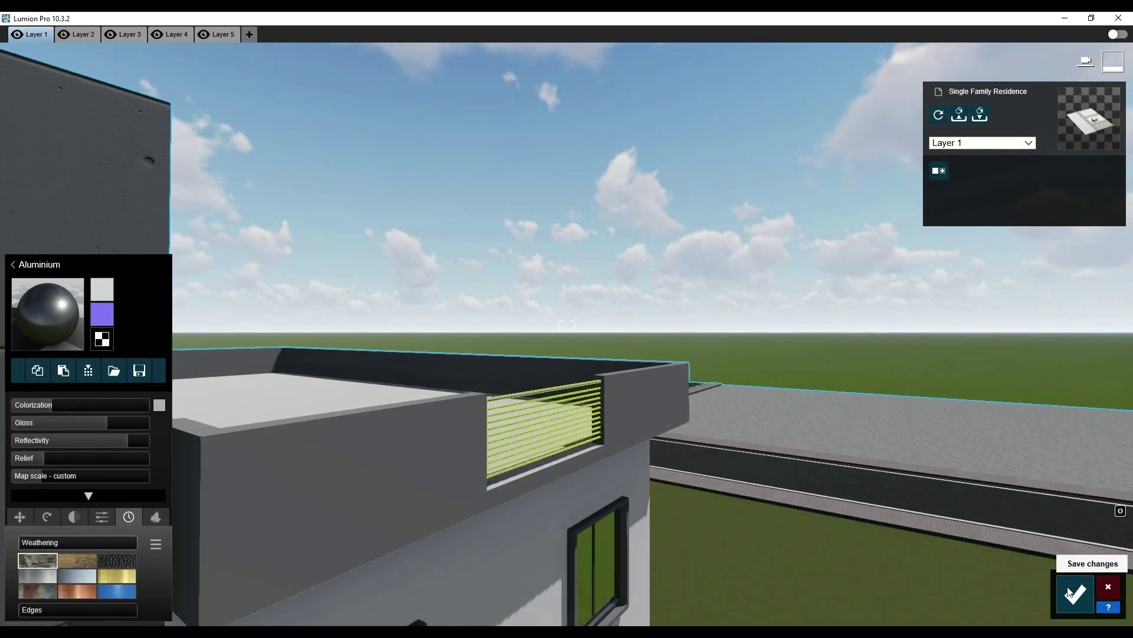
{"action": "left_click", "coordinate": [1076, 593]}
Paste the white wall's Color material onto the roof parapet and confirm.
{"action": "left_click", "coordinate": [414, 527]}
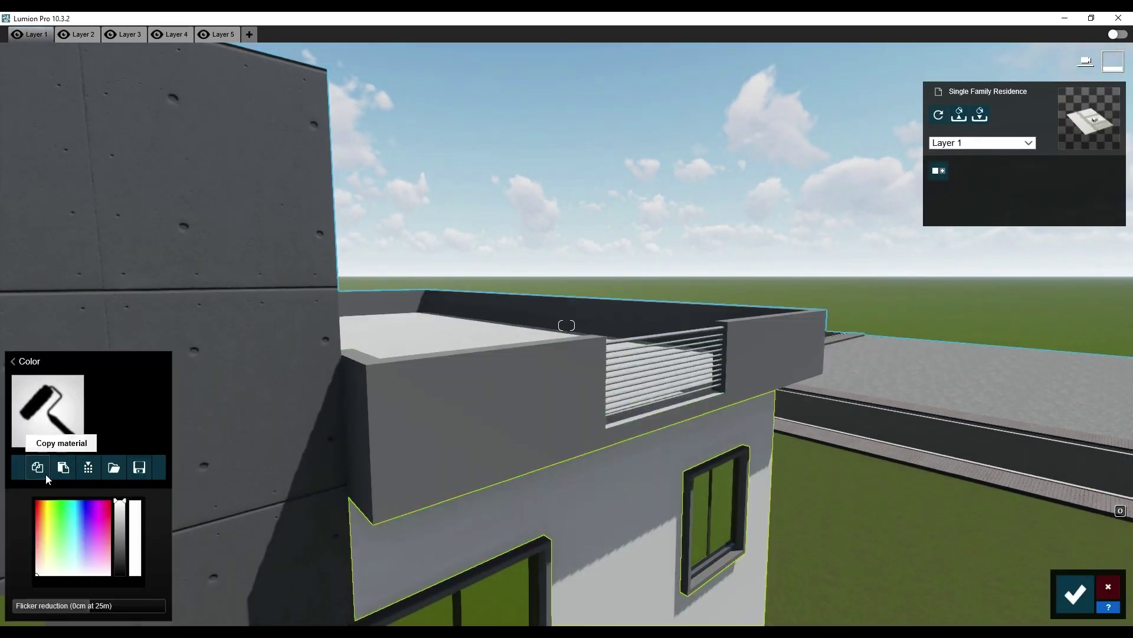
{"action": "left_click", "coordinate": [389, 435]}
{"action": "left_click", "coordinate": [91, 280]}
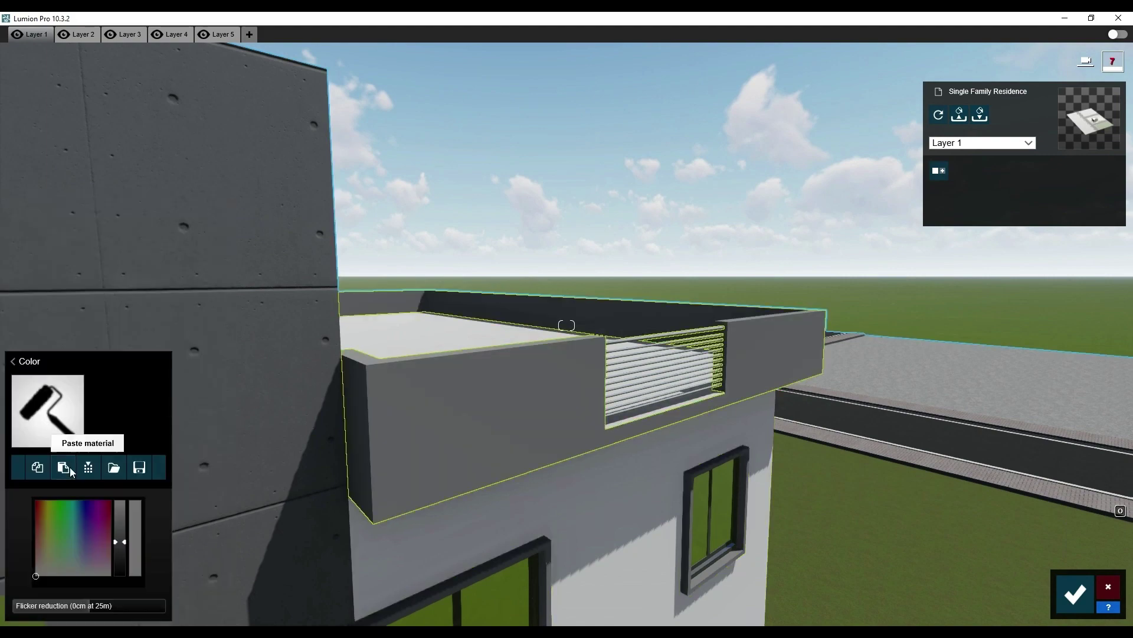
{"action": "left_click", "coordinate": [1076, 593]}
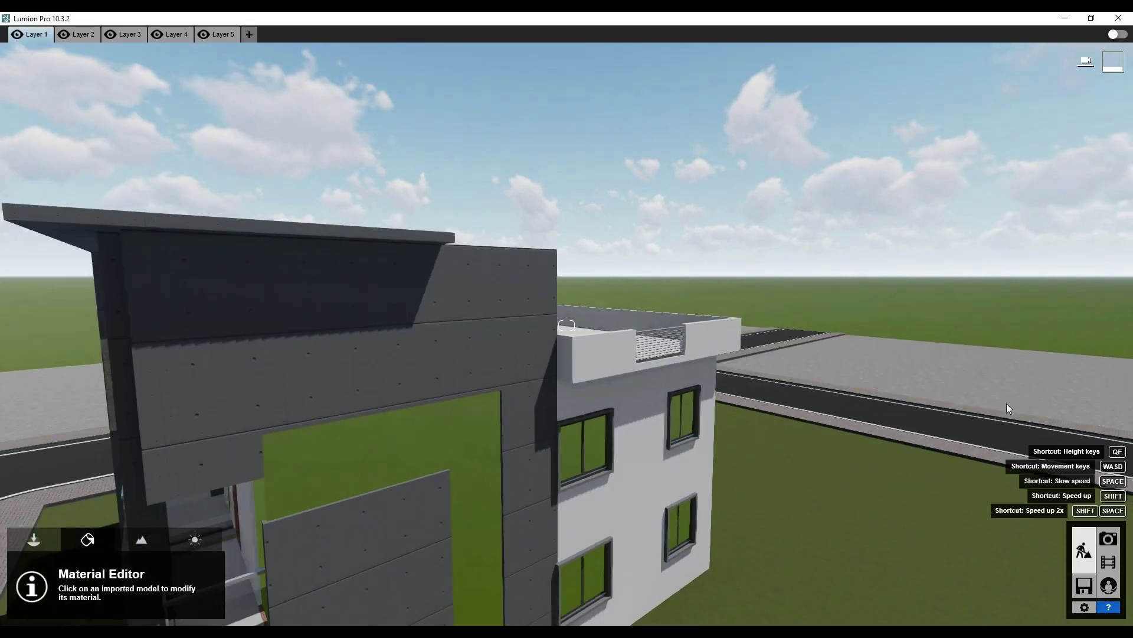
Fly around from the road junction up close to the upper balconies.
{"action": "right_click_drag", "start_coordinate": [1007, 403], "coordinate": [567, 453]}
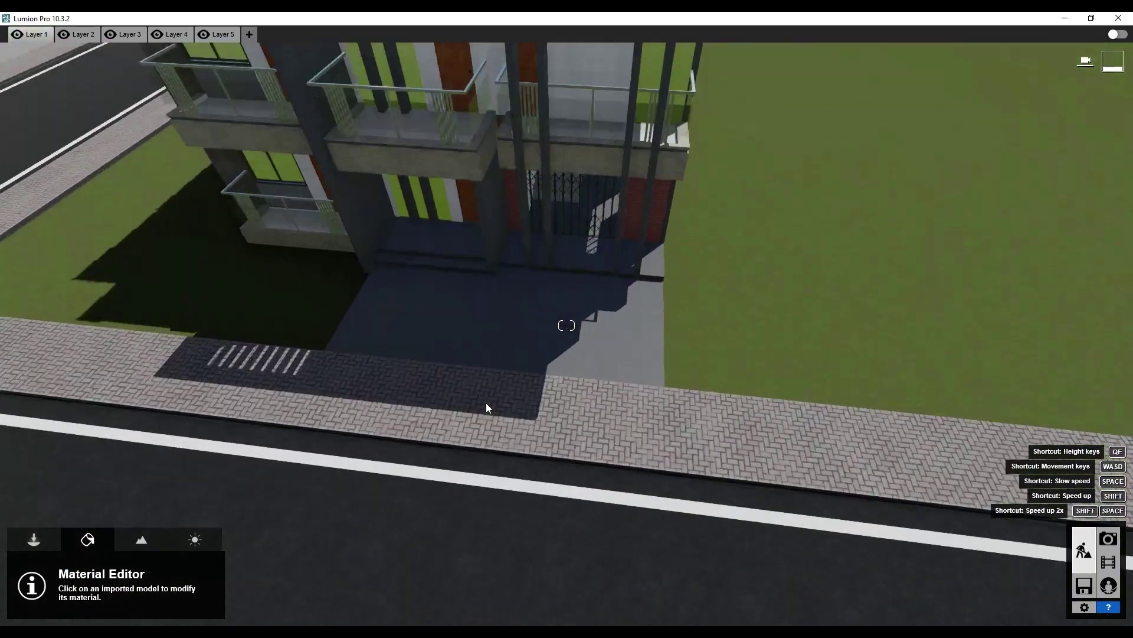
{"action": "scroll", "coordinate": [487, 404], "scroll_direction": "up", "scroll_amount": 10}
{"action": "right_click_drag", "start_coordinate": [484, 402], "coordinate": [437, 457]}
{"action": "scroll", "coordinate": [437, 457], "scroll_direction": "down", "scroll_amount": 10}
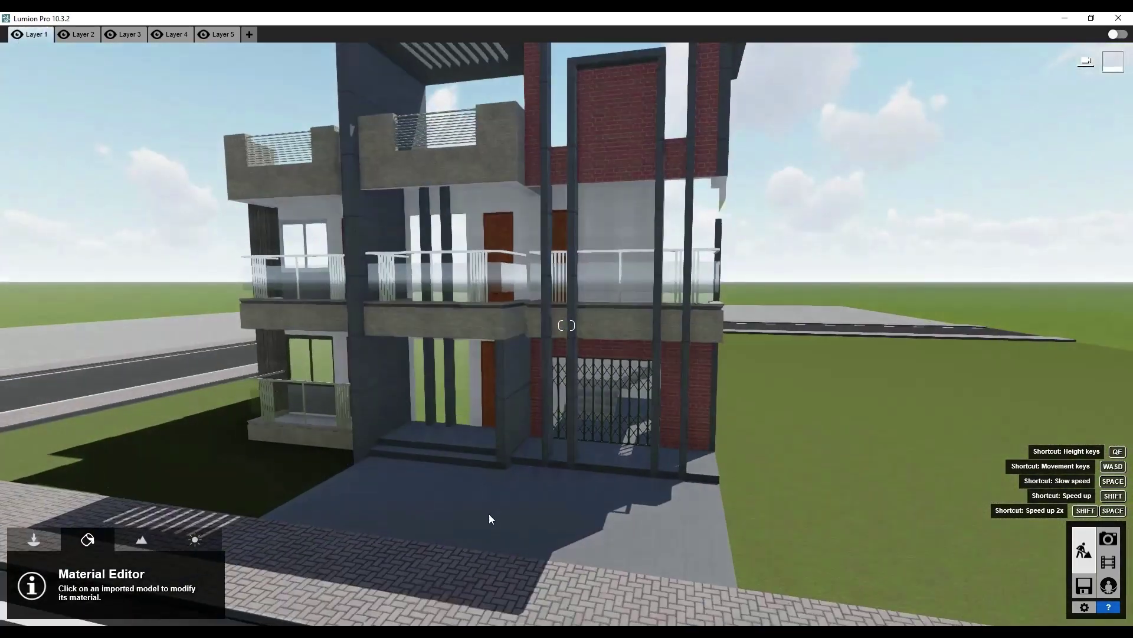
{"action": "scroll", "coordinate": [442, 562], "scroll_direction": "up", "scroll_amount": 3}
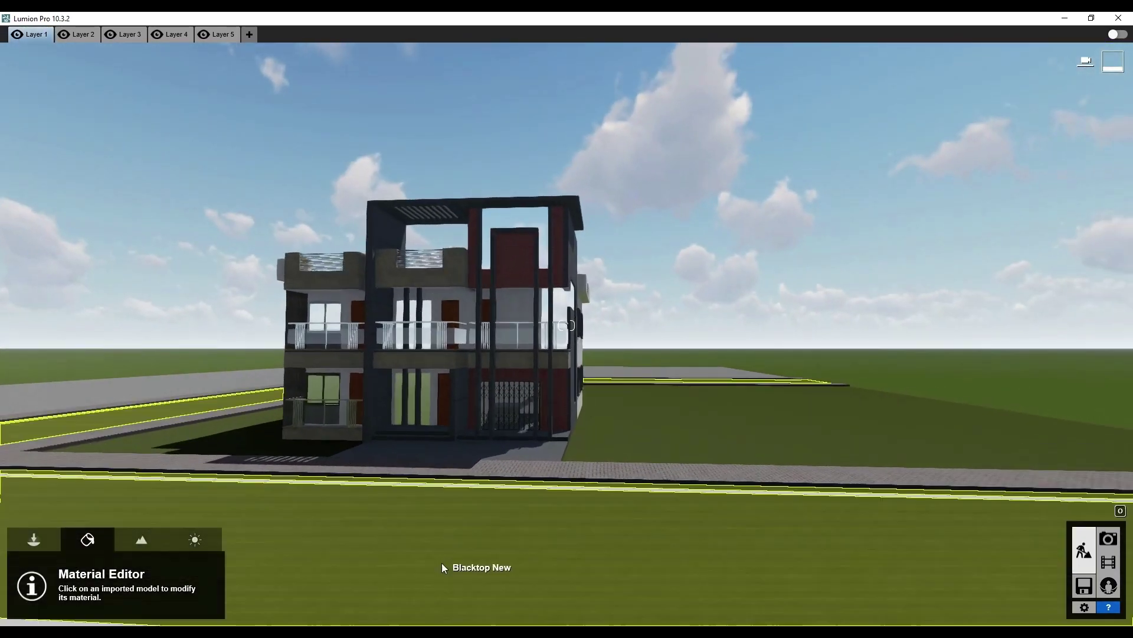
{"action": "scroll", "coordinate": [442, 561], "scroll_direction": "up", "scroll_amount": 3}
{"action": "key", "text": "a"}
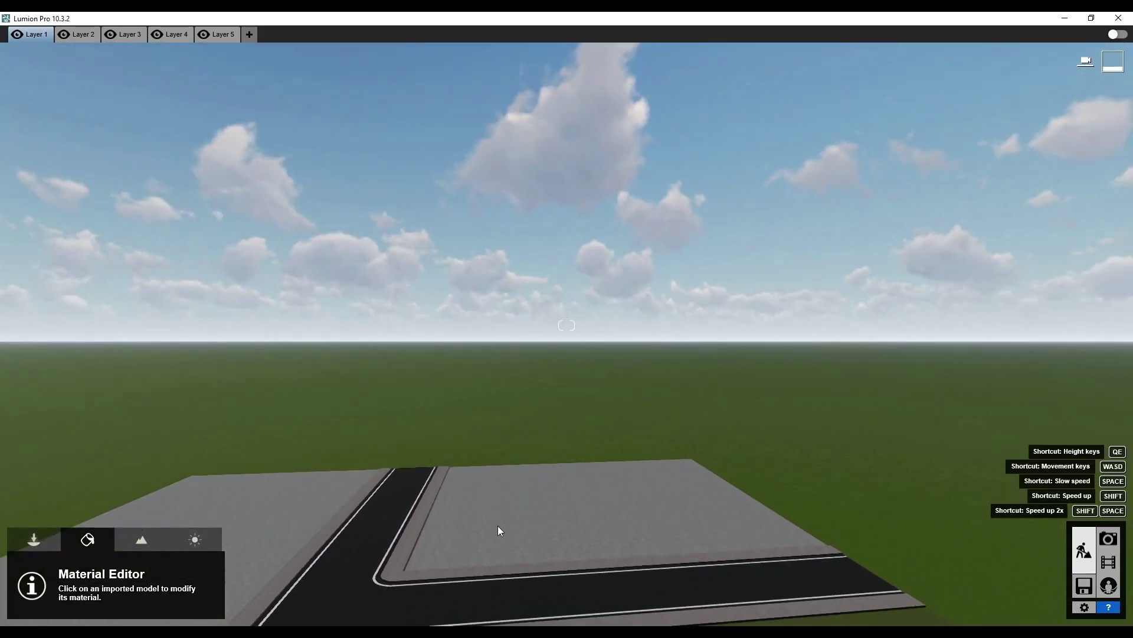
{"action": "mouse_move", "coordinate": [601, 466]}
{"action": "right_mouse_down"}
{"action": "mouse_move", "coordinate": [518, 384]}
{"action": "mouse_move", "coordinate": [764, 393]}
{"action": "mouse_move", "coordinate": [648, 514]}
{"action": "right_mouse_up"}
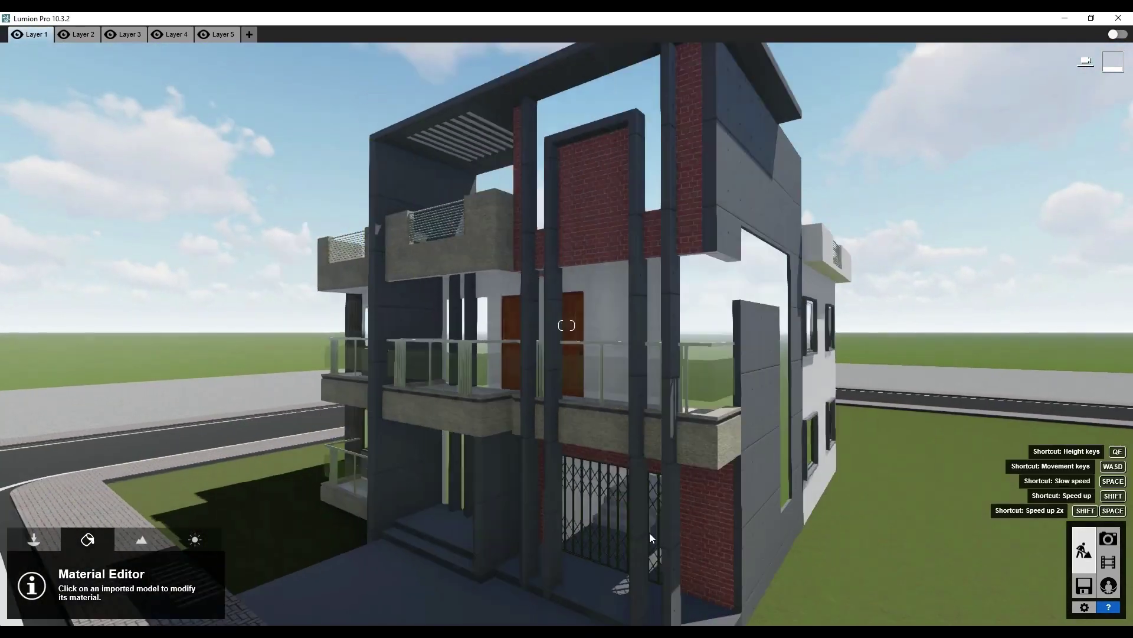
{"action": "right_click_drag", "start_coordinate": [648, 514], "coordinate": [565, 511]}
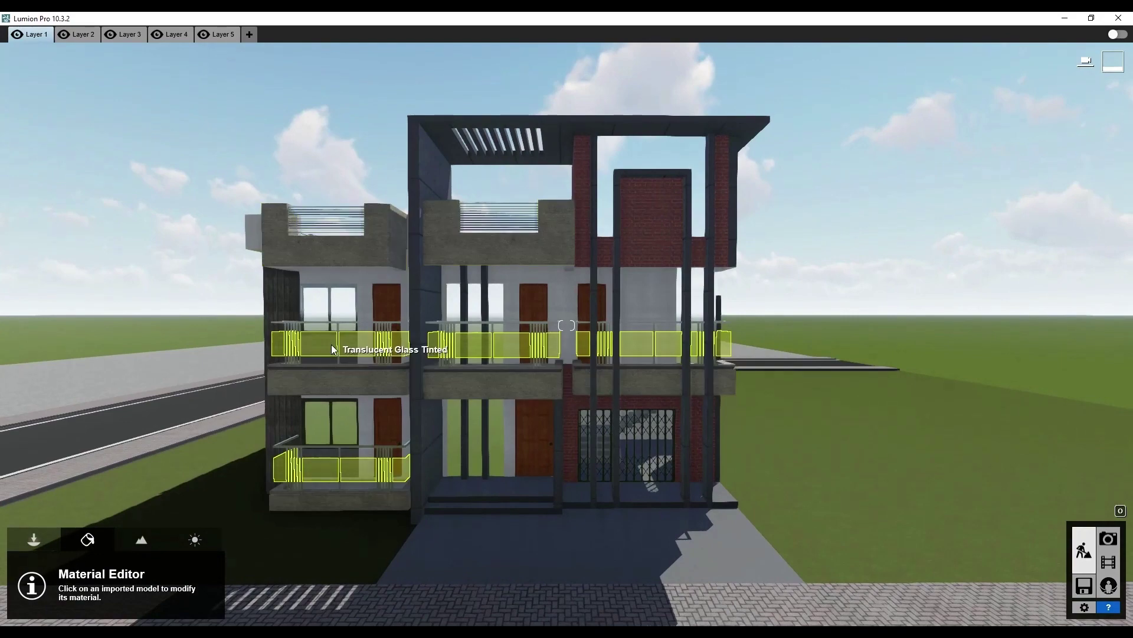
{"action": "mouse_move", "coordinate": [352, 366]}
{"action": "right_mouse_down"}
{"action": "mouse_move", "coordinate": [355, 508]}
{"action": "mouse_move", "coordinate": [317, 533]}
{"action": "mouse_move", "coordinate": [513, 305]}
{"action": "right_mouse_up"}
{"action": "scroll", "coordinate": [538, 263], "scroll_direction": "up", "scroll_amount": 5}
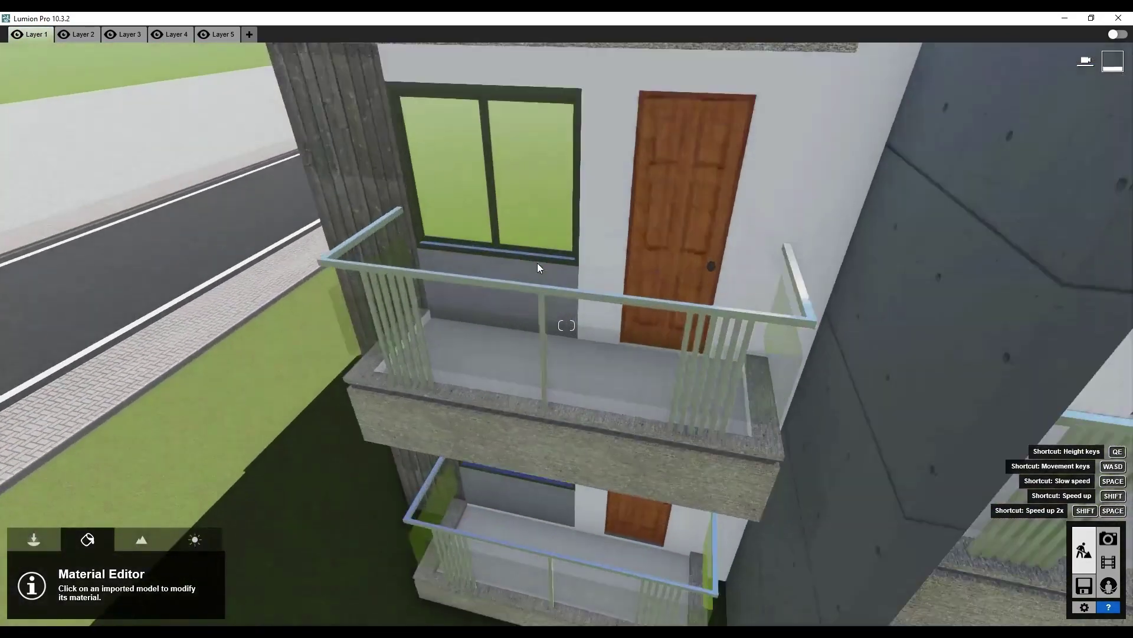
Give the wall panel below the balcony window a brightened Color material, then pull back.
{"action": "left_click", "coordinate": [540, 348]}
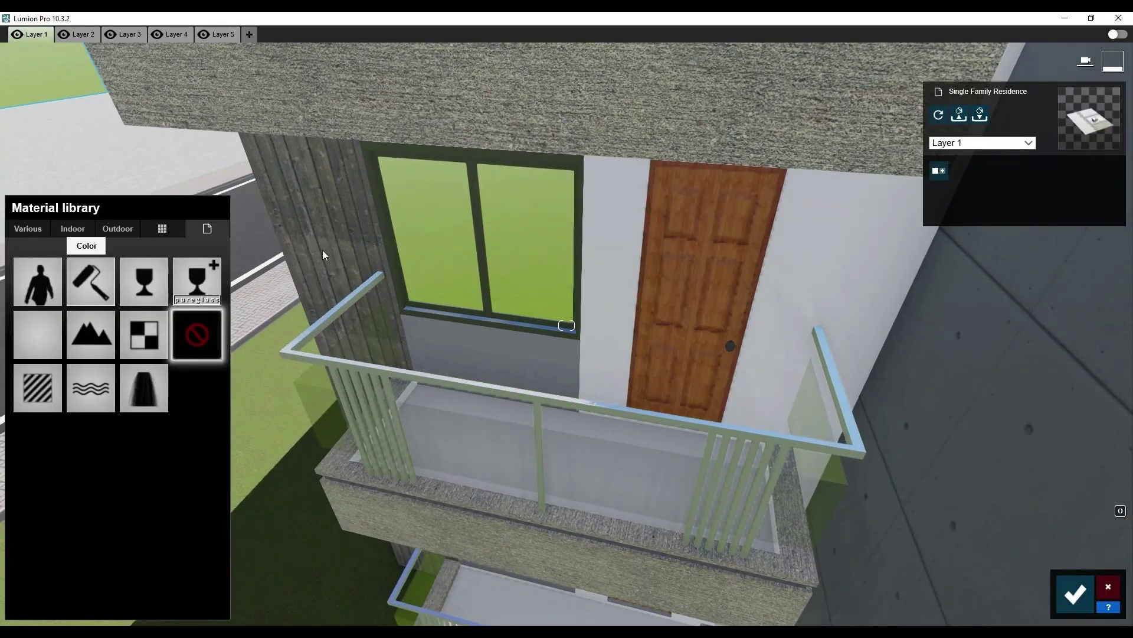
{"action": "left_click", "coordinate": [91, 281]}
{"action": "left_click", "coordinate": [123, 514]}
{"action": "left_click", "coordinate": [1076, 594]}
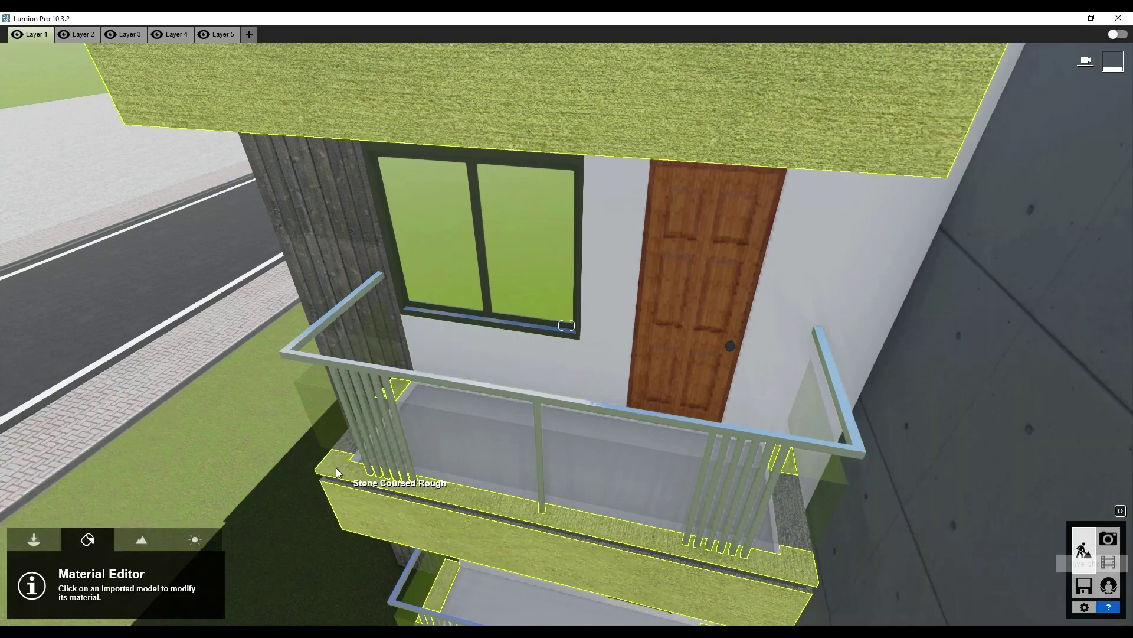
{"action": "right_click_drag", "start_coordinate": [336, 467], "coordinate": [406, 414]}
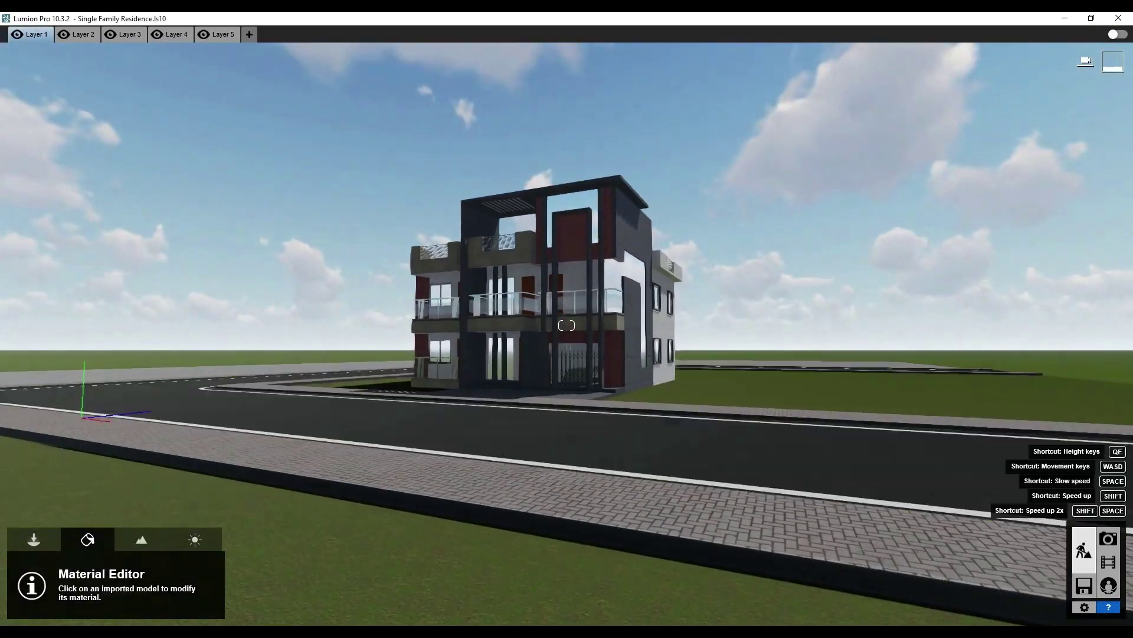
{"action": "right_click_drag", "start_coordinate": [641, 454], "coordinate": [640, 440]}
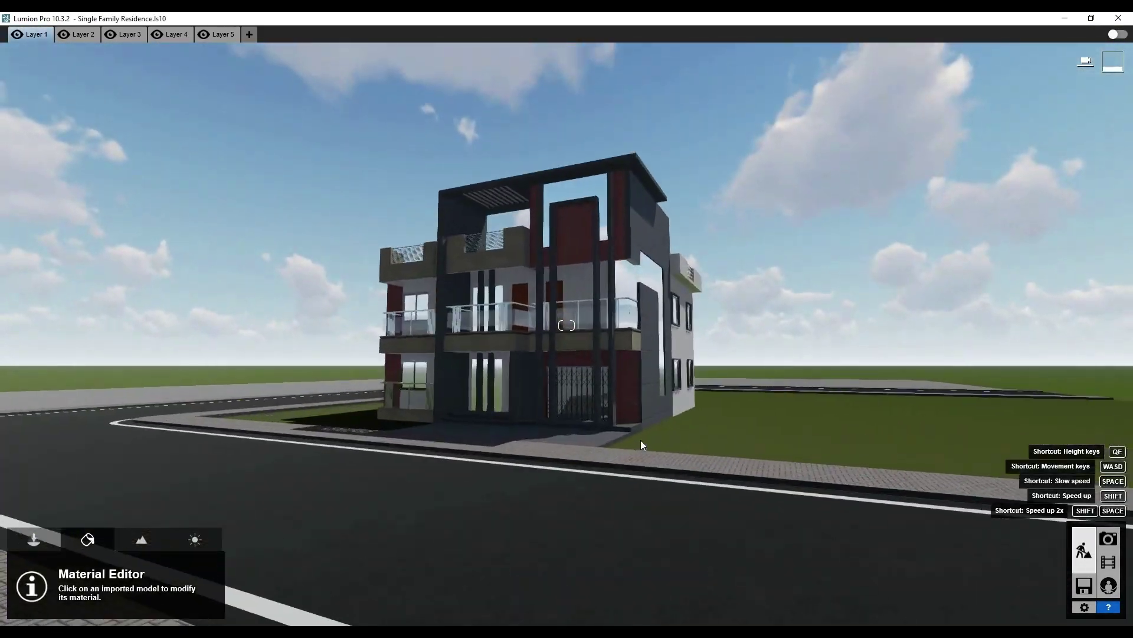
{"action": "scroll", "coordinate": [641, 459], "scroll_direction": "up", "scroll_amount": 2}
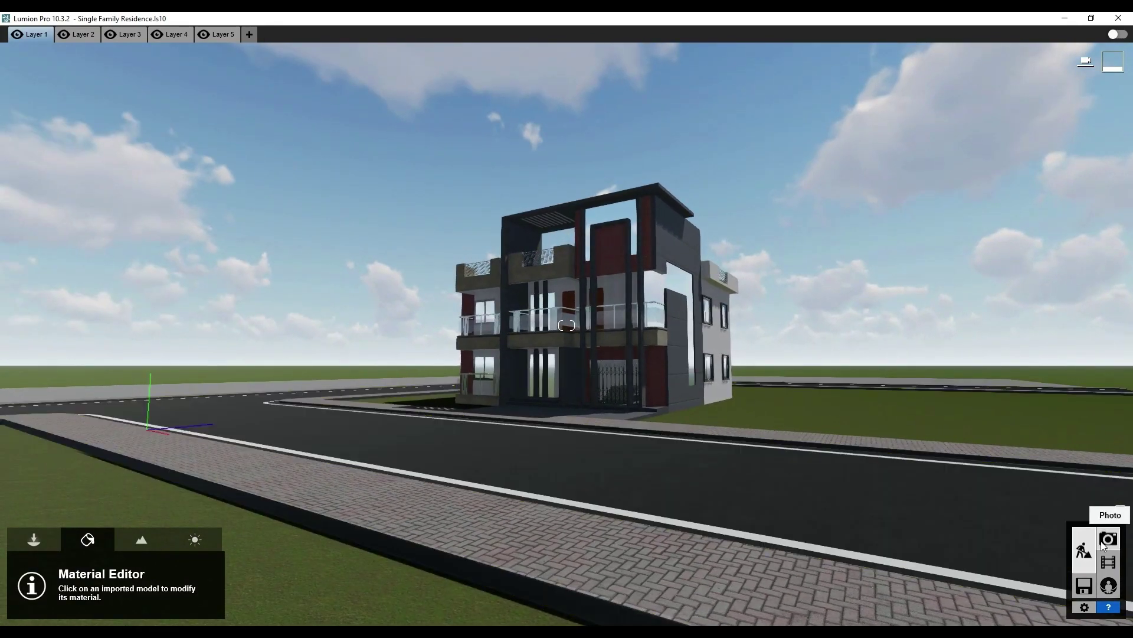
In Photo mode, frame a levelled, eye-height road-side view of the house for 1 - Photo.
{"action": "left_click", "coordinate": [1109, 538]}
{"action": "right_click_drag", "start_coordinate": [558, 439], "coordinate": [708, 372]}
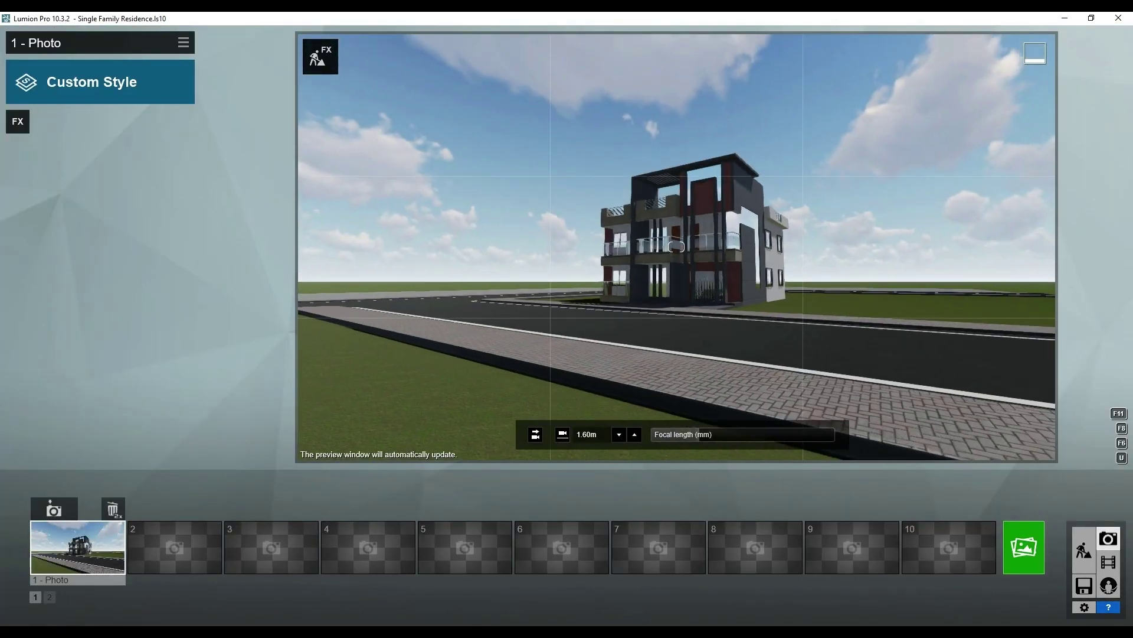
{"action": "right_click_drag", "start_coordinate": [677, 247], "coordinate": [681, 314]}
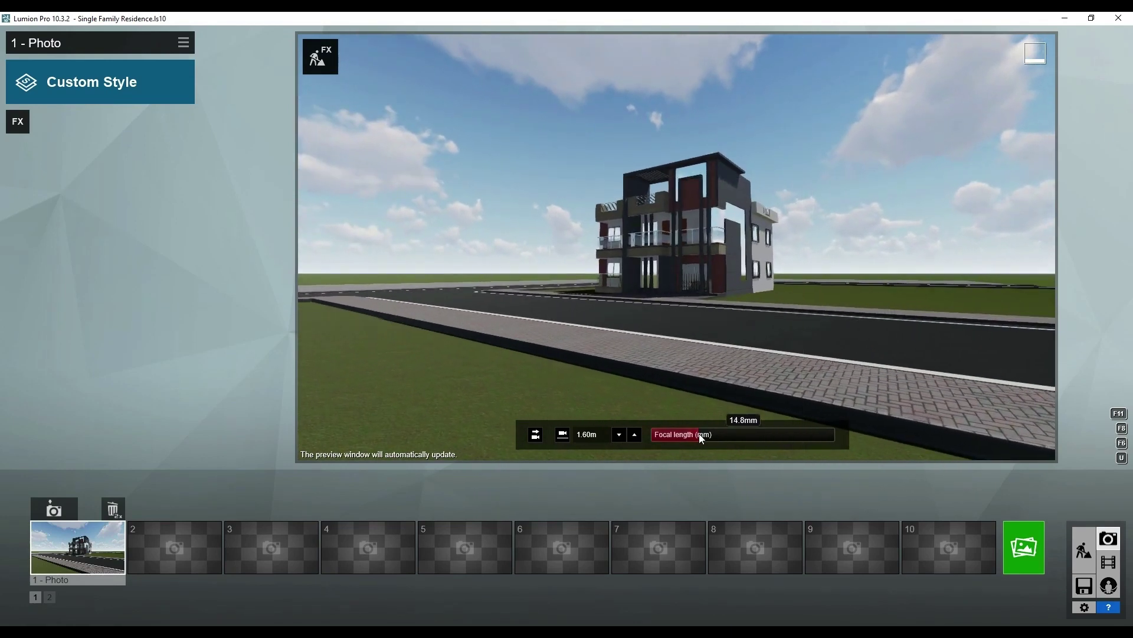
{"action": "scroll", "coordinate": [714, 377], "scroll_direction": "up", "scroll_amount": 2}
{"action": "right_click_drag", "start_coordinate": [715, 376], "coordinate": [677, 247]}
{"action": "left_click", "coordinate": [536, 435]}
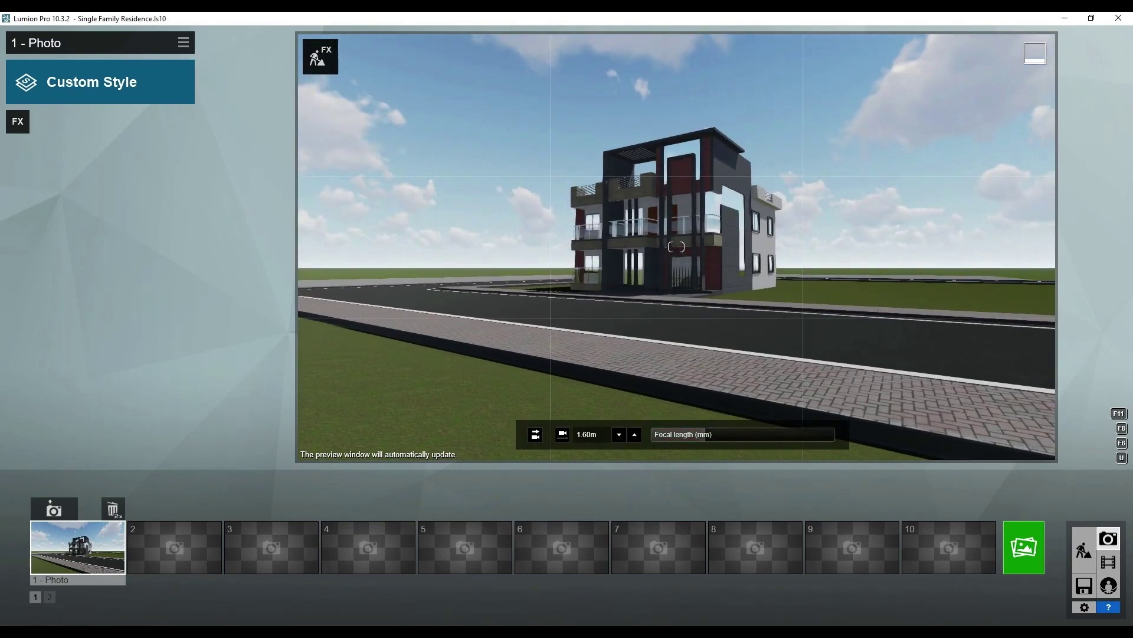
{"action": "right_click_drag", "start_coordinate": [711, 437], "coordinate": [677, 247]}
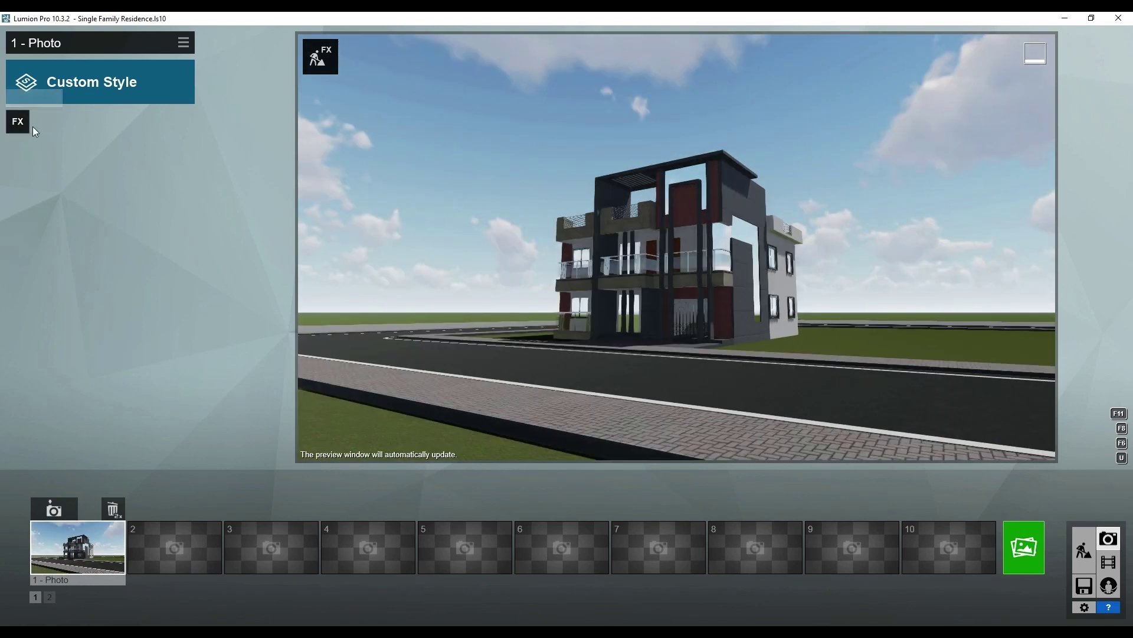
{"action": "left_click", "coordinate": [18, 121]}
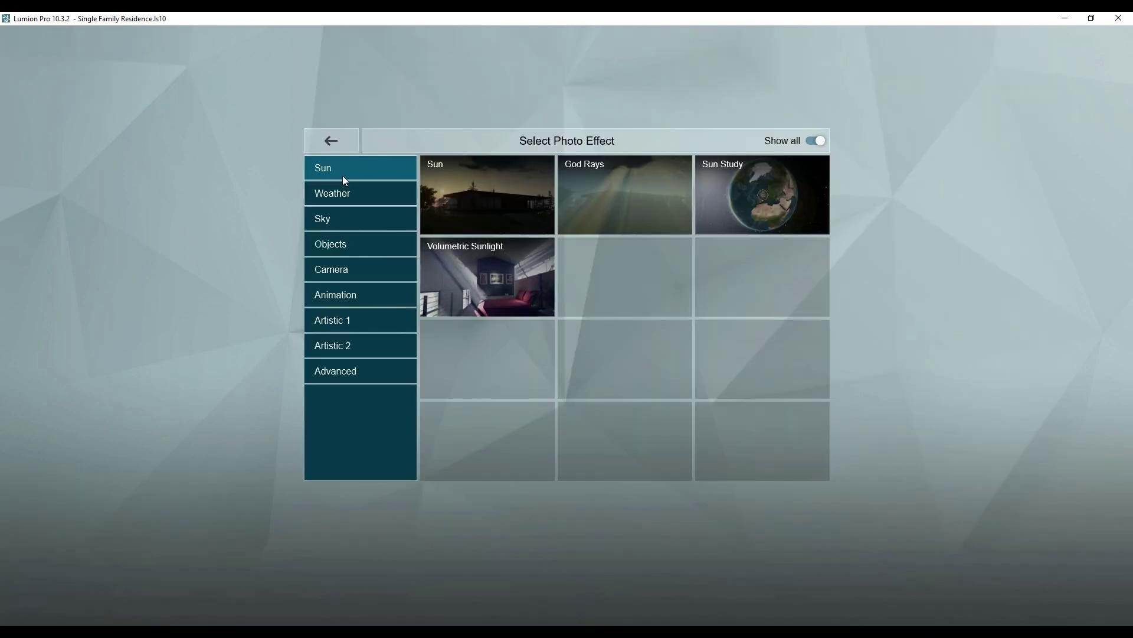
Add Camera > 2-Point Perspective at Amount 0.7 and store the levelled view in Photo 1.
{"action": "left_click", "coordinate": [348, 272]}
{"action": "left_click", "coordinate": [455, 275]}
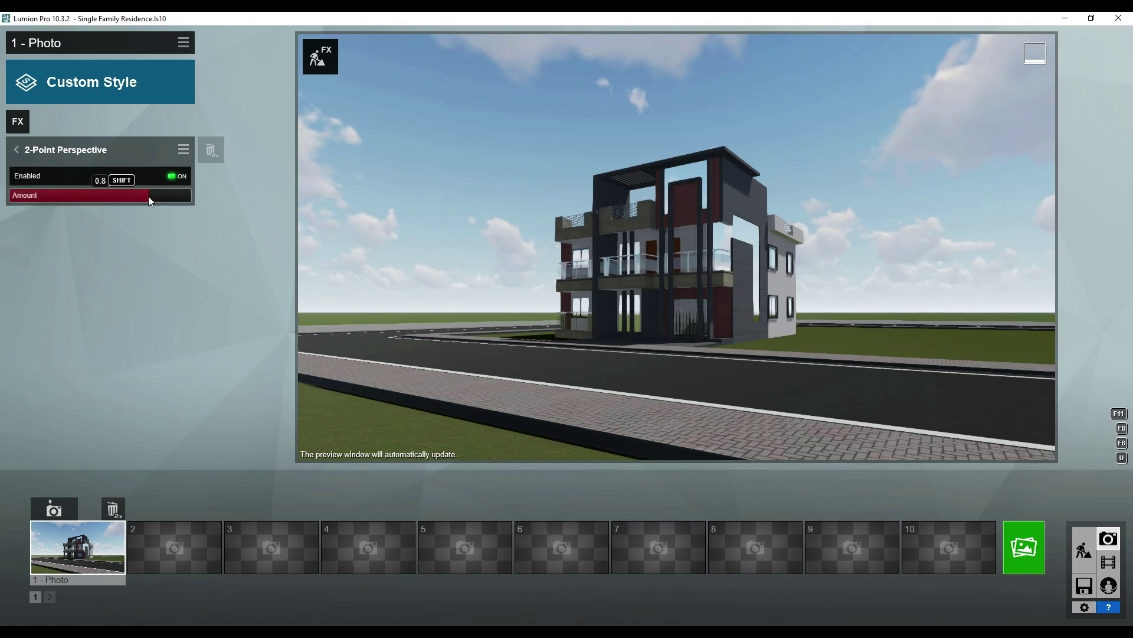
{"action": "left_click_drag", "start_coordinate": [164, 199], "coordinate": [72, 197]}
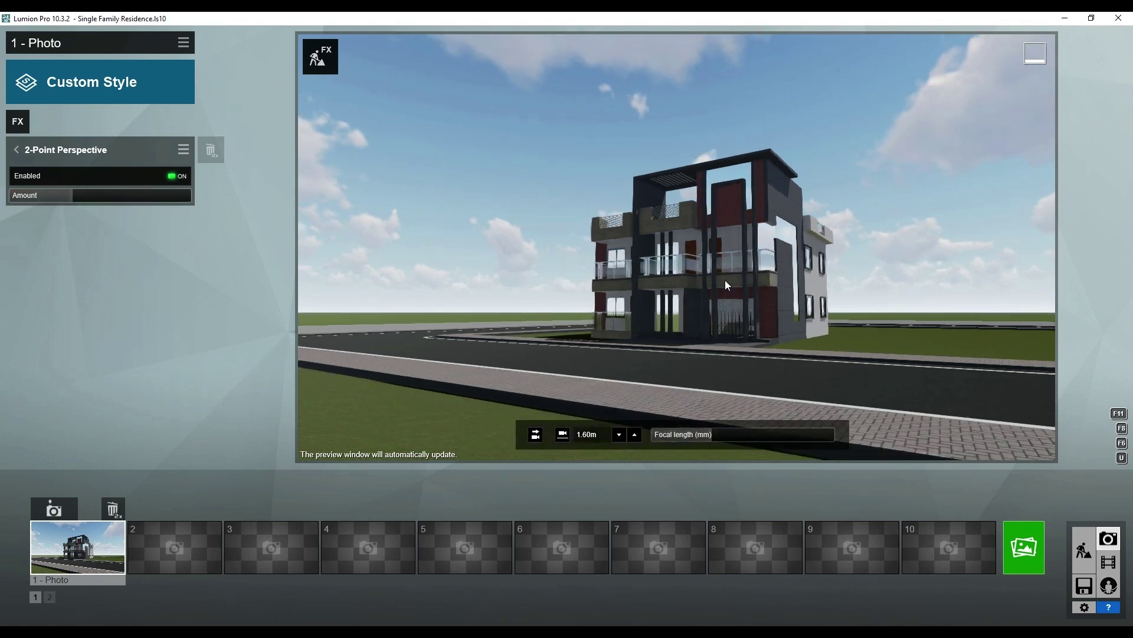
{"action": "right_click_drag", "start_coordinate": [717, 294], "coordinate": [722, 306]}
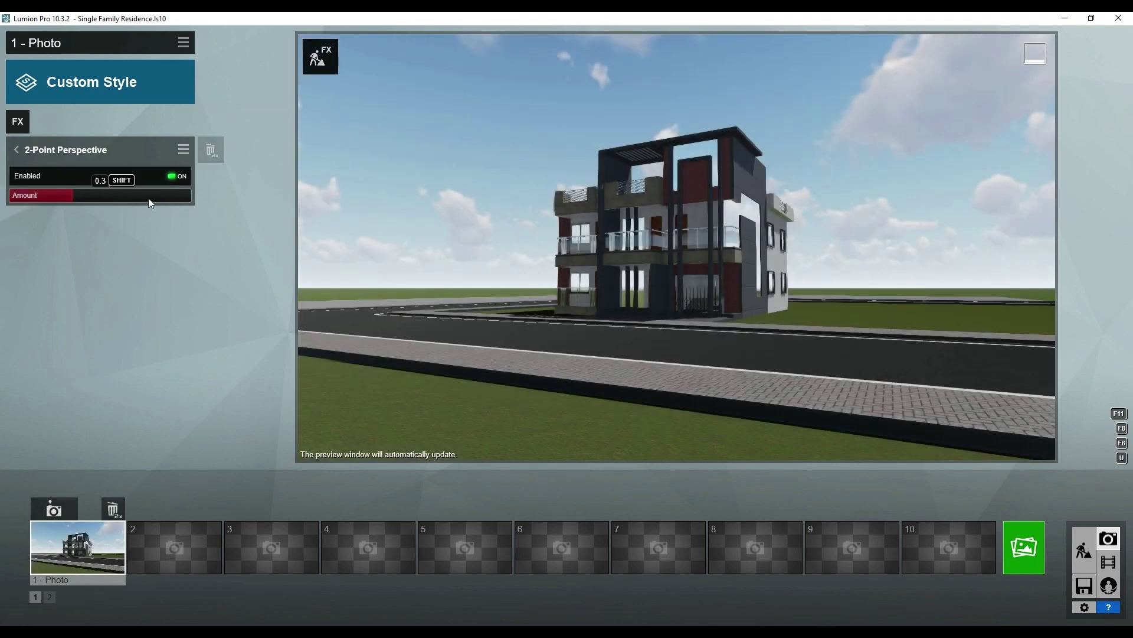
{"action": "mouse_move", "coordinate": [147, 197]}
{"action": "left_mouse_down"}
{"action": "mouse_move", "coordinate": [127, 196]}
{"action": "mouse_move", "coordinate": [170, 195]}
{"action": "left_mouse_up"}
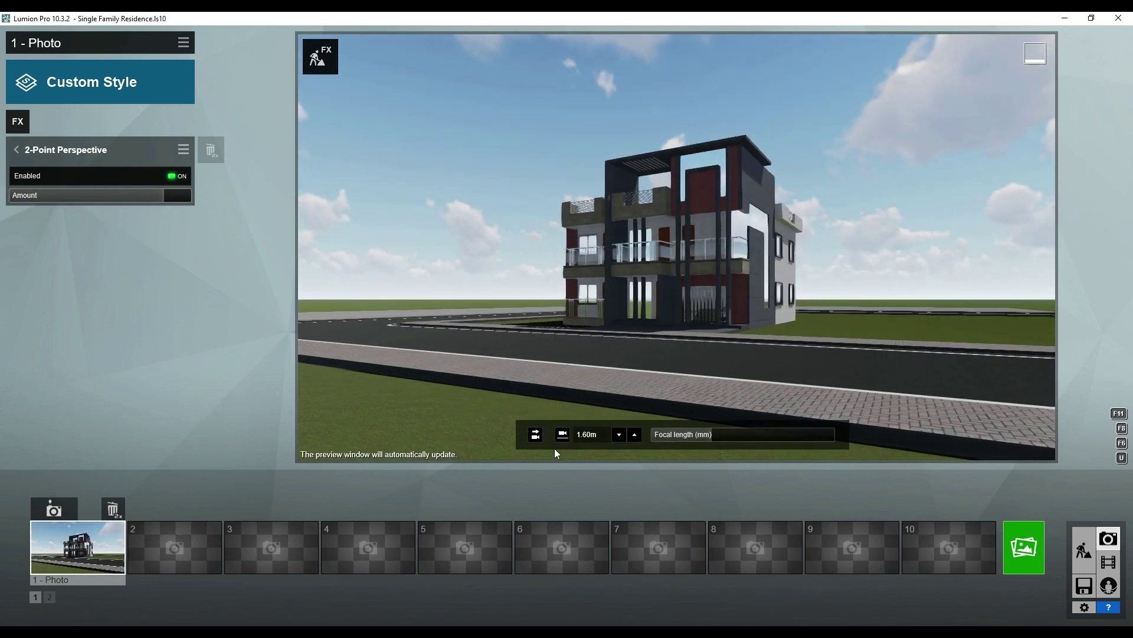
{"action": "left_click", "coordinate": [536, 436]}
{"action": "left_click", "coordinate": [569, 437]}
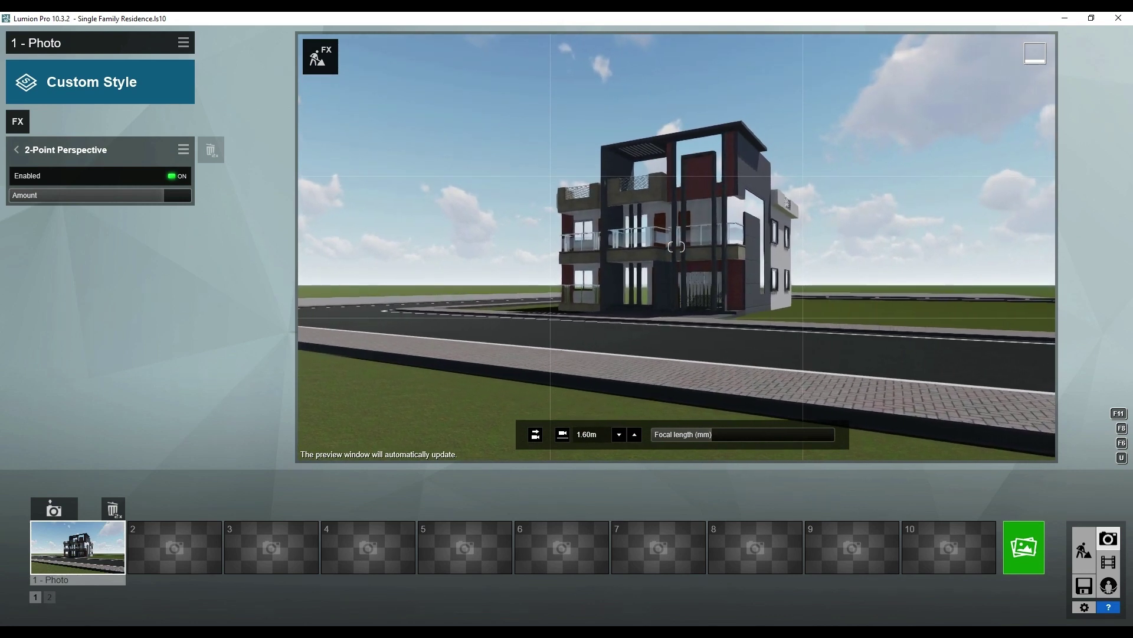
{"action": "left_click", "coordinate": [55, 508]}
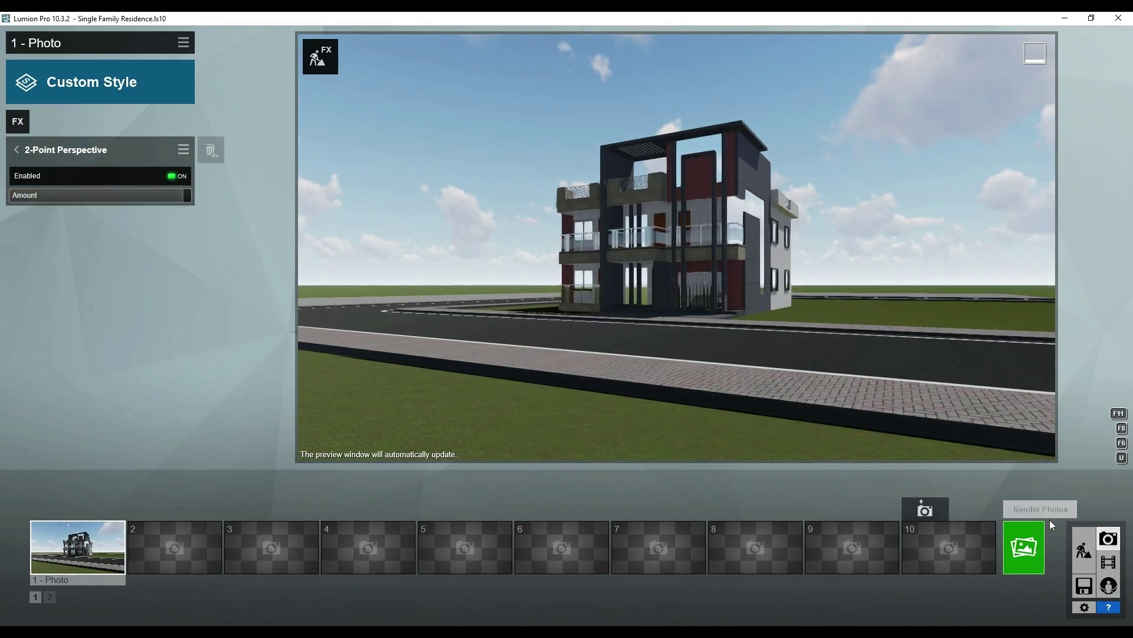
{"action": "left_click", "coordinate": [1084, 551]}
Select the balcony glass and try milky and clear glasses from the Indoor and Outdoor libraries.
{"action": "middle_click_drag", "start_coordinate": [698, 440], "coordinate": [465, 432]}
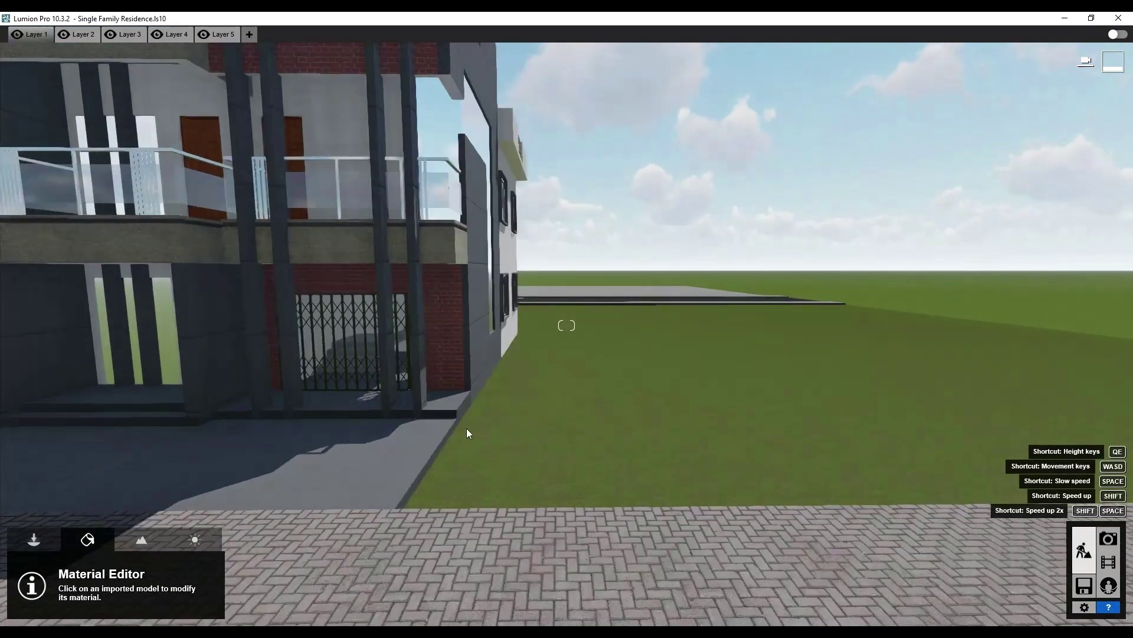
{"action": "right_click_drag", "start_coordinate": [466, 428], "coordinate": [510, 390]}
{"action": "left_click", "coordinate": [489, 314]}
{"action": "left_click", "coordinate": [61, 338]}
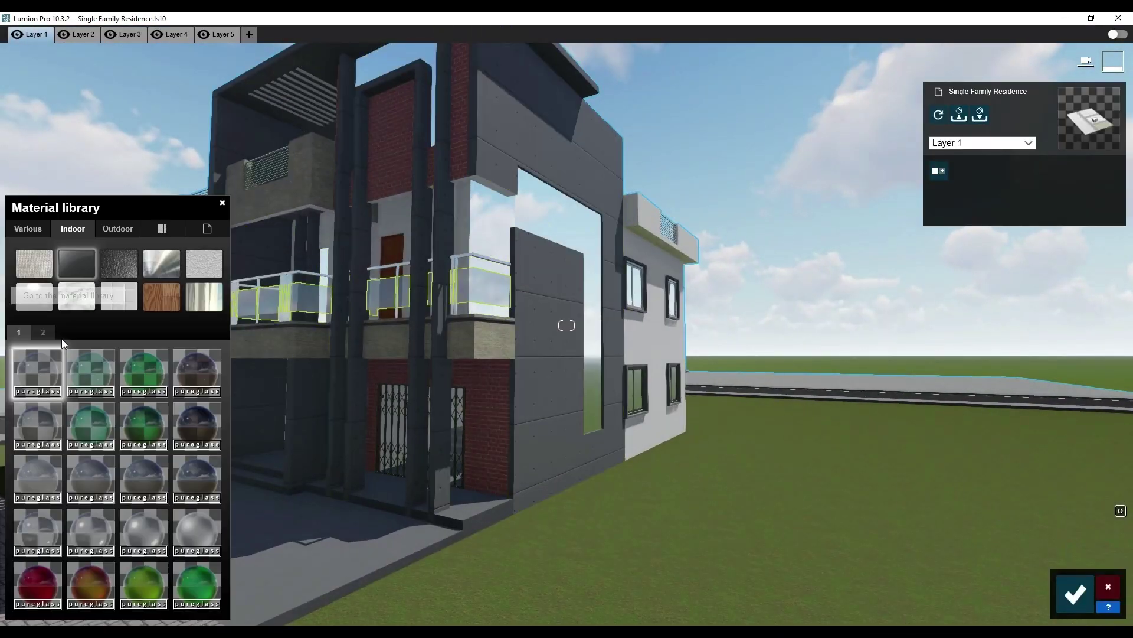
{"action": "left_click", "coordinate": [46, 475]}
{"action": "scroll", "coordinate": [468, 288], "scroll_direction": "up", "scroll_amount": 3}
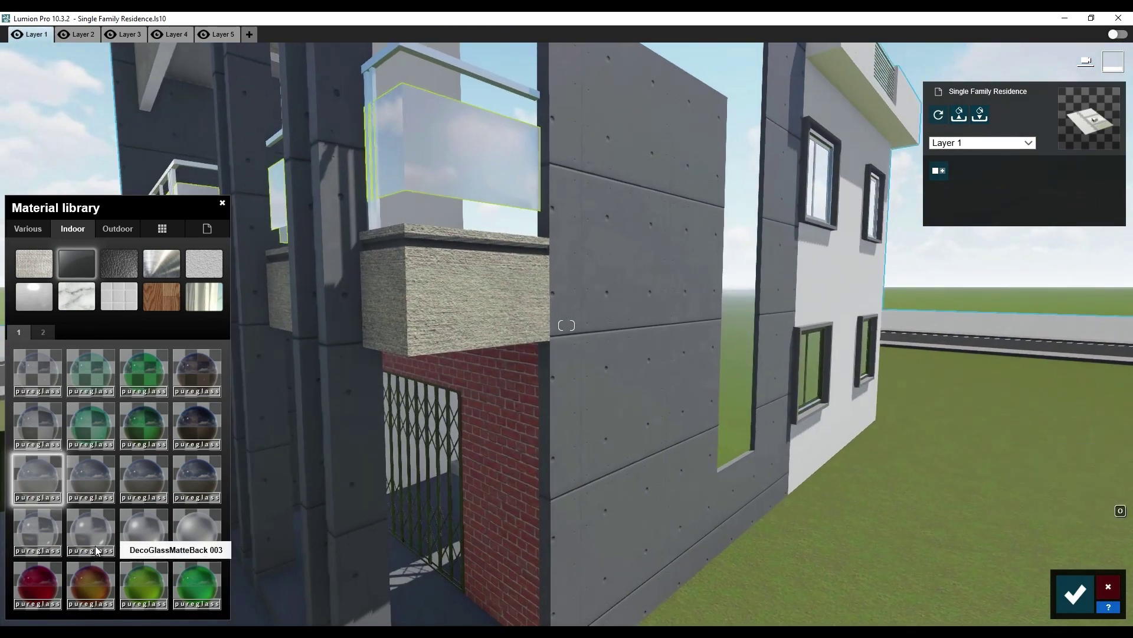
{"action": "left_click", "coordinate": [54, 534]}
{"action": "left_click", "coordinate": [118, 229]}
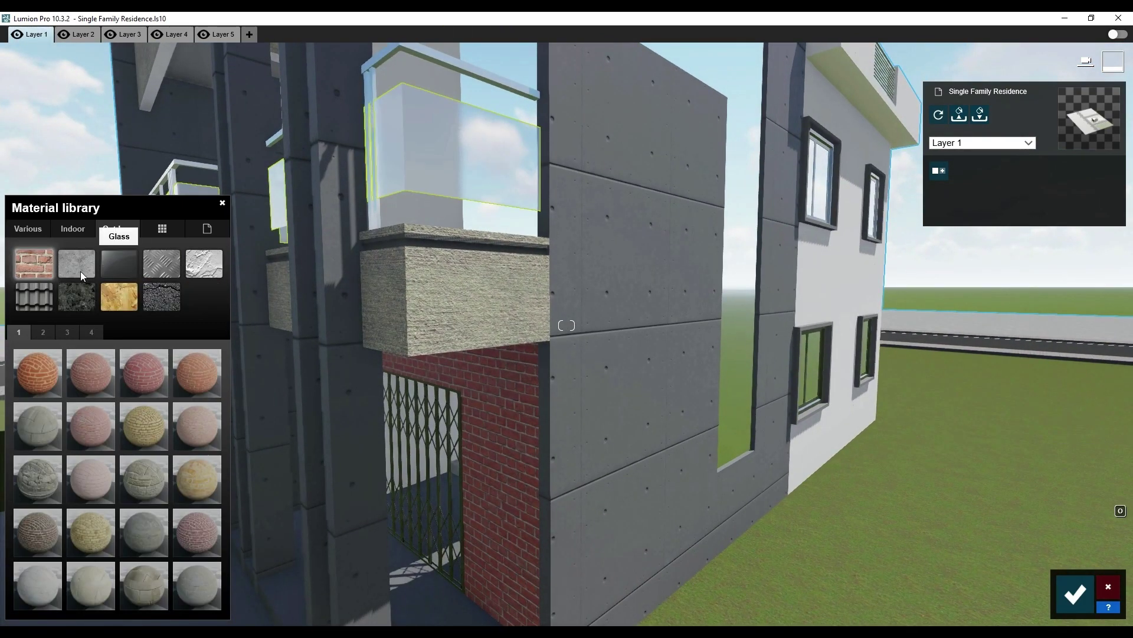
{"action": "left_click", "coordinate": [118, 264]}
{"action": "left_click", "coordinate": [44, 332]}
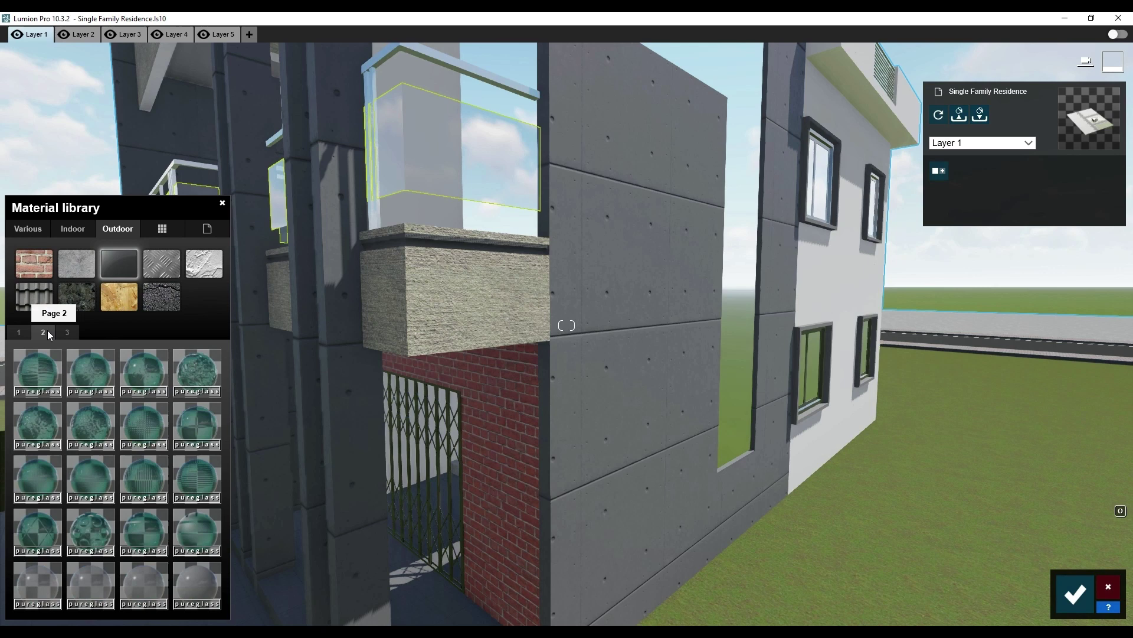
Settle on Milky Glass 002 for the balcony glass panels and save the material.
{"action": "left_click", "coordinate": [142, 582]}
{"action": "left_click", "coordinate": [196, 585]}
{"action": "left_click", "coordinate": [72, 228]}
{"action": "left_click", "coordinate": [76, 265]}
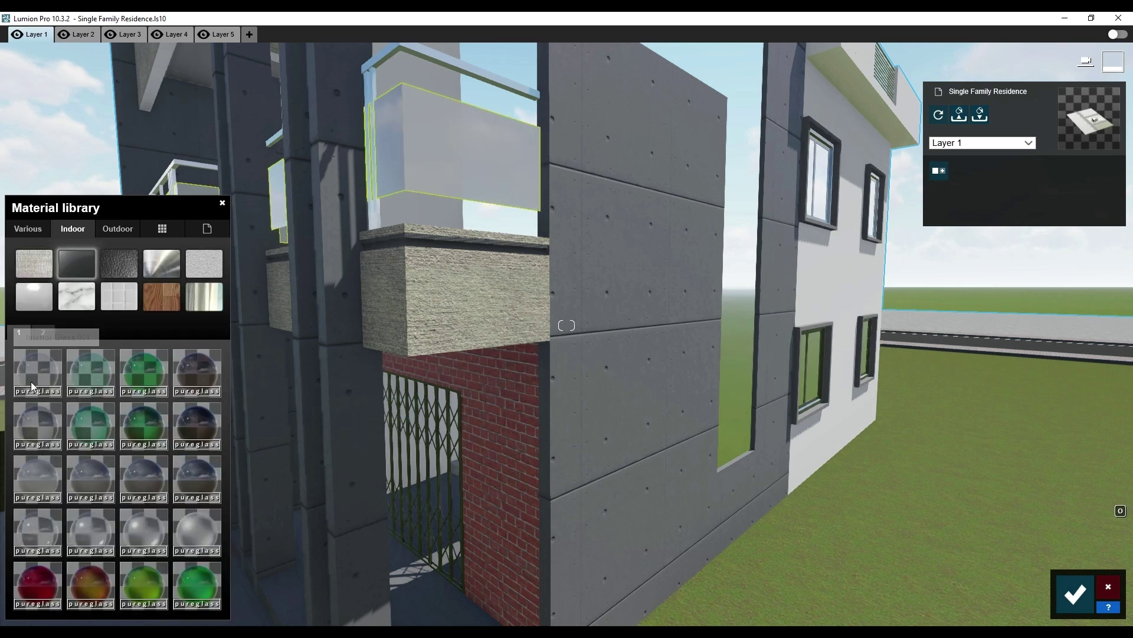
{"action": "left_click", "coordinate": [31, 379]}
{"action": "left_click", "coordinate": [43, 458]}
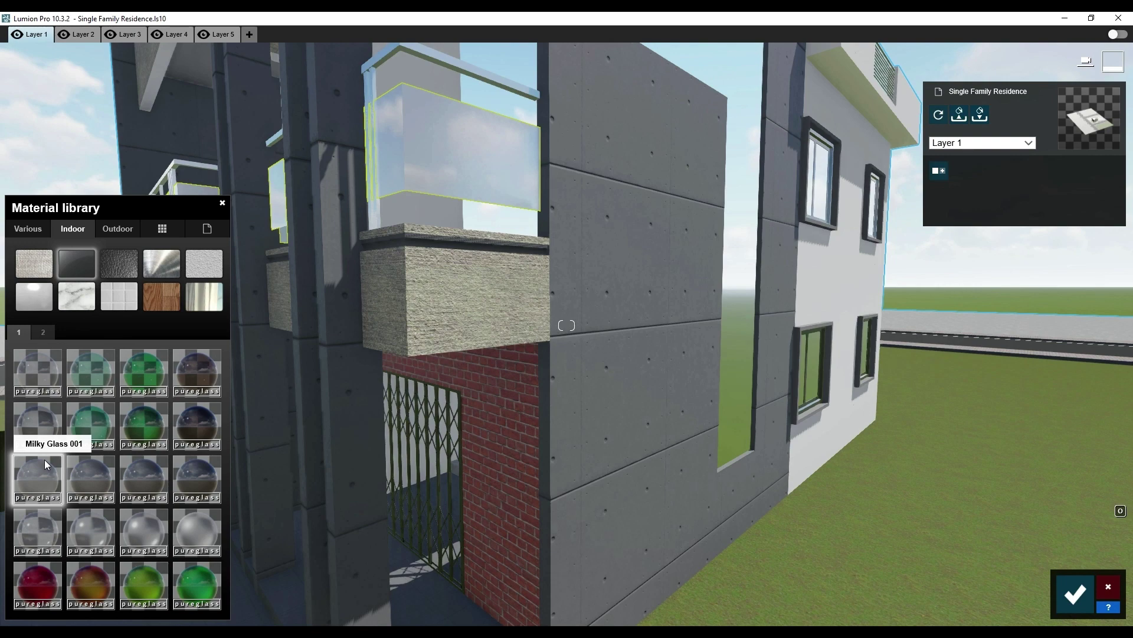
{"action": "left_click", "coordinate": [191, 520]}
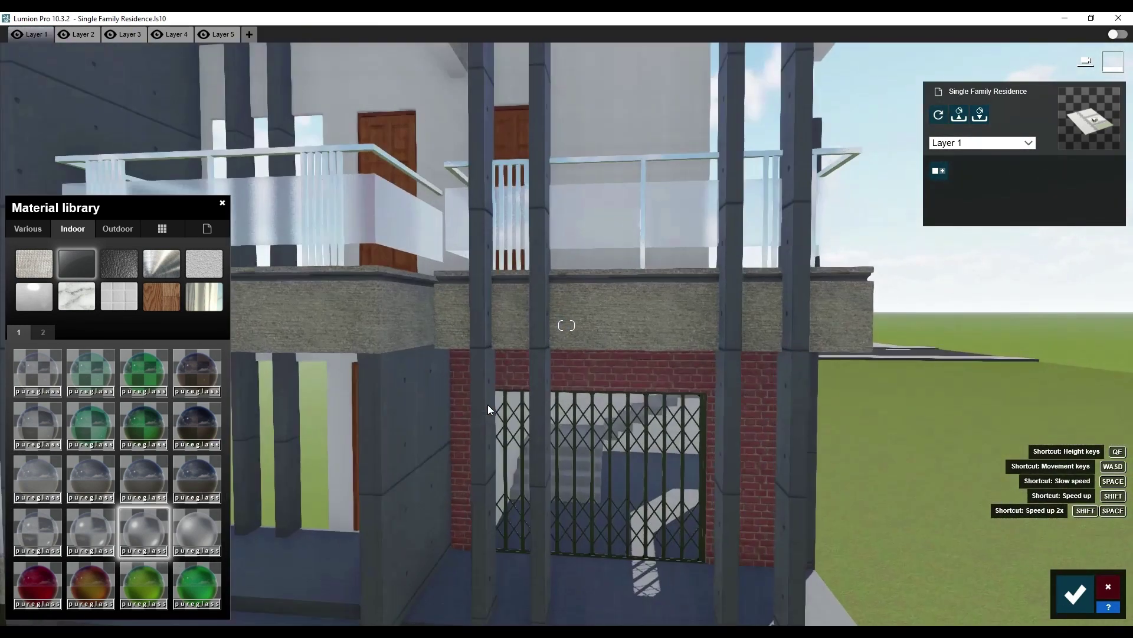
{"action": "left_click", "coordinate": [35, 540]}
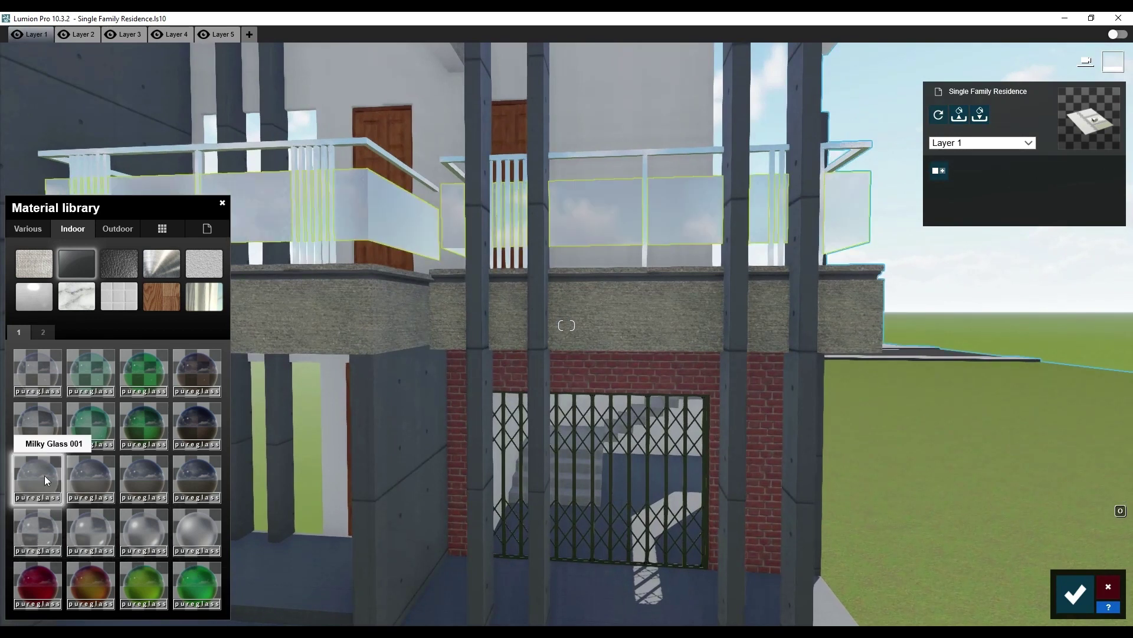
{"action": "left_click", "coordinate": [144, 478]}
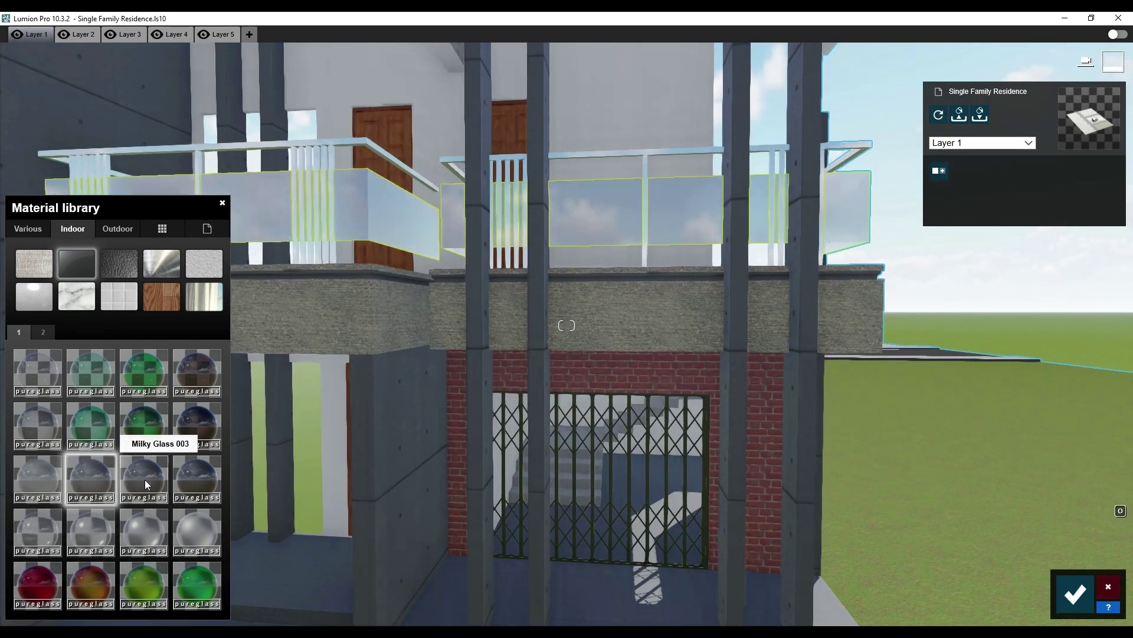
{"action": "left_click", "coordinate": [93, 483]}
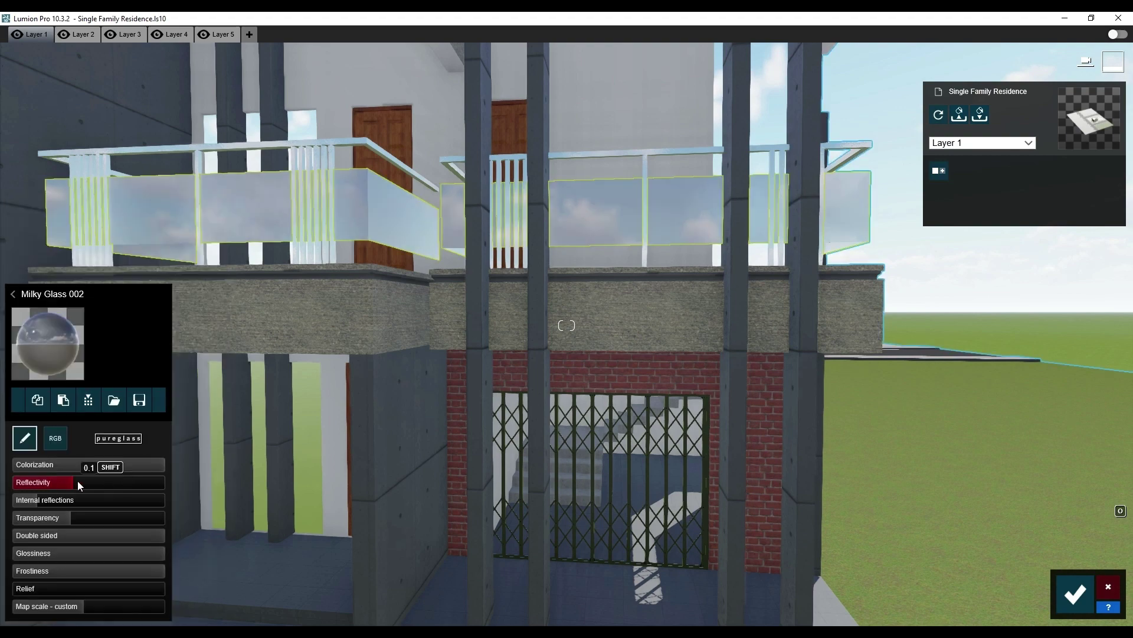
{"action": "left_click", "coordinate": [1076, 595]}
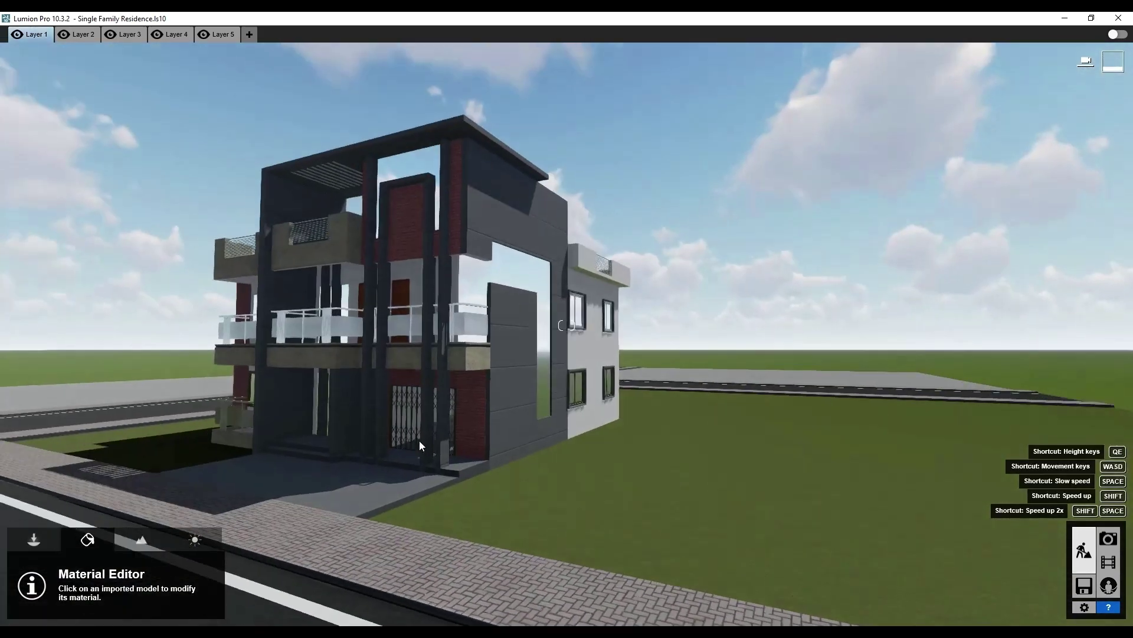
{"action": "key", "text": "s"}
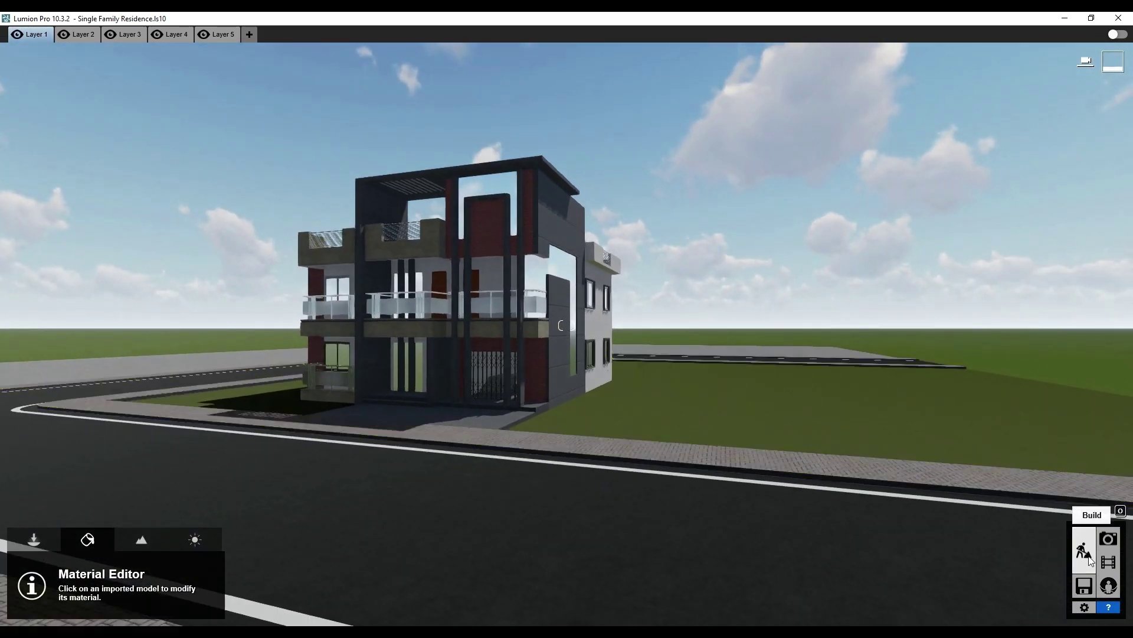
Set Photo 1's focal length to about 22.3mm and store the camera.
{"action": "left_click", "coordinate": [1108, 538]}
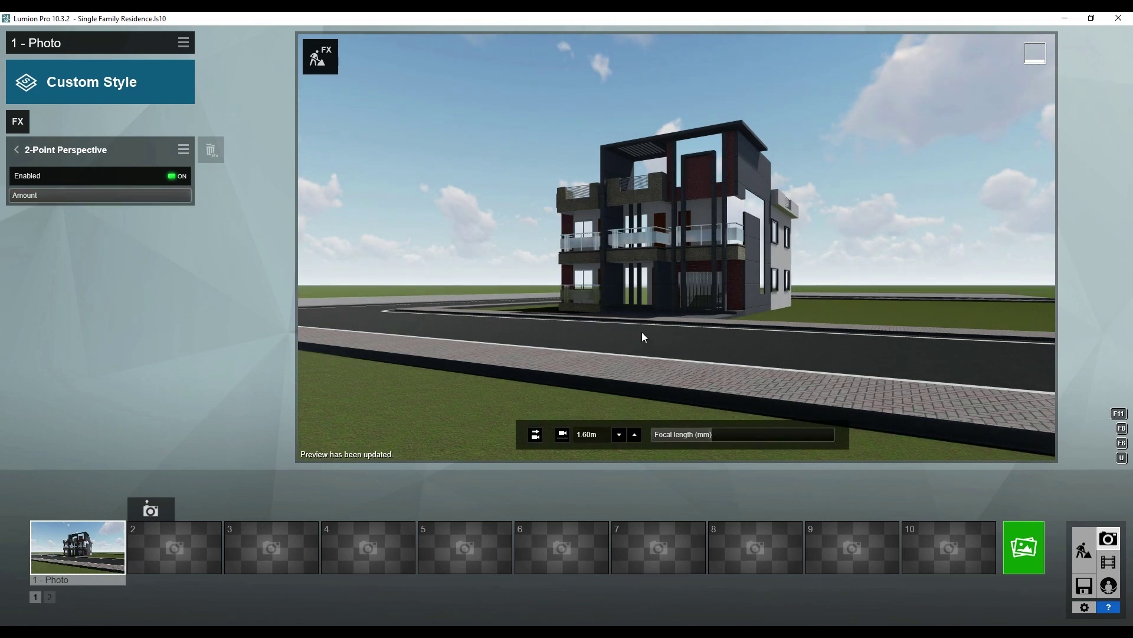
{"action": "left_click", "coordinate": [712, 435]}
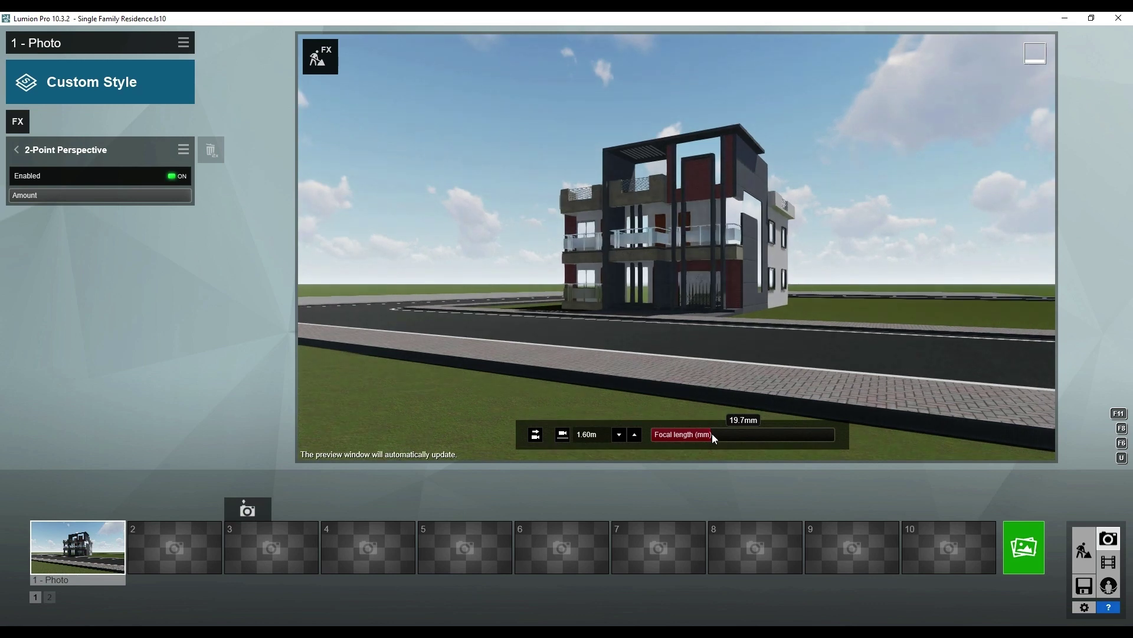
{"action": "key", "text": "w"}
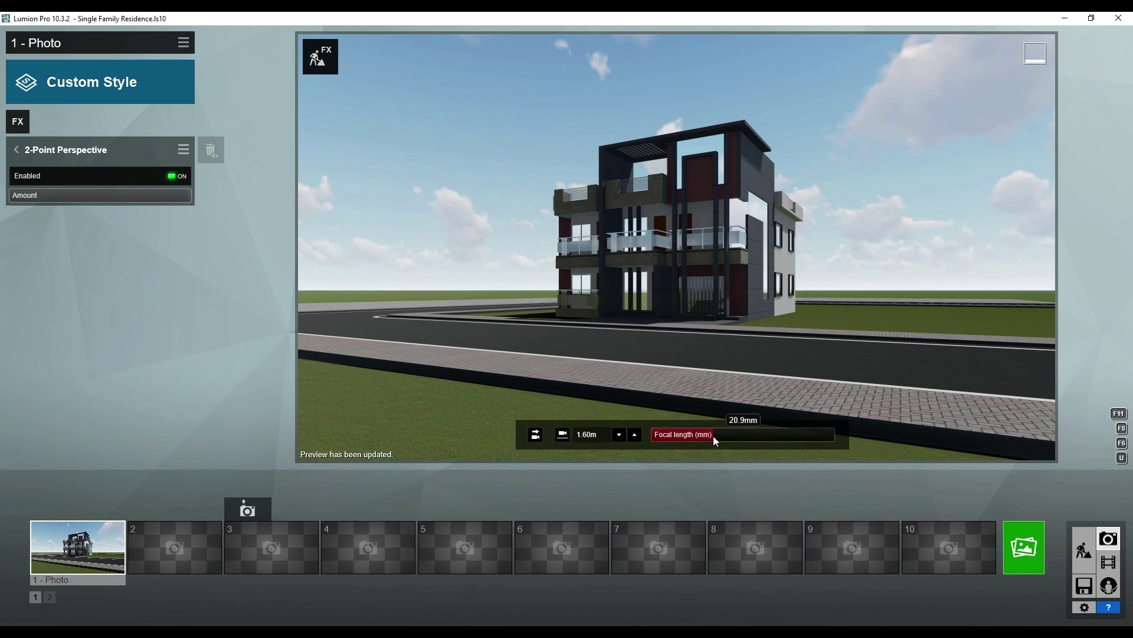
{"action": "left_click_drag", "start_coordinate": [713, 435], "coordinate": [716, 435]}
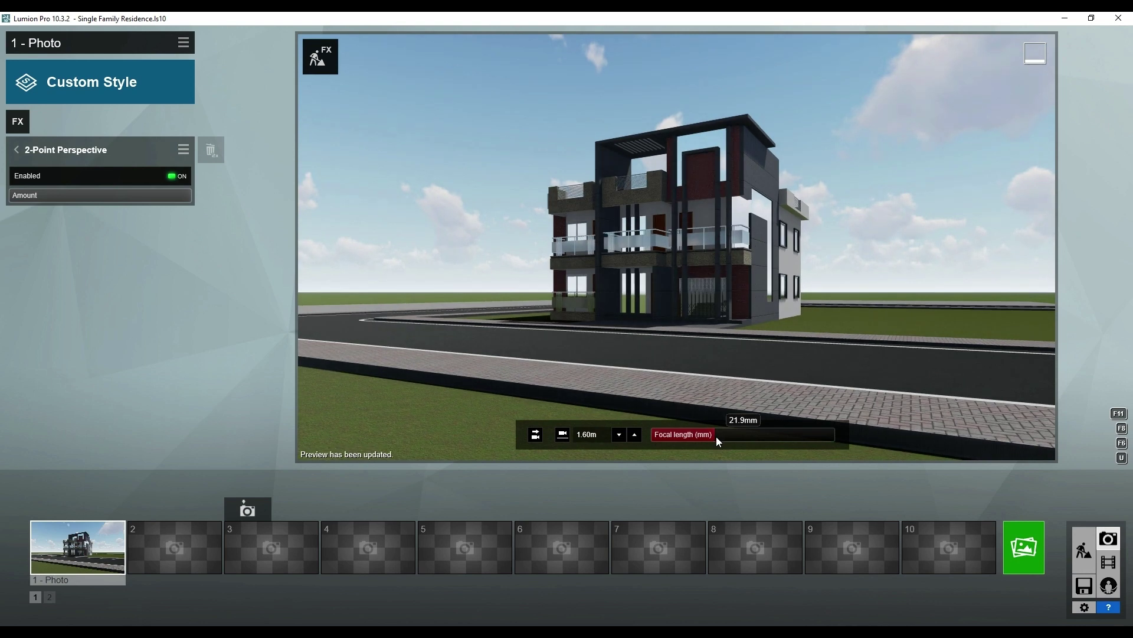
{"action": "left_click", "coordinate": [77, 547]}
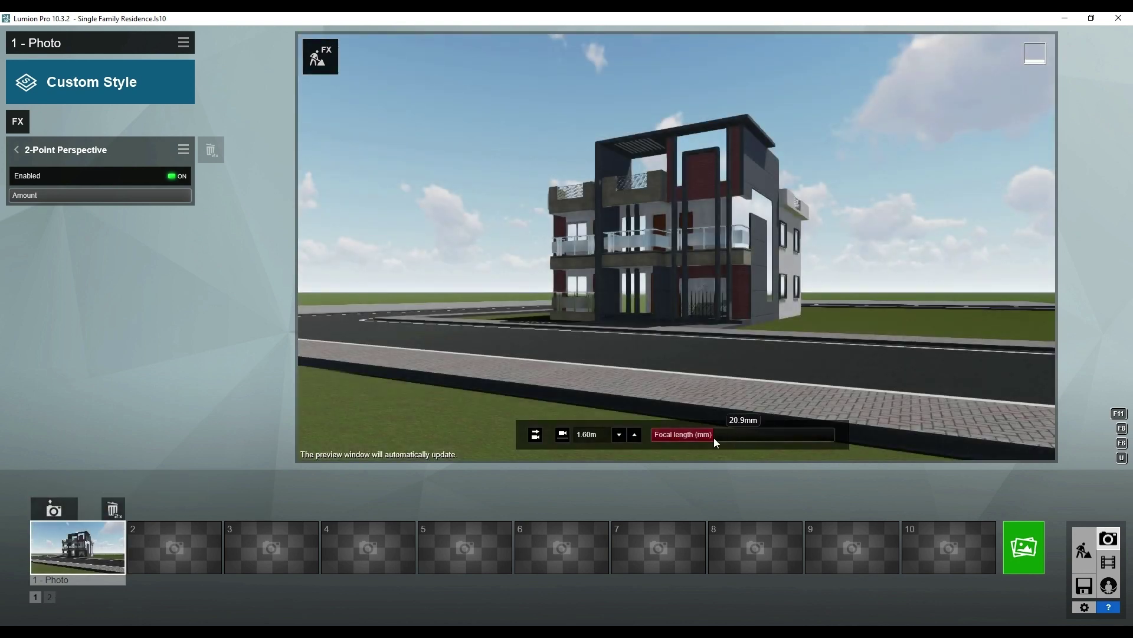
{"action": "left_click_drag", "start_coordinate": [714, 438], "coordinate": [716, 436]}
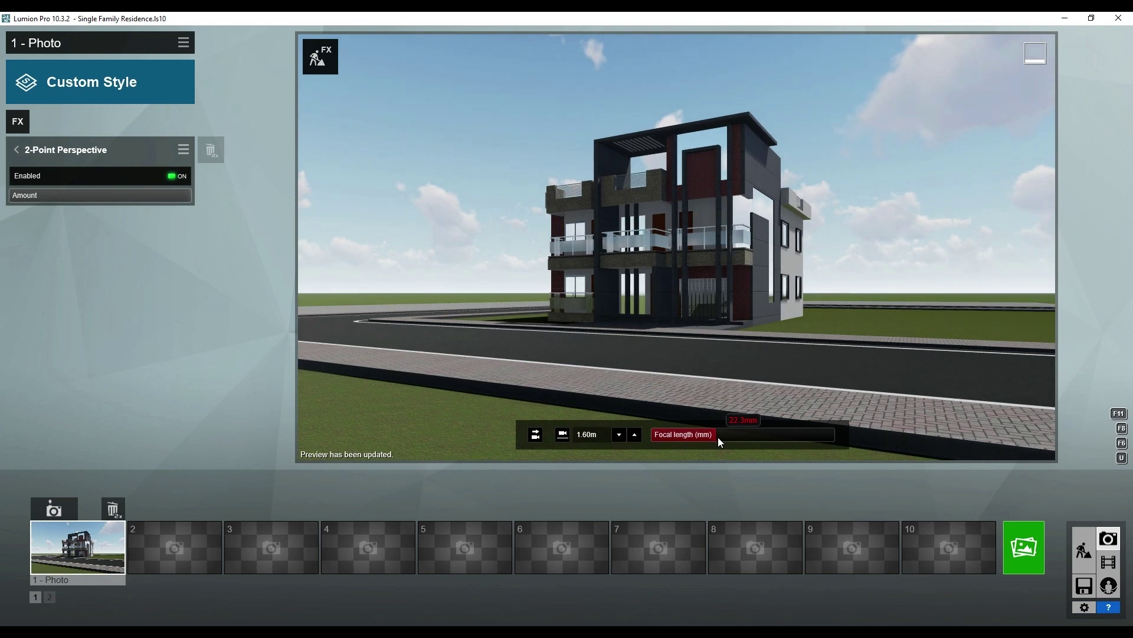
{"action": "left_click", "coordinate": [54, 511]}
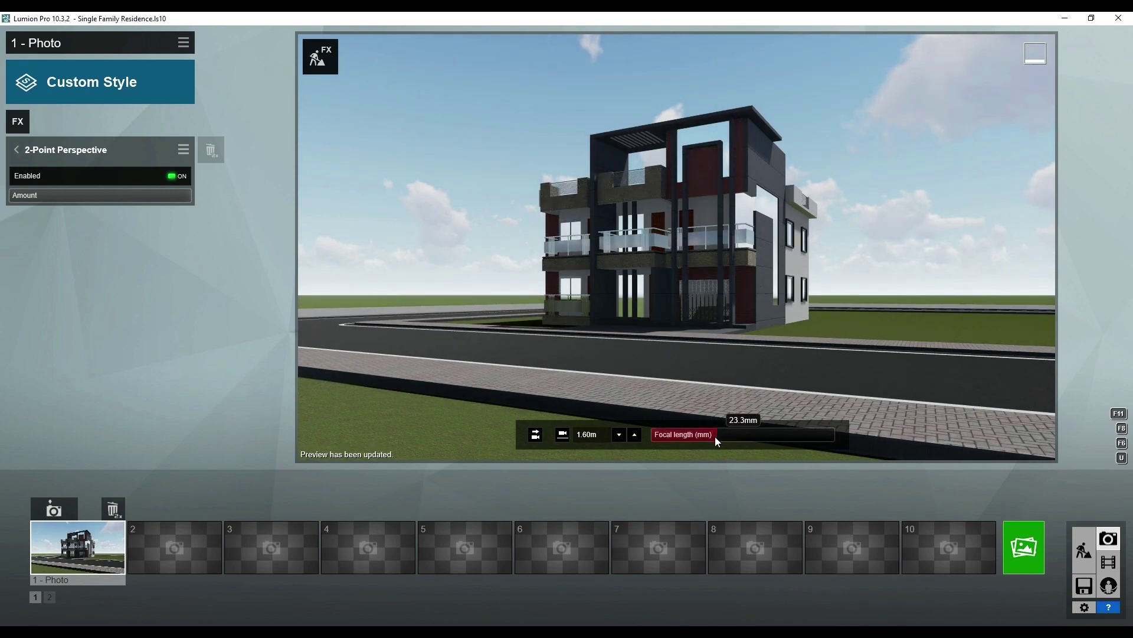
{"action": "left_click", "coordinate": [1084, 549]}
Fly over the road toward the empty paved lot and hide Layer 2.
{"action": "key", "text": "e"}
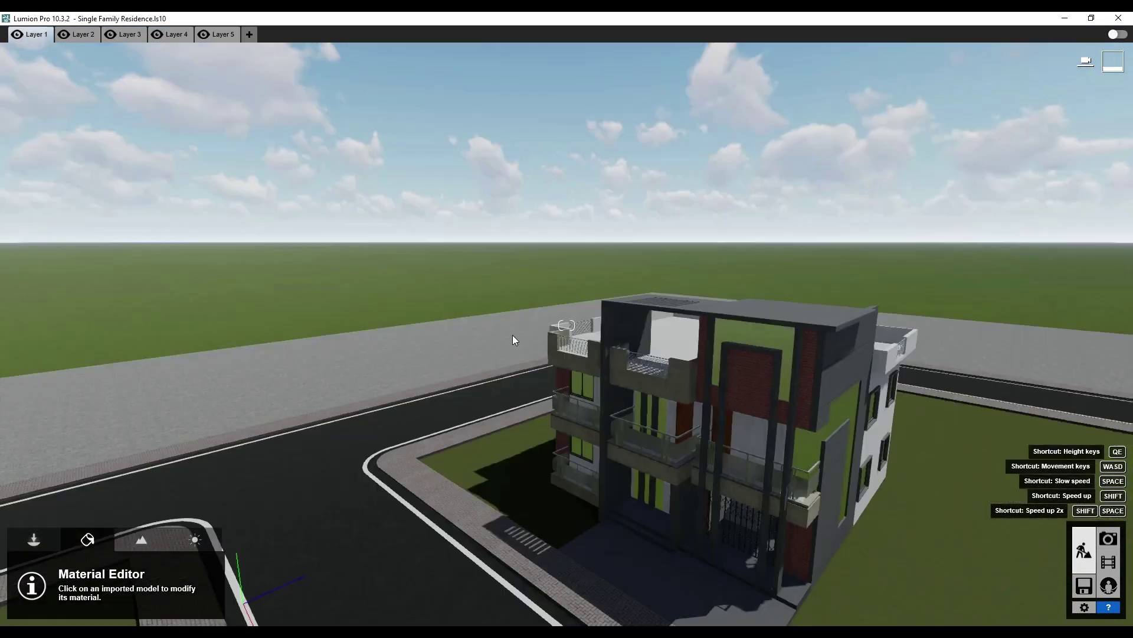
{"action": "key", "text": "w"}
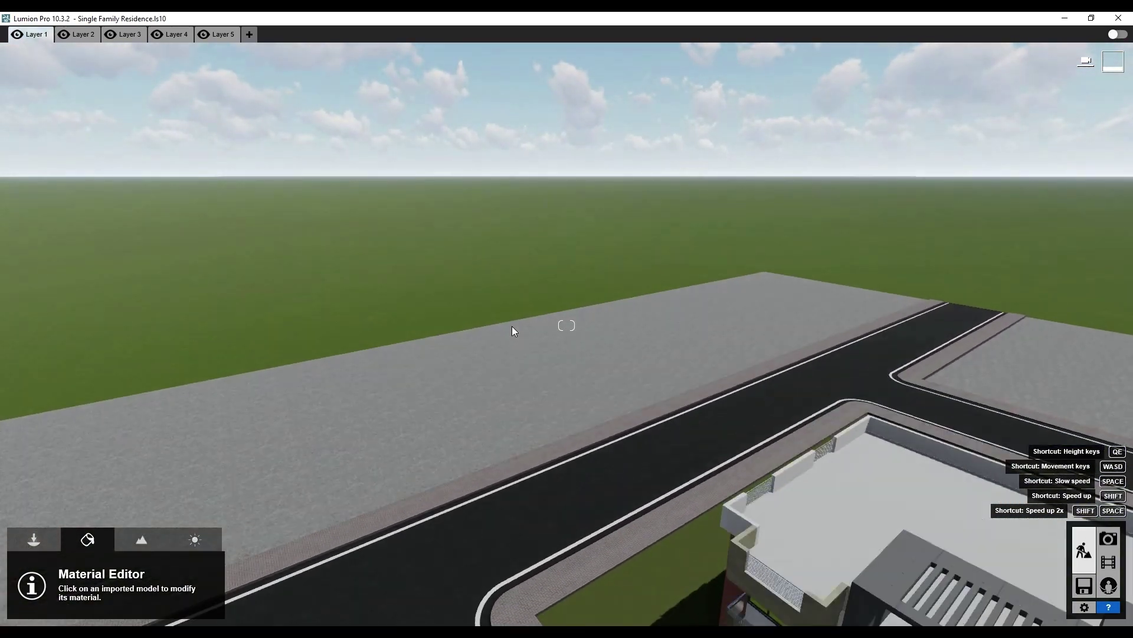
{"action": "right_click_drag", "start_coordinate": [512, 326], "coordinate": [541, 419]}
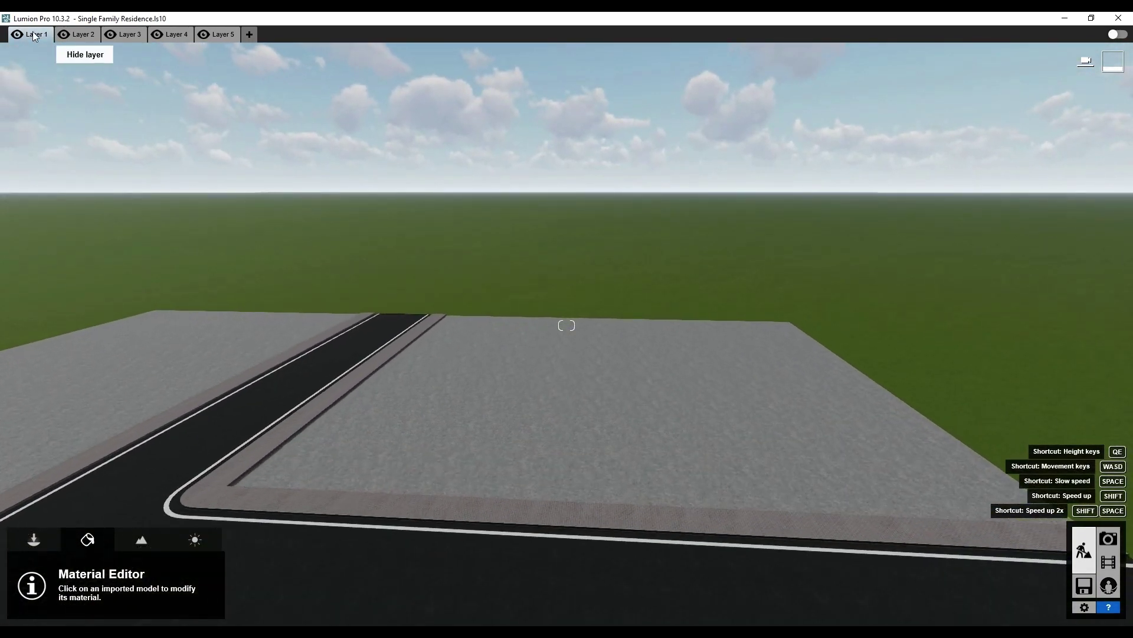
{"action": "left_click", "coordinate": [64, 34]}
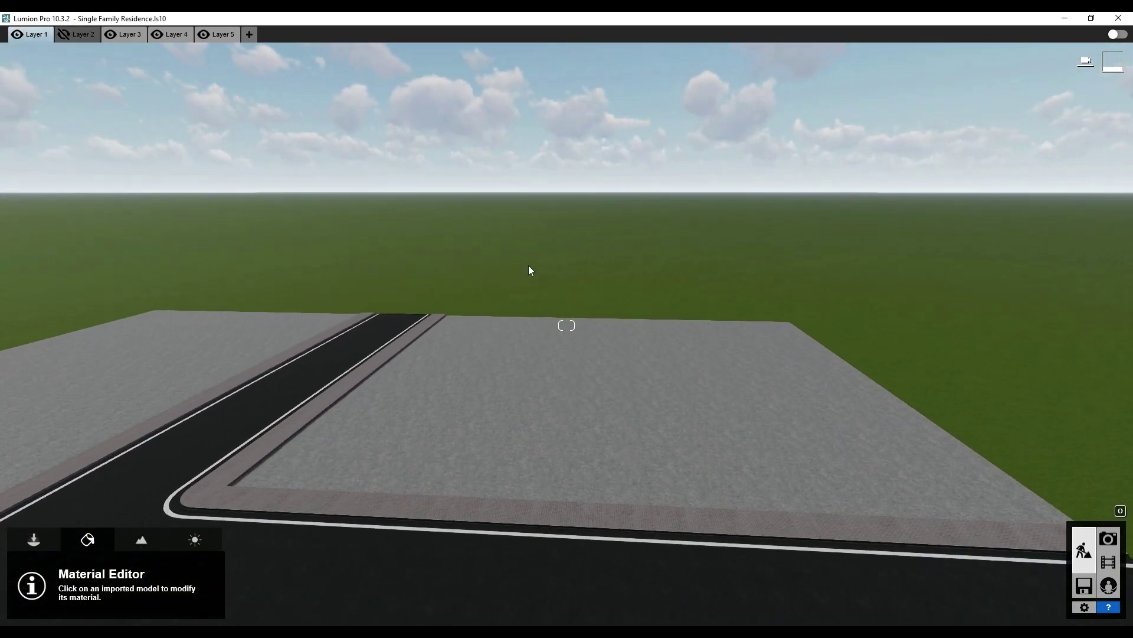
{"action": "right_click_drag", "start_coordinate": [529, 265], "coordinate": [461, 338]}
Place a red-roofed house from the Outdoor favourites on the paved lot.
{"action": "left_click", "coordinate": [34, 540]}
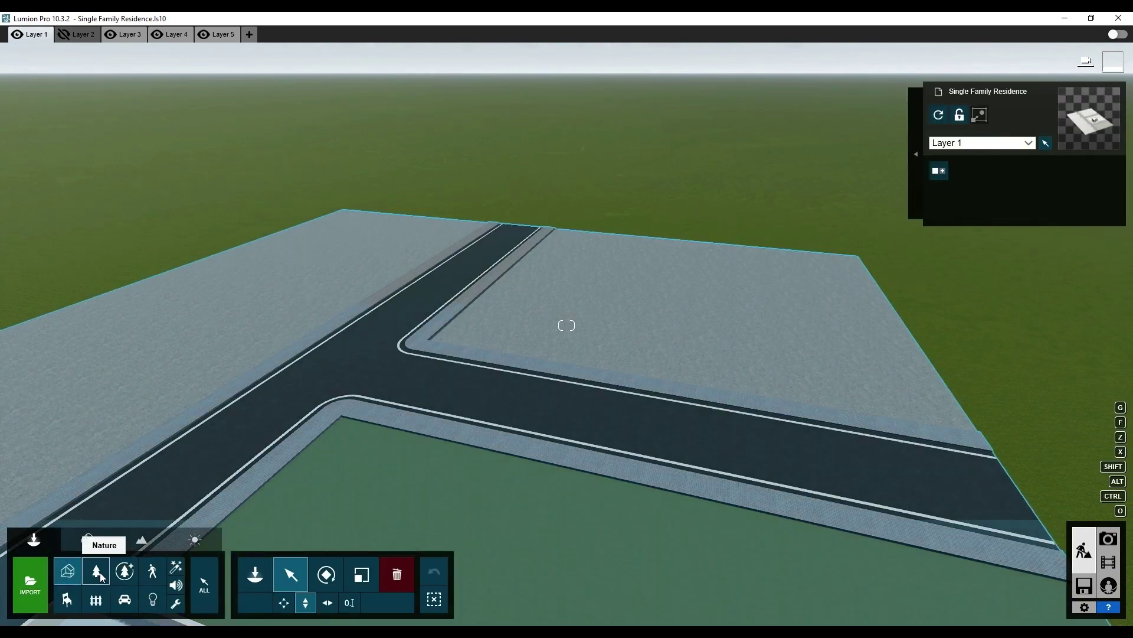
{"action": "left_click", "coordinate": [95, 601]}
{"action": "left_click", "coordinate": [26, 120]}
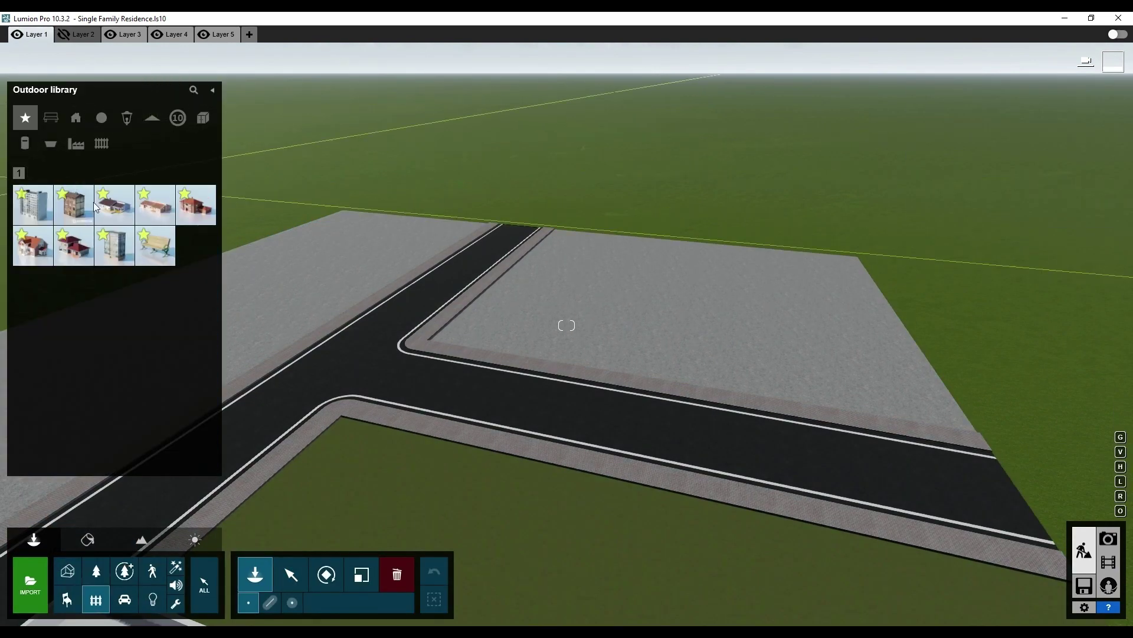
{"action": "left_click", "coordinate": [74, 246]}
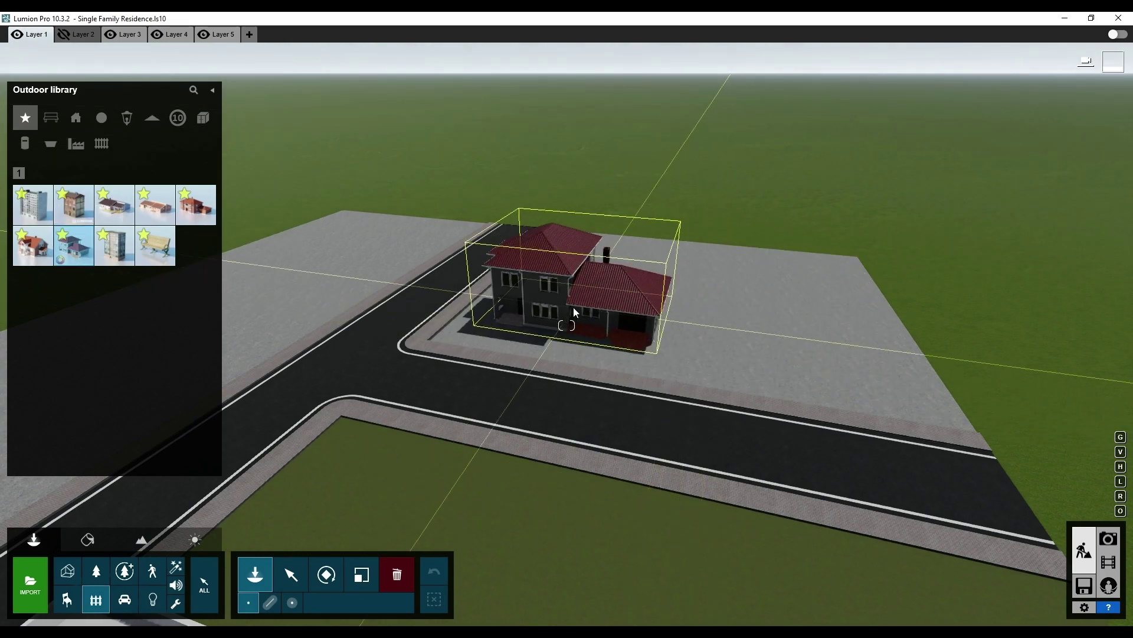
{"action": "left_click", "coordinate": [573, 308]}
{"action": "scroll", "coordinate": [561, 330], "scroll_direction": "up", "scroll_amount": 5}
{"action": "right_click_drag", "start_coordinate": [552, 341], "coordinate": [568, 377]}
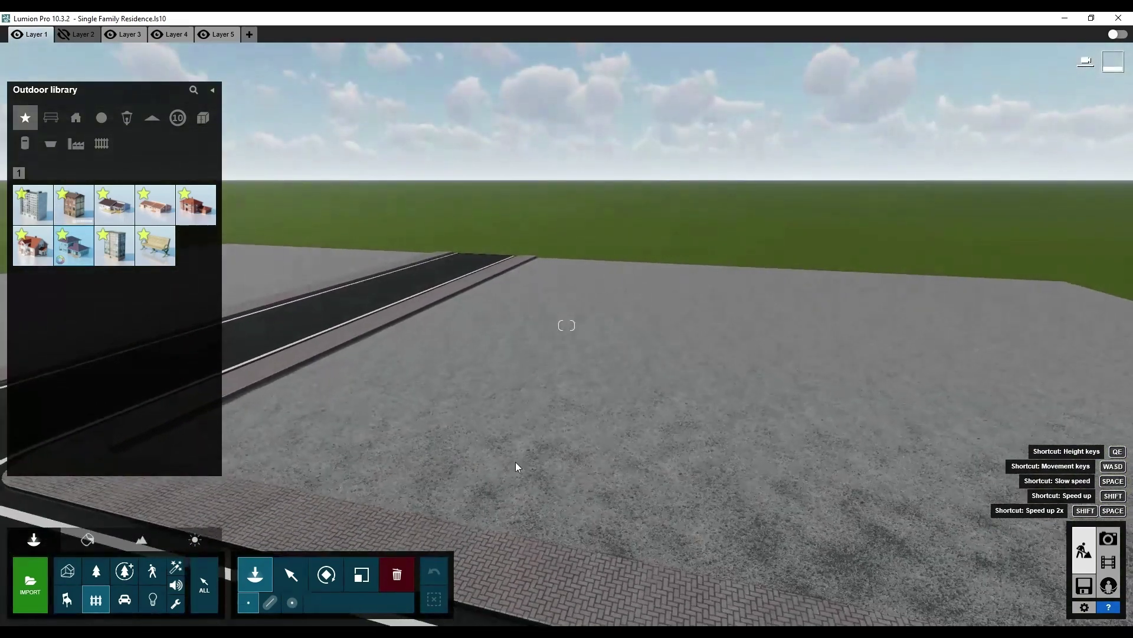
{"action": "scroll", "coordinate": [567, 376], "scroll_direction": "down", "scroll_amount": 3}
{"action": "scroll", "coordinate": [567, 377], "scroll_direction": "down", "scroll_amount": 3}
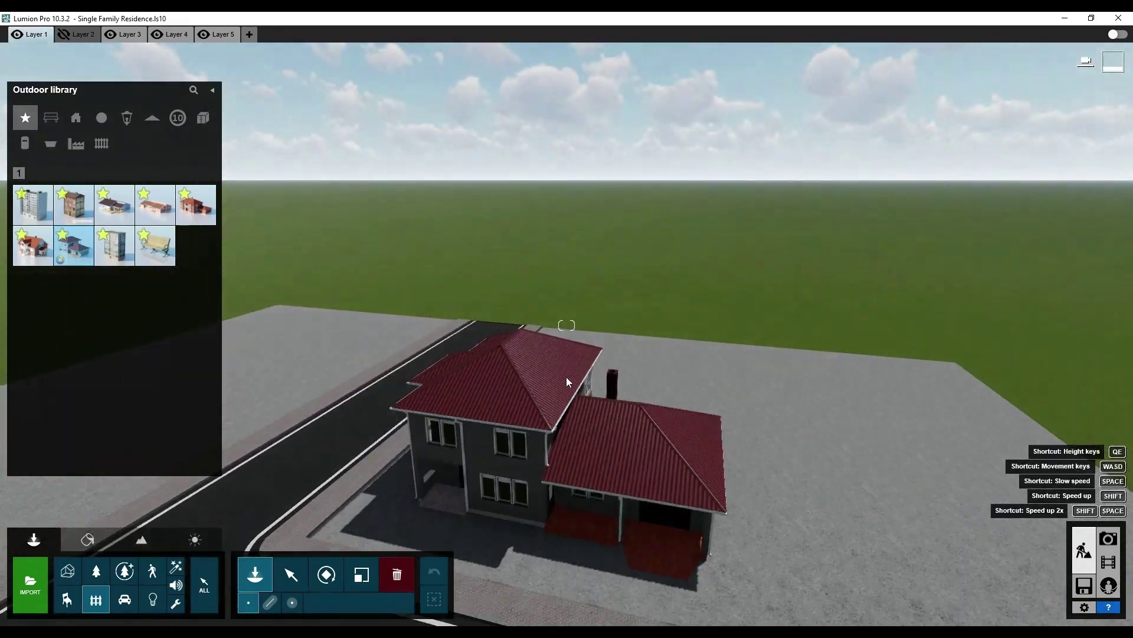
{"action": "scroll", "coordinate": [566, 377], "scroll_direction": "down", "scroll_amount": 2}
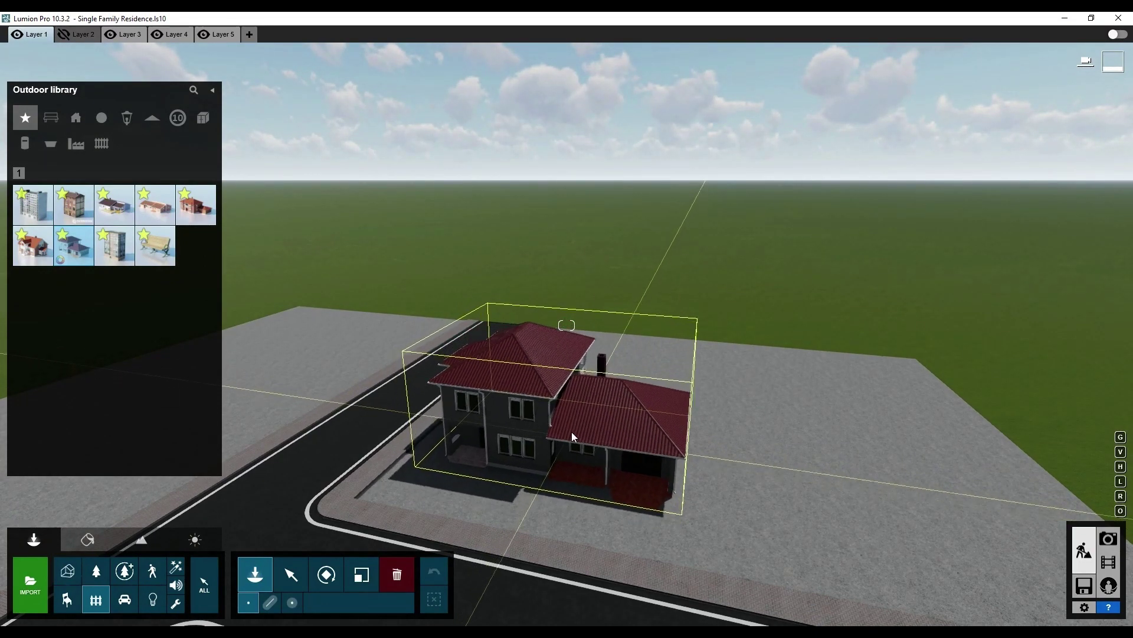
{"action": "left_click", "coordinate": [567, 431]}
Place a second house on the lot's right side, enlarge the left one, and check from Photo 1.
{"action": "left_click", "coordinate": [33, 245]}
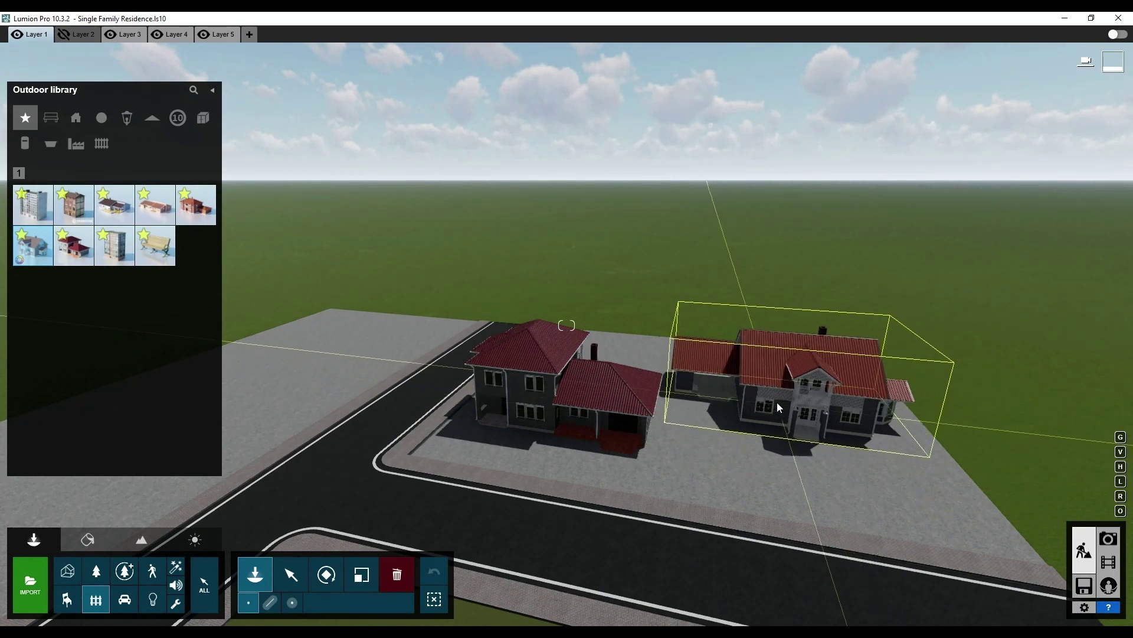
{"action": "left_click", "coordinate": [775, 397]}
{"action": "left_click", "coordinate": [362, 573]}
{"action": "left_click", "coordinate": [772, 397]}
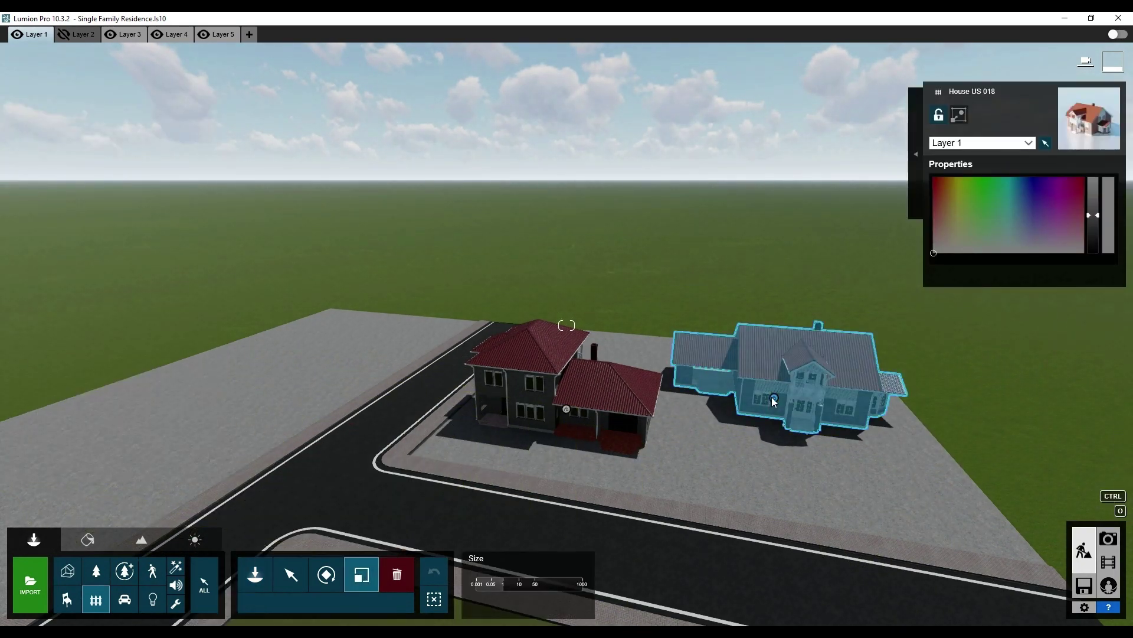
{"action": "left_click_drag", "start_coordinate": [568, 405], "coordinate": [570, 403]}
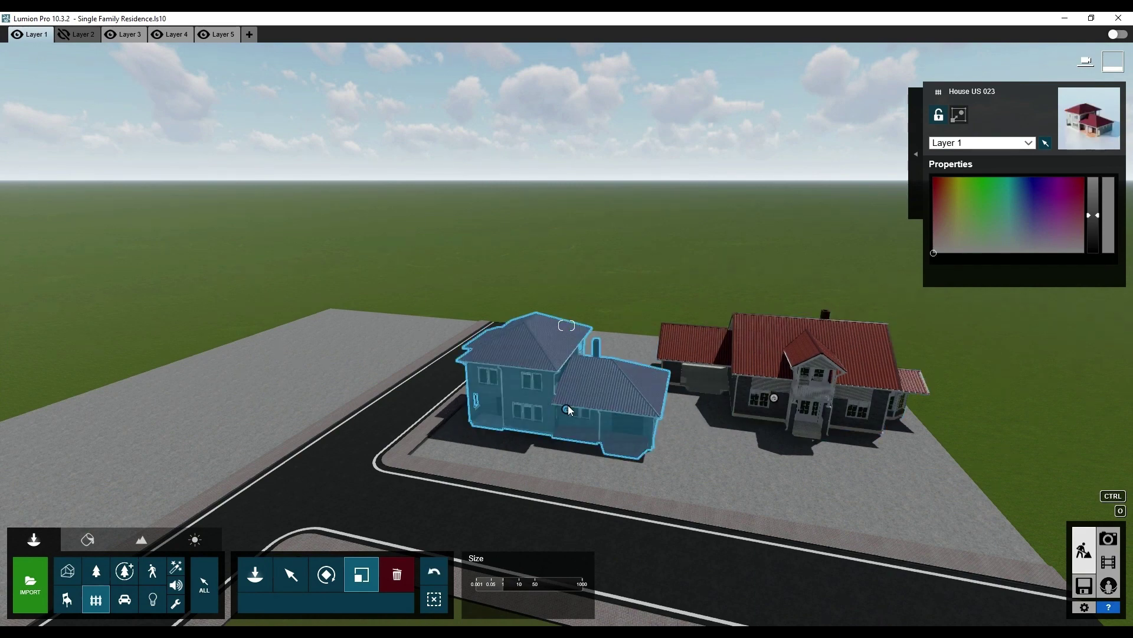
{"action": "left_click", "coordinate": [116, 559]}
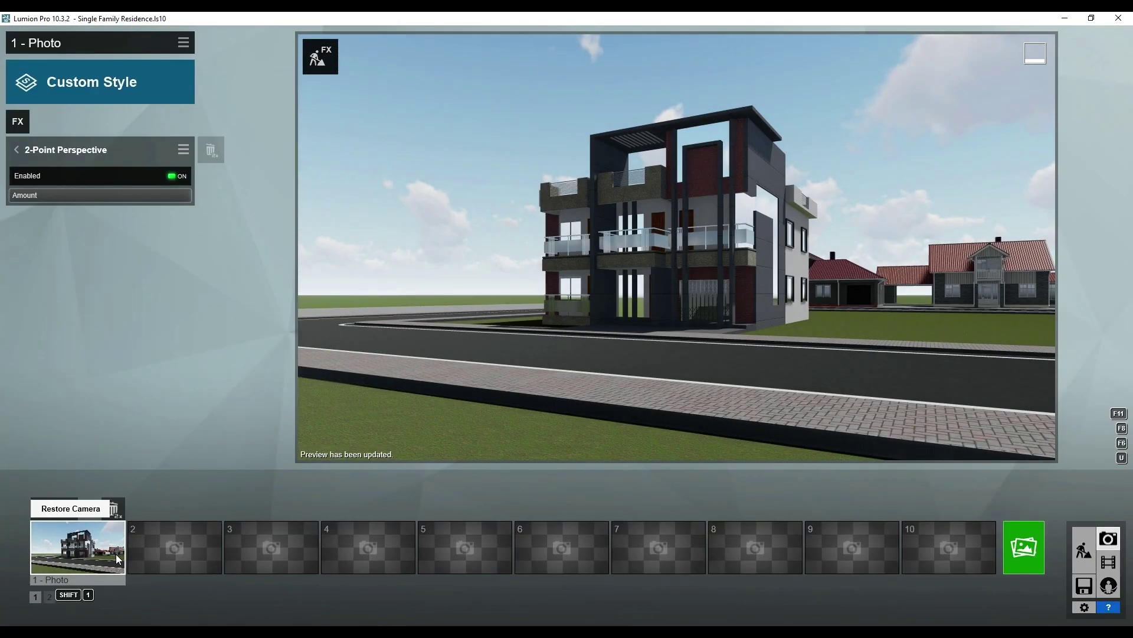
{"action": "mouse_move", "coordinate": [682, 278]}
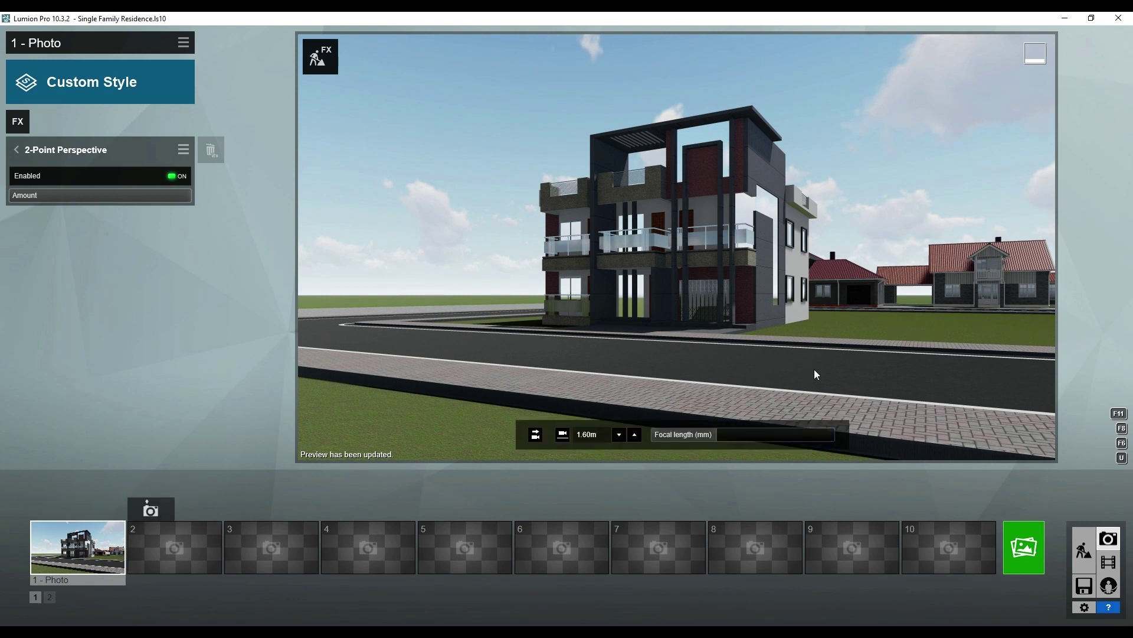
{"action": "left_click", "coordinate": [1089, 543]}
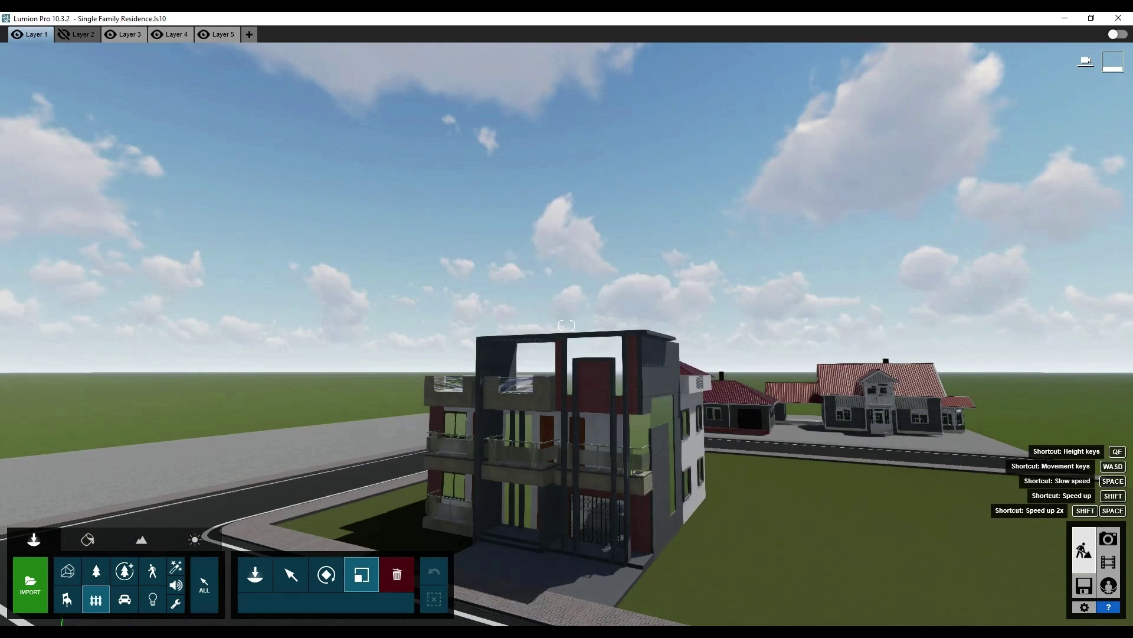
Shrink the right house slightly and select the left house.
{"action": "right_click_drag", "start_coordinate": [757, 323], "coordinate": [486, 358]}
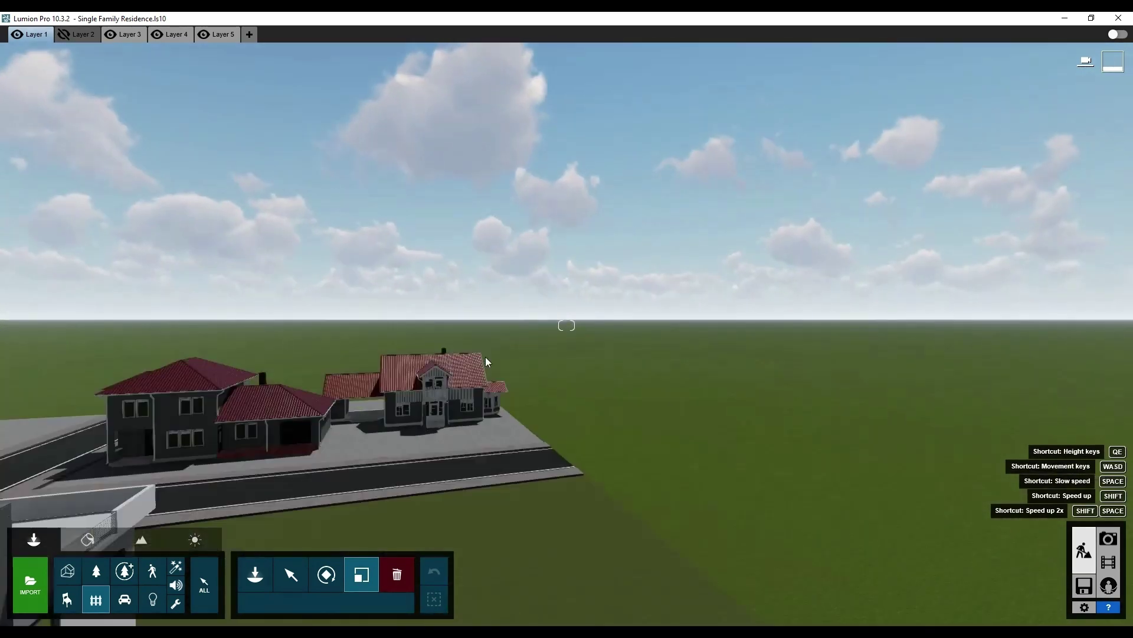
{"action": "scroll", "coordinate": [486, 357], "scroll_direction": "up", "scroll_amount": 3}
{"action": "right_click_drag", "start_coordinate": [450, 431], "coordinate": [344, 585]}
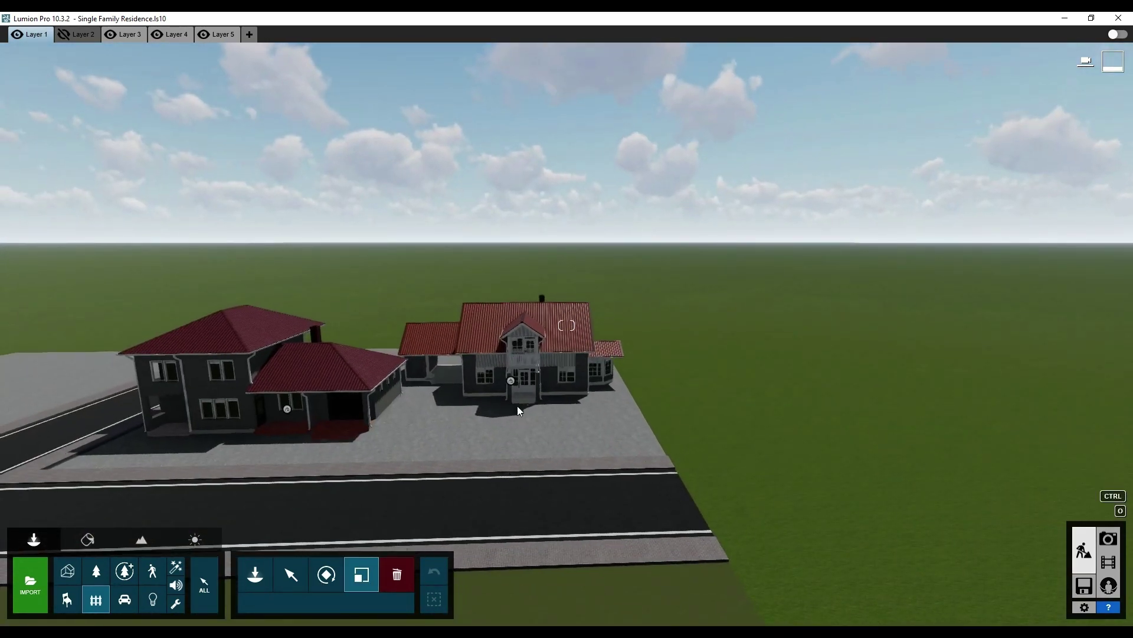
{"action": "left_click_drag", "start_coordinate": [512, 382], "coordinate": [513, 384]}
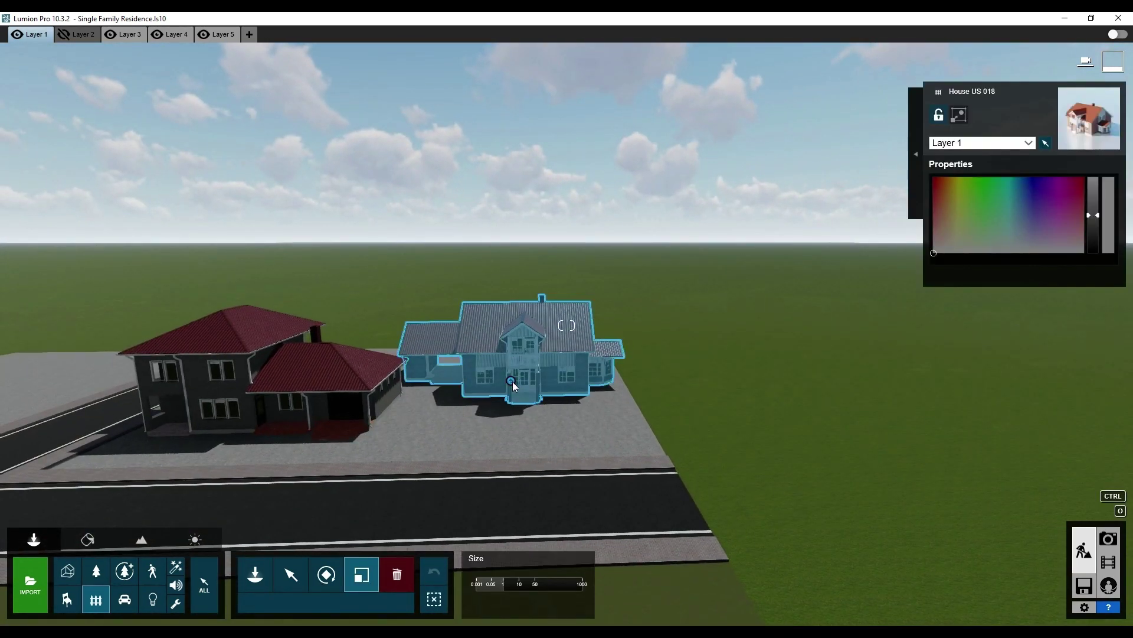
{"action": "left_click", "coordinate": [284, 414]}
{"action": "mouse_move", "coordinate": [285, 412]}
{"action": "right_mouse_down"}
{"action": "mouse_move", "coordinate": [445, 387]}
{"action": "mouse_move", "coordinate": [282, 586]}
{"action": "right_mouse_up"}
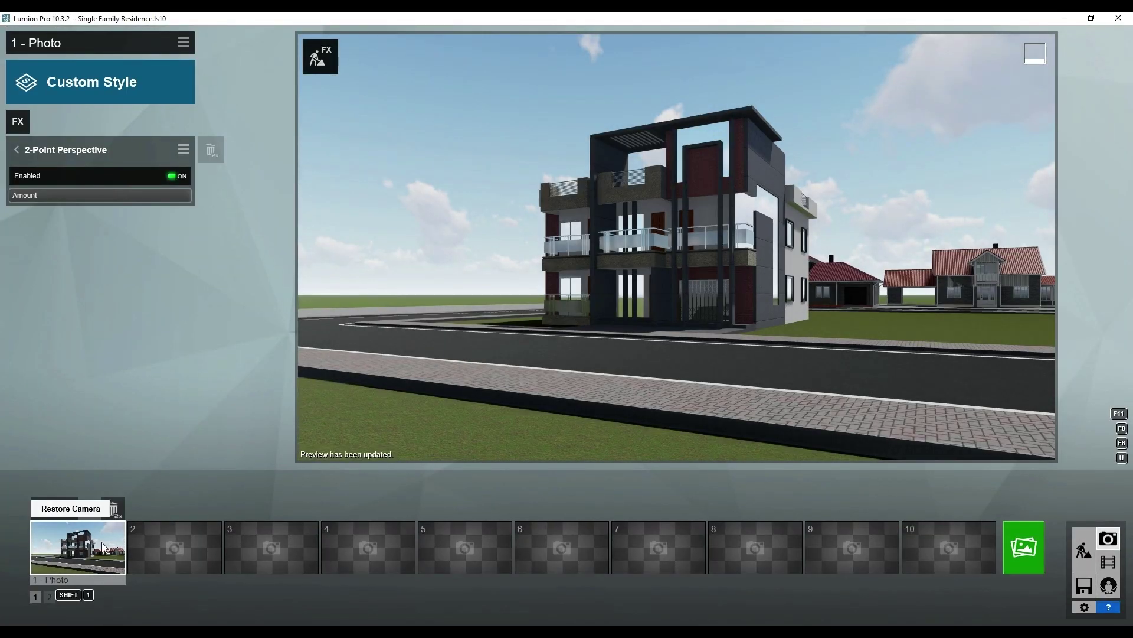
Pull the camera back and save the wider view as Photo 1.
{"action": "key", "text": "s"}
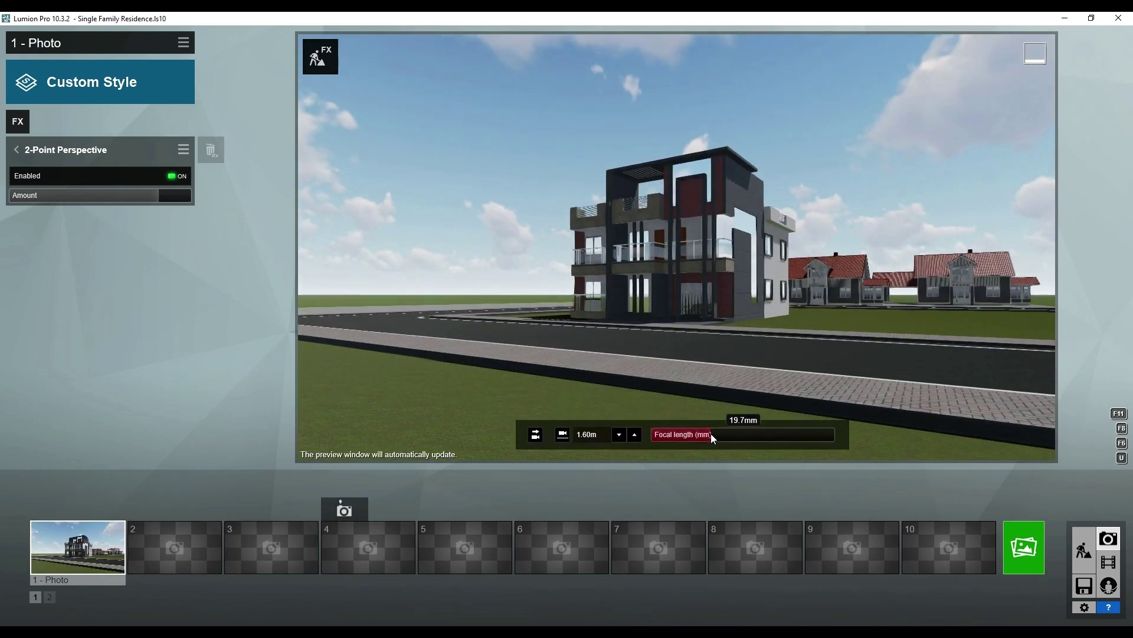
{"action": "key", "text": "s"}
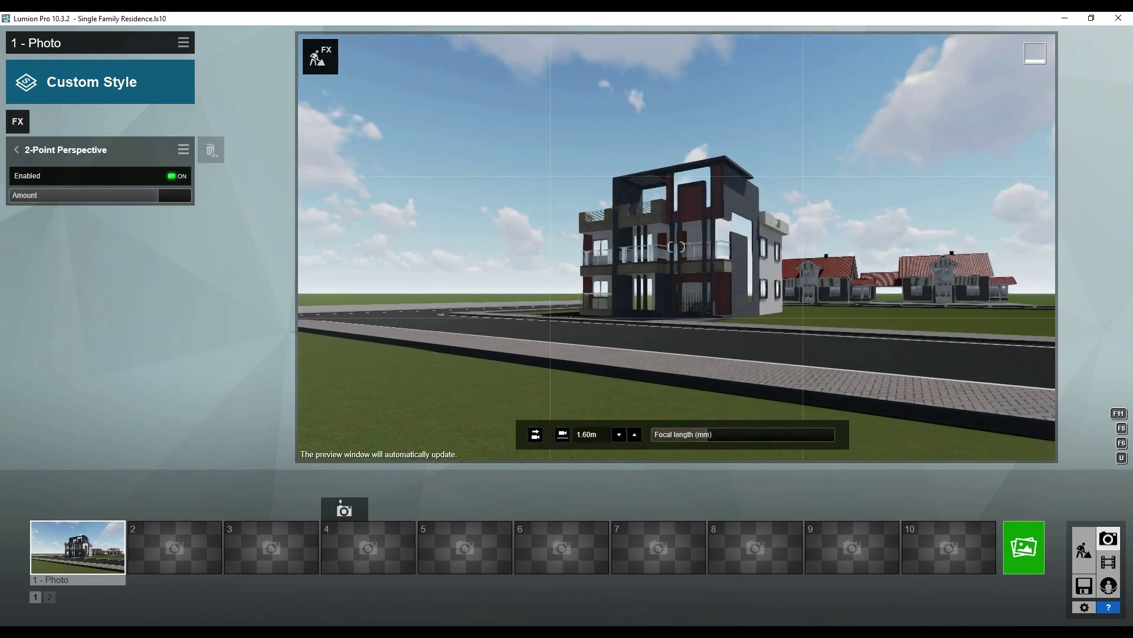
{"action": "left_click", "coordinate": [54, 509]}
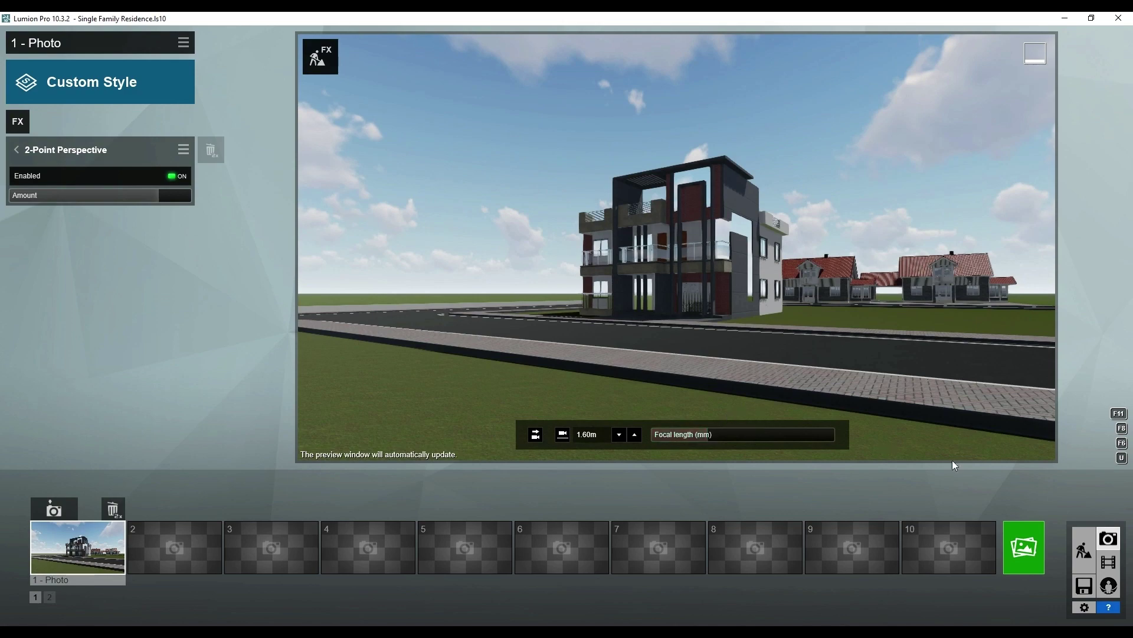
{"action": "left_click", "coordinate": [1084, 550]}
Place two library house models, including a red-roofed one, on the grey lot.
{"action": "key", "text": "w"}
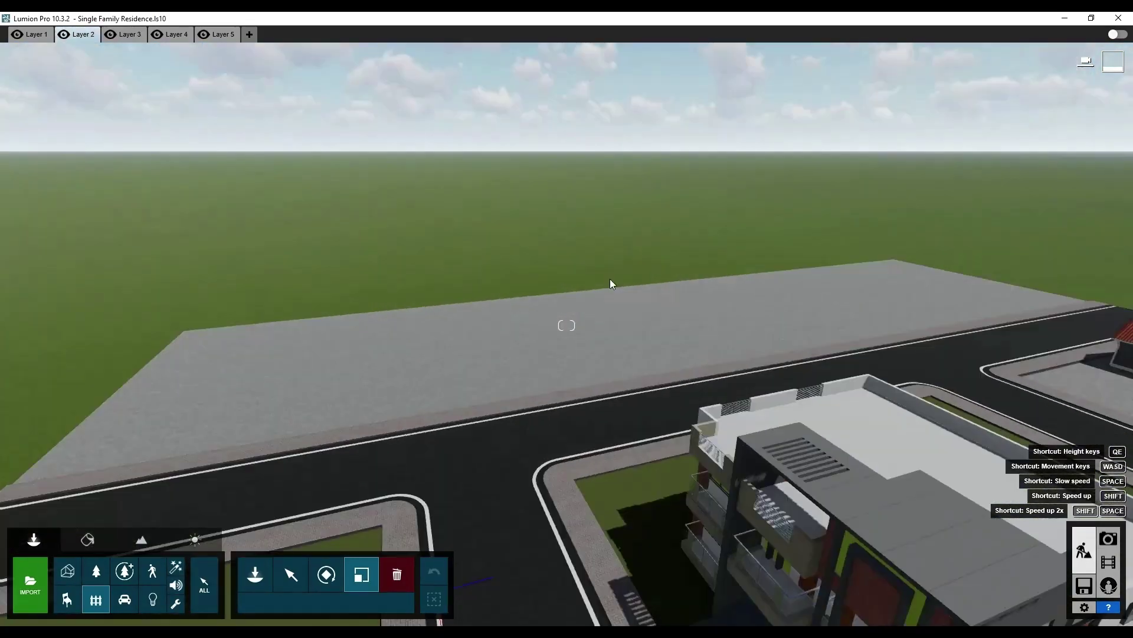
{"action": "right_click_drag", "start_coordinate": [522, 299], "coordinate": [602, 458]}
{"action": "left_click", "coordinate": [94, 599]}
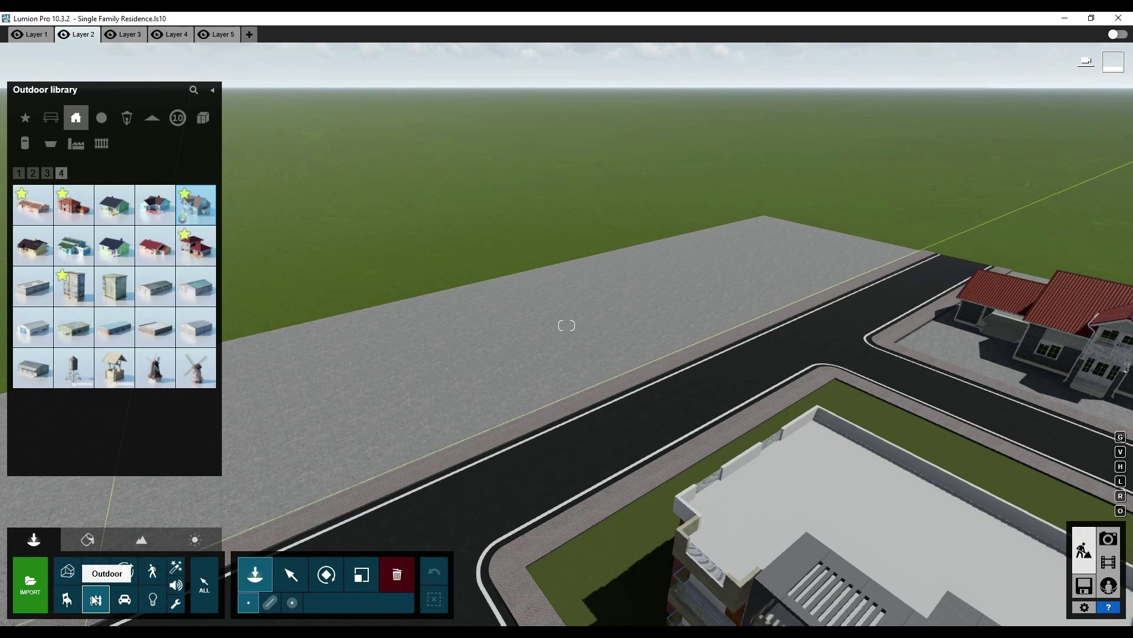
{"action": "left_click", "coordinate": [114, 246]}
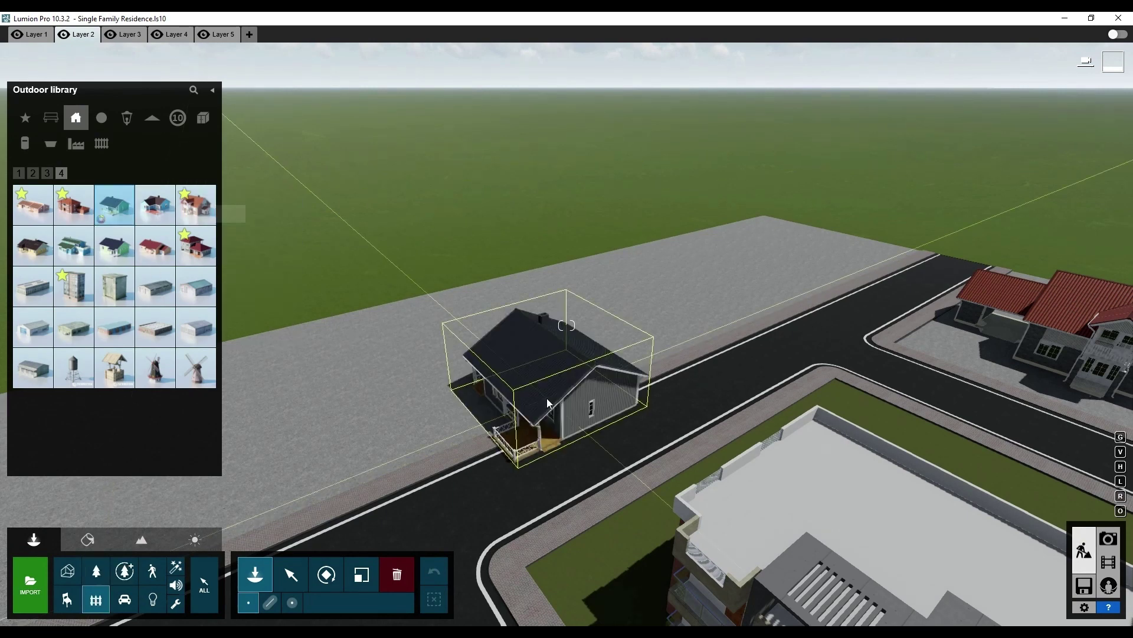
{"action": "left_click", "coordinate": [433, 392]}
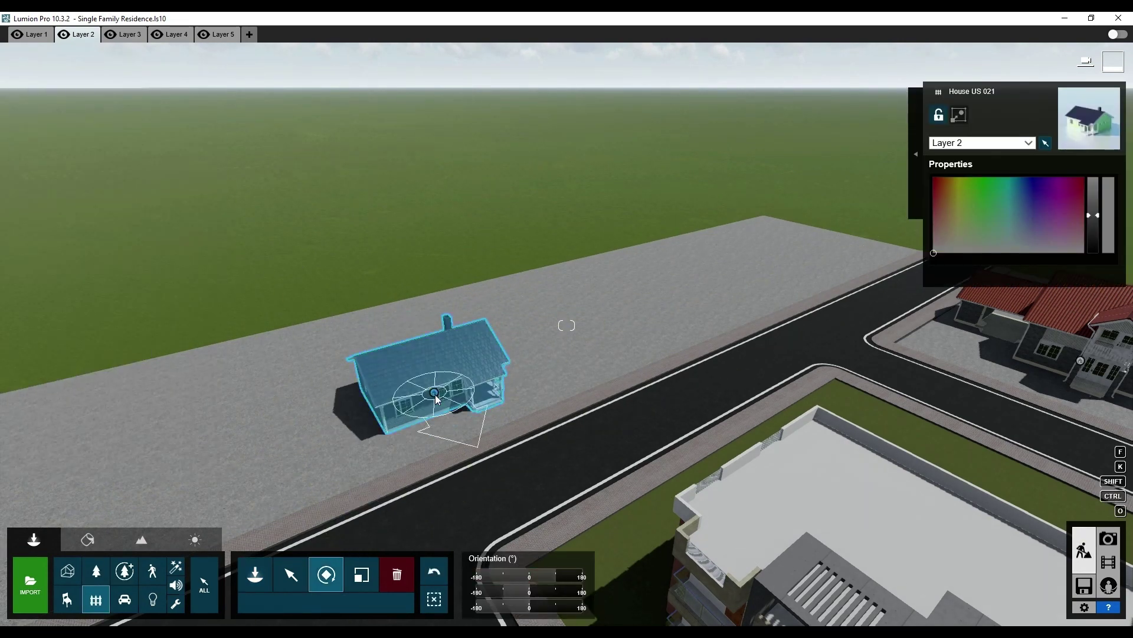
{"action": "left_click", "coordinate": [237, 365]}
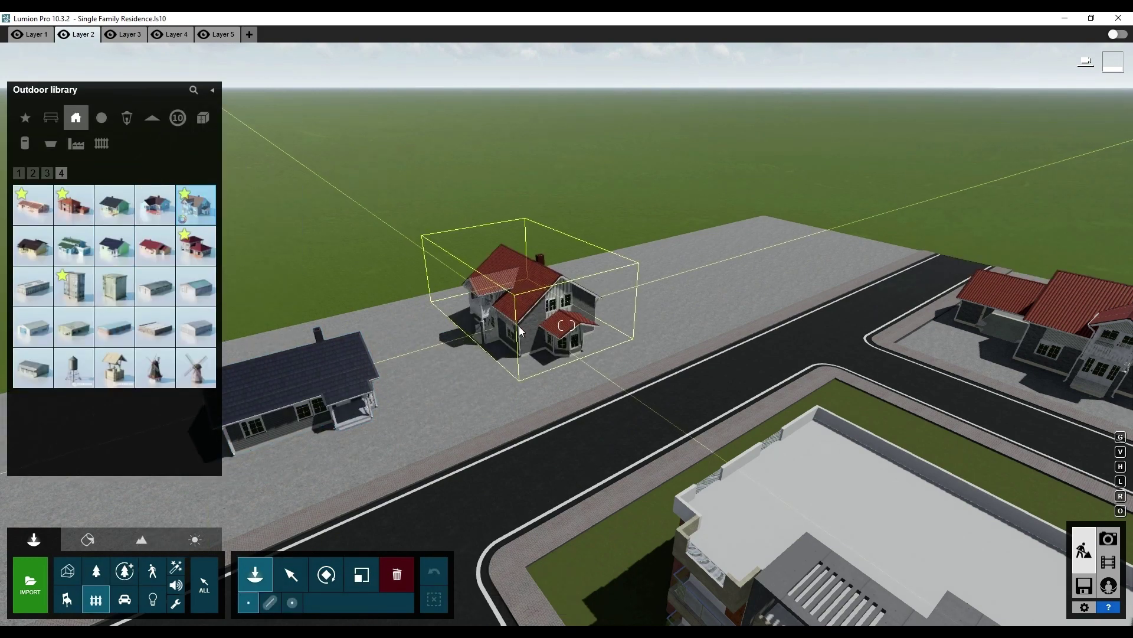
{"action": "left_click", "coordinate": [521, 330]}
Rotate the houses to face the street and add another favourite house model.
{"action": "left_click", "coordinate": [327, 573]}
{"action": "left_click", "coordinate": [559, 576]}
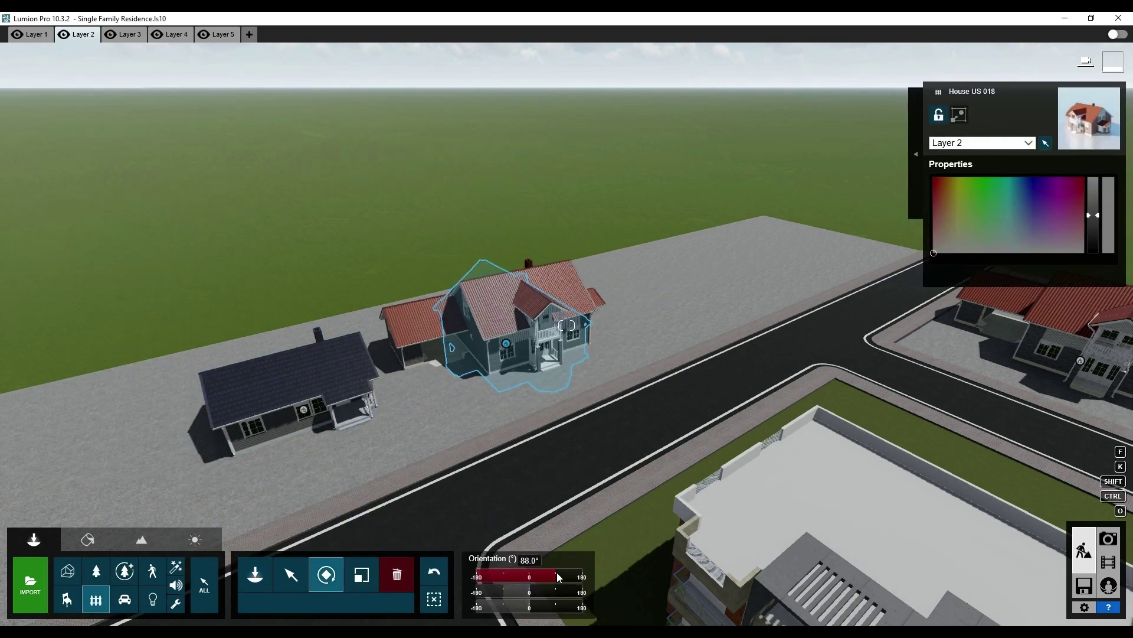
{"action": "left_click", "coordinate": [301, 409]}
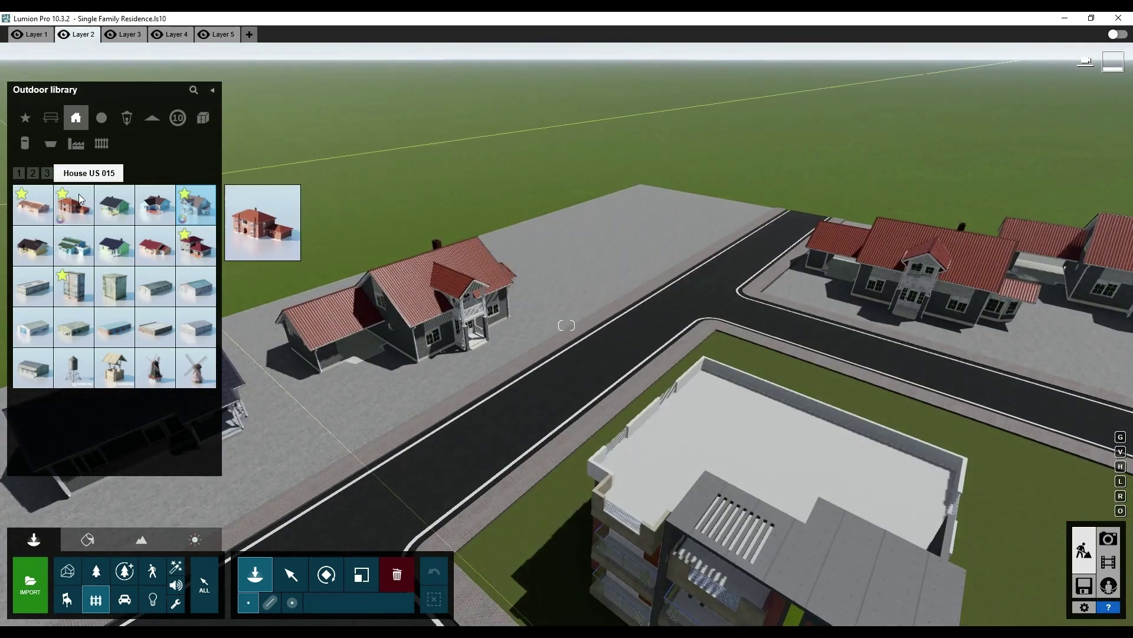
{"action": "left_click", "coordinate": [24, 117]}
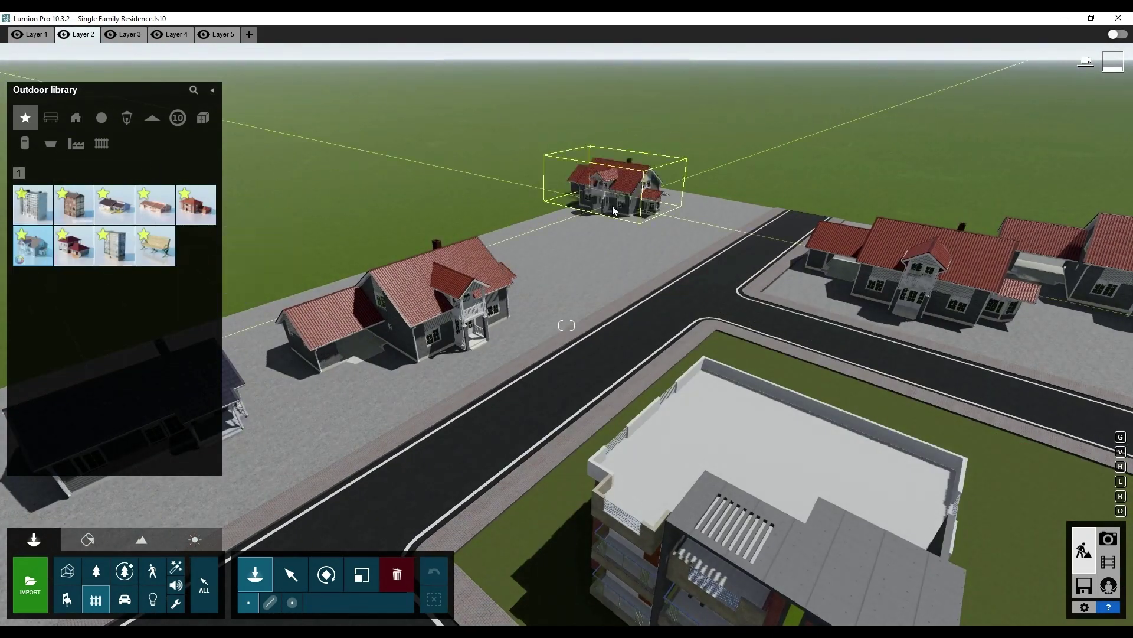
{"action": "left_click", "coordinate": [330, 576]}
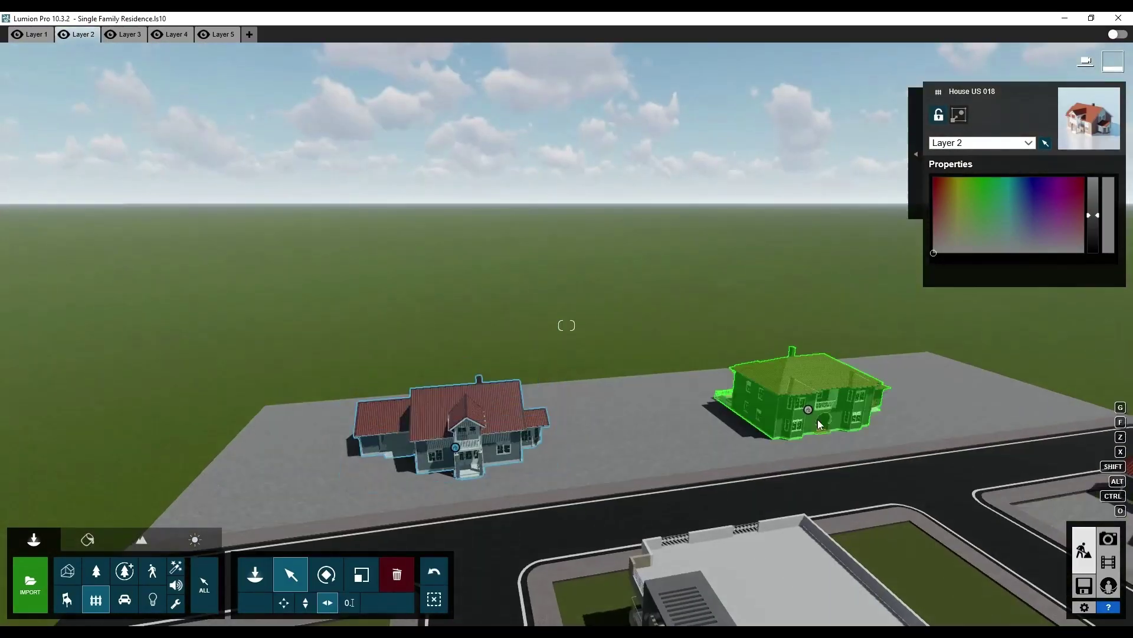
{"action": "left_click", "coordinate": [776, 465]}
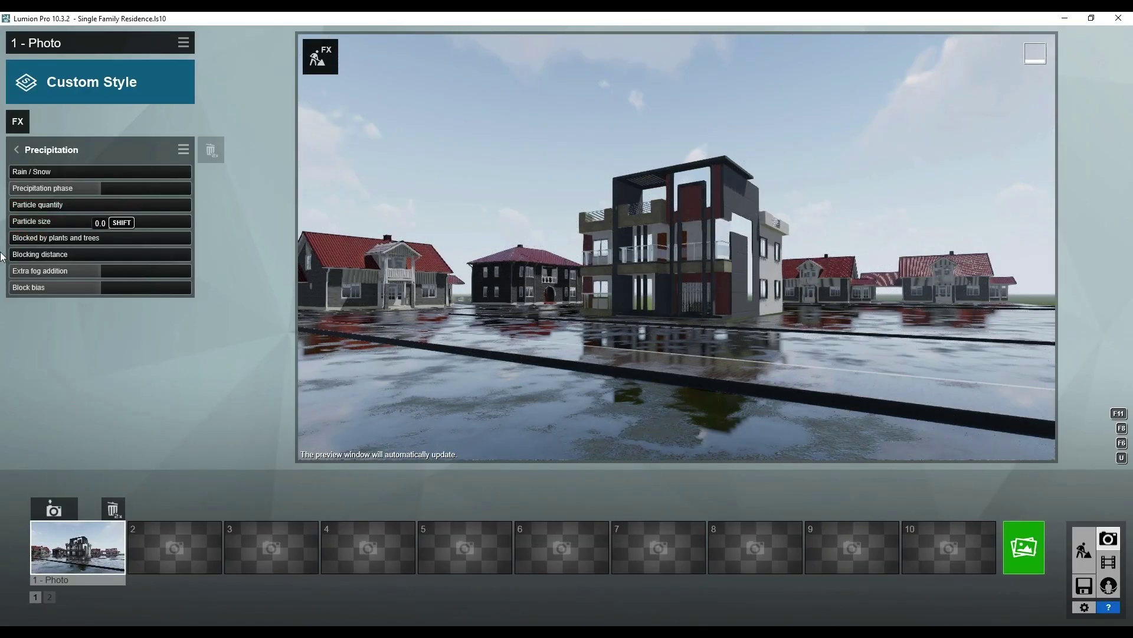
Finish Photo 1's precipitation wetness, then lower the camera and re-save the view to Photo 1.
{"action": "mouse_move", "coordinate": [124, 188]}
{"action": "left_mouse_down"}
{"action": "mouse_move", "coordinate": [164, 190]}
{"action": "mouse_move", "coordinate": [150, 191]}
{"action": "left_mouse_up"}
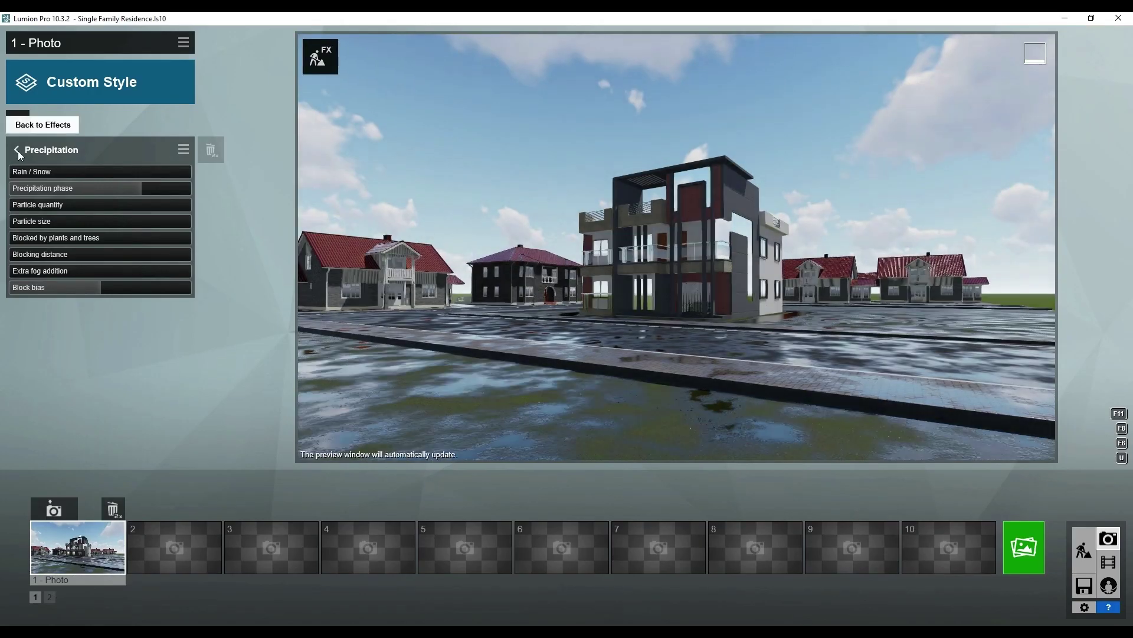
{"action": "left_click", "coordinate": [16, 150]}
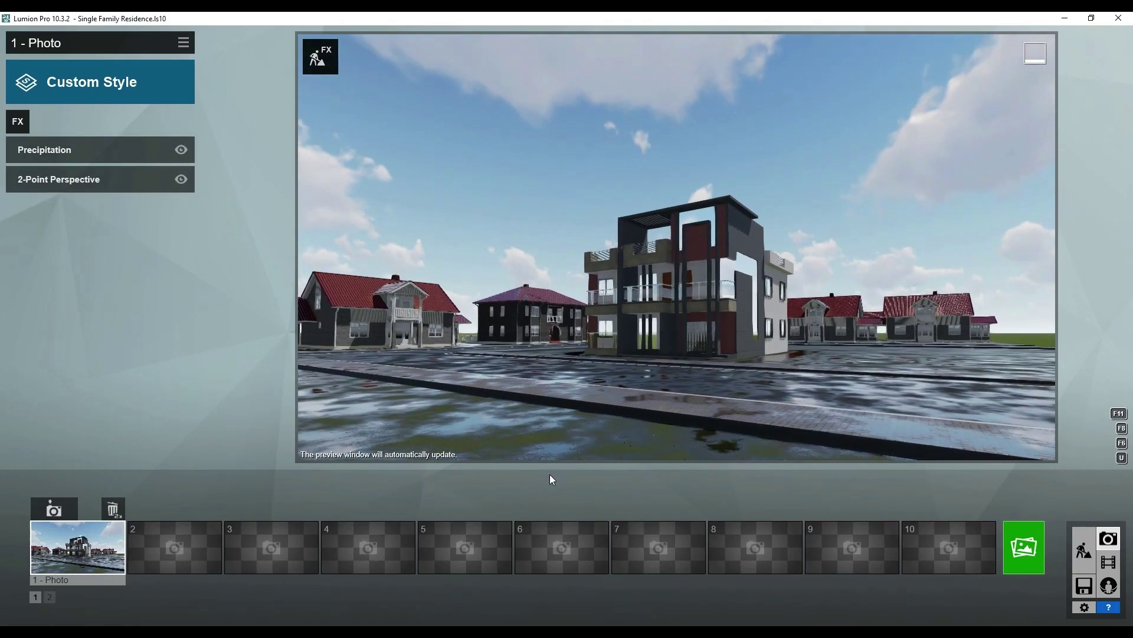
{"action": "right_click_drag", "start_coordinate": [550, 455], "coordinate": [550, 379]}
{"action": "left_click", "coordinate": [619, 434]}
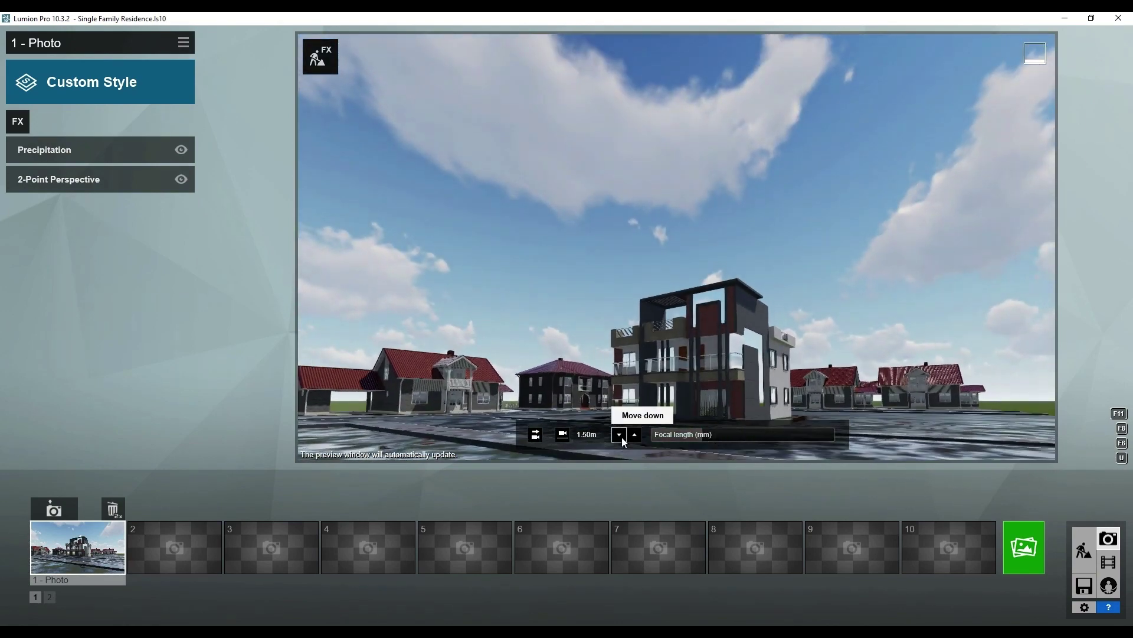
{"action": "left_click", "coordinate": [46, 516]}
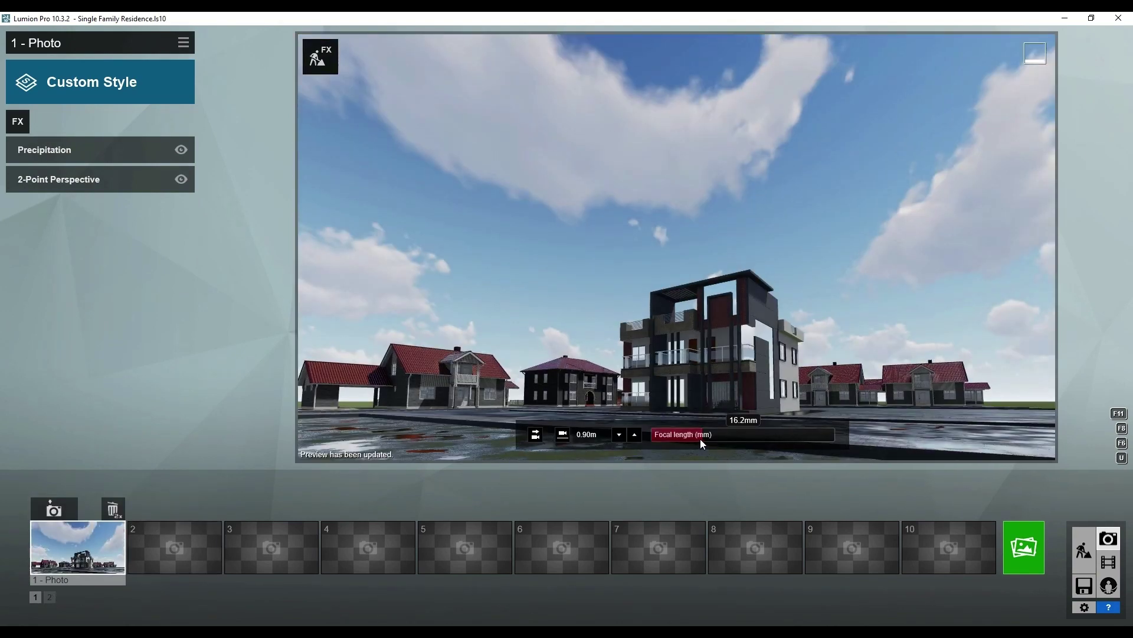
{"action": "right_click_drag", "start_coordinate": [517, 450], "coordinate": [649, 395]}
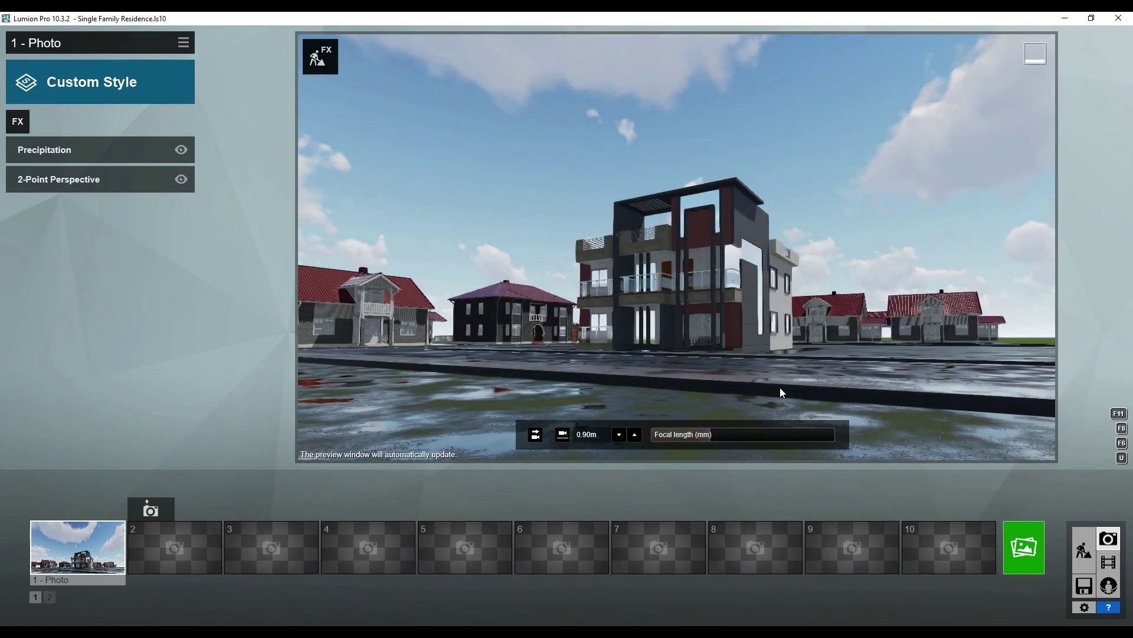
{"action": "left_click", "coordinate": [55, 510]}
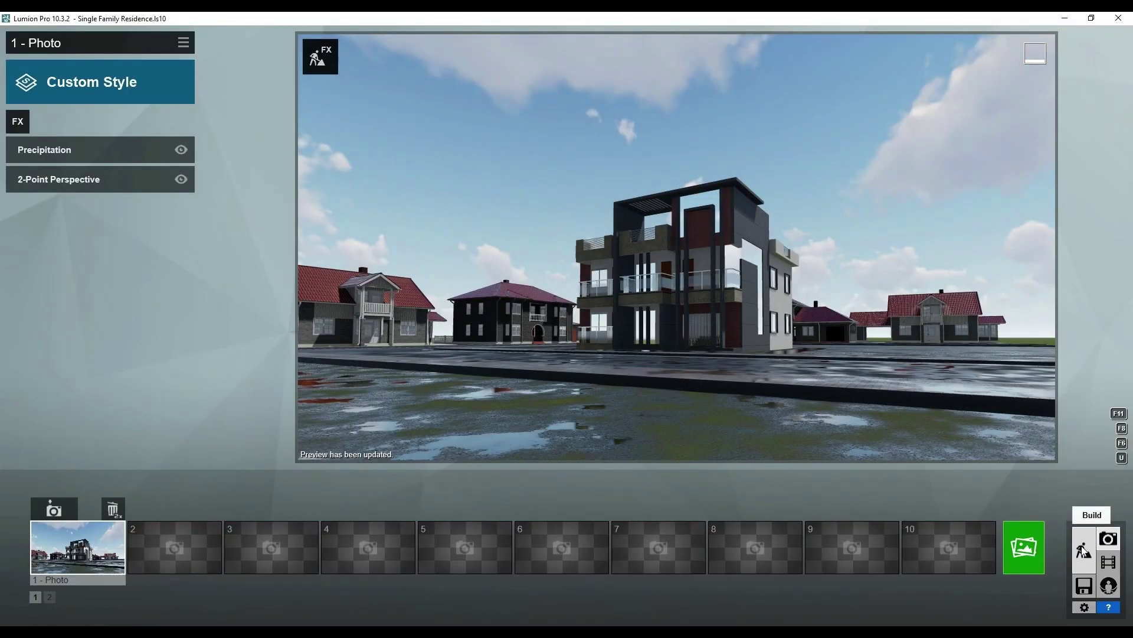
Create Photo 2 from the current view, levelled and widened with a shorter focal length.
{"action": "right_click_drag", "start_coordinate": [676, 259], "coordinate": [676, 247]}
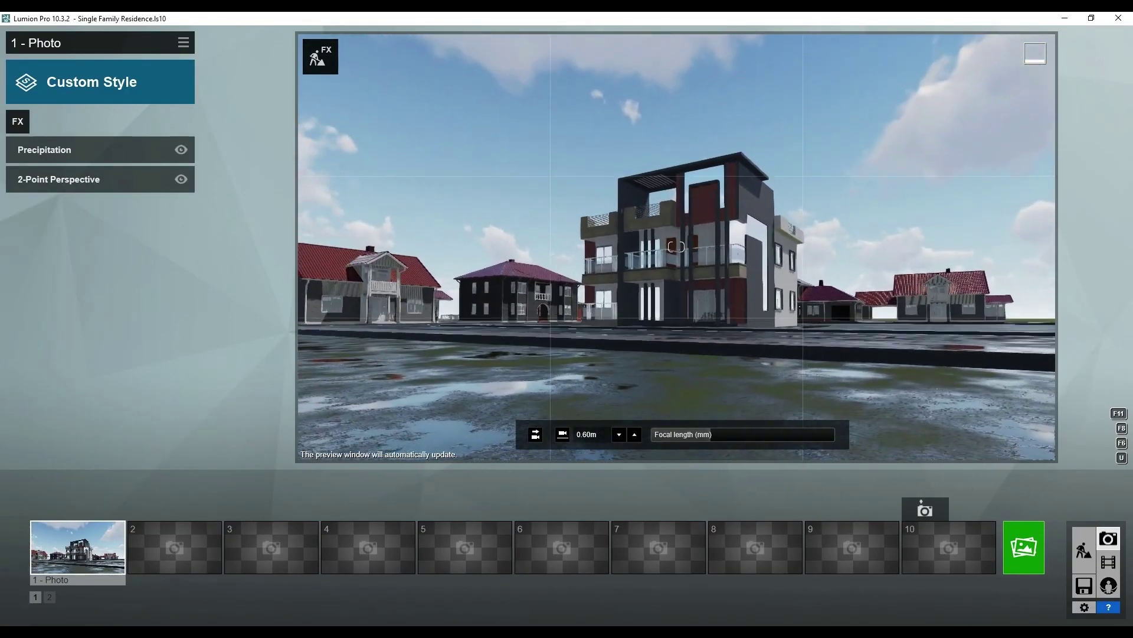
{"action": "left_click", "coordinate": [174, 547]}
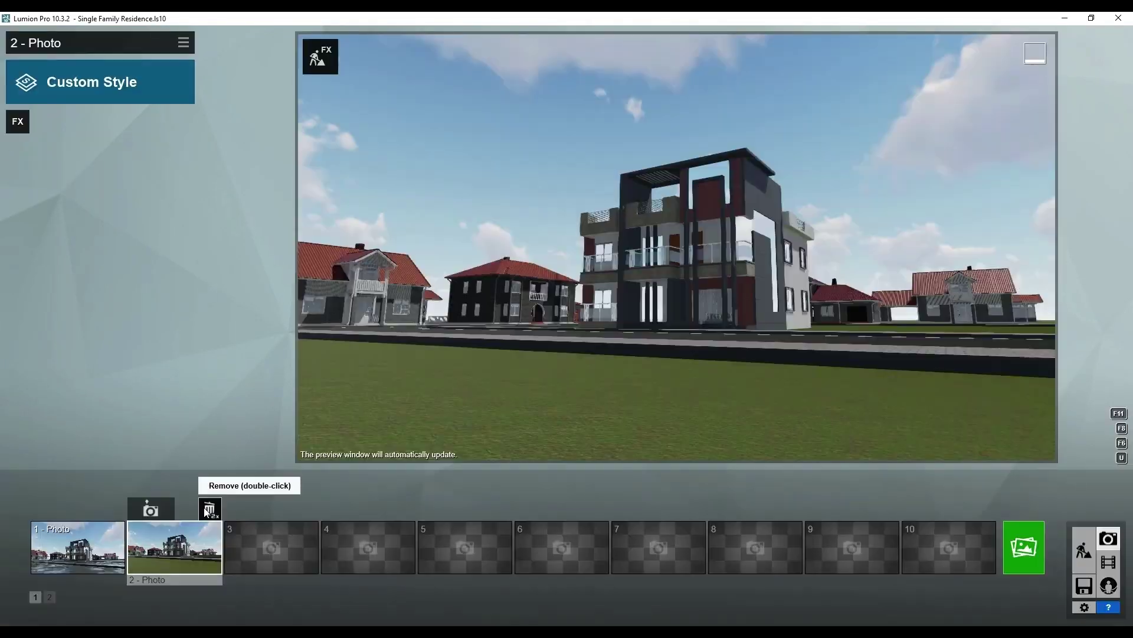
{"action": "mouse_move", "coordinate": [675, 248]}
{"action": "left_click", "coordinate": [534, 437]}
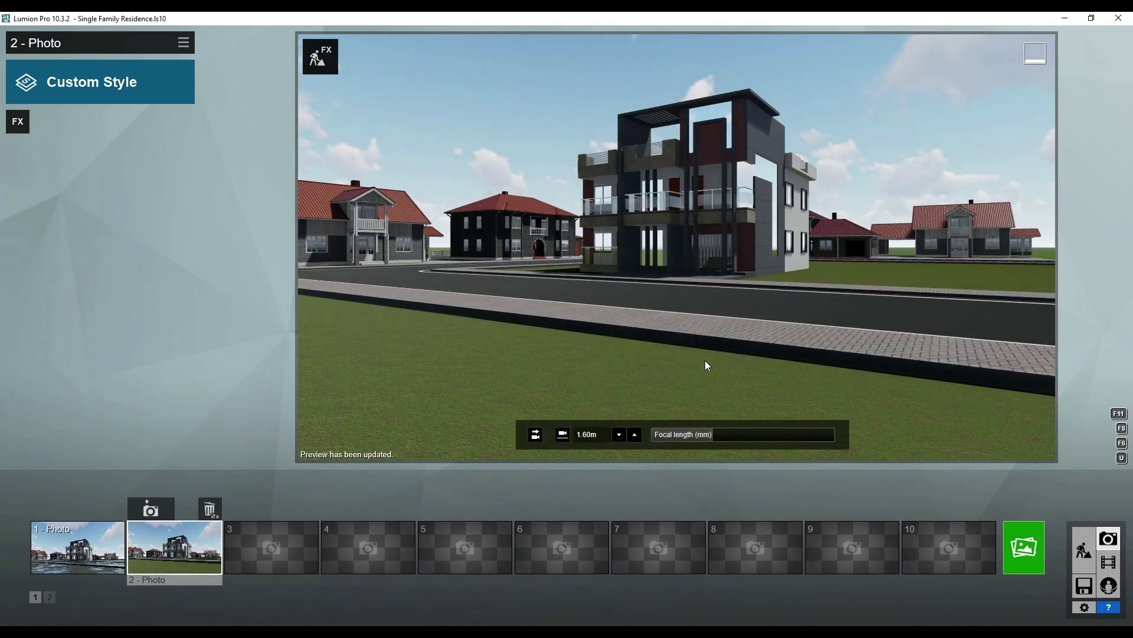
{"action": "left_click", "coordinate": [705, 434]}
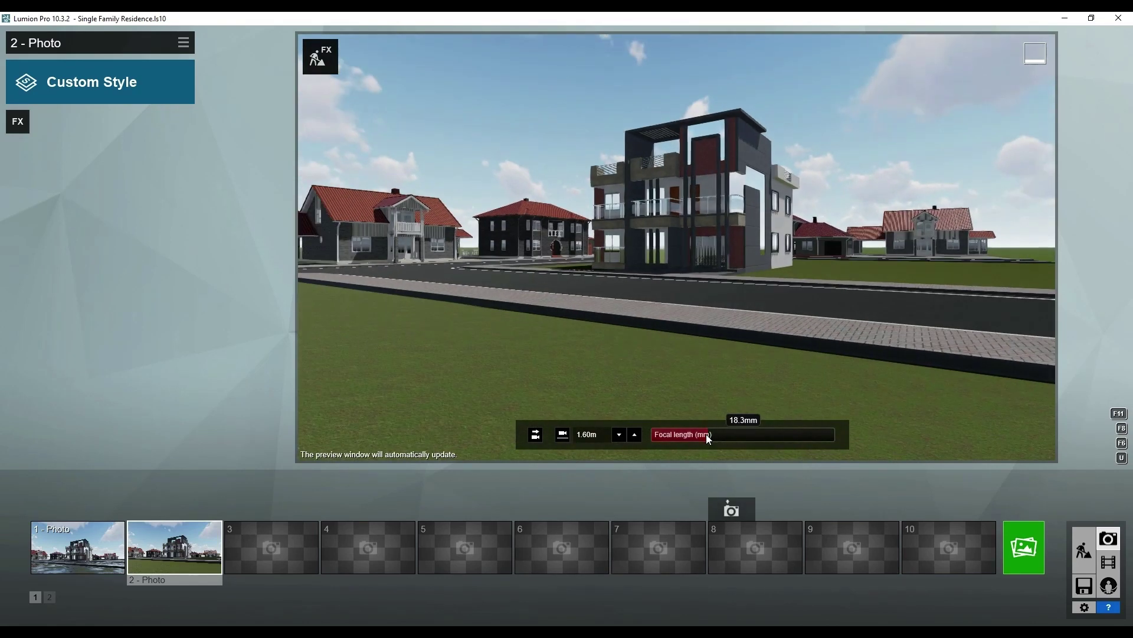
Add 2-Point Perspective and Precipitation effects to Photo 2 and adjust its wetness.
{"action": "left_click", "coordinate": [18, 121]}
{"action": "left_click", "coordinate": [413, 239]}
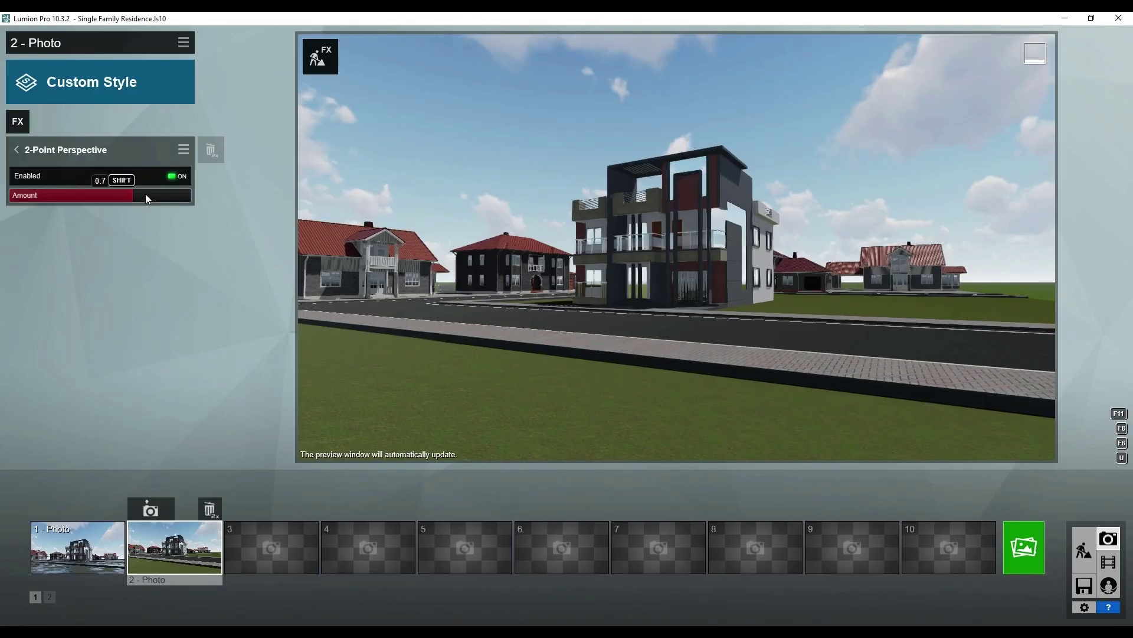
{"action": "left_click", "coordinate": [25, 131]}
{"action": "left_click", "coordinate": [765, 190]}
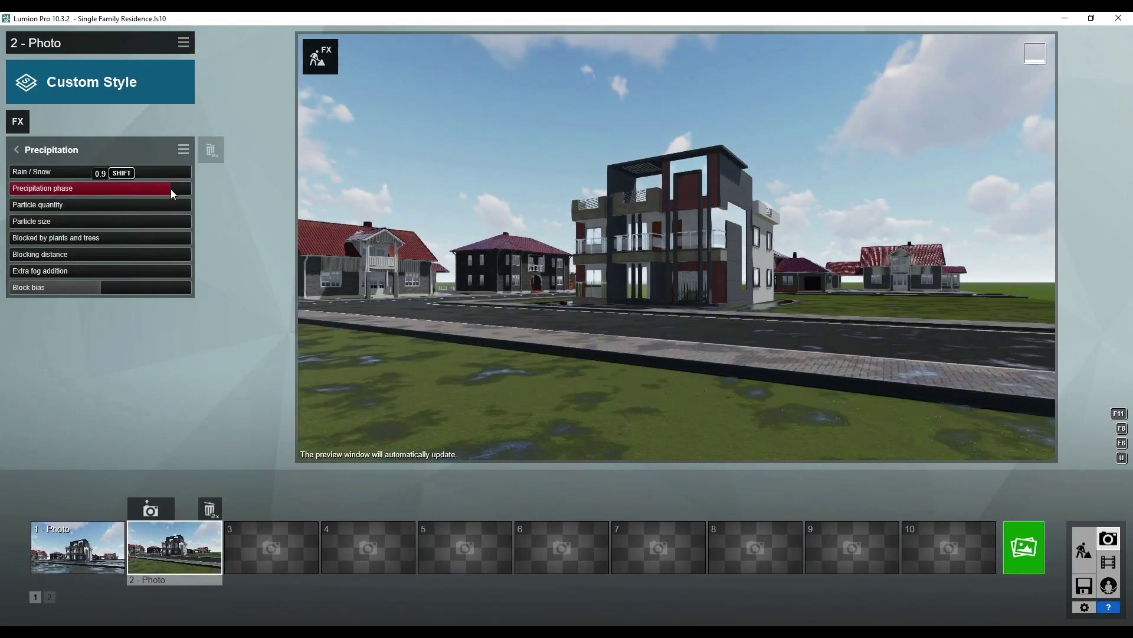
{"action": "left_click_drag", "start_coordinate": [171, 189], "coordinate": [138, 190]}
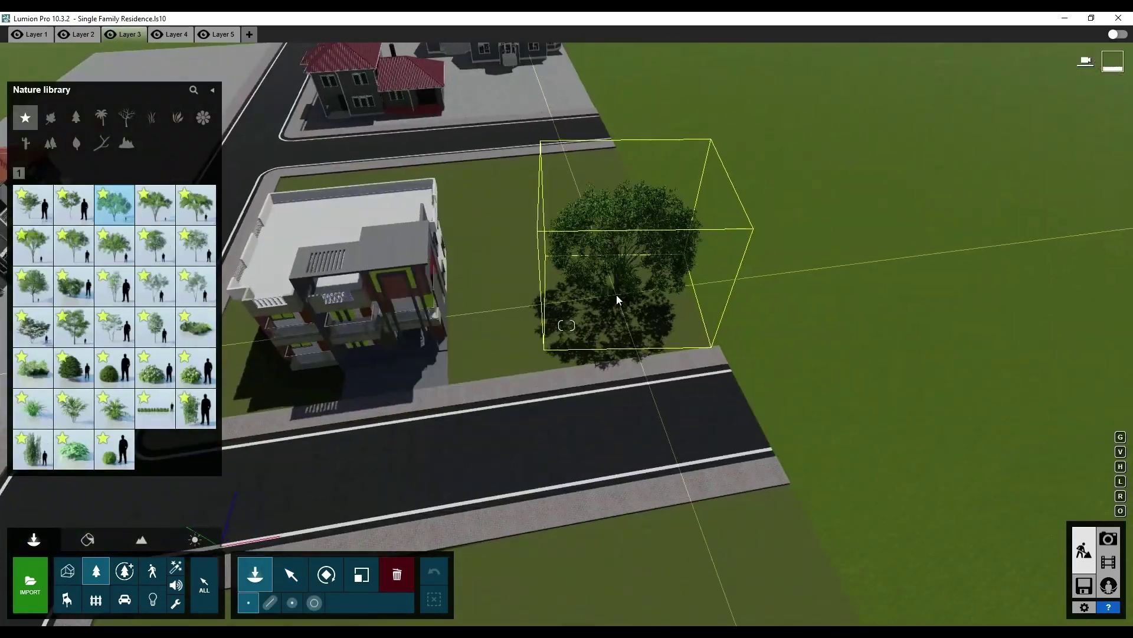
{"action": "right_click_drag", "start_coordinate": [596, 214], "coordinate": [529, 256]}
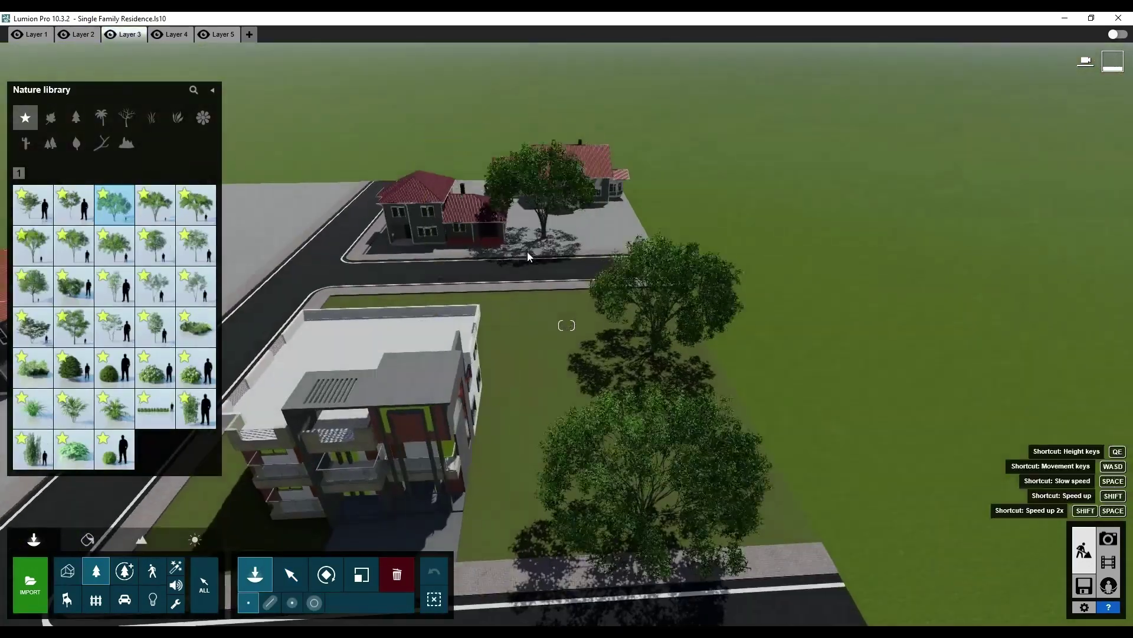
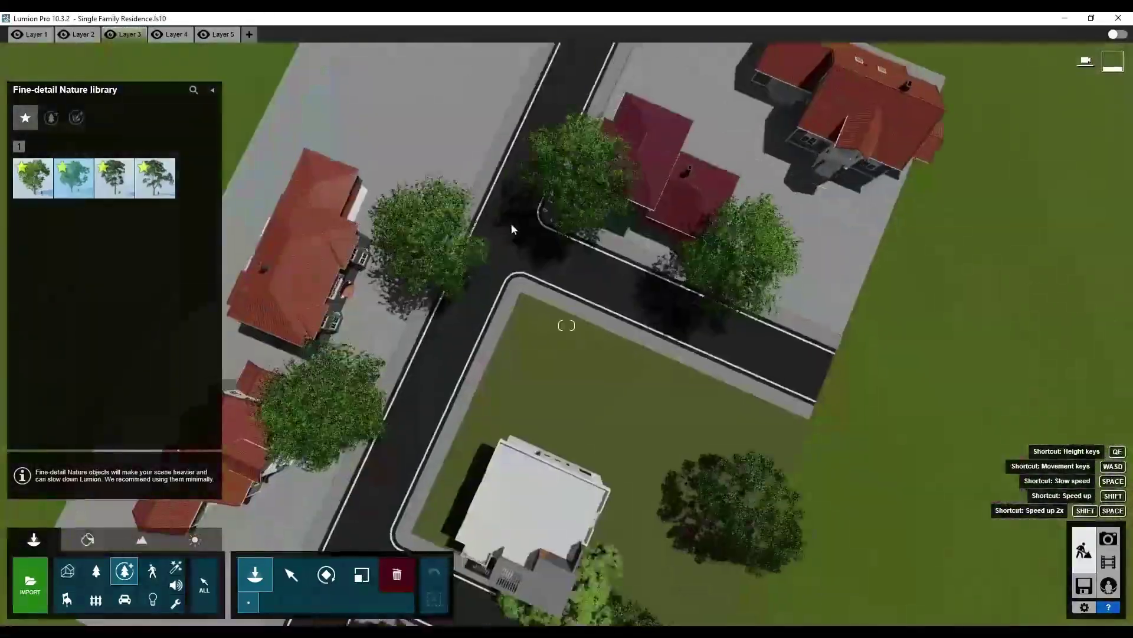
Choose the BigLeaf Maple from the Nature library and finish mass-placing the hedge row.
{"action": "left_click", "coordinate": [291, 573]}
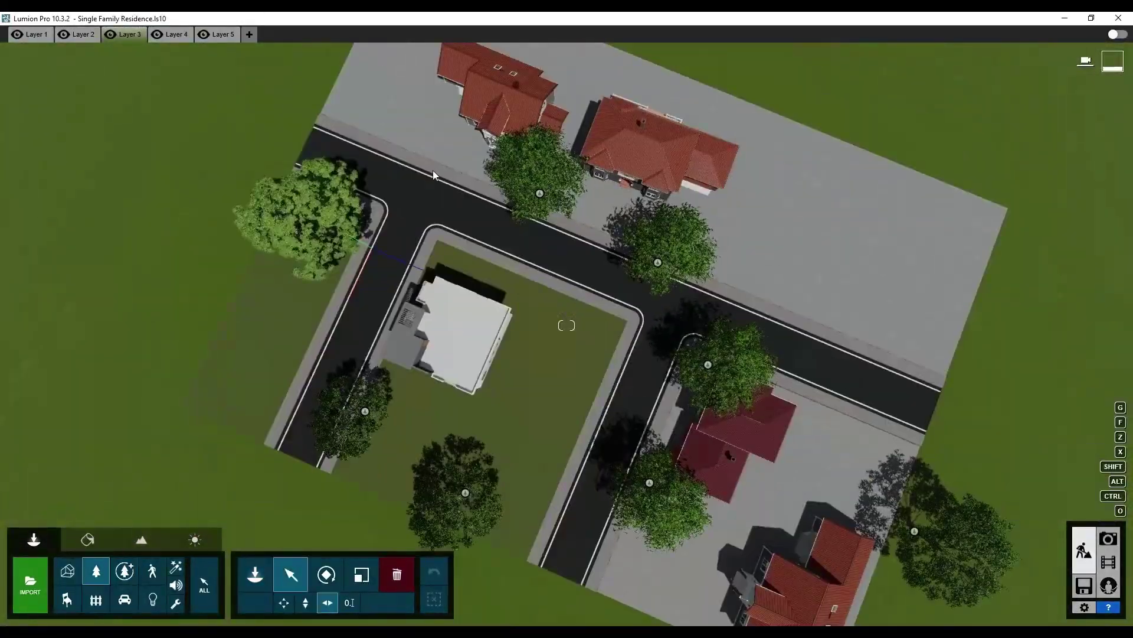
{"action": "left_click", "coordinate": [124, 571]}
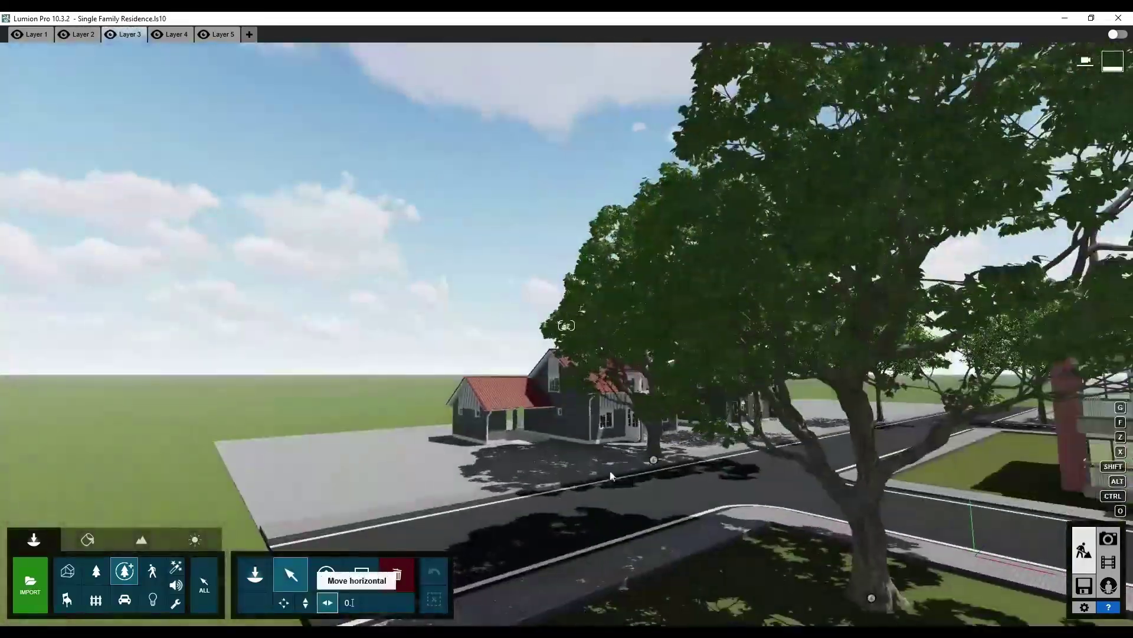
{"action": "left_click", "coordinate": [662, 467]}
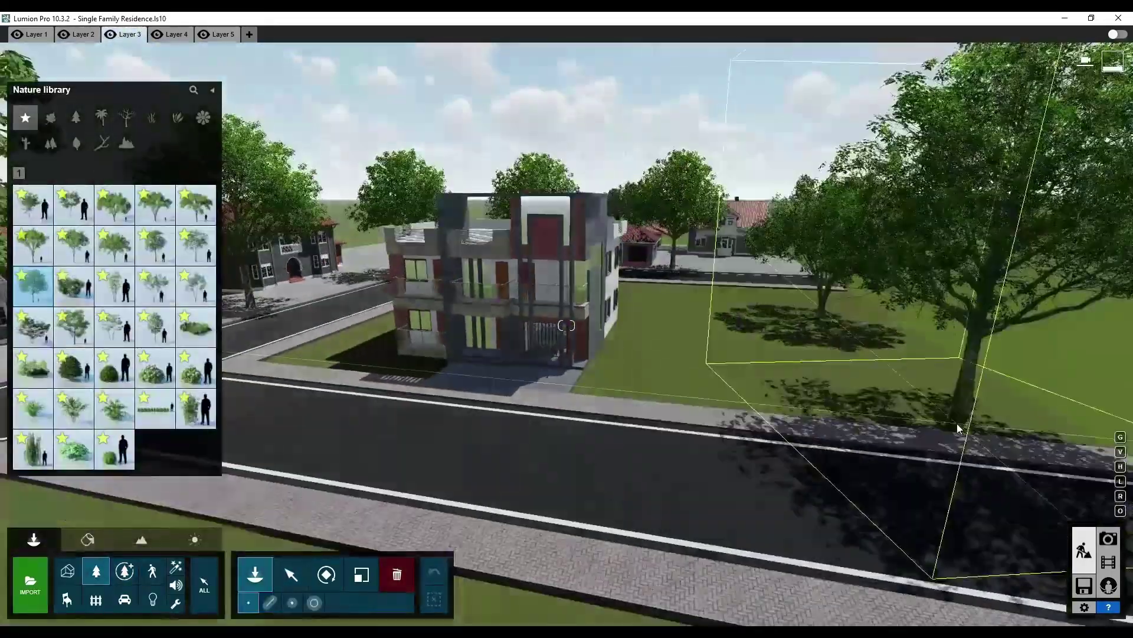
{"action": "left_click", "coordinate": [195, 204]}
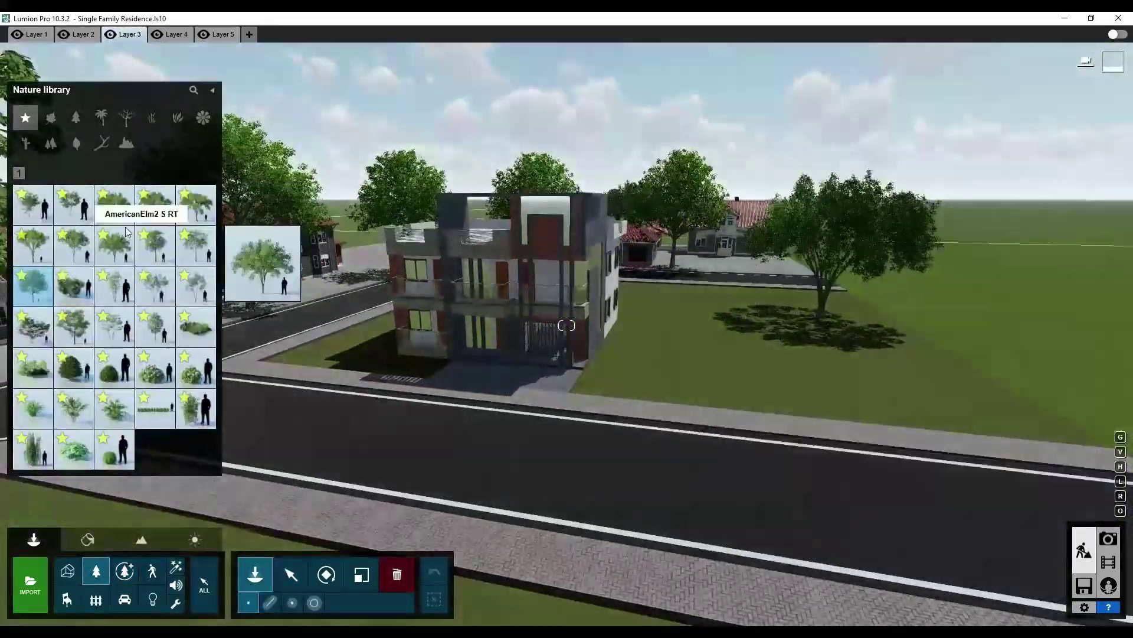
{"action": "left_click", "coordinate": [37, 298]}
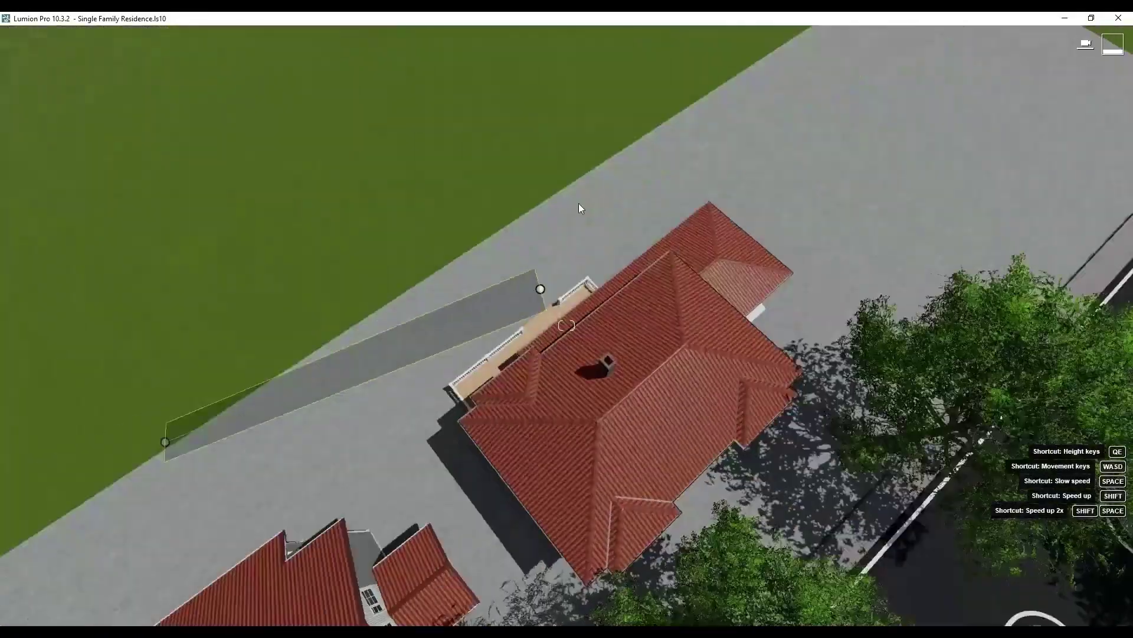
{"action": "key", "text": "Return"}
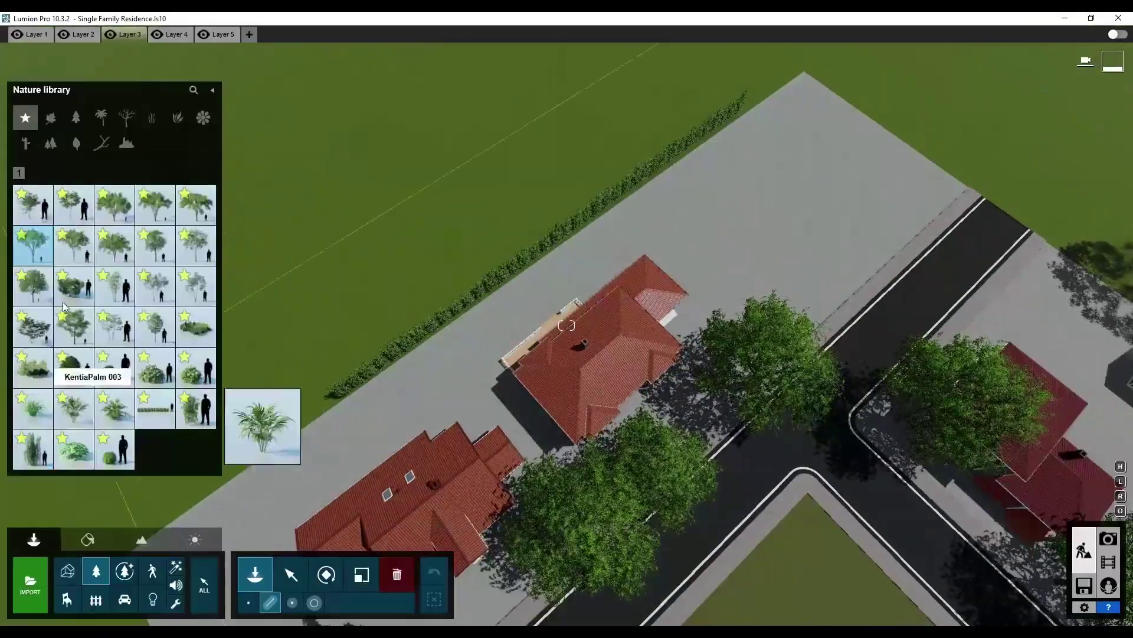
Plant several more trees on the lawn beside the hedge and the road.
{"action": "left_click", "coordinate": [65, 308]}
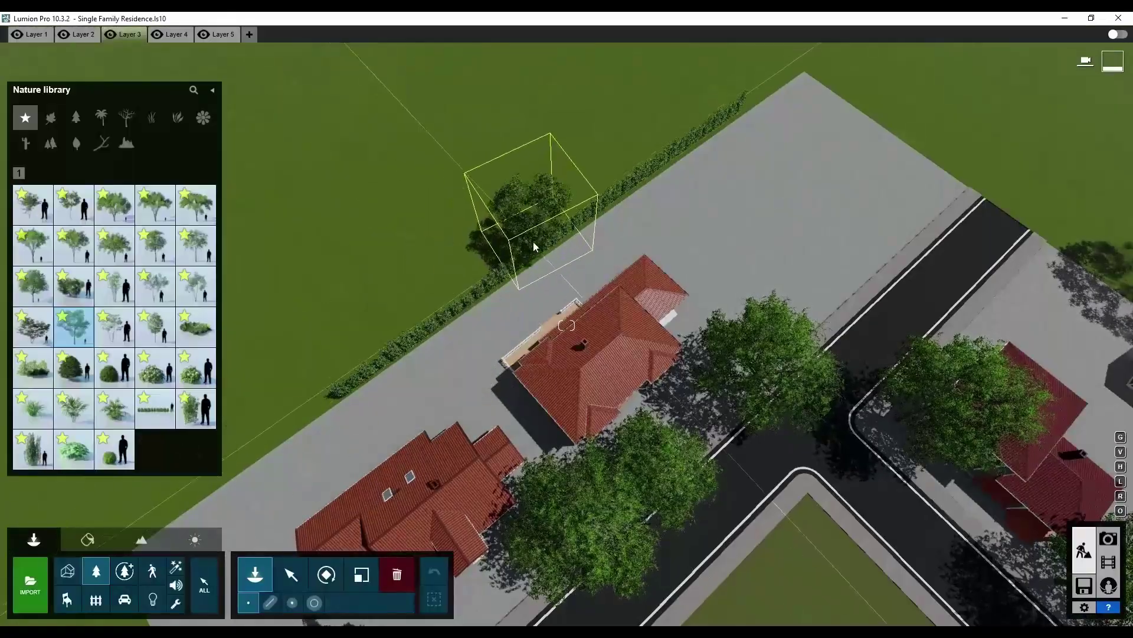
{"action": "left_click", "coordinate": [534, 246]}
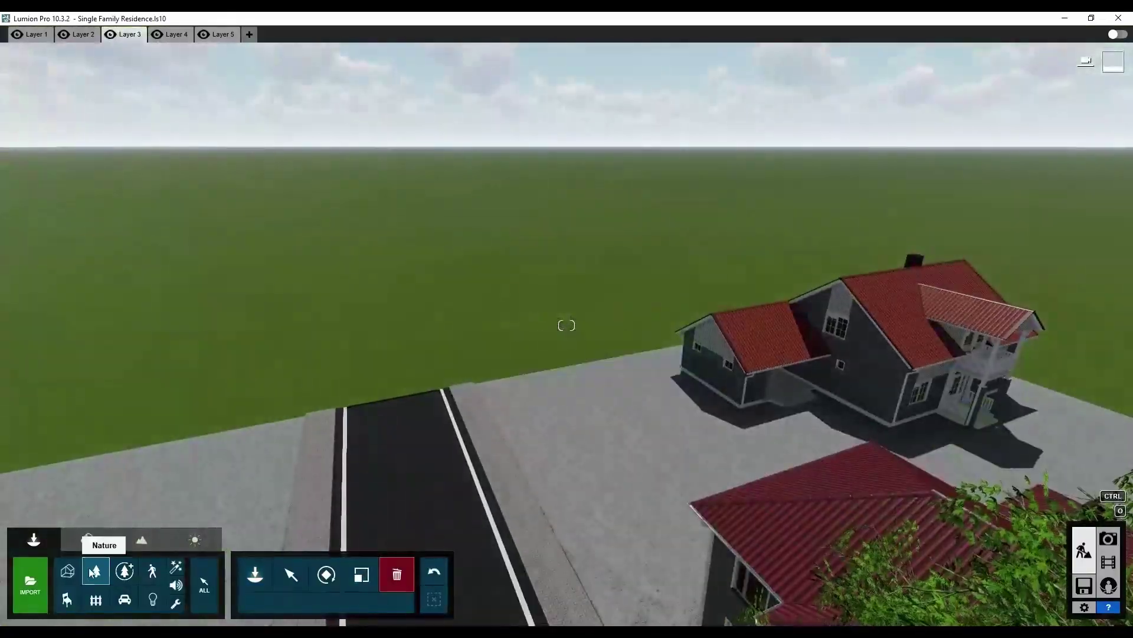
{"action": "left_click", "coordinate": [92, 571]}
{"action": "left_click", "coordinate": [73, 204]}
{"action": "left_click", "coordinate": [655, 349]}
{"action": "left_click", "coordinate": [496, 369]}
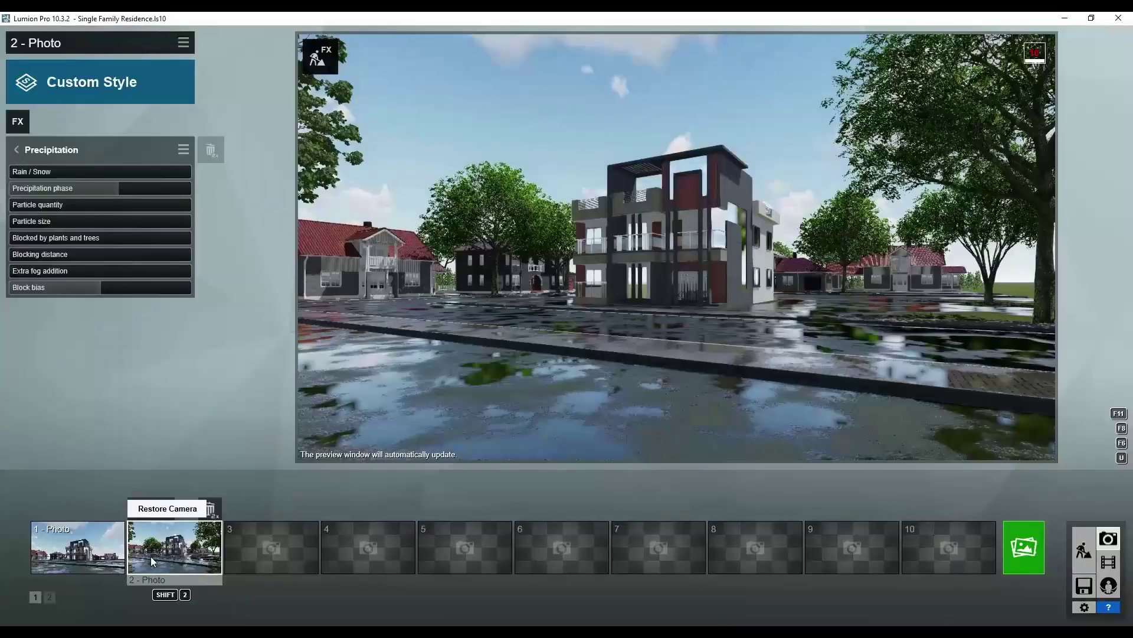
Shift the tree behind the hedge left and place a new tree from the Nature library.
{"action": "left_click", "coordinate": [1085, 552]}
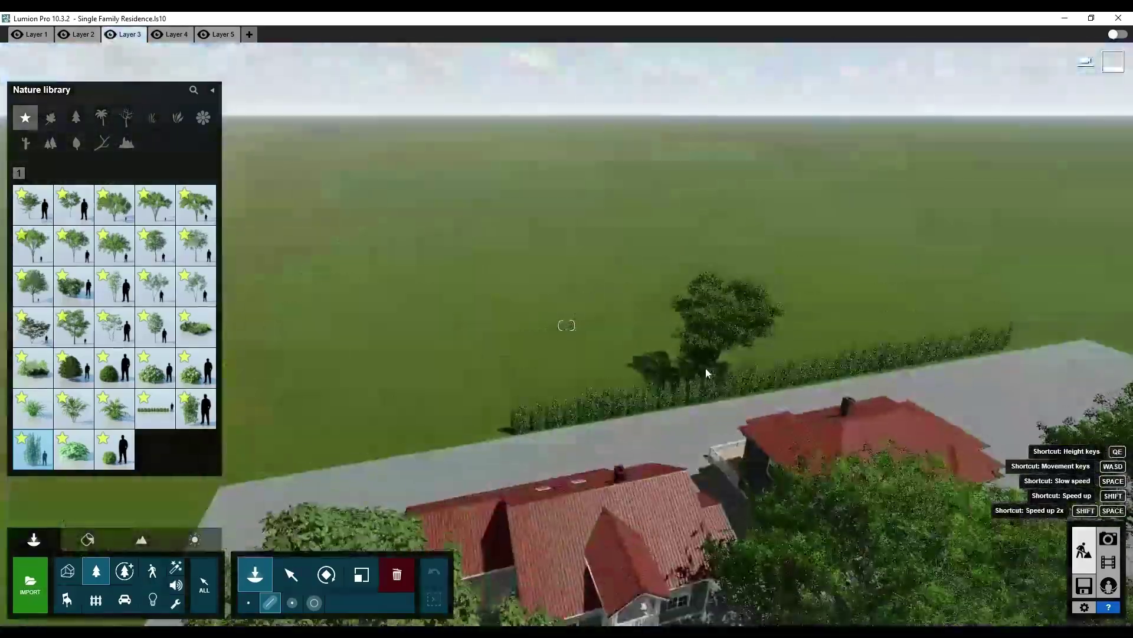
{"action": "left_click", "coordinate": [291, 574]}
{"action": "left_click_drag", "start_coordinate": [711, 354], "coordinate": [664, 354]}
{"action": "left_click", "coordinate": [97, 571]}
{"action": "left_click", "coordinate": [32, 286]}
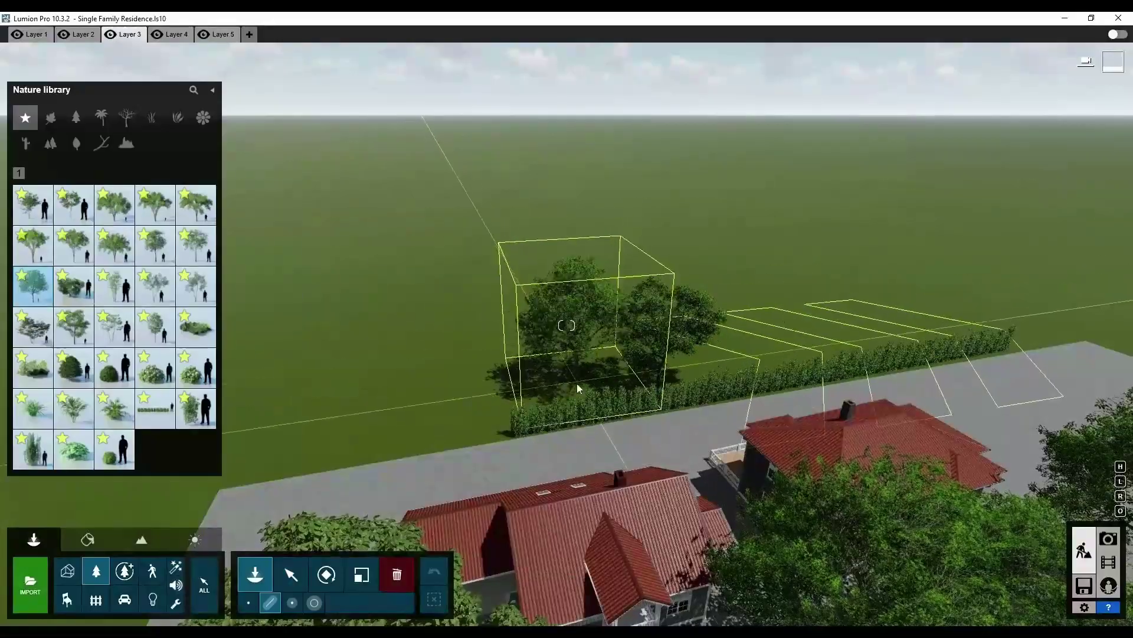
{"action": "left_click", "coordinate": [561, 391]}
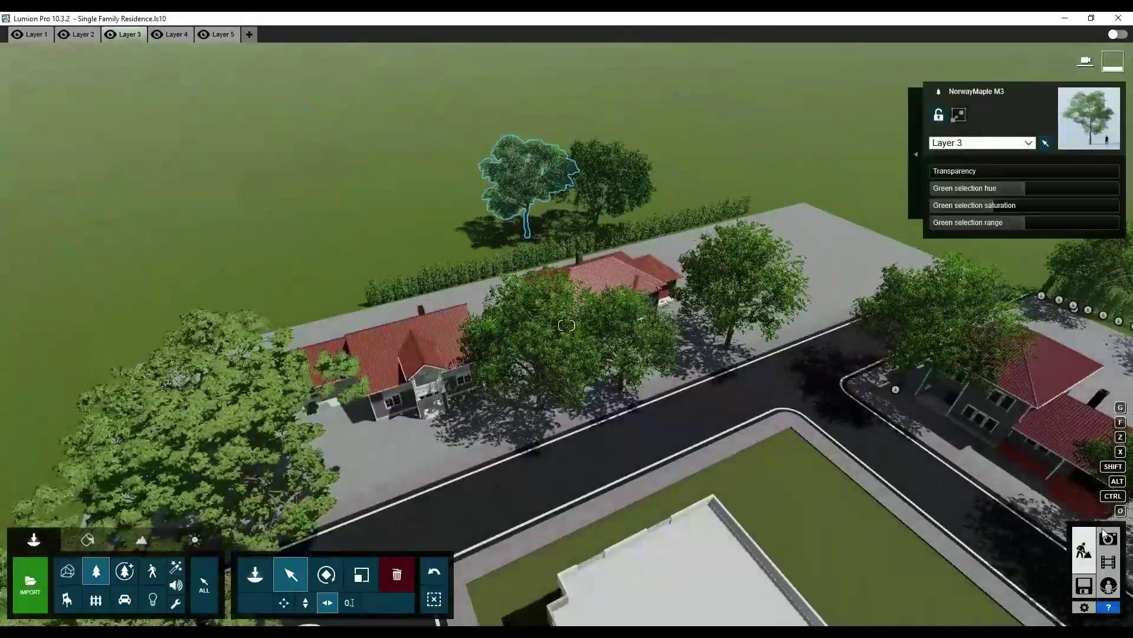
Scale the tall BigLeaf Maple by the street, then bring up the photo style presets.
{"action": "left_click", "coordinate": [1107, 536]}
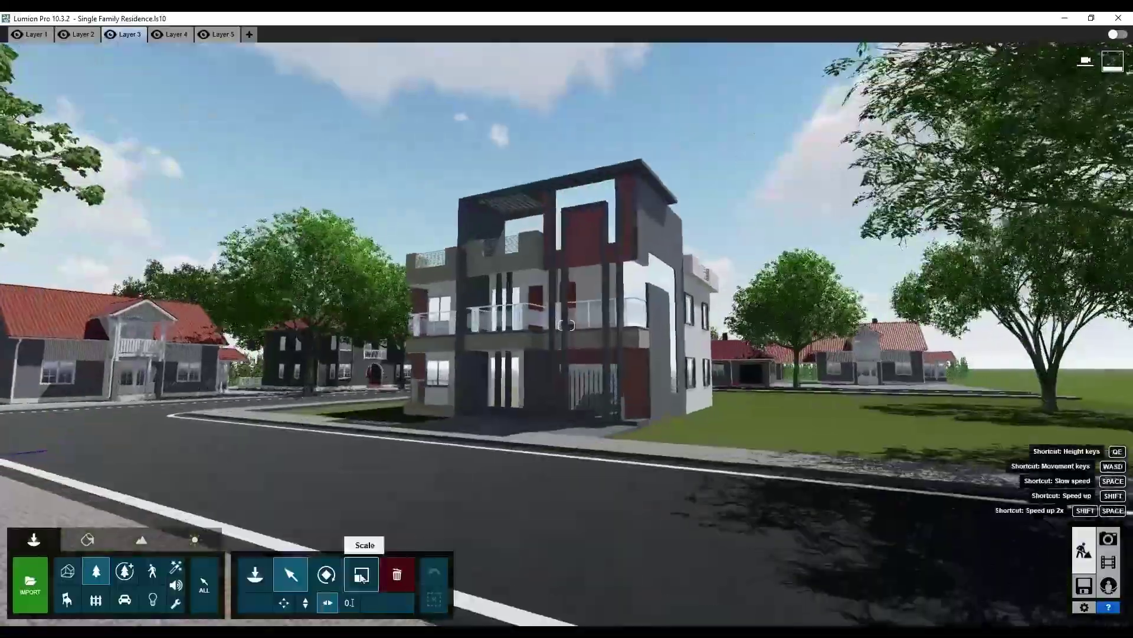
{"action": "left_click", "coordinate": [361, 576]}
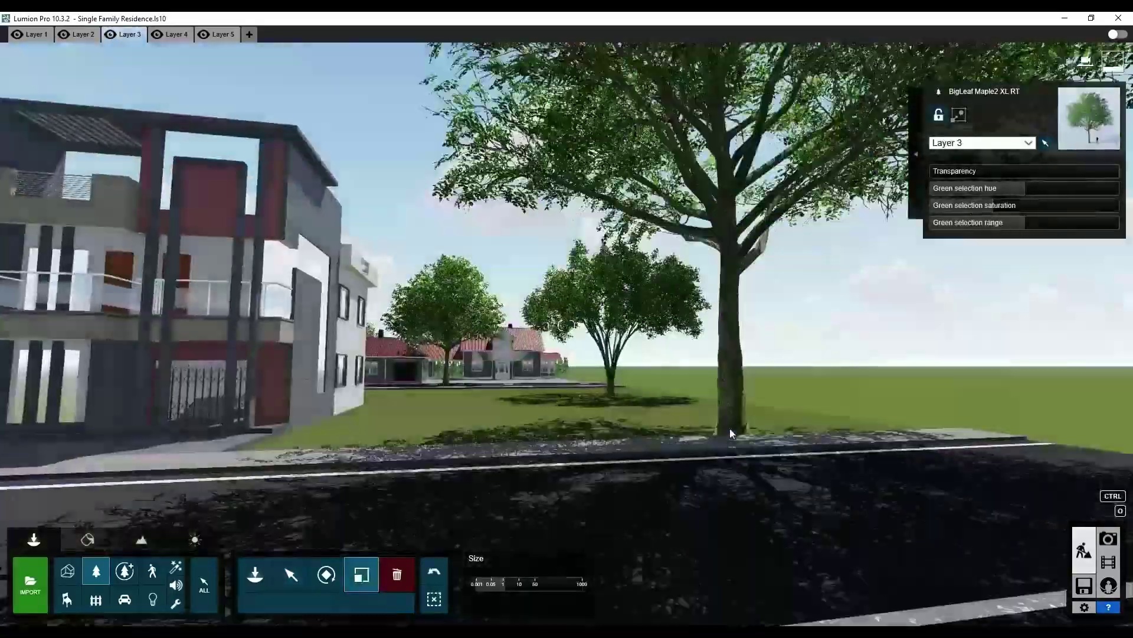
{"action": "scroll", "coordinate": [730, 427], "scroll_direction": "down", "scroll_amount": 5}
{"action": "right_click_drag", "start_coordinate": [449, 385], "coordinate": [589, 329]}
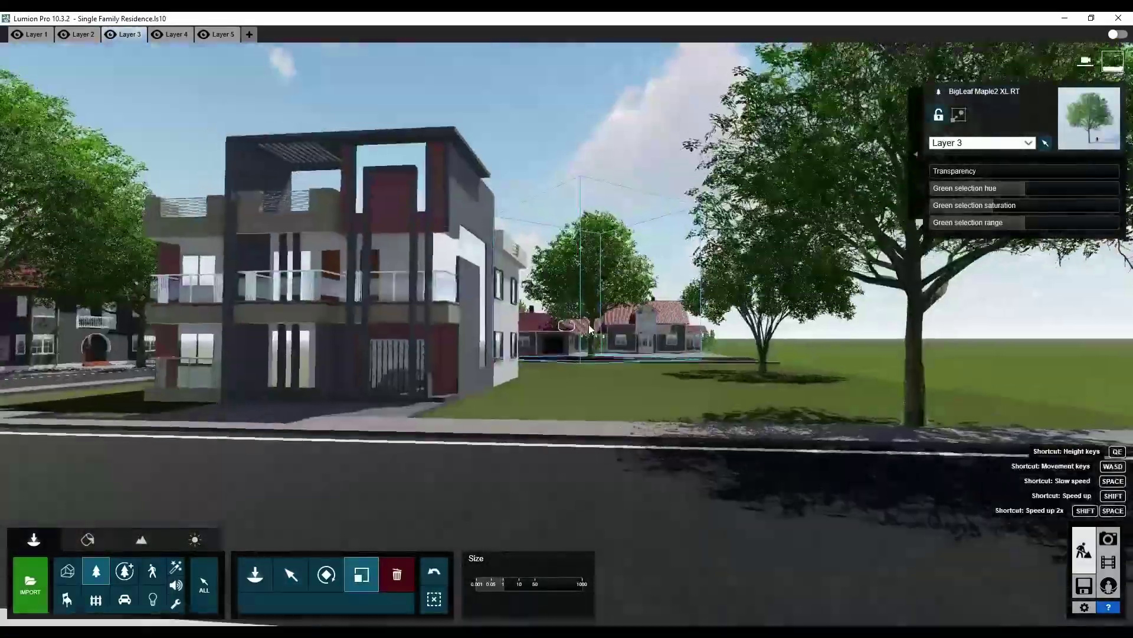
{"action": "left_click", "coordinate": [291, 574]}
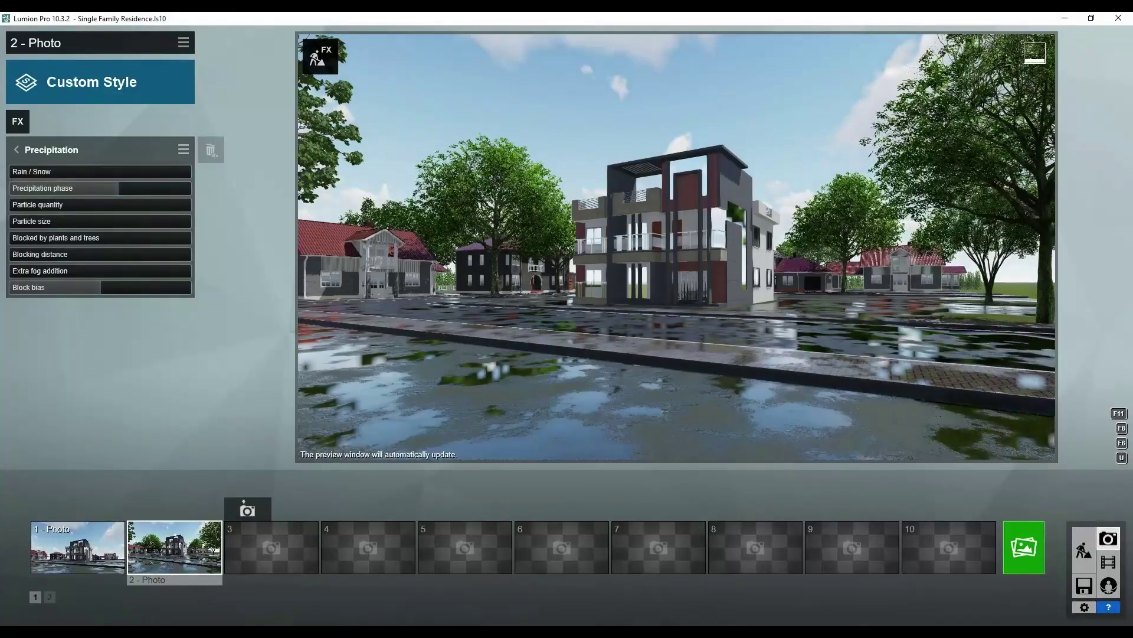
{"action": "left_click", "coordinate": [51, 149]}
{"action": "left_click", "coordinate": [17, 119]}
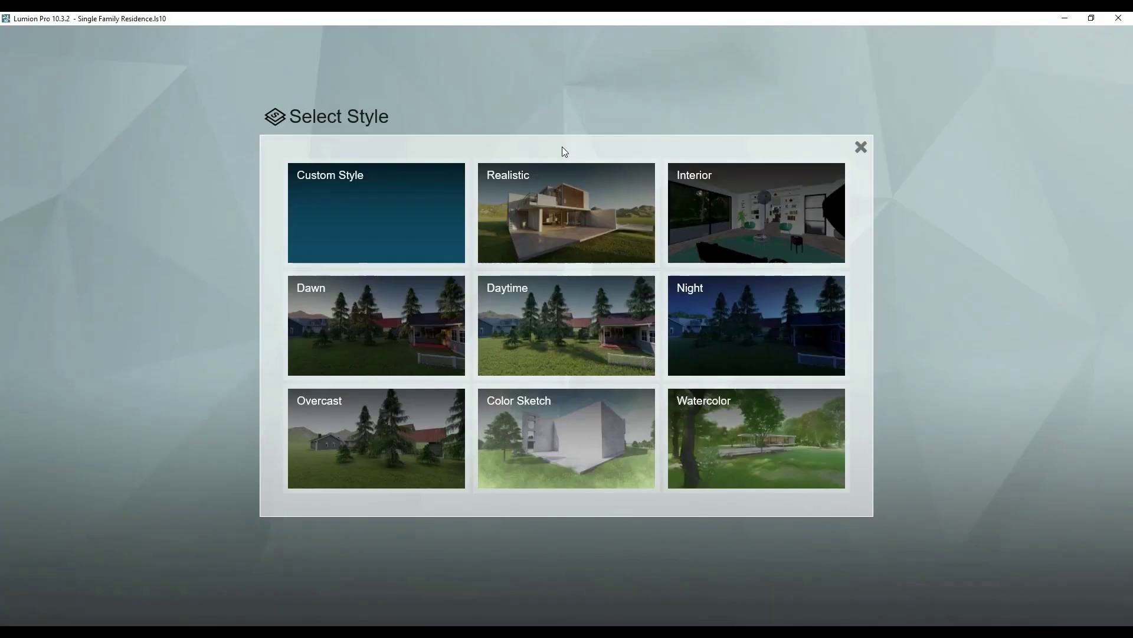
Apply the Realistic style and add Layer Visibility, toggling Layer 3 off and back on.
{"action": "left_click", "coordinate": [551, 204]}
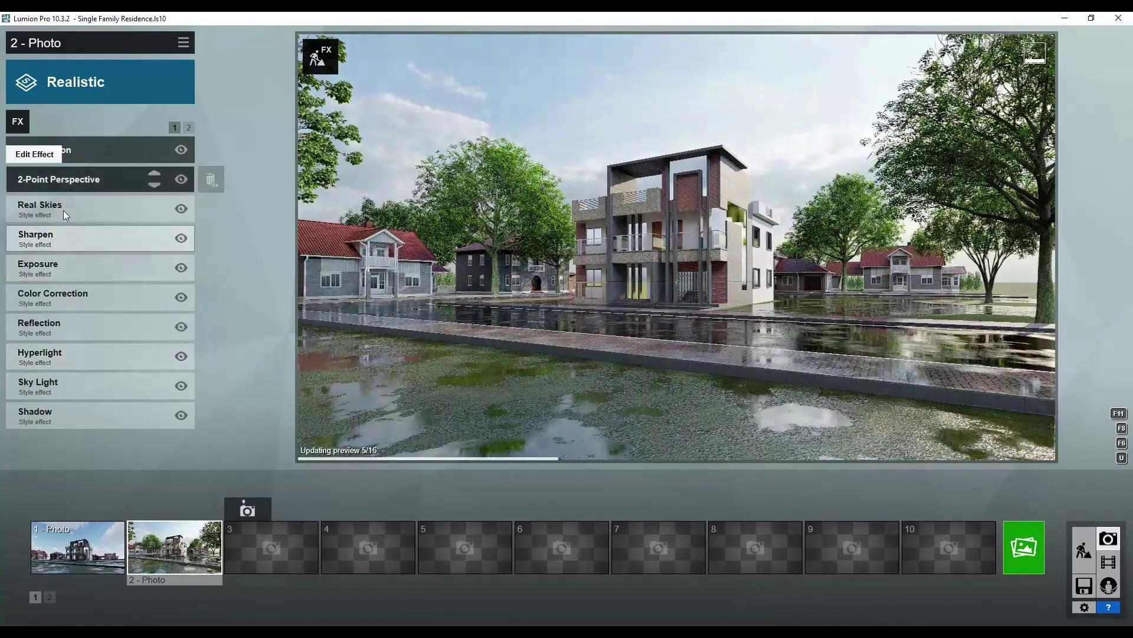
{"action": "left_click", "coordinate": [62, 210]}
{"action": "left_click", "coordinate": [23, 131]}
{"action": "left_click", "coordinate": [335, 318]}
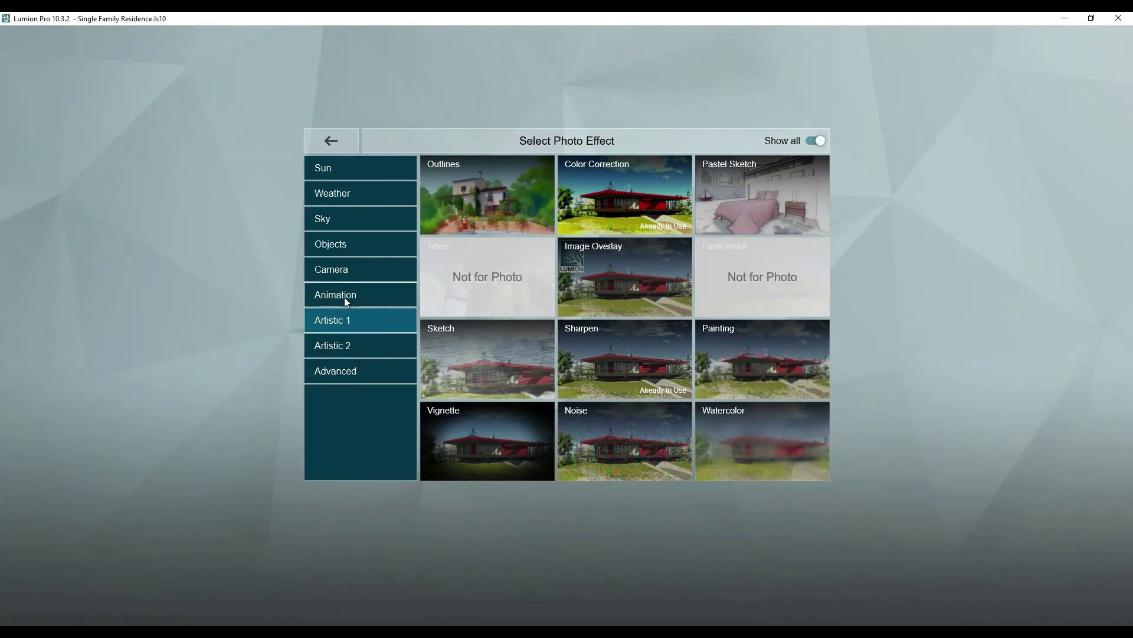
{"action": "left_click", "coordinate": [345, 253]}
{"action": "left_click", "coordinate": [718, 218]}
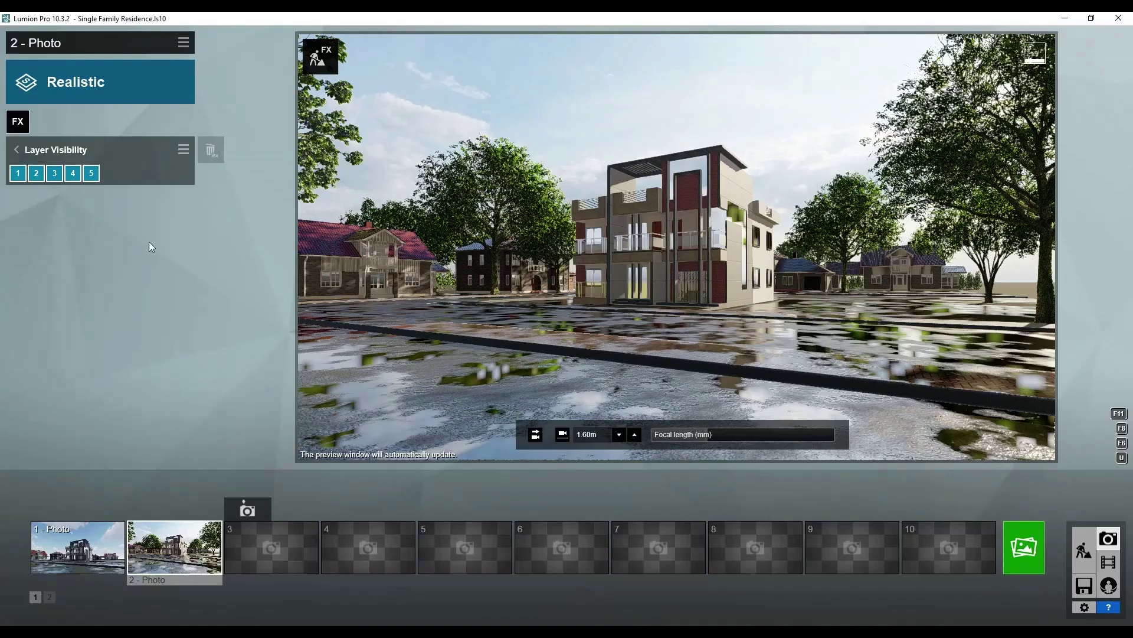
{"action": "left_click", "coordinate": [54, 173]}
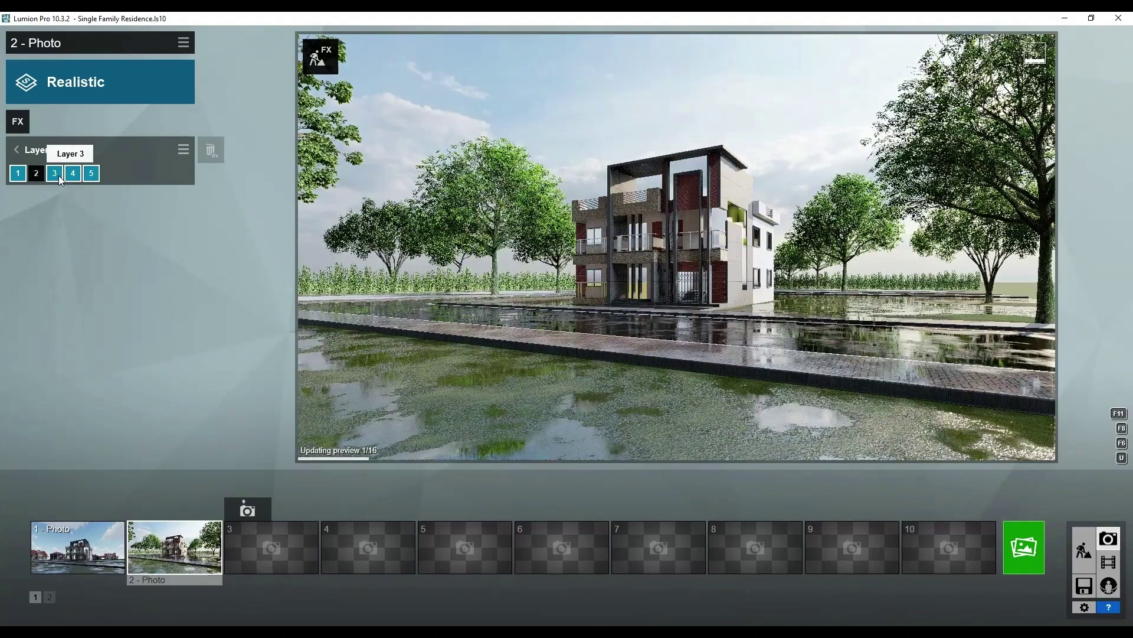
{"action": "left_click", "coordinate": [55, 173]}
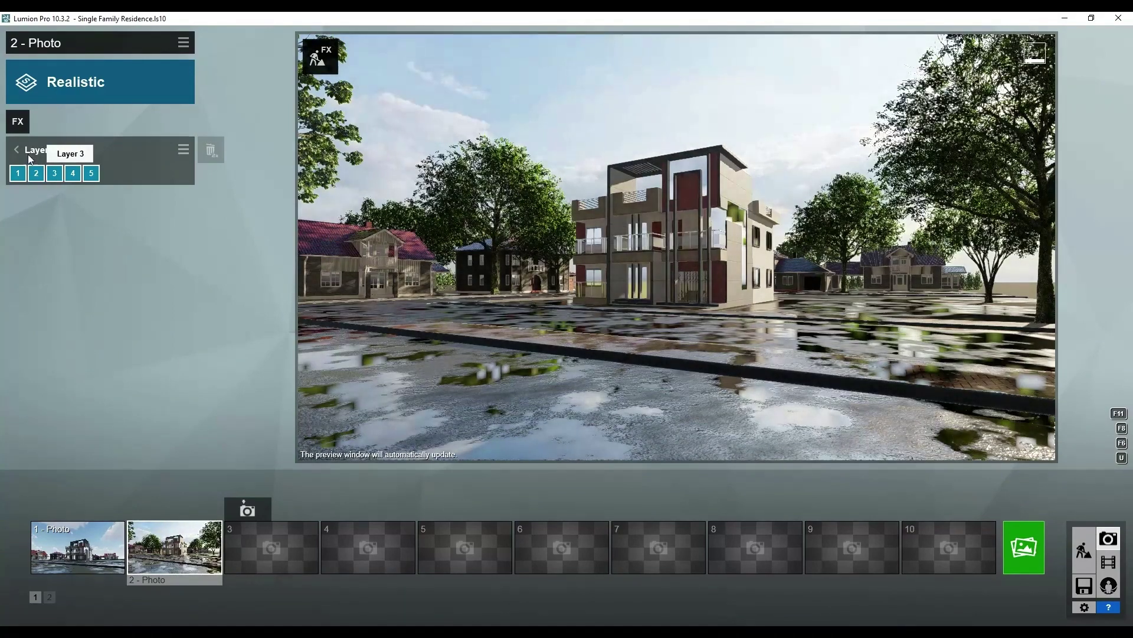
{"action": "left_click", "coordinate": [18, 144]}
Pick the first Cloudy sky in Real Skies and rotate its heading to about -68°.
{"action": "left_click", "coordinate": [94, 237]}
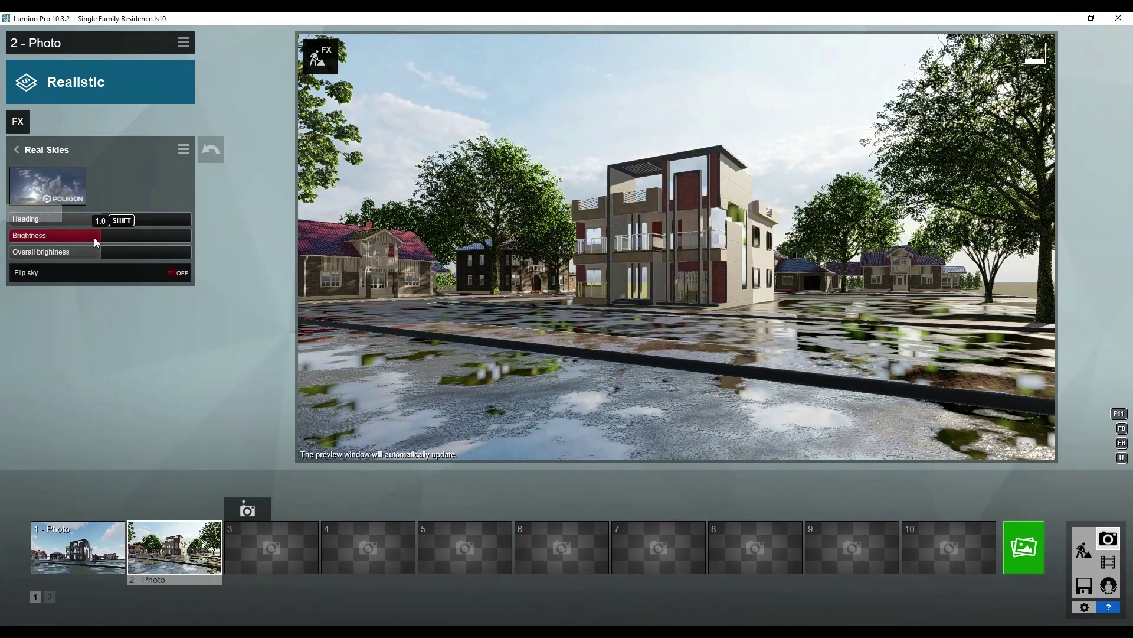
{"action": "left_click", "coordinate": [170, 270]}
{"action": "left_click", "coordinate": [75, 197]}
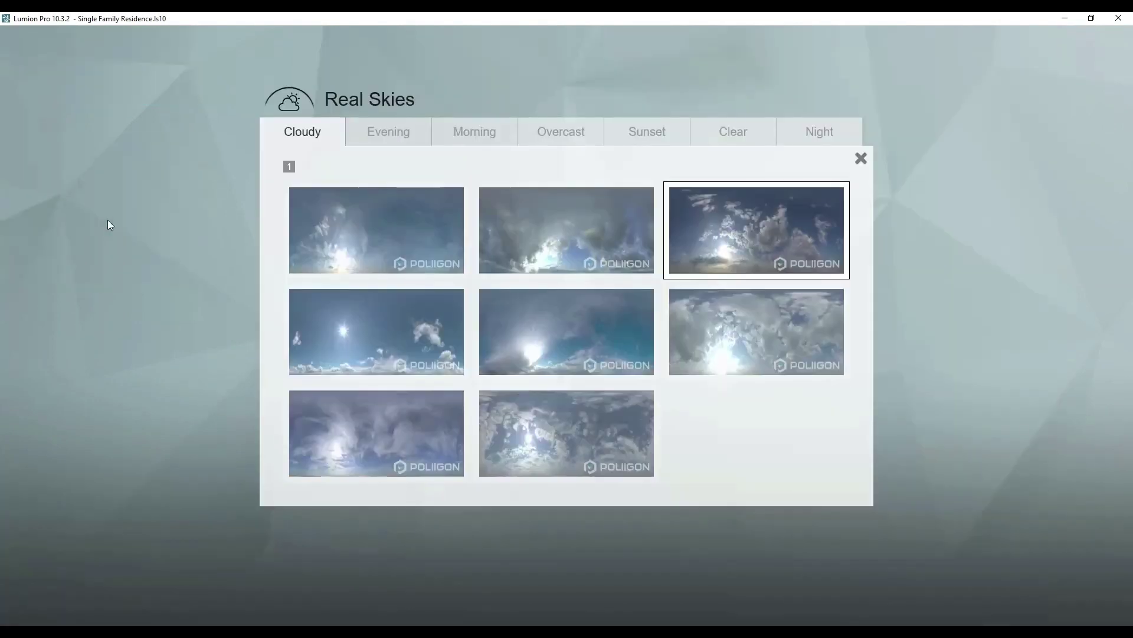
{"action": "left_click", "coordinate": [379, 458]}
{"action": "left_click", "coordinate": [68, 195]}
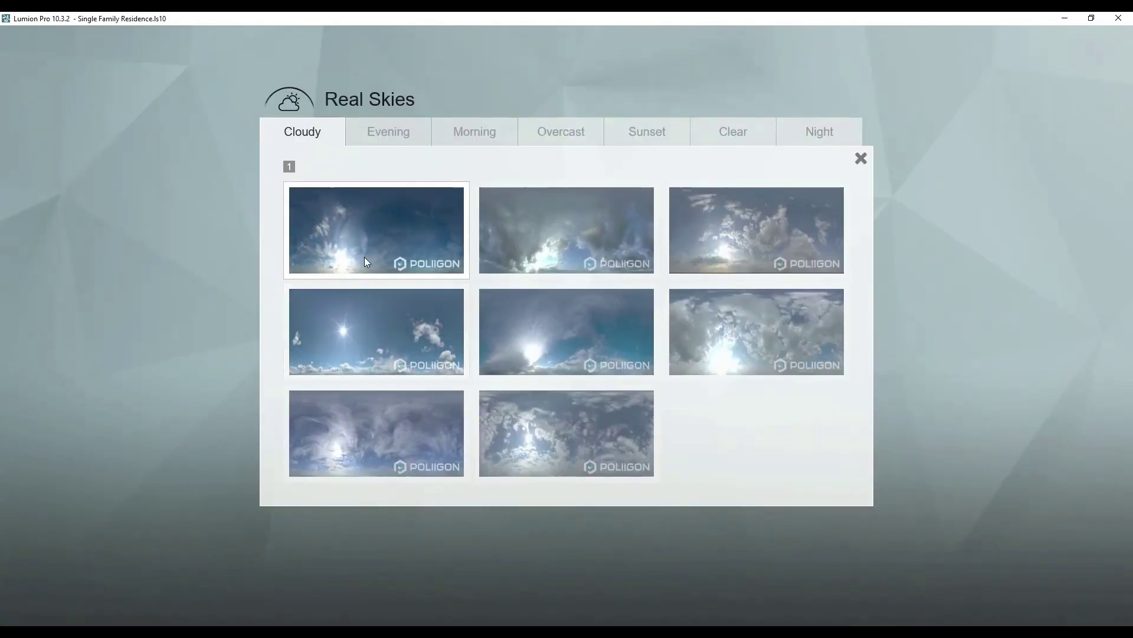
{"action": "left_click", "coordinate": [364, 257]}
{"action": "mouse_move", "coordinate": [91, 221]}
{"action": "left_mouse_down"}
{"action": "mouse_move", "coordinate": [55, 225]}
{"action": "mouse_move", "coordinate": [183, 223]}
{"action": "mouse_move", "coordinate": [42, 221]}
{"action": "left_mouse_up"}
Turn the sky heading to about 155° and move the sweet chestnut tree about 4.5 m right.
{"action": "left_click", "coordinate": [175, 221]}
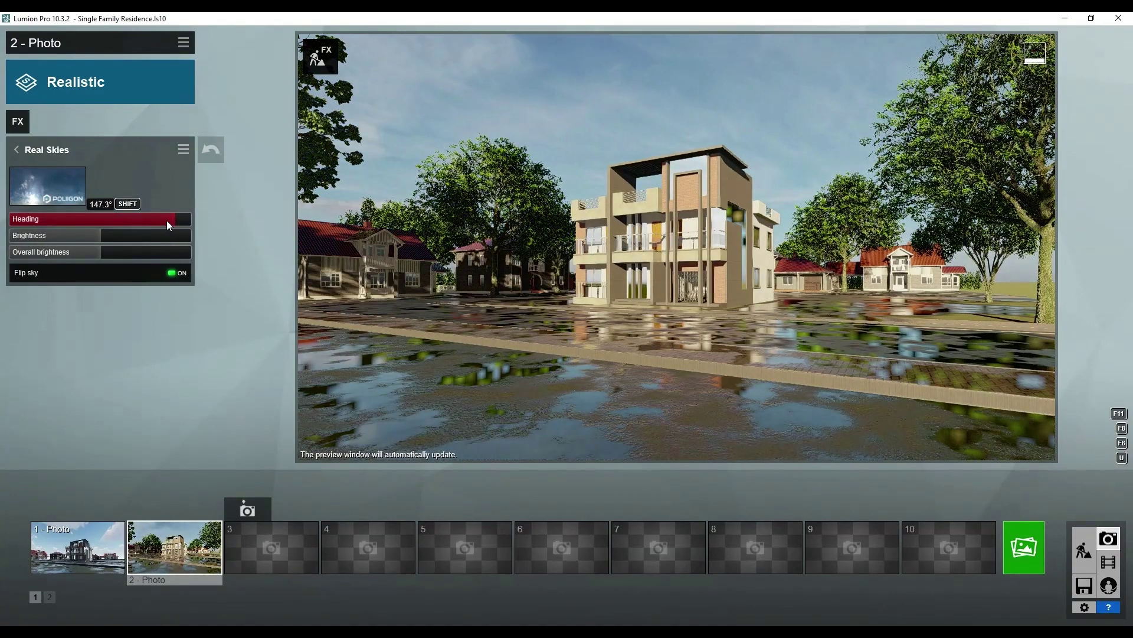
{"action": "left_click_drag", "start_coordinate": [167, 221], "coordinate": [180, 221]}
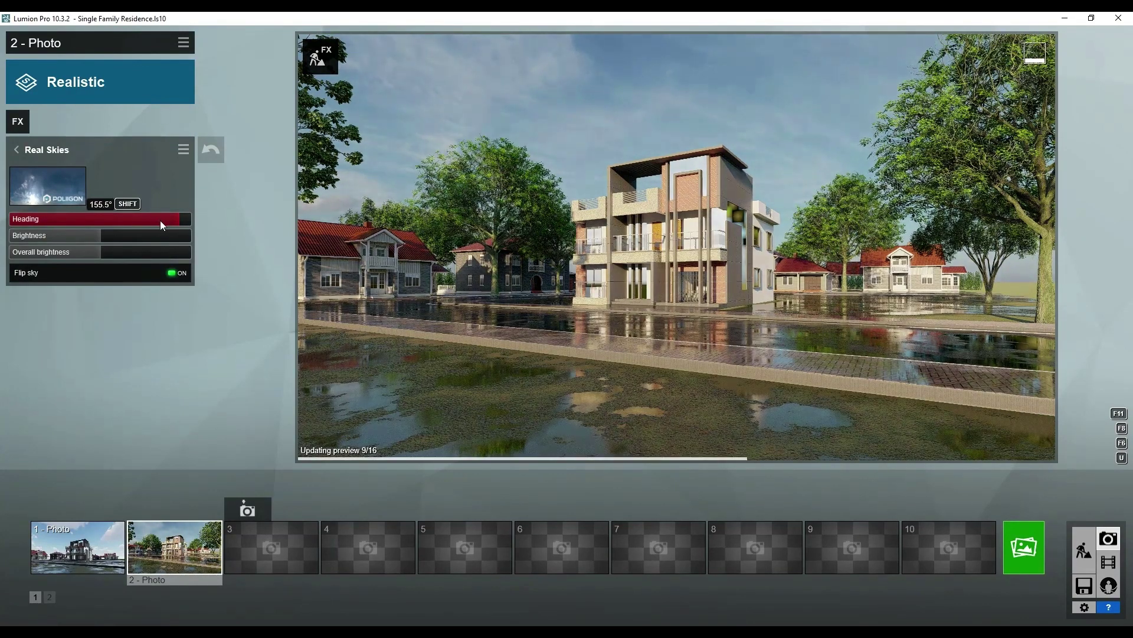
{"action": "left_click", "coordinate": [1084, 550]}
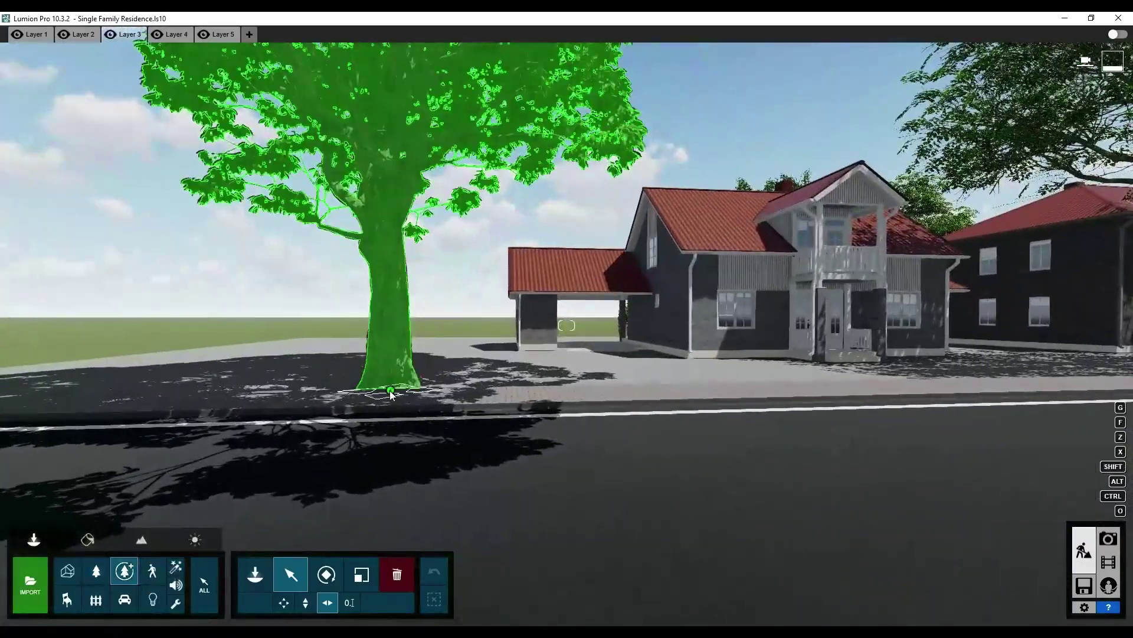
{"action": "left_click_drag", "start_coordinate": [387, 388], "coordinate": [597, 383]}
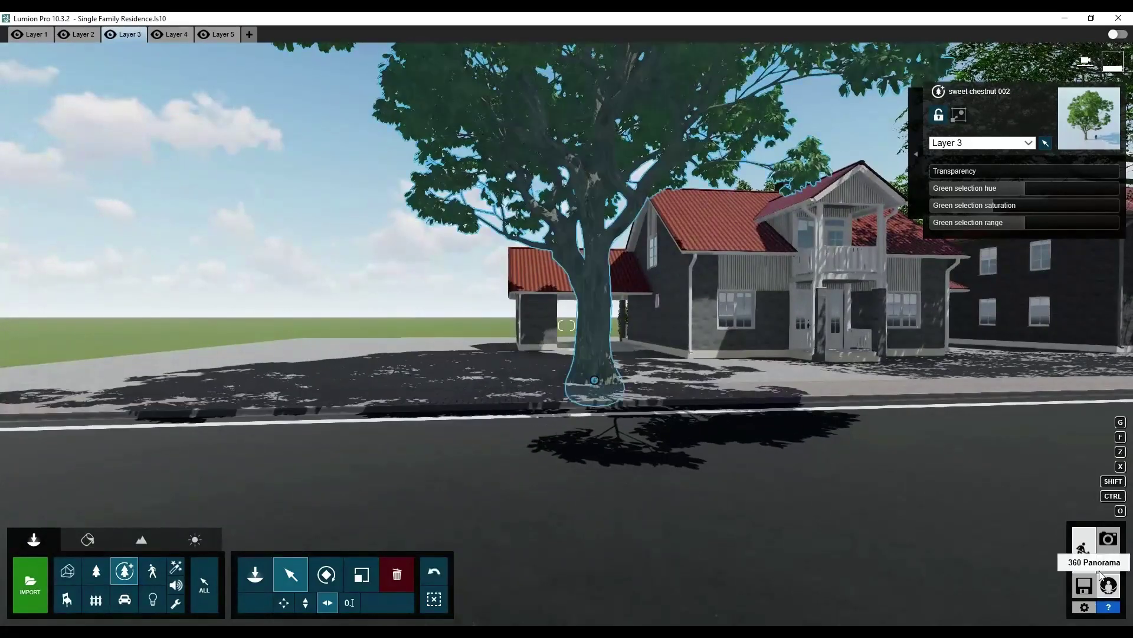
Set the sky heading to about 161°, with brightness 1.3 and overall brightness 1.7.
{"action": "left_click", "coordinate": [1109, 539]}
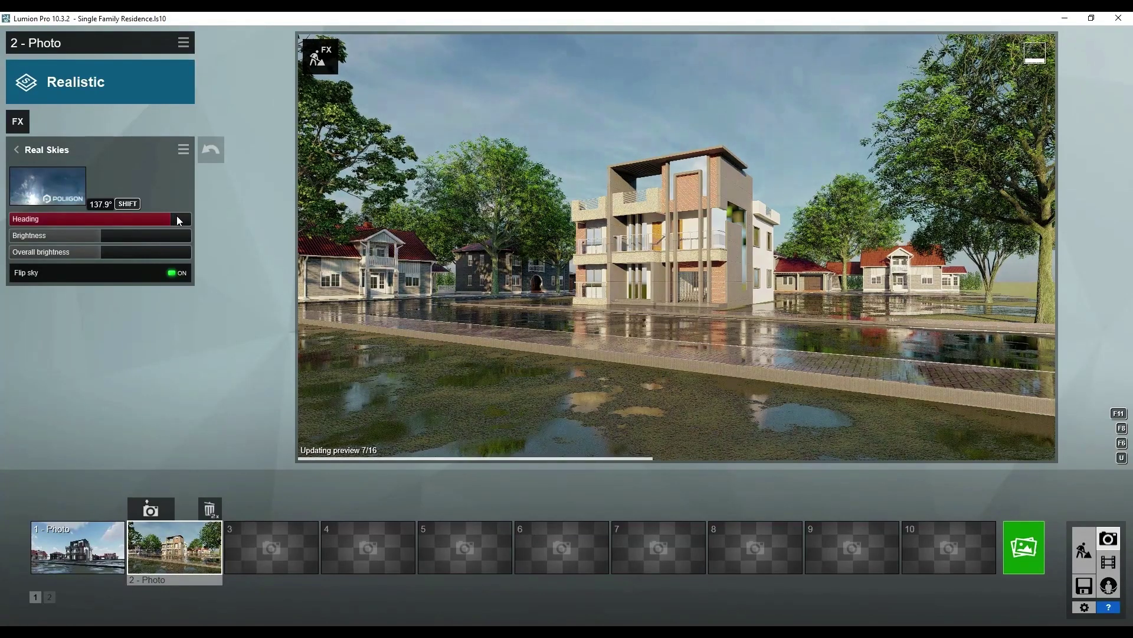
{"action": "left_click_drag", "start_coordinate": [177, 216], "coordinate": [183, 219]}
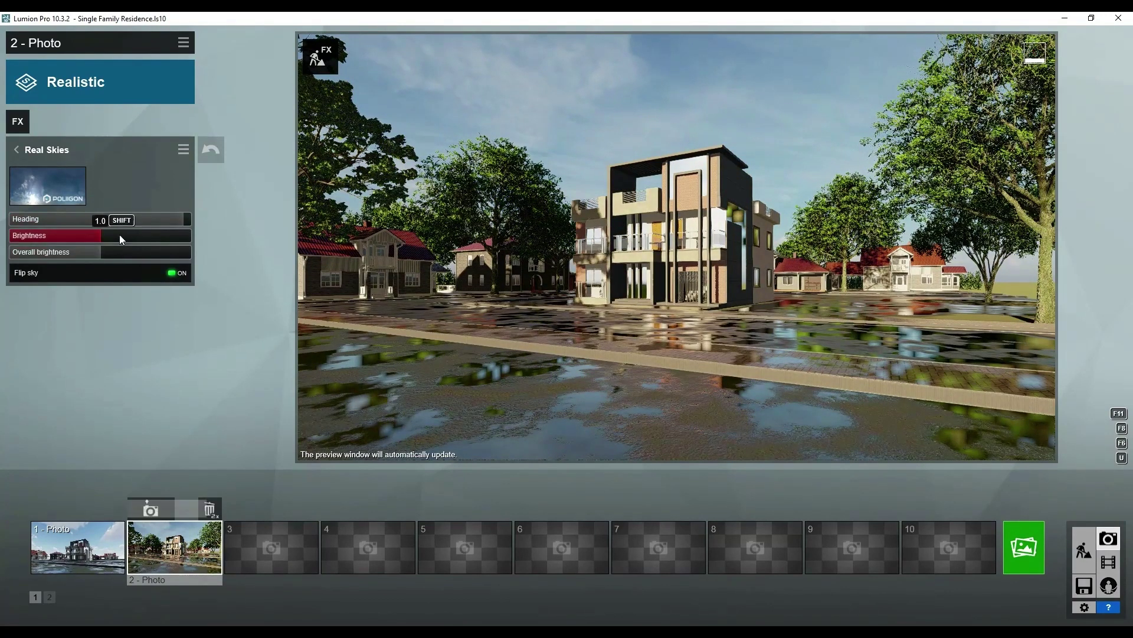
{"action": "left_click_drag", "start_coordinate": [120, 235], "coordinate": [162, 248]}
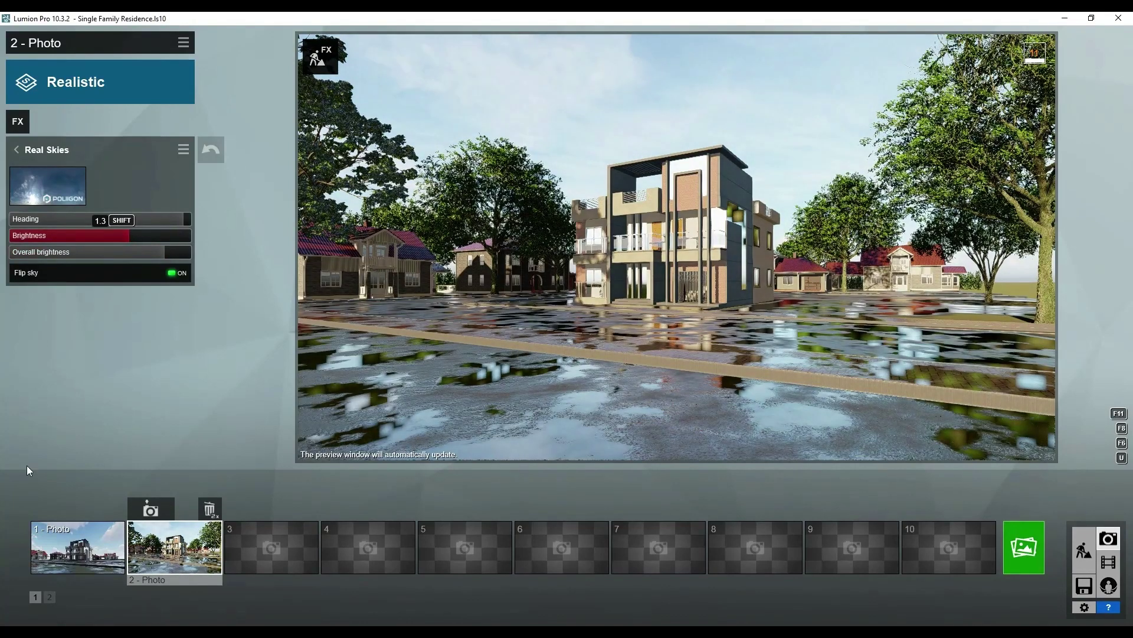
Raise Sharpen intensity close to maximum and check the Exposure settings.
{"action": "left_click", "coordinate": [16, 149]}
{"action": "left_click", "coordinate": [42, 273]}
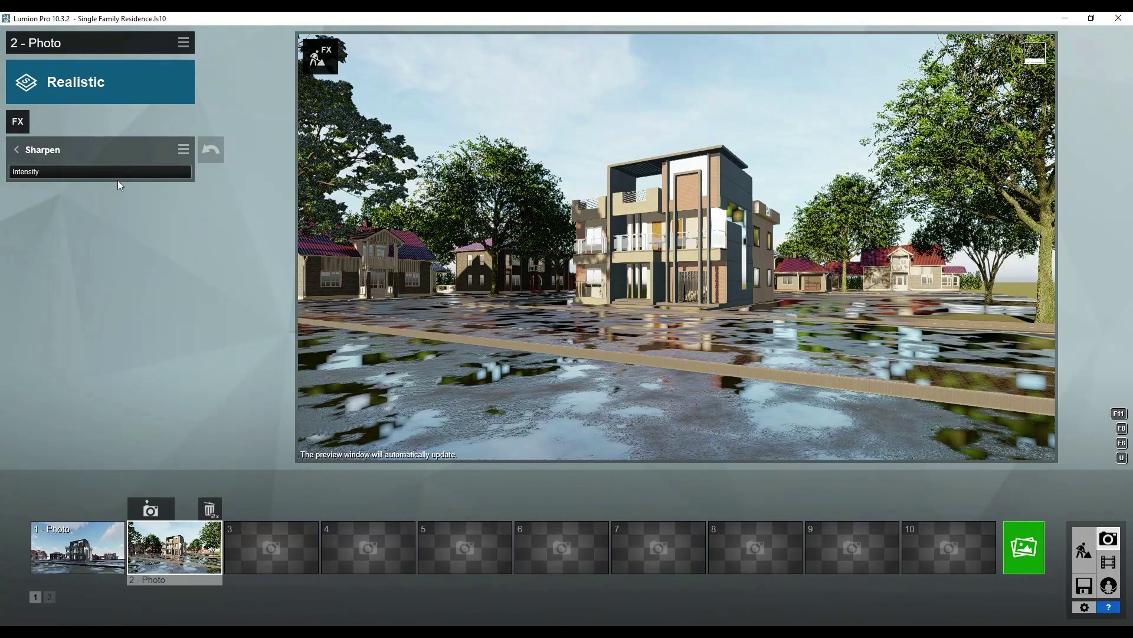
{"action": "left_click_drag", "start_coordinate": [154, 172], "coordinate": [180, 172]}
{"action": "left_click", "coordinate": [16, 150]}
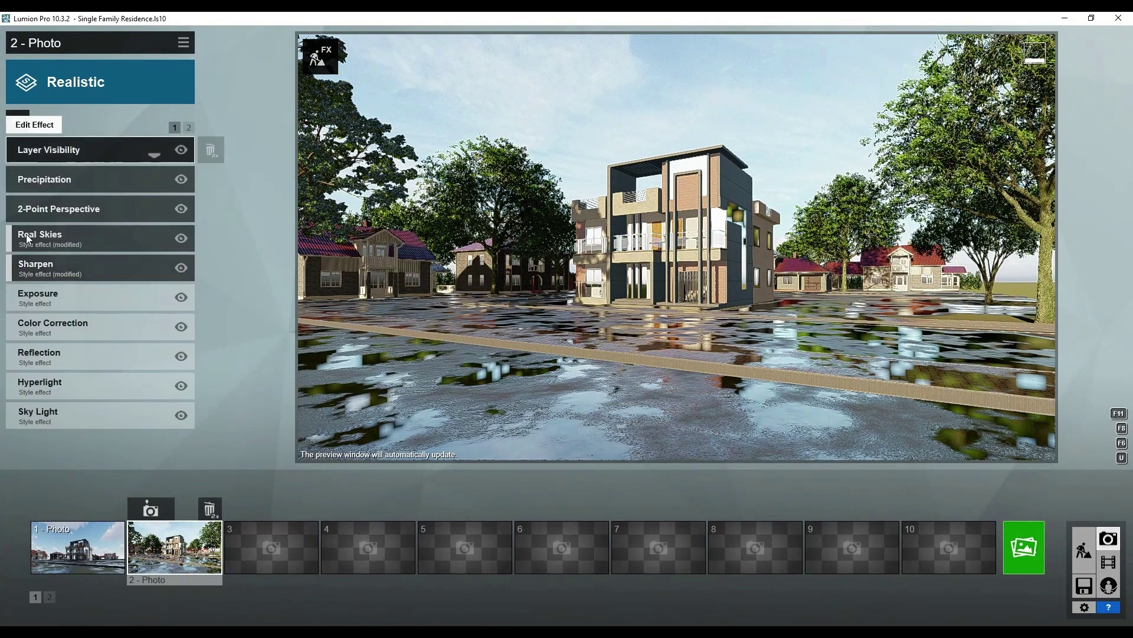
{"action": "left_click", "coordinate": [36, 292]}
{"action": "left_click", "coordinate": [119, 171]}
{"action": "left_click", "coordinate": [16, 149]}
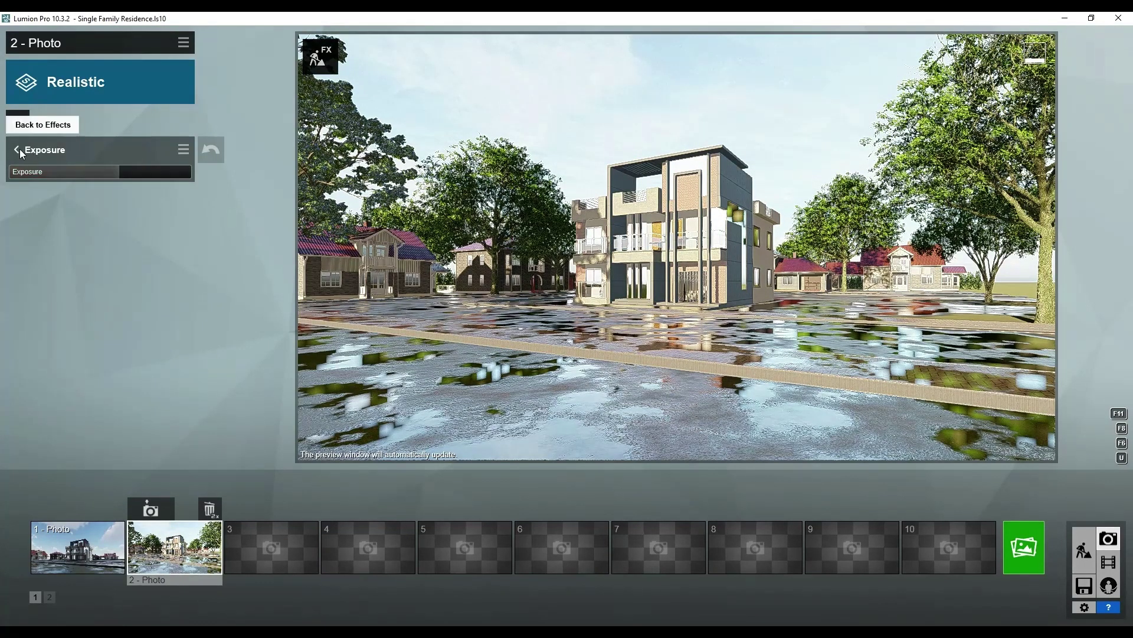
Increase Color Correction contrast and raise saturation to 1.1.
{"action": "left_click", "coordinate": [42, 322]}
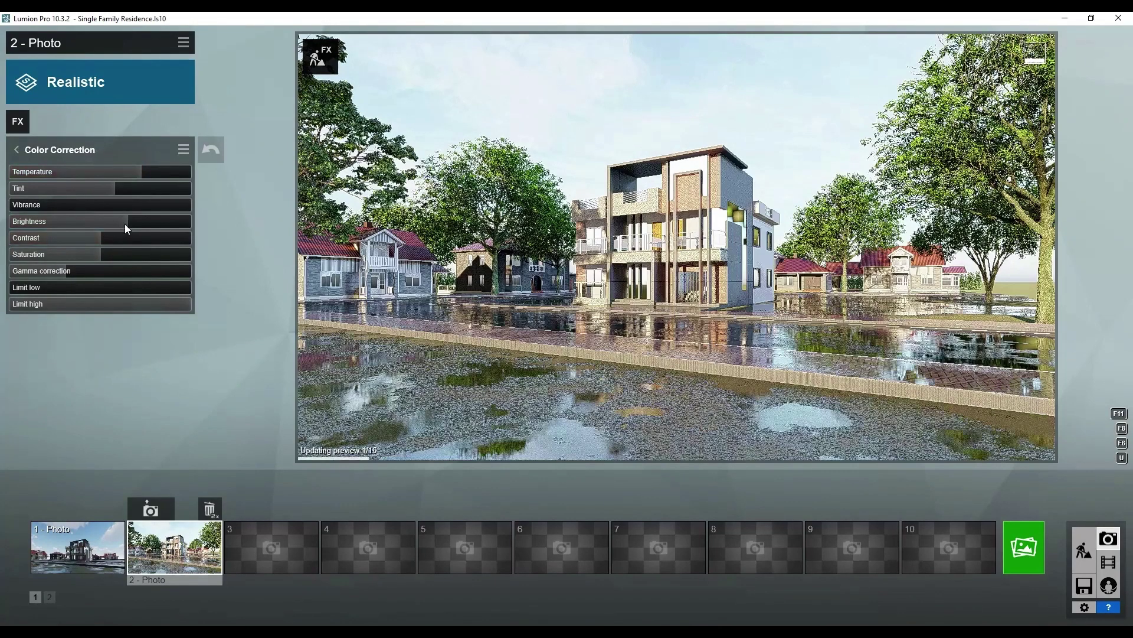
{"action": "left_click_drag", "start_coordinate": [121, 238], "coordinate": [137, 240]}
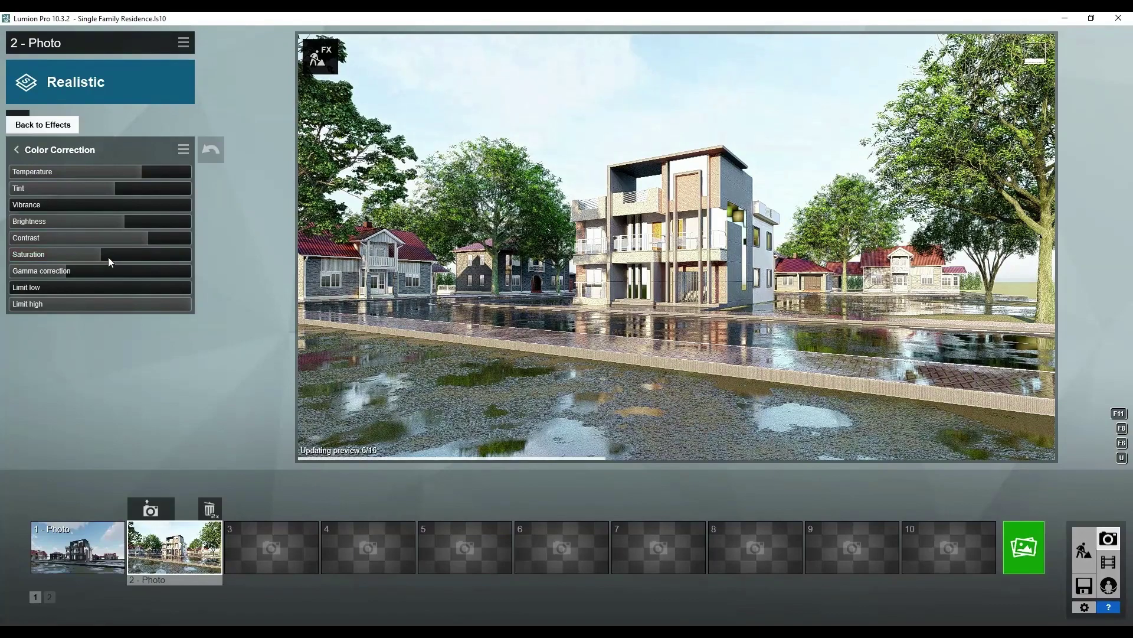
{"action": "left_click_drag", "start_coordinate": [108, 256], "coordinate": [115, 254]}
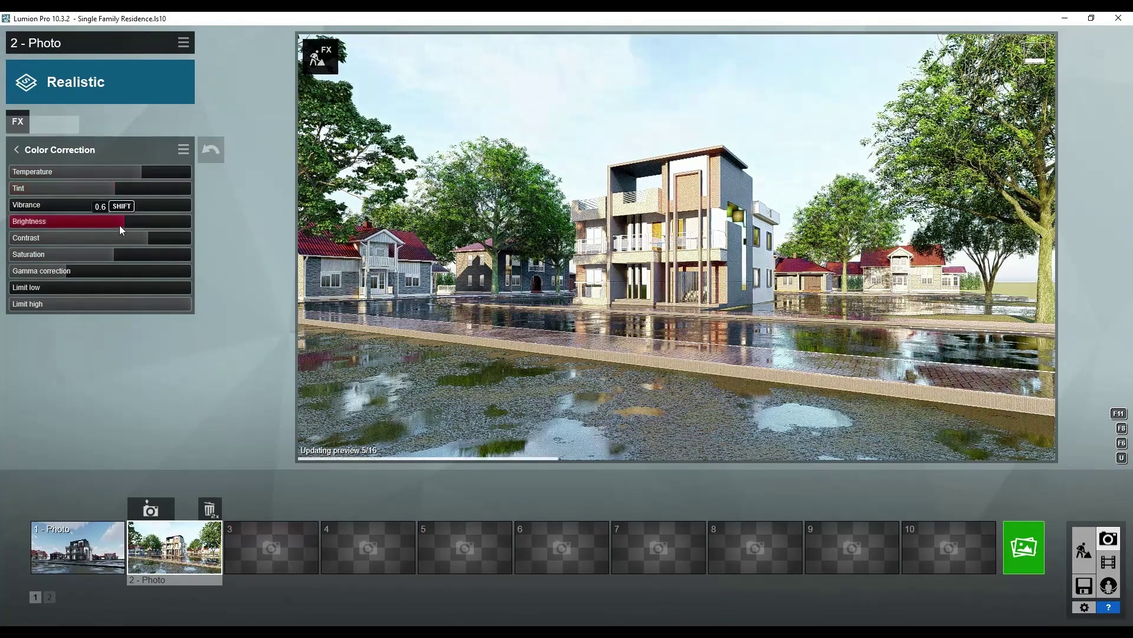
{"action": "left_click", "coordinate": [16, 149]}
{"action": "left_click", "coordinate": [96, 187]}
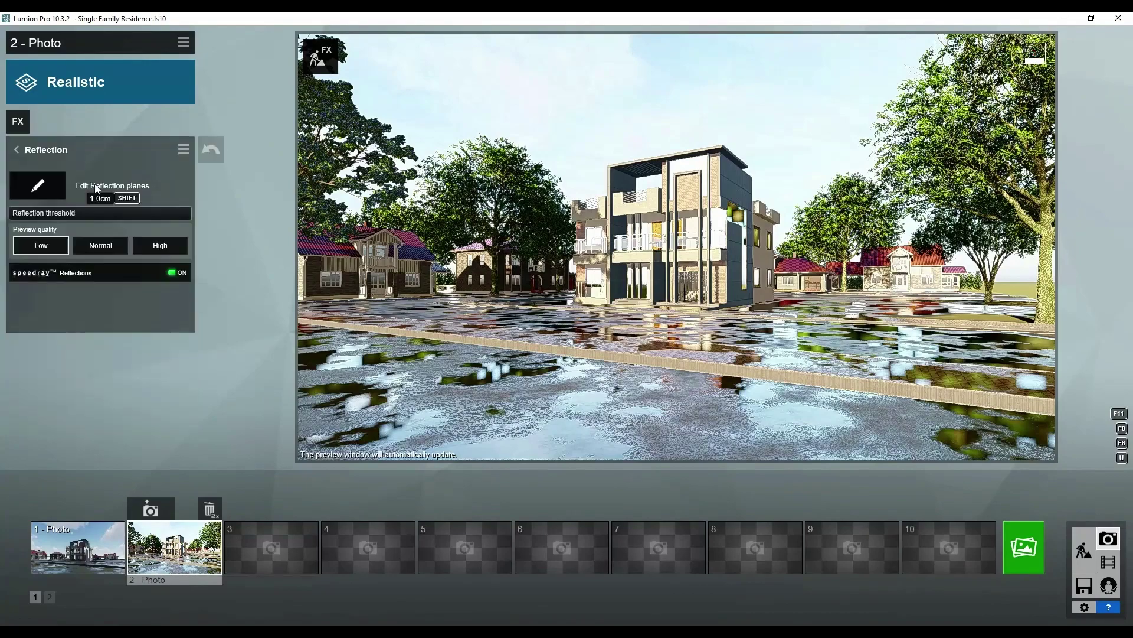
Add reflection planes on the house's left, top and right glass and confirm them.
{"action": "left_click", "coordinate": [40, 191]}
{"action": "left_click", "coordinate": [445, 307]}
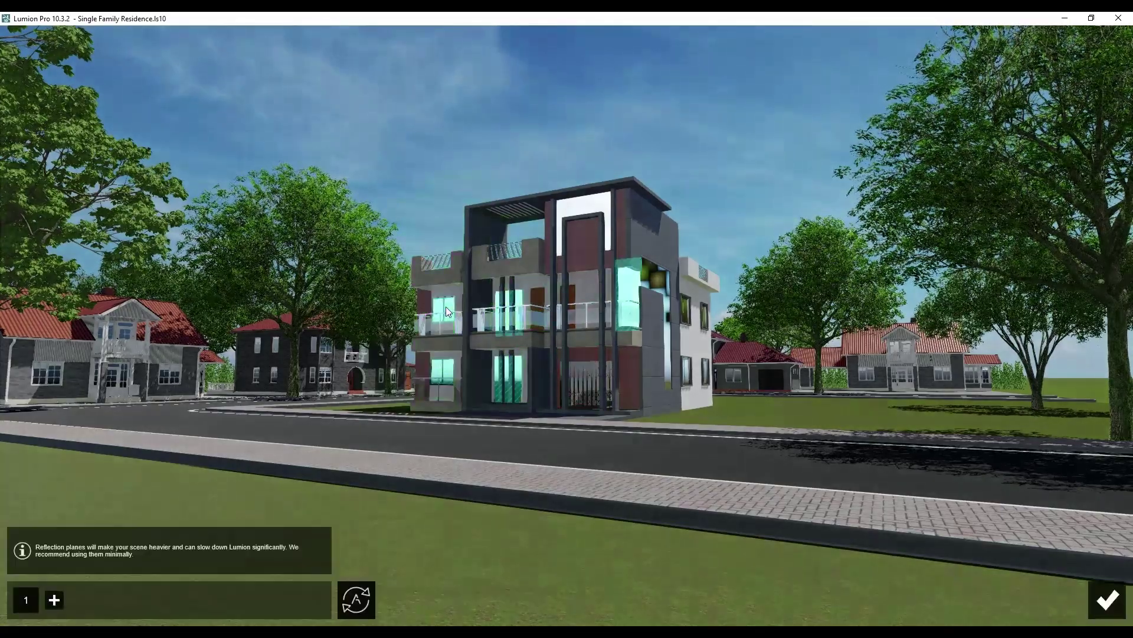
{"action": "left_click", "coordinate": [51, 600]}
{"action": "left_click", "coordinate": [603, 211]}
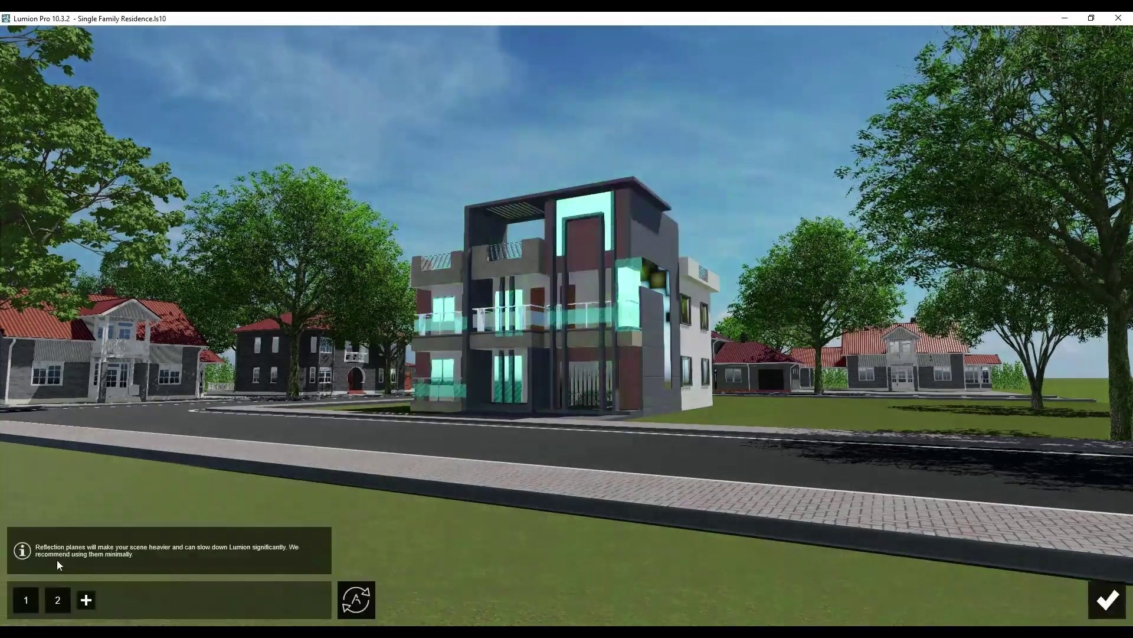
{"action": "left_click", "coordinate": [87, 599]}
{"action": "left_click", "coordinate": [657, 283]}
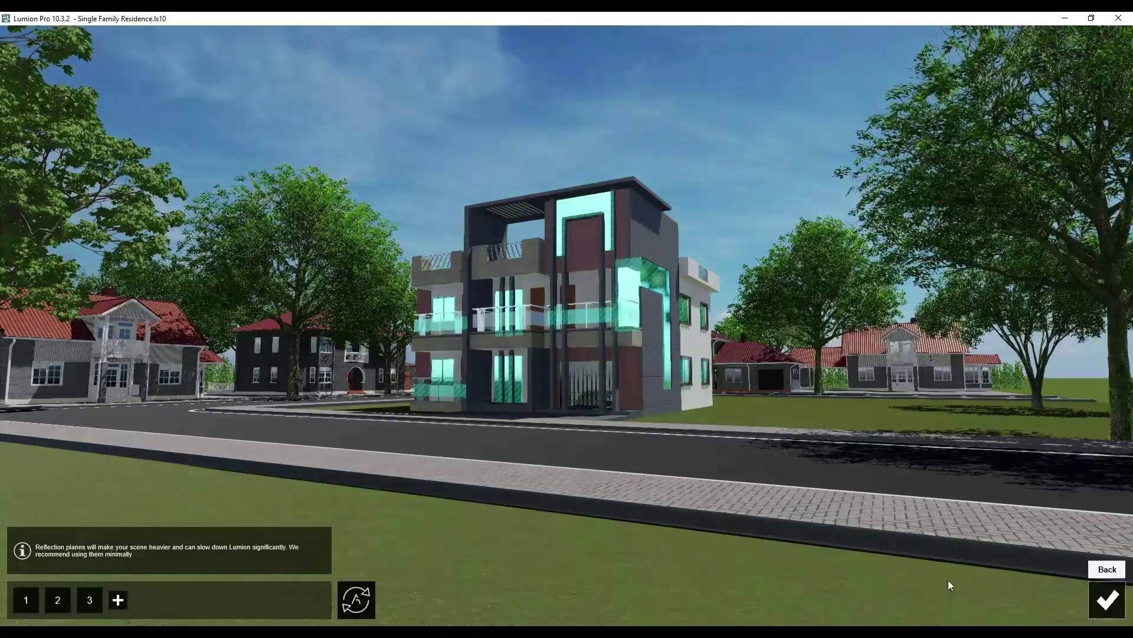
{"action": "left_click", "coordinate": [1108, 600]}
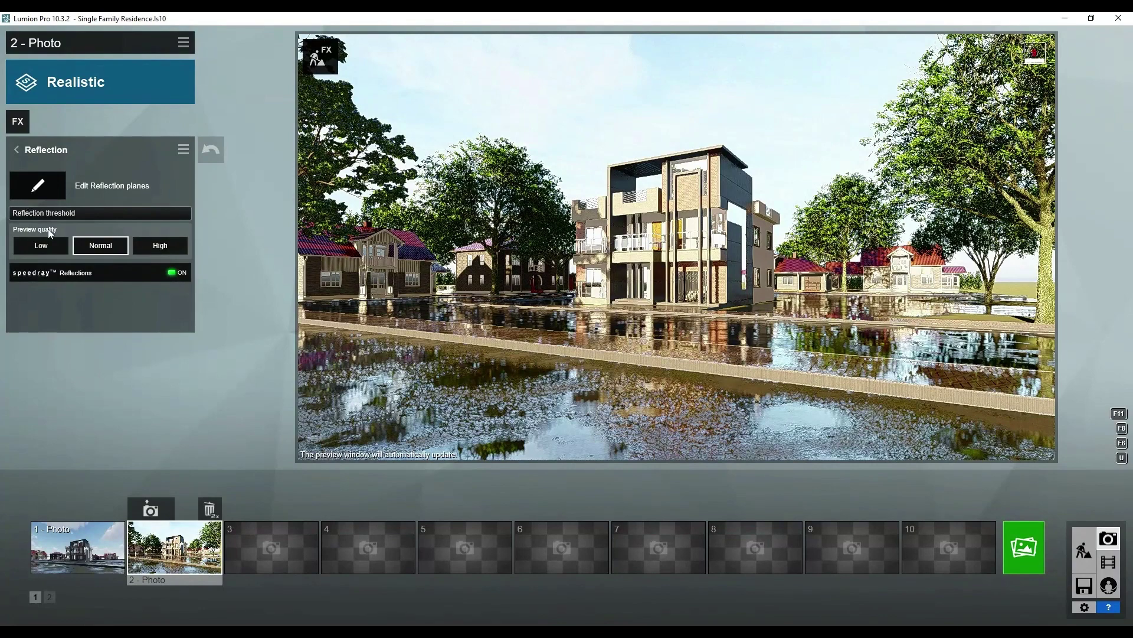
Set the reflection threshold to 2.7cm and glance at the Hyperlight settings.
{"action": "left_click_drag", "start_coordinate": [53, 211], "coordinate": [24, 214]}
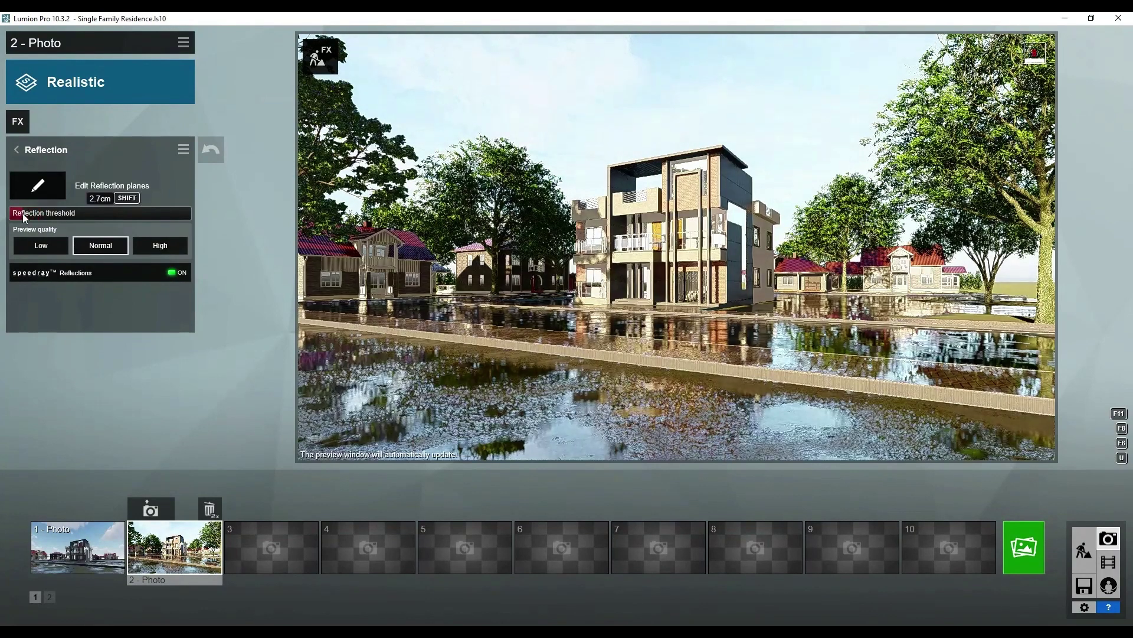
{"action": "left_click", "coordinate": [17, 149]}
{"action": "left_click", "coordinate": [35, 386]}
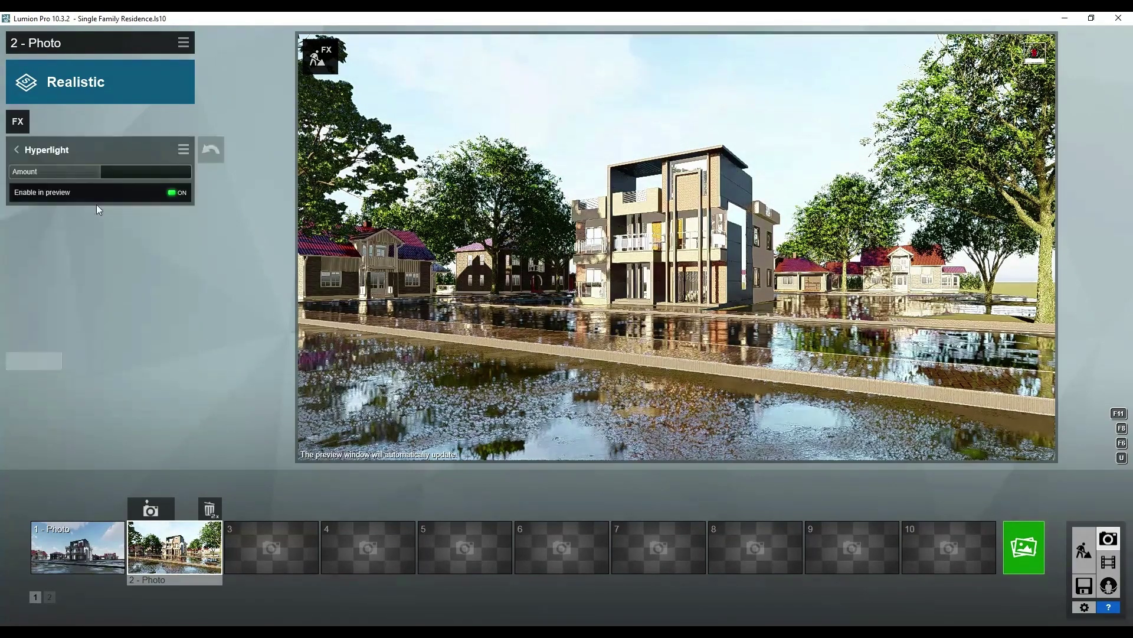
{"action": "left_click", "coordinate": [17, 149]}
Max Sky Light brightness and include it in planar and projected reflections.
{"action": "left_click", "coordinate": [65, 409]}
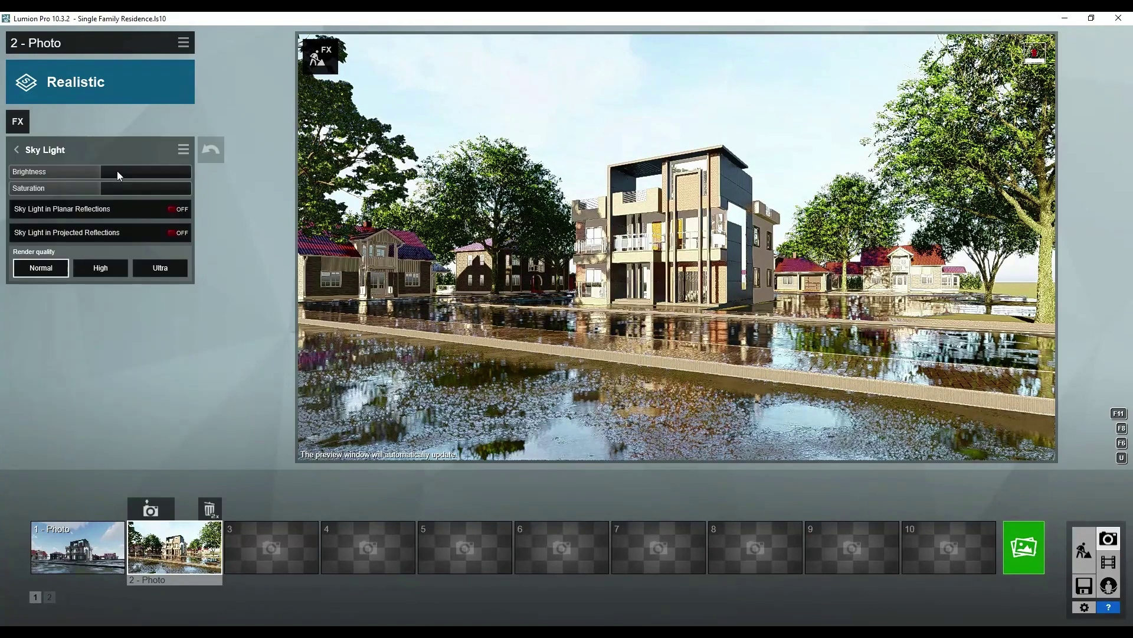
{"action": "mouse_move", "coordinate": [116, 171]}
{"action": "left_mouse_down"}
{"action": "mouse_move", "coordinate": [194, 176]}
{"action": "mouse_move", "coordinate": [92, 187]}
{"action": "left_mouse_up"}
{"action": "left_click", "coordinate": [122, 209]}
{"action": "left_click", "coordinate": [126, 232]}
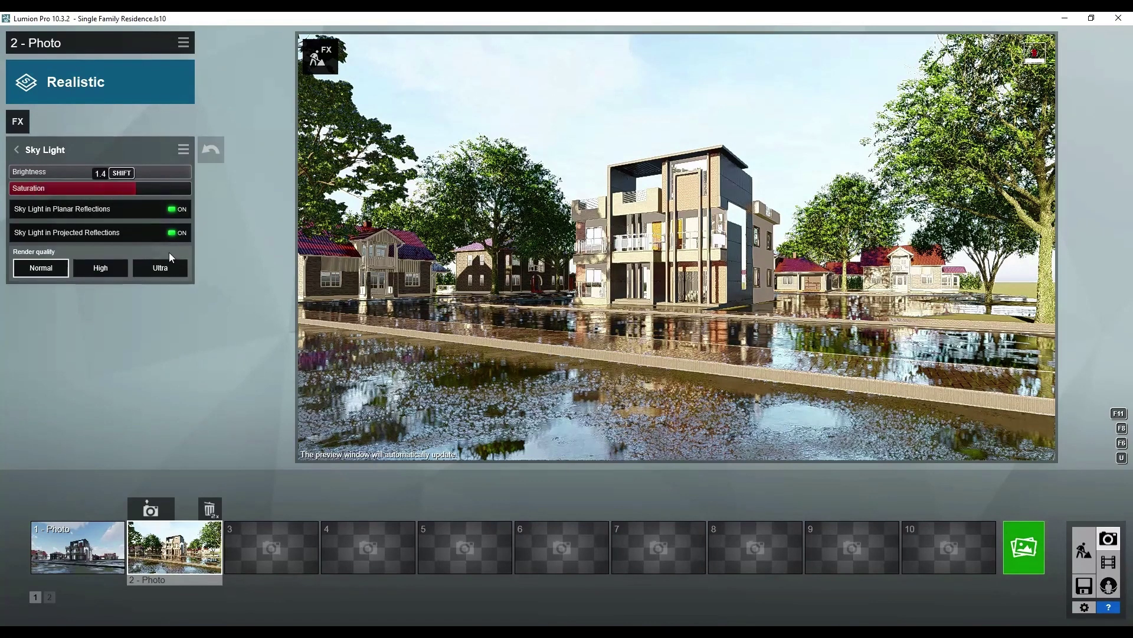
{"action": "left_click", "coordinate": [17, 149]}
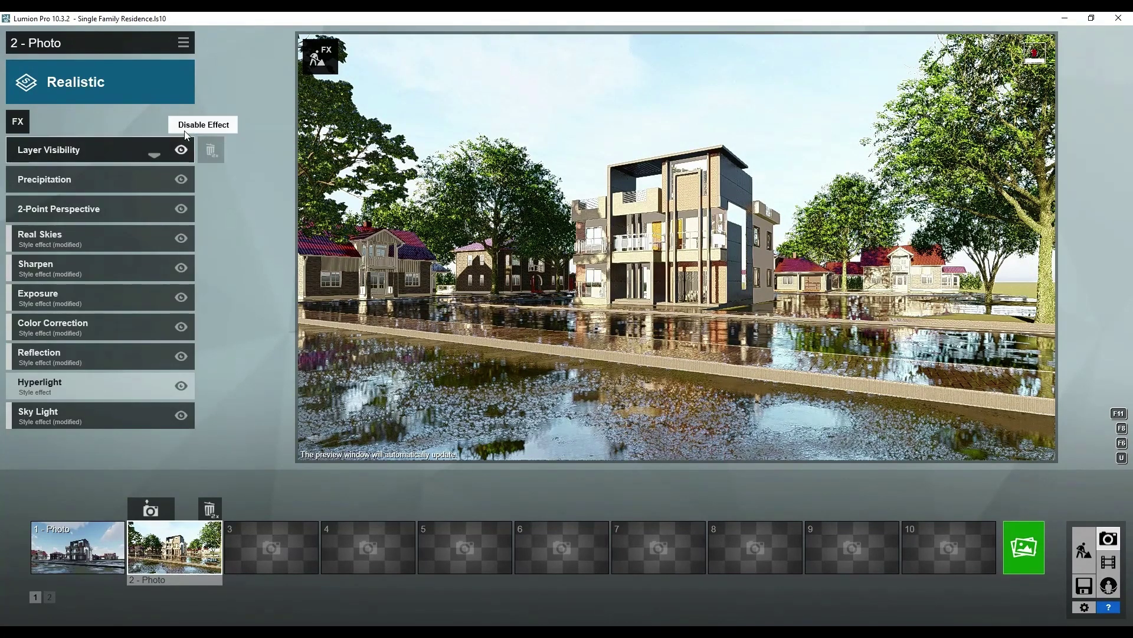
Max the sun shadow range, increase shadow coloring and lower omnishadow.
{"action": "left_click", "coordinate": [188, 127]}
{"action": "left_click", "coordinate": [89, 149]}
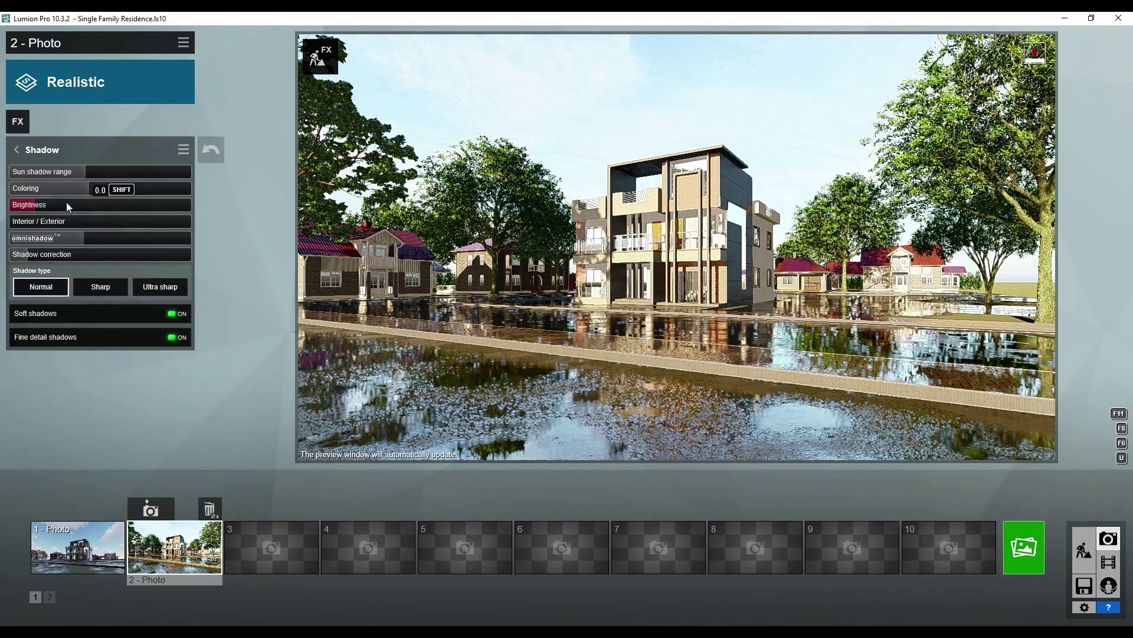
{"action": "left_click", "coordinate": [88, 187]}
{"action": "left_click_drag", "start_coordinate": [164, 174], "coordinate": [205, 168]}
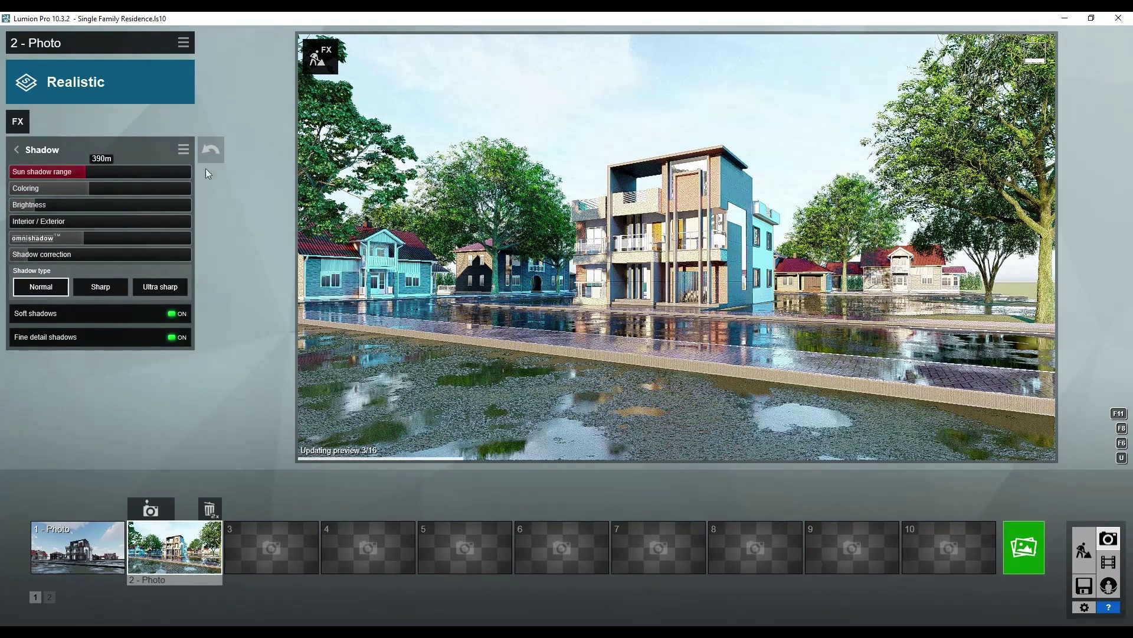
{"action": "left_click_drag", "start_coordinate": [101, 189], "coordinate": [86, 204]}
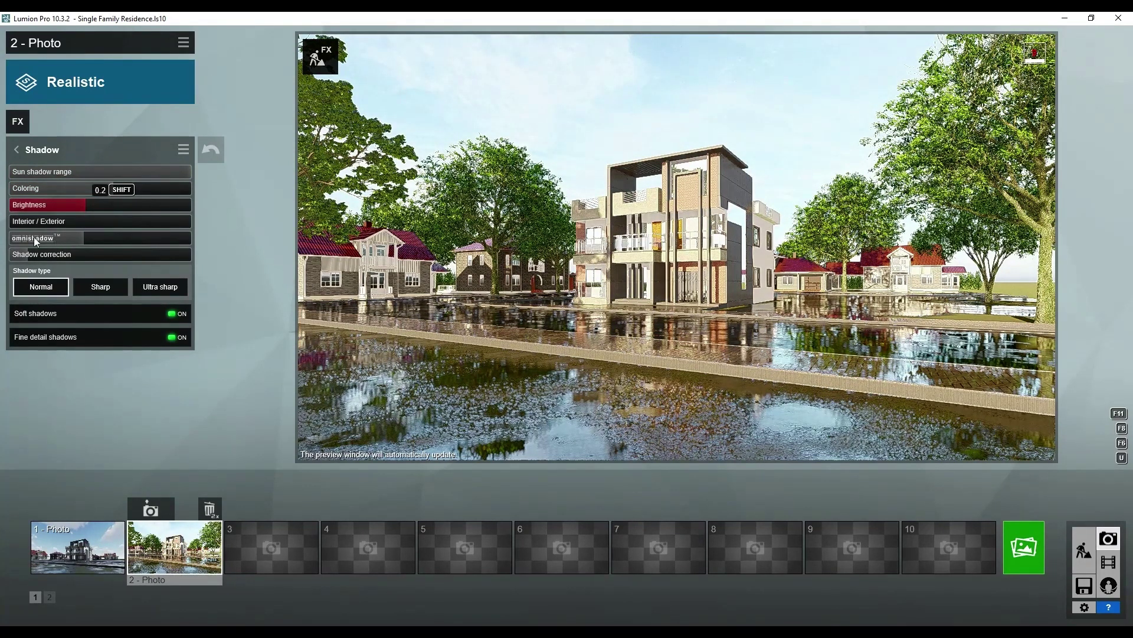
{"action": "left_click_drag", "start_coordinate": [34, 236], "coordinate": [12, 239]}
{"action": "left_click", "coordinate": [59, 254]}
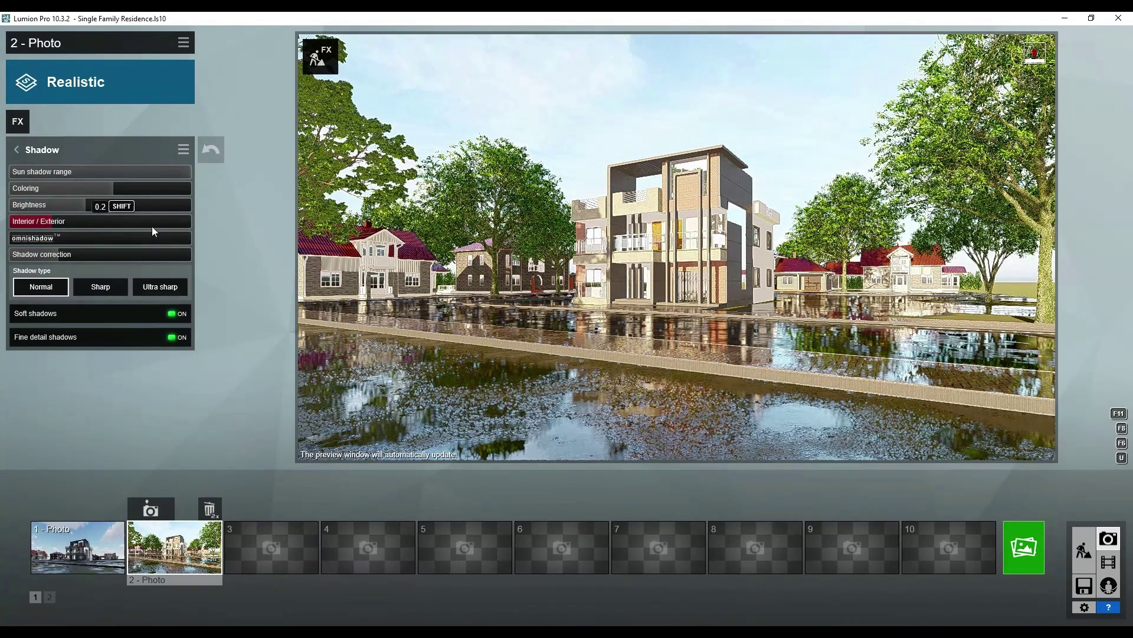
Tune omnishadow and shadow brightness to 0.3, returning interior/exterior to 0.0.
{"action": "left_click_drag", "start_coordinate": [152, 226], "coordinate": [50, 231]}
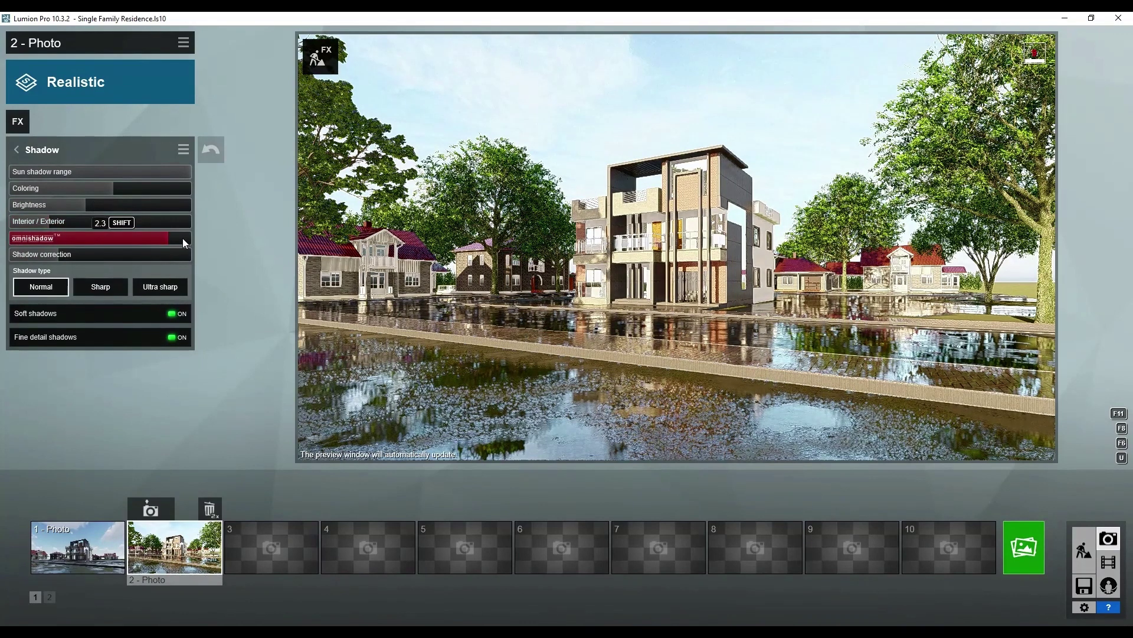
{"action": "left_click_drag", "start_coordinate": [183, 238], "coordinate": [8, 247]}
{"action": "left_click", "coordinate": [106, 221]}
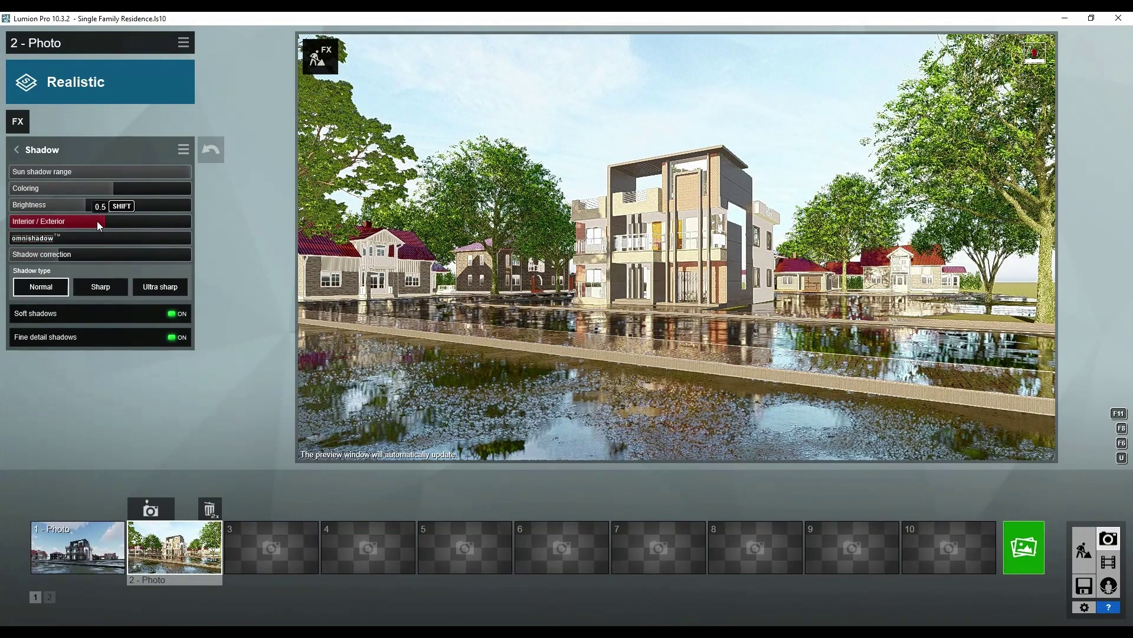
{"action": "left_click_drag", "start_coordinate": [97, 221], "coordinate": [9, 228]}
{"action": "left_click", "coordinate": [101, 204]}
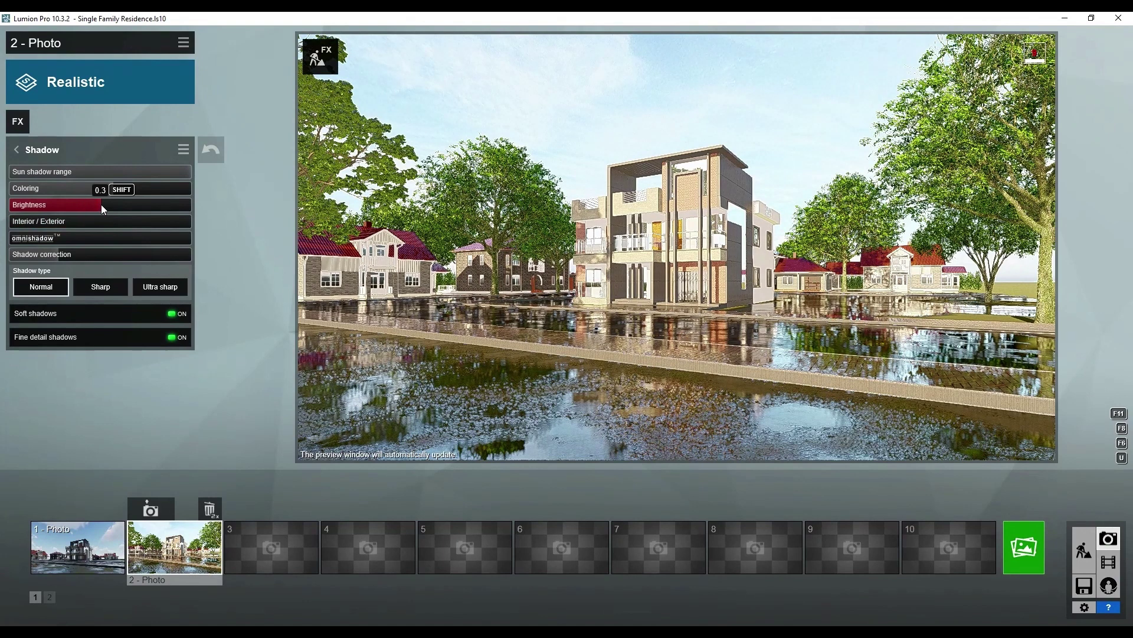
{"action": "left_click", "coordinate": [107, 221]}
{"action": "left_click_drag", "start_coordinate": [66, 222], "coordinate": [0, 230]}
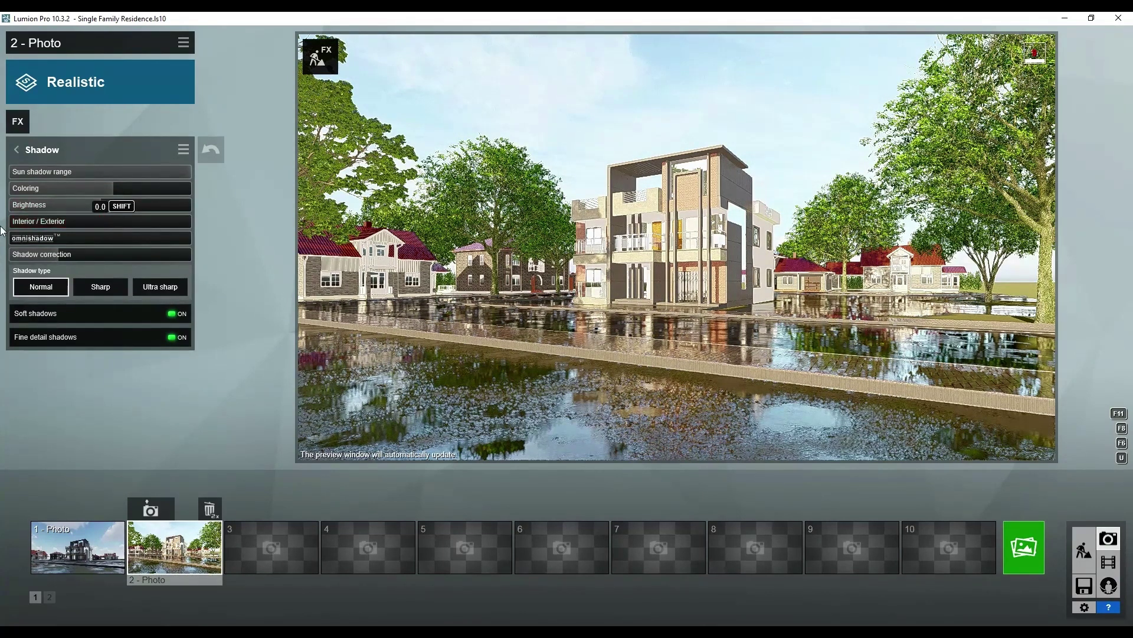
Disable the Depth of Field effect and return to the first effects page.
{"action": "left_click", "coordinate": [17, 150]}
{"action": "left_click", "coordinate": [181, 177]}
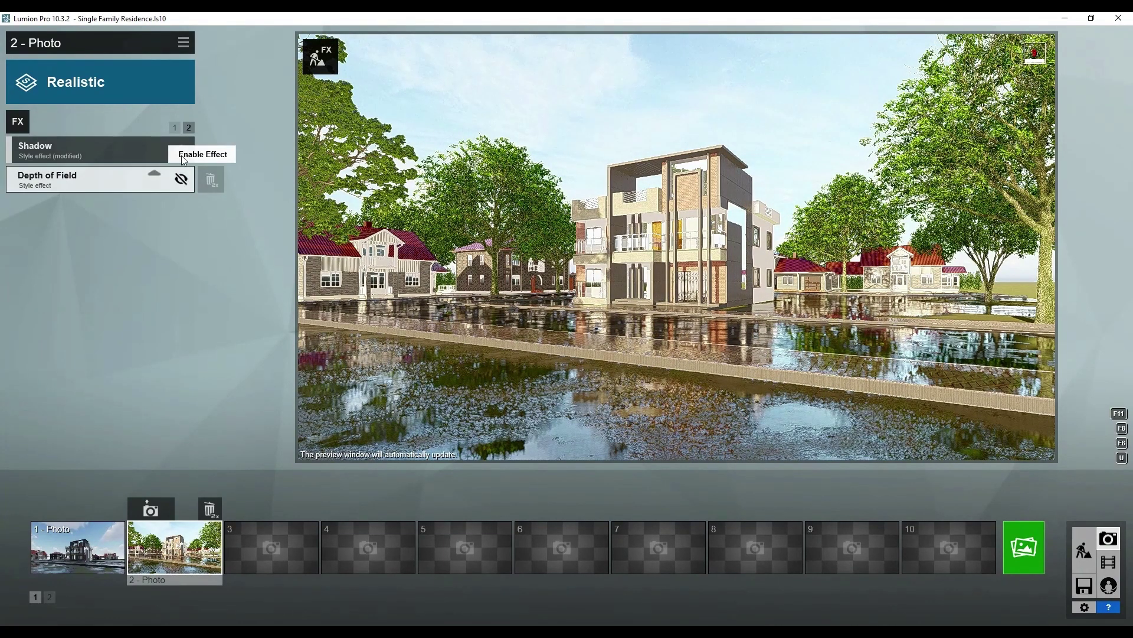
{"action": "left_click", "coordinate": [174, 128]}
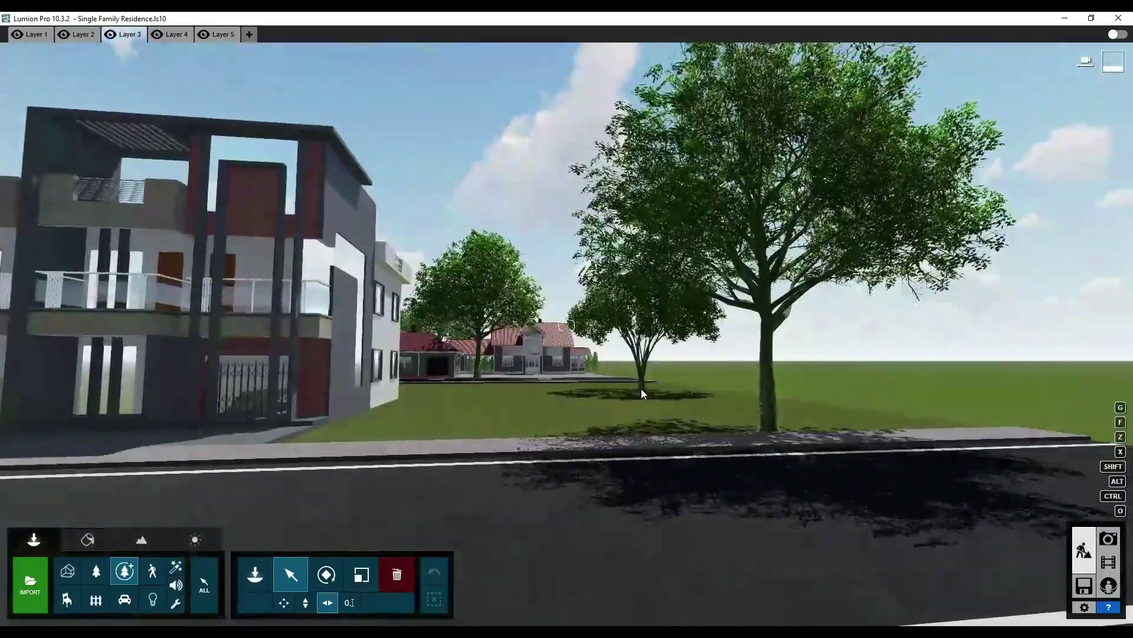
Copy the big maple onto the lawn, delete the small elm, and preview photo 2's camera.
{"action": "left_click", "coordinate": [638, 392]}
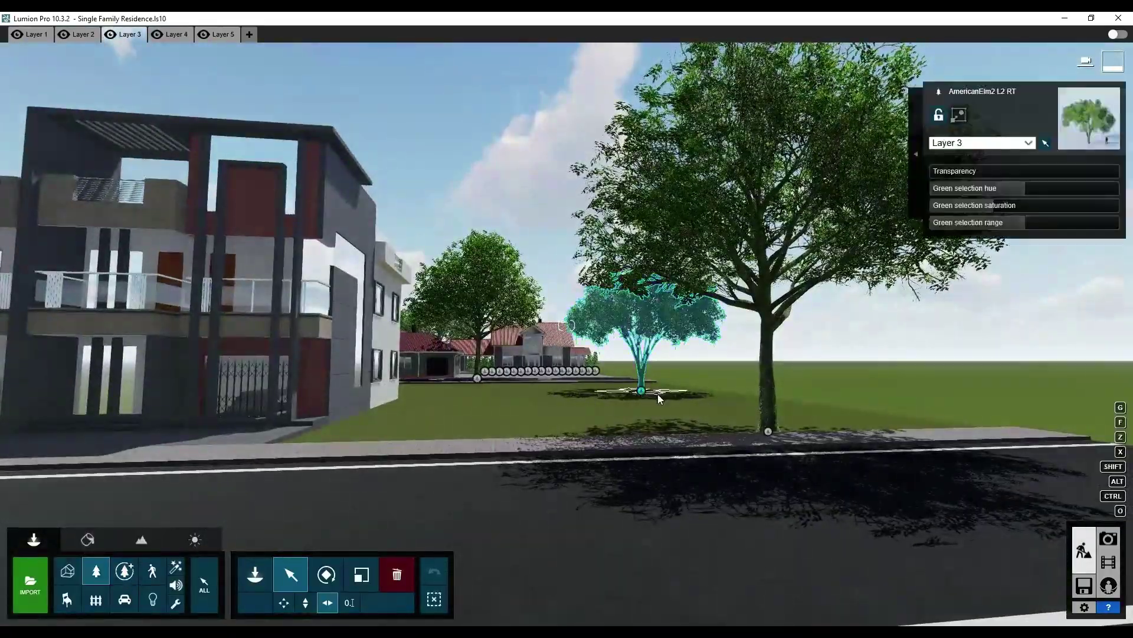
{"action": "left_click_drag", "start_coordinate": [658, 394], "coordinate": [664, 378]}
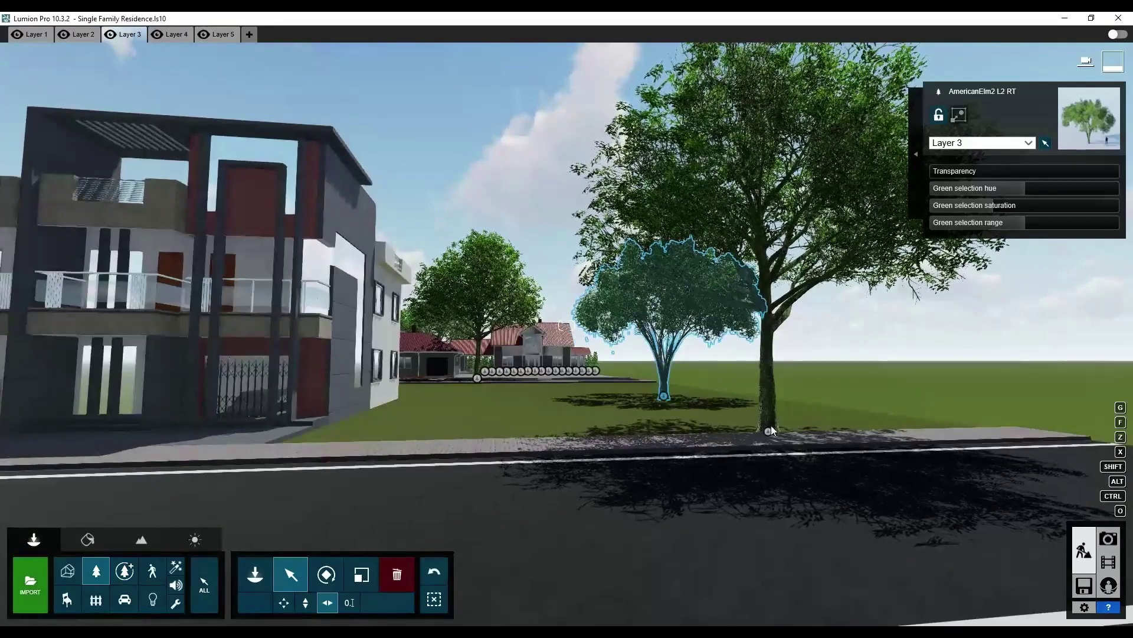
{"action": "left_click_drag", "start_coordinate": [769, 430], "coordinate": [688, 394], "text": "alt"}
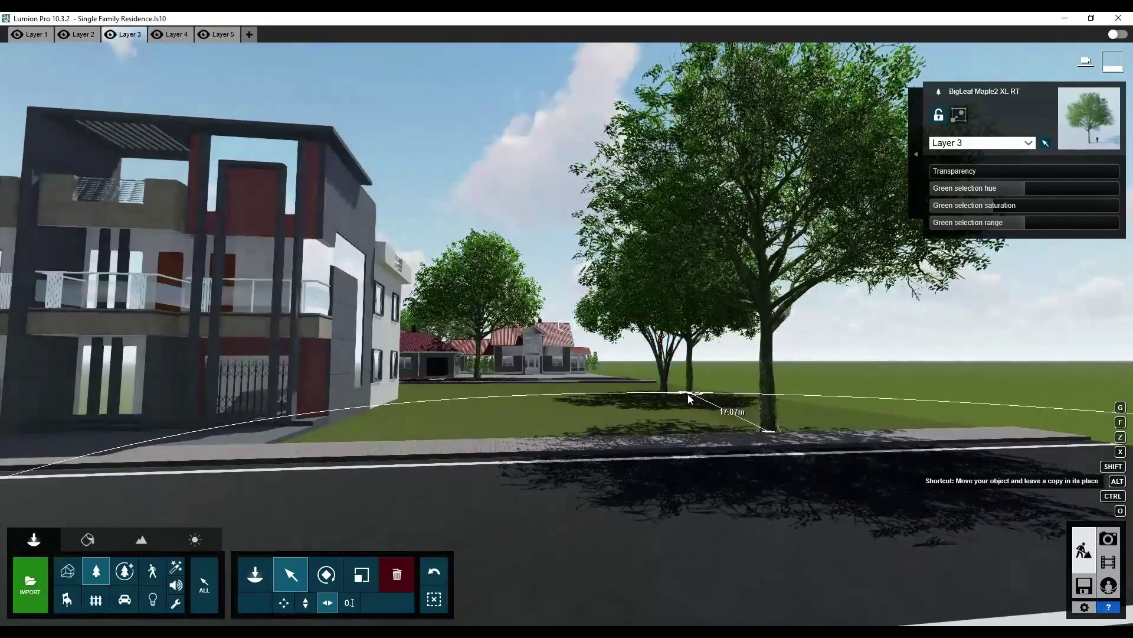
{"action": "left_click", "coordinate": [397, 573]}
{"action": "left_click", "coordinate": [661, 394]}
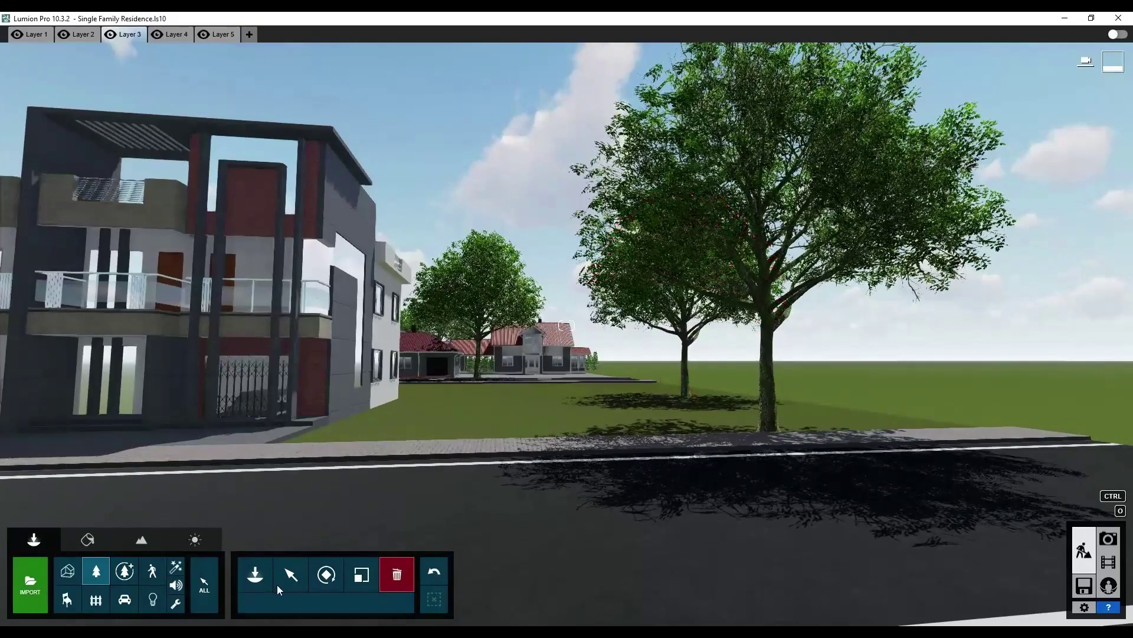
{"action": "left_click", "coordinate": [1108, 538]}
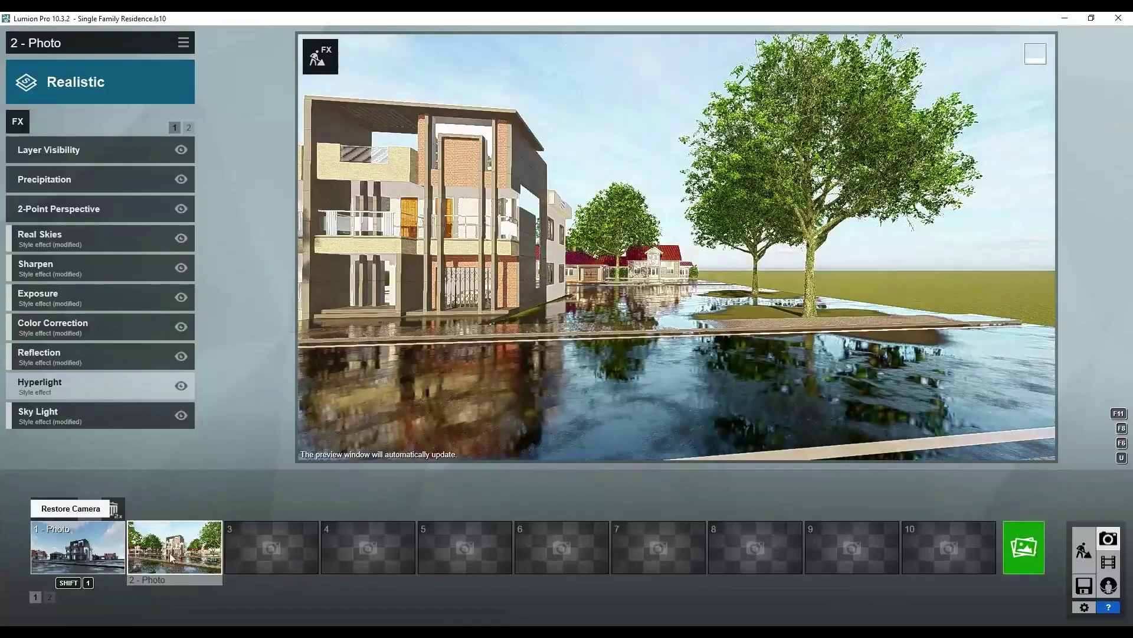
{"action": "left_click", "coordinate": [171, 557]}
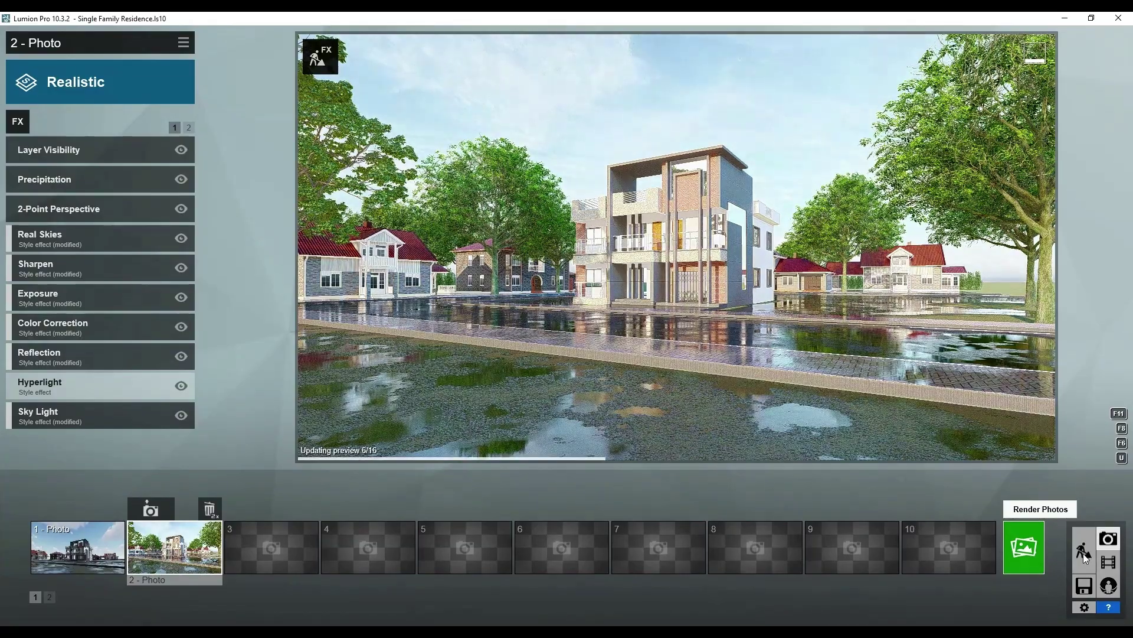
Move a lawn maple left toward the house and check the shot in Photo mode.
{"action": "left_click", "coordinate": [1082, 554]}
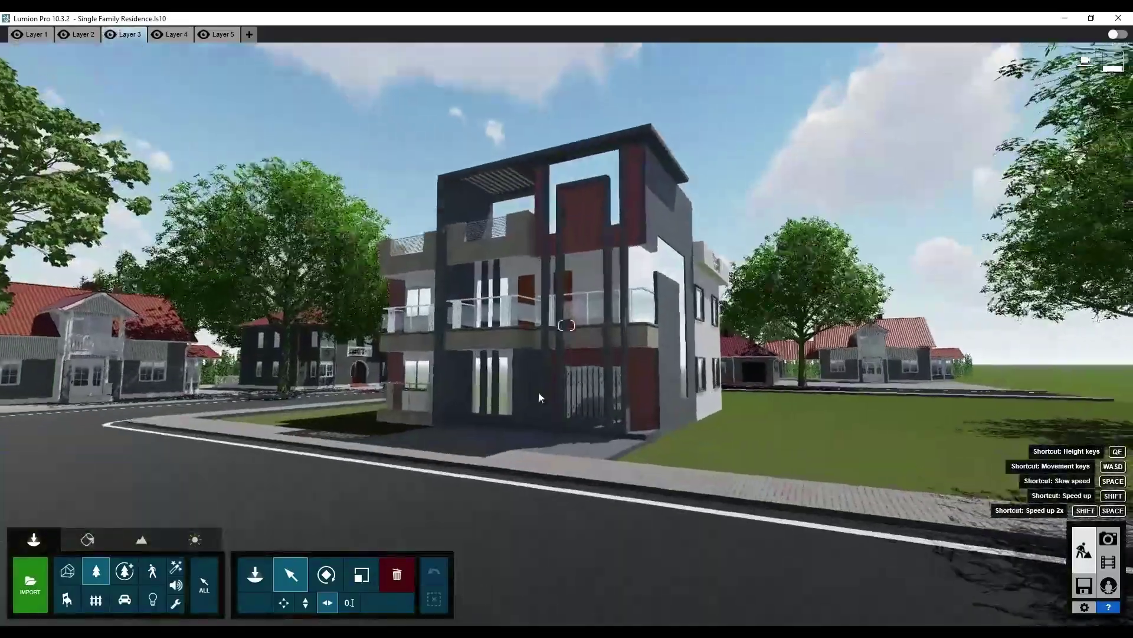
{"action": "right_click_drag", "start_coordinate": [539, 397], "coordinate": [519, 459]}
{"action": "left_click", "coordinate": [794, 359]}
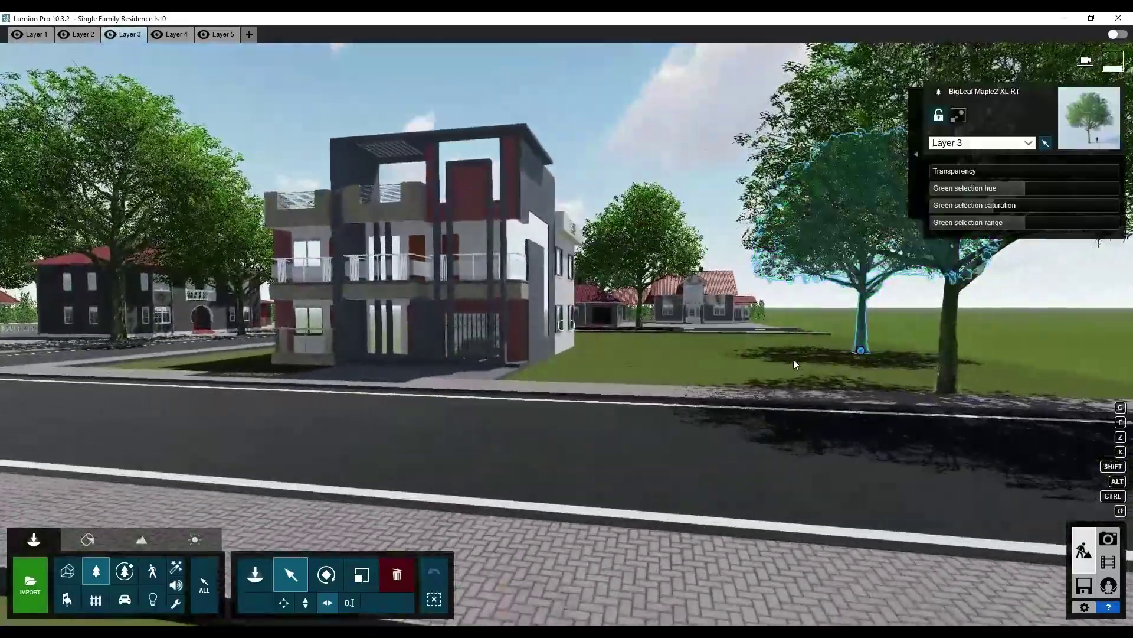
{"action": "left_click_drag", "start_coordinate": [861, 350], "coordinate": [761, 348]}
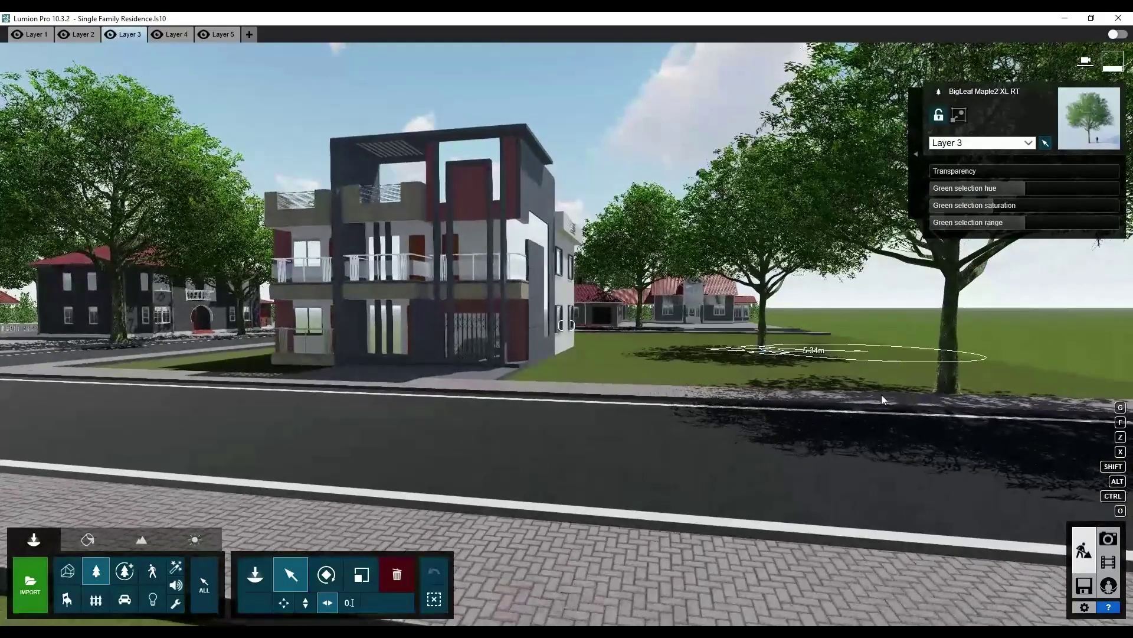
{"action": "left_click", "coordinate": [1102, 543]}
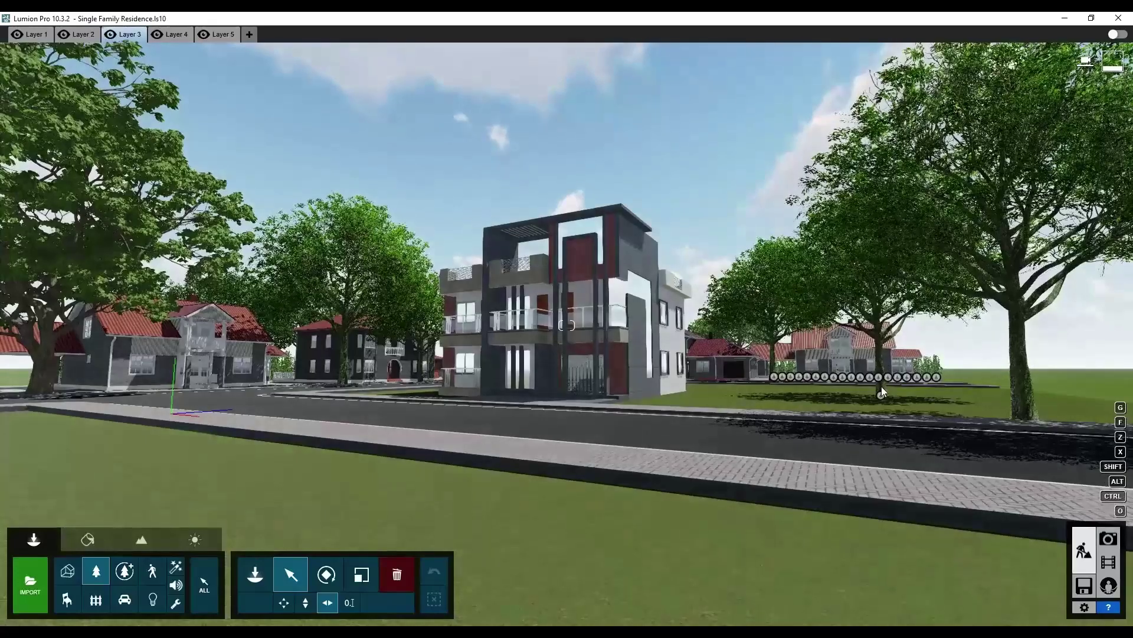
Shrink the selected roadside maple with the Size tool.
{"action": "left_click", "coordinate": [880, 386]}
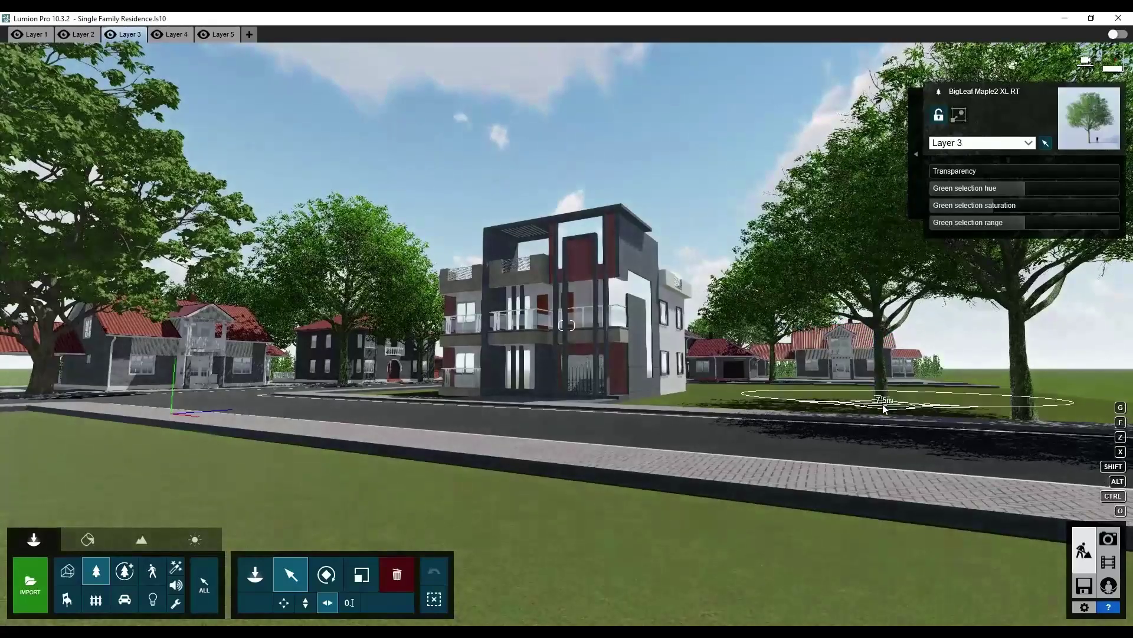
{"action": "left_click", "coordinate": [361, 574]}
{"action": "left_click_drag", "start_coordinate": [881, 409], "coordinate": [879, 431]}
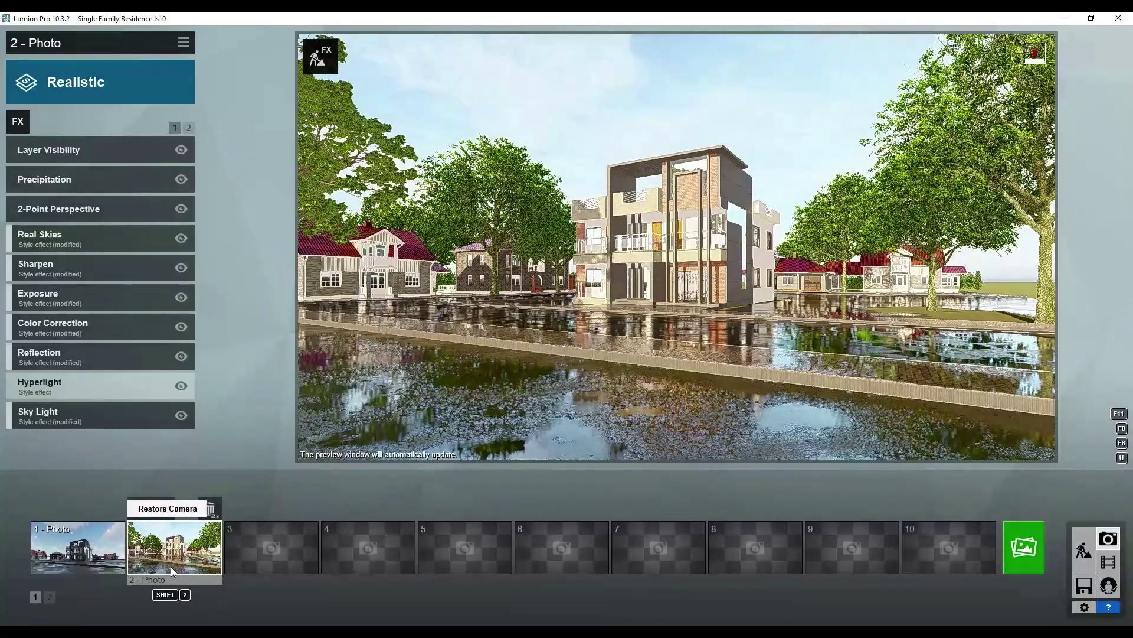
{"action": "left_click", "coordinate": [1089, 557]}
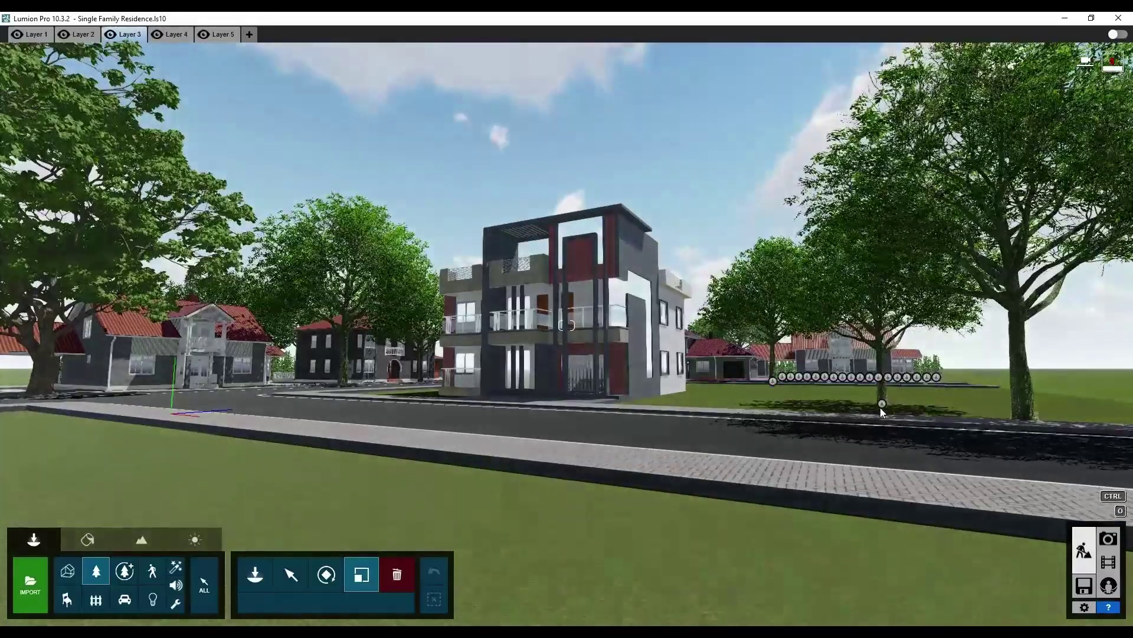
{"action": "left_click", "coordinate": [881, 404]}
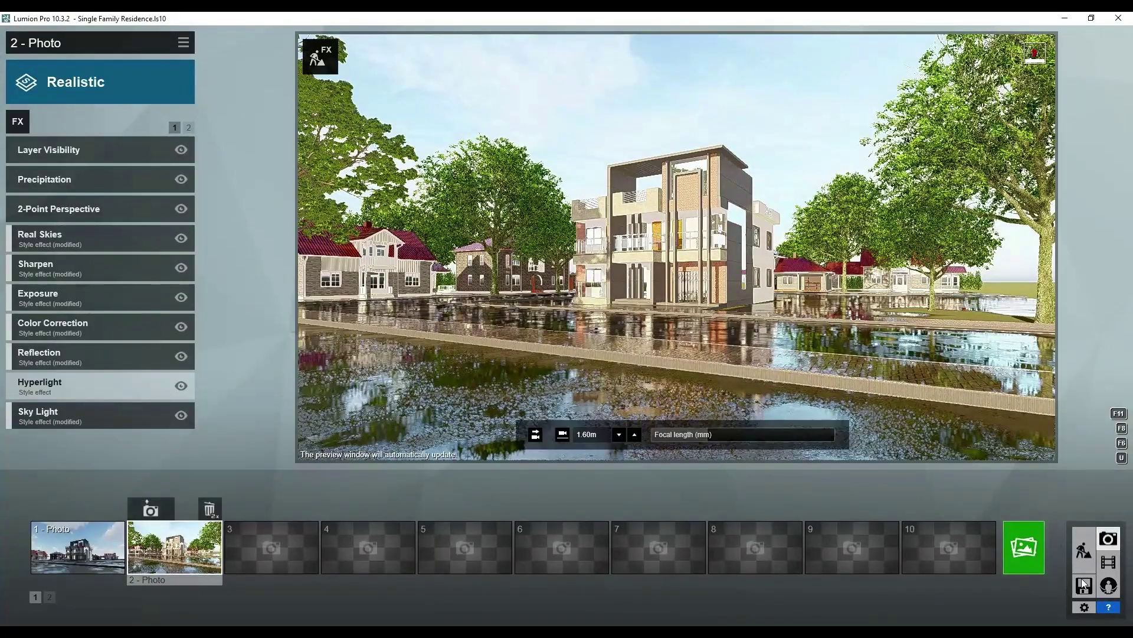
{"action": "left_click", "coordinate": [1080, 561]}
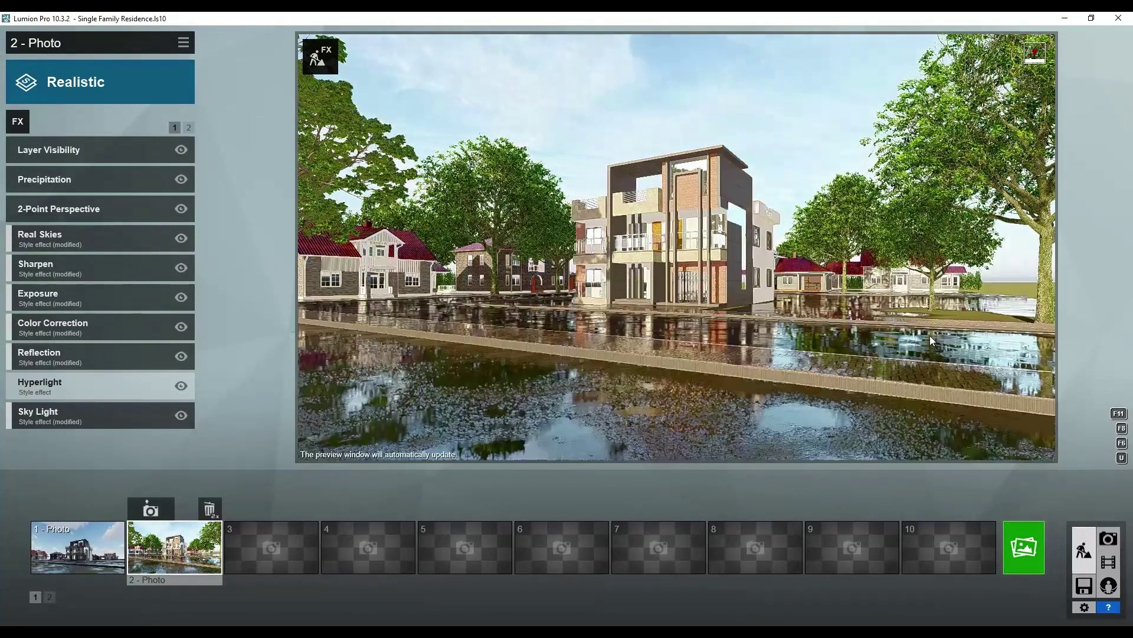
Move the smaller lawn maple further left and view it in Photo mode.
{"action": "scroll", "coordinate": [930, 354], "scroll_direction": "up", "scroll_amount": 5}
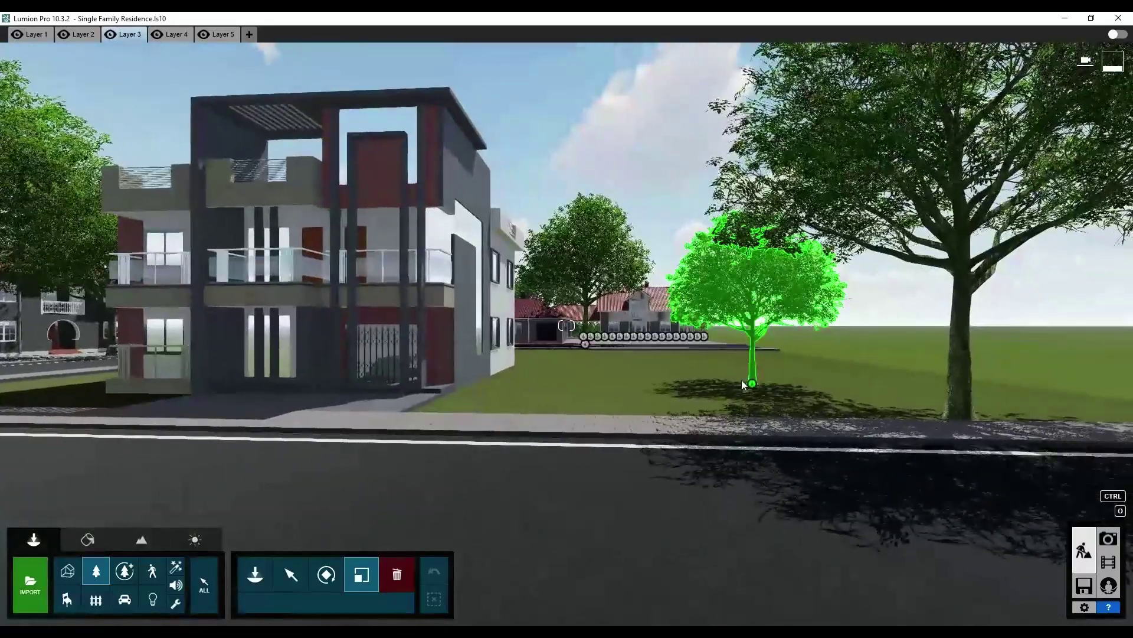
{"action": "left_click", "coordinate": [732, 378]}
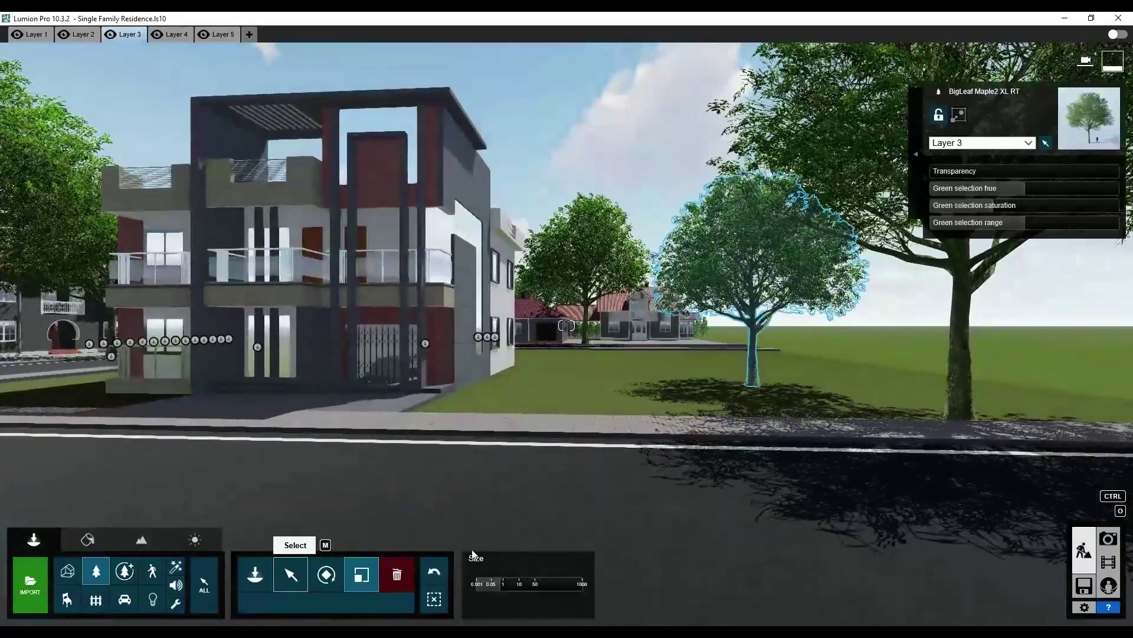
{"action": "left_click", "coordinate": [291, 574]}
{"action": "left_click_drag", "start_coordinate": [749, 388], "coordinate": [688, 361]}
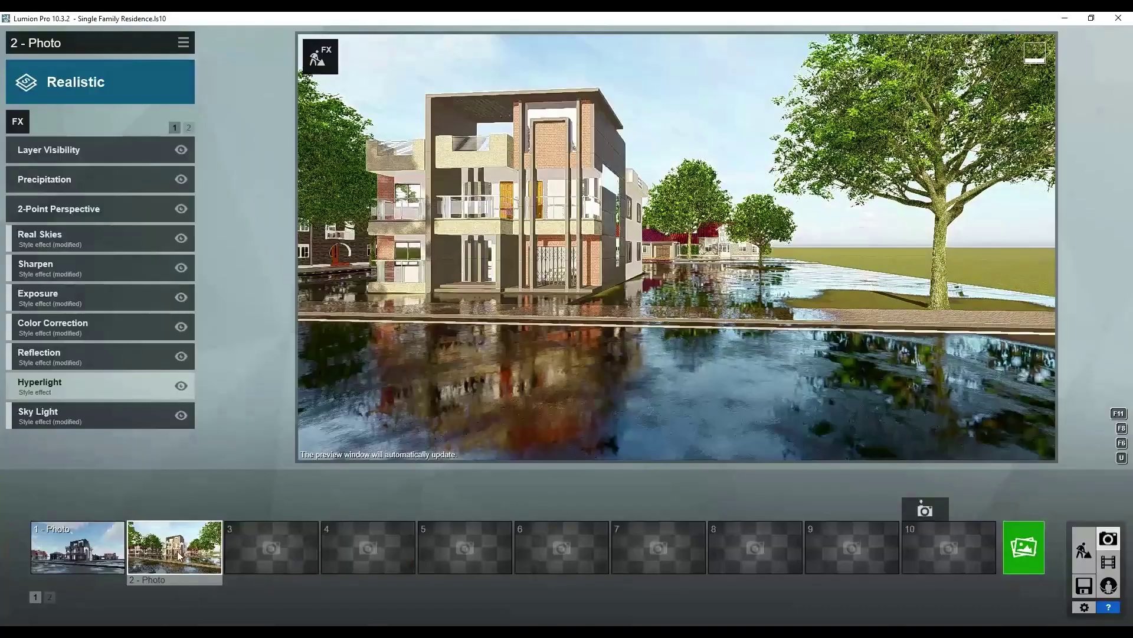
{"action": "left_click", "coordinate": [177, 549]}
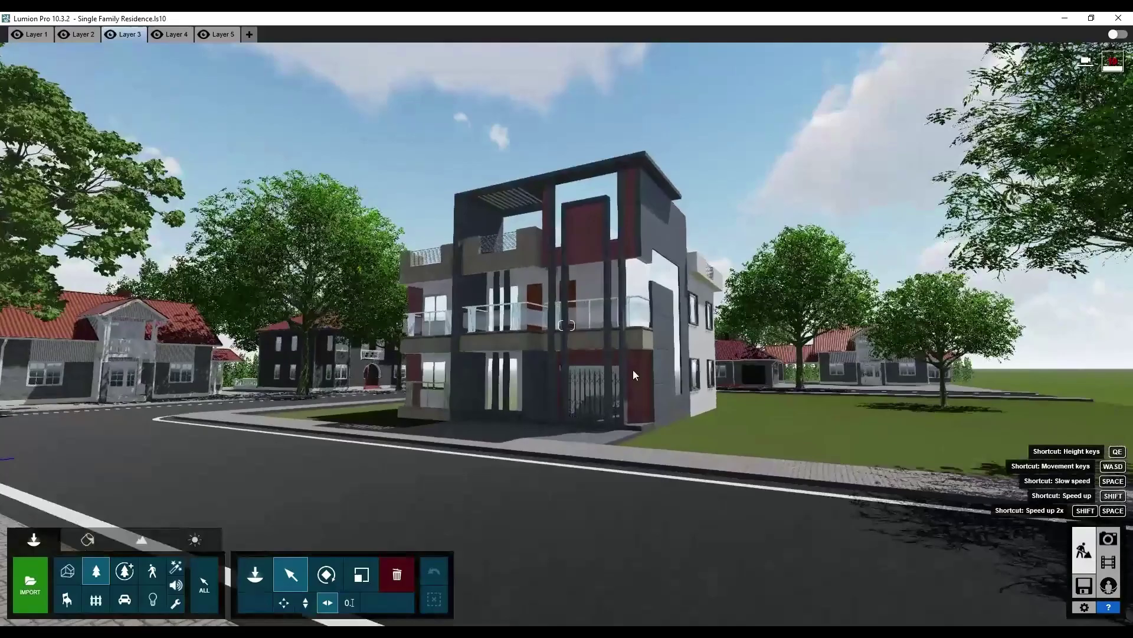
Move a maple left across the lawn and restore photo 2's camera to check it.
{"action": "right_click_drag", "start_coordinate": [633, 369], "coordinate": [859, 349]}
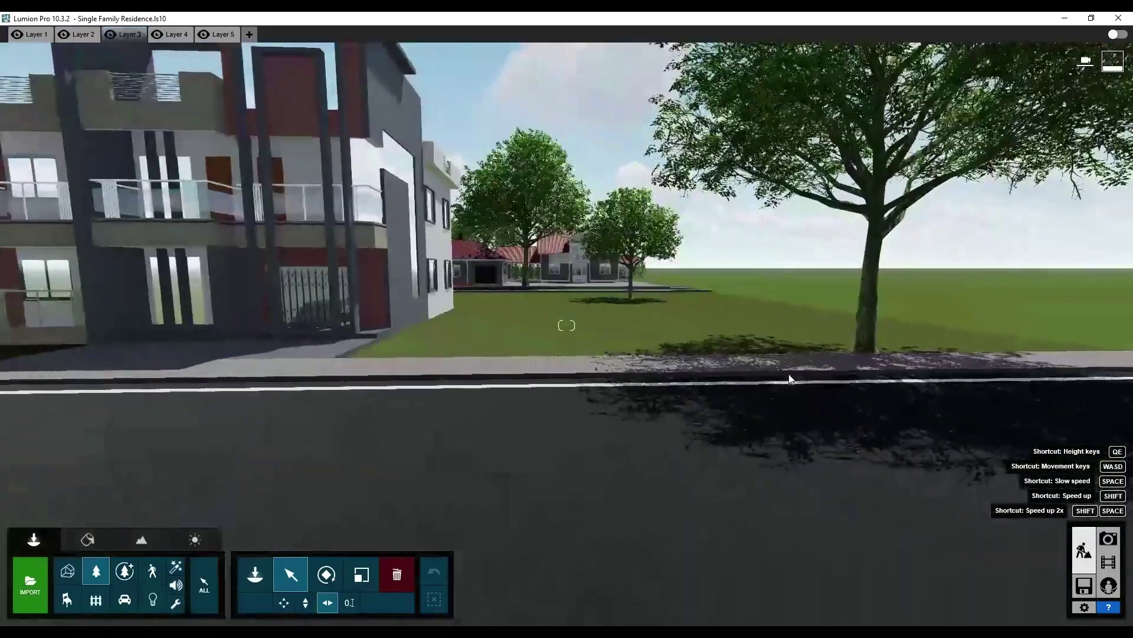
{"action": "left_click_drag", "start_coordinate": [860, 348], "coordinate": [732, 328]}
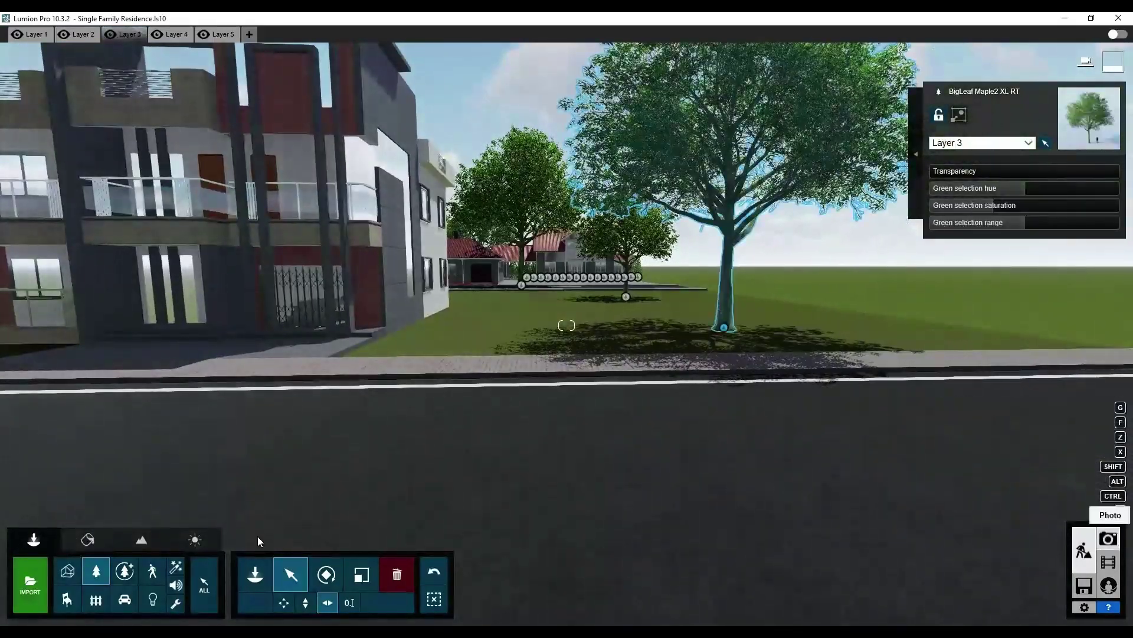
{"action": "left_click", "coordinate": [1108, 539]}
{"action": "left_click", "coordinate": [185, 561]}
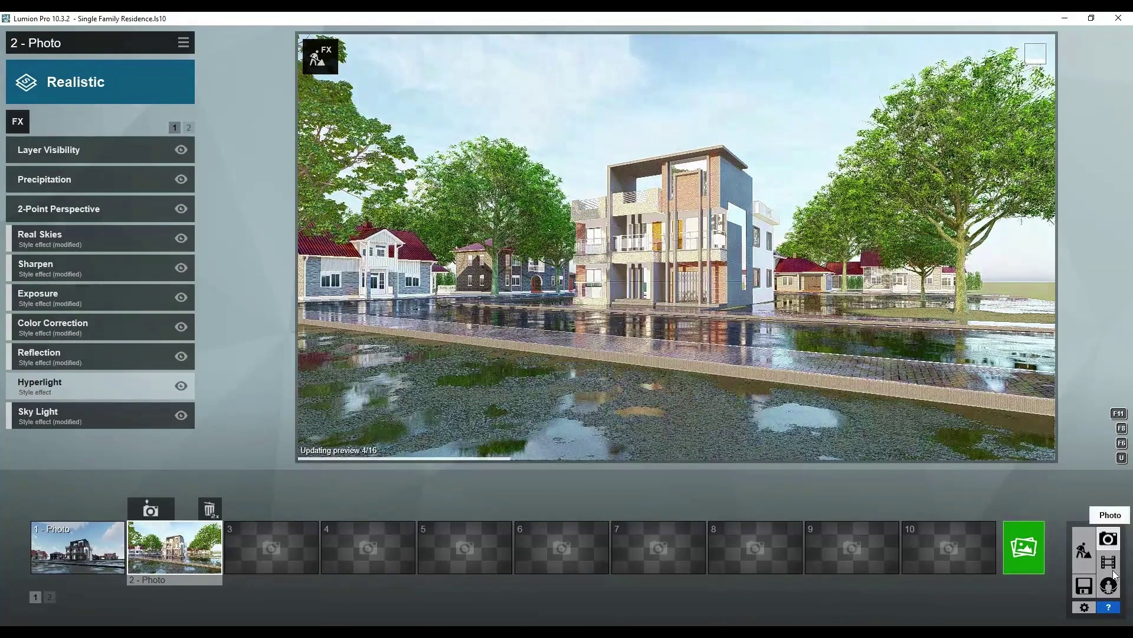
Reposition the maple beside the street along the lawn and preview photo 2 again.
{"action": "left_click", "coordinate": [1083, 550]}
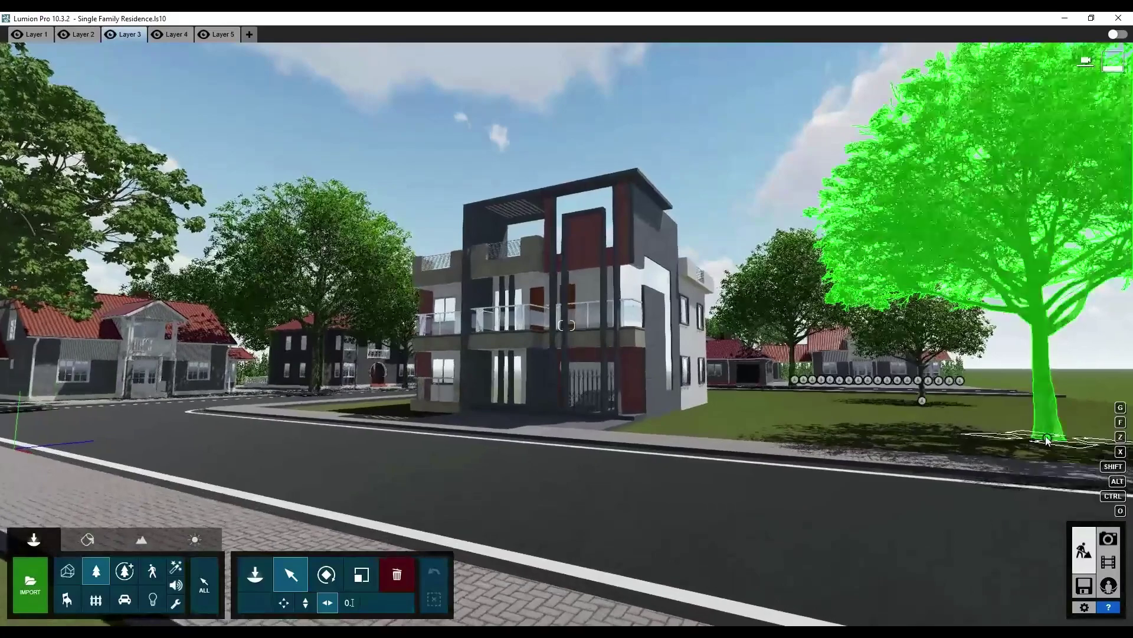
{"action": "left_click", "coordinate": [923, 430]}
{"action": "left_click_drag", "start_coordinate": [923, 429], "coordinate": [997, 413]}
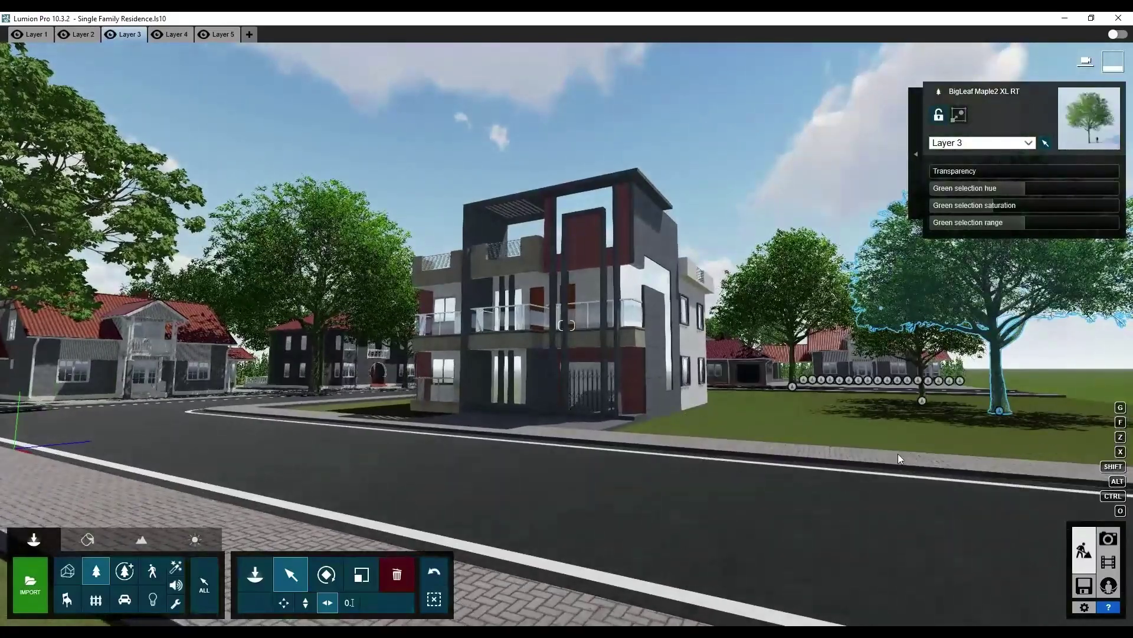
{"action": "left_click_drag", "start_coordinate": [919, 405], "coordinate": [782, 406]}
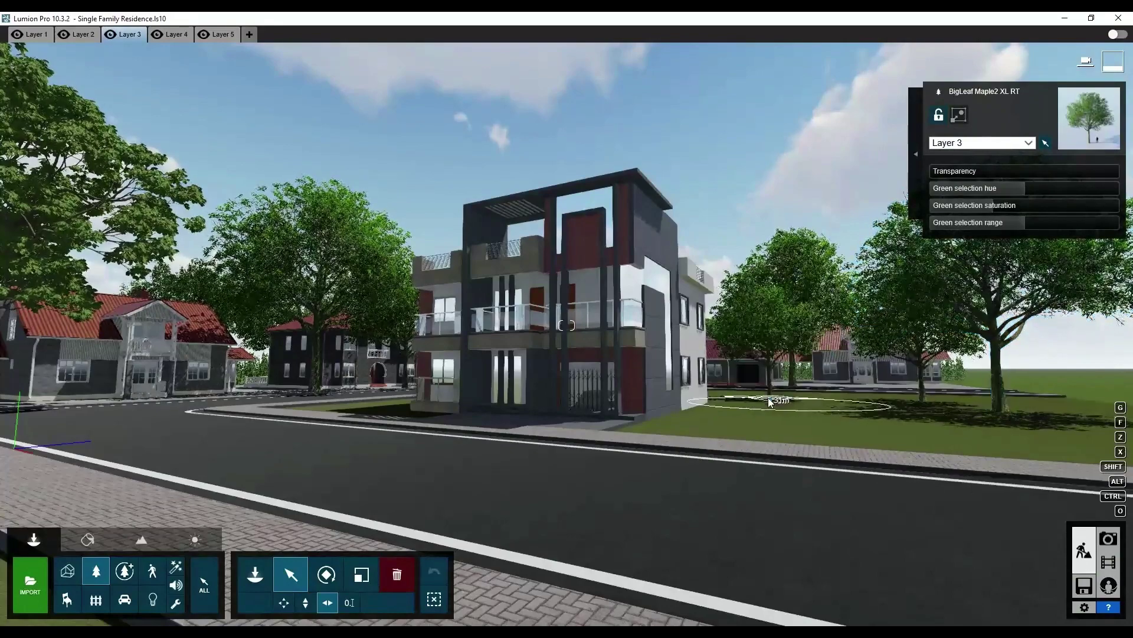
{"action": "left_click", "coordinate": [362, 574]}
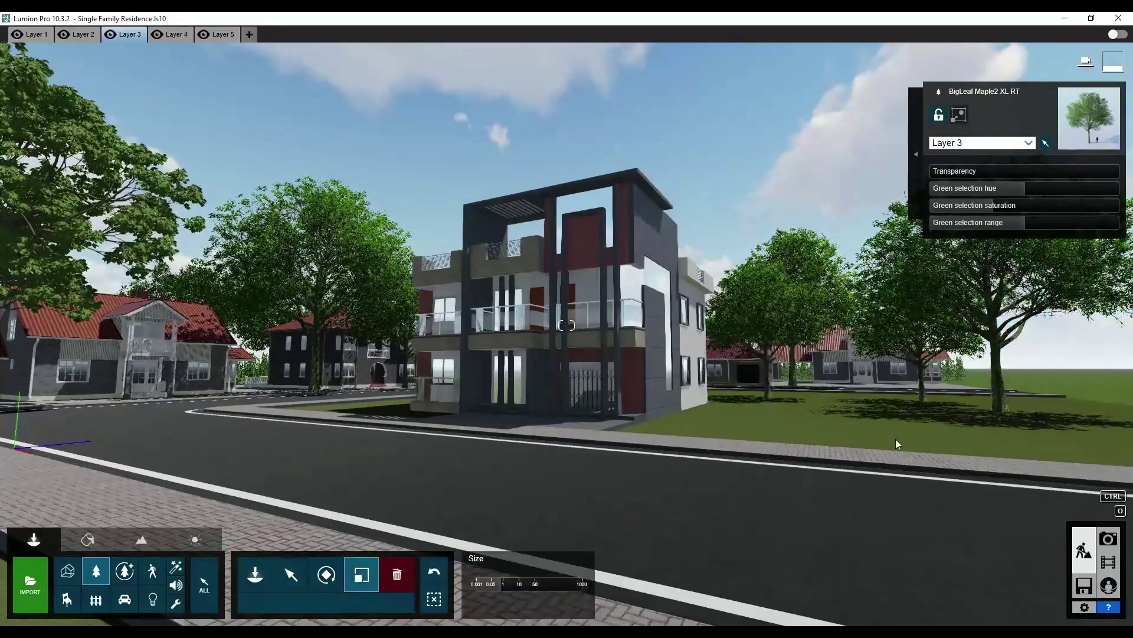
{"action": "left_click", "coordinate": [1108, 538]}
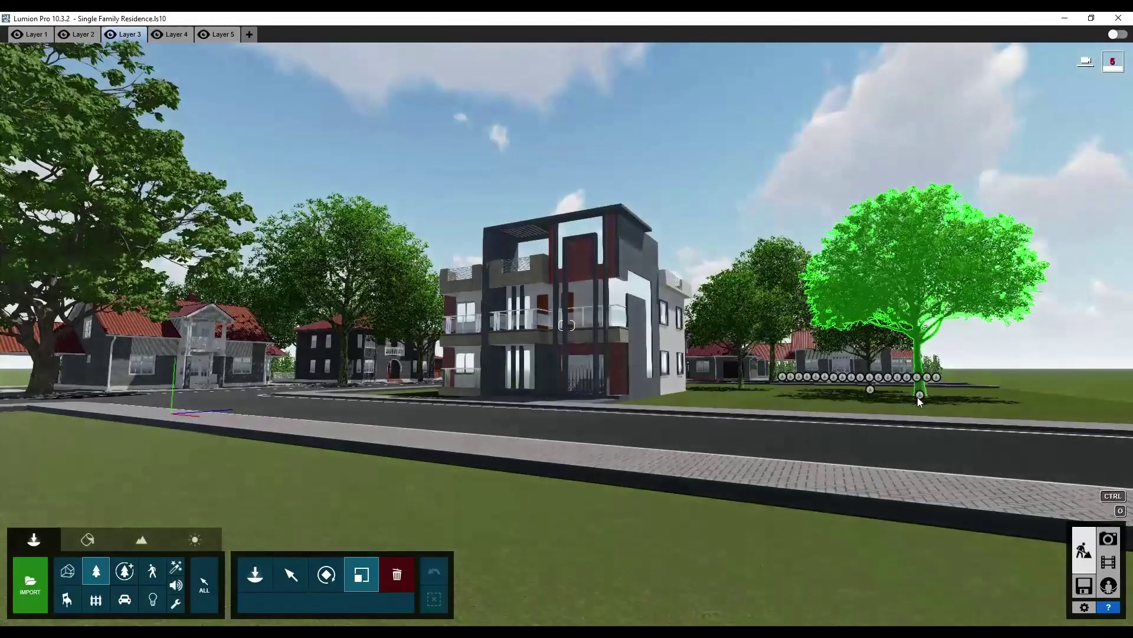
Nudge the maple slightly left and bring it closer to the camera.
{"action": "left_click", "coordinate": [919, 395]}
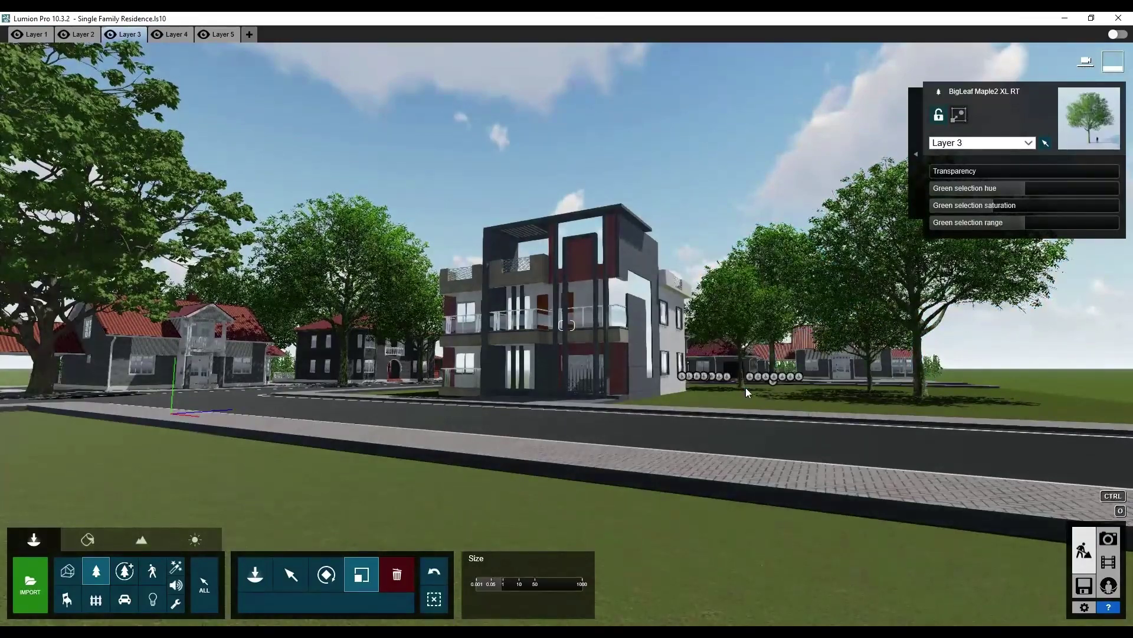
{"action": "left_click", "coordinate": [291, 575]}
{"action": "left_click_drag", "start_coordinate": [742, 387], "coordinate": [727, 389]}
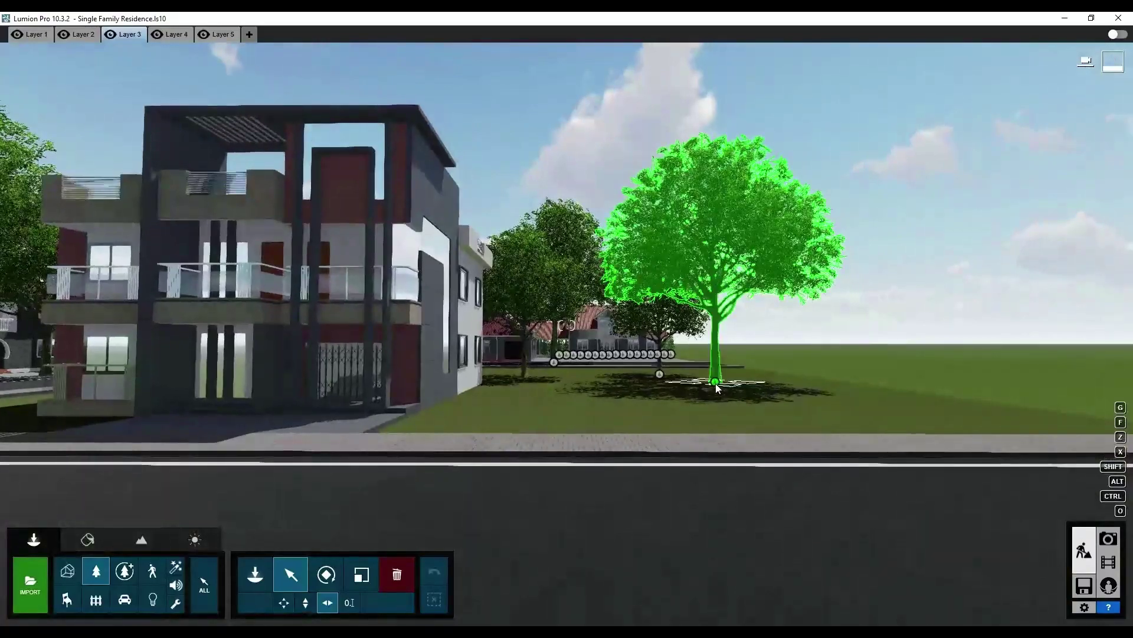
{"action": "left_click_drag", "start_coordinate": [717, 388], "coordinate": [677, 420]}
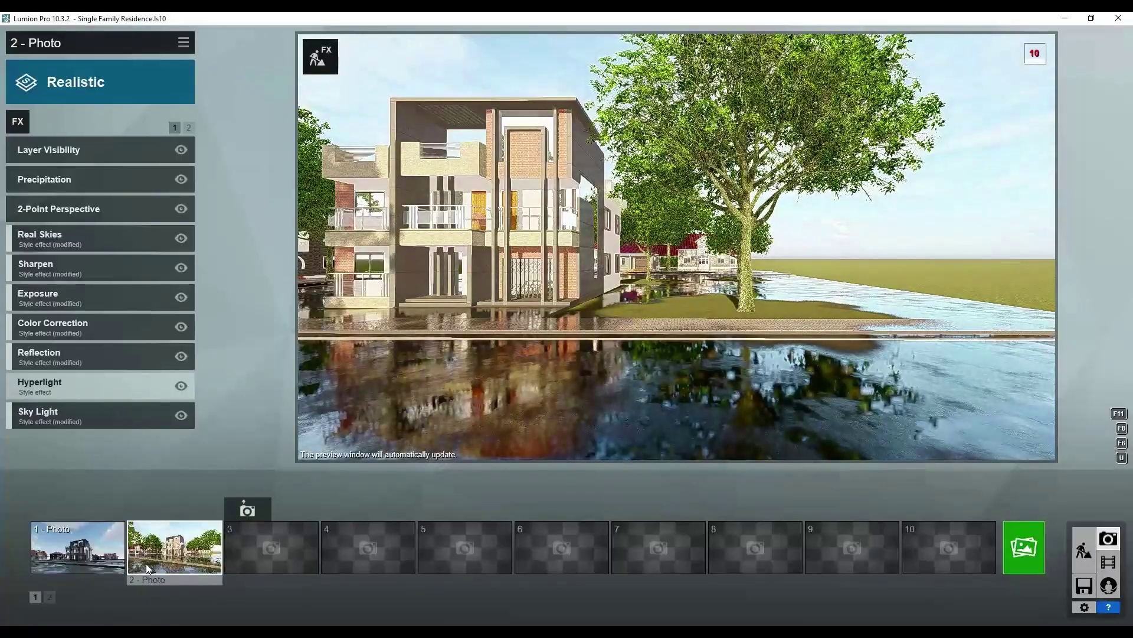
Enlarge the big street maple and shift it left along the roadside, framing the house.
{"action": "left_click", "coordinate": [147, 563]}
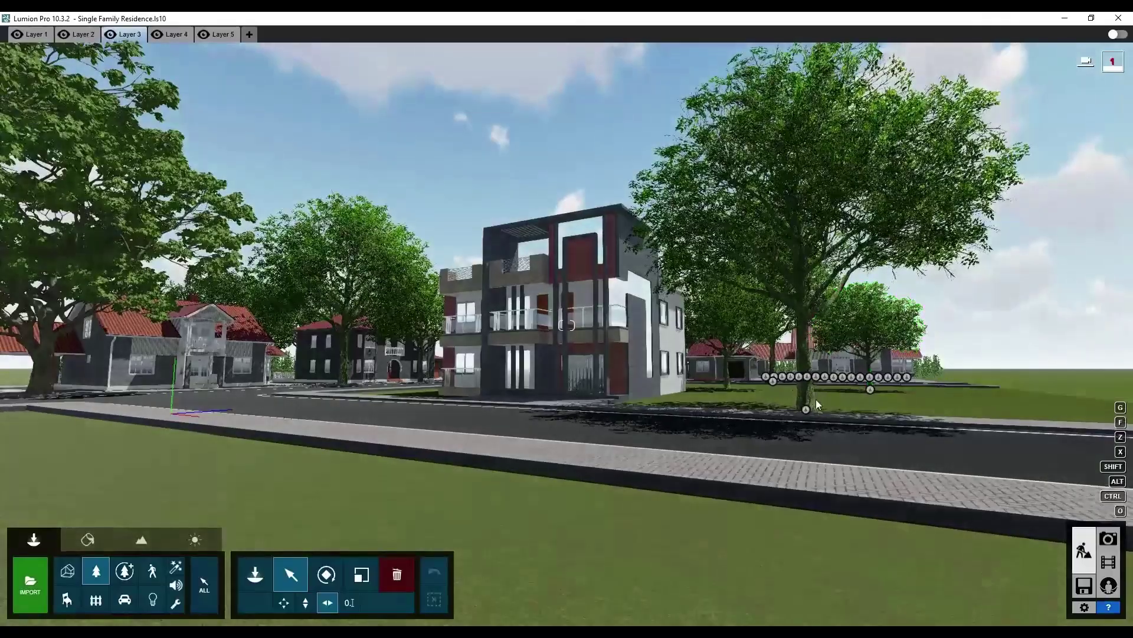
{"action": "left_click", "coordinate": [803, 412]}
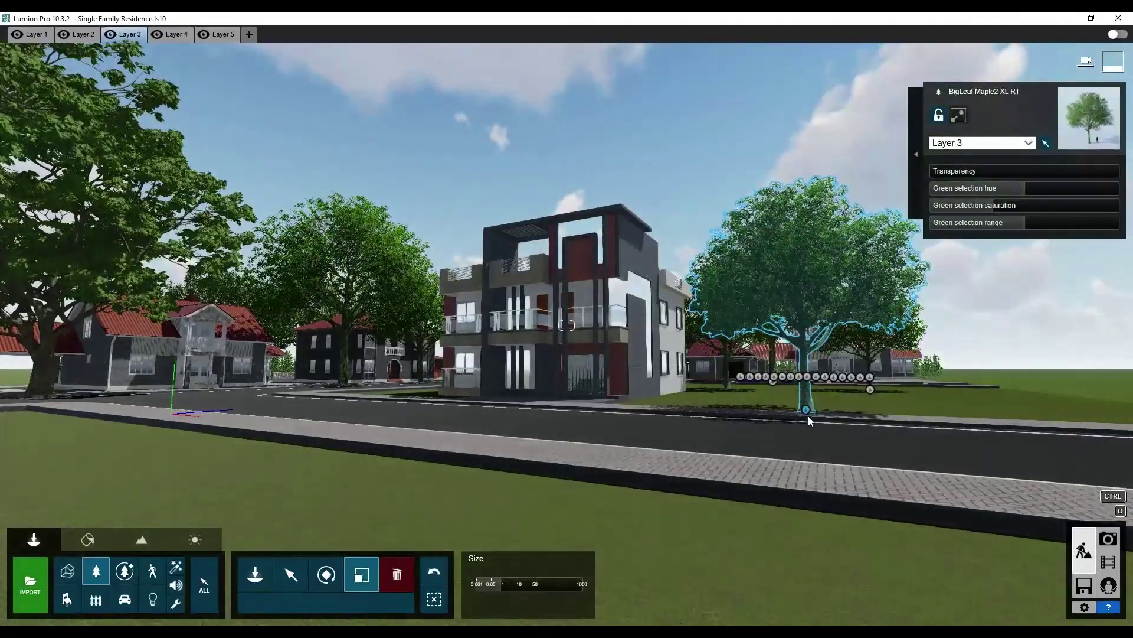
{"action": "left_click_drag", "start_coordinate": [807, 412], "coordinate": [807, 413]}
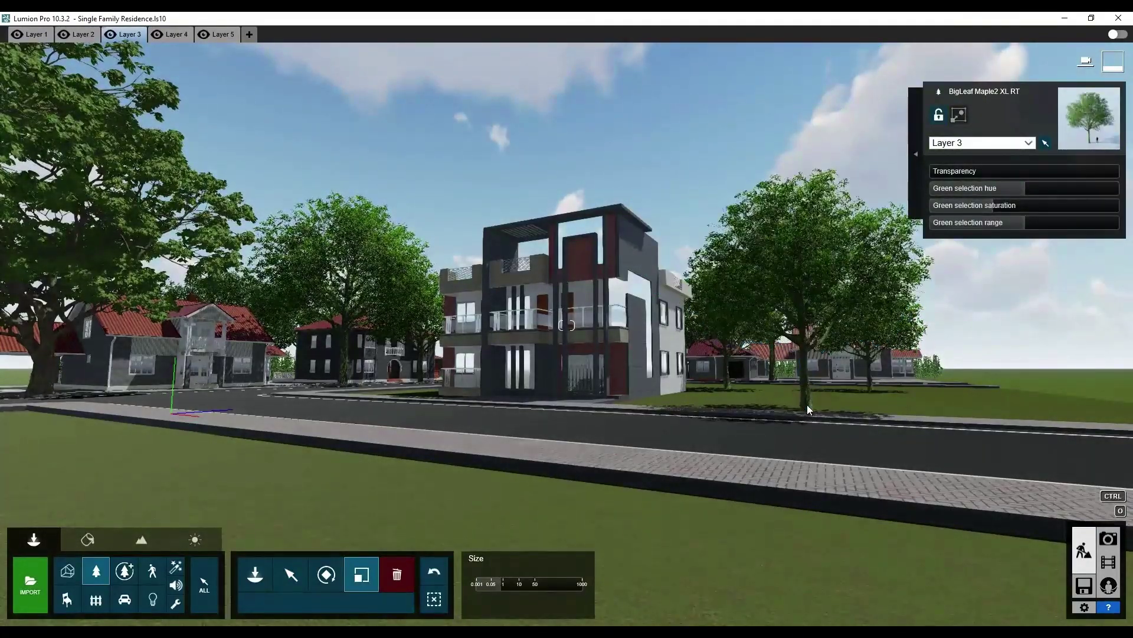
{"action": "right_click_drag", "start_coordinate": [806, 413], "coordinate": [293, 576]}
{"action": "left_click", "coordinate": [293, 576]}
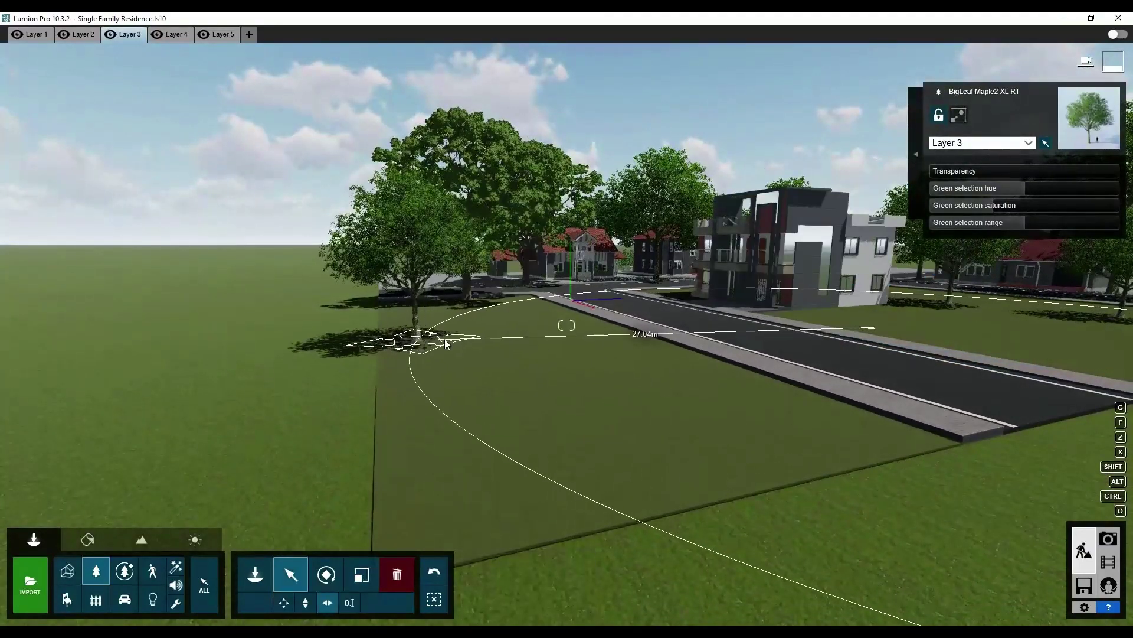
{"action": "mouse_move", "coordinate": [425, 346]}
{"action": "left_mouse_down"}
{"action": "mouse_move", "coordinate": [327, 339]}
{"action": "mouse_move", "coordinate": [329, 272]}
{"action": "left_mouse_up"}
{"action": "left_click", "coordinate": [352, 570]}
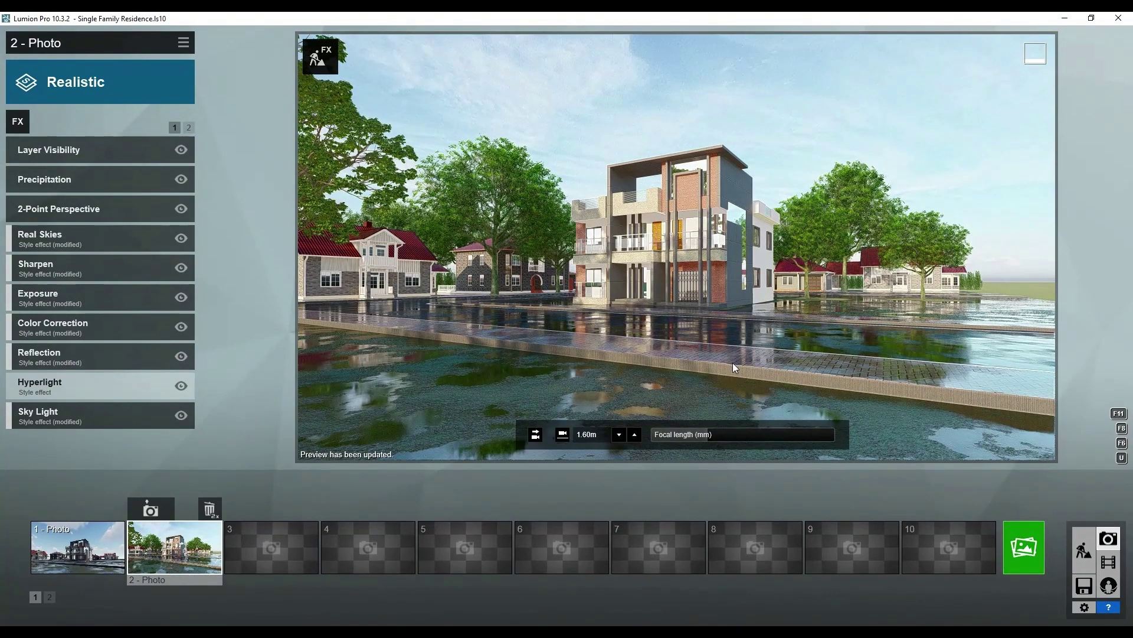
Place an AmericanBeech-S3 HQ tree in front of the neighbouring house and scale it.
{"action": "left_click", "coordinate": [1084, 550]}
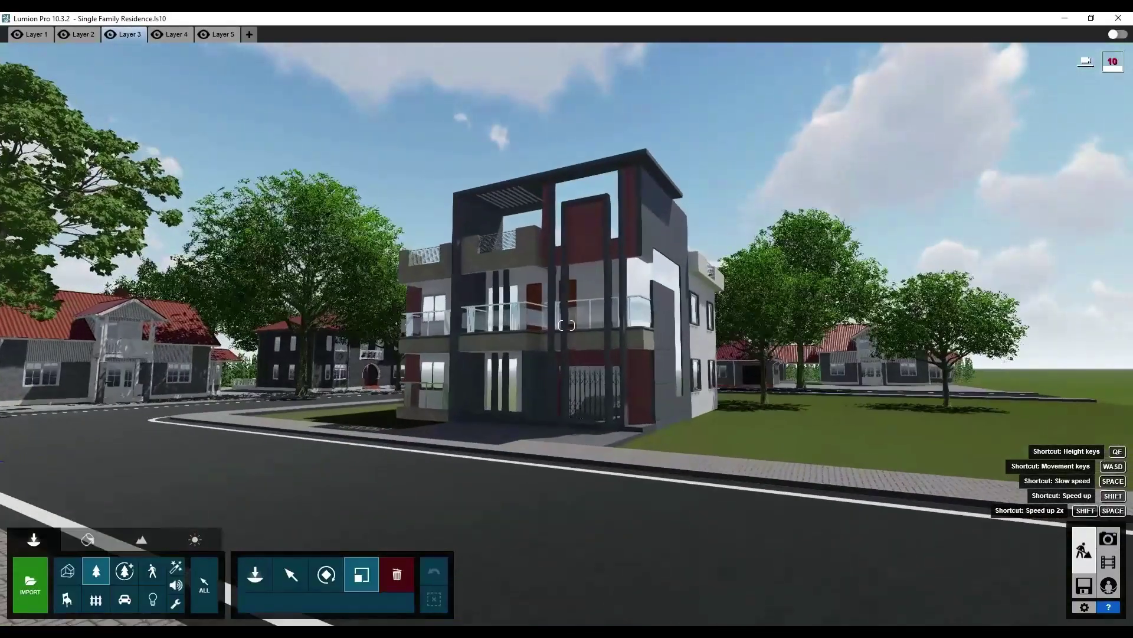
{"action": "right_click_drag", "start_coordinate": [290, 528], "coordinate": [291, 528]}
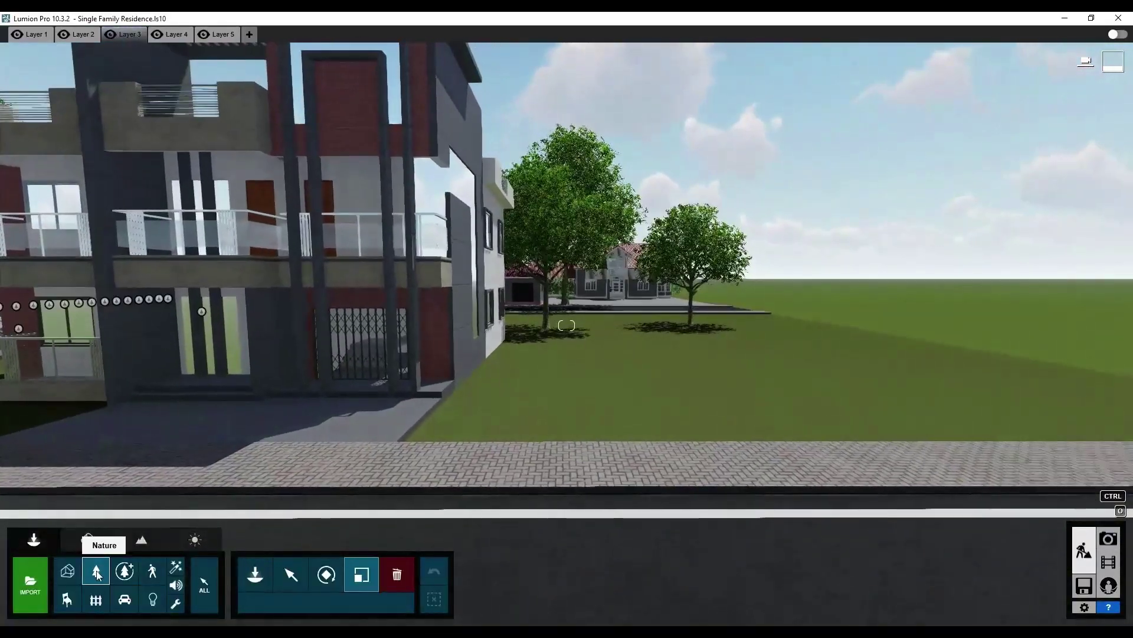
{"action": "left_click", "coordinate": [97, 574]}
{"action": "left_click", "coordinate": [33, 205]}
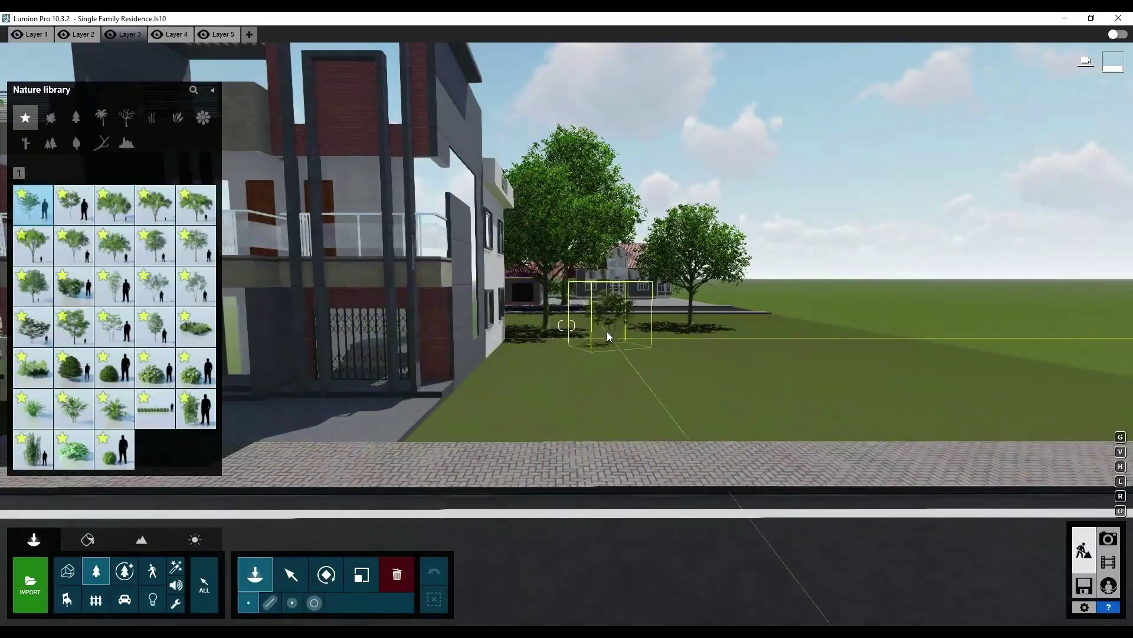
{"action": "right_click_drag", "start_coordinate": [602, 307], "coordinate": [567, 568]}
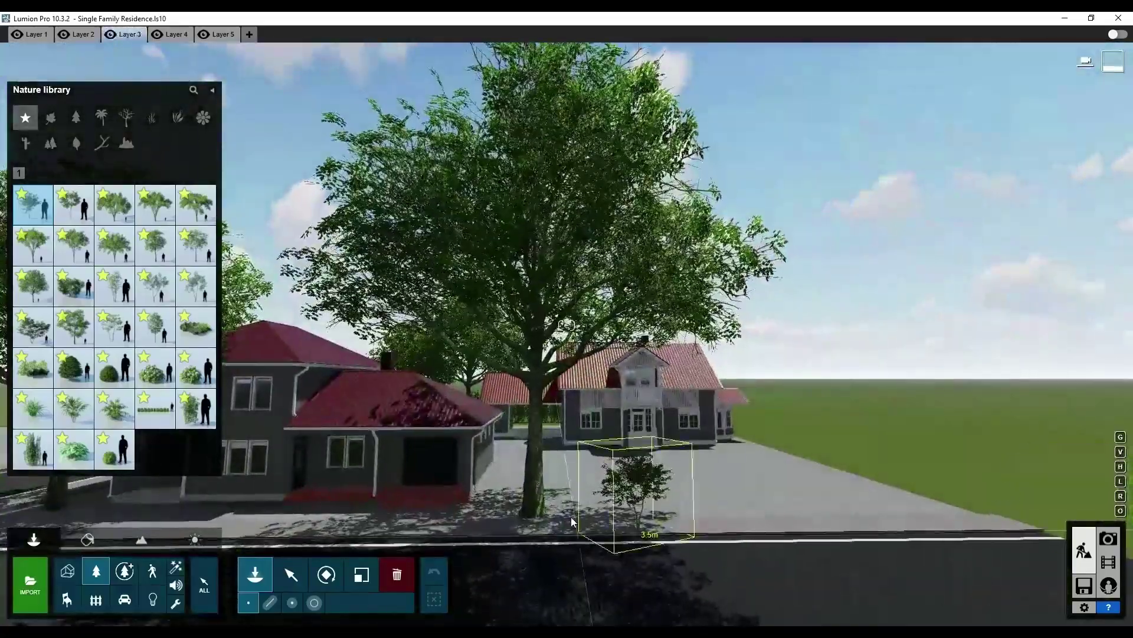
{"action": "left_click", "coordinate": [361, 574]}
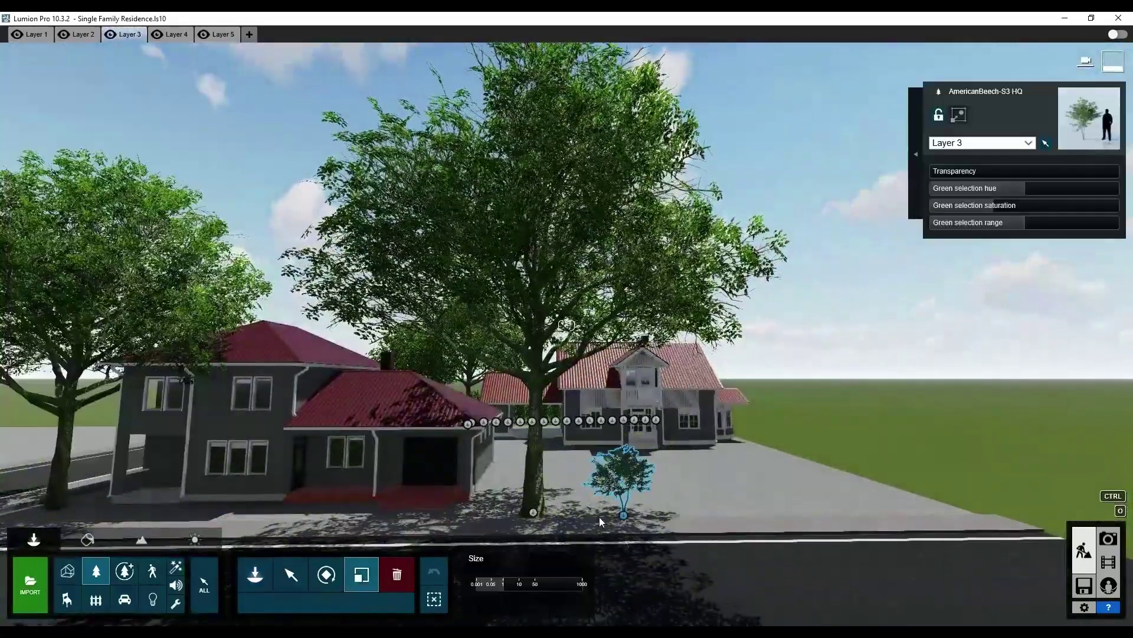
{"action": "mouse_move", "coordinate": [609, 554]}
{"action": "right_mouse_down"}
{"action": "mouse_move", "coordinate": [649, 481]}
{"action": "mouse_move", "coordinate": [630, 419]}
{"action": "right_mouse_up"}
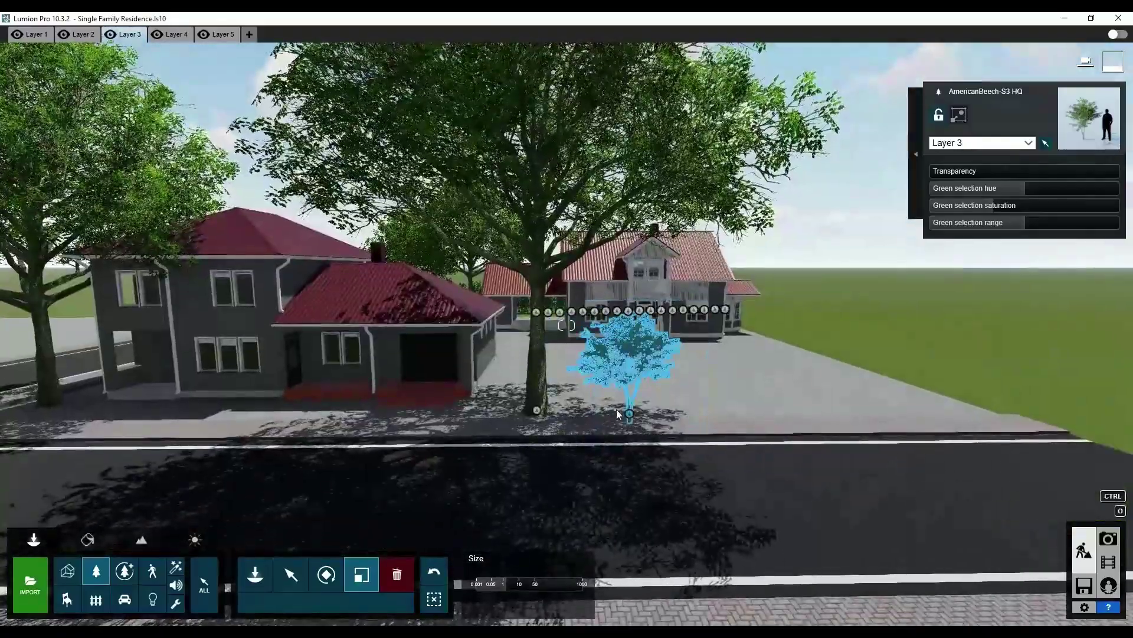
Alt-drag a copy of the beech further left and inspect from an aerial view.
{"action": "left_click", "coordinate": [291, 574]}
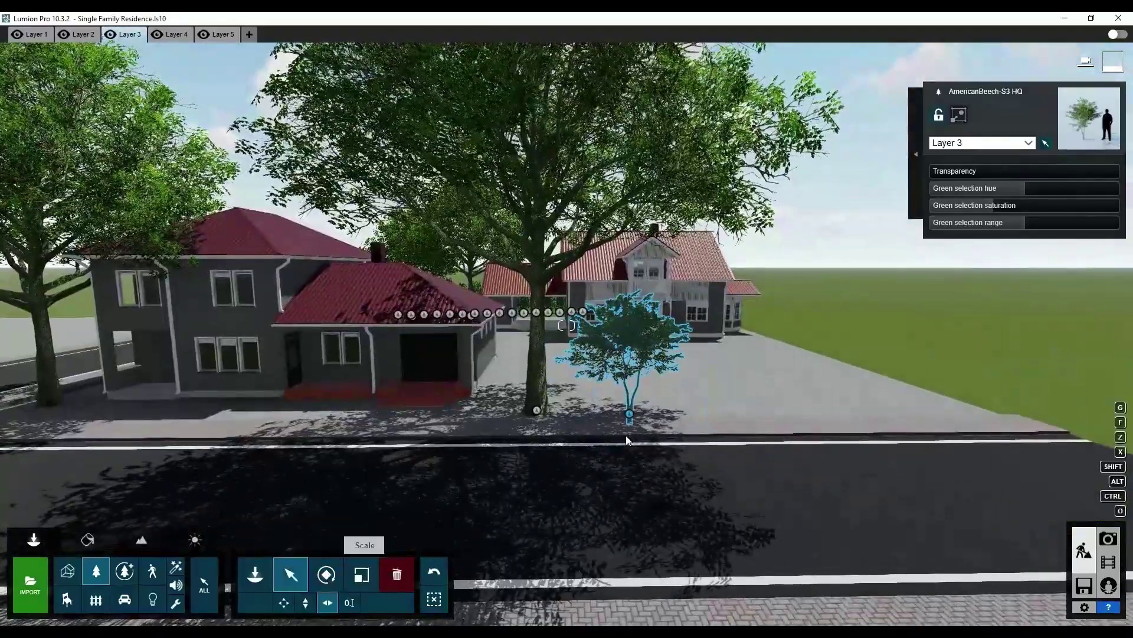
{"action": "left_click_drag", "start_coordinate": [488, 406], "coordinate": [488, 410]}
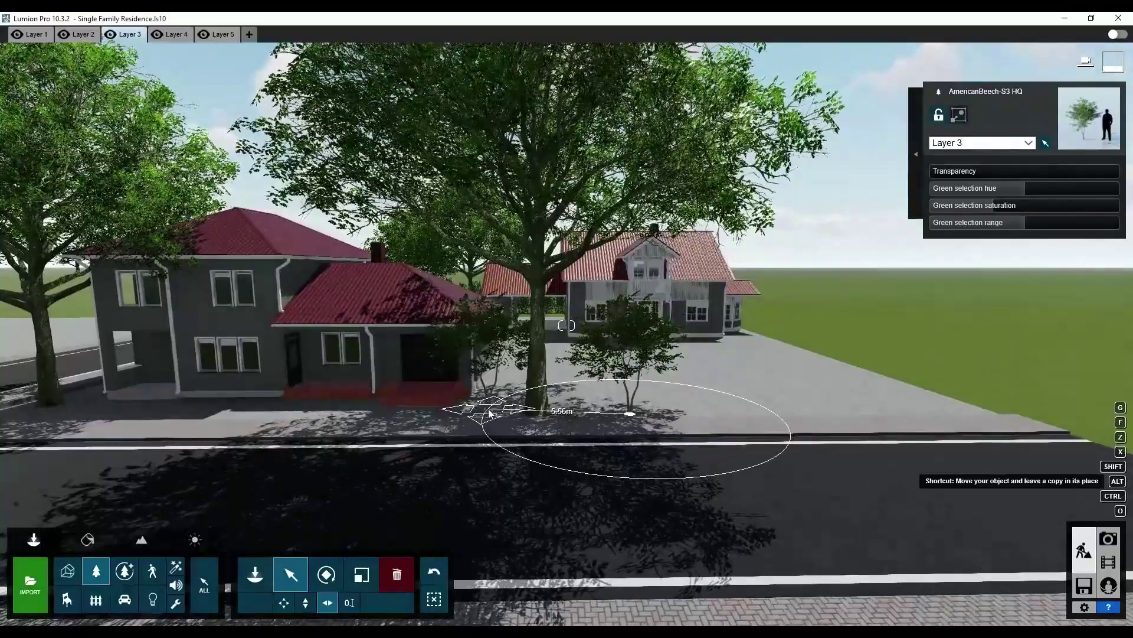
{"action": "key", "text": "w"}
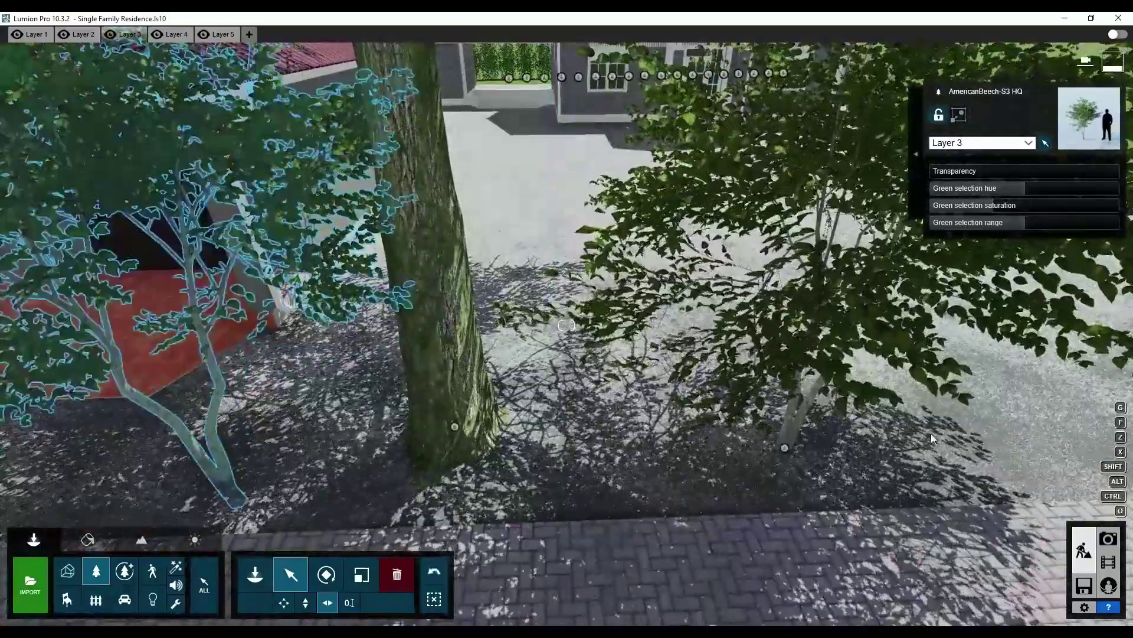
{"action": "mouse_move", "coordinate": [784, 463]}
{"action": "right_mouse_down"}
{"action": "mouse_move", "coordinate": [600, 381]}
{"action": "mouse_move", "coordinate": [532, 266]}
{"action": "right_mouse_up"}
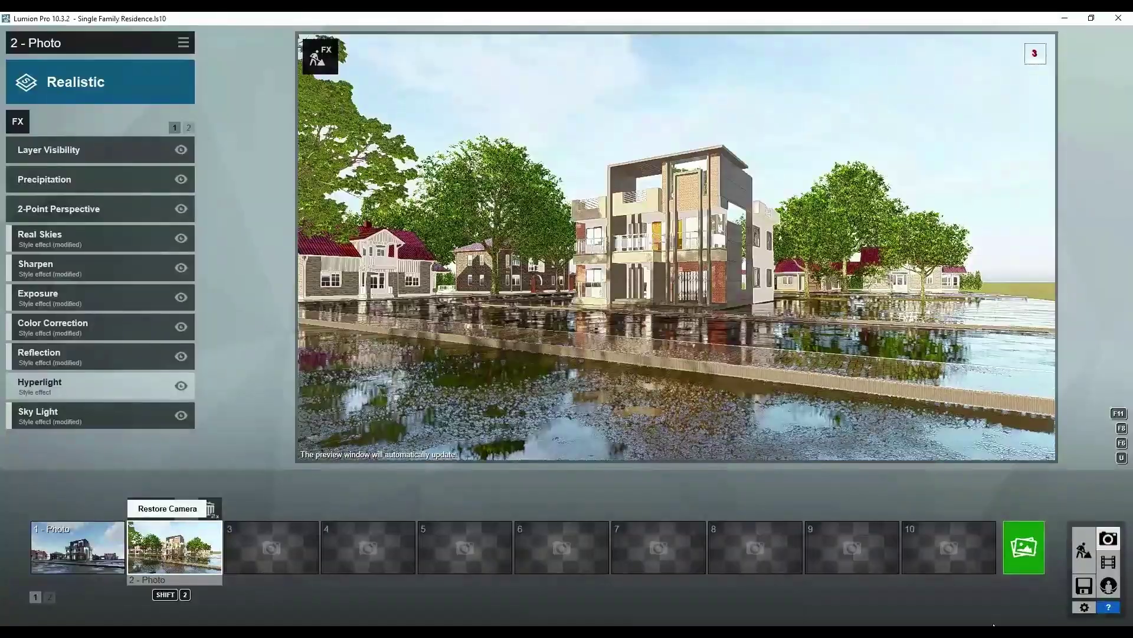
Enlarge one street maple and check it in the photo preview.
{"action": "left_click", "coordinate": [1079, 558]}
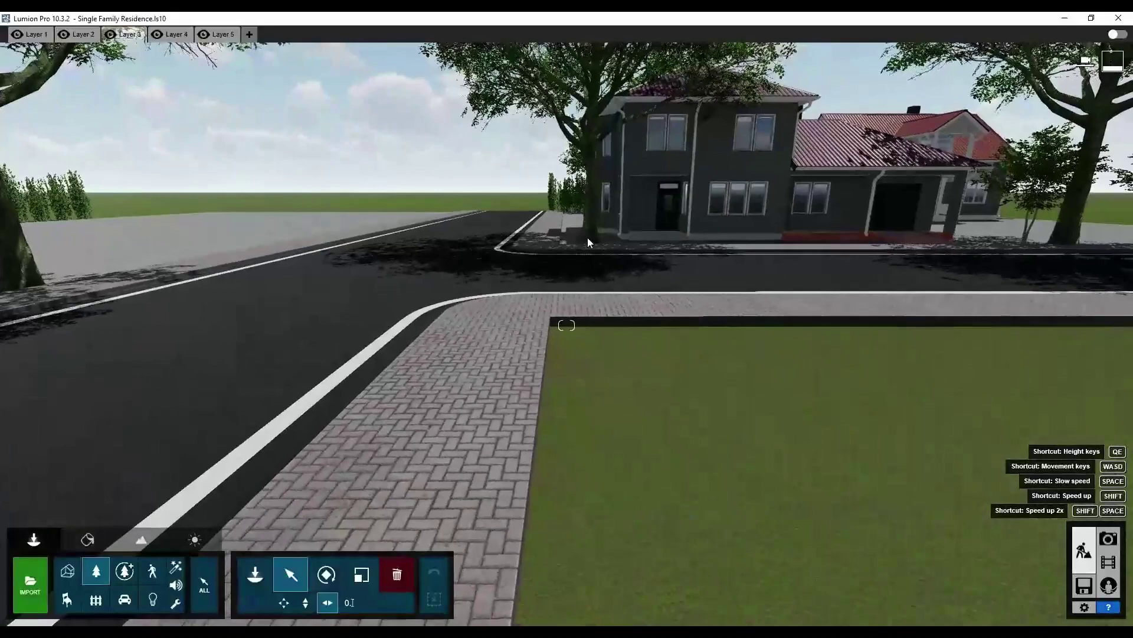
{"action": "left_click", "coordinate": [589, 360]}
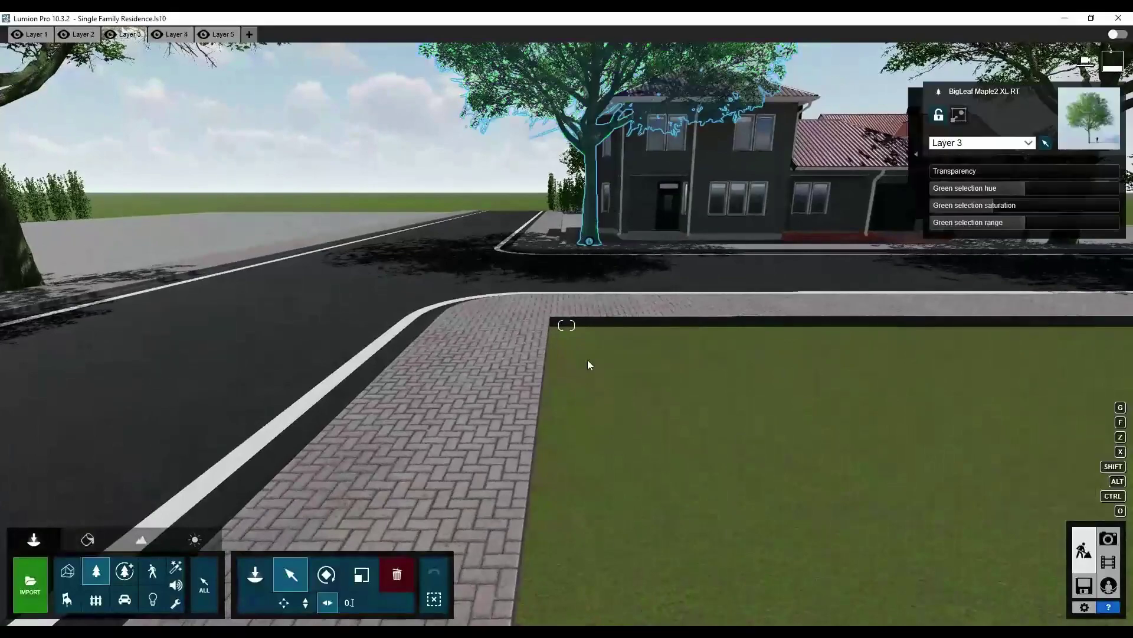
{"action": "key", "text": "l"}
{"action": "left_click_drag", "start_coordinate": [592, 351], "coordinate": [601, 335]}
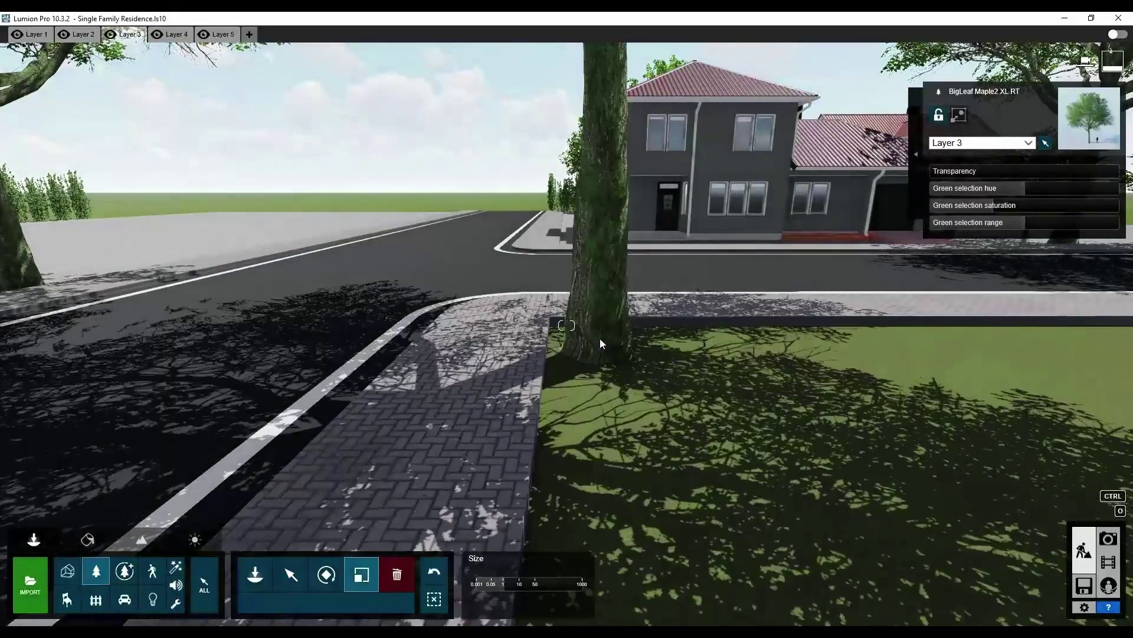
{"action": "left_click", "coordinate": [1108, 538]}
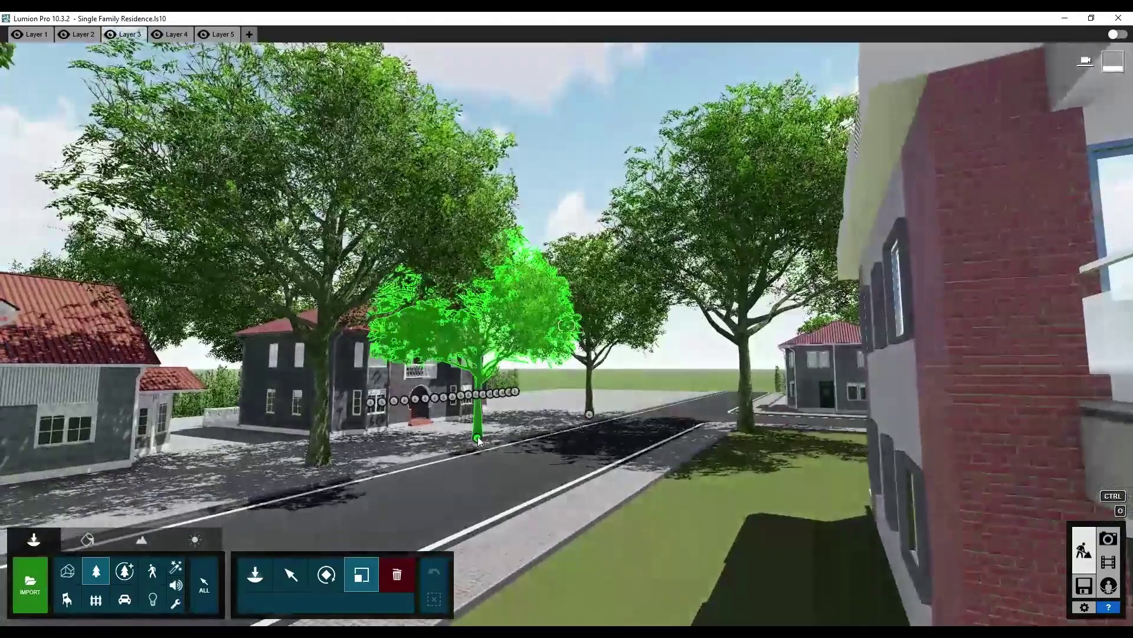
Enlarge a second street maple, shift it slightly left, and bring up the Nature library.
{"action": "left_click", "coordinate": [476, 442]}
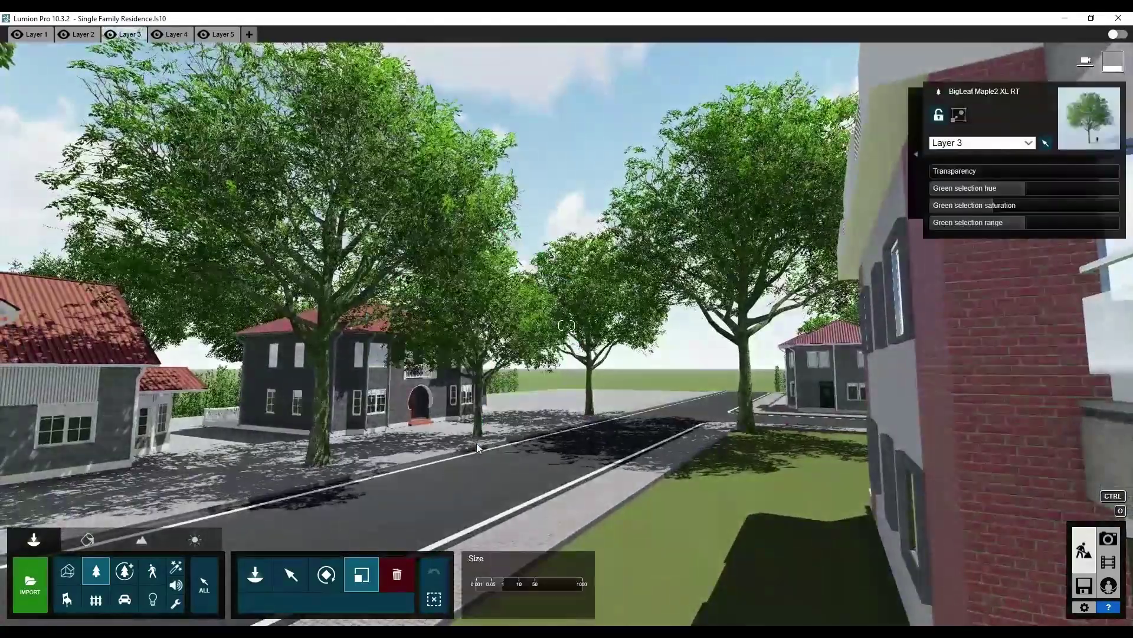
{"action": "left_click_drag", "start_coordinate": [476, 444], "coordinate": [314, 475]}
{"action": "key", "text": "m"}
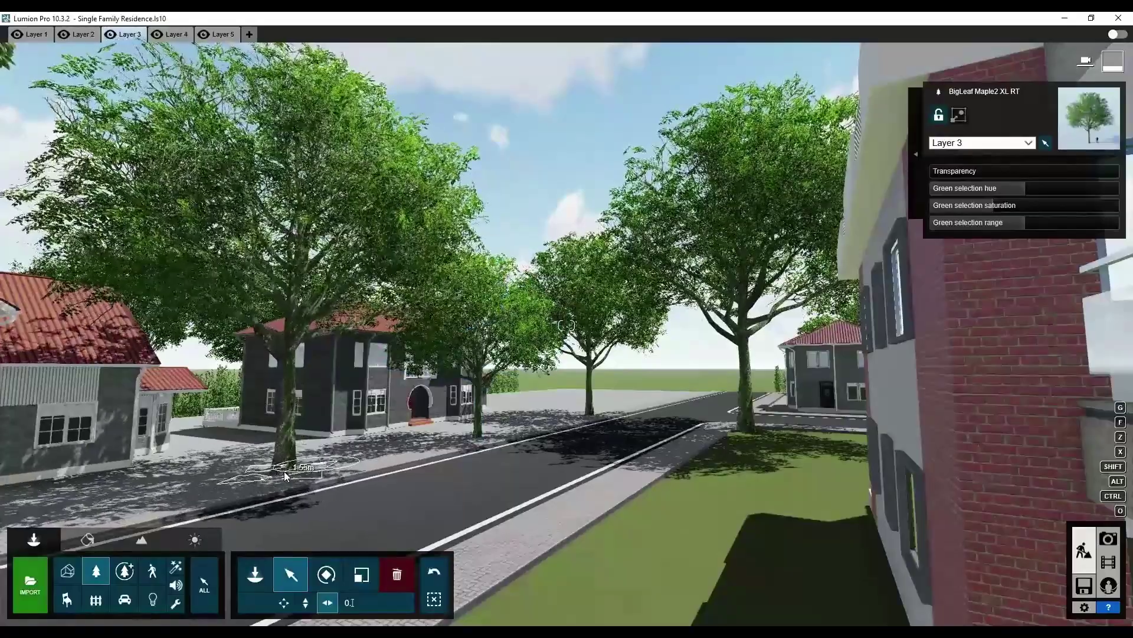
{"action": "scroll", "coordinate": [447, 466], "scroll_direction": "down", "scroll_amount": 5}
{"action": "mouse_move", "coordinate": [455, 442]}
{"action": "right_mouse_down"}
{"action": "mouse_move", "coordinate": [478, 441]}
{"action": "mouse_move", "coordinate": [271, 375]}
{"action": "right_mouse_up"}
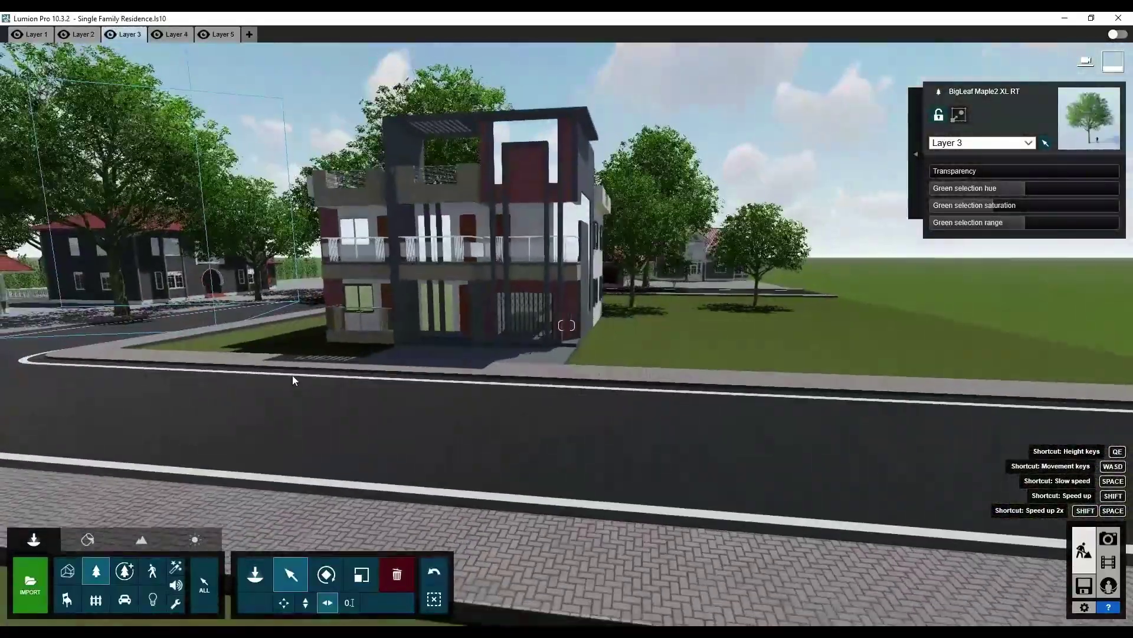
{"action": "key", "text": "a"}
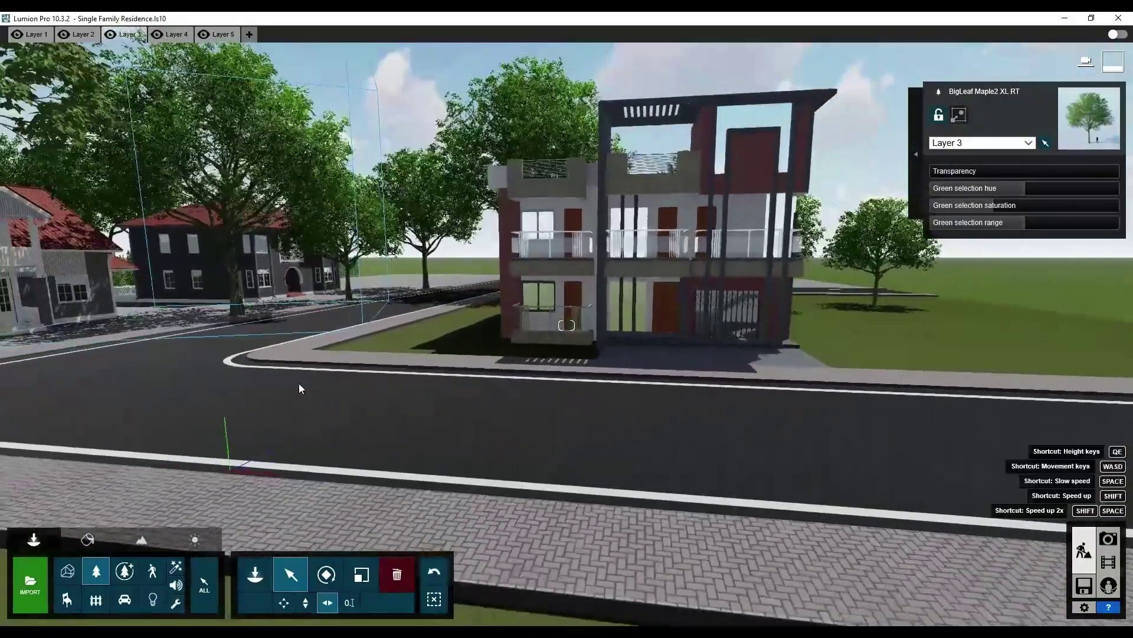
{"action": "left_click", "coordinate": [96, 571]}
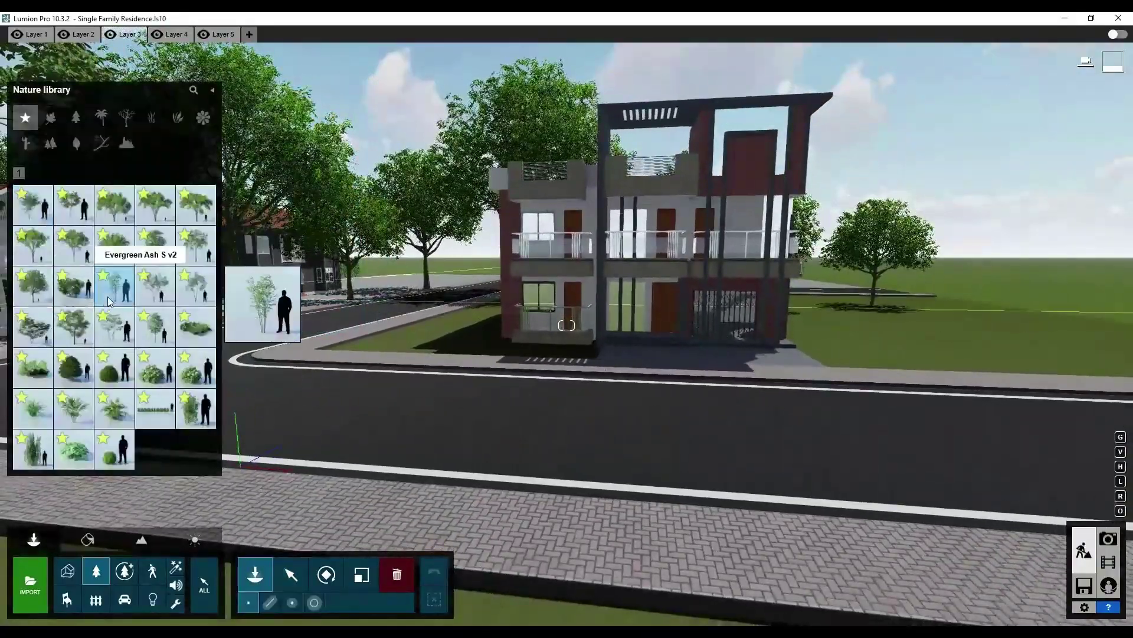
Plant a Rhododendron White M bush along the house front.
{"action": "left_click", "coordinate": [441, 348]}
{"action": "mouse_move", "coordinate": [441, 348]}
{"action": "right_mouse_down"}
{"action": "mouse_move", "coordinate": [385, 341]}
{"action": "mouse_move", "coordinate": [399, 421]}
{"action": "right_mouse_up"}
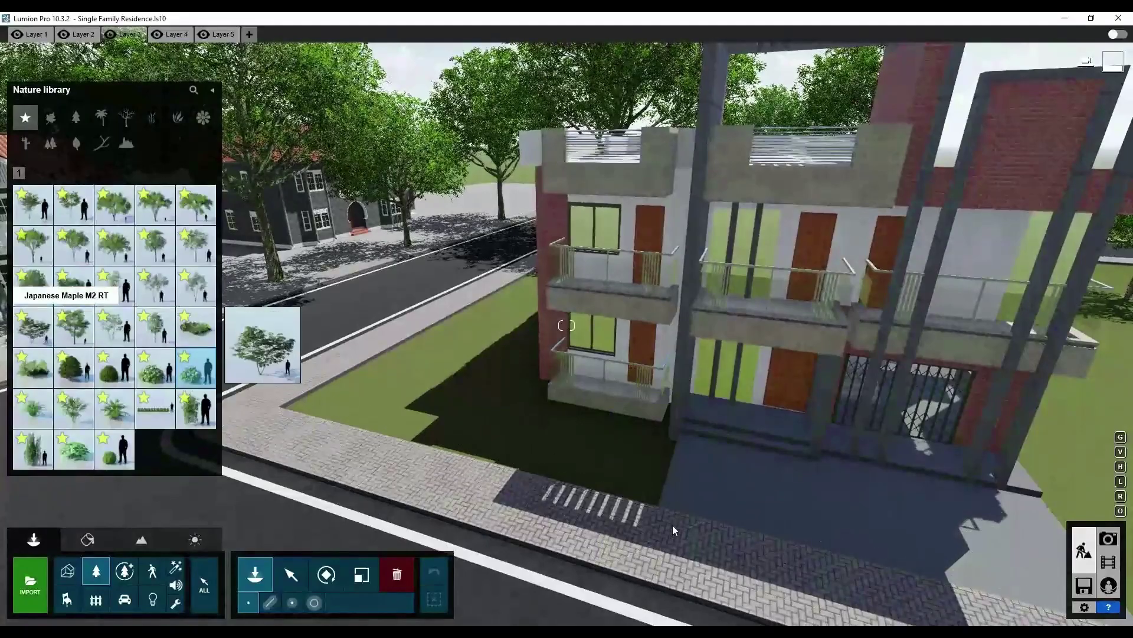
{"action": "left_click", "coordinate": [74, 286]}
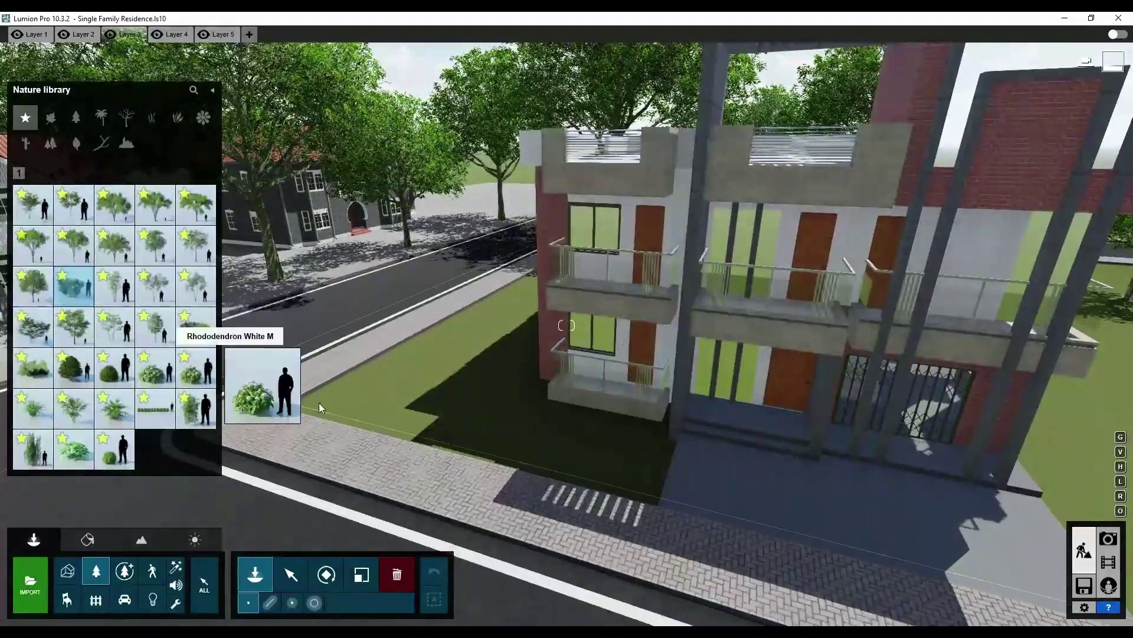
{"action": "left_click", "coordinate": [321, 408]}
{"action": "mouse_move", "coordinate": [321, 408]}
{"action": "right_mouse_down"}
{"action": "mouse_move", "coordinate": [3, 413]}
{"action": "mouse_move", "coordinate": [504, 413]}
{"action": "right_mouse_up"}
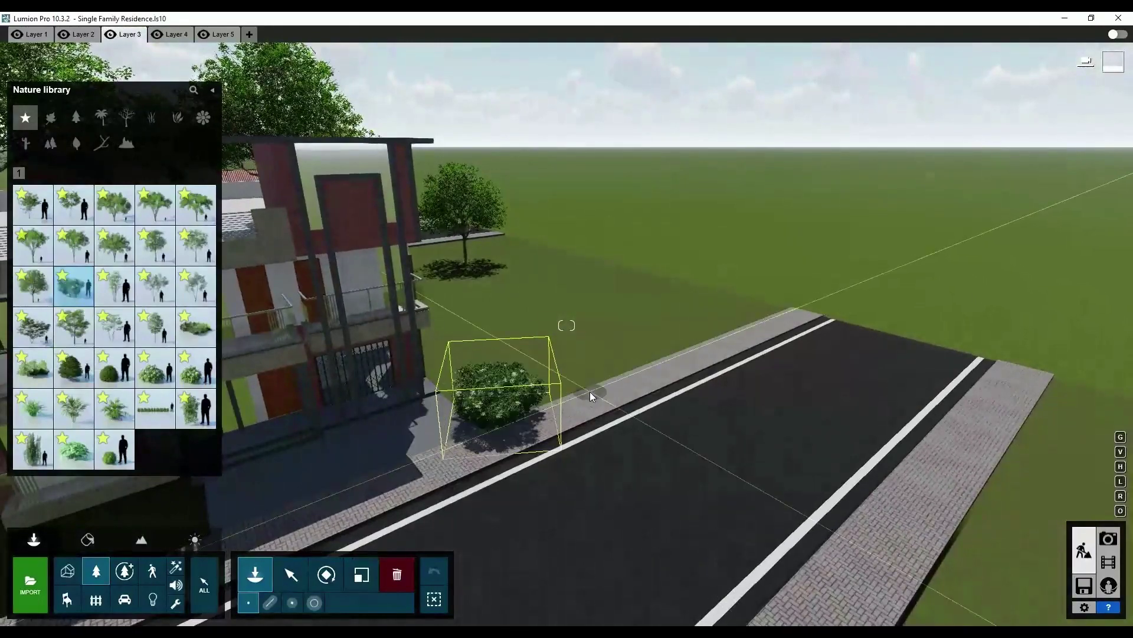
{"action": "key", "text": "w"}
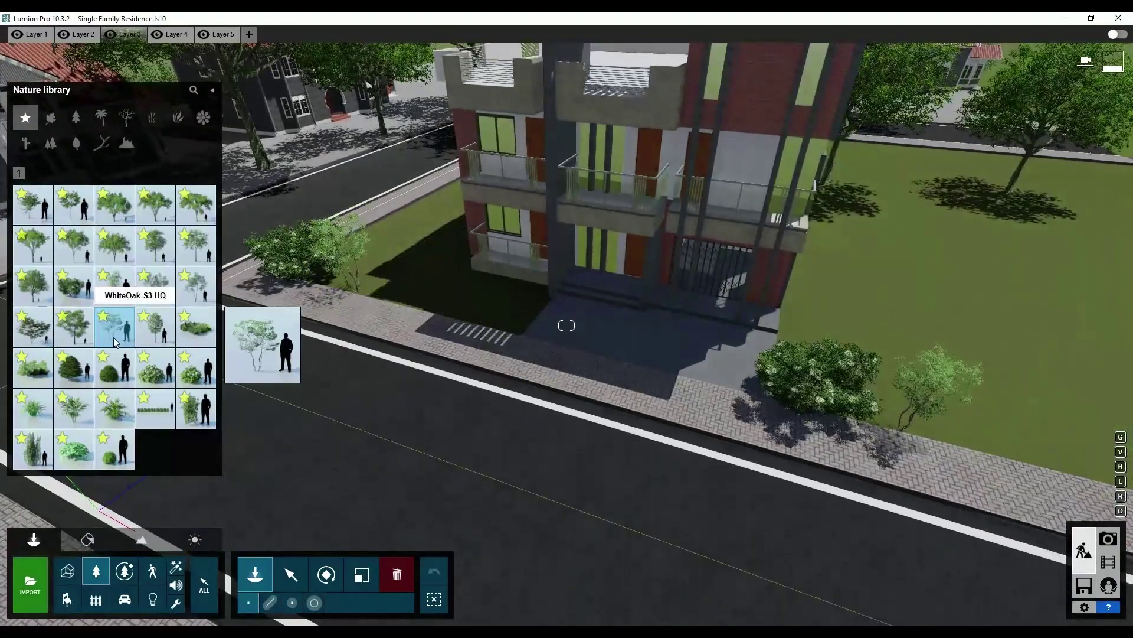
Plant two small GreenAsh trees beside the house and corner bush.
{"action": "left_click", "coordinate": [167, 302]}
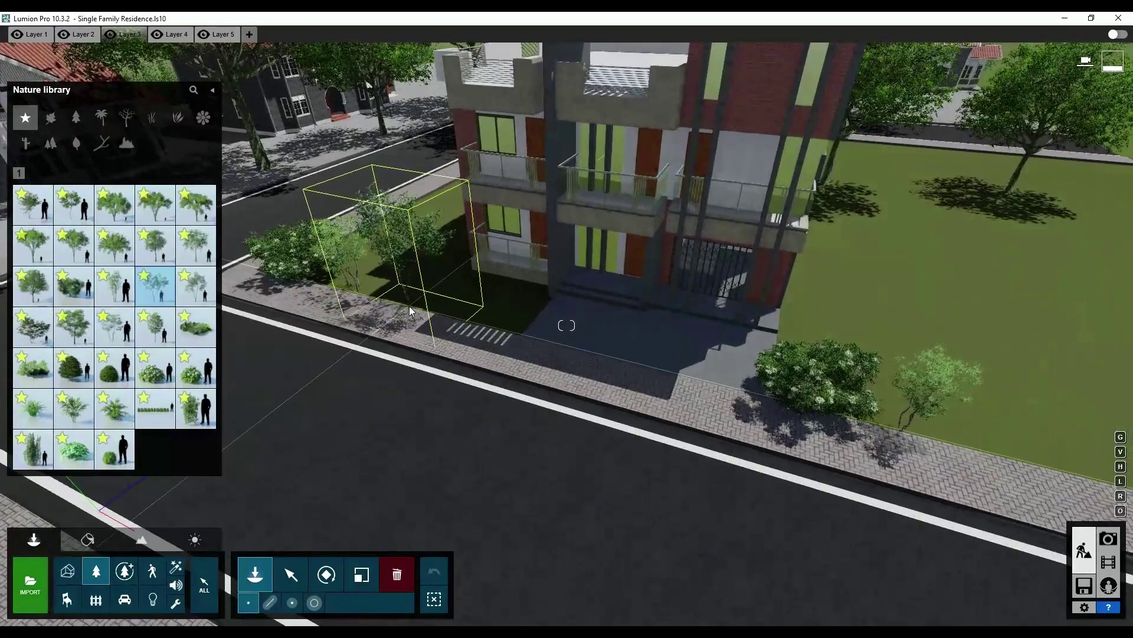
{"action": "left_click", "coordinate": [357, 256]}
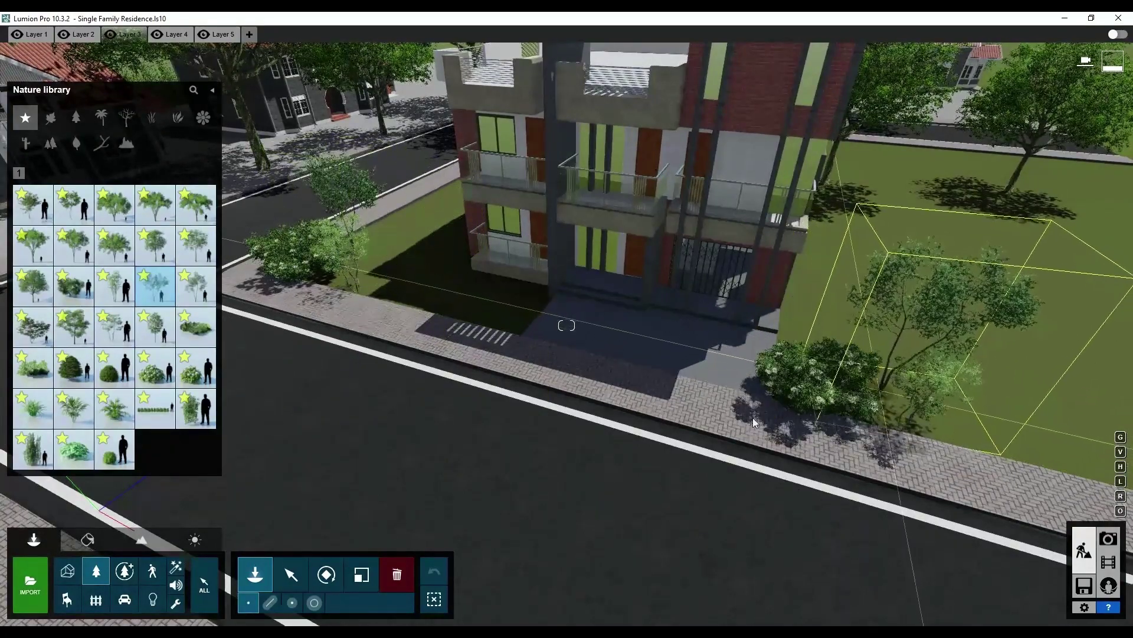
{"action": "left_click", "coordinate": [753, 421]}
{"action": "left_click", "coordinate": [351, 581]}
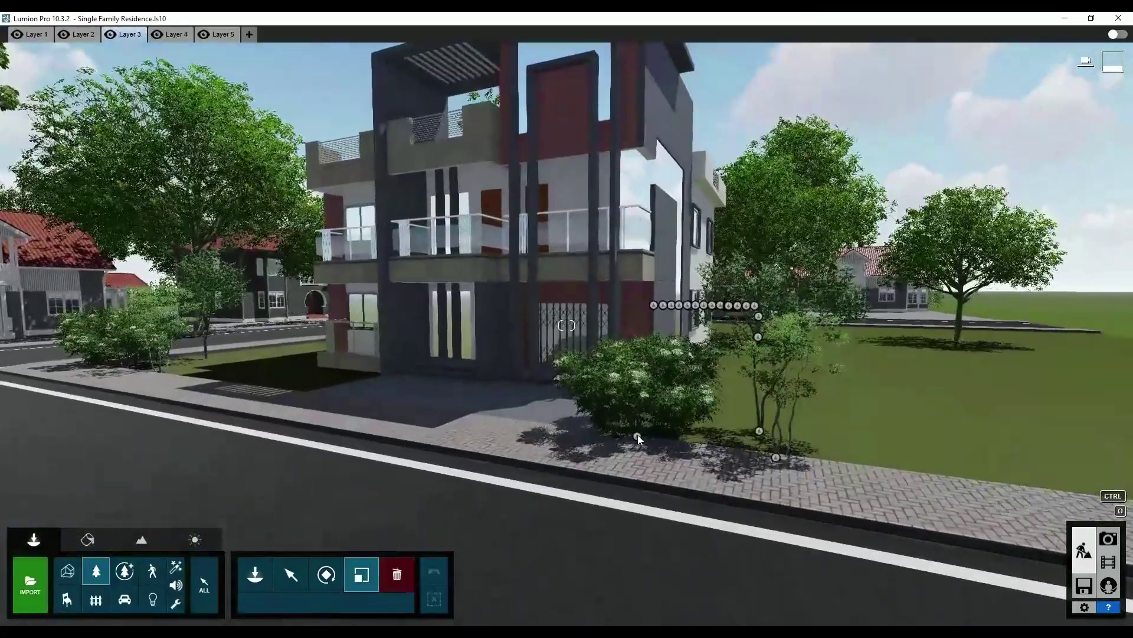
Shrink the black elder bush and place a copy further along the sidewalk.
{"action": "left_click", "coordinate": [637, 434]}
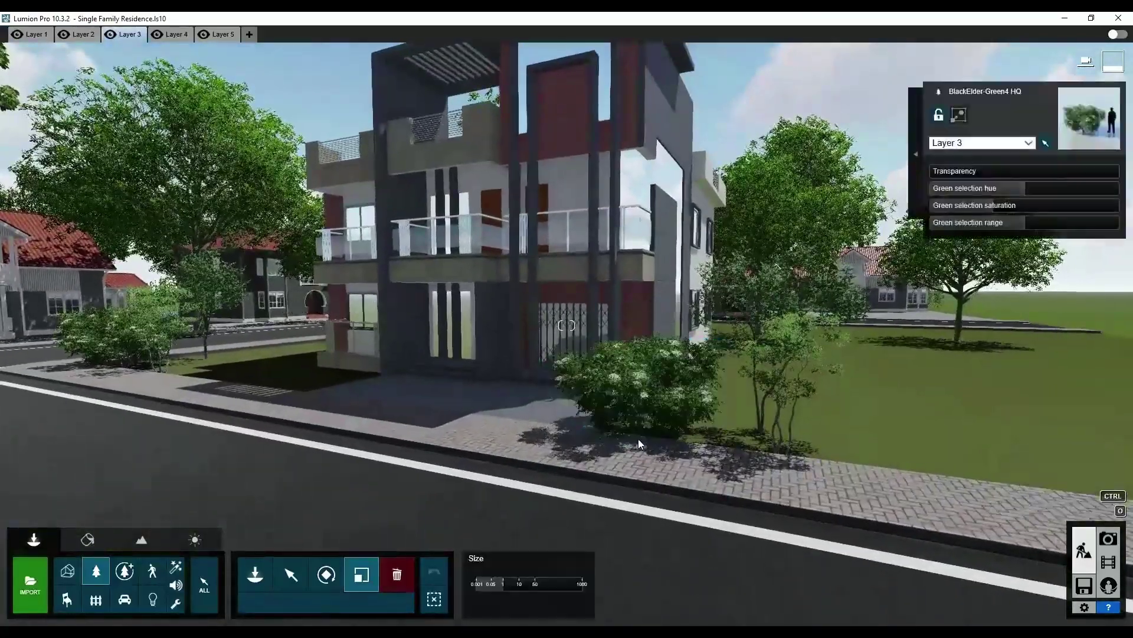
{"action": "mouse_move", "coordinate": [643, 447]}
{"action": "left_mouse_down"}
{"action": "mouse_move", "coordinate": [59, 368]}
{"action": "mouse_move", "coordinate": [129, 374]}
{"action": "left_mouse_up"}
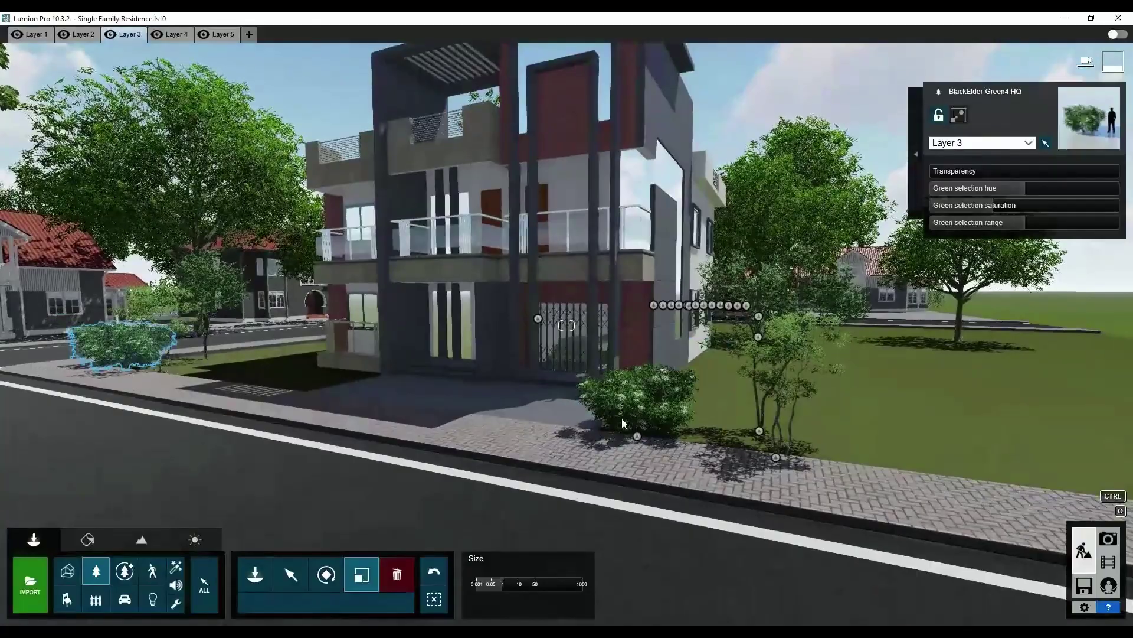
{"action": "left_click", "coordinate": [291, 574]}
{"action": "key", "text": "w"}
{"action": "key", "text": "d"}
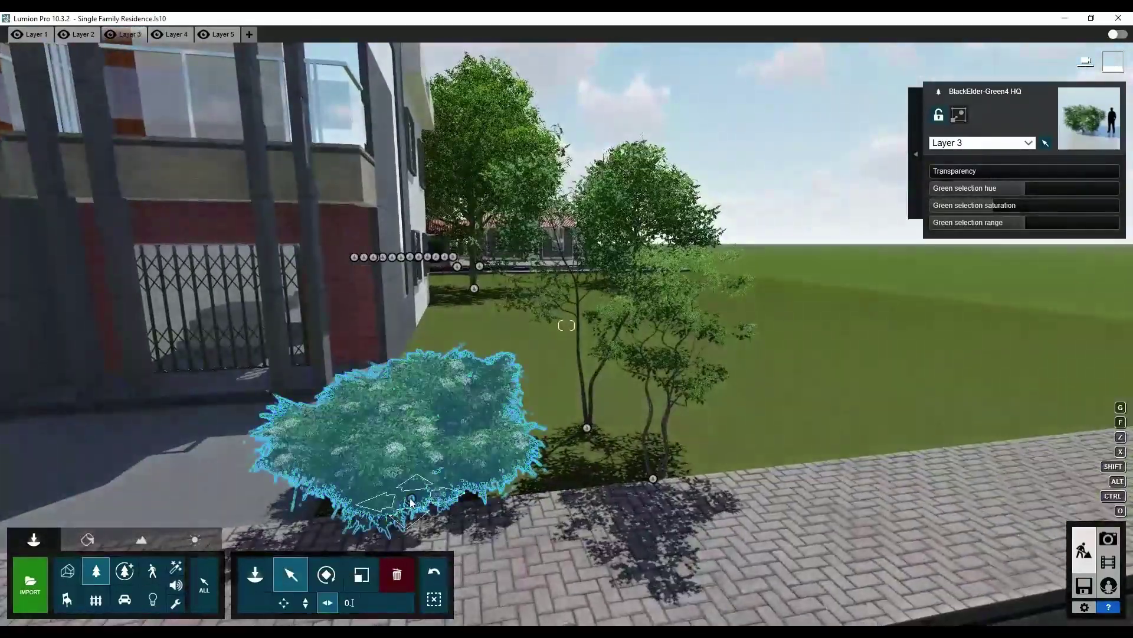
{"action": "mouse_move", "coordinate": [412, 498]}
{"action": "left_mouse_down", "text": "alt"}
{"action": "mouse_move", "coordinate": [747, 456]}
{"action": "mouse_move", "coordinate": [632, 469]}
{"action": "mouse_move", "coordinate": [607, 526]}
{"action": "left_mouse_up", "text": "alt"}
{"action": "key", "text": "s"}
{"action": "key", "text": "s"}
Resize the middle bush and place another copy at the tree's base.
{"action": "left_click", "coordinate": [363, 576]}
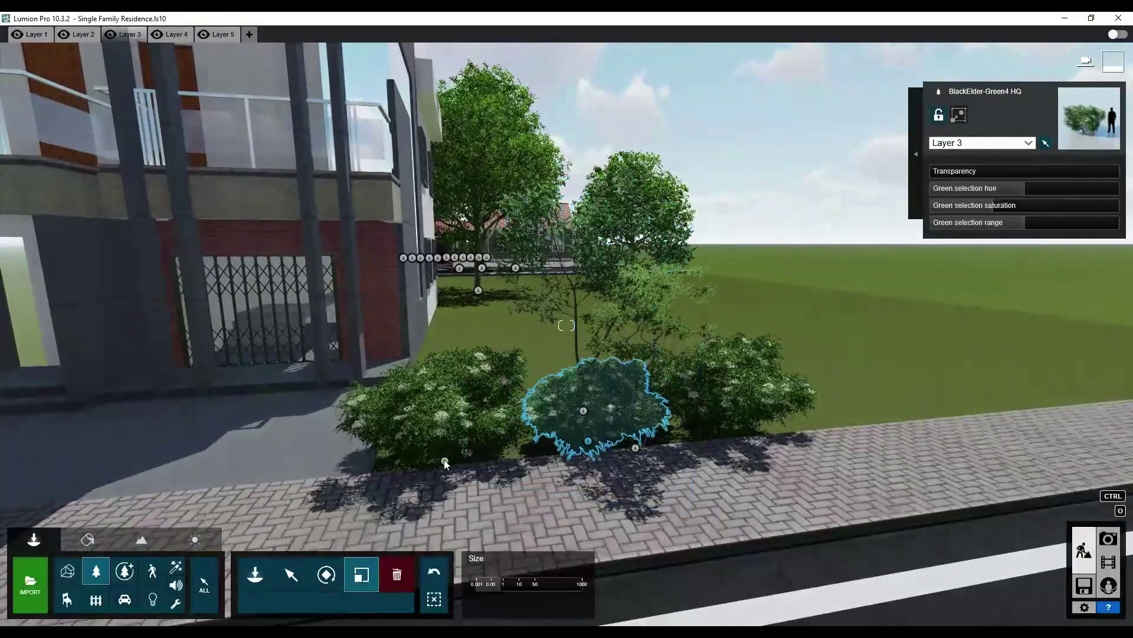
{"action": "left_click_drag", "start_coordinate": [444, 462], "coordinate": [726, 423]}
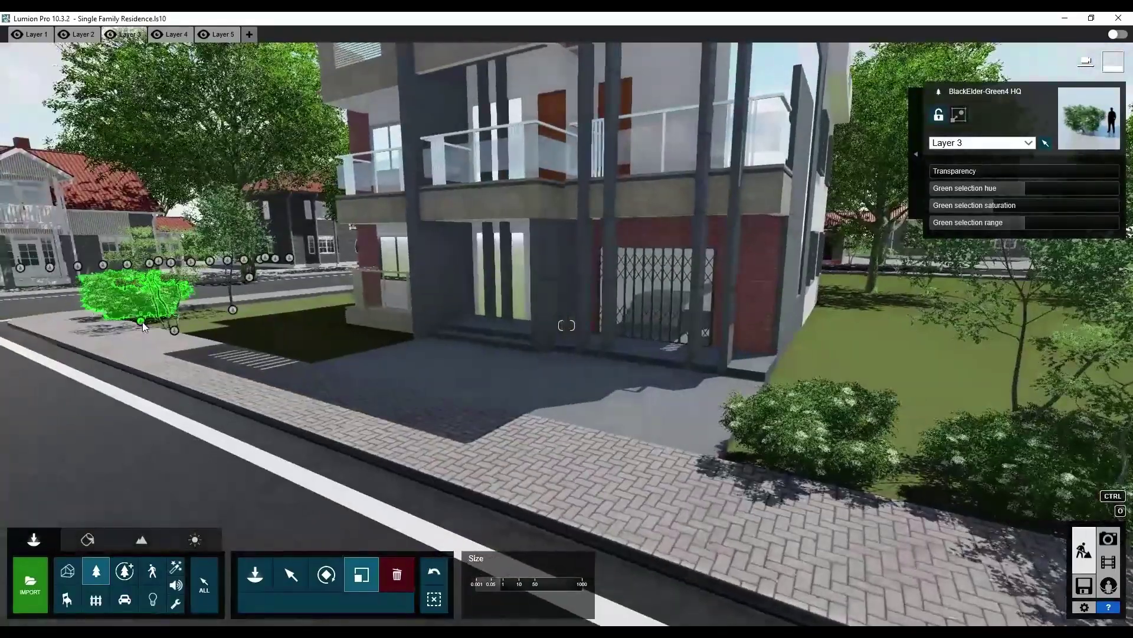
{"action": "mouse_move", "coordinate": [140, 329]}
{"action": "right_mouse_down"}
{"action": "mouse_move", "coordinate": [142, 367]}
{"action": "mouse_move", "coordinate": [390, 377]}
{"action": "right_mouse_up"}
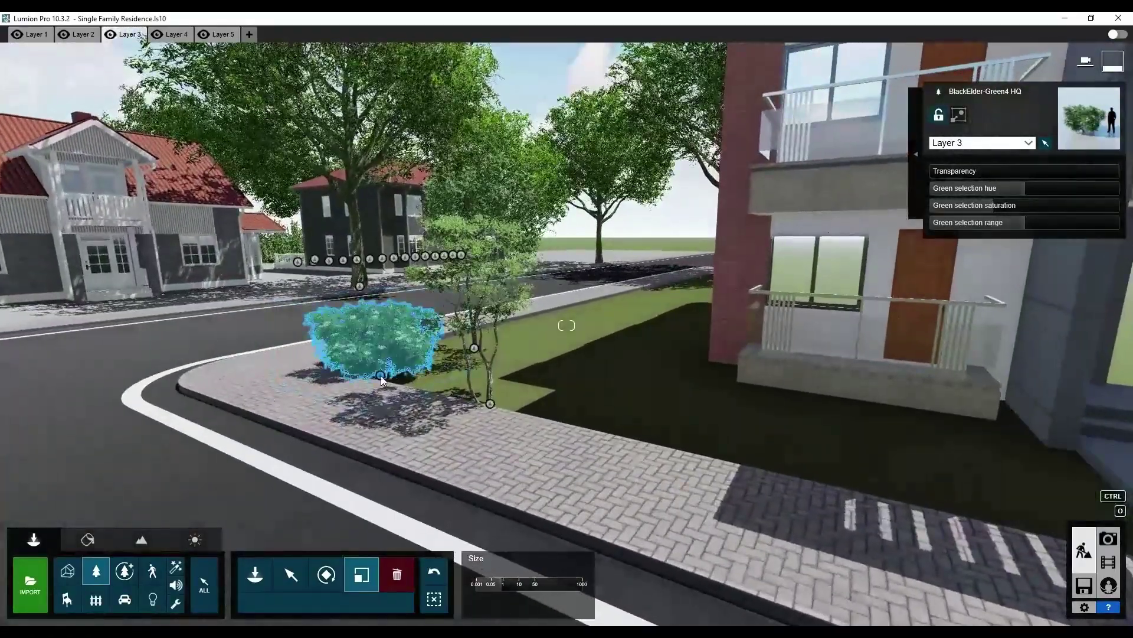
{"action": "left_click", "coordinate": [299, 576]}
{"action": "left_click_drag", "start_coordinate": [380, 374], "coordinate": [498, 403], "text": "alt"}
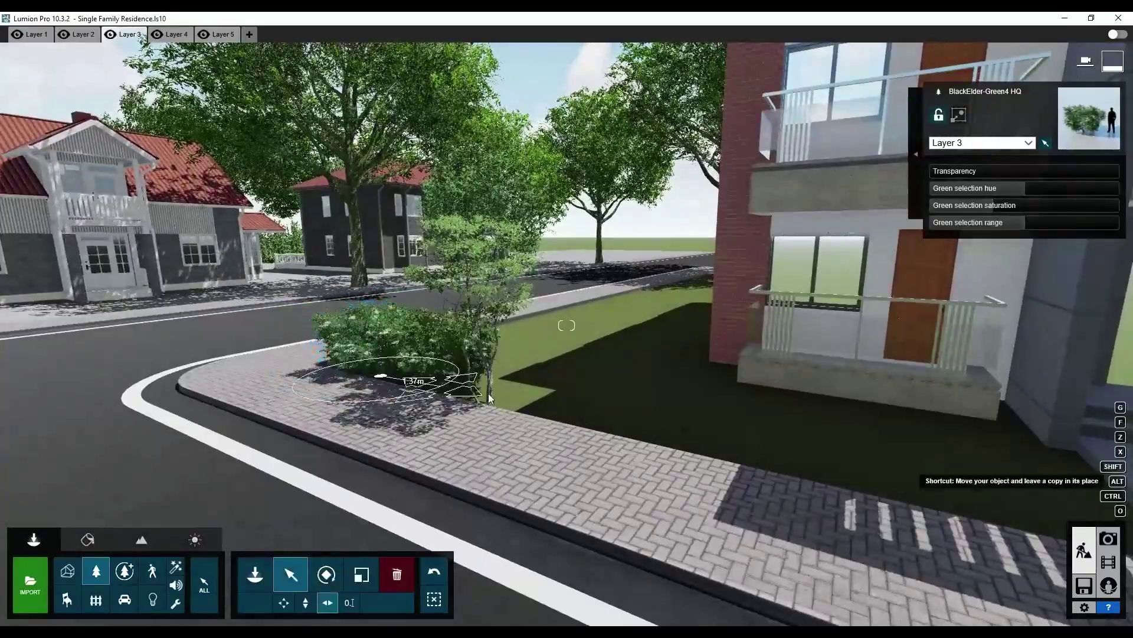
{"action": "right_click_drag", "start_coordinate": [427, 423], "coordinate": [342, 415]}
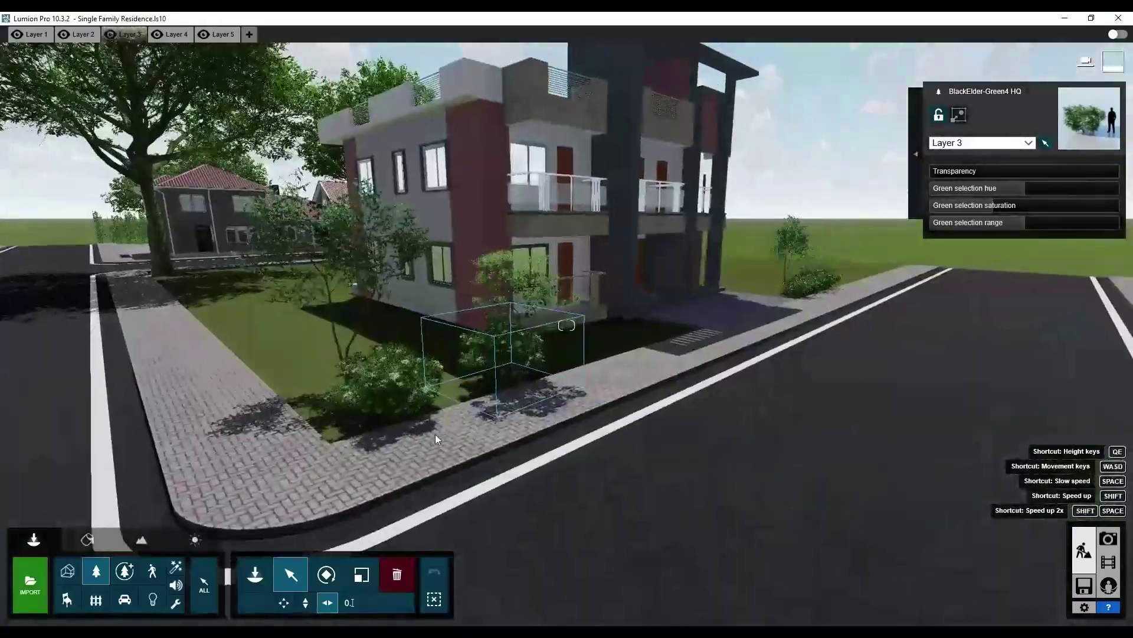
{"action": "mouse_move", "coordinate": [435, 434]}
{"action": "right_mouse_down"}
{"action": "mouse_move", "coordinate": [479, 398]}
{"action": "mouse_move", "coordinate": [546, 247]}
{"action": "right_mouse_up"}
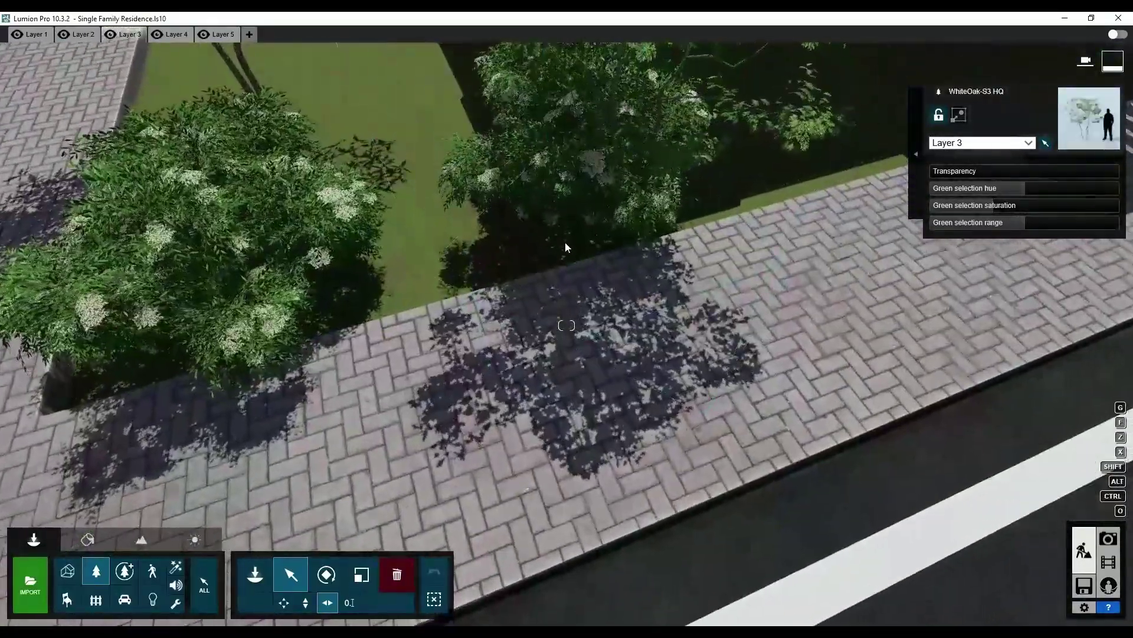
Move the sidewalk bush to the edge, shrink it slightly, and nudge it into place.
{"action": "left_click", "coordinate": [567, 212]}
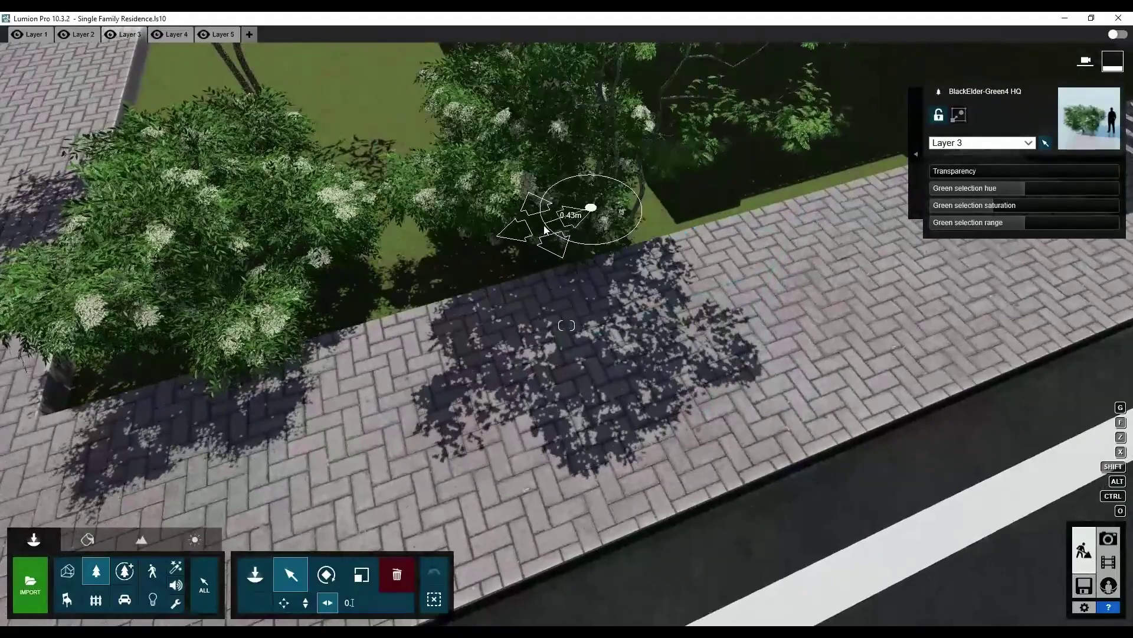
{"action": "right_click_drag", "start_coordinate": [567, 211], "coordinate": [577, 308]}
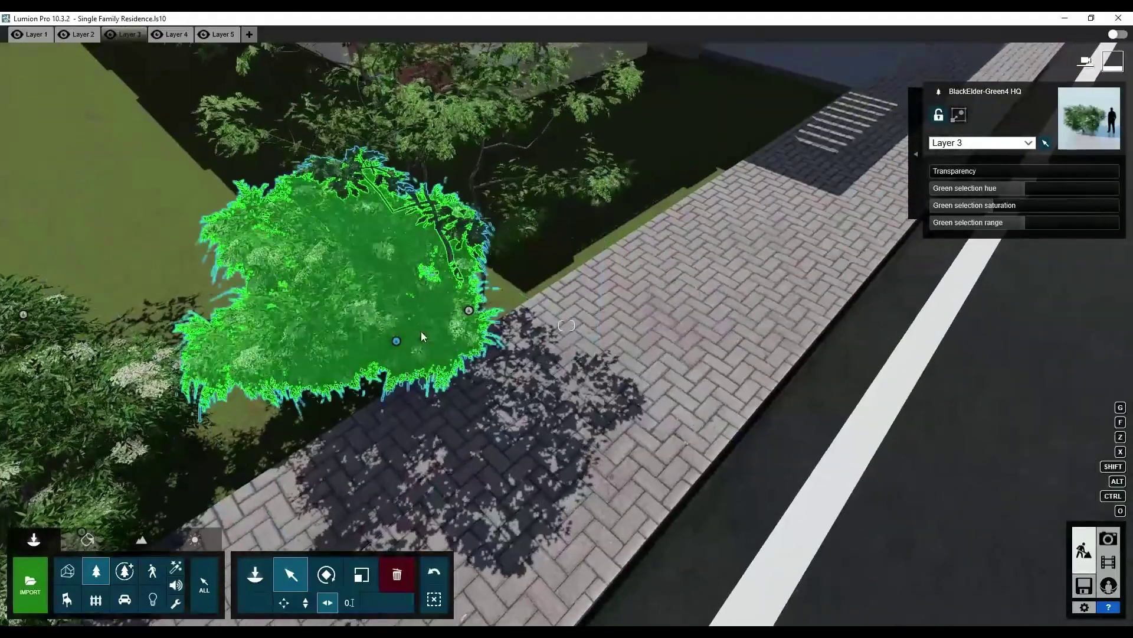
{"action": "left_click", "coordinate": [396, 346]}
{"action": "left_click_drag", "start_coordinate": [395, 345], "coordinate": [566, 262]}
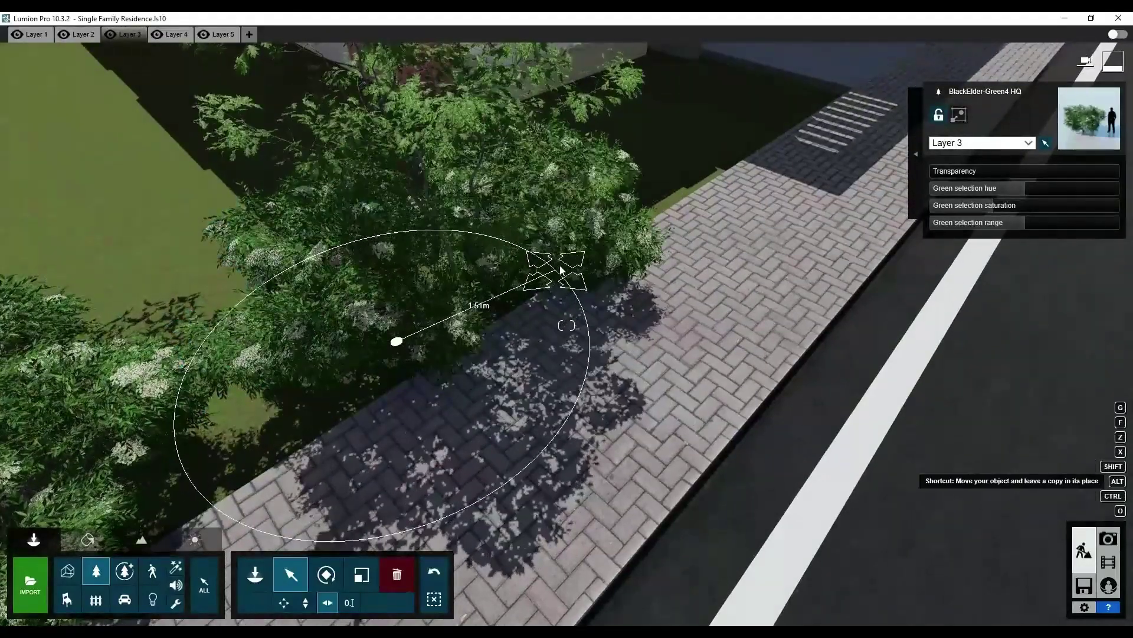
{"action": "left_click", "coordinate": [360, 574]}
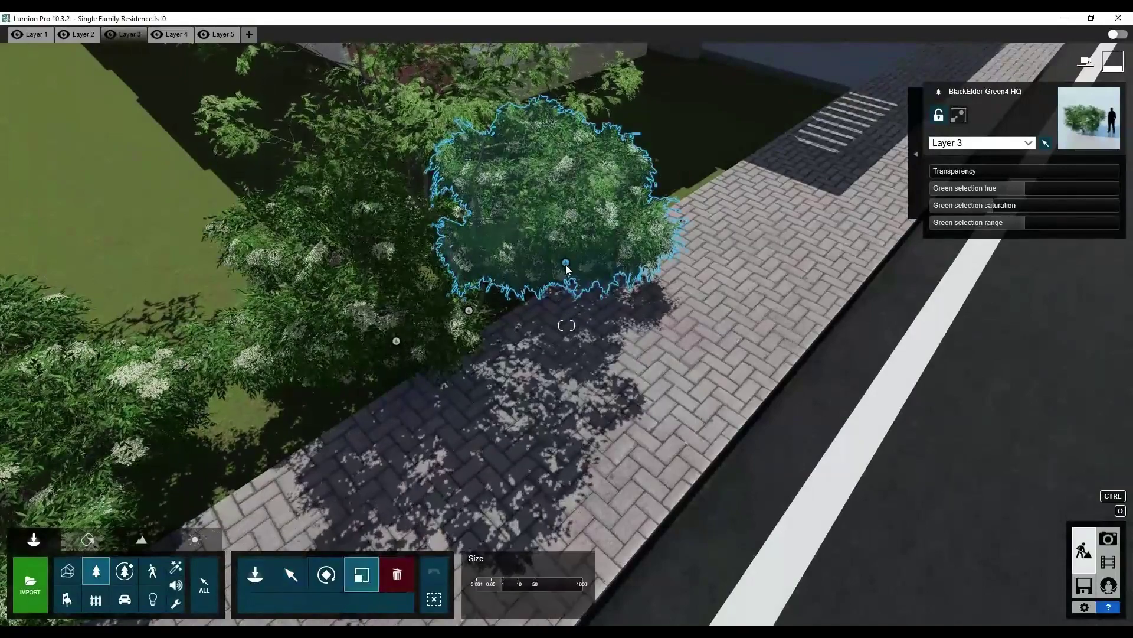
{"action": "left_click_drag", "start_coordinate": [566, 264], "coordinate": [366, 376]}
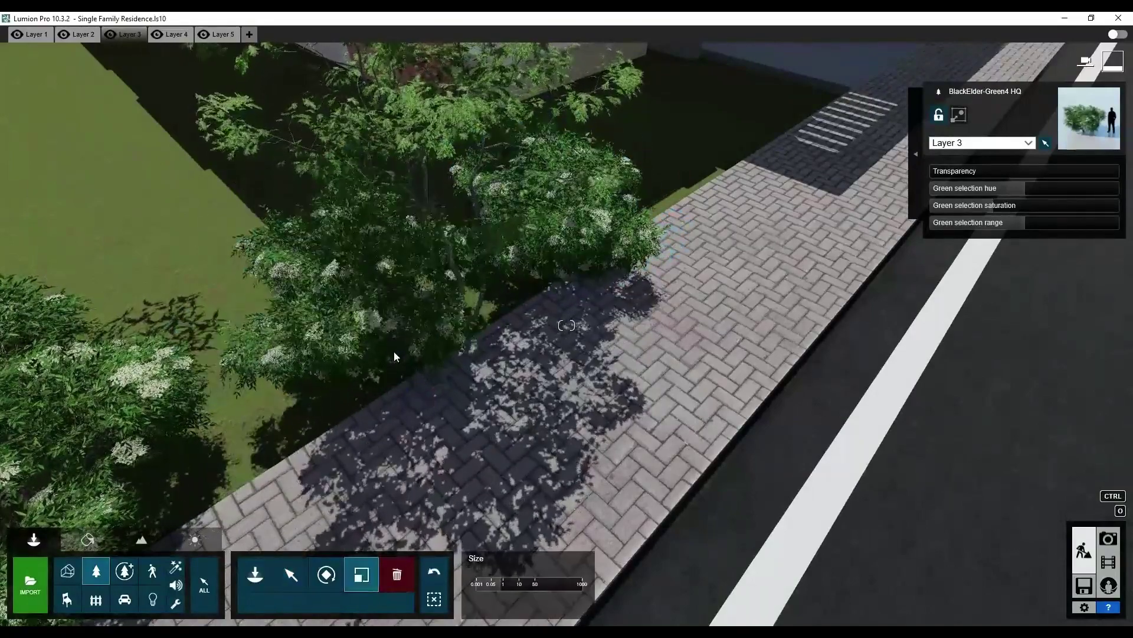
{"action": "left_click", "coordinate": [291, 574]}
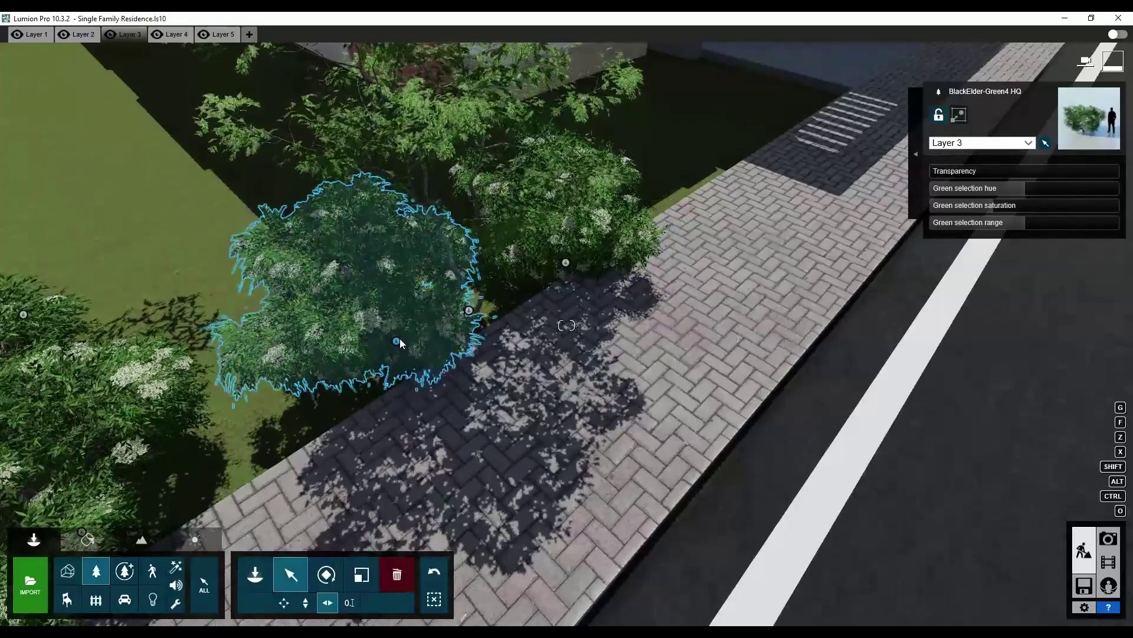
{"action": "left_click_drag", "start_coordinate": [389, 349], "coordinate": [381, 356]}
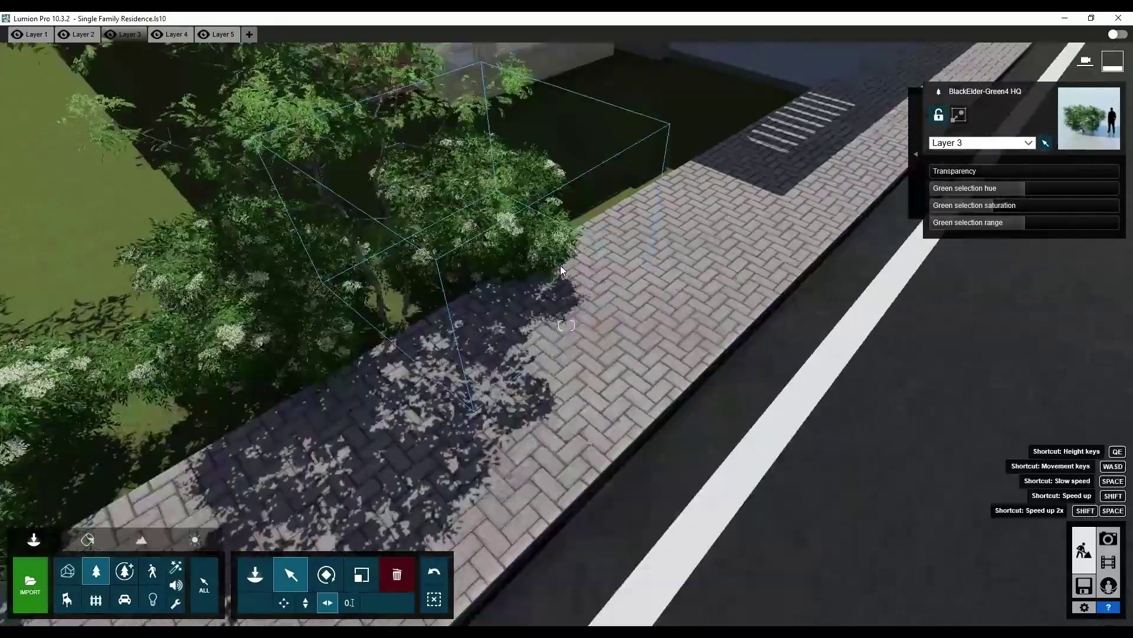
Move the young ash tree in among the bushes and shrink it.
{"action": "mouse_move", "coordinate": [568, 268]}
{"action": "right_mouse_down"}
{"action": "mouse_move", "coordinate": [654, 138]}
{"action": "mouse_move", "coordinate": [536, 353]}
{"action": "mouse_move", "coordinate": [710, 481]}
{"action": "right_mouse_up"}
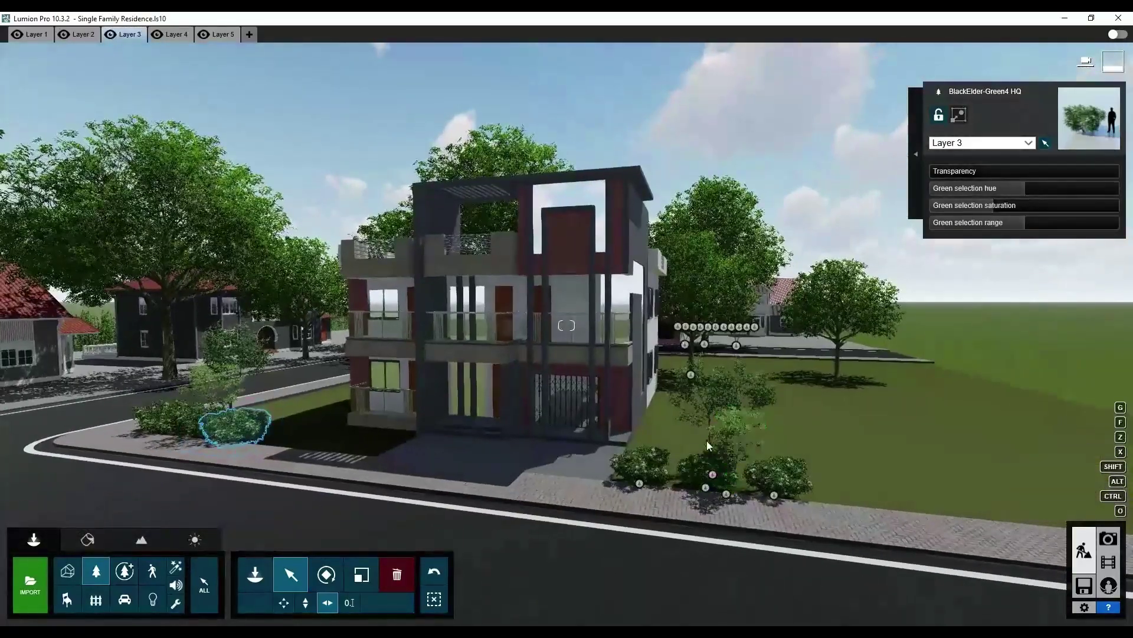
{"action": "left_click_drag", "start_coordinate": [713, 475], "coordinate": [680, 483]}
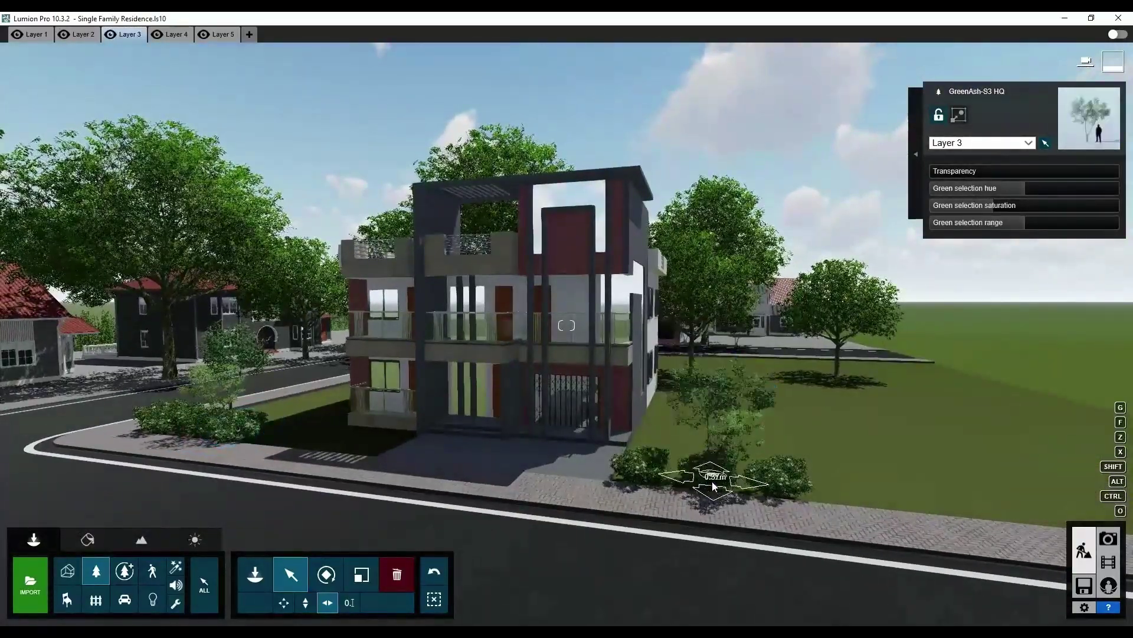
{"action": "left_click", "coordinate": [361, 574]}
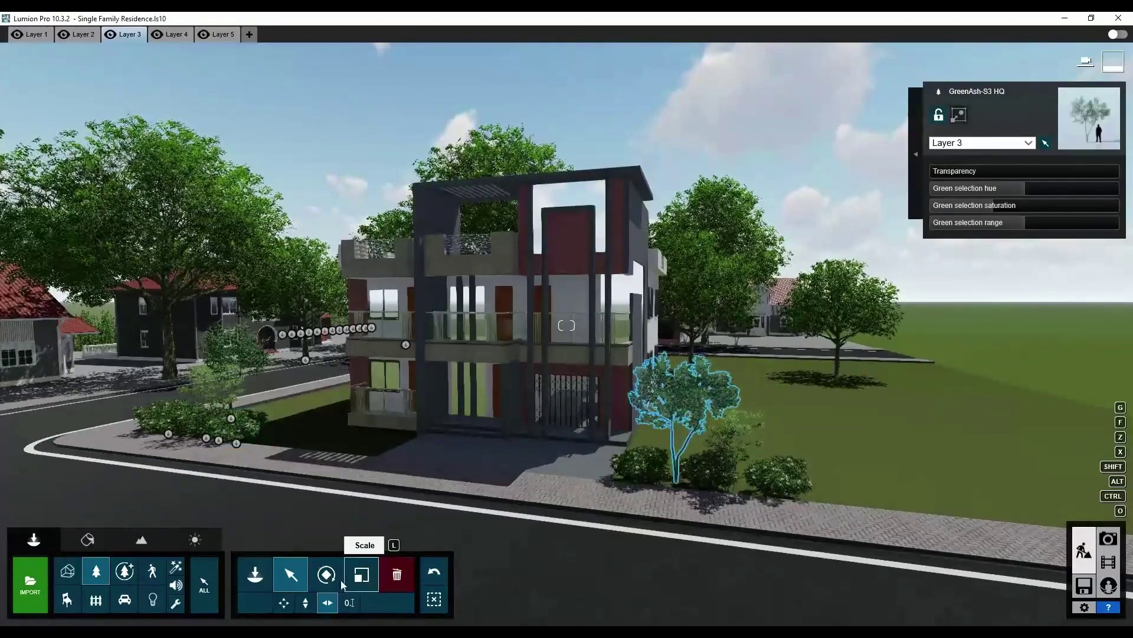
{"action": "left_click_drag", "start_coordinate": [676, 478], "coordinate": [675, 483]}
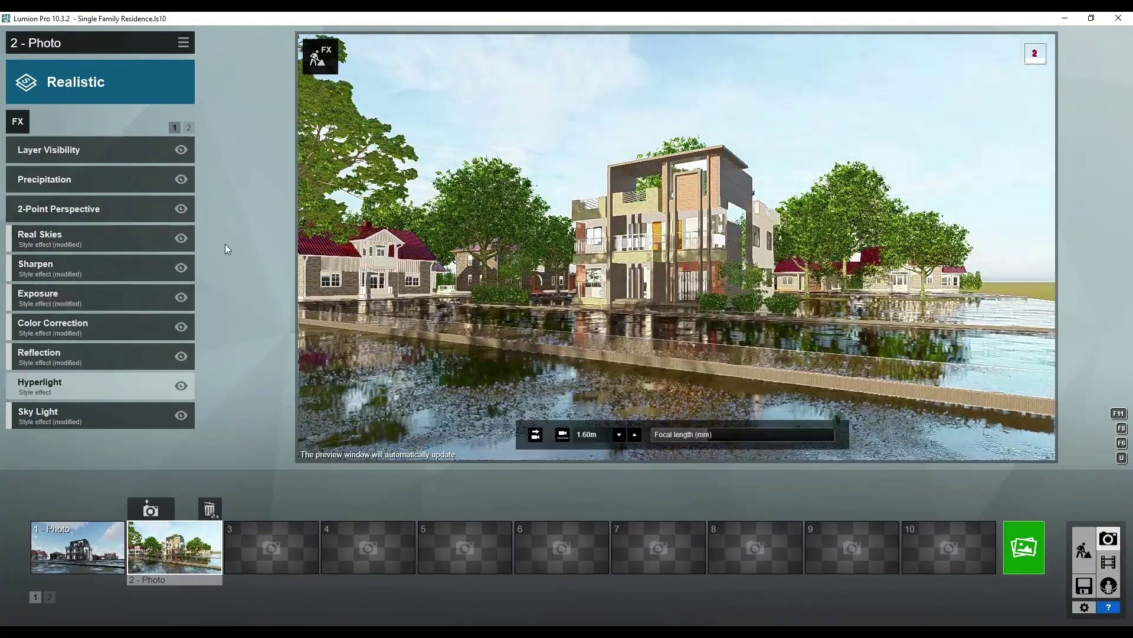
{"action": "left_click", "coordinate": [1084, 550]}
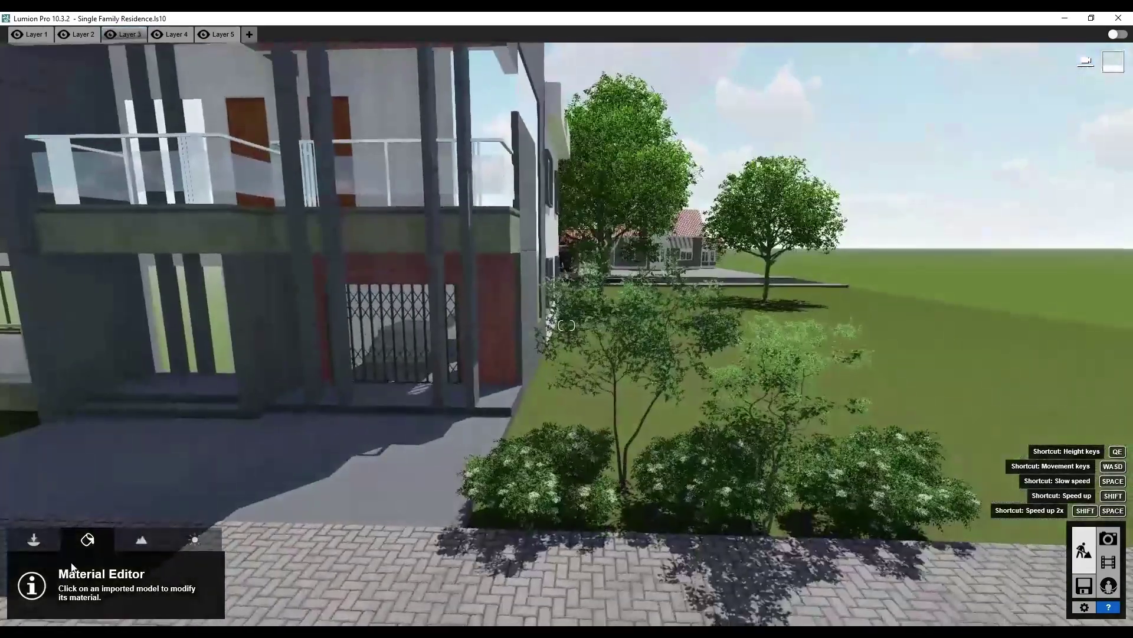
{"action": "left_click", "coordinate": [36, 540]}
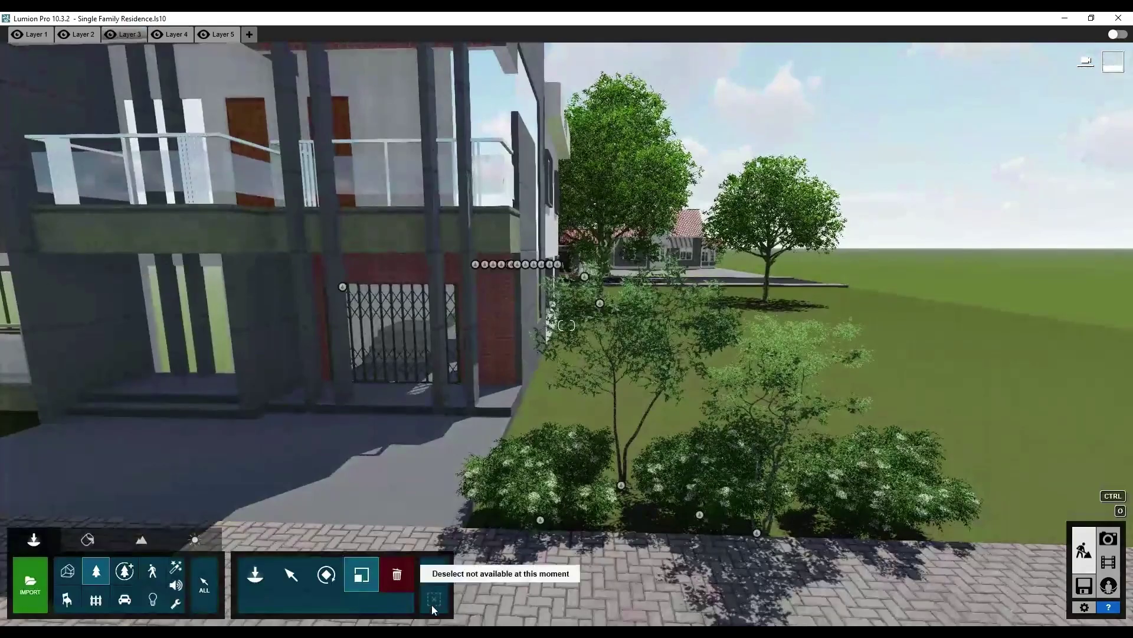
Delete the two young ash trees from among the bushes.
{"action": "left_click", "coordinate": [397, 574]}
{"action": "left_click", "coordinate": [623, 487]}
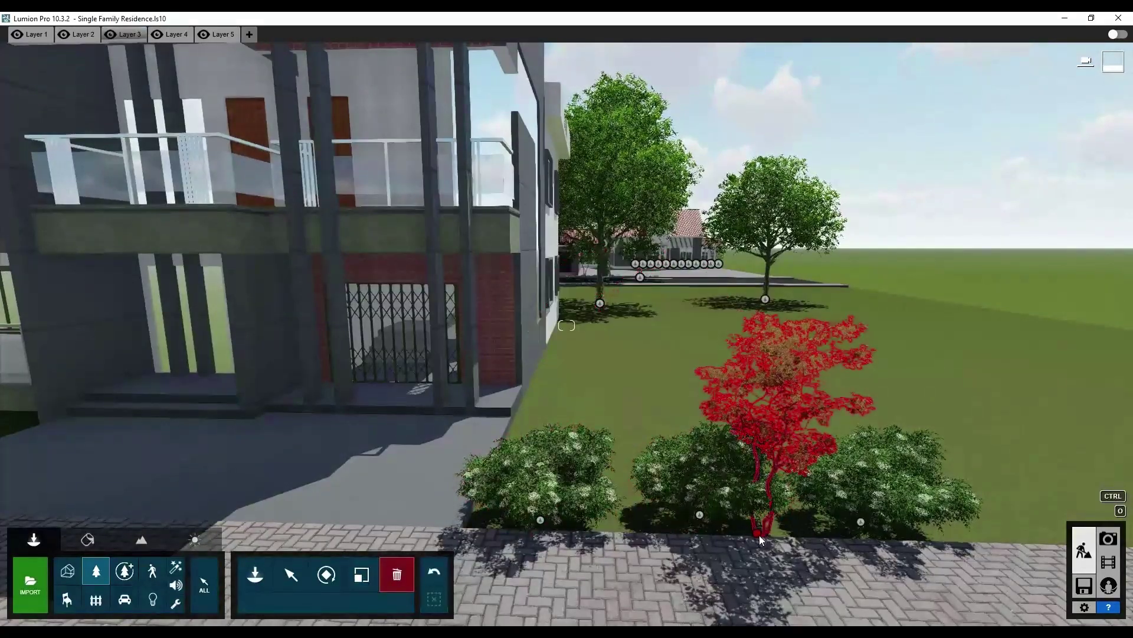
{"action": "left_click", "coordinate": [759, 535]}
{"action": "right_click_drag", "start_coordinate": [422, 320], "coordinate": [234, 324]}
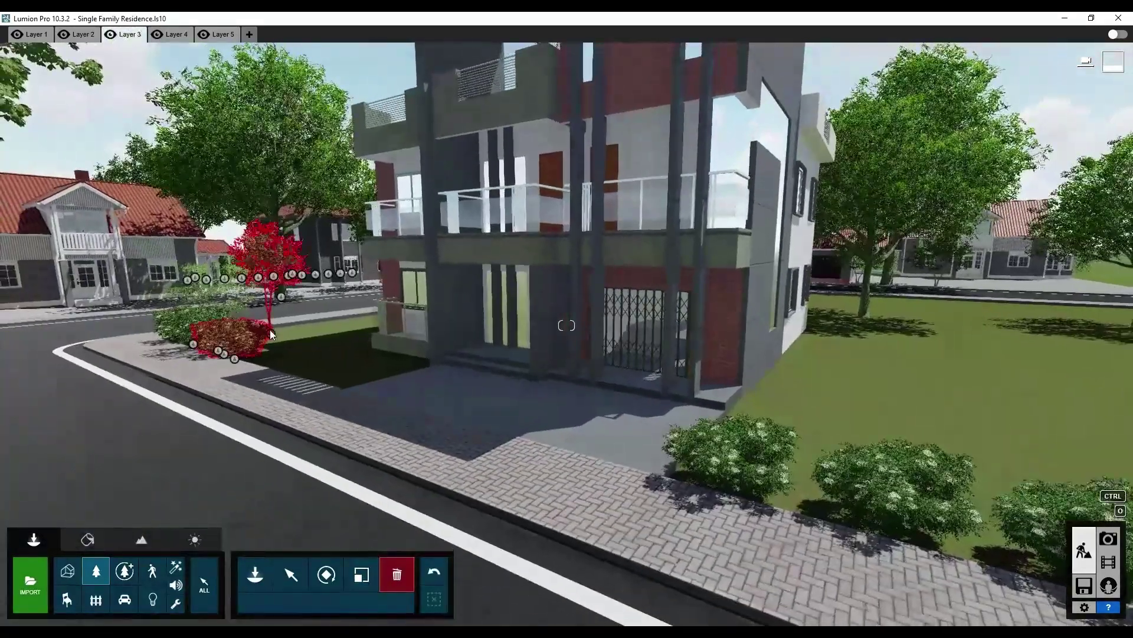
{"action": "mouse_move", "coordinate": [271, 389]}
{"action": "right_mouse_down"}
{"action": "mouse_move", "coordinate": [548, 446]}
{"action": "mouse_move", "coordinate": [657, 486]}
{"action": "right_mouse_up"}
{"action": "scroll", "coordinate": [657, 487], "scroll_direction": "up", "scroll_amount": 3}
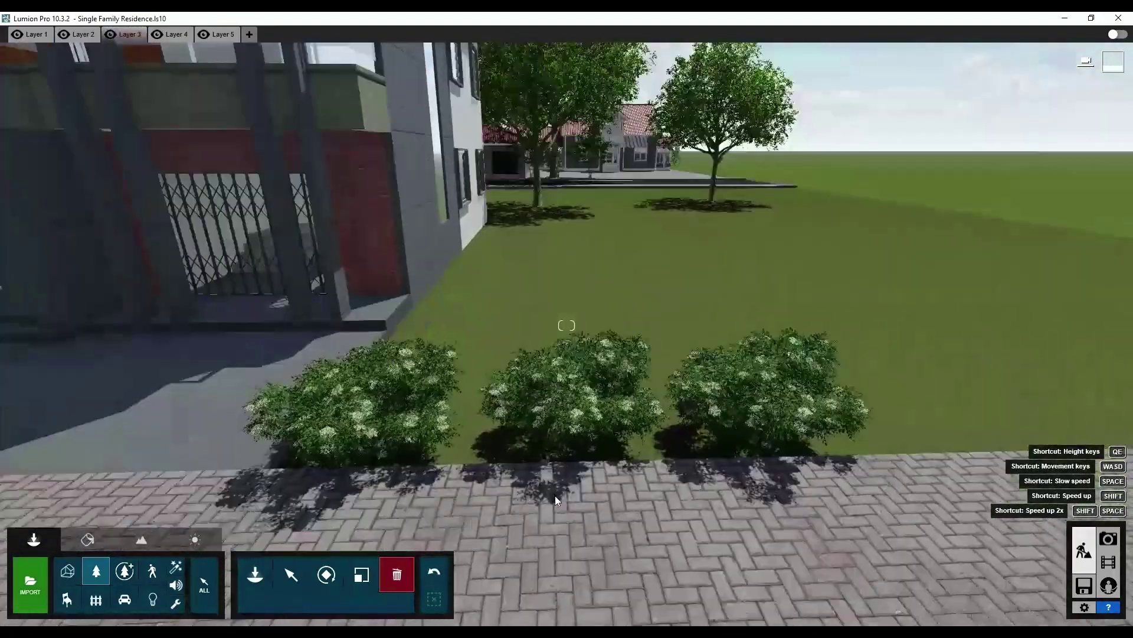
{"action": "right_click_drag", "start_coordinate": [555, 494], "coordinate": [549, 519]}
Close up the shrub row and add two shrub copies further right along the sidewalk.
{"action": "left_click", "coordinate": [291, 574]}
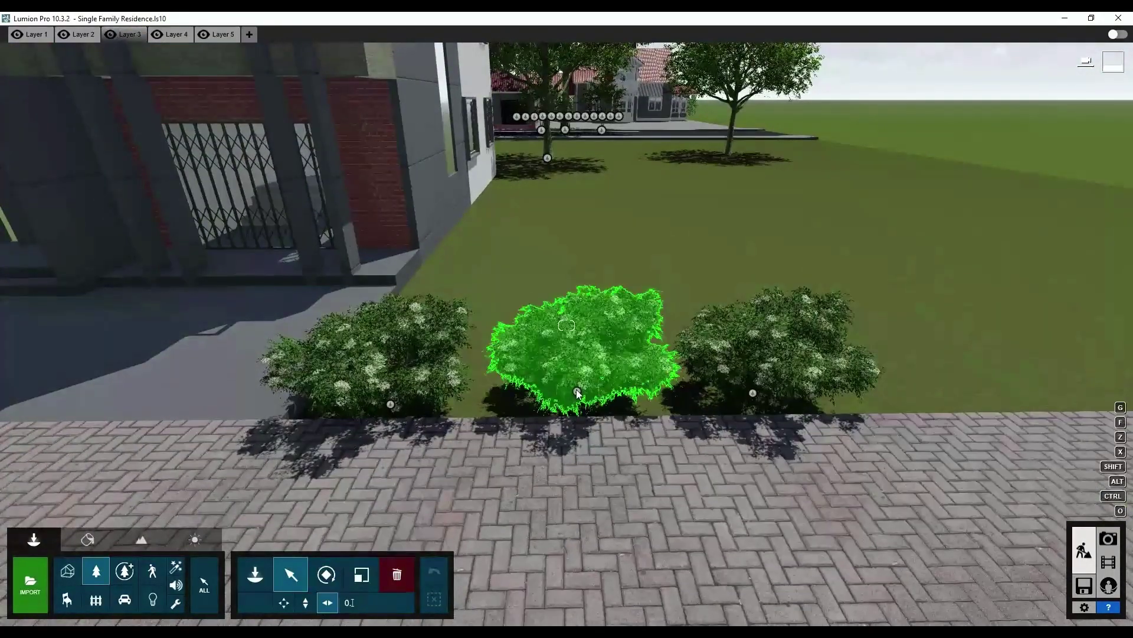
{"action": "left_click_drag", "start_coordinate": [576, 390], "coordinate": [545, 394]}
{"action": "left_click_drag", "start_coordinate": [757, 395], "coordinate": [708, 394]}
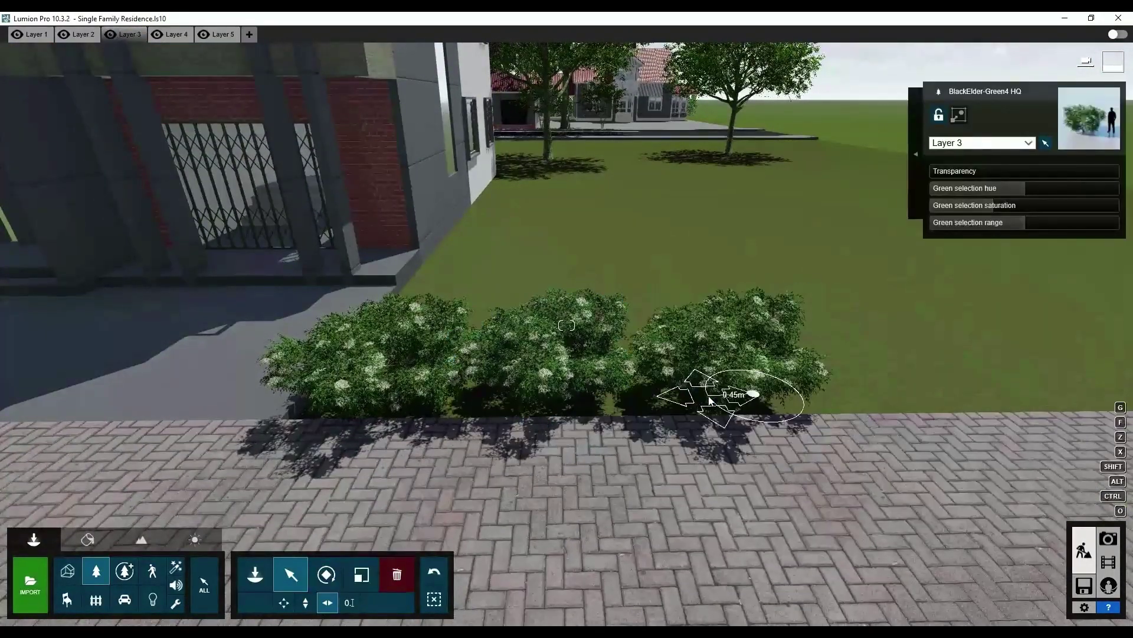
{"action": "middle_click_drag", "start_coordinate": [708, 394], "coordinate": [647, 413]}
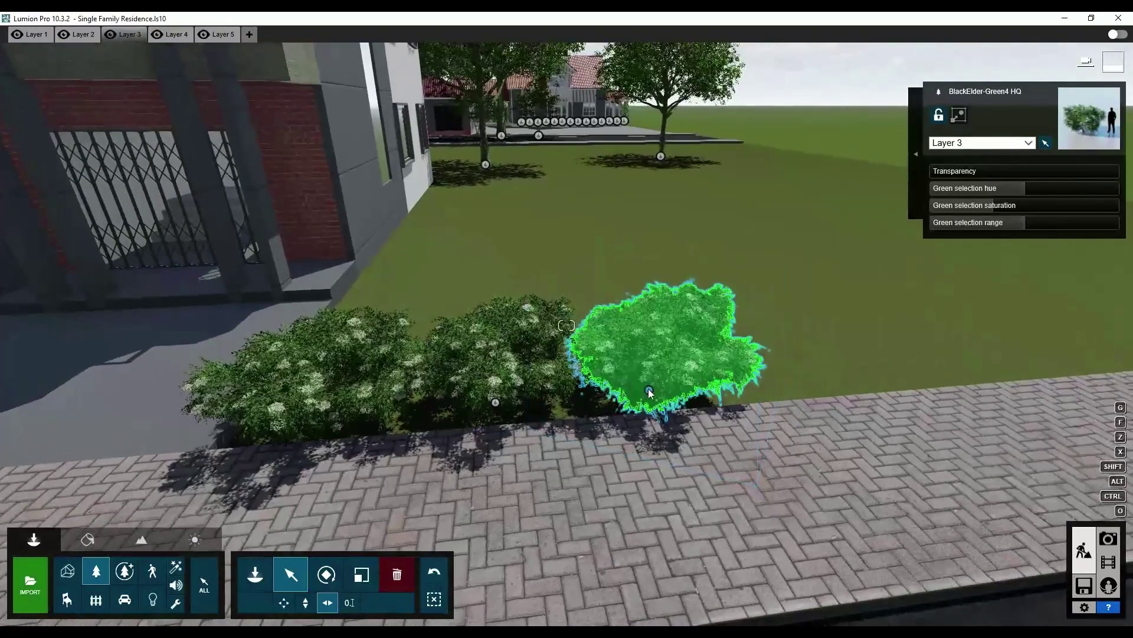
{"action": "left_click_drag", "start_coordinate": [649, 390], "coordinate": [794, 380], "text": "alt"}
{"action": "mouse_move", "coordinate": [794, 379]}
{"action": "right_mouse_down"}
{"action": "mouse_move", "coordinate": [604, 468]}
{"action": "mouse_move", "coordinate": [599, 407]}
{"action": "right_mouse_up"}
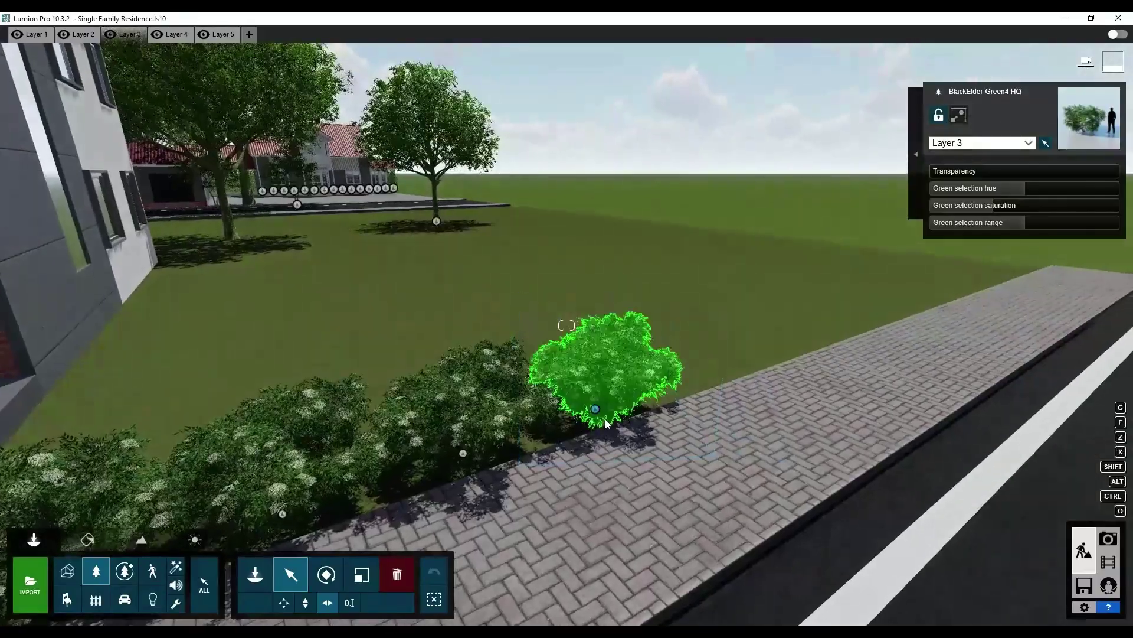
{"action": "mouse_move", "coordinate": [596, 408]}
{"action": "left_mouse_down", "text": "alt"}
{"action": "mouse_move", "coordinate": [717, 416]}
{"action": "mouse_move", "coordinate": [697, 438]}
{"action": "left_mouse_up", "text": "alt"}
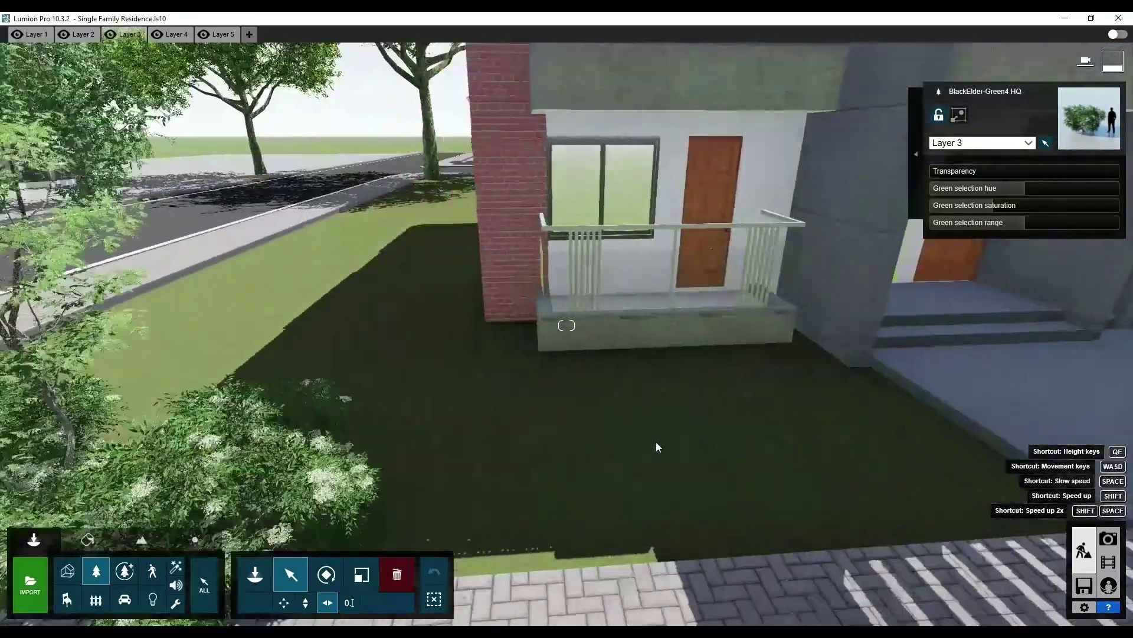
{"action": "mouse_move", "coordinate": [697, 438]}
{"action": "right_mouse_down"}
{"action": "mouse_move", "coordinate": [649, 415]}
{"action": "mouse_move", "coordinate": [491, 383]}
{"action": "right_mouse_up"}
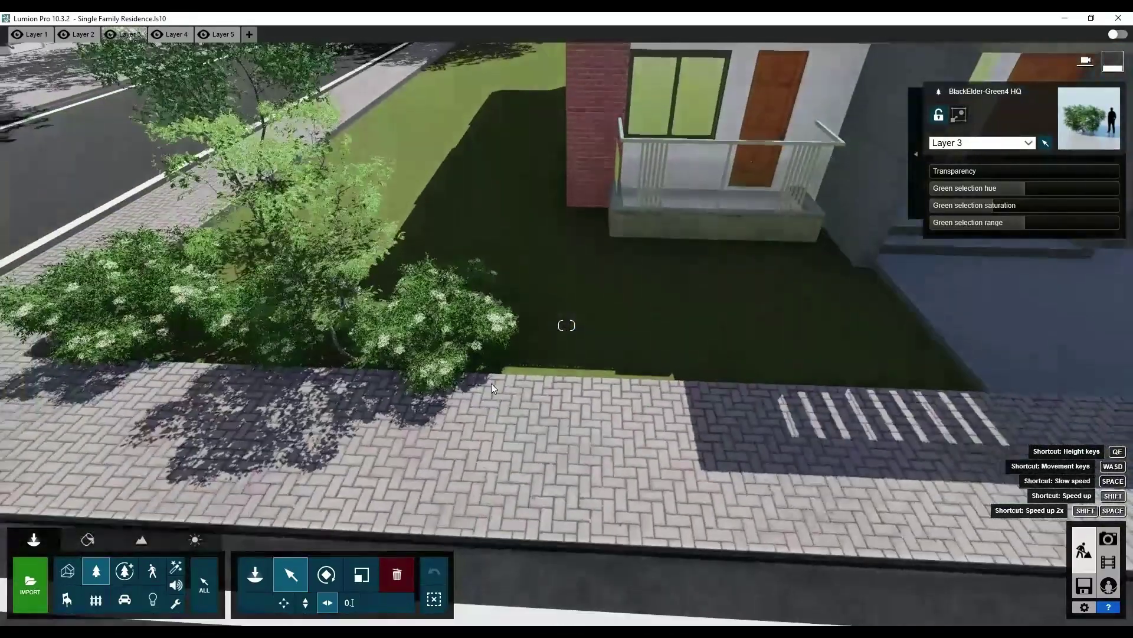
Copy the end shrub, shrink the copy, shift the original left, and add another copy right.
{"action": "left_click", "coordinate": [444, 367]}
{"action": "left_click_drag", "start_coordinate": [449, 364], "coordinate": [579, 359], "text": "alt"}
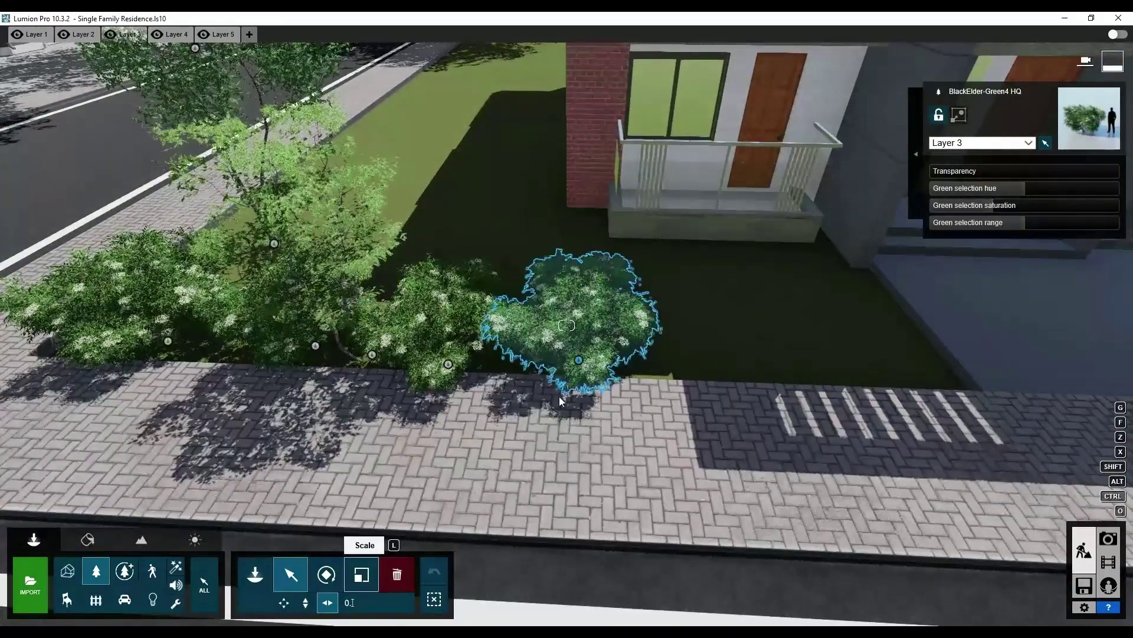
{"action": "left_click", "coordinate": [361, 575]}
{"action": "left_click_drag", "start_coordinate": [579, 360], "coordinate": [581, 371]}
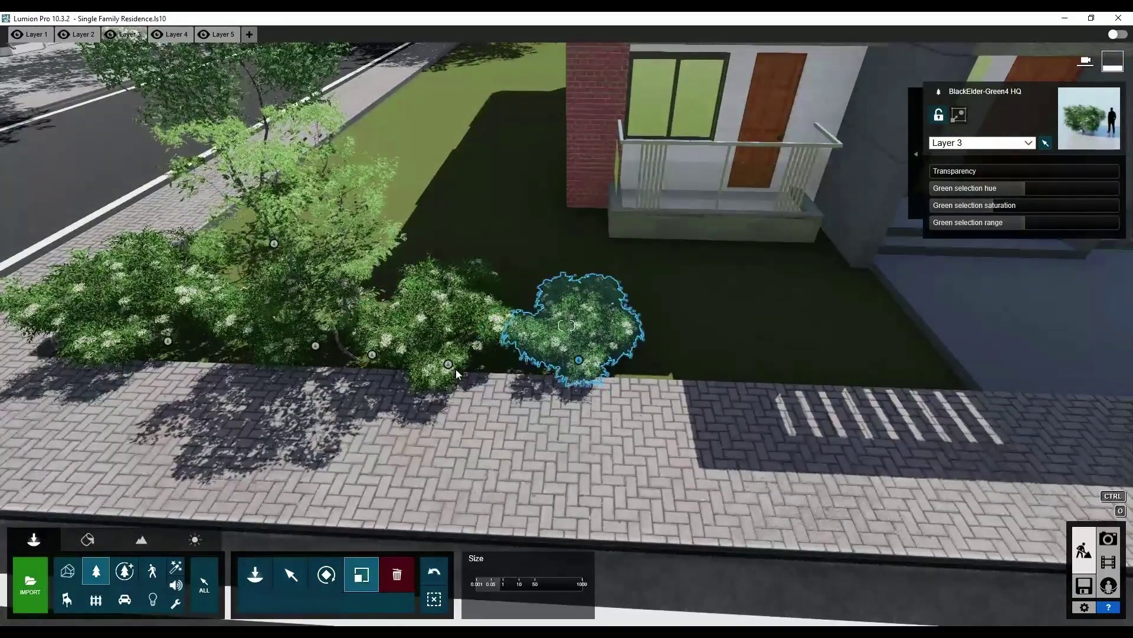
{"action": "left_click", "coordinate": [448, 366]}
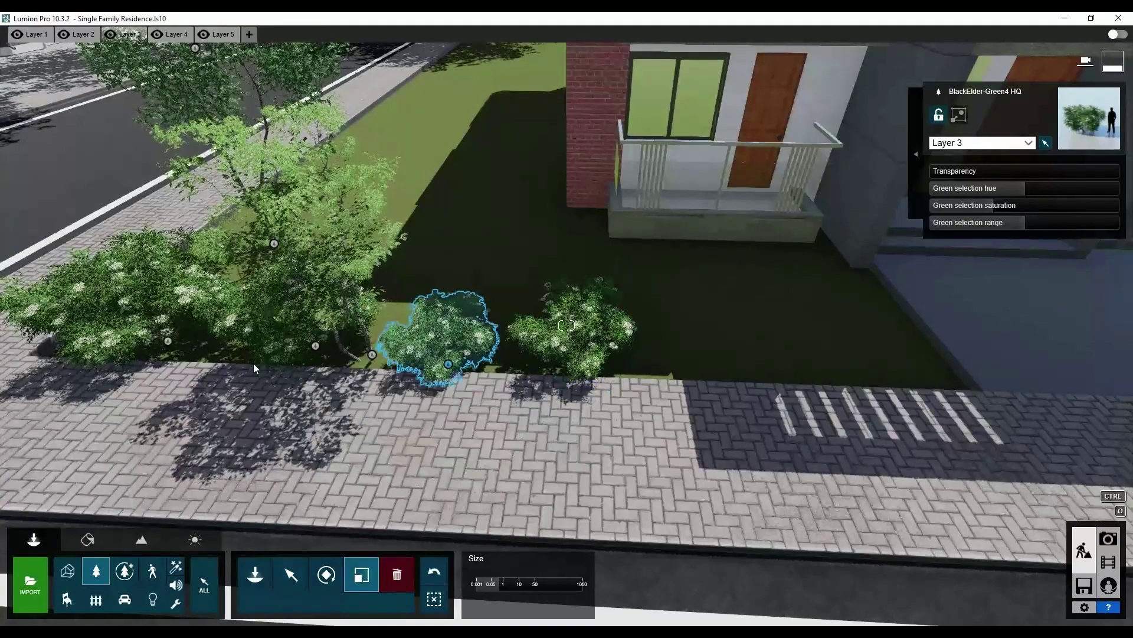
{"action": "left_click", "coordinate": [291, 575]}
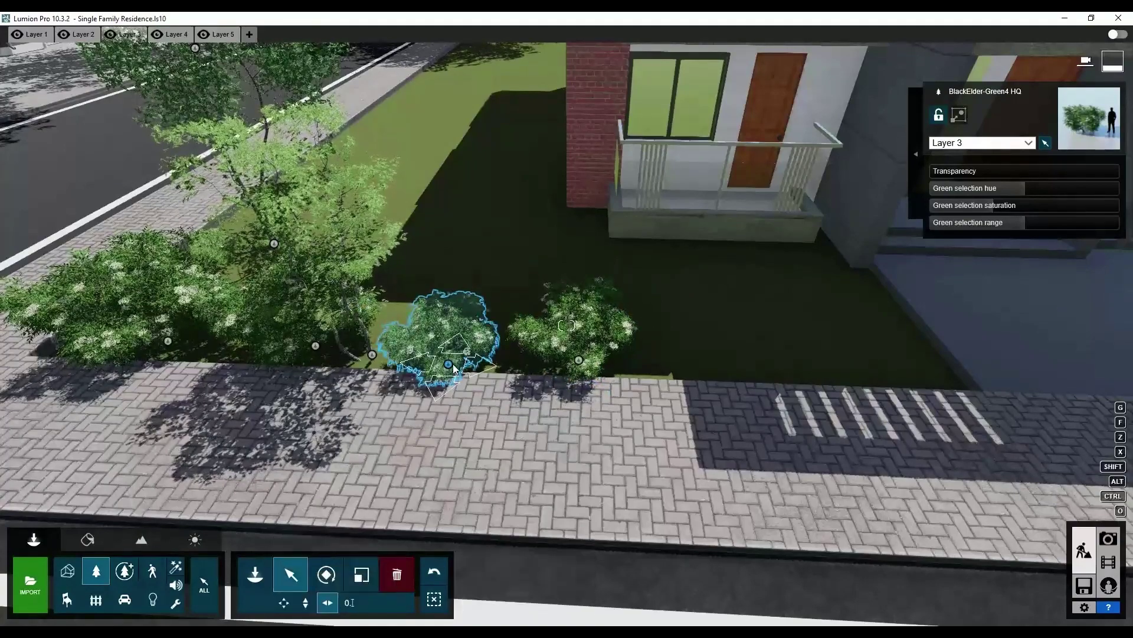
{"action": "left_click_drag", "start_coordinate": [449, 364], "coordinate": [429, 366]}
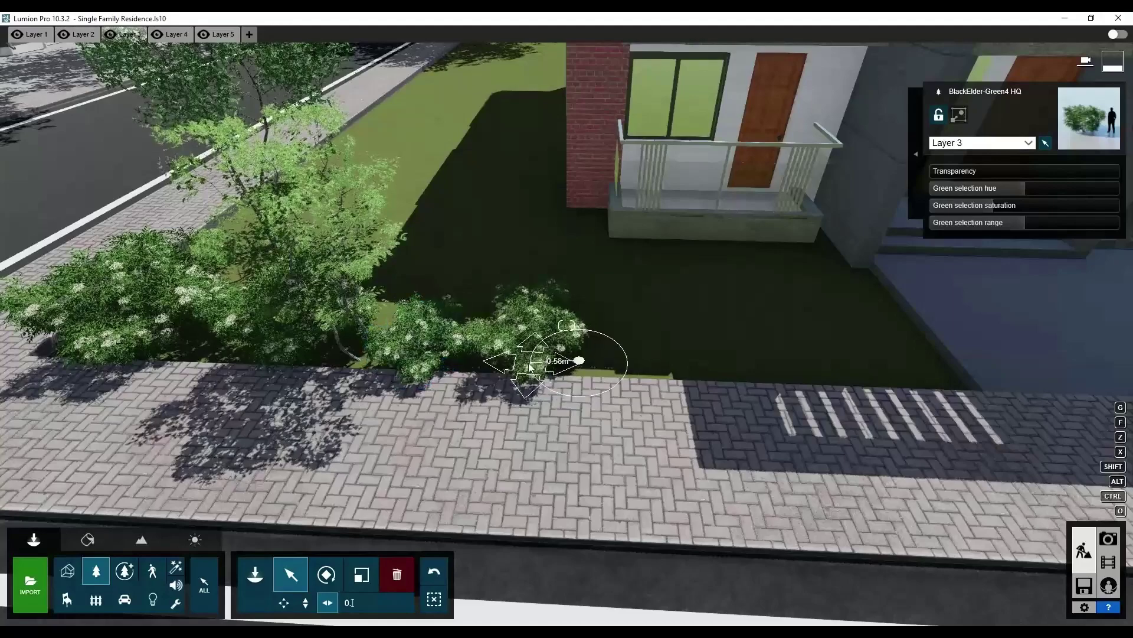
{"action": "left_click_drag", "start_coordinate": [535, 363], "coordinate": [852, 367], "text": "alt"}
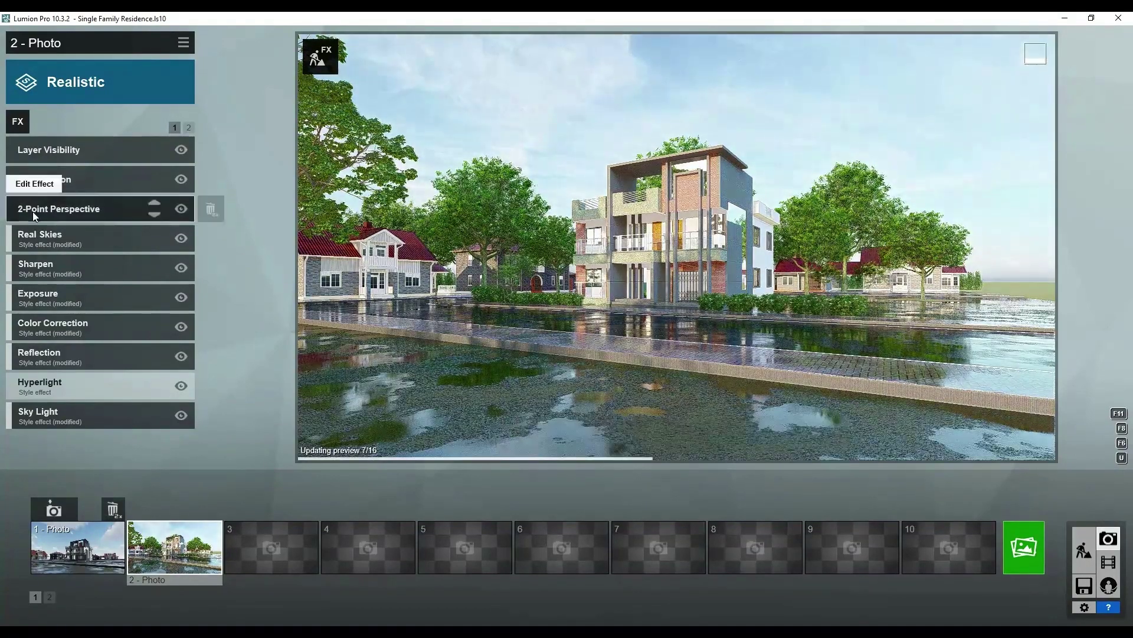
Apply a 2-Point Perspective effect to photo 2 with an amount of about 0.7.
{"action": "left_click", "coordinate": [33, 212]}
{"action": "left_click", "coordinate": [151, 194]}
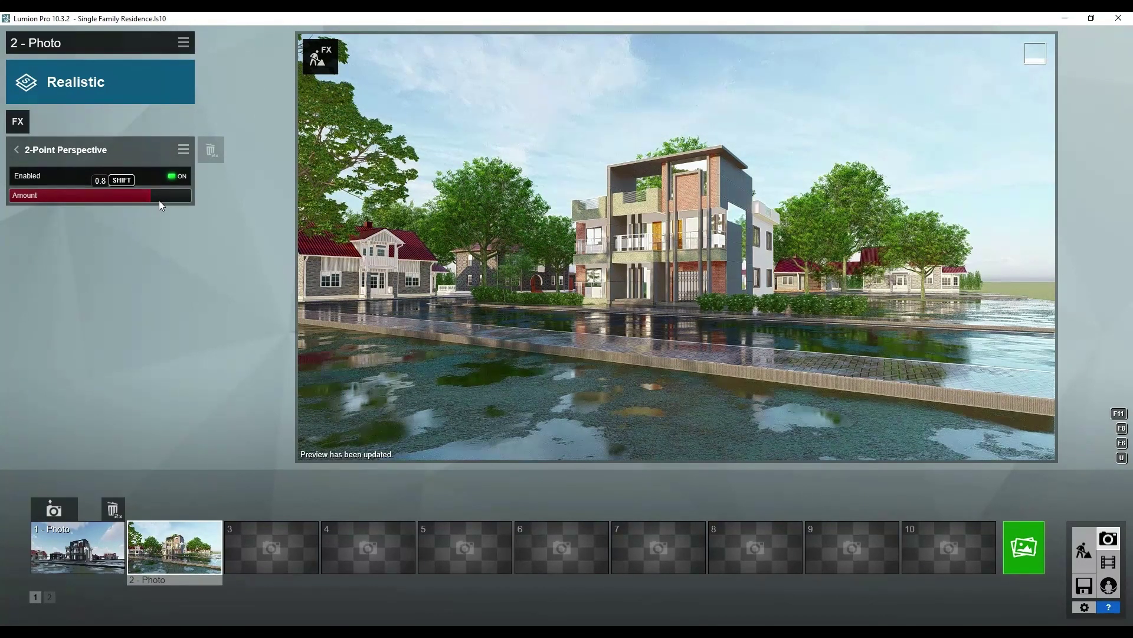
{"action": "left_click_drag", "start_coordinate": [148, 199], "coordinate": [140, 198]}
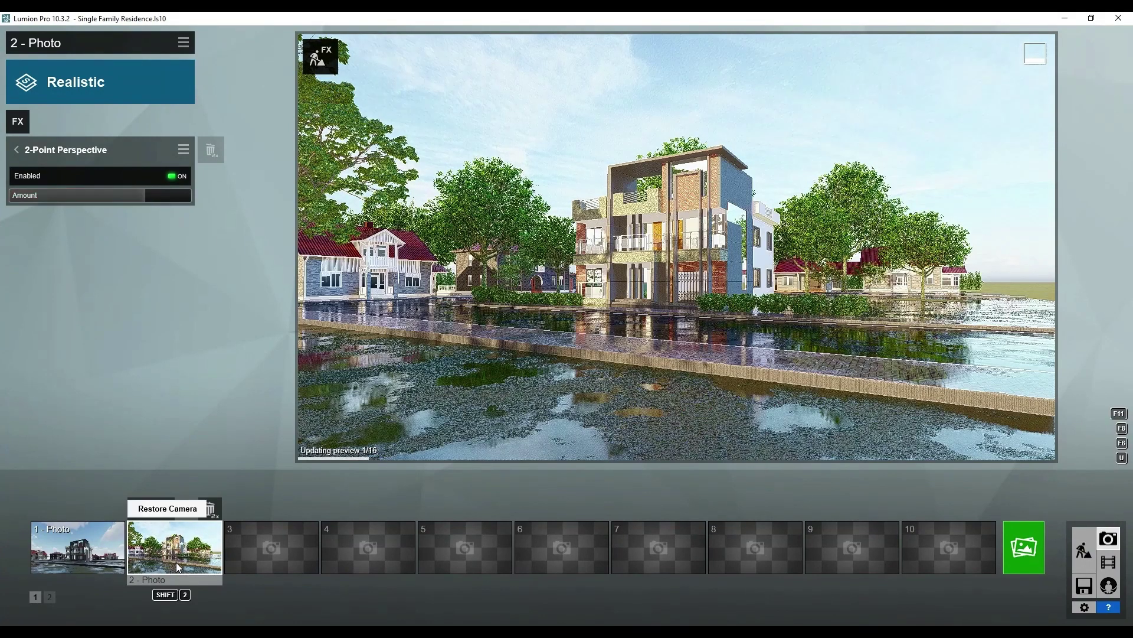
Render photo 2 at Poster size 7680x4320 and dismiss the completion notice.
{"action": "left_click", "coordinate": [1024, 546]}
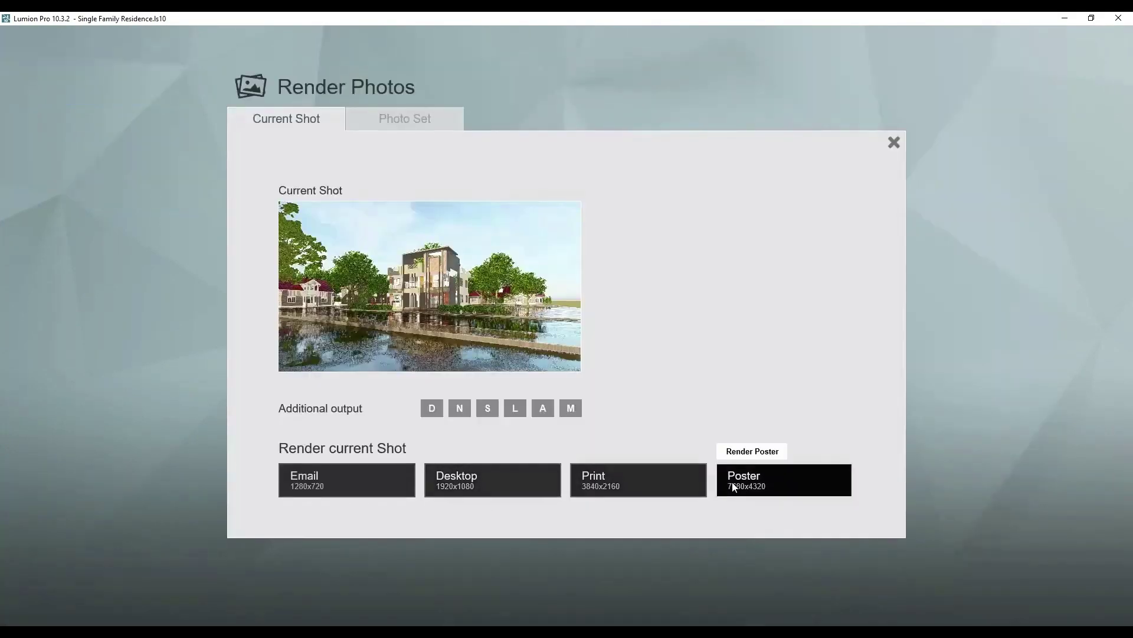
{"action": "left_click", "coordinate": [785, 479]}
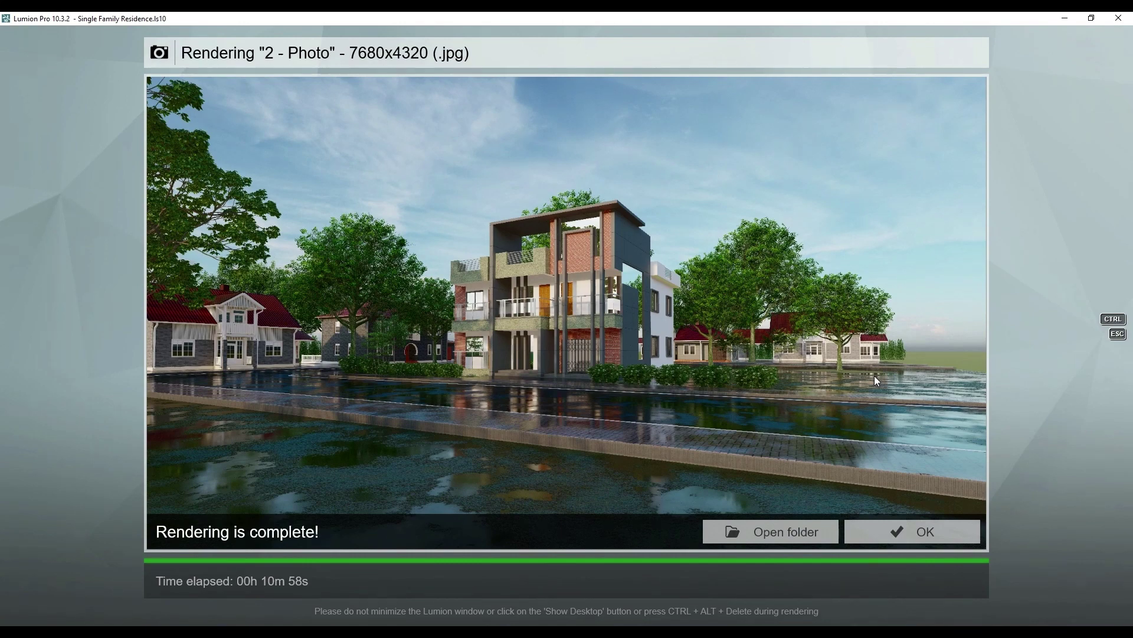
{"action": "key", "text": "Escape"}
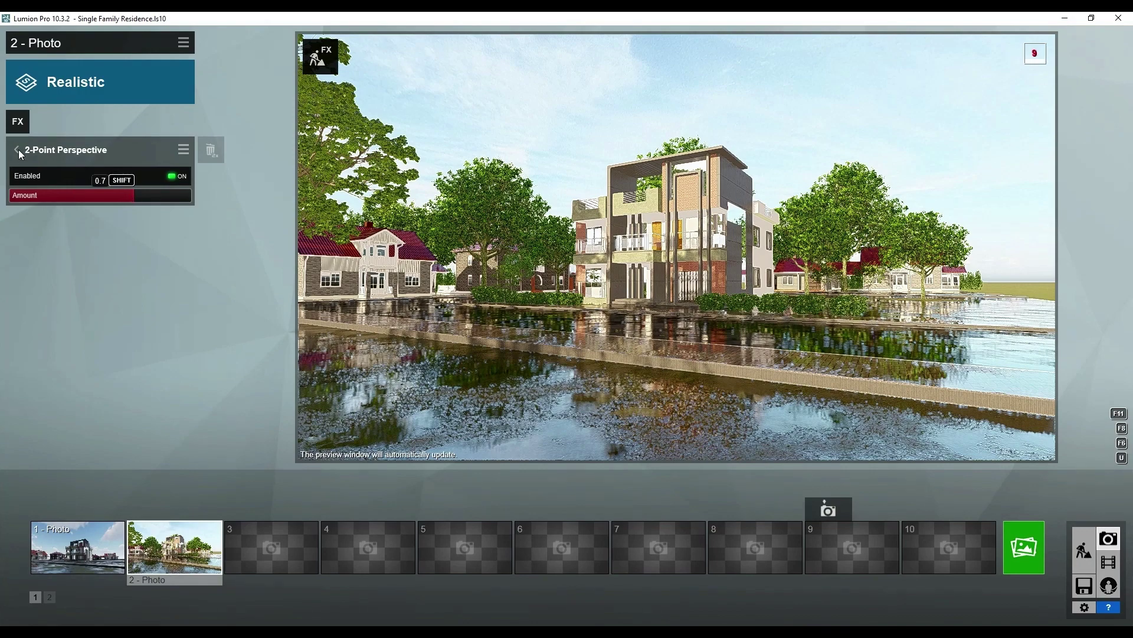
Lower the Real Skies heading slightly to 157.8°.
{"action": "left_click", "coordinate": [18, 151]}
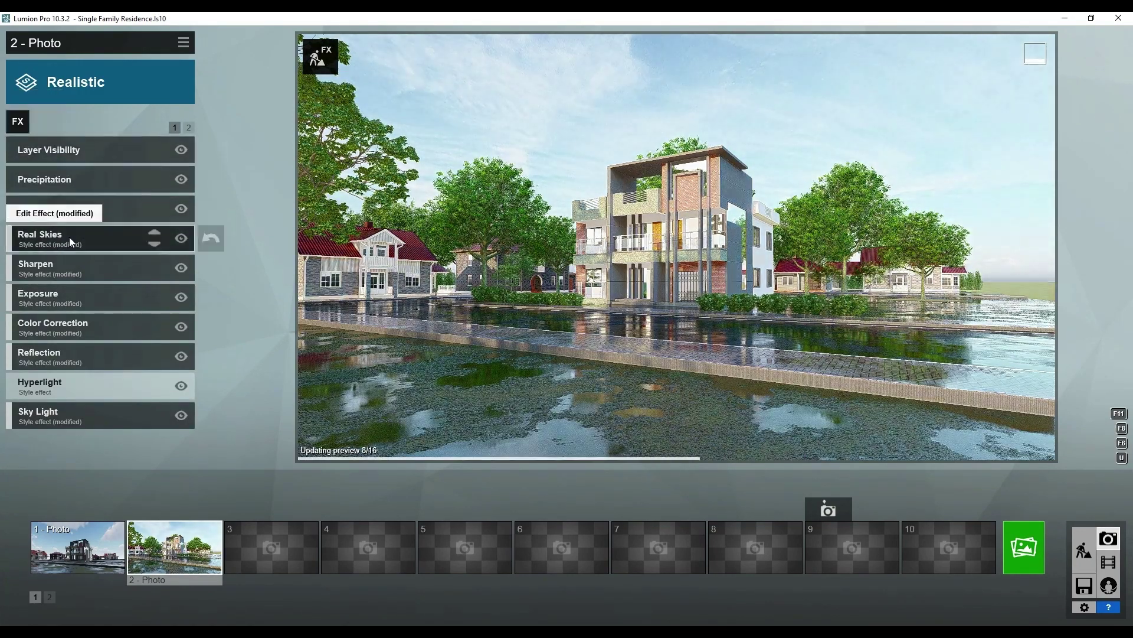
{"action": "left_click", "coordinate": [70, 236]}
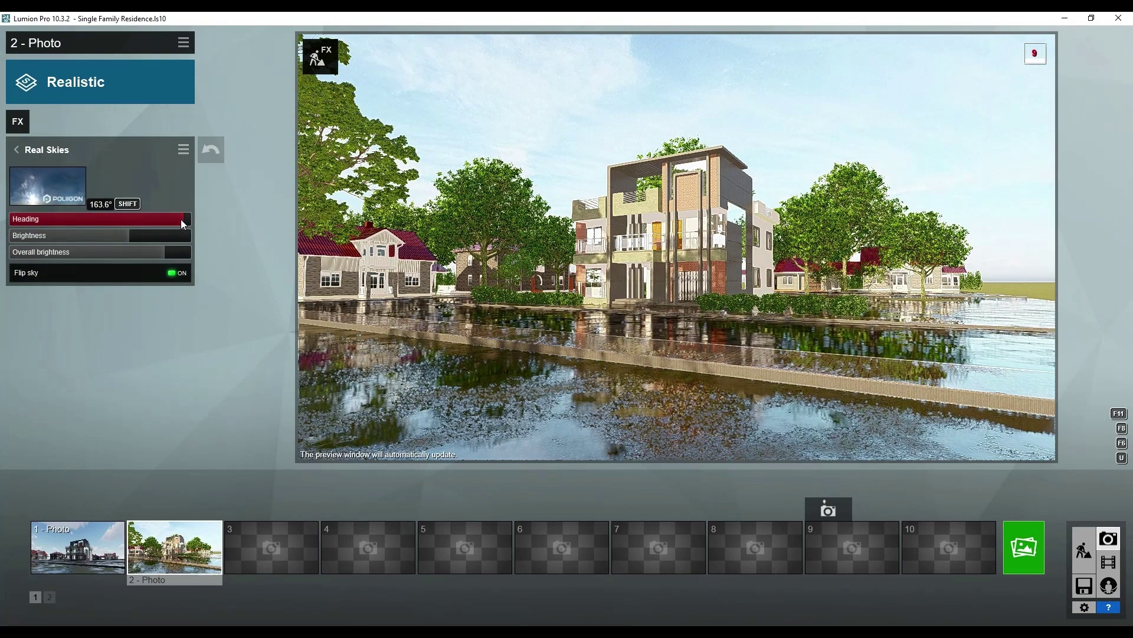
{"action": "left_click_drag", "start_coordinate": [181, 218], "coordinate": [179, 221]}
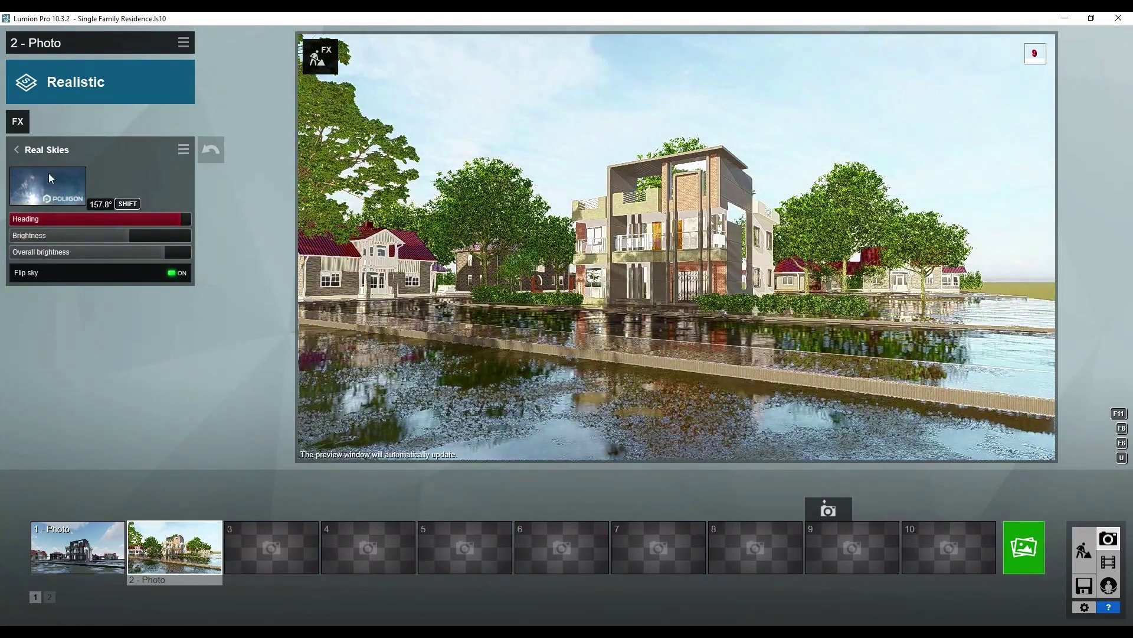
Try several Cloudy real skies and settle on a final cloudy sky for the photo.
{"action": "left_click", "coordinate": [49, 178]}
{"action": "left_click", "coordinate": [747, 132]}
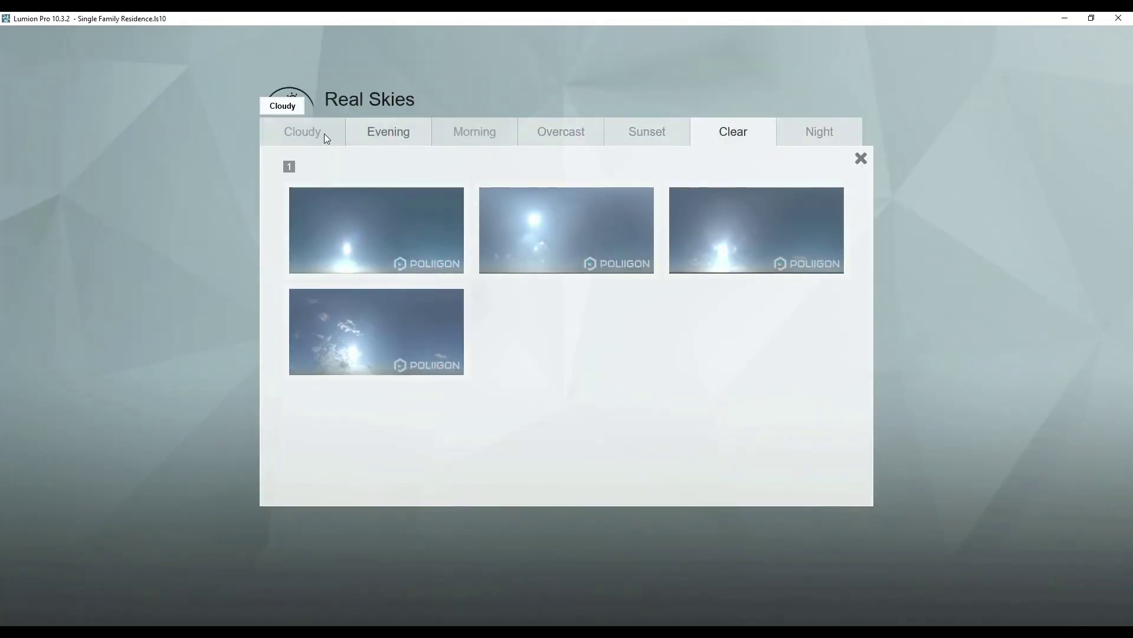
{"action": "left_click", "coordinate": [324, 134]}
{"action": "left_click", "coordinate": [360, 322]}
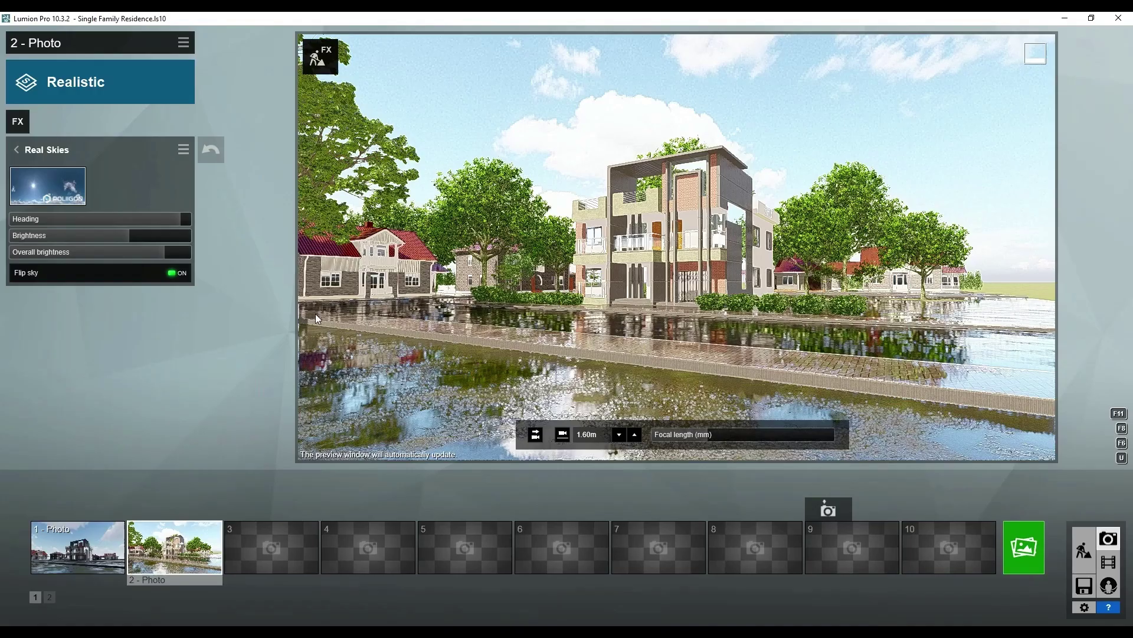
{"action": "left_click", "coordinate": [49, 200]}
{"action": "left_click", "coordinate": [377, 239]}
{"action": "left_click", "coordinate": [62, 177]}
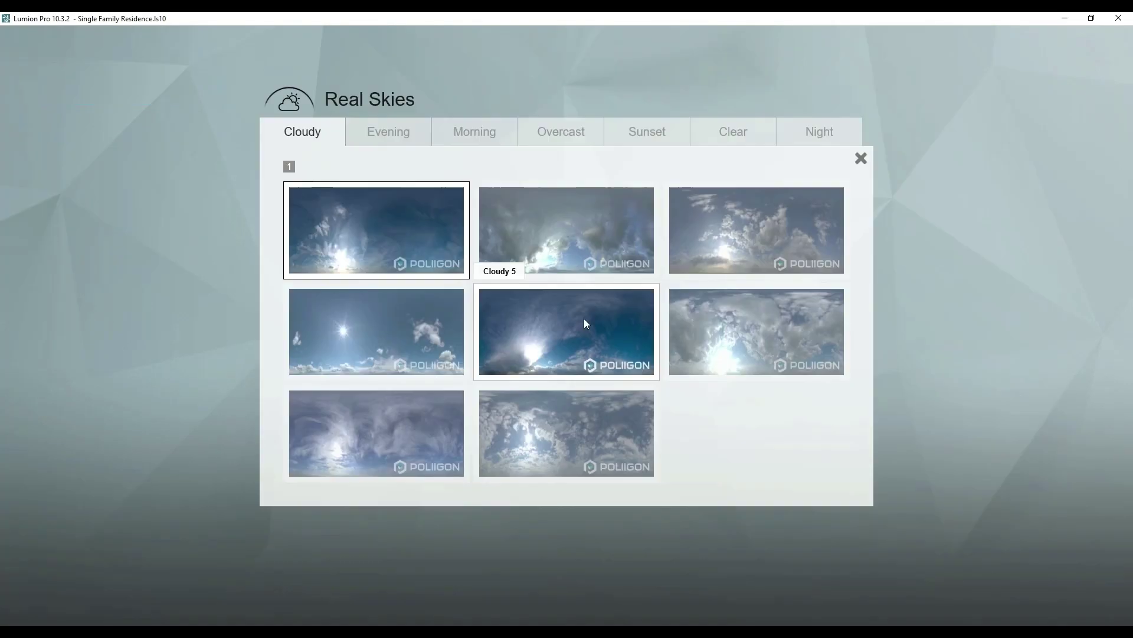
{"action": "left_click", "coordinate": [574, 335]}
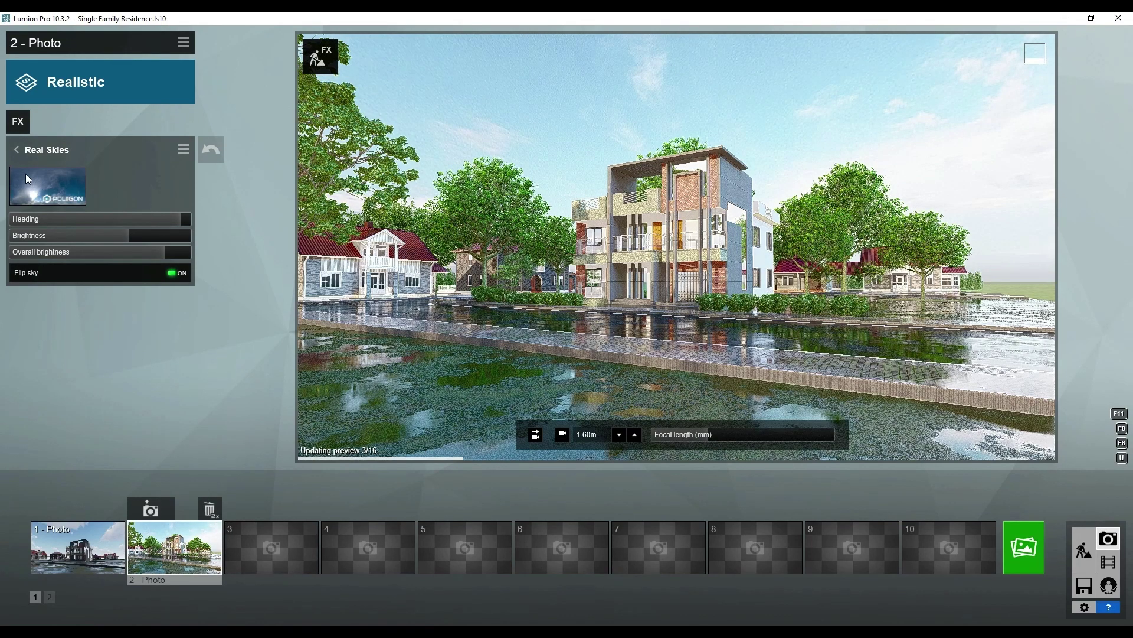
{"action": "left_click", "coordinate": [73, 185]}
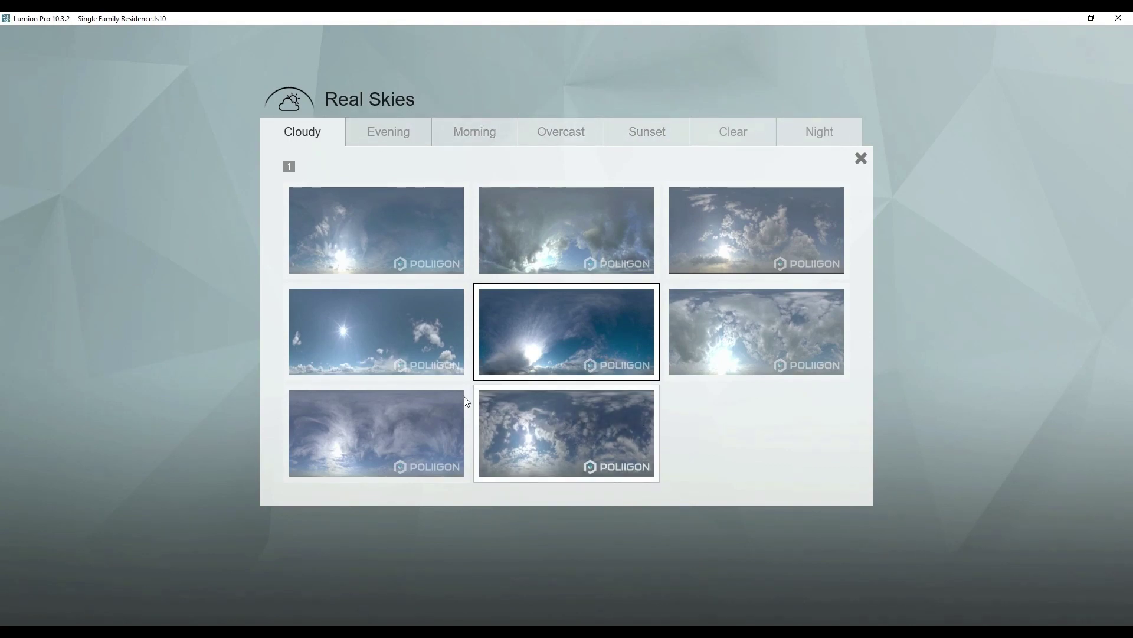
{"action": "left_click", "coordinate": [487, 405]}
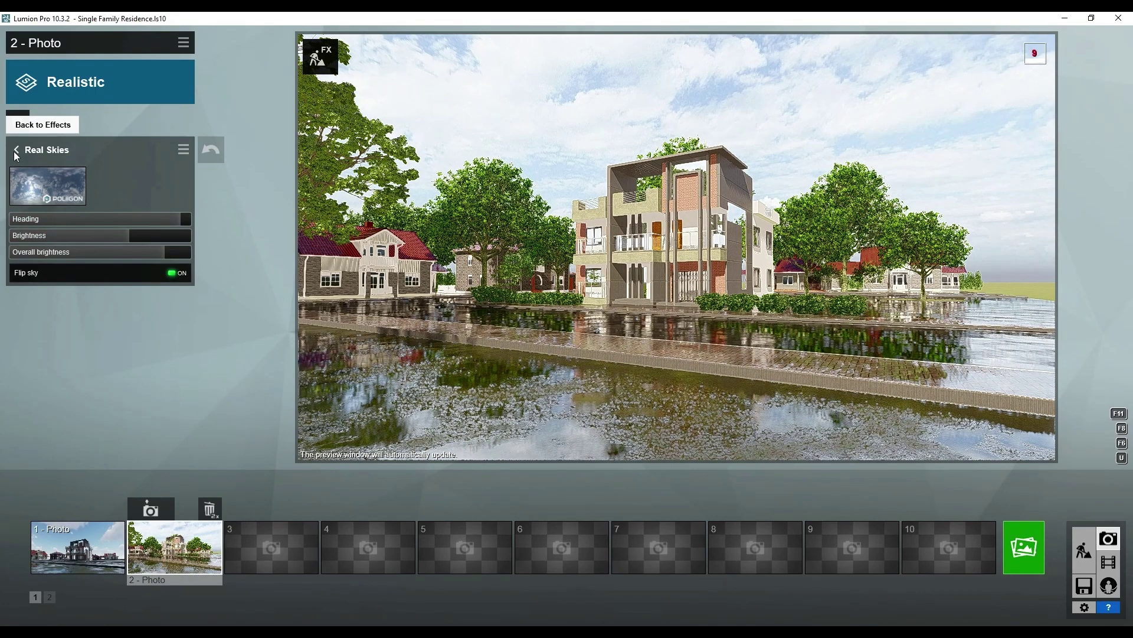
{"action": "left_click", "coordinate": [15, 150]}
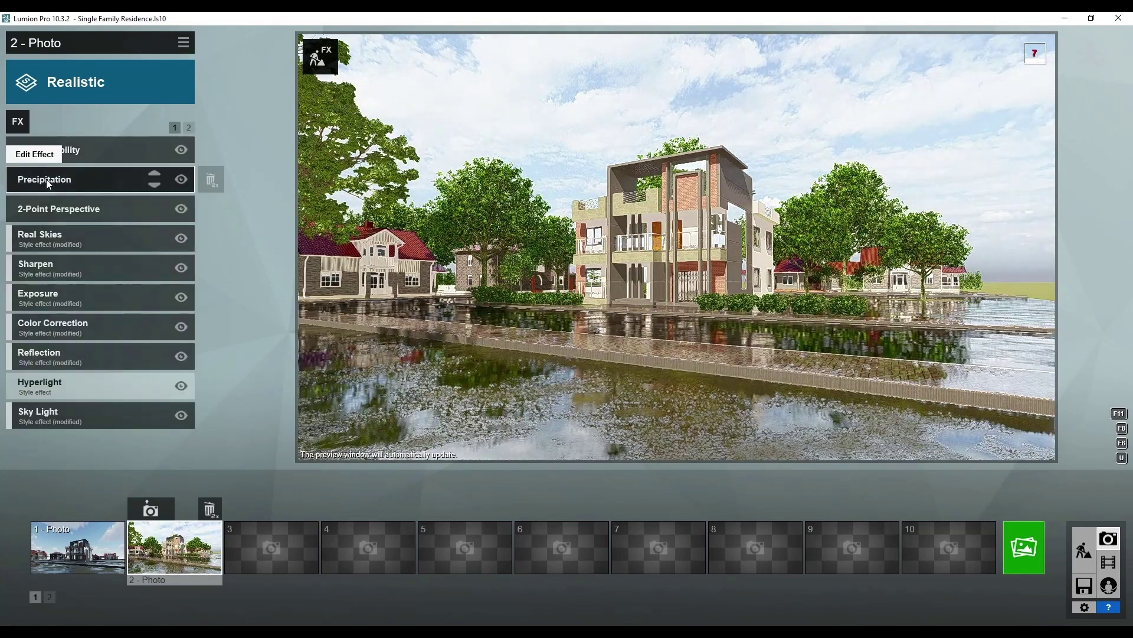
{"action": "left_click", "coordinate": [19, 126]}
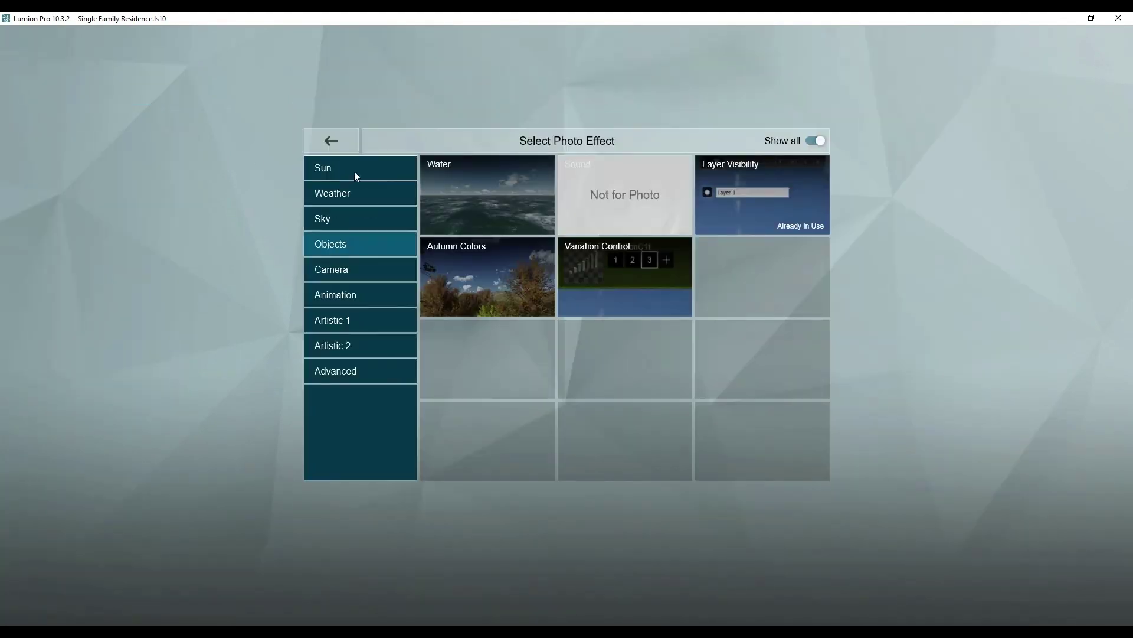
Add the Sun effect, heading about 92°, brightness raised slightly, height 32.1°.
{"action": "left_click", "coordinate": [354, 171]}
{"action": "left_click", "coordinate": [464, 201]}
{"action": "mouse_move", "coordinate": [110, 188]}
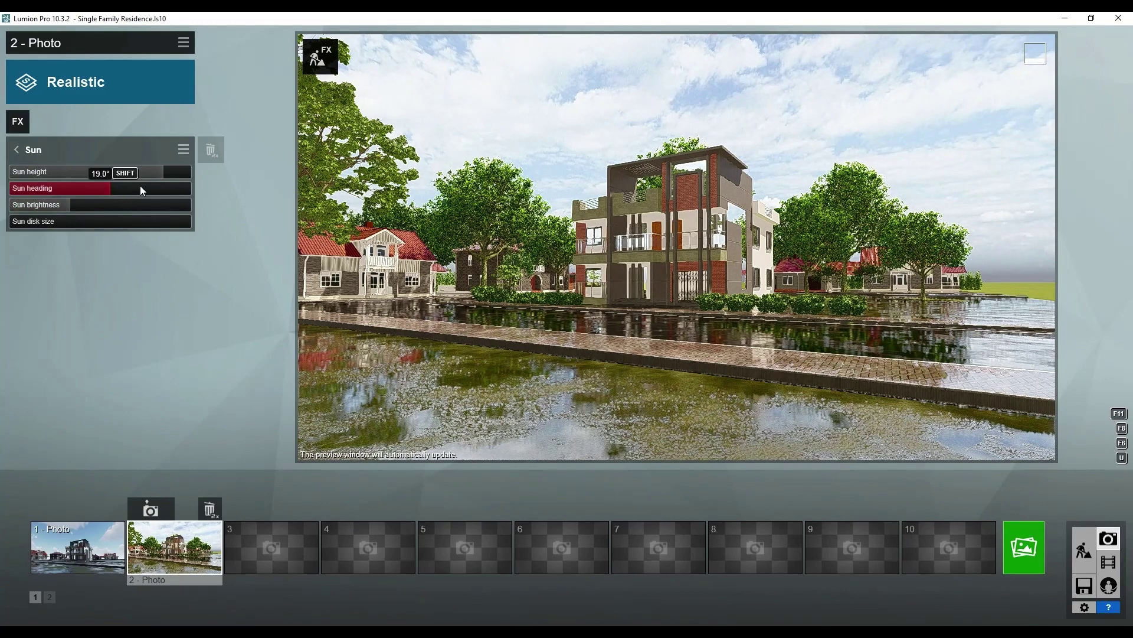
{"action": "left_click_drag", "start_coordinate": [141, 188], "coordinate": [162, 188]}
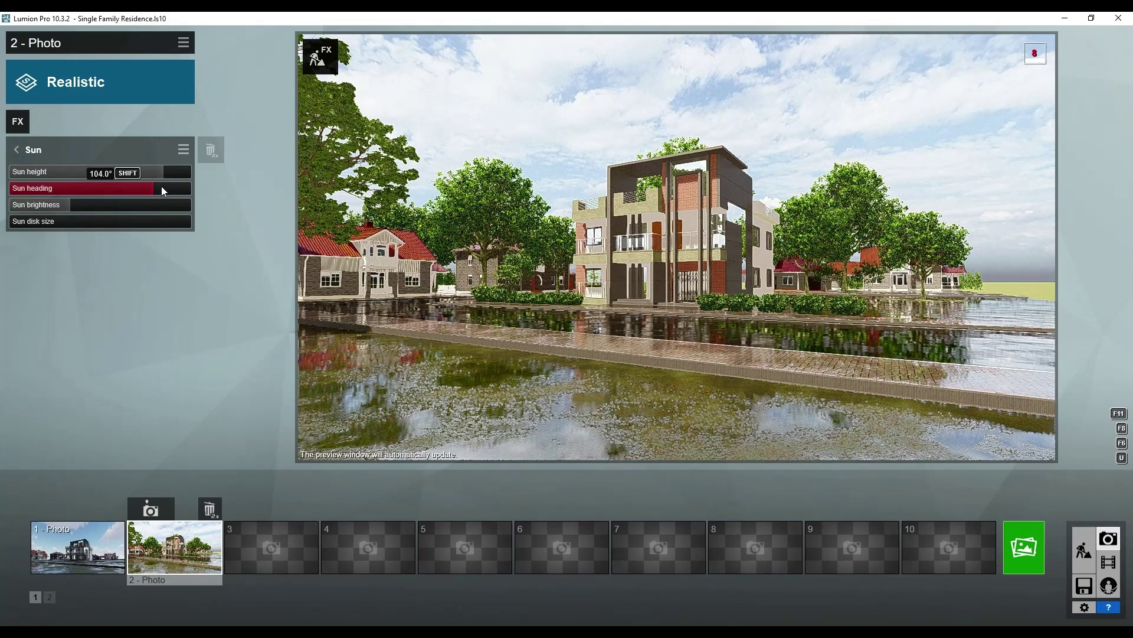
{"action": "left_click_drag", "start_coordinate": [164, 186], "coordinate": [116, 186]}
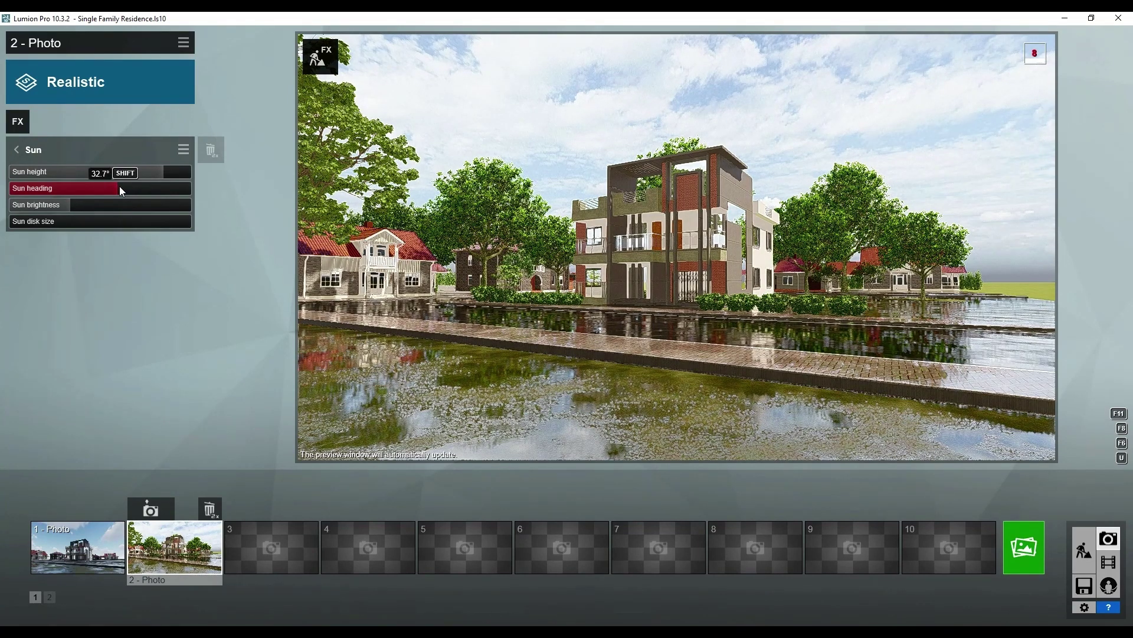
{"action": "mouse_move", "coordinate": [120, 187]}
{"action": "left_mouse_down"}
{"action": "mouse_move", "coordinate": [154, 173]}
{"action": "mouse_move", "coordinate": [123, 169]}
{"action": "mouse_move", "coordinate": [146, 185]}
{"action": "left_mouse_up"}
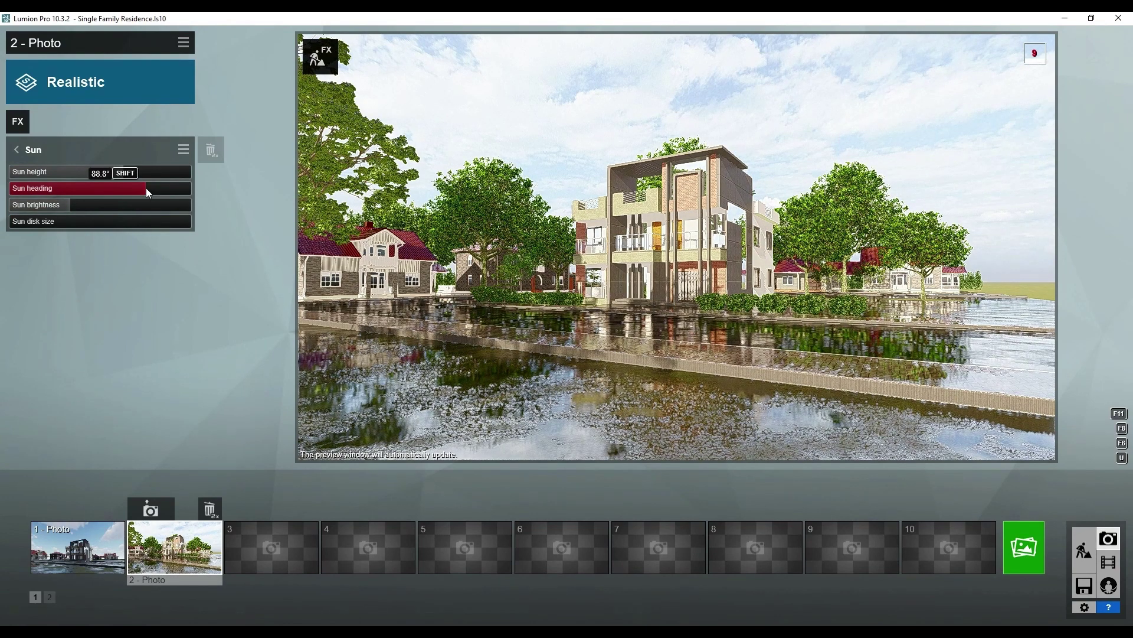
{"action": "left_click_drag", "start_coordinate": [147, 189], "coordinate": [149, 189]}
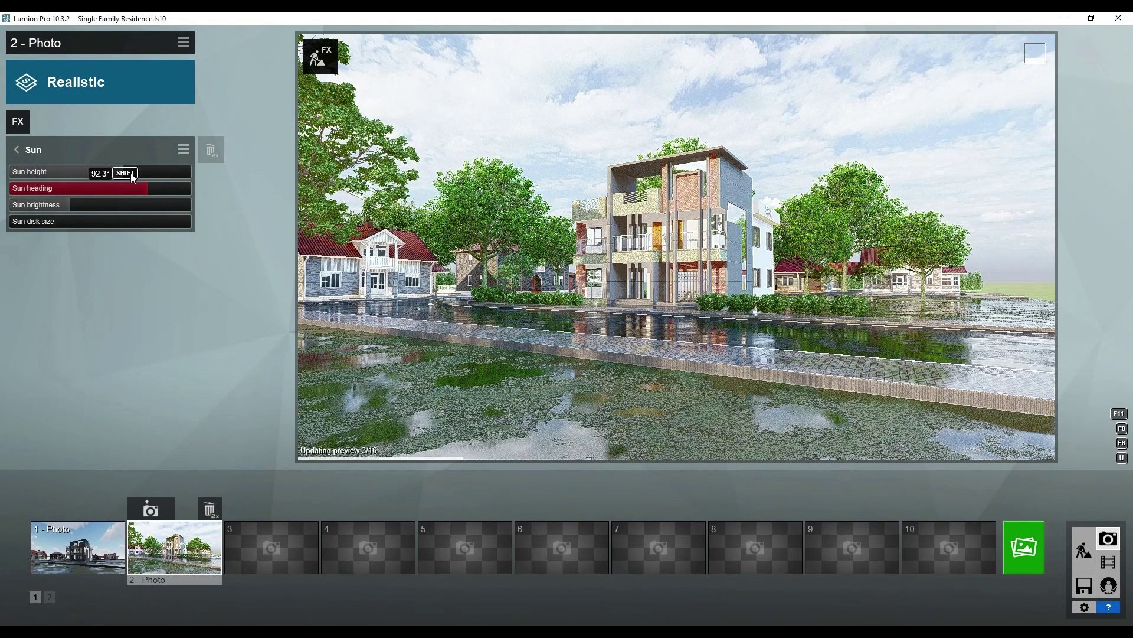
{"action": "left_click_drag", "start_coordinate": [76, 204], "coordinate": [80, 203]}
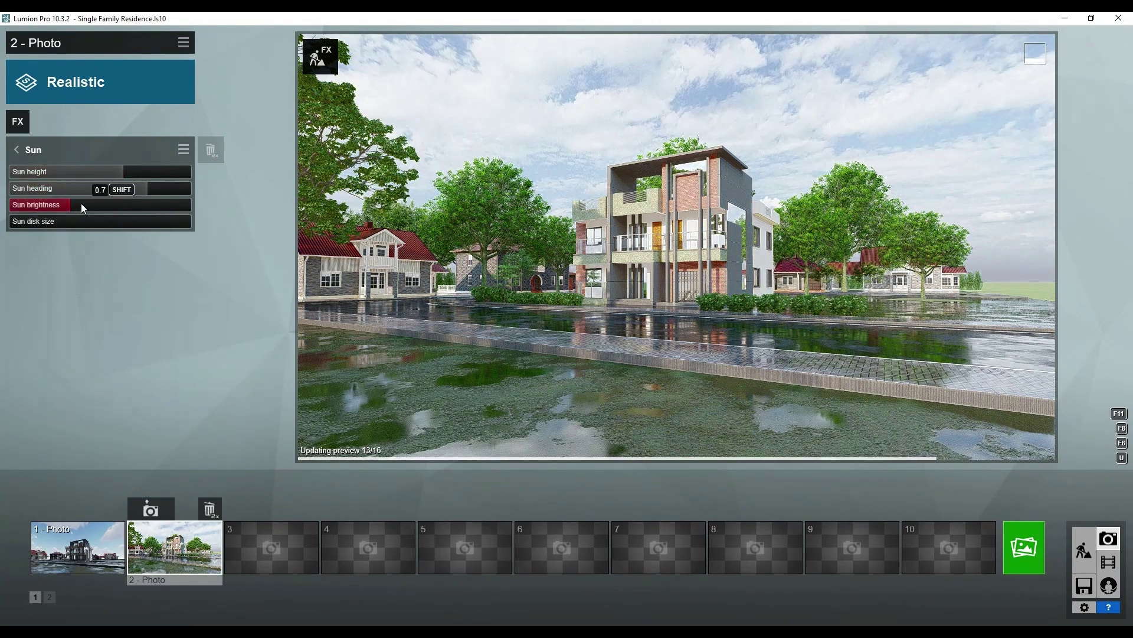
{"action": "mouse_move", "coordinate": [136, 173]}
{"action": "left_mouse_down"}
{"action": "mouse_move", "coordinate": [129, 179]}
{"action": "mouse_move", "coordinate": [151, 193]}
{"action": "mouse_move", "coordinate": [136, 190]}
{"action": "mouse_move", "coordinate": [147, 171]}
{"action": "mouse_move", "coordinate": [126, 173]}
{"action": "left_mouse_up"}
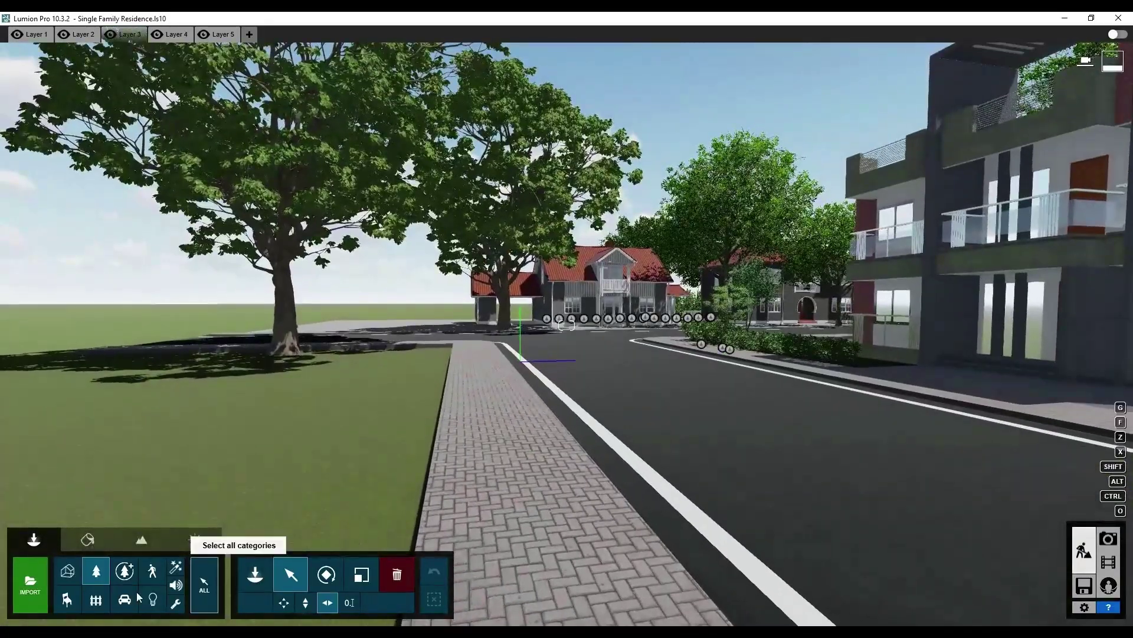
Move the sweet chestnut tree by the sidewalk slightly to the right, then return to Photo mode.
{"action": "left_click", "coordinate": [124, 570]}
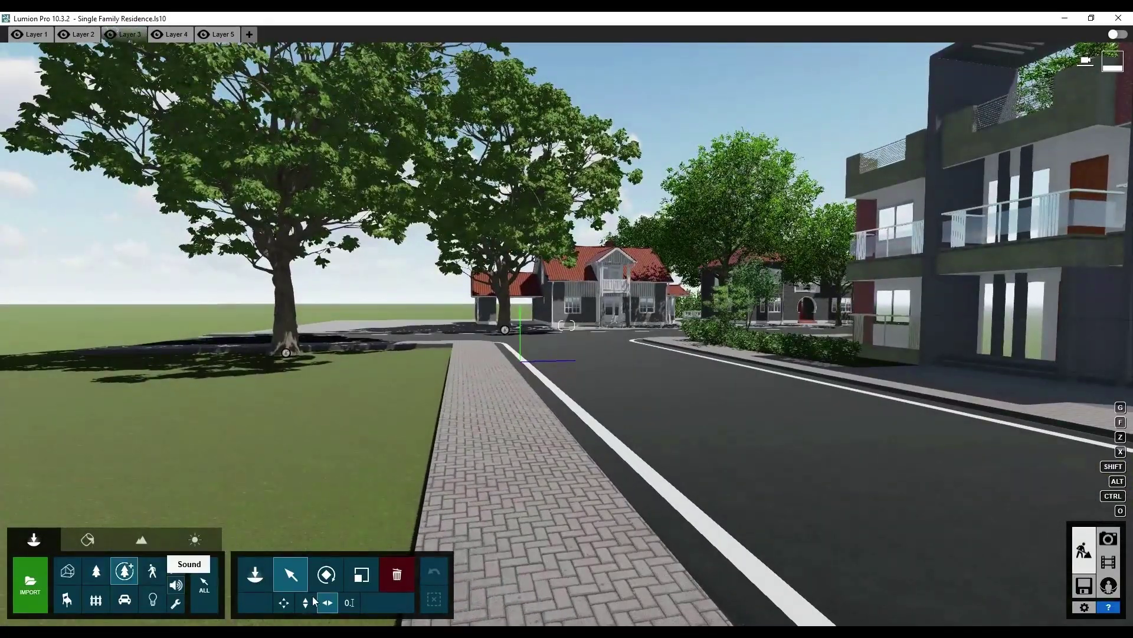
{"action": "mouse_move", "coordinate": [502, 332]}
{"action": "right_mouse_down"}
{"action": "mouse_move", "coordinate": [441, 325]}
{"action": "mouse_move", "coordinate": [385, 258]}
{"action": "right_mouse_up"}
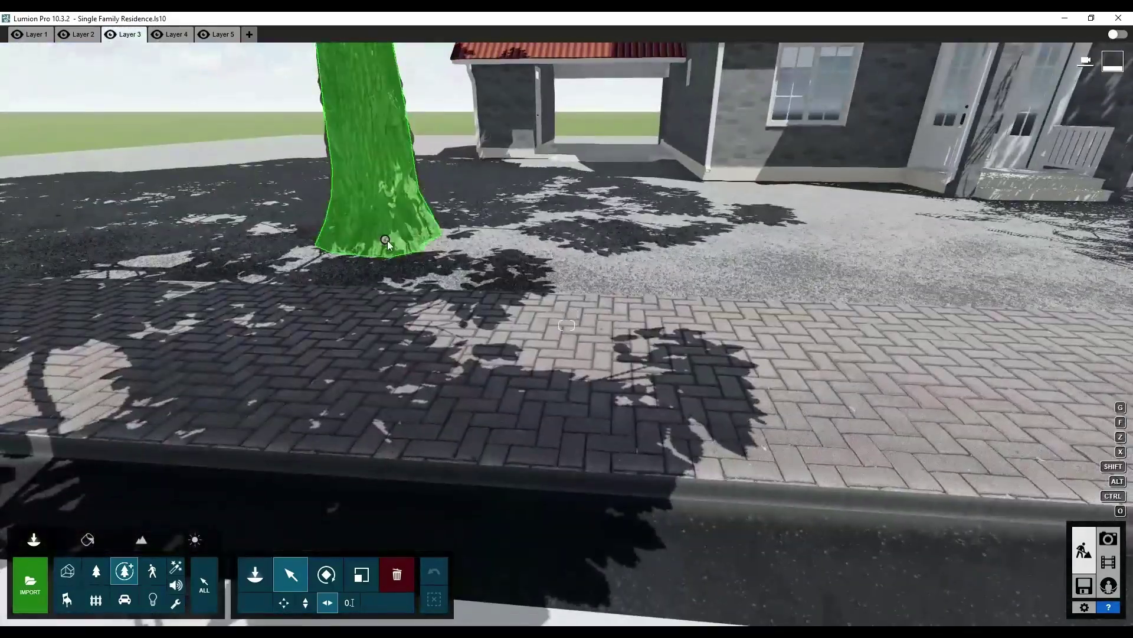
{"action": "left_click", "coordinate": [387, 240]}
{"action": "left_click_drag", "start_coordinate": [467, 254], "coordinate": [711, 279]}
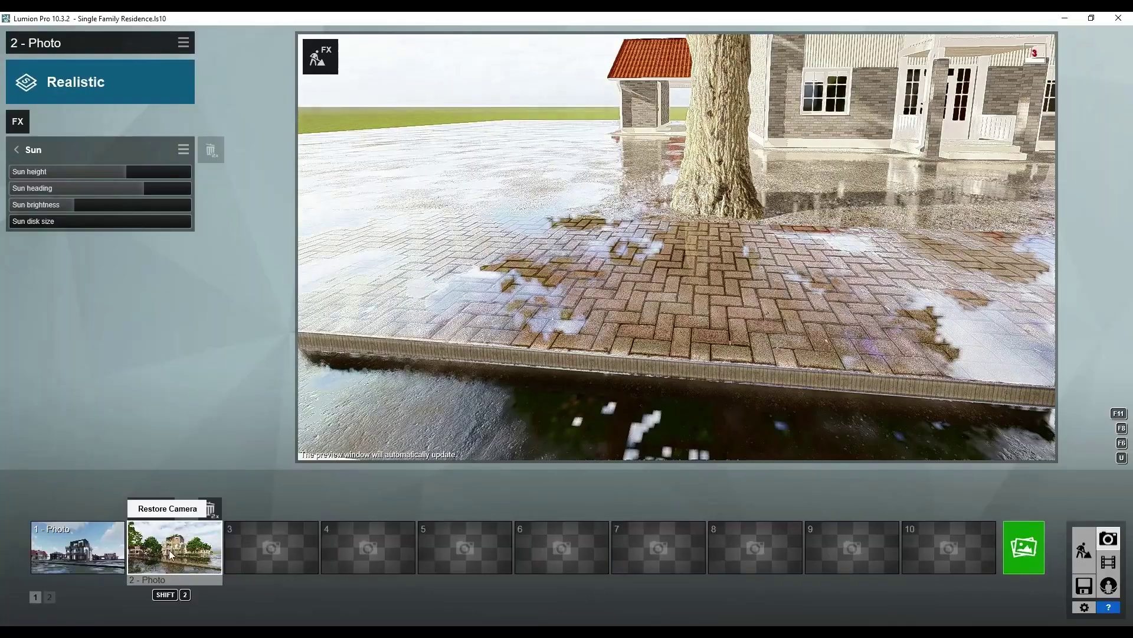
{"action": "left_click", "coordinate": [169, 550]}
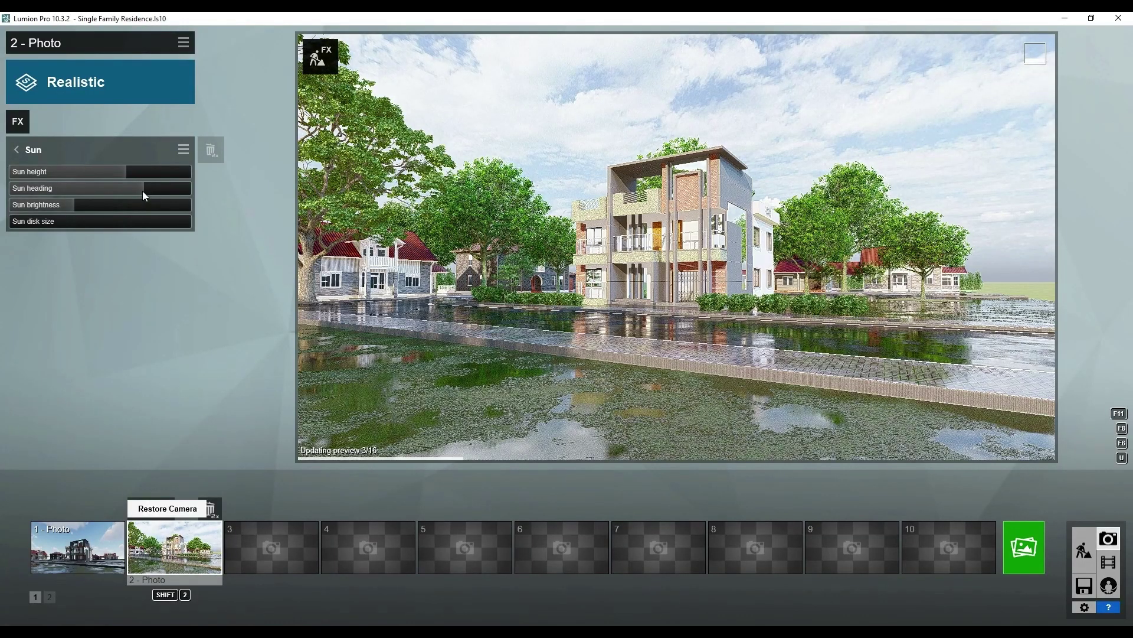
Set the Sun heading to about 100.5°, height to 17.5° and brightness to 0.8.
{"action": "left_click_drag", "start_coordinate": [143, 190], "coordinate": [152, 190]}
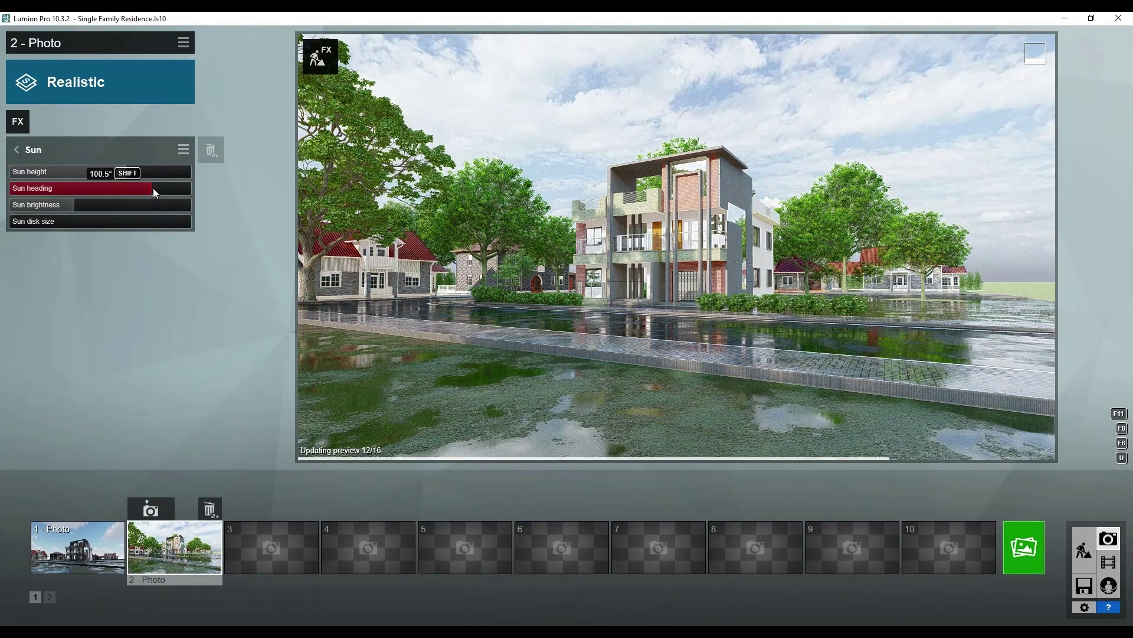
{"action": "left_click", "coordinate": [130, 172]}
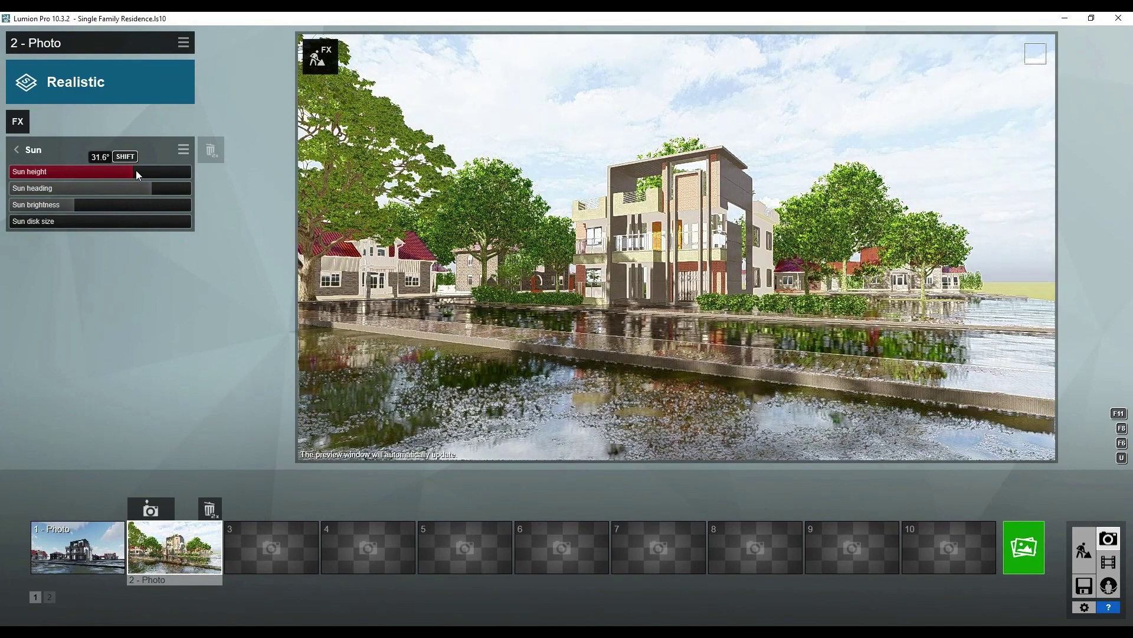
{"action": "left_click_drag", "start_coordinate": [130, 171], "coordinate": [118, 172]}
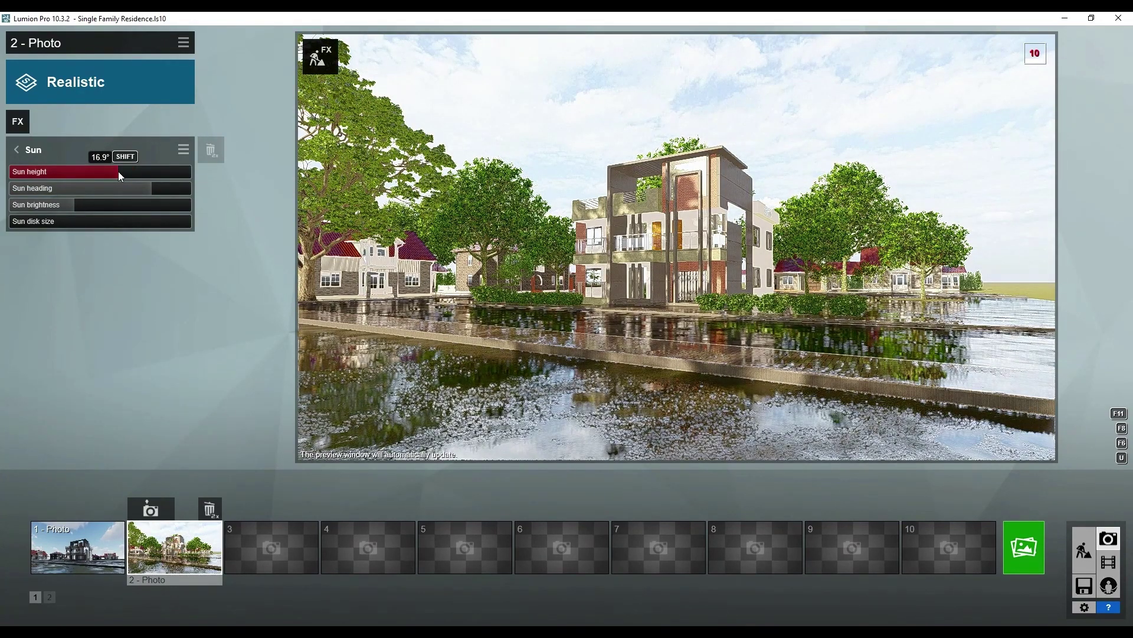
{"action": "left_click_drag", "start_coordinate": [118, 171], "coordinate": [119, 171]}
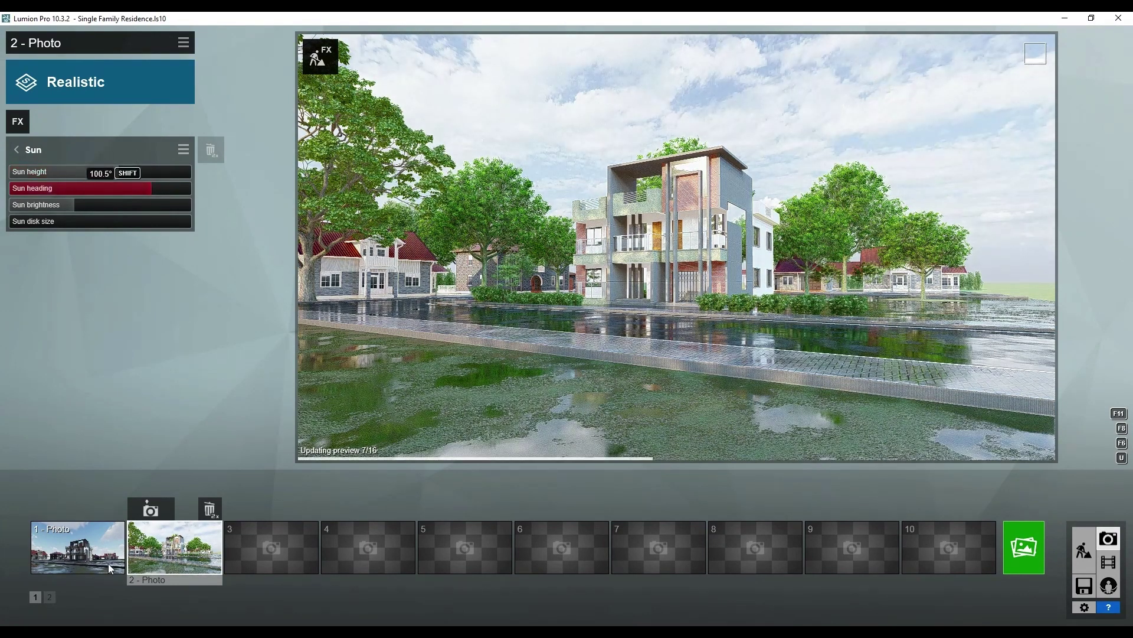
{"action": "left_click", "coordinate": [141, 540]}
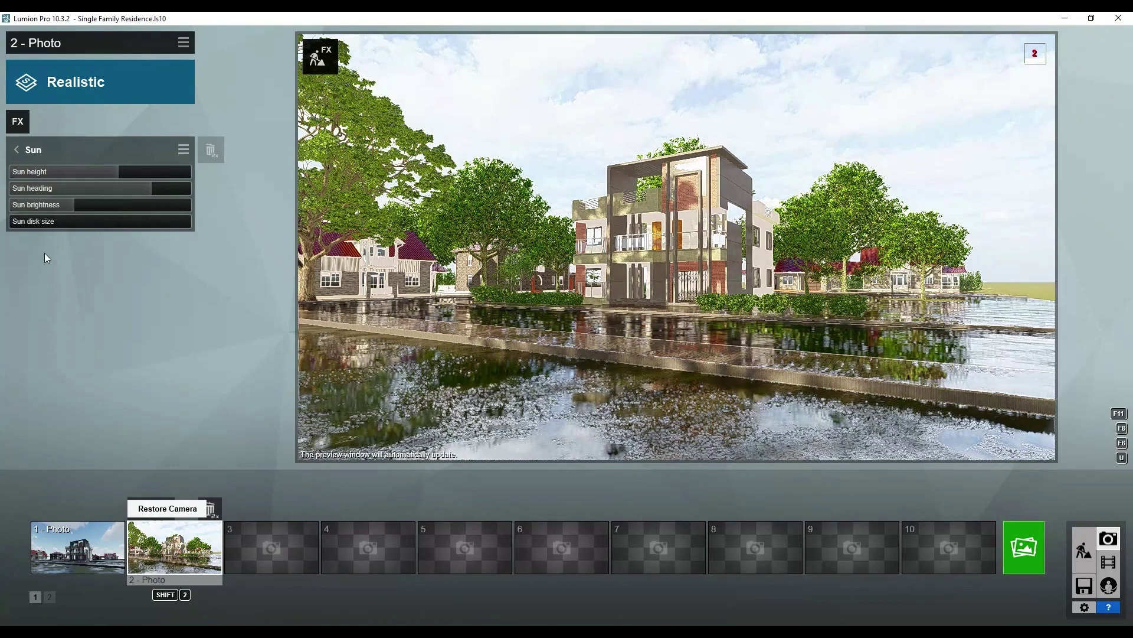
{"action": "left_click", "coordinate": [85, 204]}
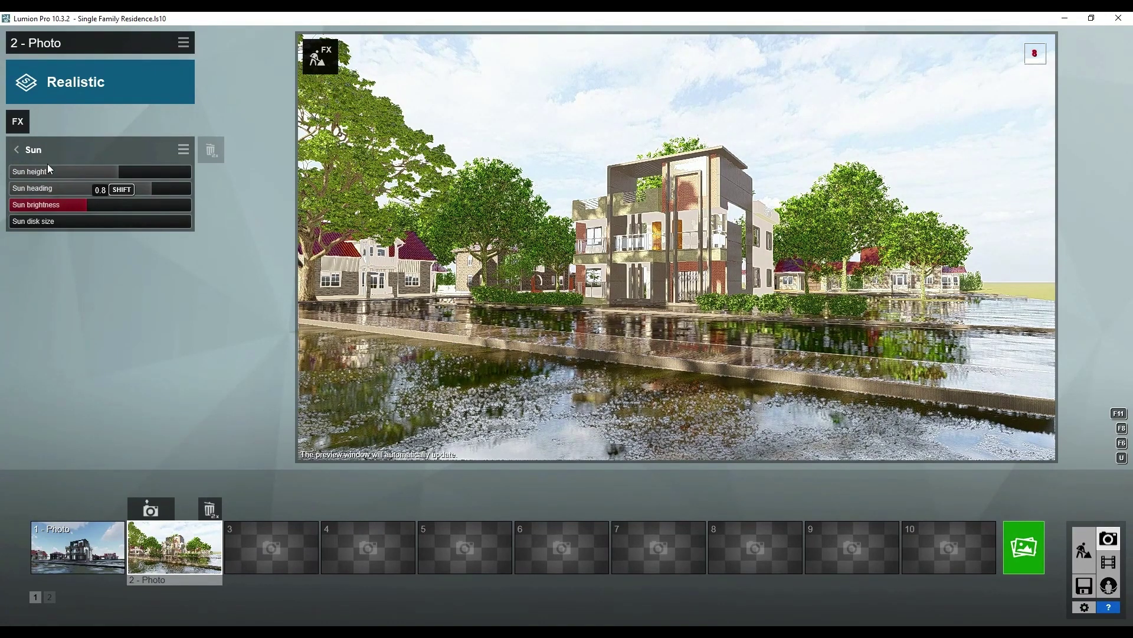
{"action": "left_click", "coordinate": [16, 149]}
{"action": "left_click", "coordinate": [78, 414]}
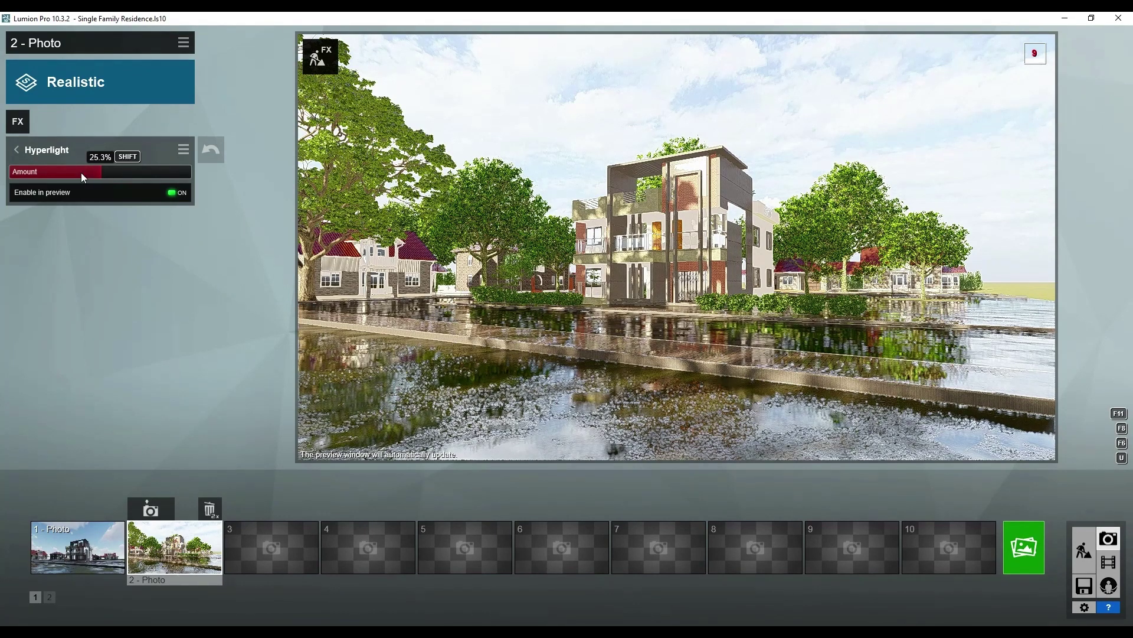
Move Real Skies up the effect list to sit directly below Sun.
{"action": "left_click", "coordinate": [17, 150]}
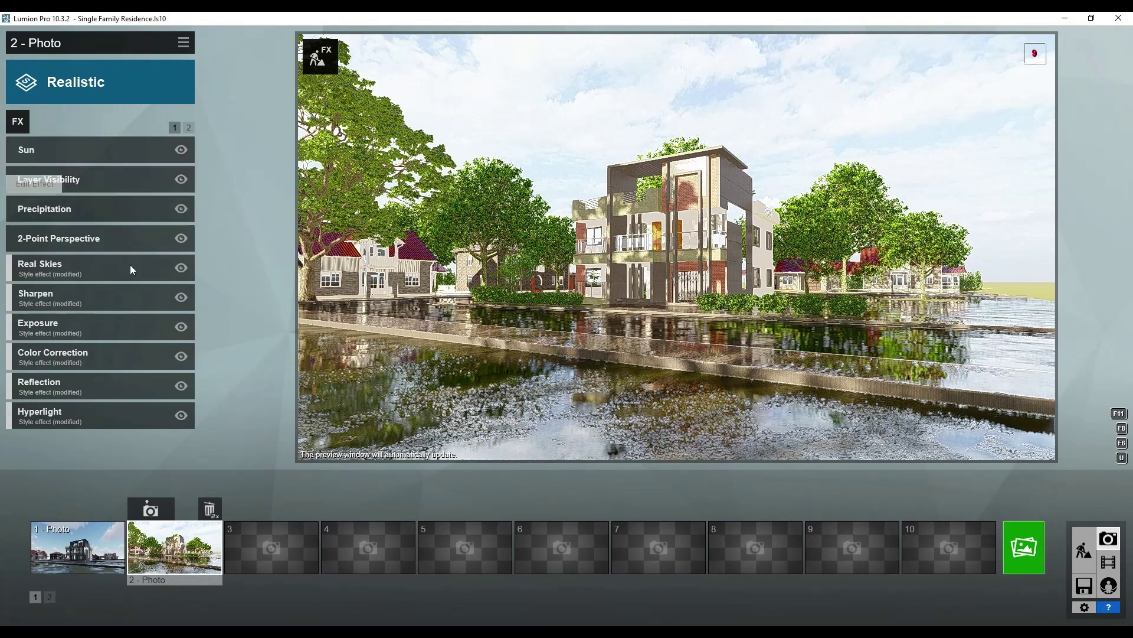
{"action": "left_click", "coordinate": [155, 261]}
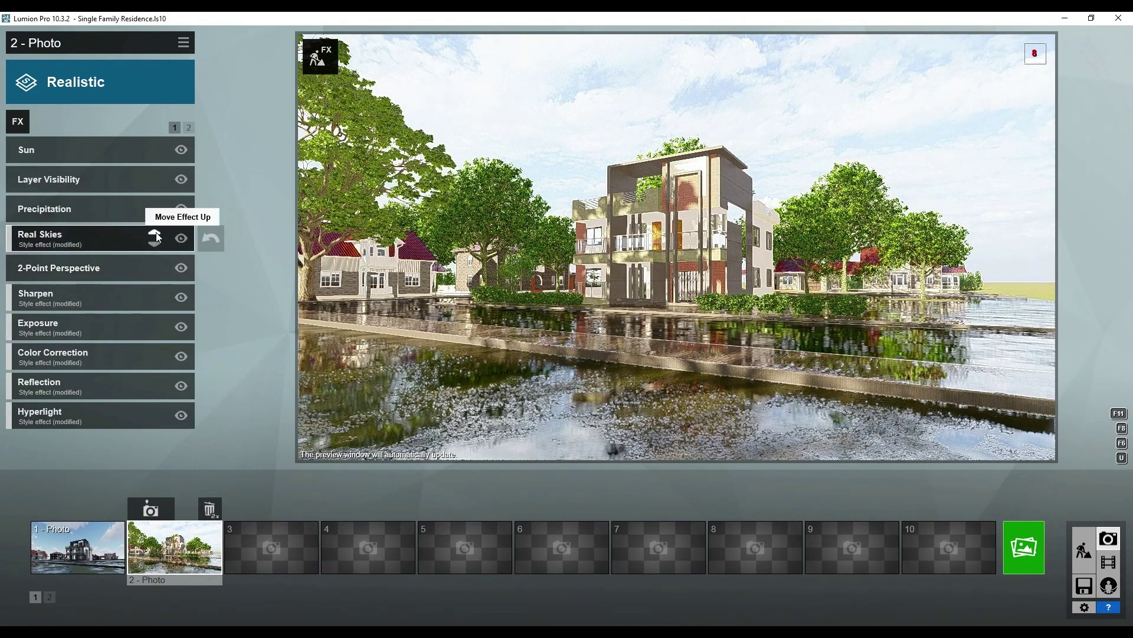
{"action": "left_click", "coordinate": [156, 232]}
{"action": "left_click", "coordinate": [155, 203]}
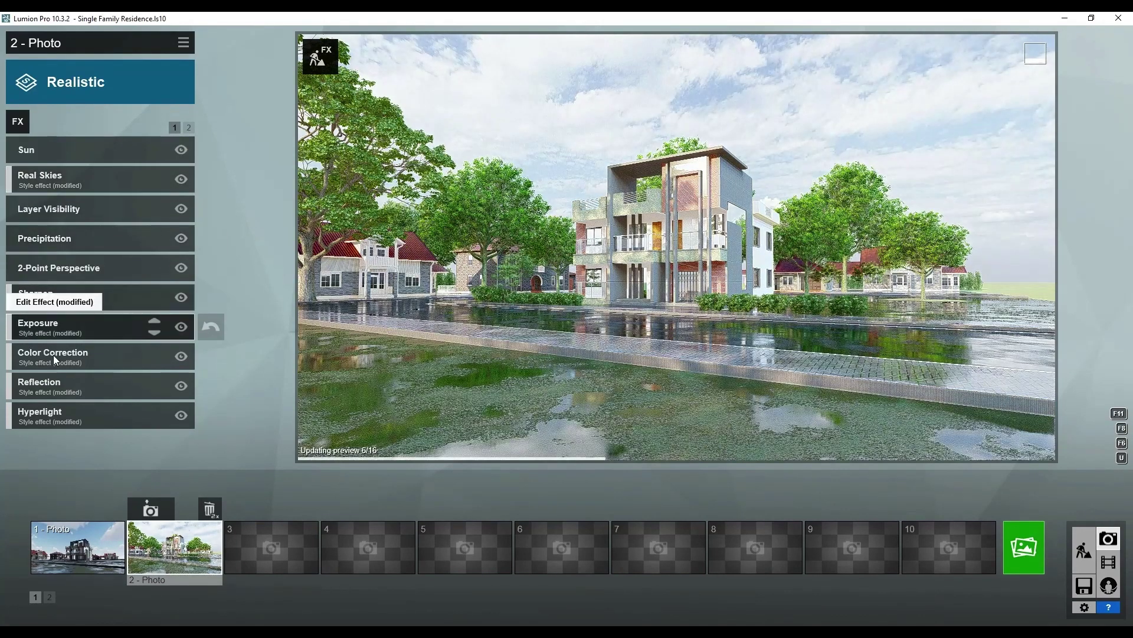
Lower the Color Correction contrast to 0.7.
{"action": "left_click", "coordinate": [54, 358]}
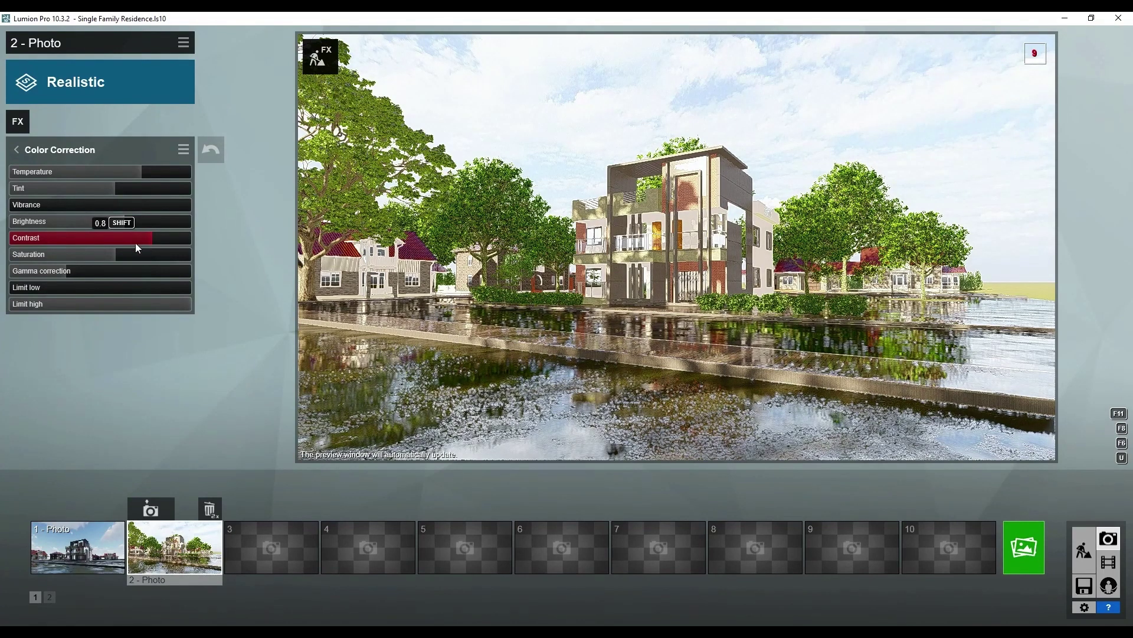
{"action": "mouse_move", "coordinate": [136, 242]}
{"action": "left_mouse_down"}
{"action": "mouse_move", "coordinate": [117, 242]}
{"action": "mouse_move", "coordinate": [139, 243]}
{"action": "mouse_move", "coordinate": [143, 222]}
{"action": "left_mouse_up"}
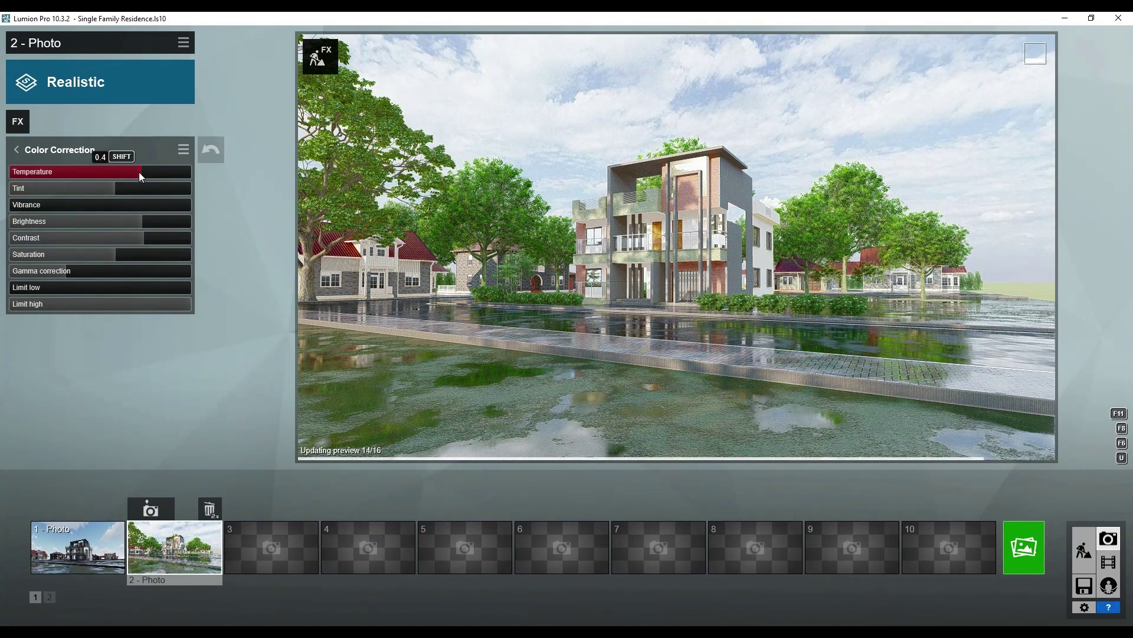
{"action": "left_click", "coordinate": [16, 150]}
Set Shadow brightness to 0.4 and shadow coloring to 0.0.
{"action": "left_click", "coordinate": [189, 127]}
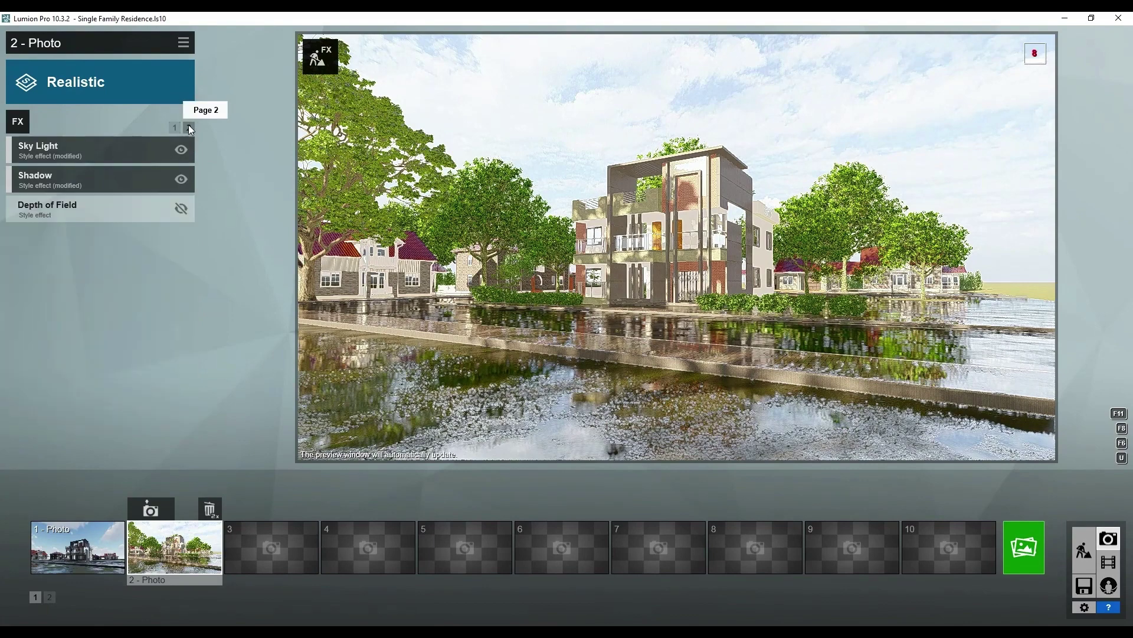
{"action": "left_click", "coordinate": [81, 175]}
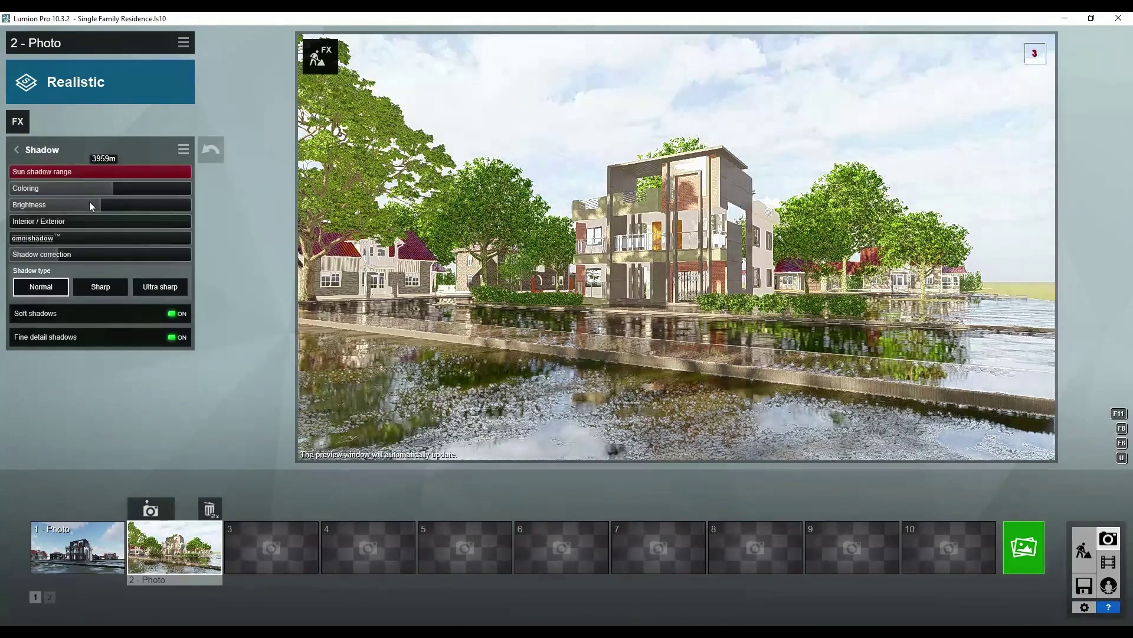
{"action": "left_click_drag", "start_coordinate": [122, 204], "coordinate": [146, 204]}
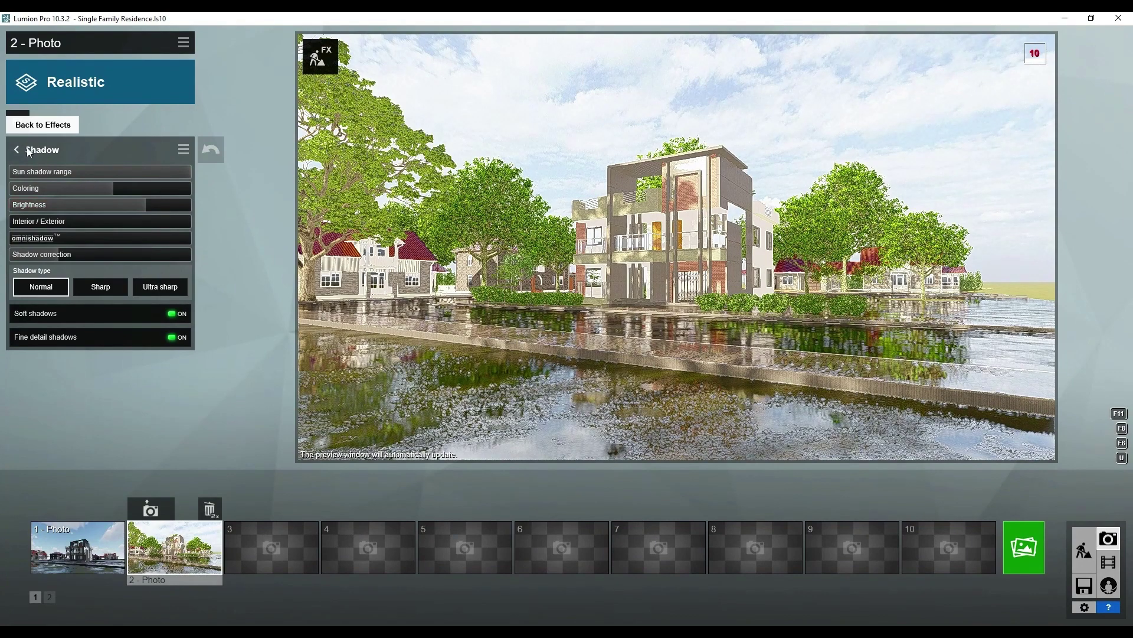
{"action": "left_click_drag", "start_coordinate": [69, 188], "coordinate": [45, 190]}
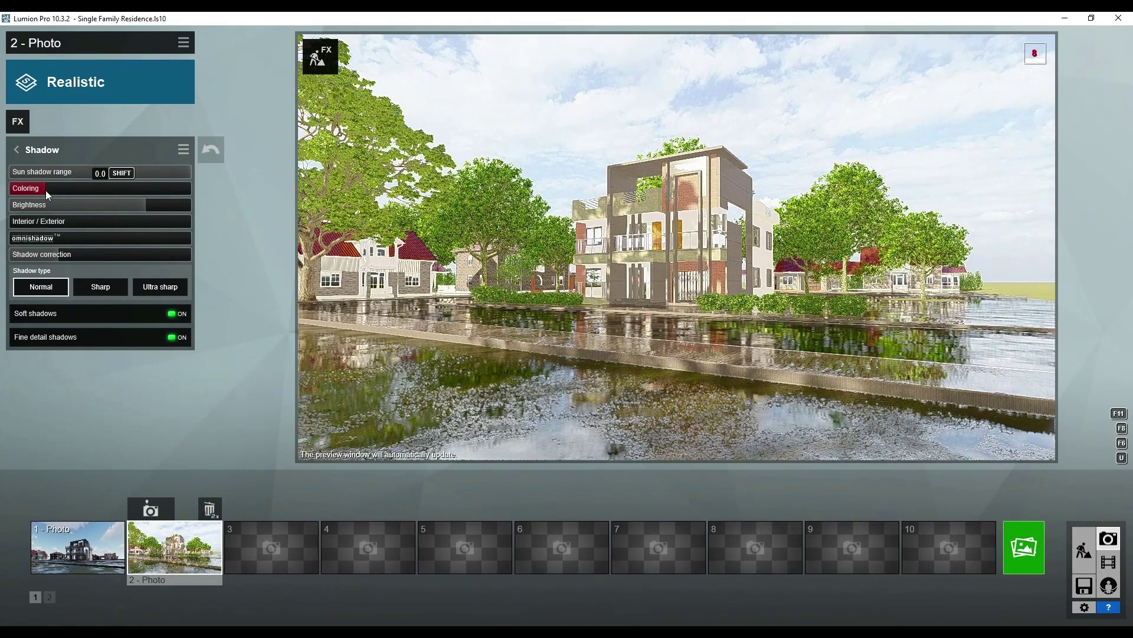
{"action": "left_click", "coordinate": [18, 149]}
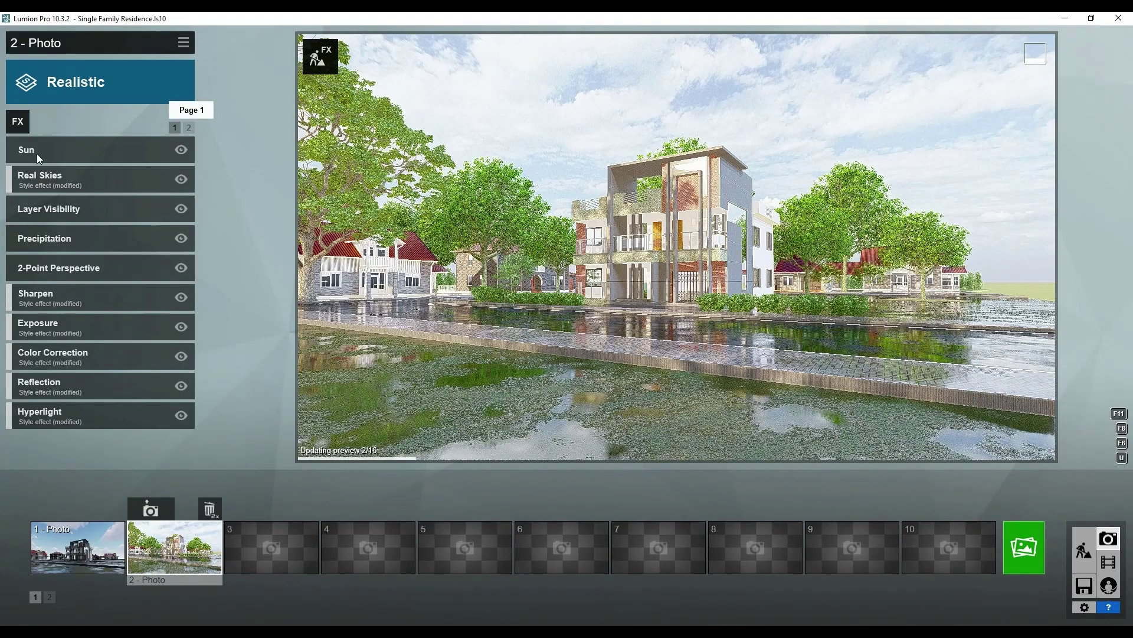
Review the Sky Light settings (brightness 2.0, saturation 0.9), then return to the first effects page.
{"action": "left_click", "coordinate": [187, 129]}
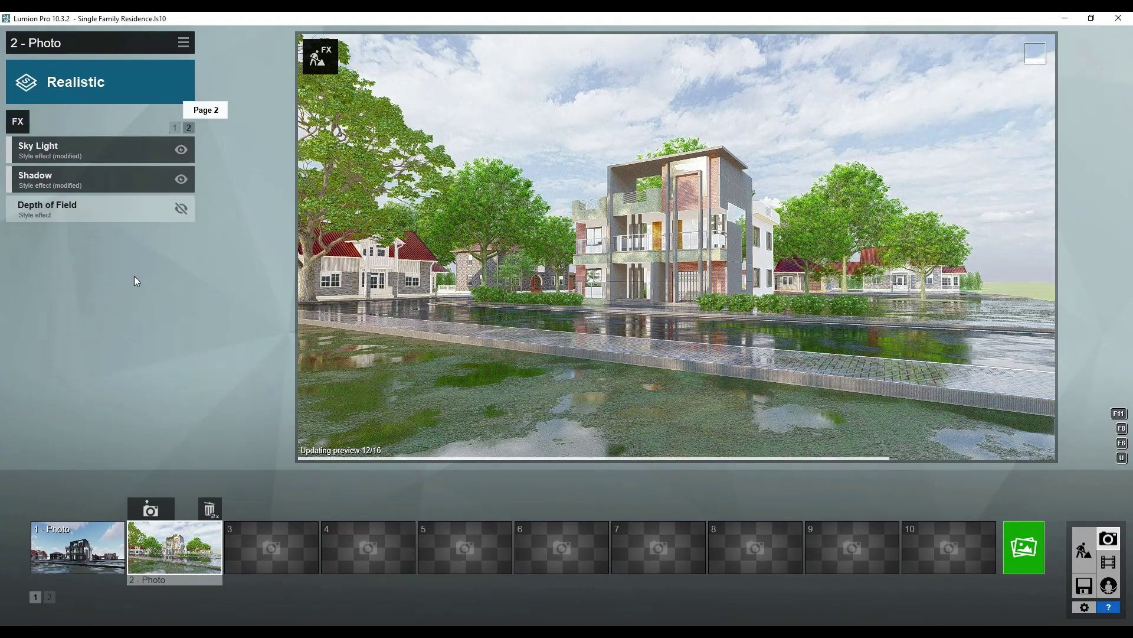
{"action": "left_click", "coordinate": [58, 154]}
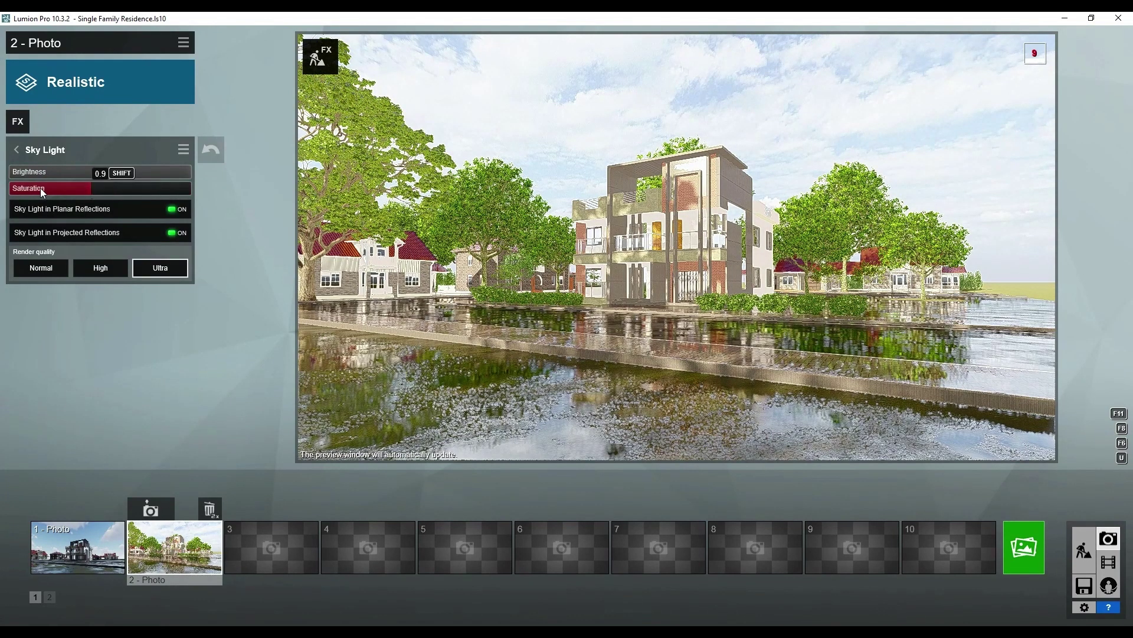
{"action": "left_click", "coordinate": [16, 149]}
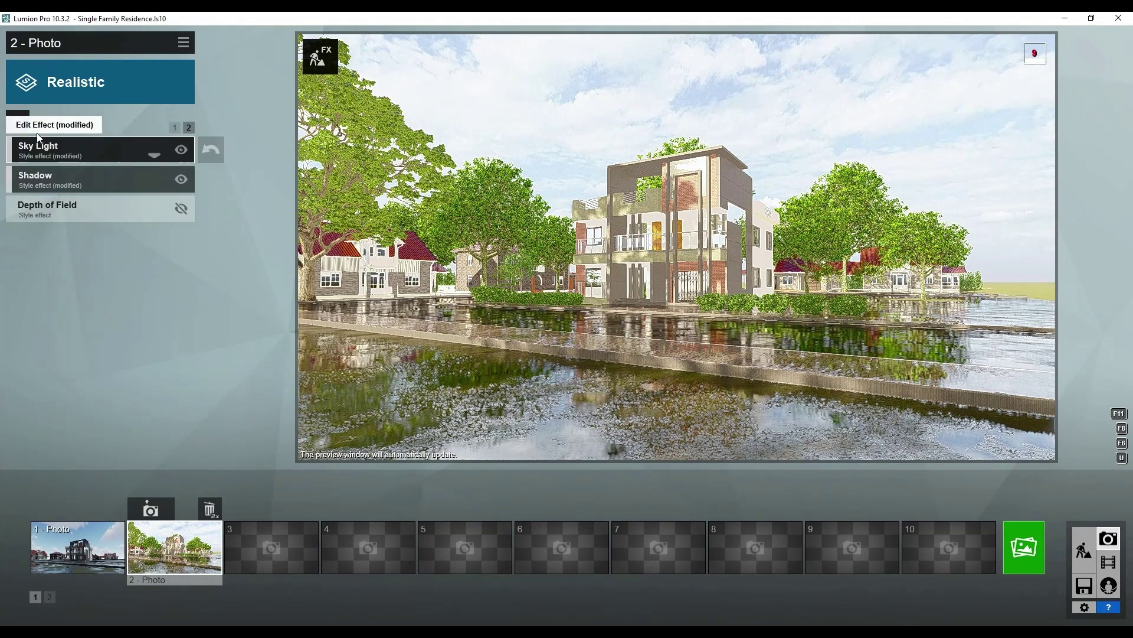
{"action": "left_click", "coordinate": [175, 128]}
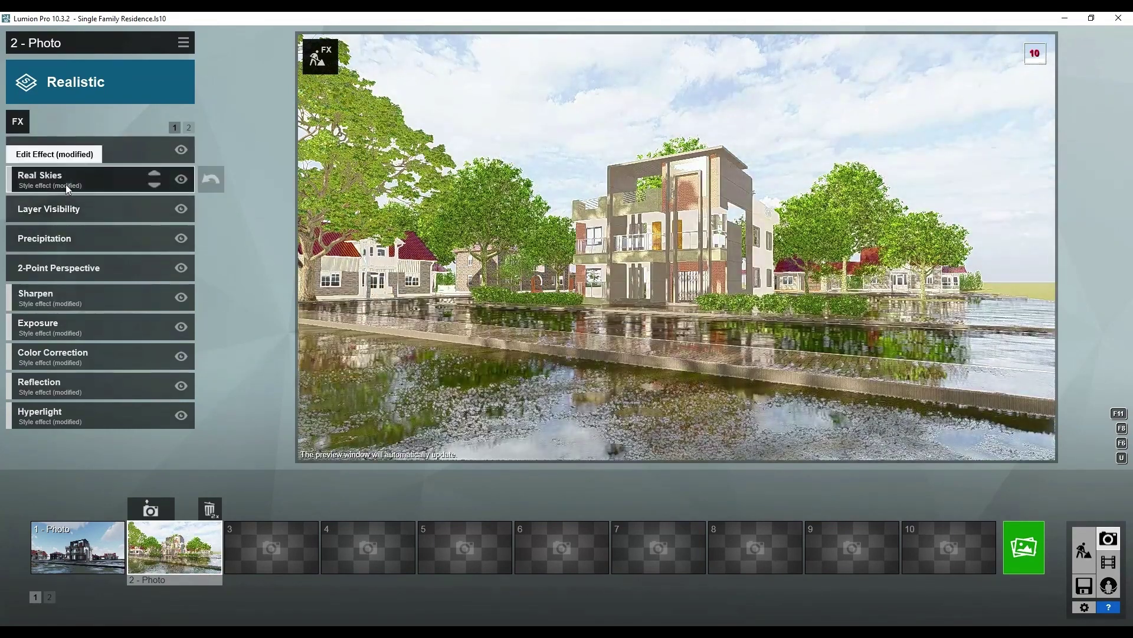
Swap the photo's sky for the bluer Cloudy 4 real sky.
{"action": "left_click", "coordinate": [66, 184]}
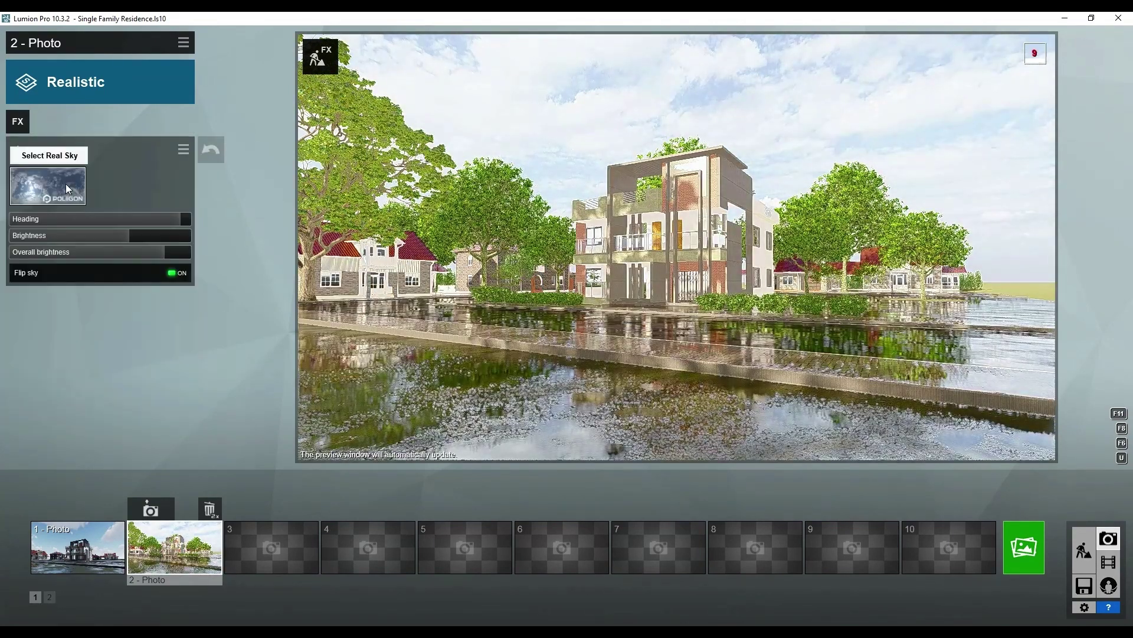
{"action": "left_click", "coordinate": [58, 190]}
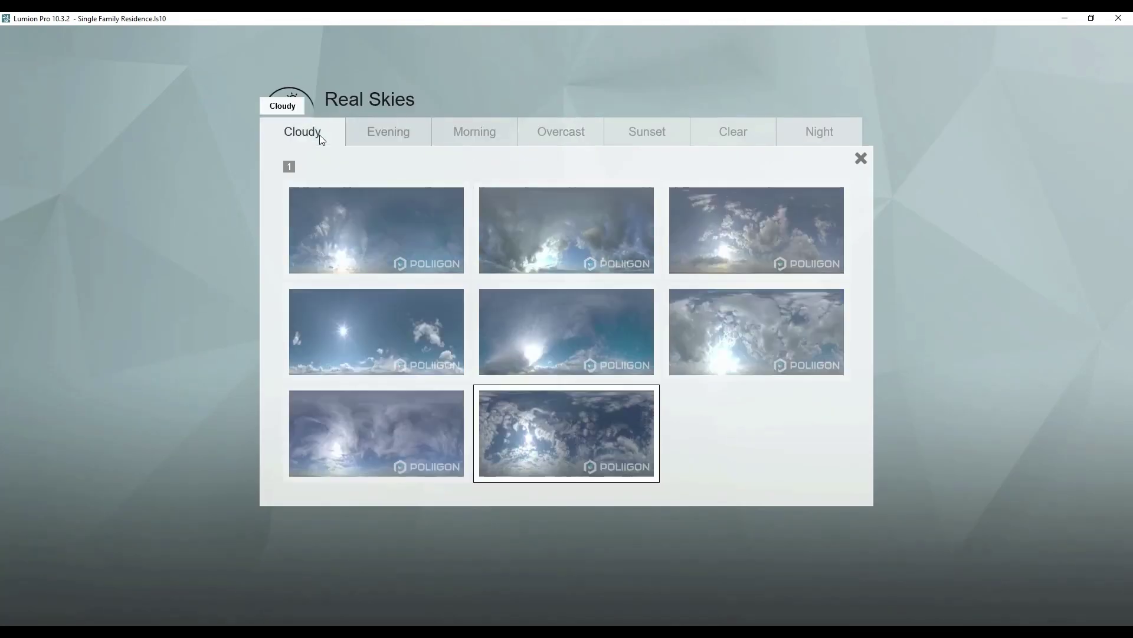
{"action": "left_click", "coordinate": [360, 322]}
{"action": "left_click", "coordinate": [62, 185]}
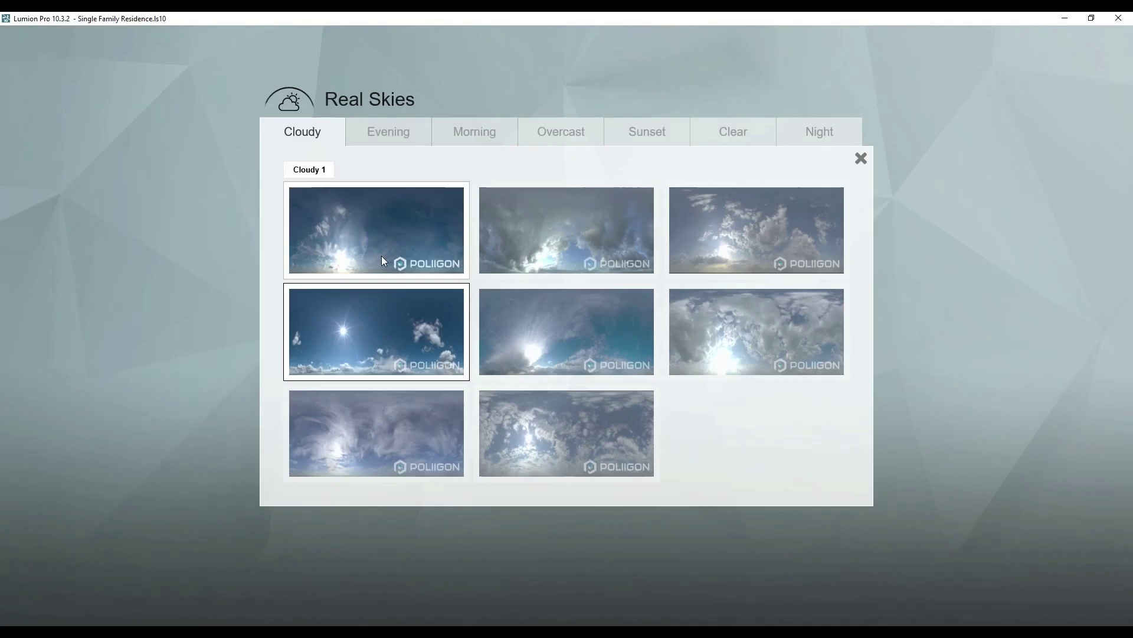
{"action": "left_click", "coordinate": [498, 329]}
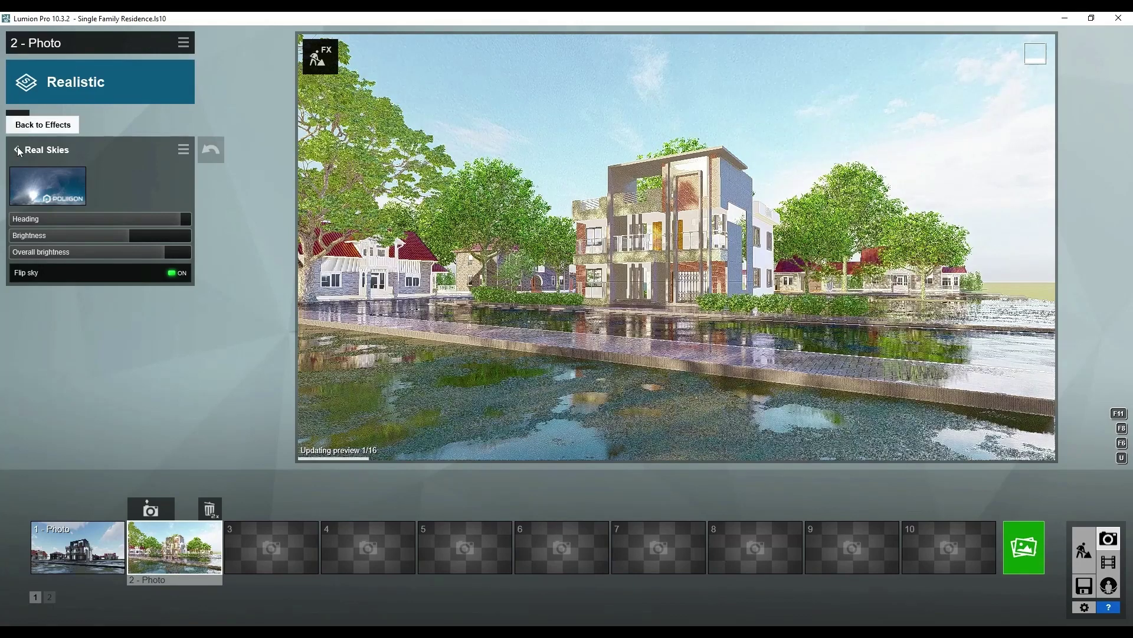
{"action": "left_click", "coordinate": [17, 149]}
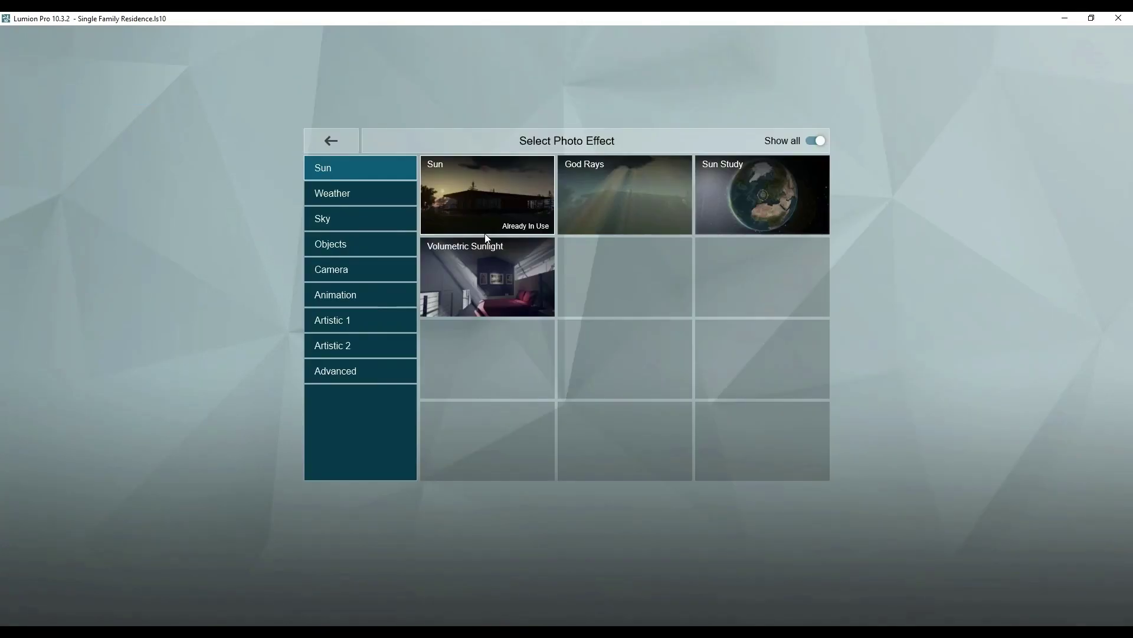
Browse the effect categories to Objects and add Autumn Colors.
{"action": "left_click", "coordinate": [354, 320]}
{"action": "left_click", "coordinate": [362, 298]}
{"action": "left_click", "coordinate": [369, 272]}
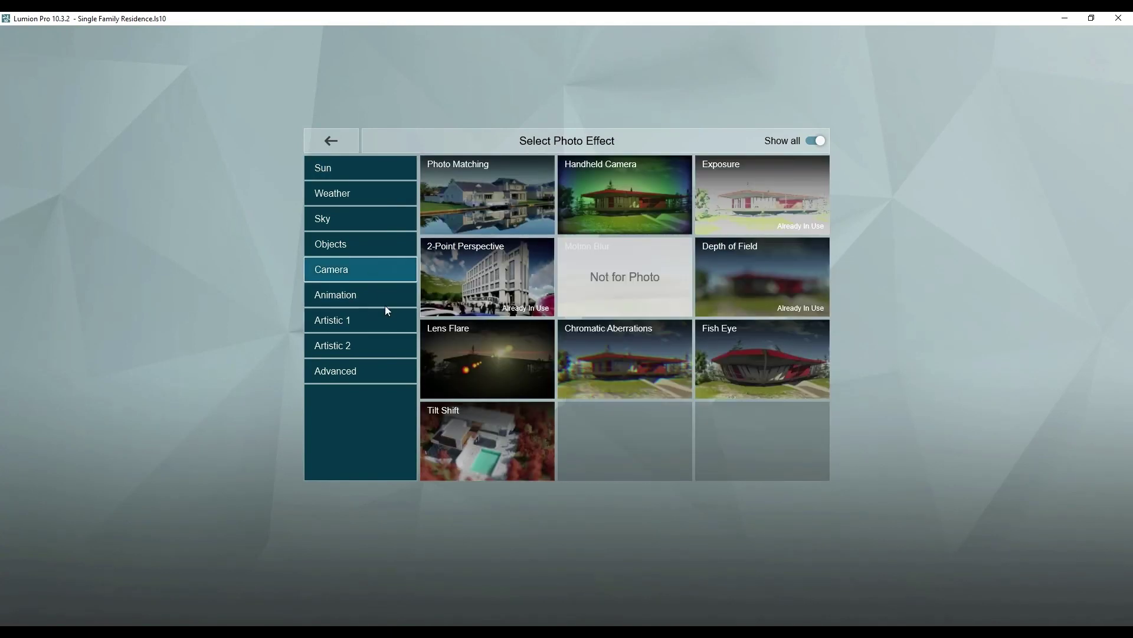
{"action": "left_click", "coordinate": [380, 248]}
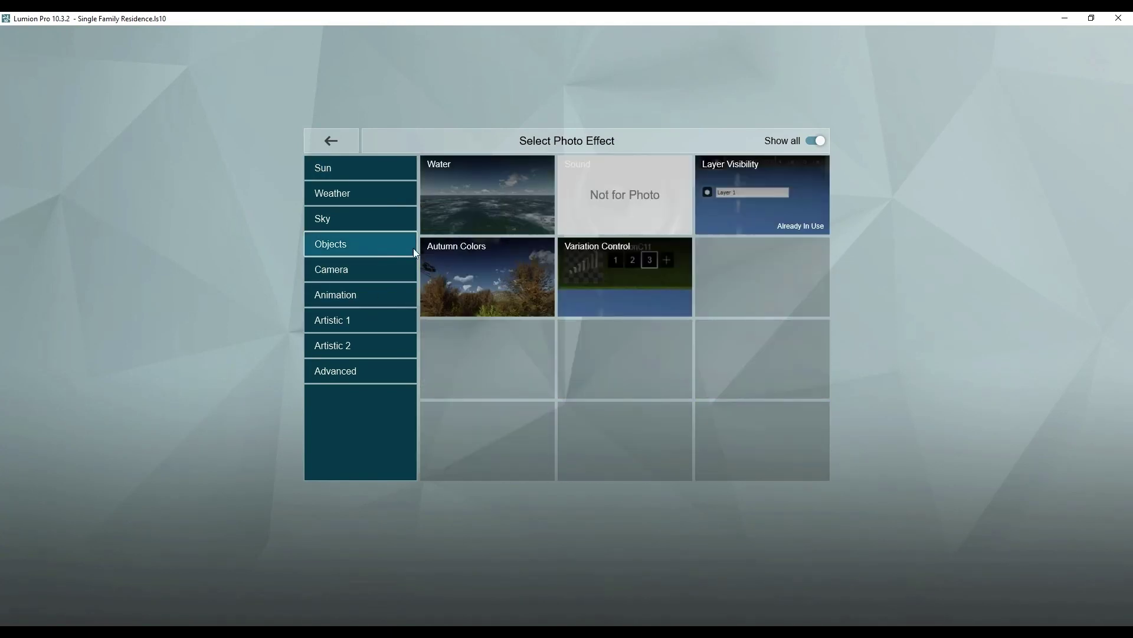
{"action": "left_click", "coordinate": [438, 247]}
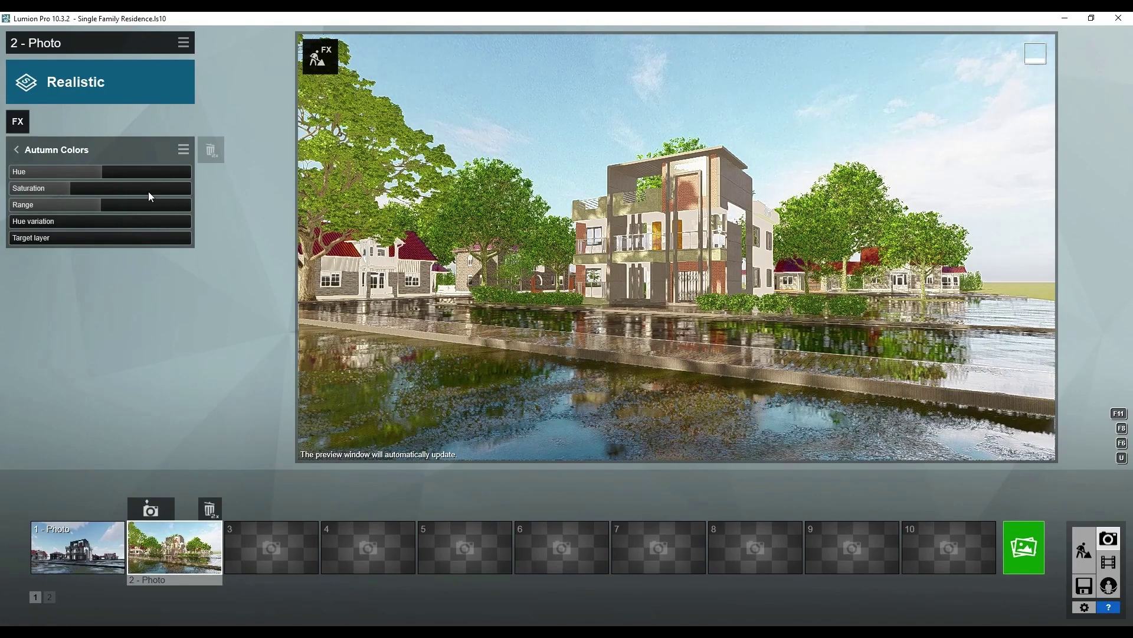
Set Autumn Colors hue 1.0, higher saturation, hue variation 0.2, target layer about 6.
{"action": "left_click", "coordinate": [94, 175]}
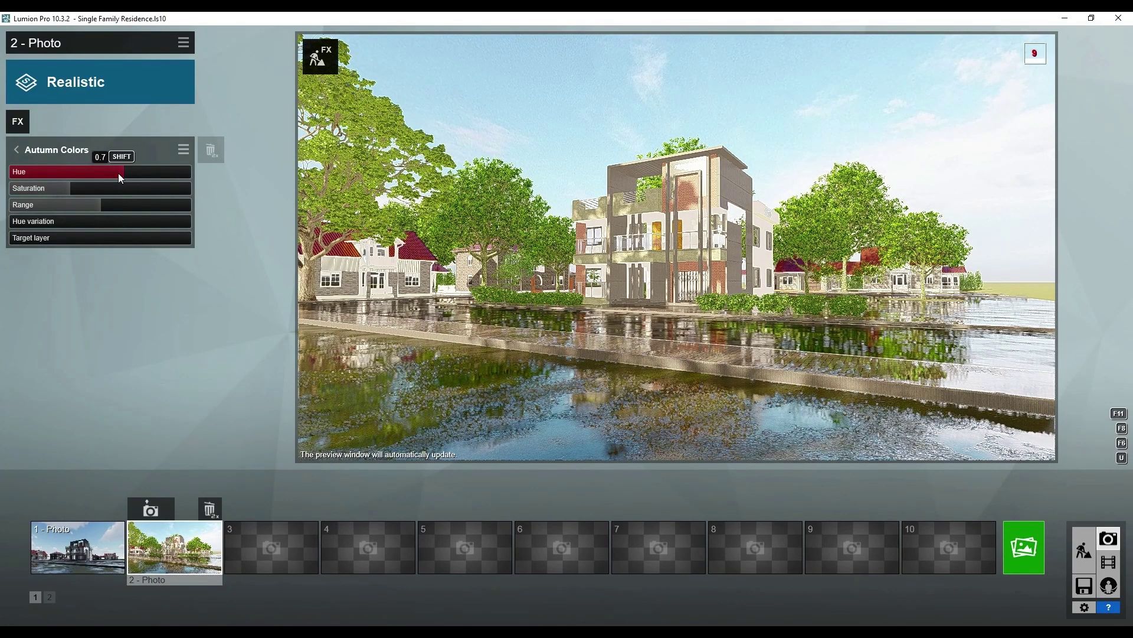
{"action": "left_click", "coordinate": [133, 172]}
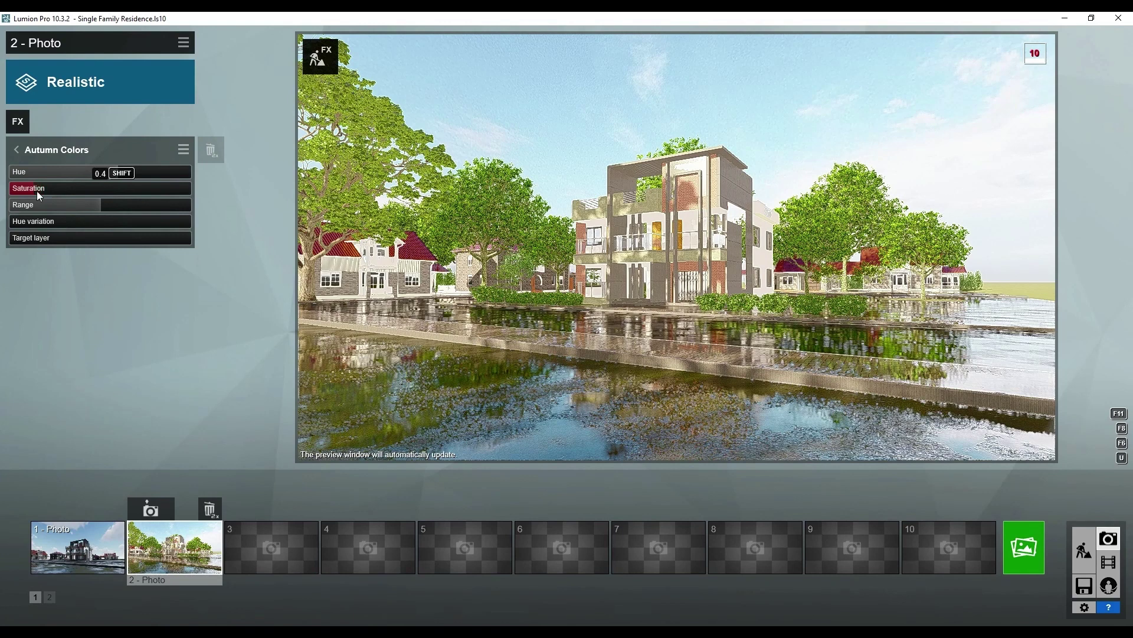
{"action": "mouse_move", "coordinate": [37, 190]}
{"action": "left_mouse_down"}
{"action": "mouse_move", "coordinate": [161, 189]}
{"action": "mouse_move", "coordinate": [50, 191]}
{"action": "mouse_move", "coordinate": [118, 218]}
{"action": "mouse_move", "coordinate": [23, 221]}
{"action": "mouse_move", "coordinate": [166, 217]}
{"action": "mouse_move", "coordinate": [56, 222]}
{"action": "mouse_move", "coordinate": [76, 236]}
{"action": "mouse_move", "coordinate": [162, 239]}
{"action": "mouse_move", "coordinate": [27, 247]}
{"action": "mouse_move", "coordinate": [218, 237]}
{"action": "left_mouse_up"}
{"action": "left_click", "coordinate": [23, 223]}
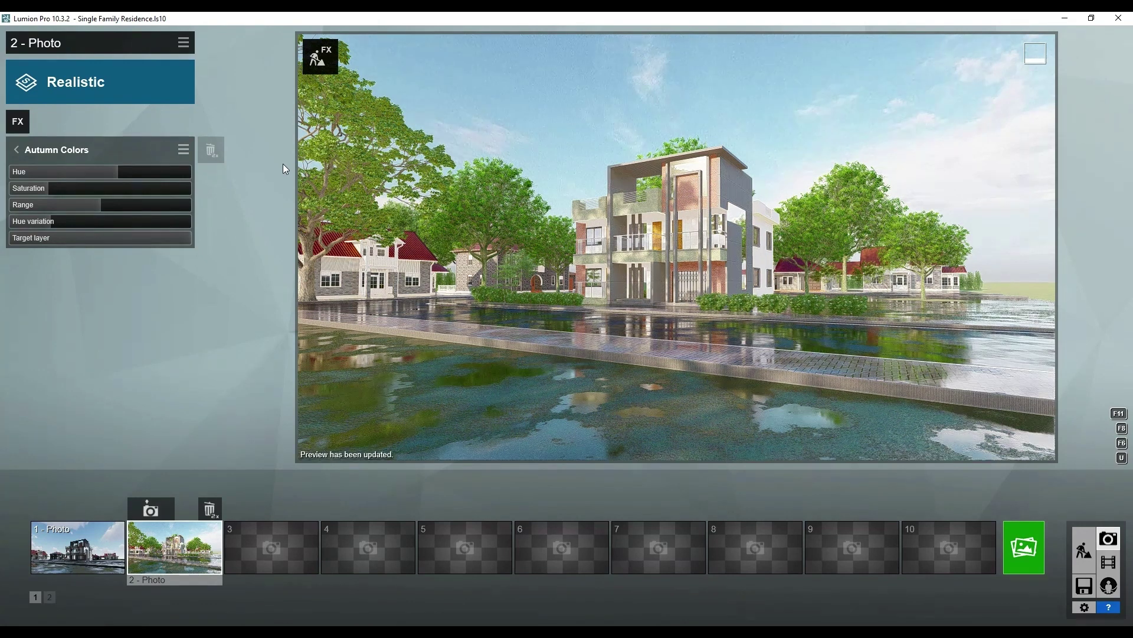
{"action": "left_click", "coordinate": [57, 237]}
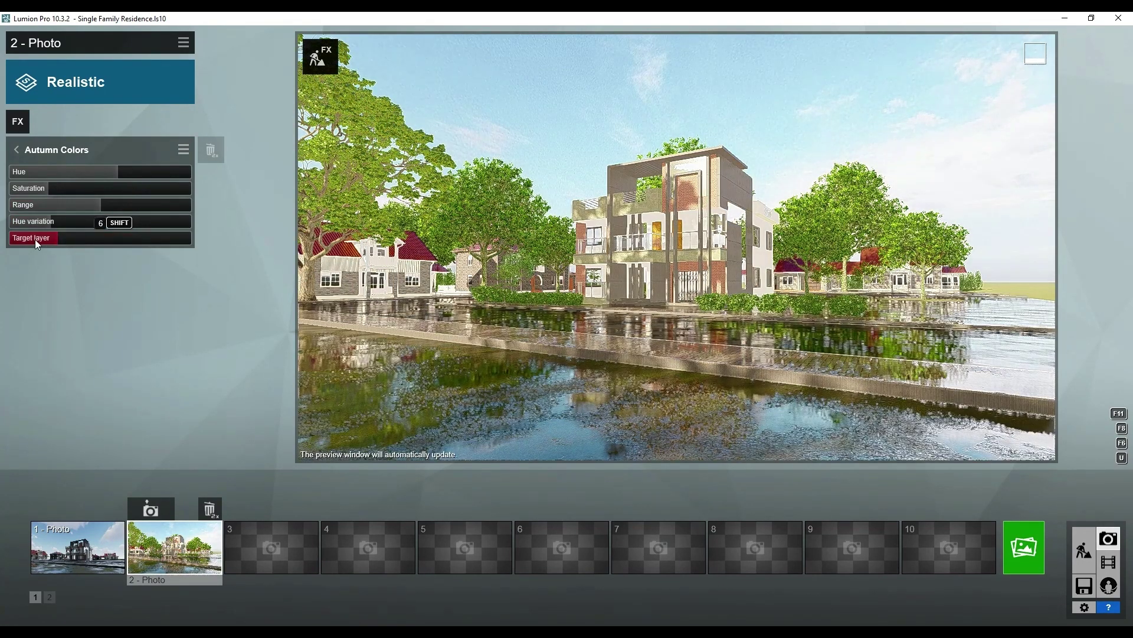
{"action": "left_click", "coordinate": [26, 153]}
Raise the Sun effect's brightness to about 1.1.
{"action": "left_click", "coordinate": [66, 183]}
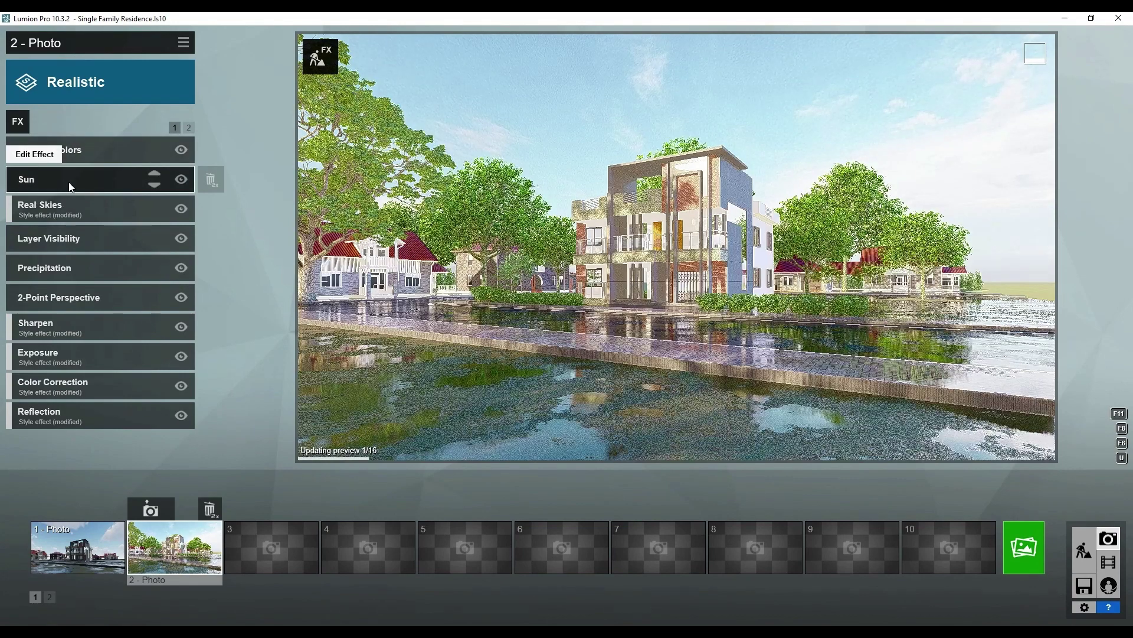
{"action": "left_click", "coordinate": [79, 263]}
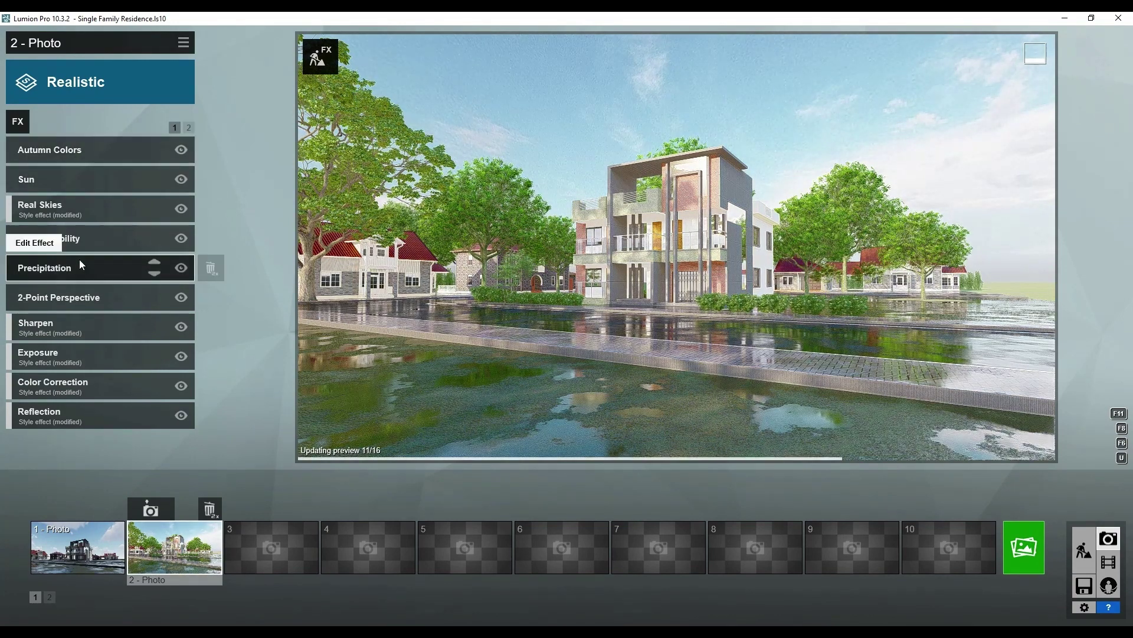
{"action": "left_click", "coordinate": [89, 215]}
{"action": "left_click", "coordinate": [94, 189]}
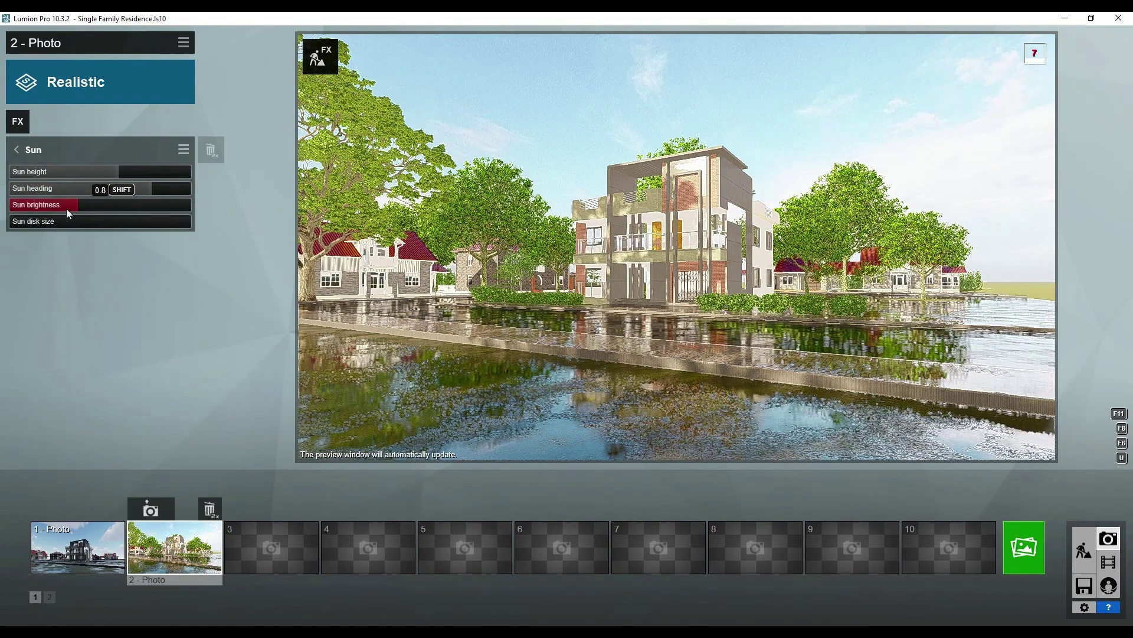
{"action": "left_click_drag", "start_coordinate": [67, 210], "coordinate": [106, 202]}
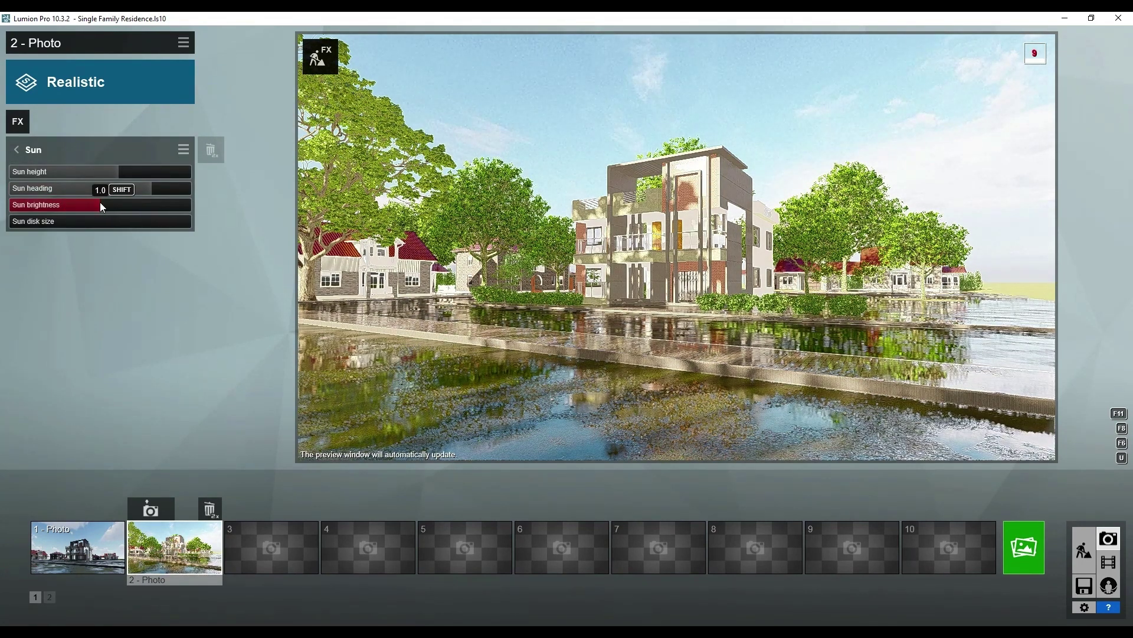
{"action": "left_click", "coordinate": [16, 151]}
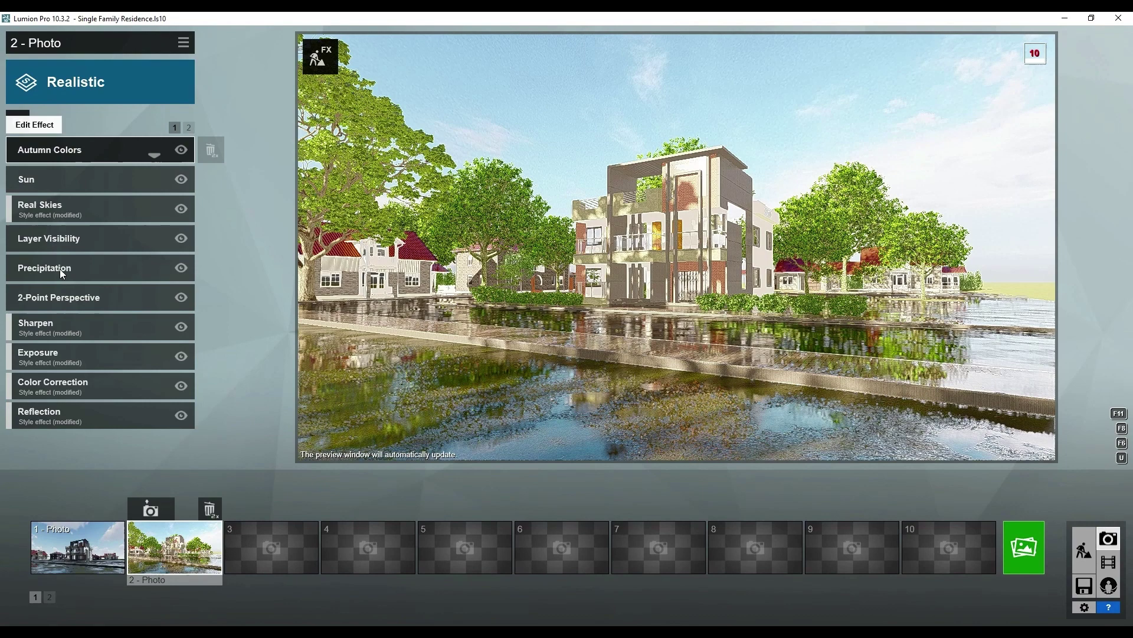
{"action": "left_click", "coordinate": [70, 385]}
Rebalance Photo 2's colour correction: raise brightness and contrast, saturation 1.0, cooler temperature, tint -0.1.
{"action": "left_click", "coordinate": [111, 221]}
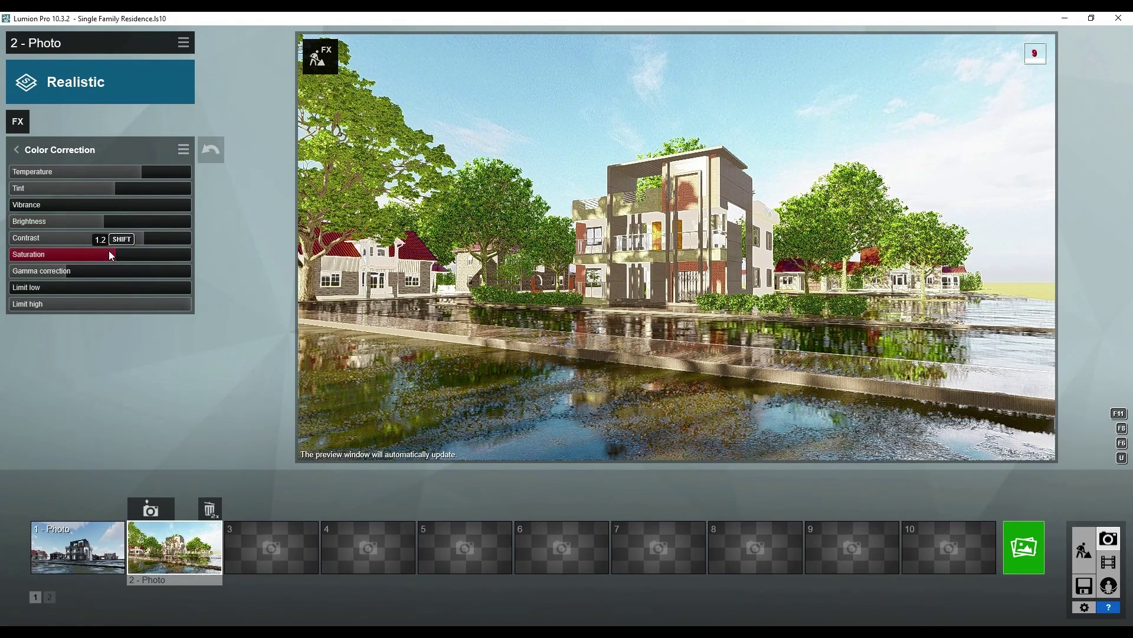
{"action": "left_click", "coordinate": [105, 255]}
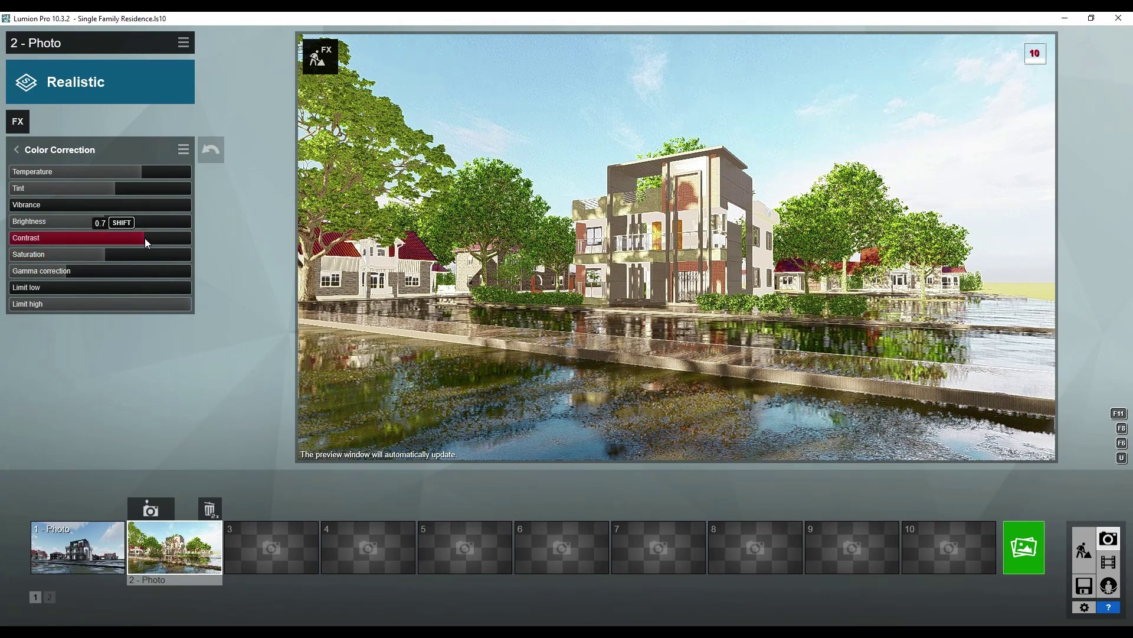
{"action": "left_click", "coordinate": [140, 238]}
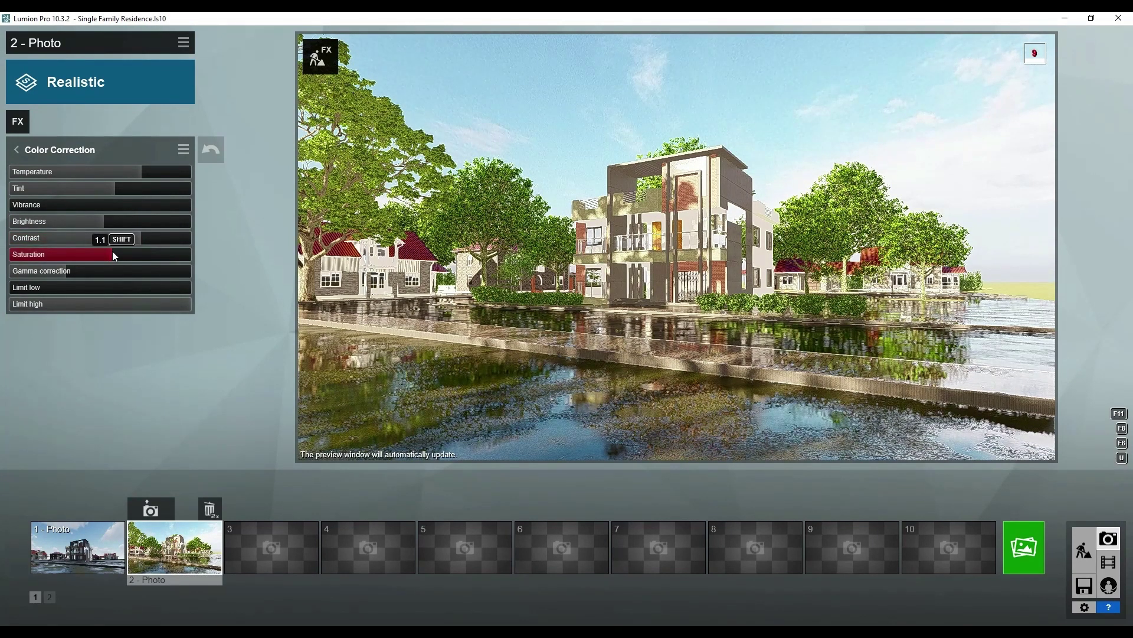
{"action": "left_click", "coordinate": [74, 256]}
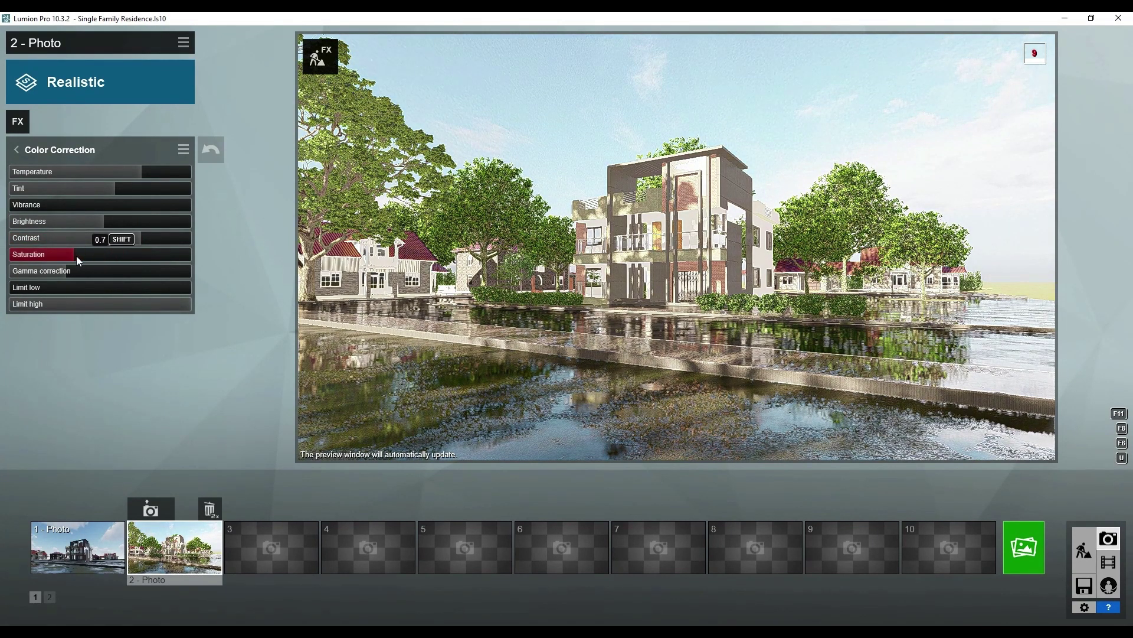
{"action": "left_click_drag", "start_coordinate": [76, 256], "coordinate": [104, 255]}
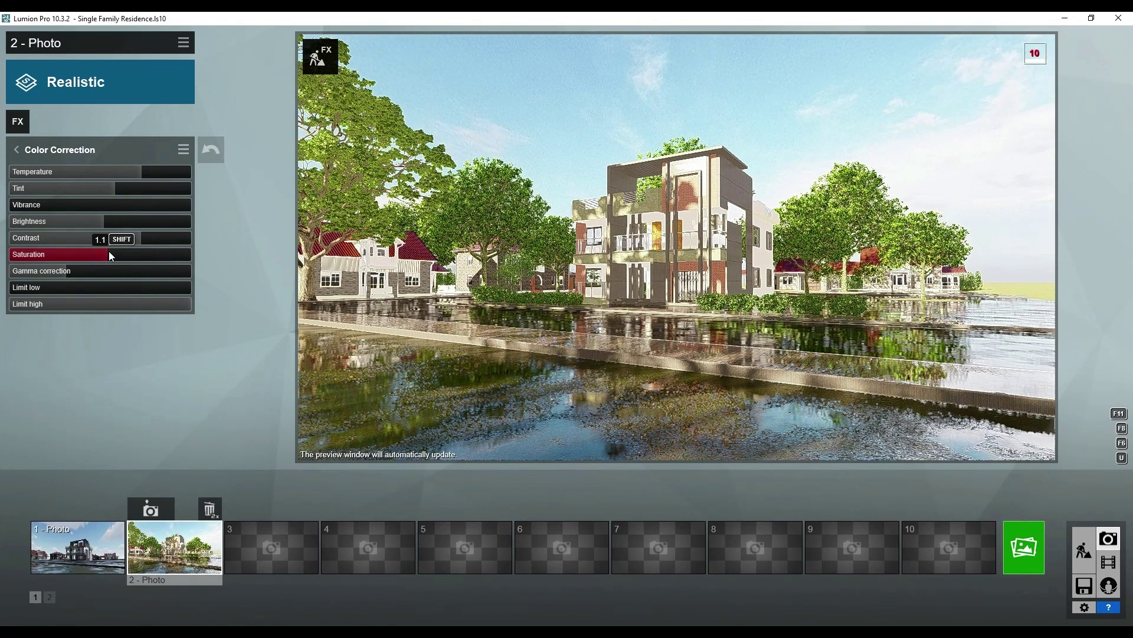
{"action": "left_click", "coordinate": [121, 223]}
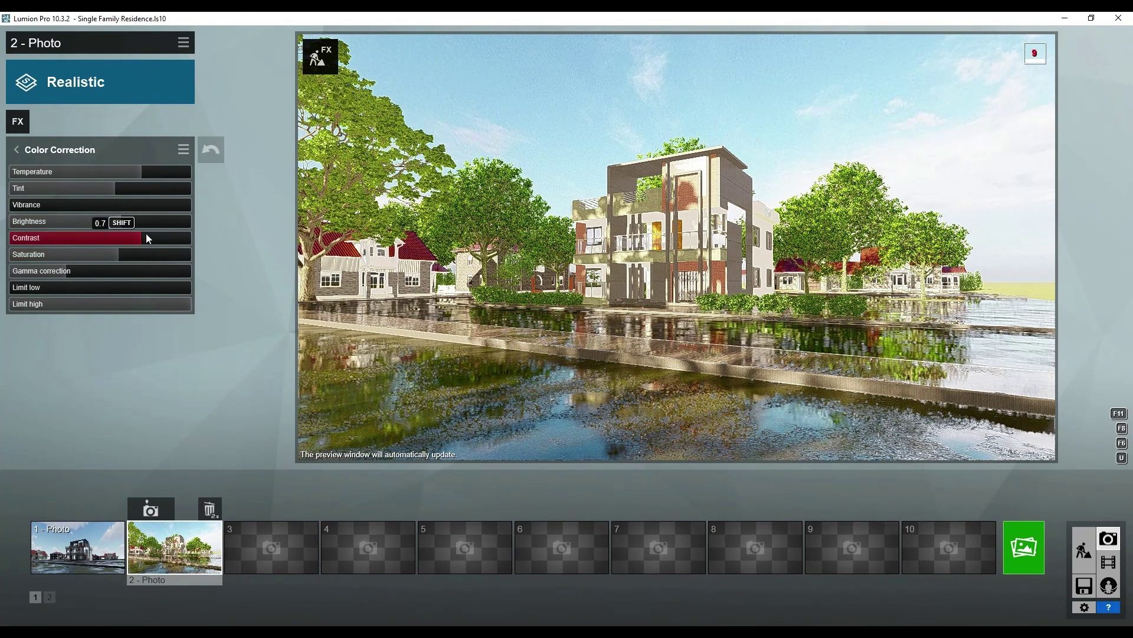
{"action": "left_click_drag", "start_coordinate": [141, 234], "coordinate": [151, 236]}
{"action": "left_click_drag", "start_coordinate": [111, 189], "coordinate": [97, 190]}
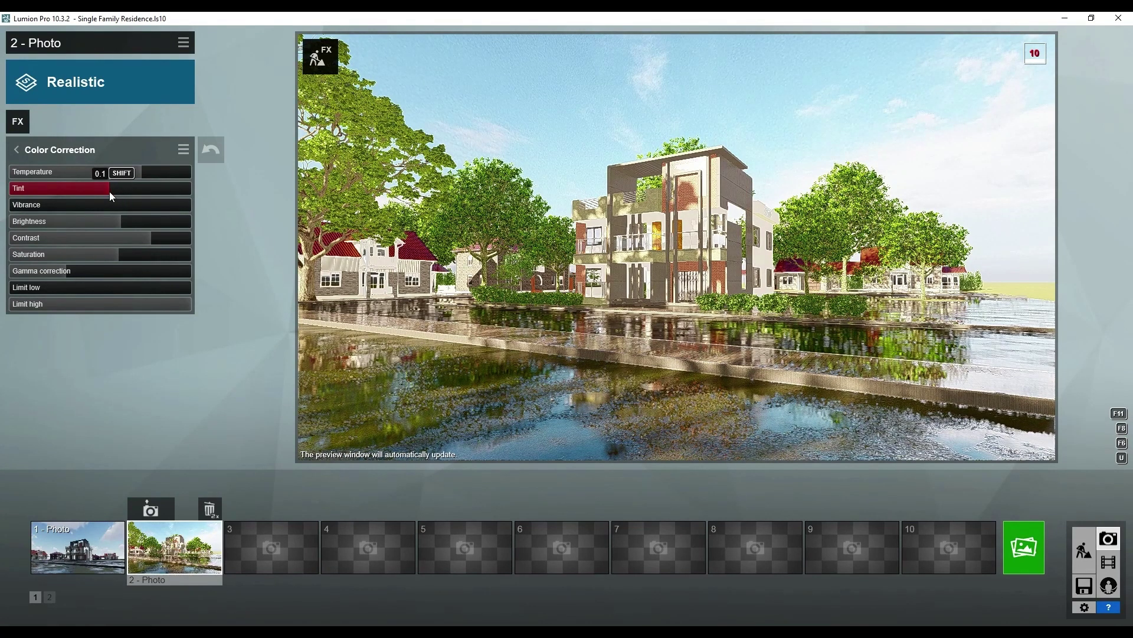
{"action": "left_click_drag", "start_coordinate": [135, 175], "coordinate": [126, 173]}
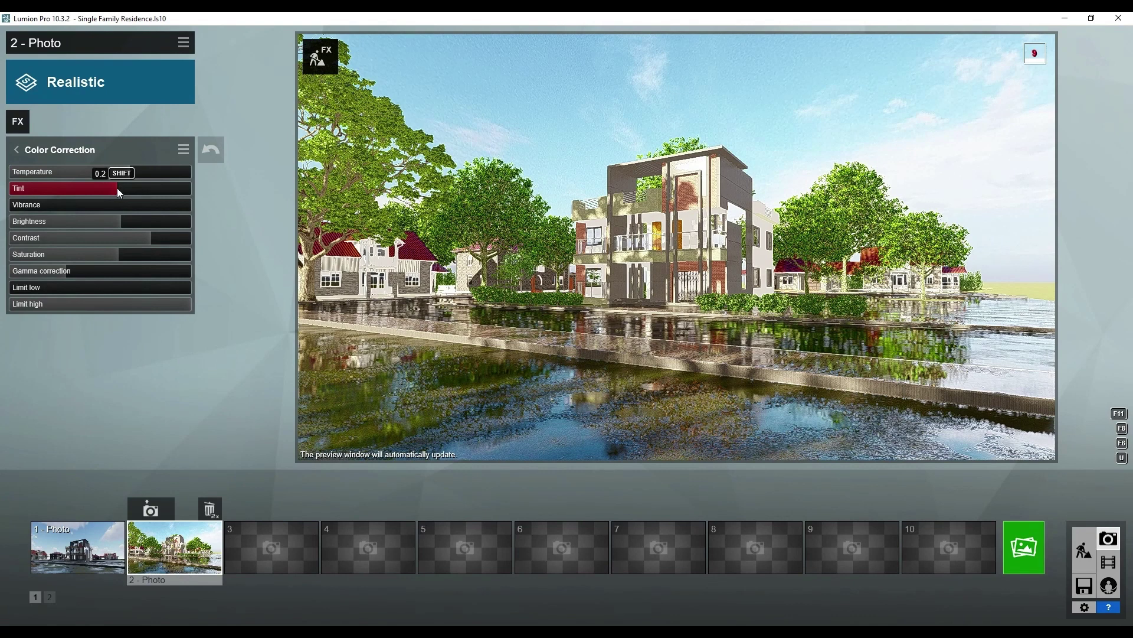
{"action": "left_click_drag", "start_coordinate": [105, 190], "coordinate": [95, 190]}
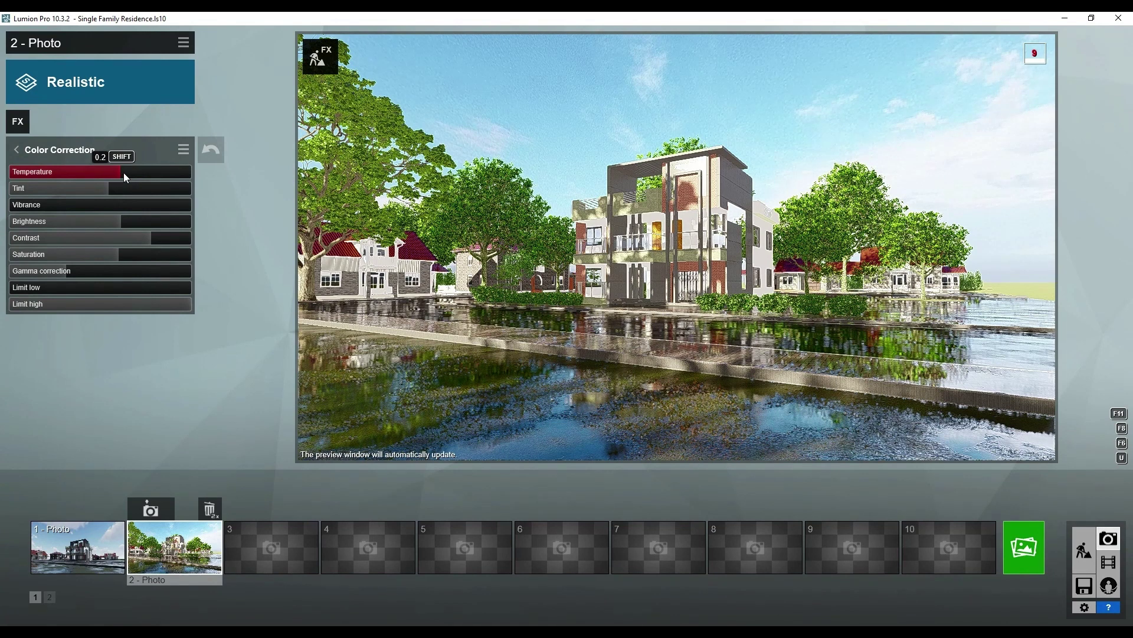
{"action": "left_click", "coordinate": [17, 149]}
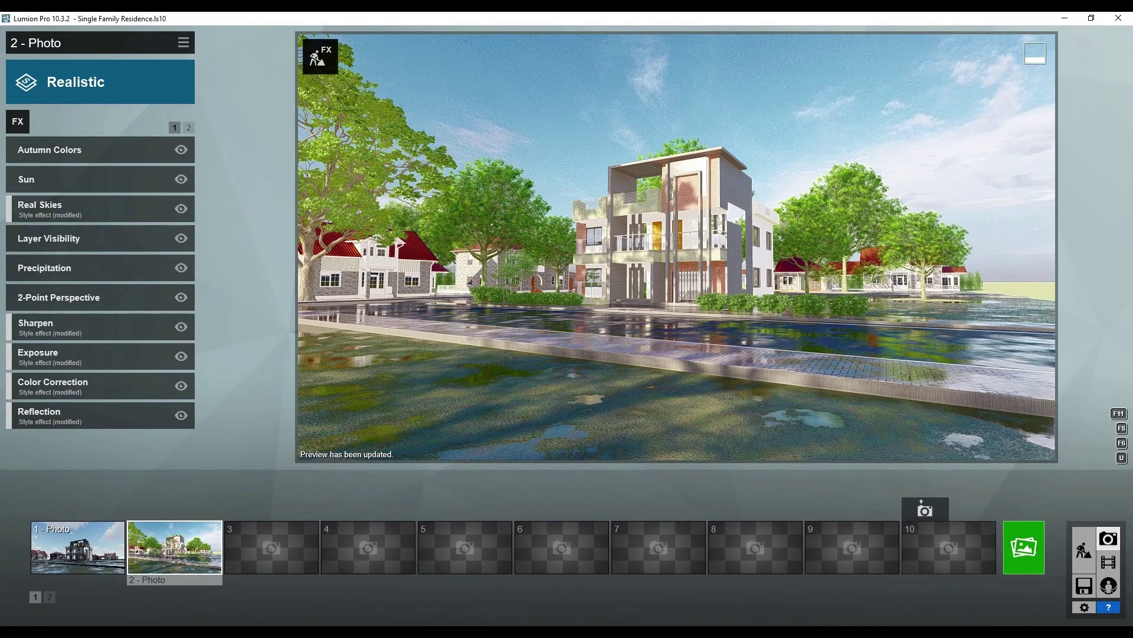
Reframe Photo 2 closer on the house at about 26 mm focal length and store the camera.
{"action": "left_click", "coordinate": [192, 562]}
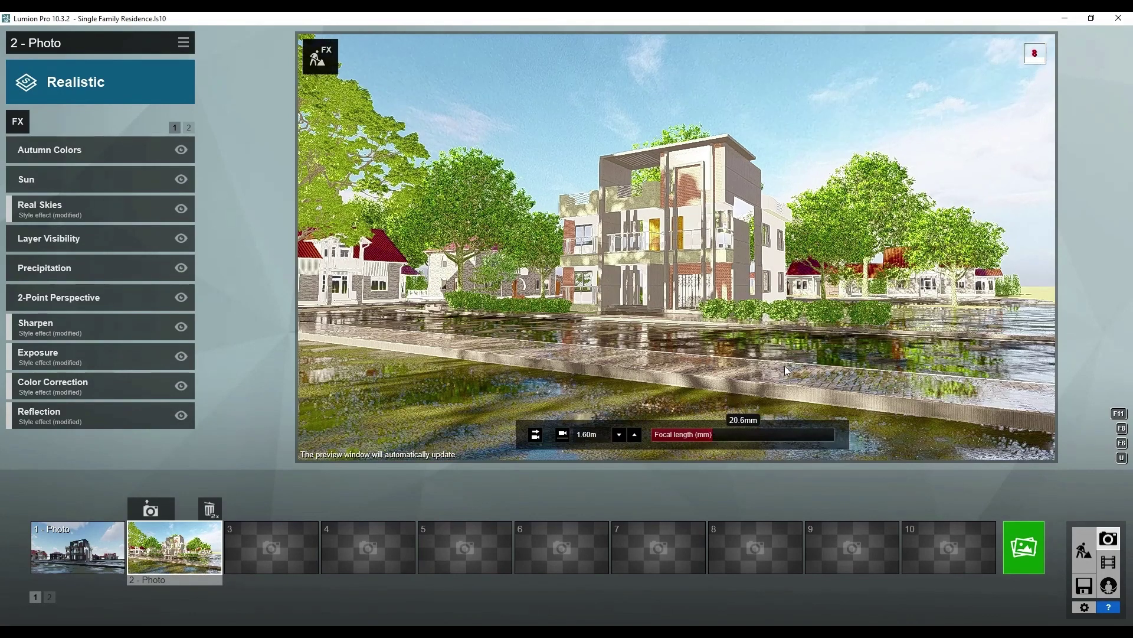
{"action": "left_click", "coordinate": [713, 437]}
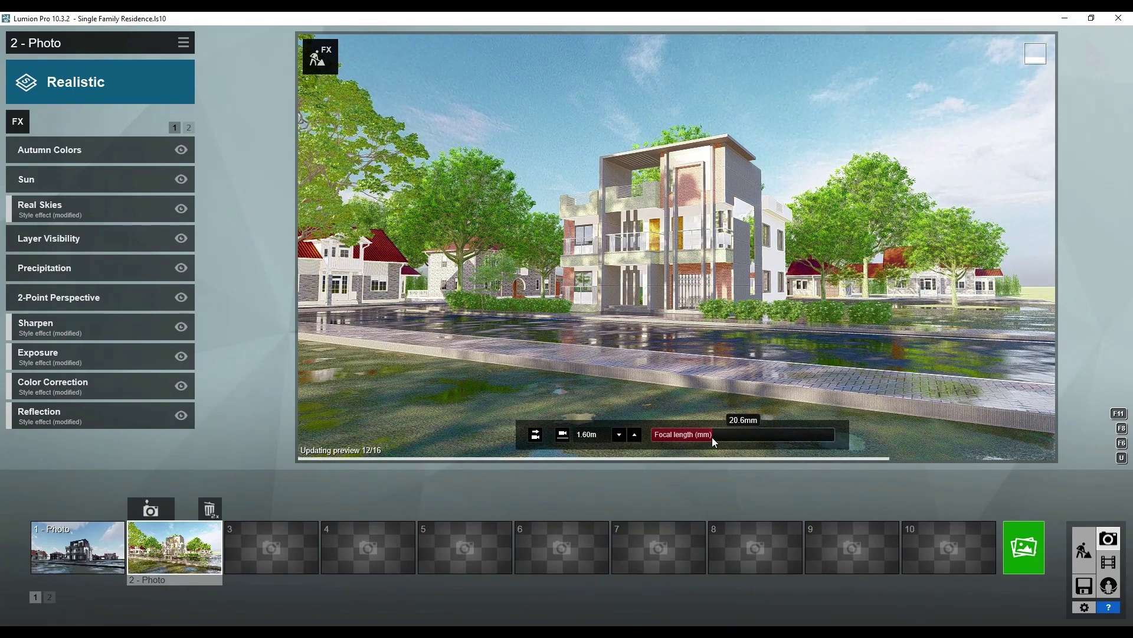
{"action": "scroll", "coordinate": [706, 391], "scroll_direction": "up", "scroll_amount": 2}
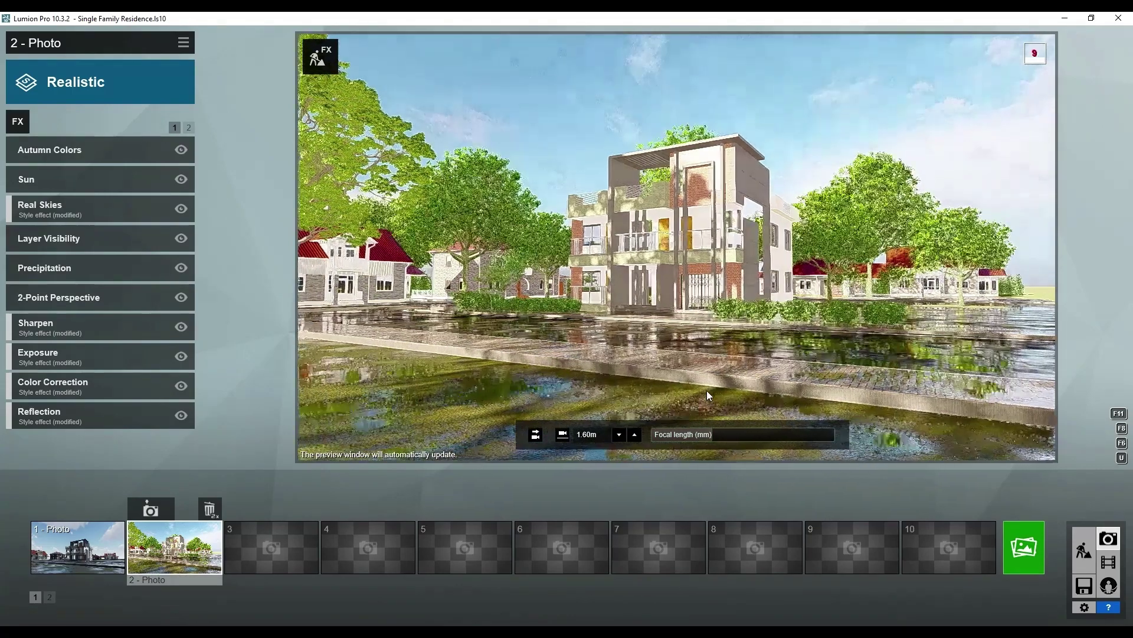
{"action": "left_click", "coordinate": [142, 556]}
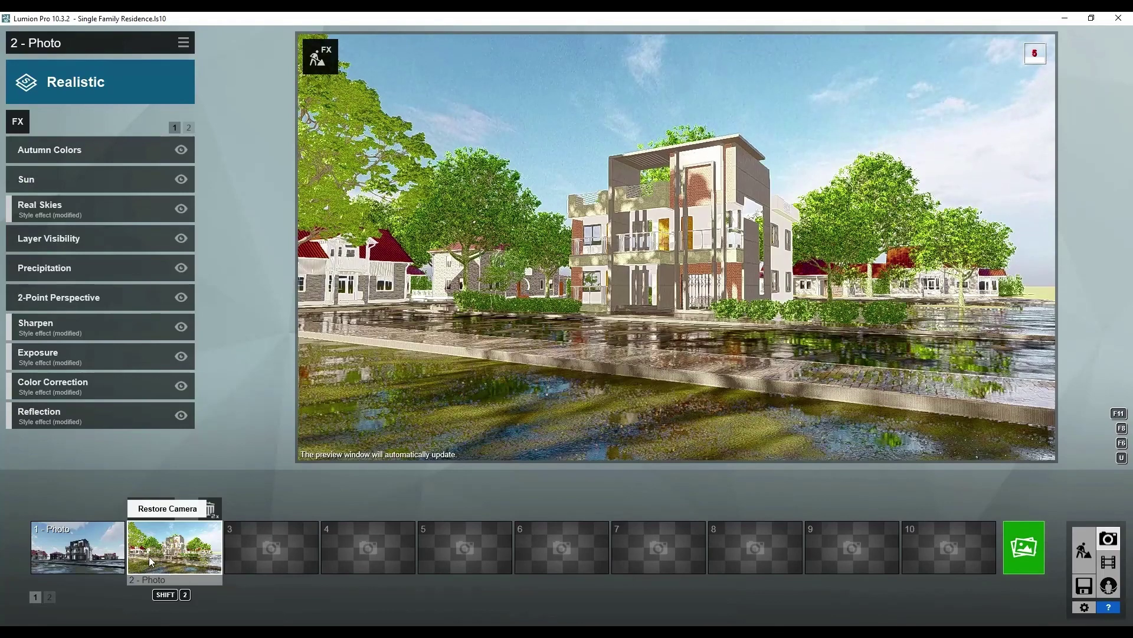
{"action": "left_click", "coordinate": [728, 434]}
{"action": "mouse_move", "coordinate": [682, 434]}
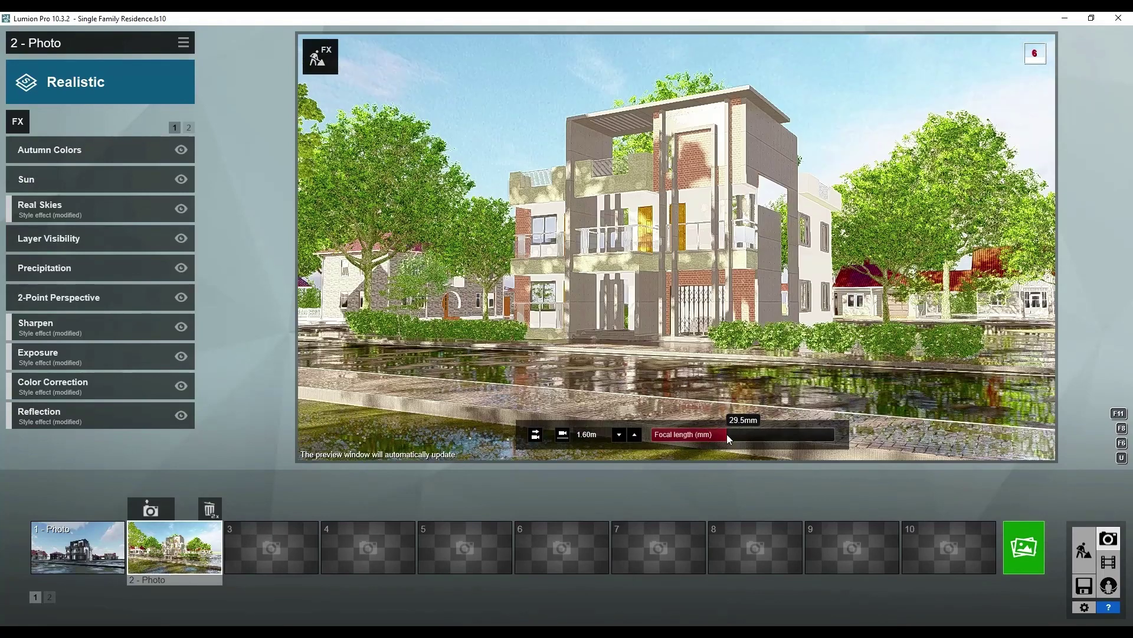
{"action": "left_click_drag", "start_coordinate": [726, 433], "coordinate": [723, 435]}
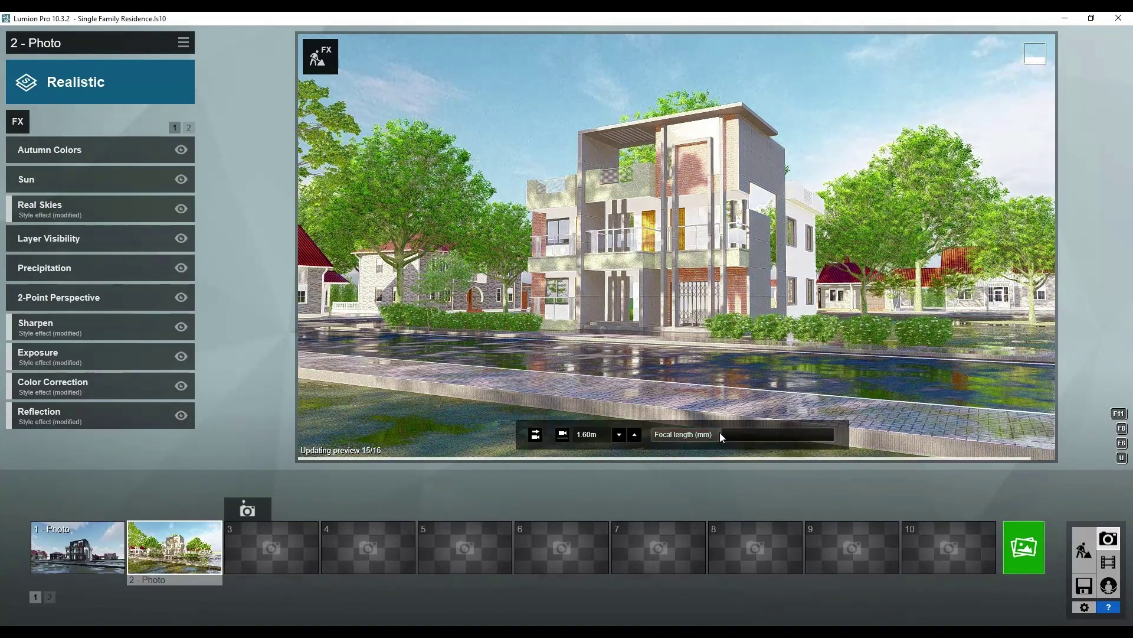
{"action": "left_click", "coordinate": [720, 434]}
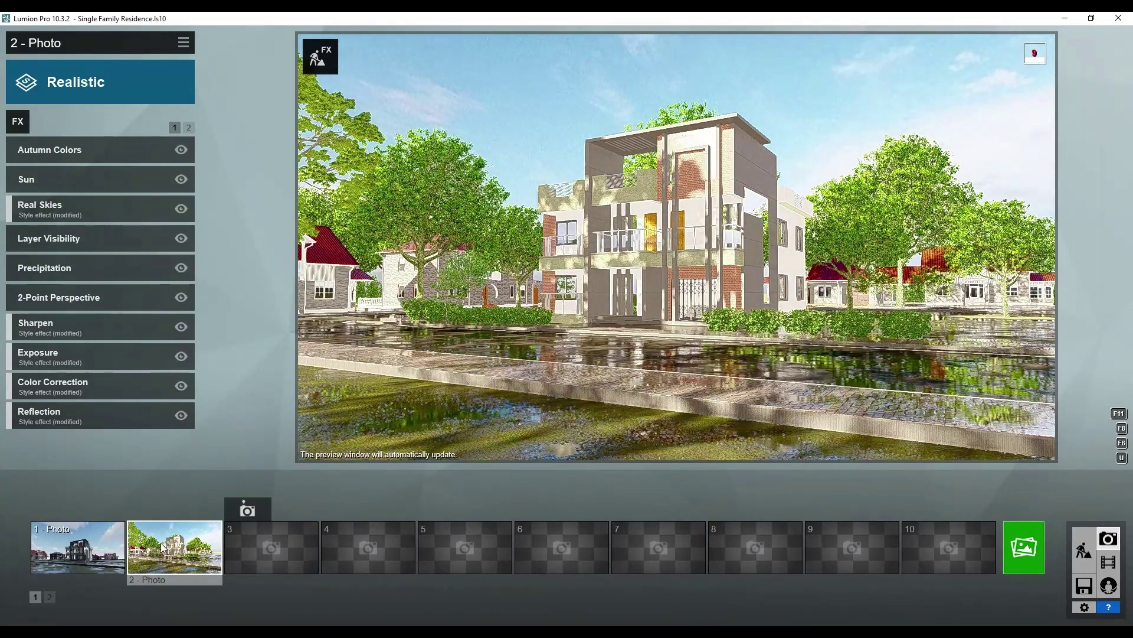
{"action": "left_click", "coordinate": [151, 509]}
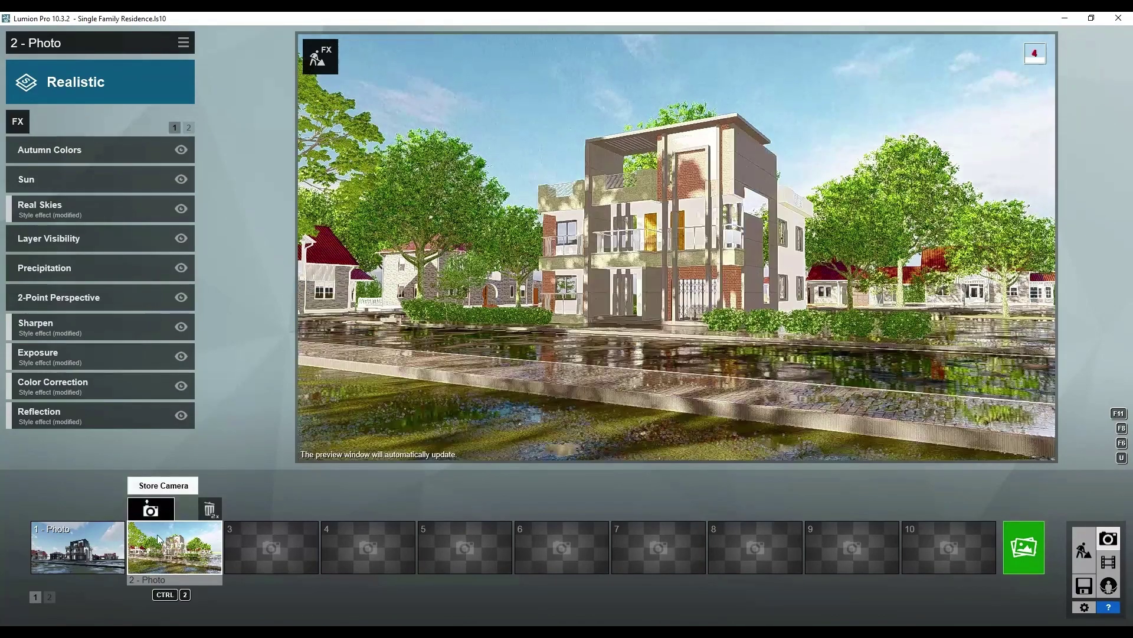
{"action": "left_click", "coordinate": [80, 266]}
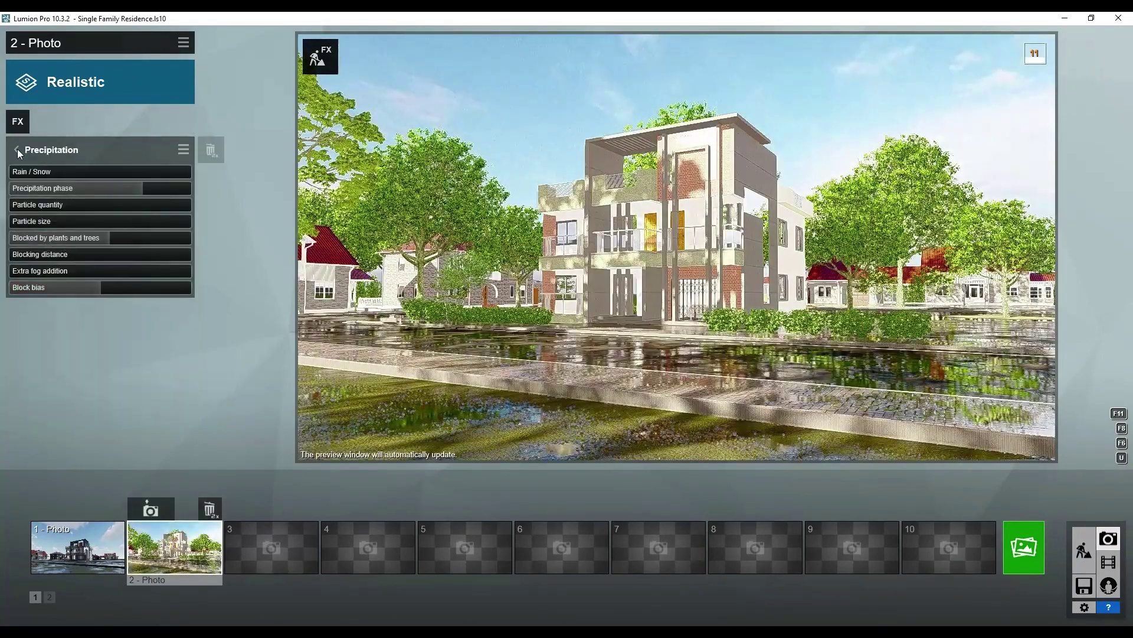
Open Photo 2's 2-Point Perspective effect and settle its Amount at 0.8.
{"action": "left_click", "coordinate": [16, 148]}
{"action": "left_click", "coordinate": [57, 304]}
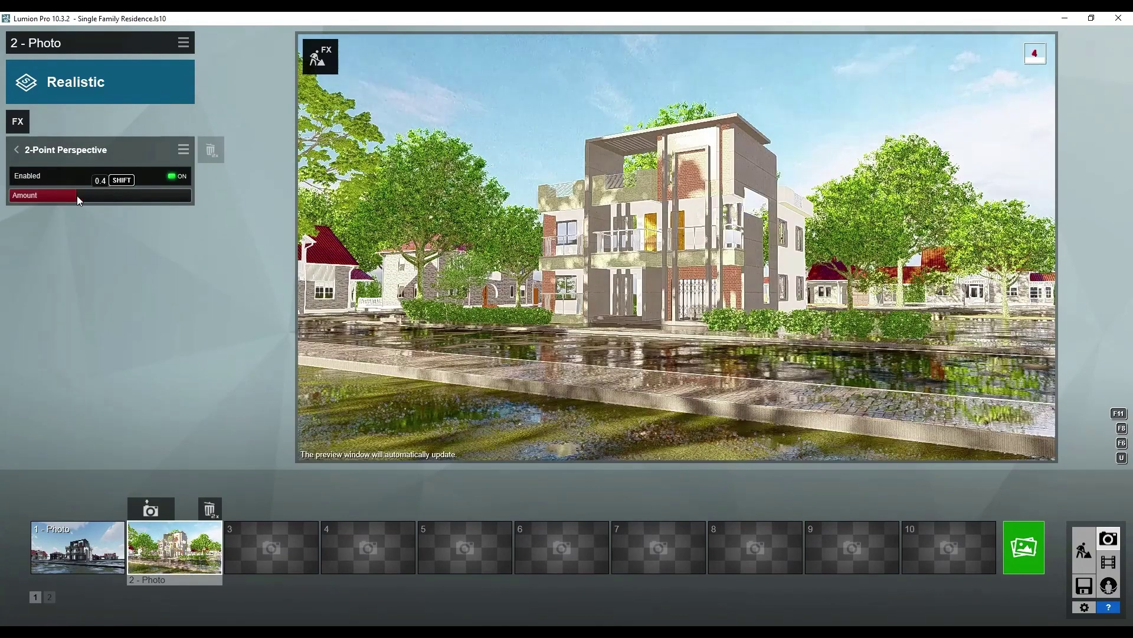
{"action": "mouse_move", "coordinate": [78, 196]}
{"action": "left_mouse_down"}
{"action": "mouse_move", "coordinate": [66, 195]}
{"action": "mouse_move", "coordinate": [90, 194]}
{"action": "mouse_move", "coordinate": [68, 196]}
{"action": "left_mouse_up"}
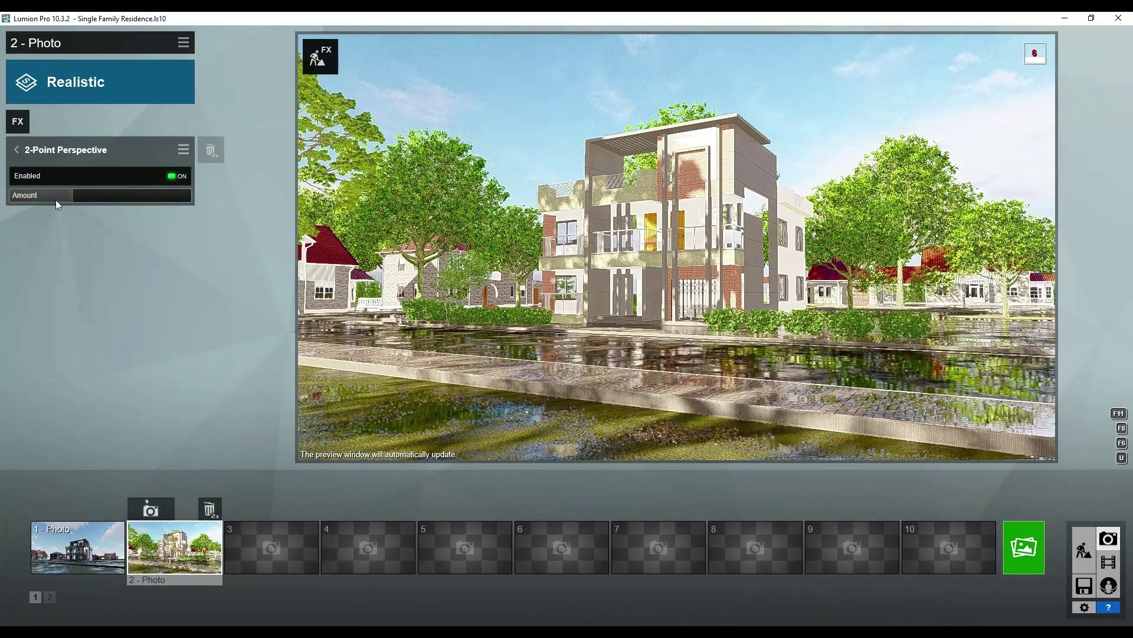
{"action": "left_click_drag", "start_coordinate": [56, 201], "coordinate": [193, 195]}
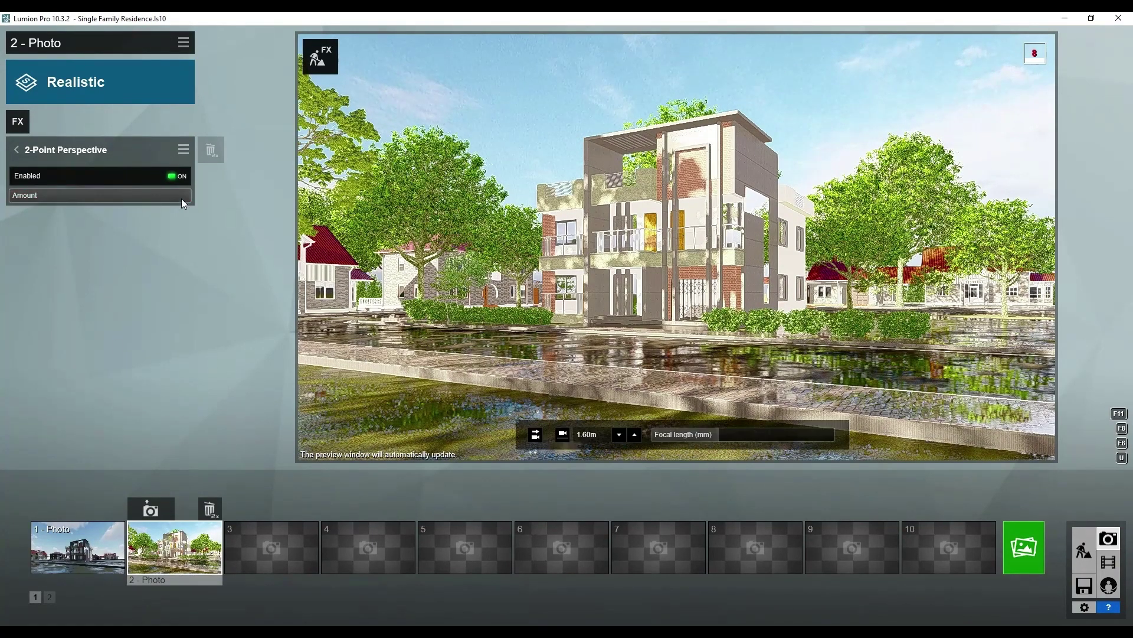
{"action": "left_click", "coordinate": [154, 196]}
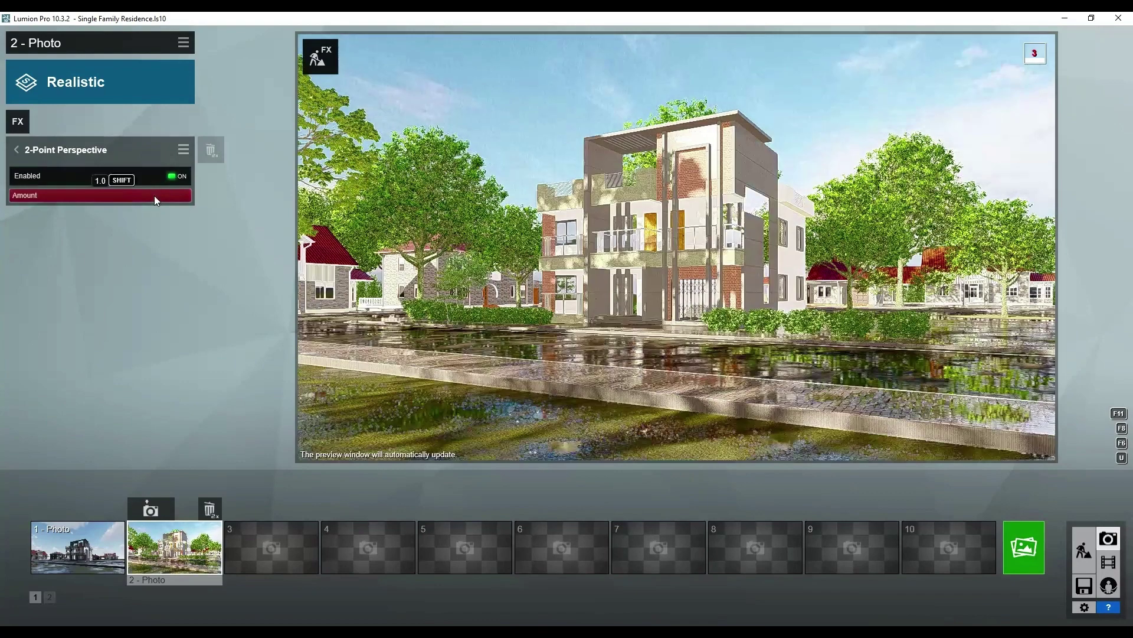
{"action": "left_click", "coordinate": [154, 196]}
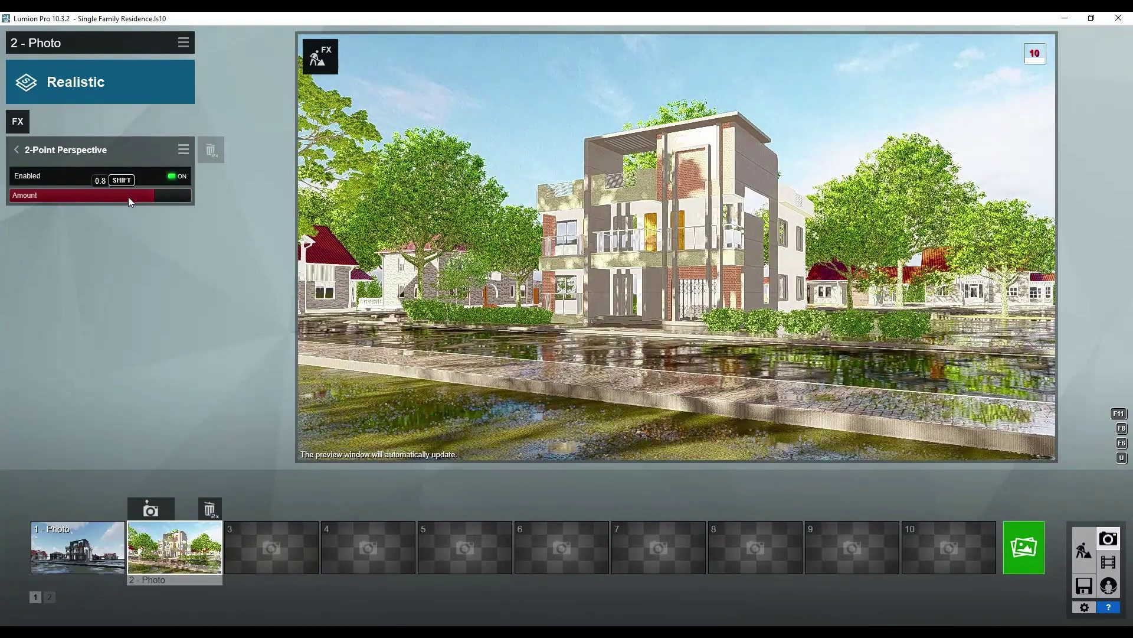
{"action": "left_click", "coordinate": [128, 197]}
{"action": "left_click_drag", "start_coordinate": [112, 198], "coordinate": [150, 197]}
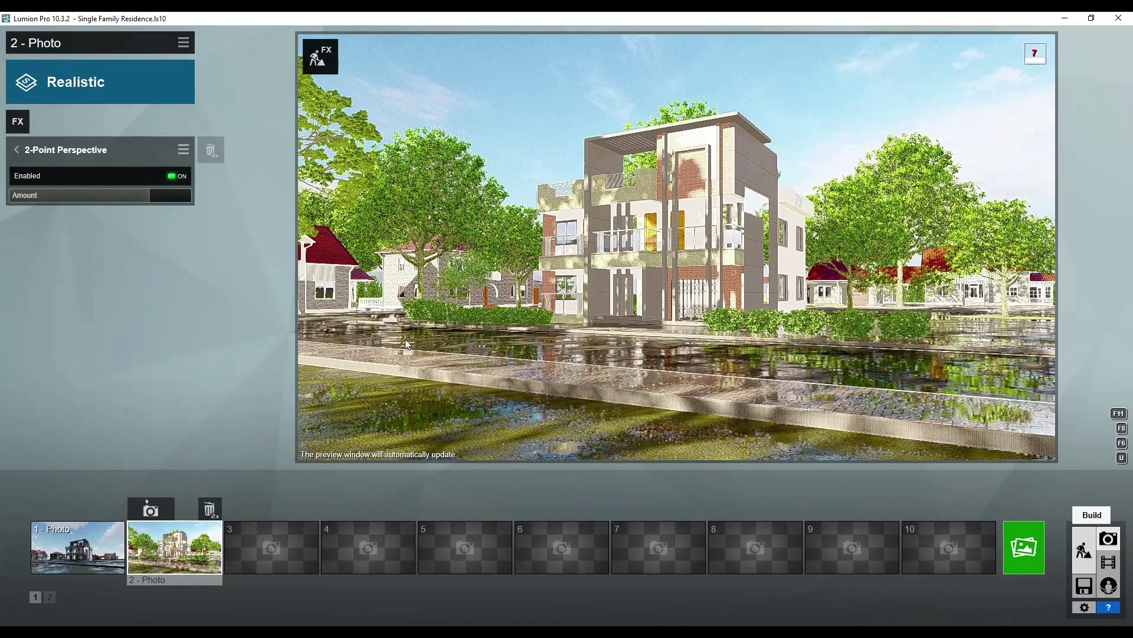
Back in Build mode, place a tree from the Nature library on the paved yard.
{"action": "left_click", "coordinate": [1083, 549]}
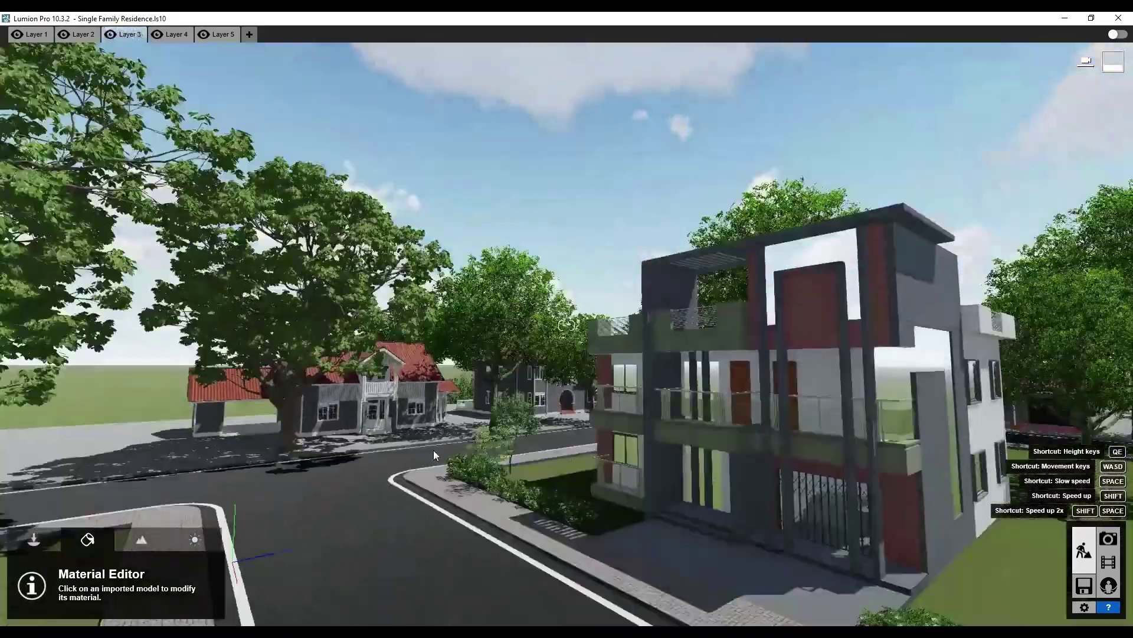
{"action": "key", "text": "w"}
{"action": "key", "text": "q"}
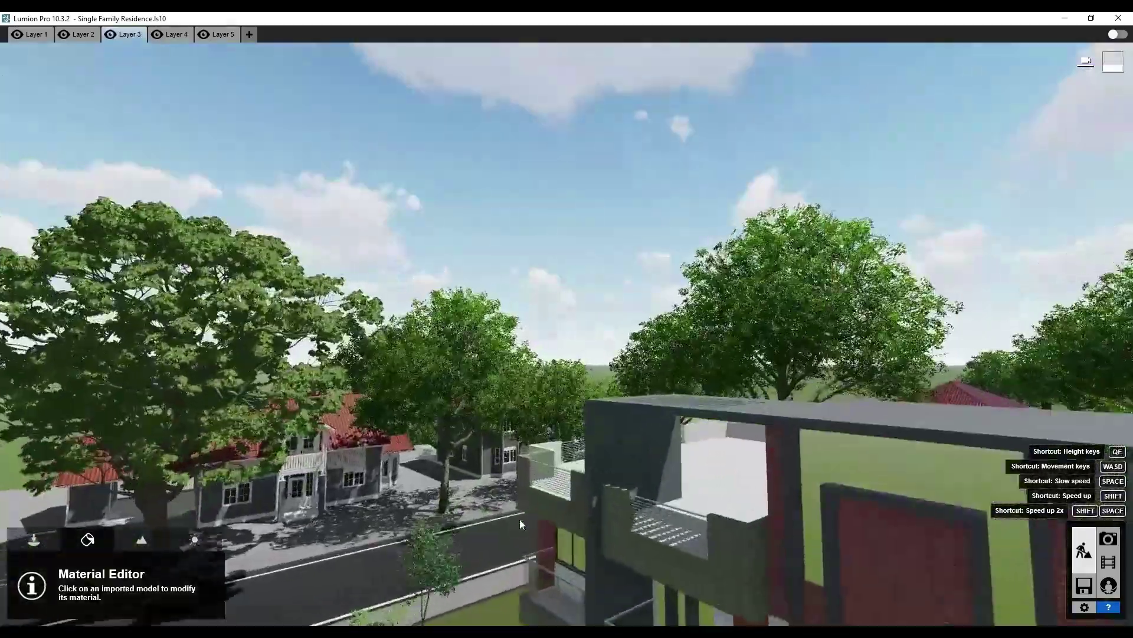
{"action": "mouse_move", "coordinate": [519, 519]}
{"action": "right_mouse_down"}
{"action": "mouse_move", "coordinate": [619, 525]}
{"action": "mouse_move", "coordinate": [608, 483]}
{"action": "right_mouse_up"}
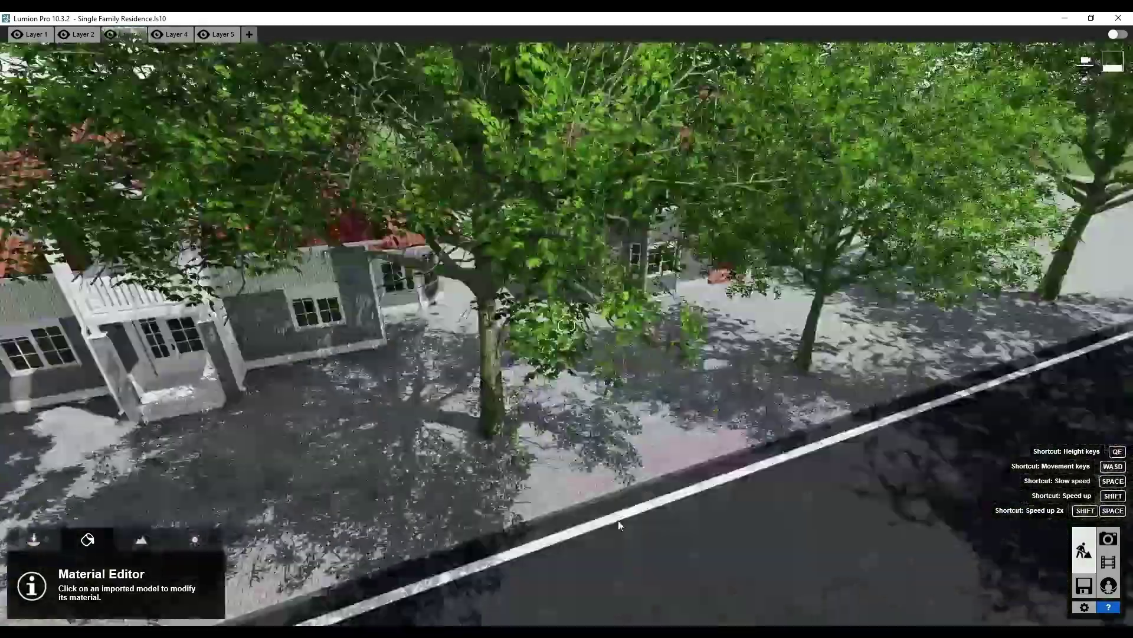
{"action": "key", "text": "e"}
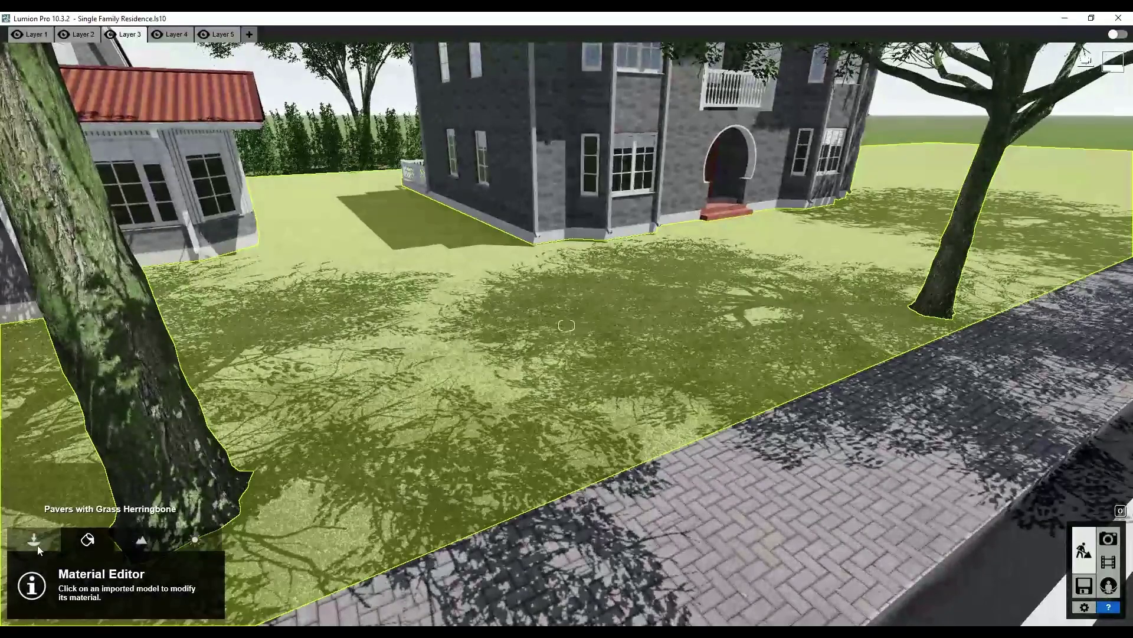
{"action": "left_click", "coordinate": [37, 544]}
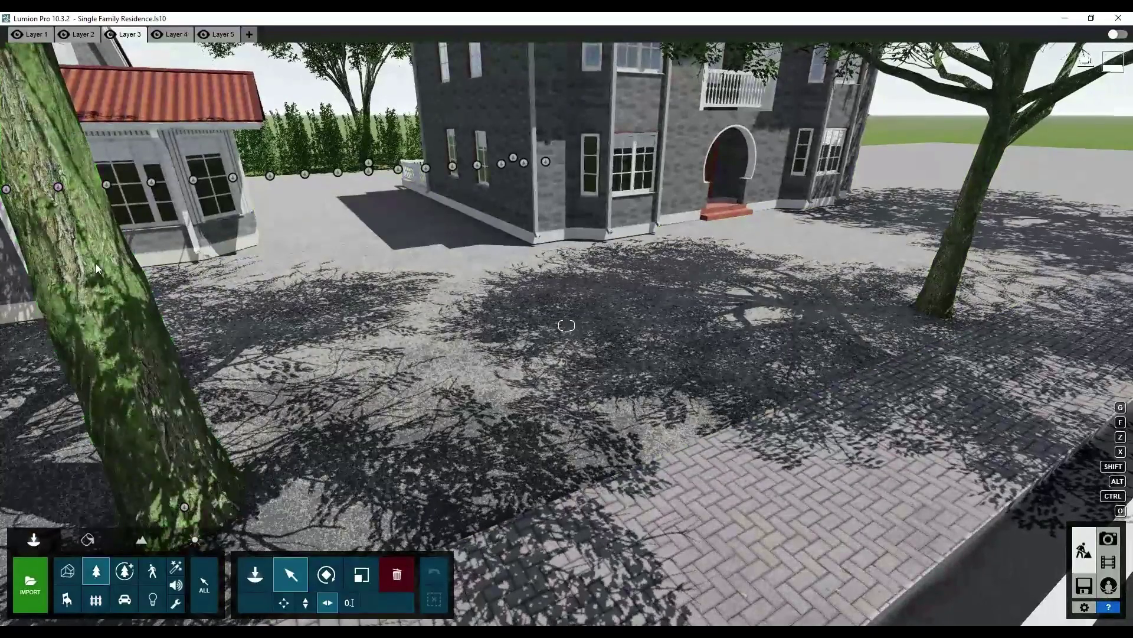
{"action": "left_click", "coordinate": [96, 570]}
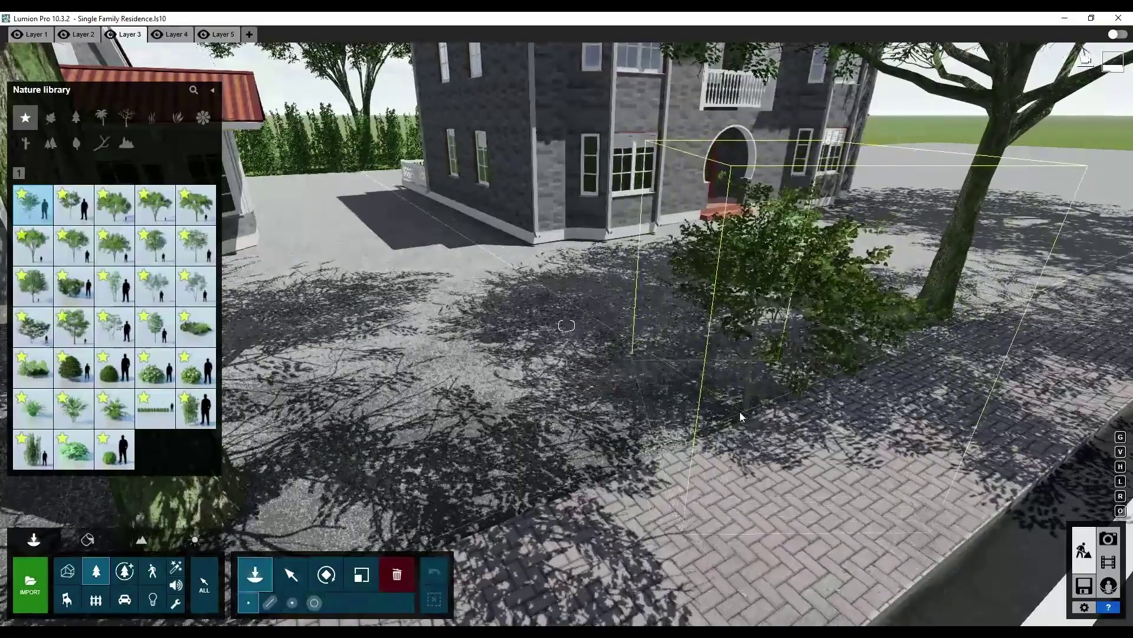
{"action": "left_click", "coordinate": [727, 409]}
{"action": "left_click", "coordinate": [361, 574]}
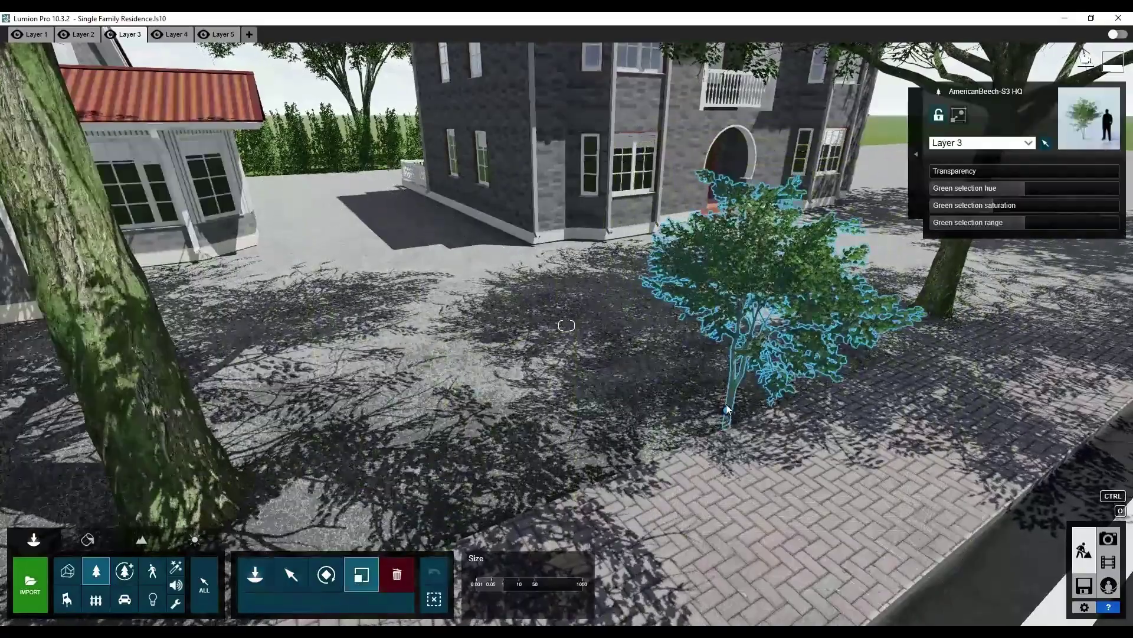
Place a different tree beside the sidewalk hedge.
{"action": "left_click", "coordinate": [96, 570]}
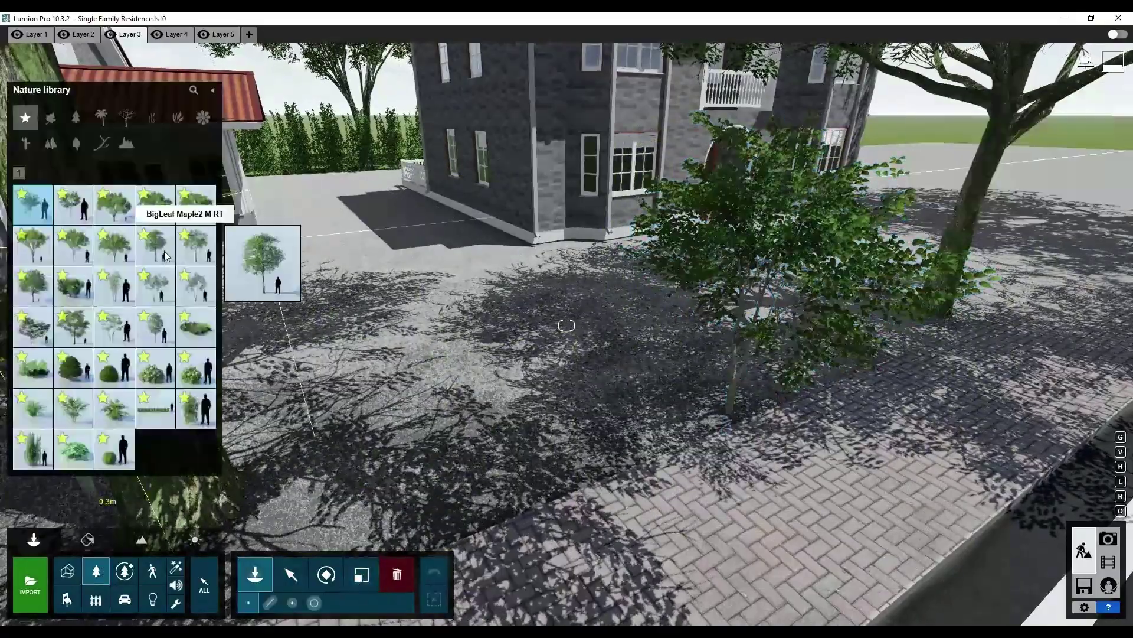
{"action": "left_click", "coordinate": [74, 205]}
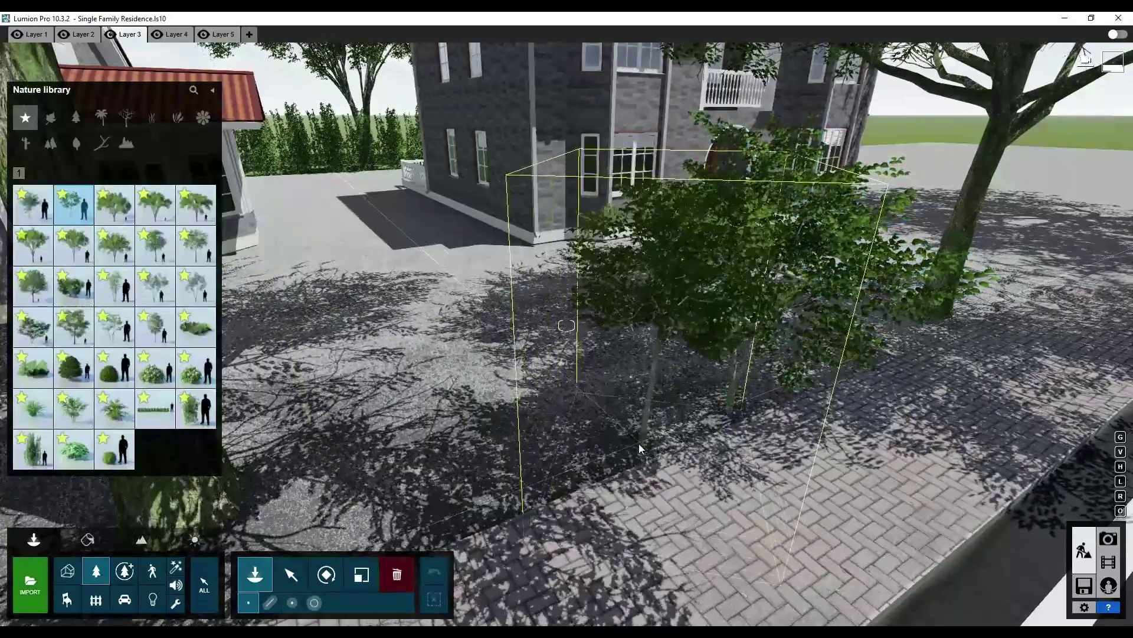
{"action": "right_click_drag", "start_coordinate": [596, 390], "coordinate": [596, 390]}
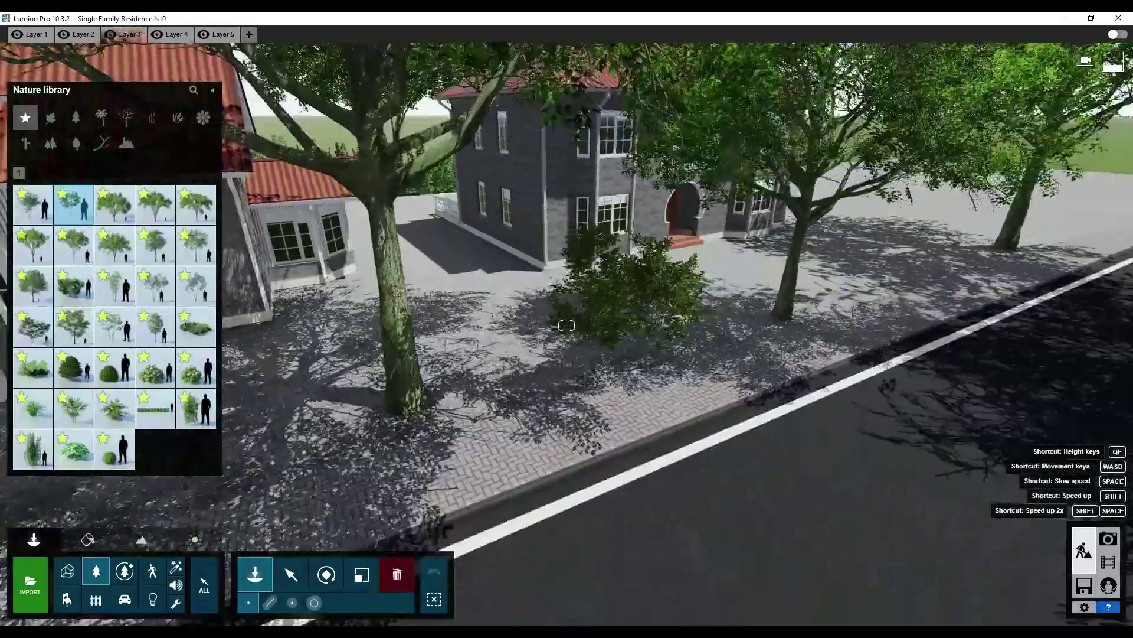
{"action": "right_click_drag", "start_coordinate": [582, 449], "coordinate": [581, 448]}
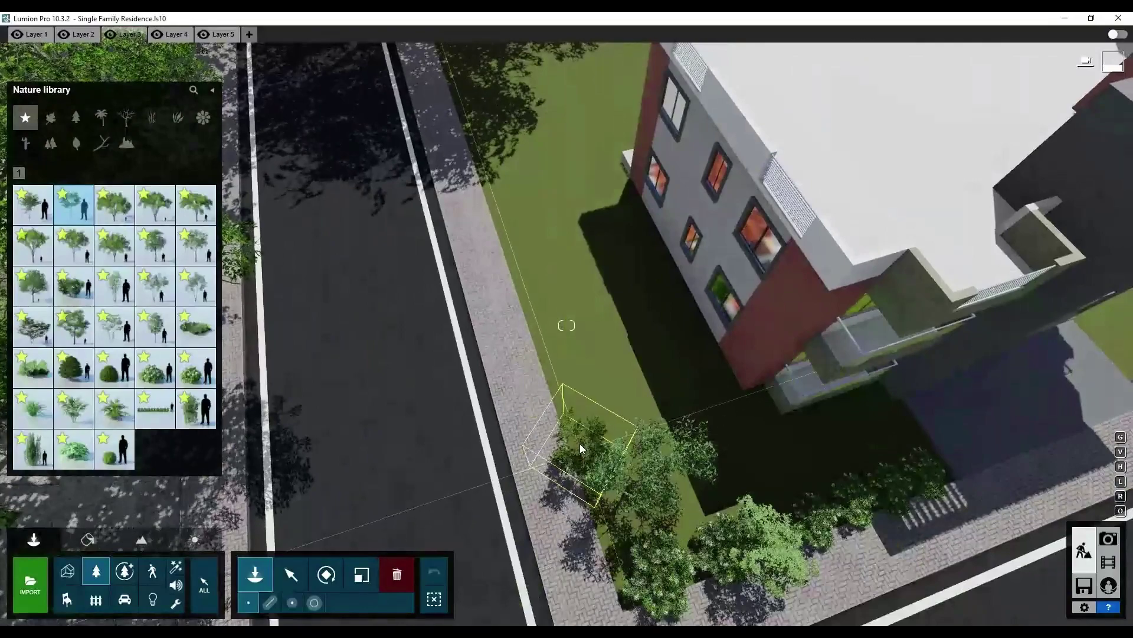
{"action": "left_click", "coordinate": [582, 449]}
{"action": "right_click_drag", "start_coordinate": [530, 508], "coordinate": [529, 508]}
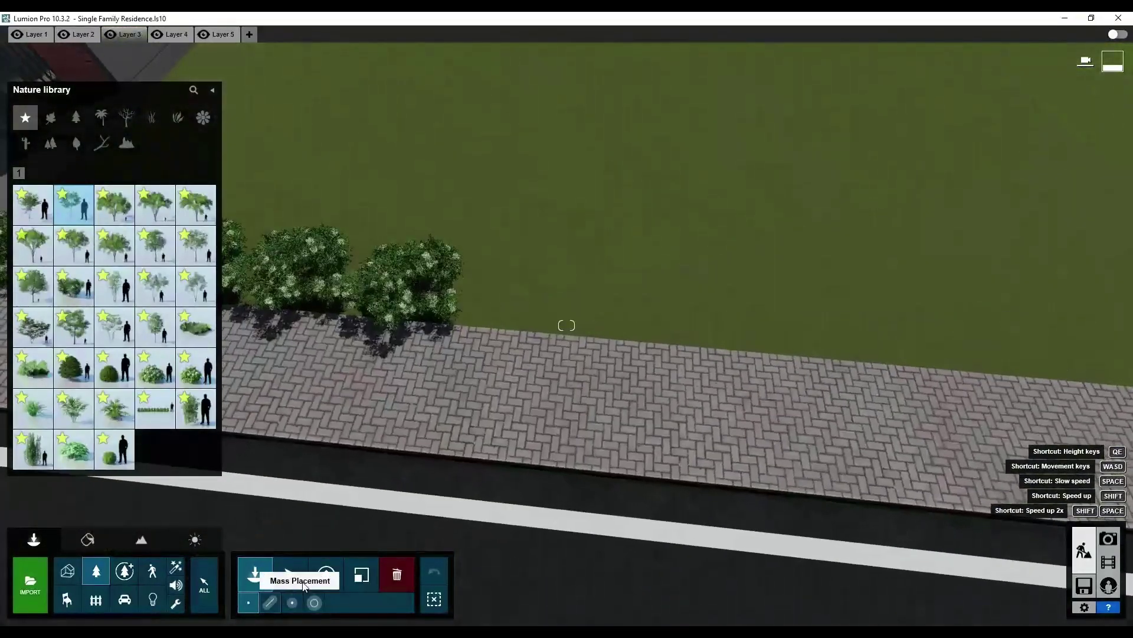
Copy the row of hedge bushes 3.9 m along the sidewalk.
{"action": "left_click", "coordinate": [291, 576]}
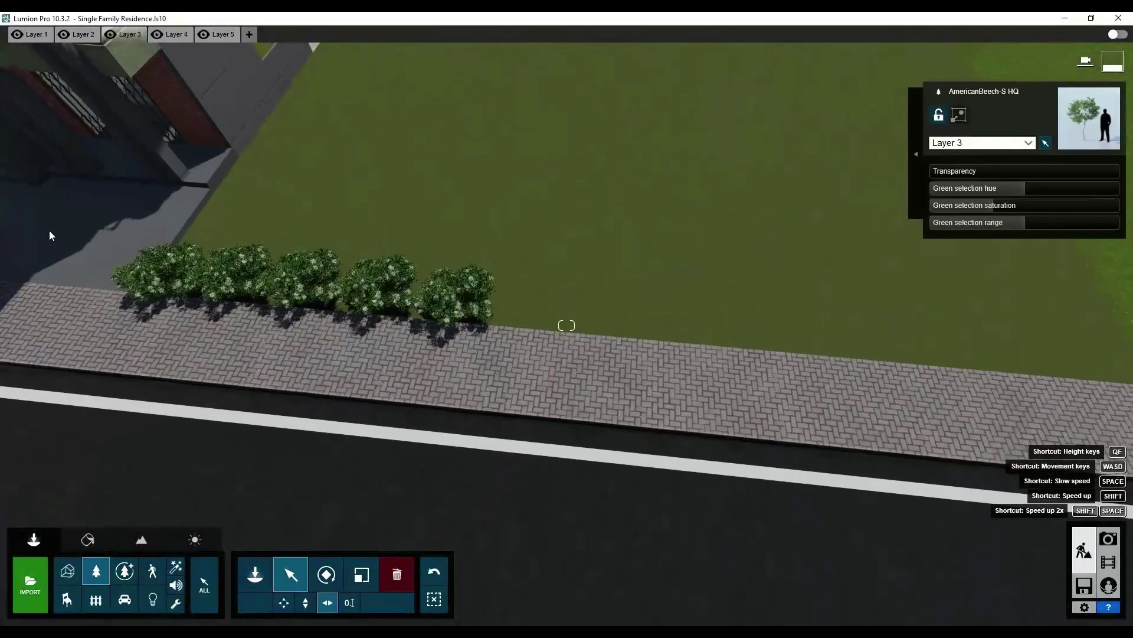
{"action": "left_click_drag", "start_coordinate": [55, 223], "coordinate": [618, 378], "text": "ctrl"}
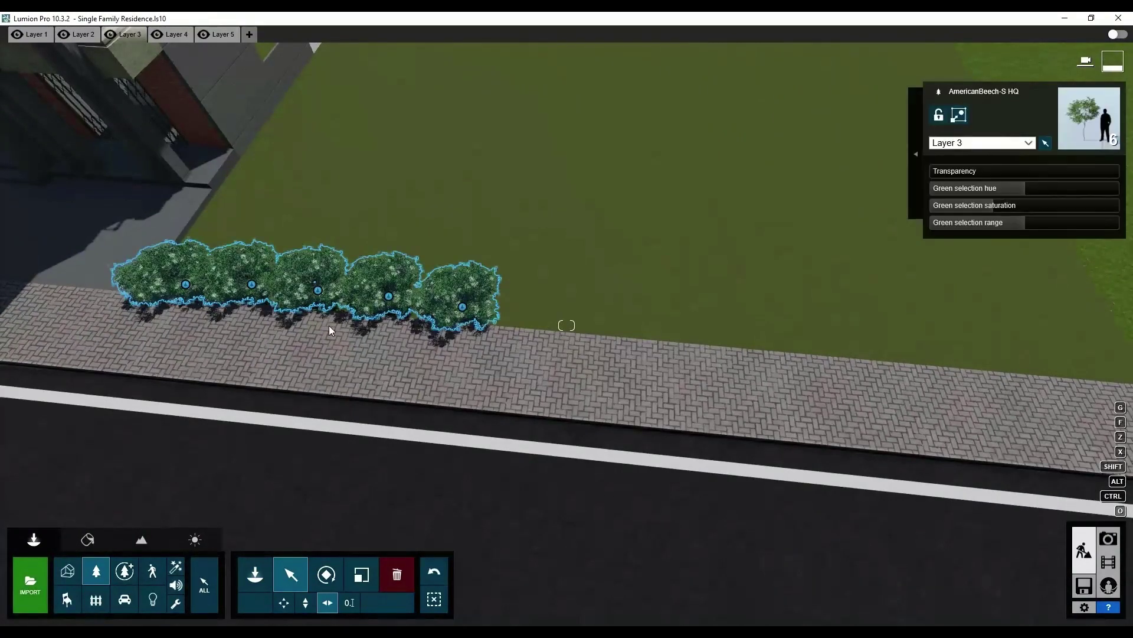
{"action": "mouse_move", "coordinate": [185, 284]}
{"action": "left_mouse_down", "text": "alt"}
{"action": "mouse_move", "coordinate": [376, 307]}
{"action": "mouse_move", "coordinate": [540, 308]}
{"action": "mouse_move", "coordinate": [436, 252]}
{"action": "mouse_move", "coordinate": [493, 458]}
{"action": "left_mouse_up", "text": "alt"}
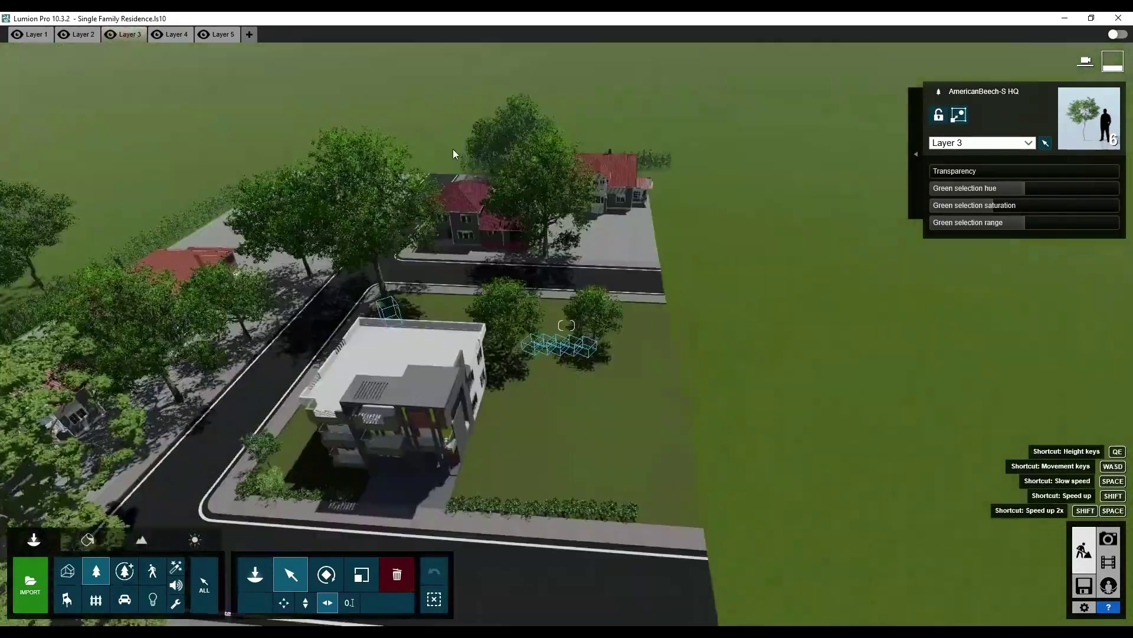
{"action": "scroll", "coordinate": [493, 457], "scroll_direction": "up", "scroll_amount": 10}
Move the copied hedges beside the road and delete one tree.
{"action": "mouse_move", "coordinate": [466, 433]}
{"action": "left_mouse_down"}
{"action": "mouse_move", "coordinate": [489, 231]}
{"action": "mouse_move", "coordinate": [480, 204]}
{"action": "left_mouse_up"}
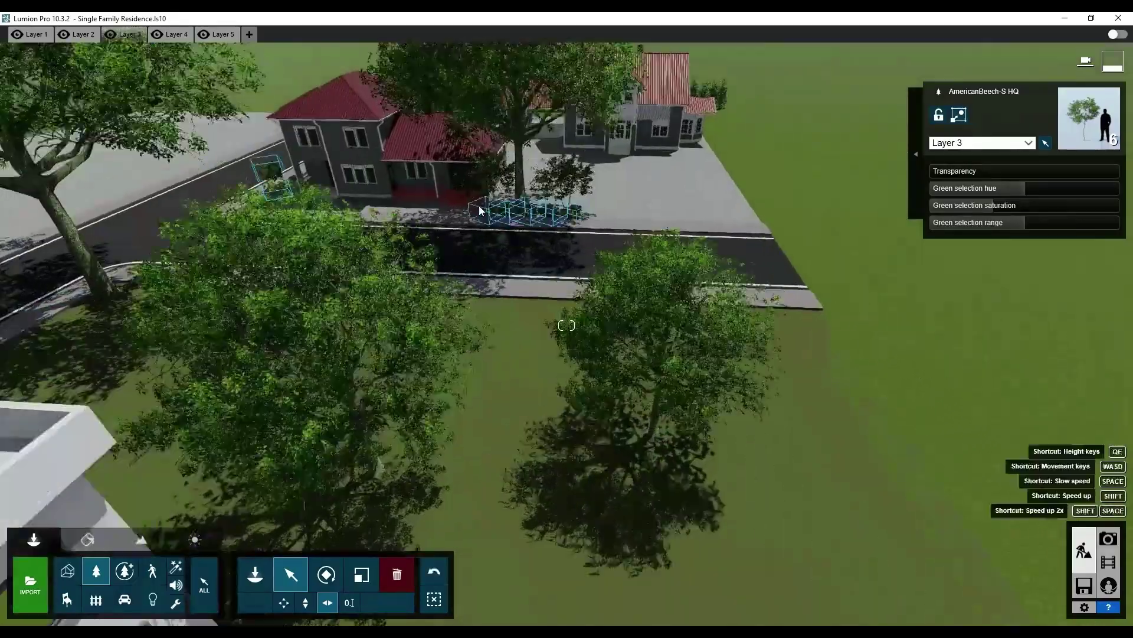
{"action": "scroll", "coordinate": [473, 245], "scroll_direction": "up", "scroll_amount": 5}
{"action": "scroll", "coordinate": [420, 213], "scroll_direction": "down", "scroll_amount": 5}
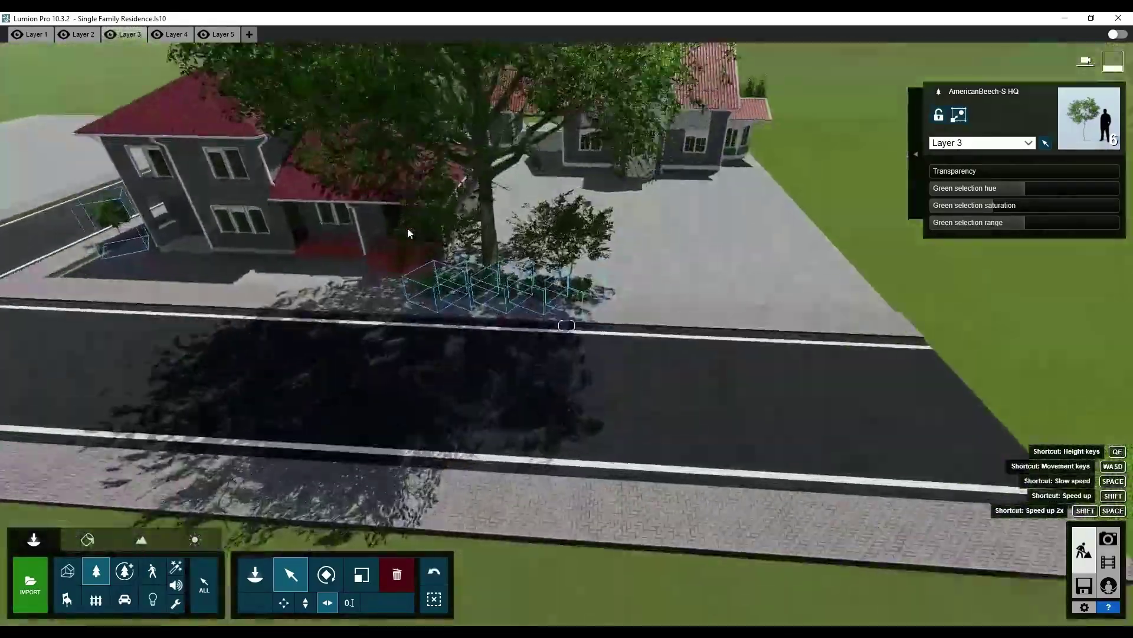
{"action": "scroll", "coordinate": [412, 227], "scroll_direction": "up", "scroll_amount": 6}
{"action": "scroll", "coordinate": [362, 449], "scroll_direction": "down", "scroll_amount": 4}
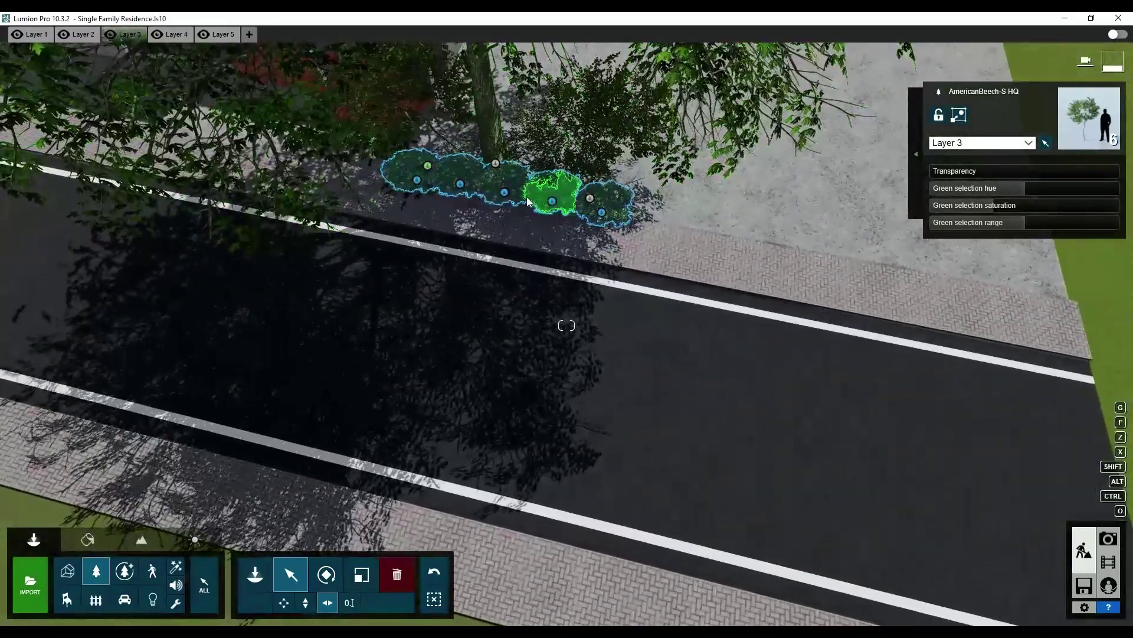
{"action": "left_click_drag", "start_coordinate": [553, 202], "coordinate": [562, 187]}
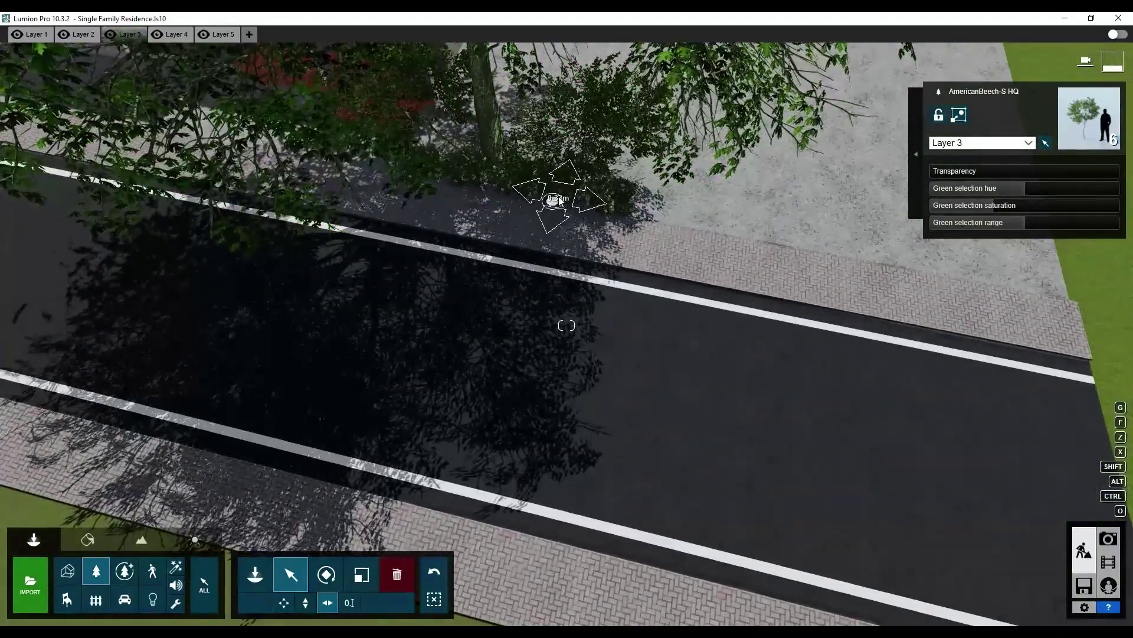
{"action": "mouse_move", "coordinate": [562, 196]}
{"action": "right_mouse_down"}
{"action": "mouse_move", "coordinate": [147, 271]}
{"action": "mouse_move", "coordinate": [464, 386]}
{"action": "right_mouse_up"}
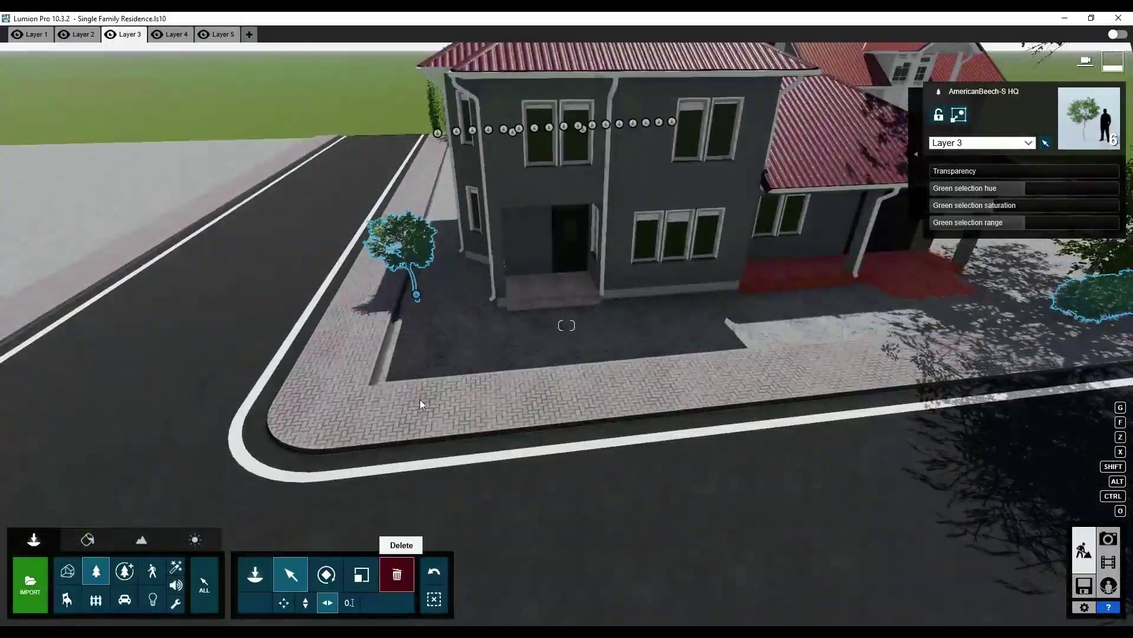
{"action": "left_click", "coordinate": [396, 573]}
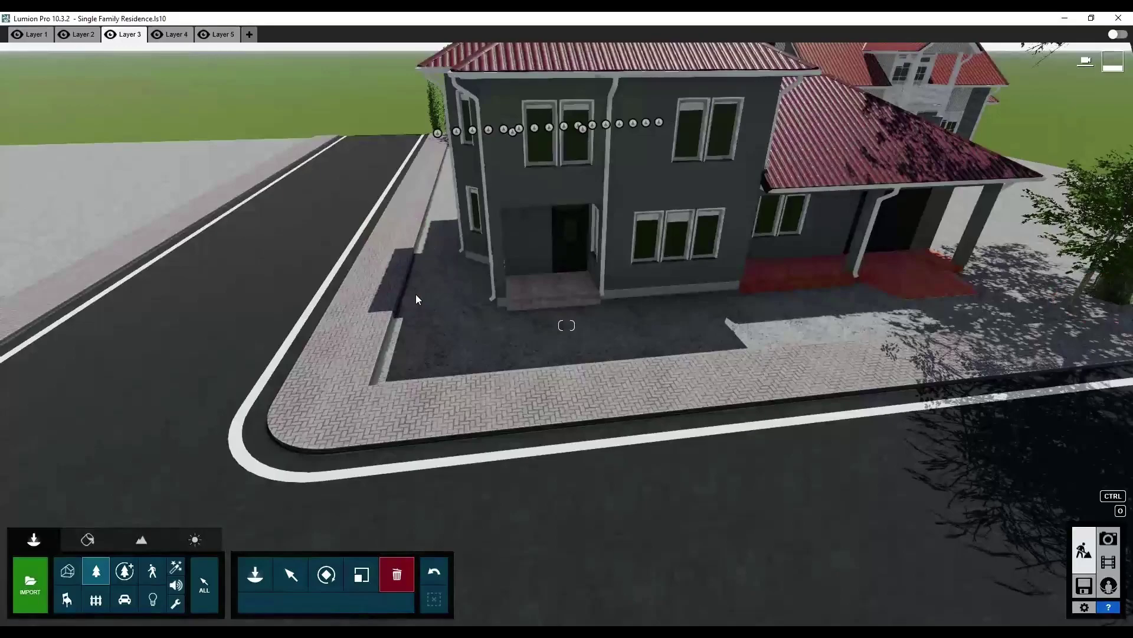
Save the Single Family Residence project and return to Photo 2's preview.
{"action": "left_click", "coordinate": [1090, 591]}
{"action": "left_click", "coordinate": [533, 282]}
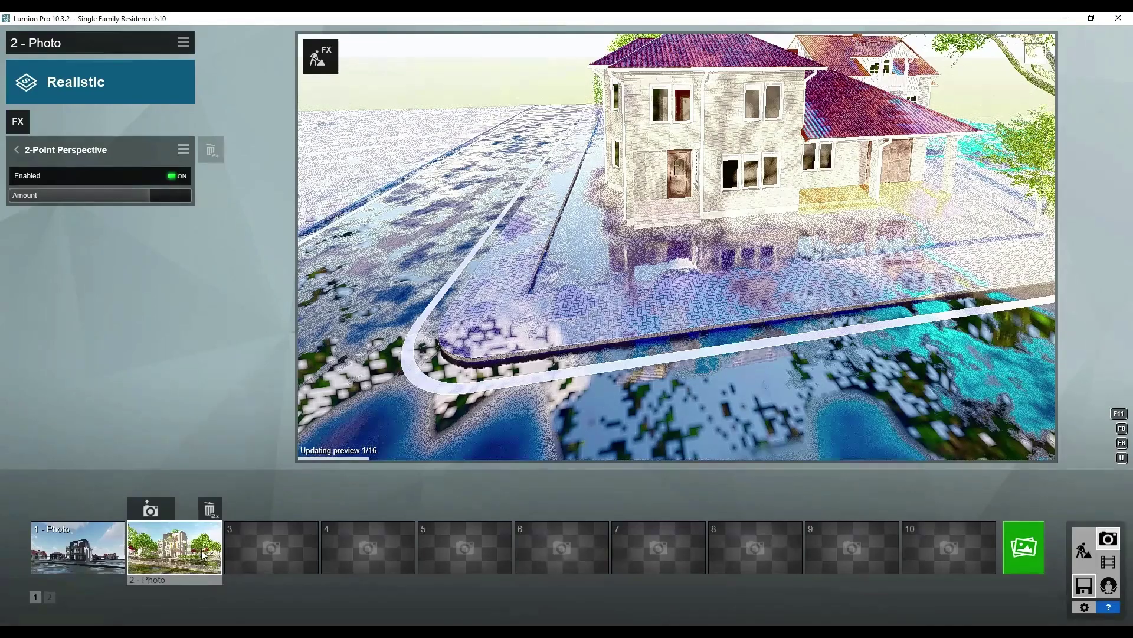
{"action": "left_click", "coordinate": [200, 553]}
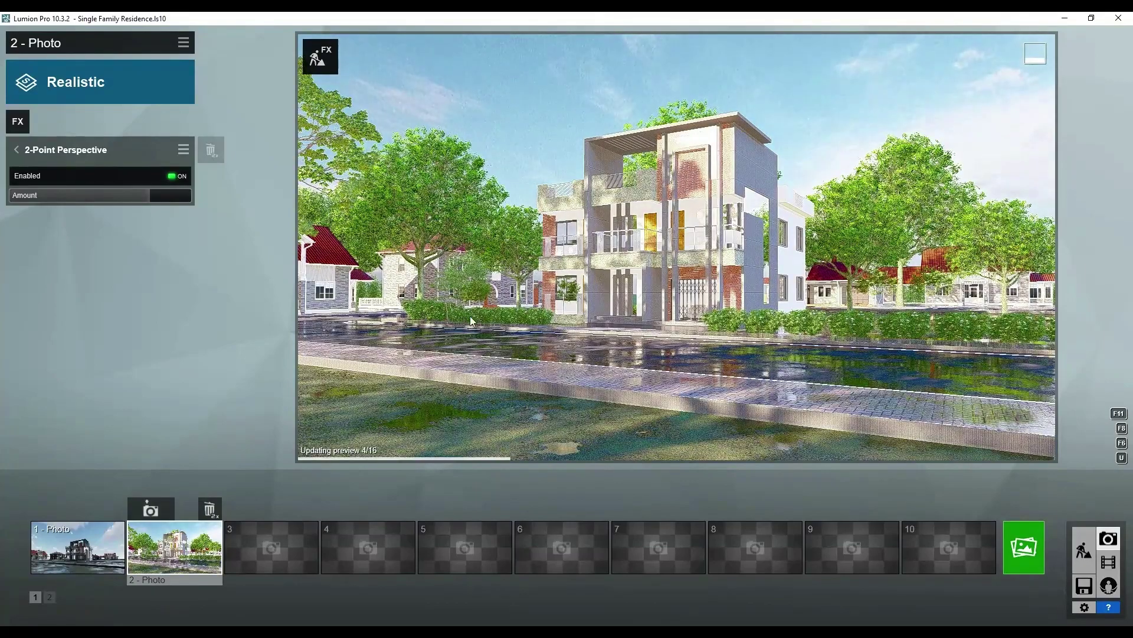
Place small American Beech trees along the sidewalk and check them from Photo 2's camera.
{"action": "left_click", "coordinate": [1084, 550]}
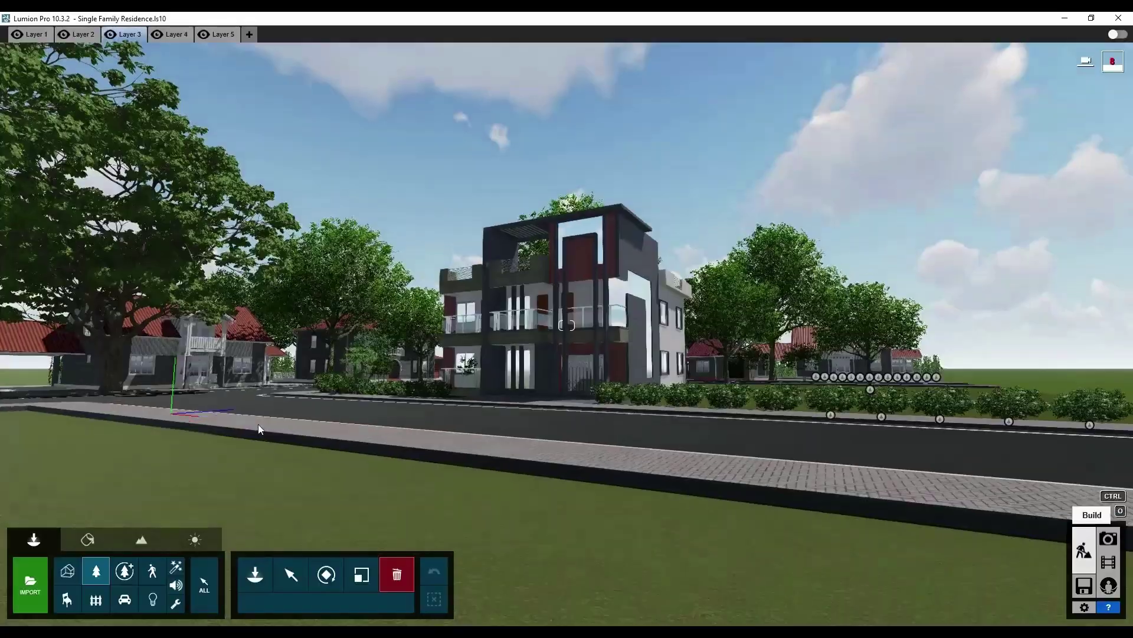
{"action": "key", "text": "w"}
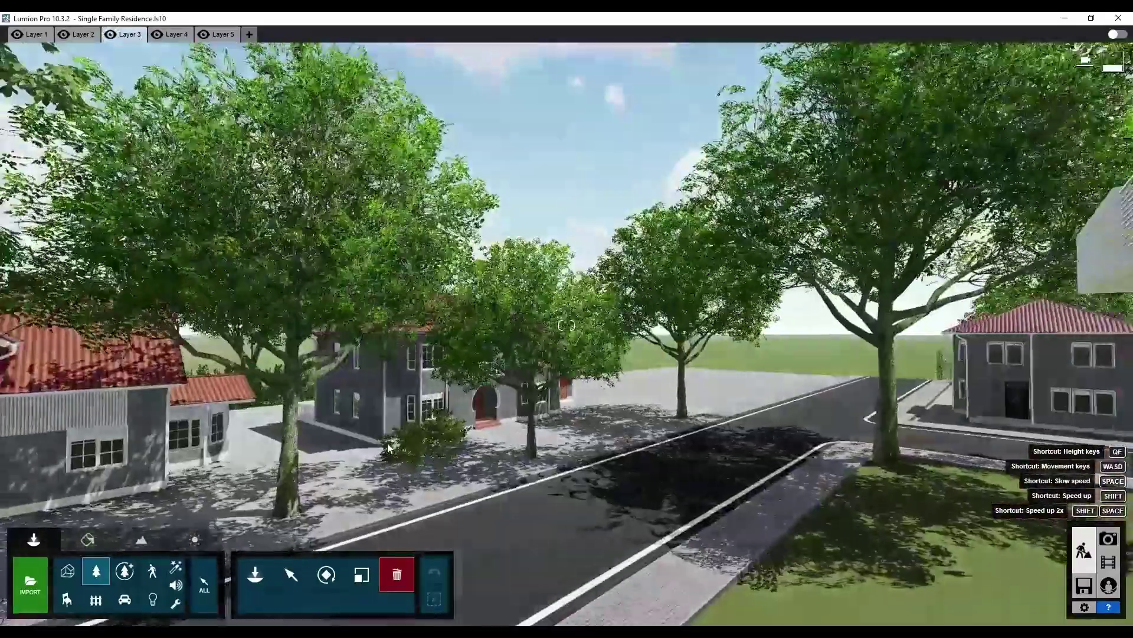
{"action": "left_click", "coordinate": [455, 467]}
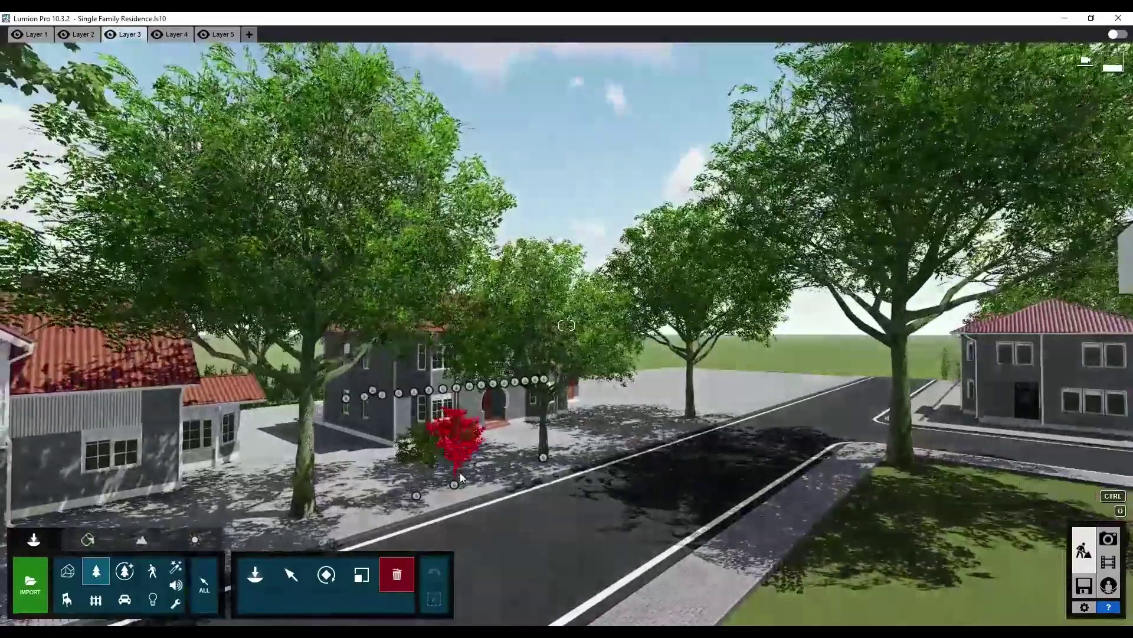
{"action": "left_click", "coordinate": [291, 574]}
{"action": "left_click", "coordinate": [453, 485]}
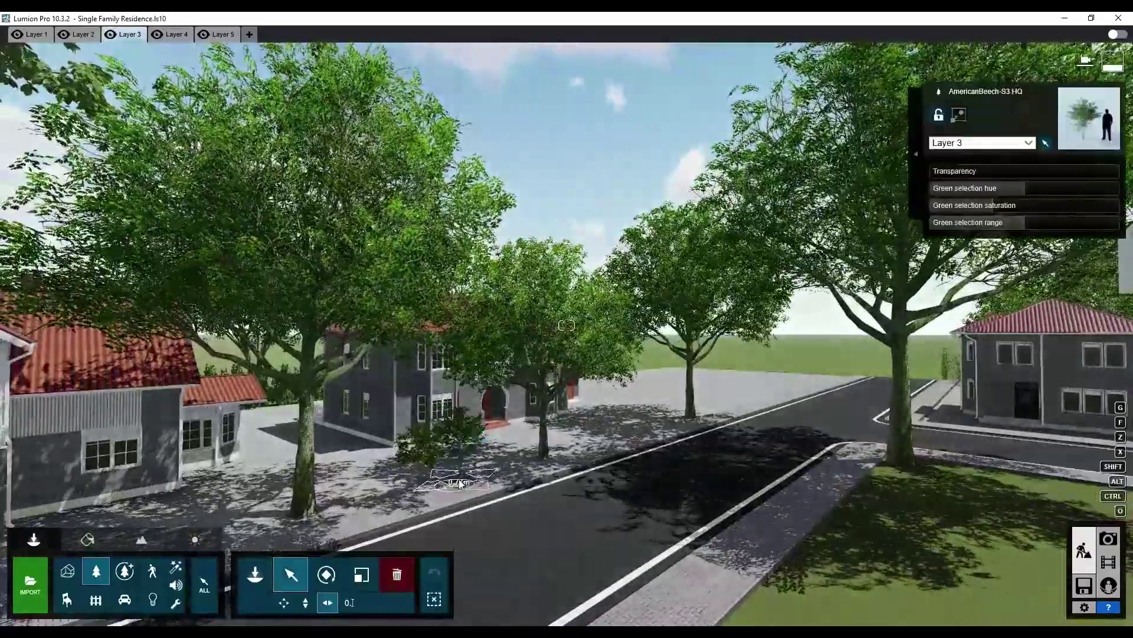
{"action": "mouse_move", "coordinate": [453, 485]}
{"action": "left_mouse_down"}
{"action": "mouse_move", "coordinate": [470, 479]}
{"action": "mouse_move", "coordinate": [467, 437]}
{"action": "left_mouse_up"}
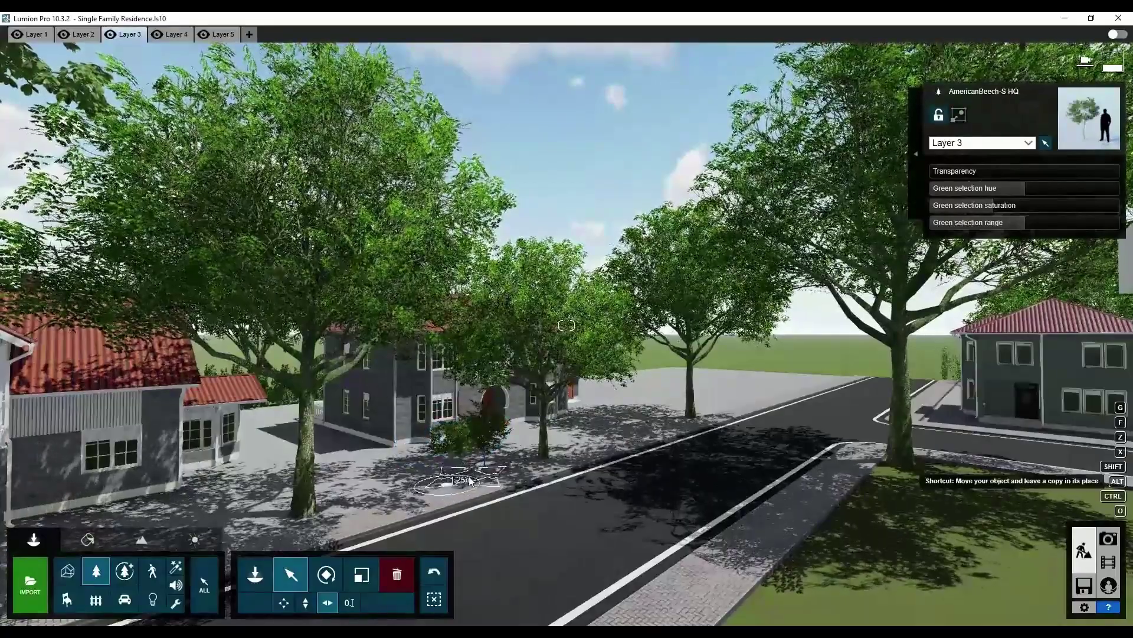
{"action": "left_click", "coordinate": [1108, 538]}
{"action": "left_click", "coordinate": [215, 558]}
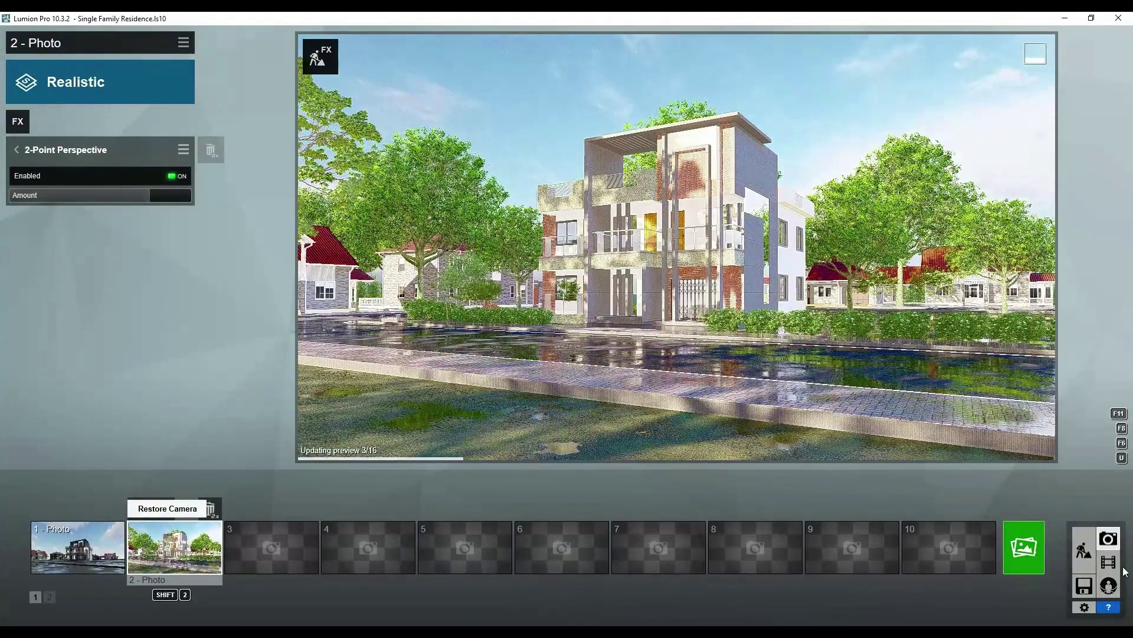
{"action": "key", "text": "Escape"}
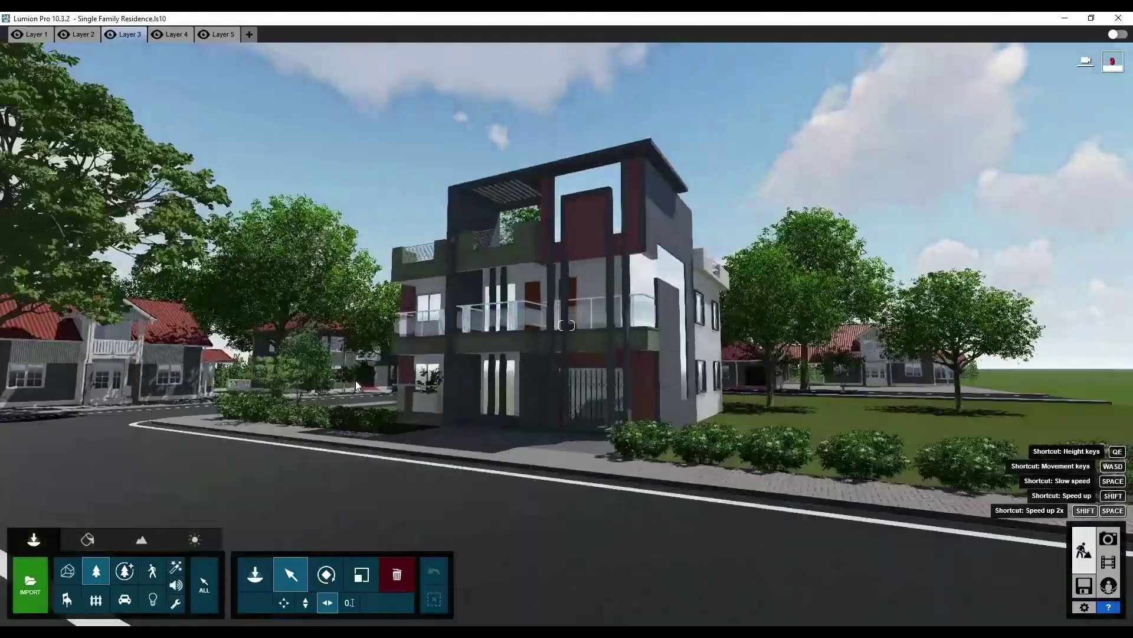
Shift a beech tree along the sidewalk and rescale the sidewalk trees.
{"action": "key", "text": "w"}
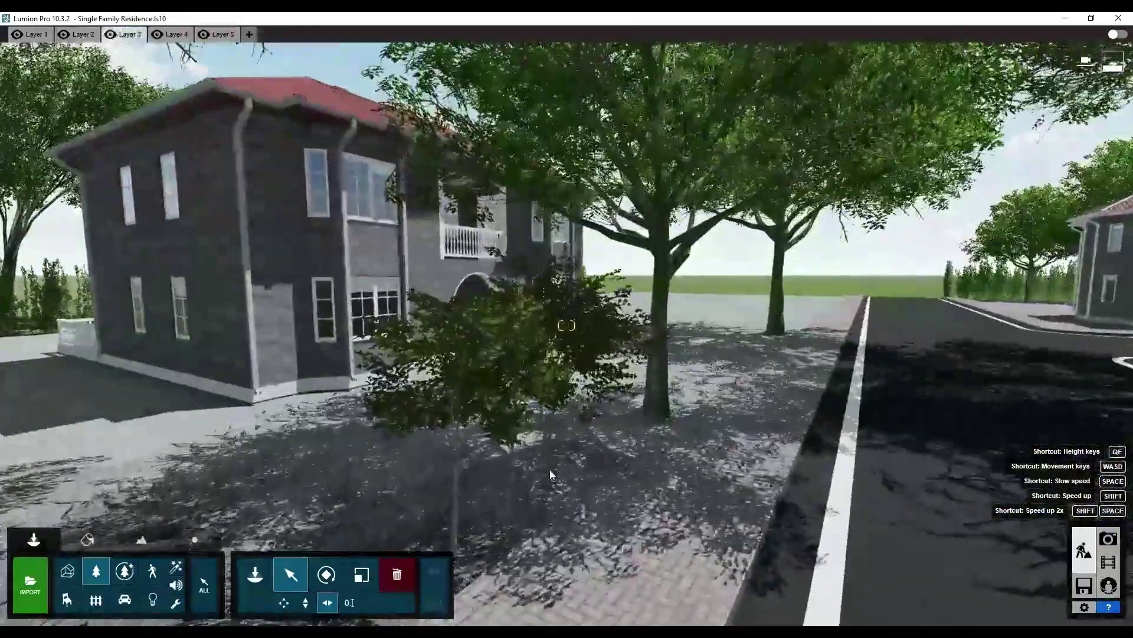
{"action": "left_click", "coordinate": [550, 472]}
{"action": "mouse_move", "coordinate": [572, 466]}
{"action": "left_mouse_down"}
{"action": "mouse_move", "coordinate": [553, 499]}
{"action": "mouse_move", "coordinate": [493, 537]}
{"action": "left_mouse_up"}
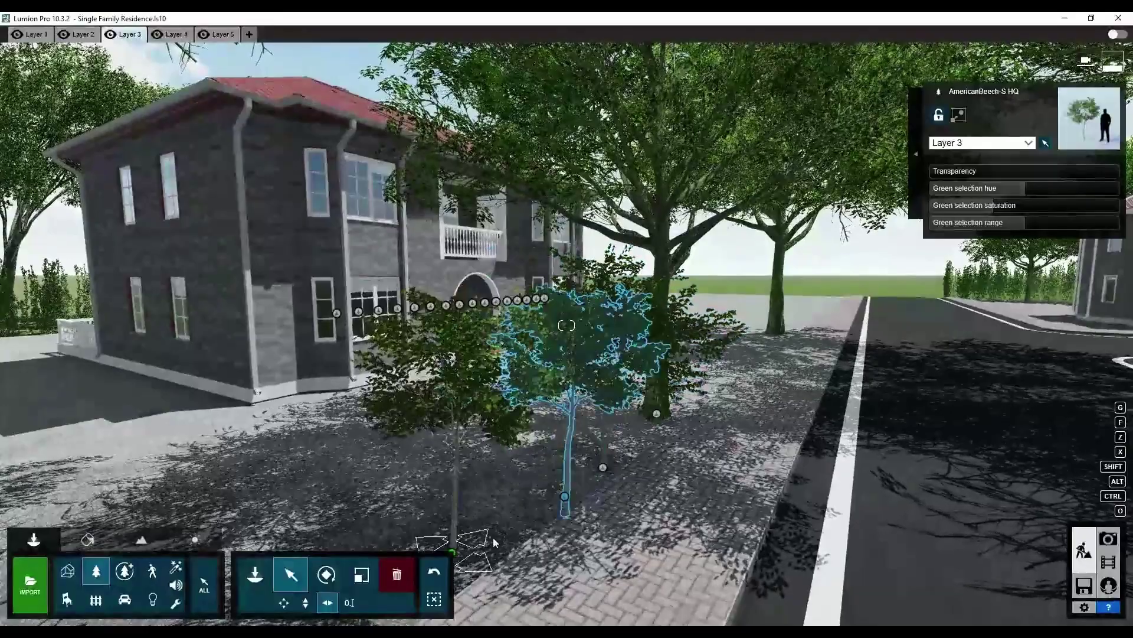
{"action": "left_click", "coordinate": [363, 574]}
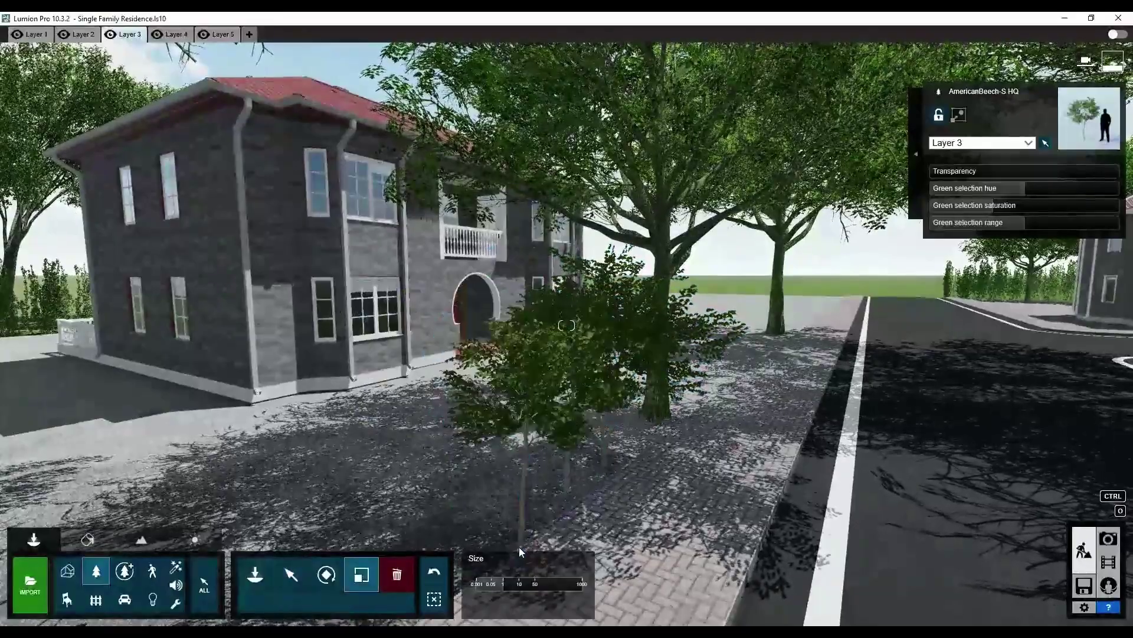
{"action": "left_click_drag", "start_coordinate": [604, 476], "coordinate": [604, 469]}
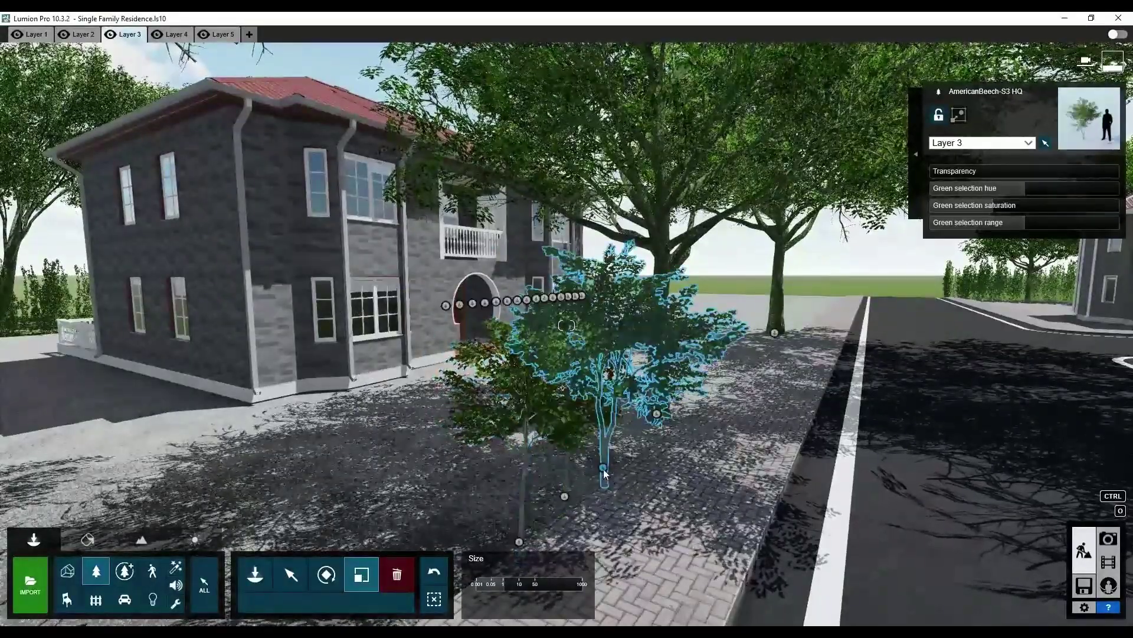
{"action": "right_click_drag", "start_coordinate": [601, 473], "coordinate": [277, 453]}
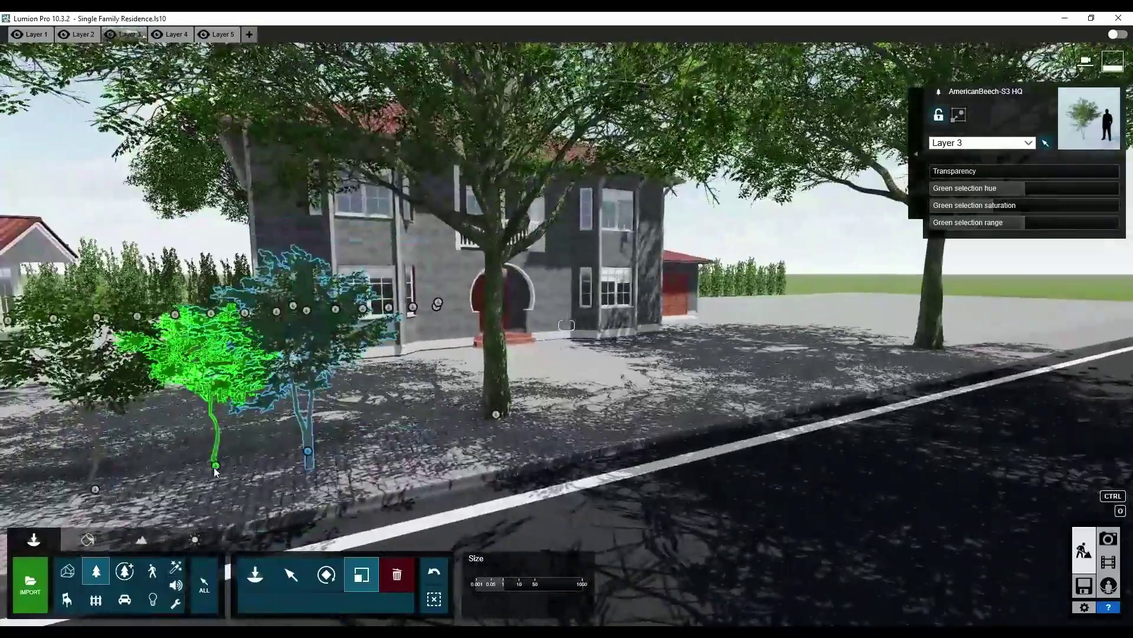
{"action": "left_click_drag", "start_coordinate": [204, 378], "coordinate": [224, 331]}
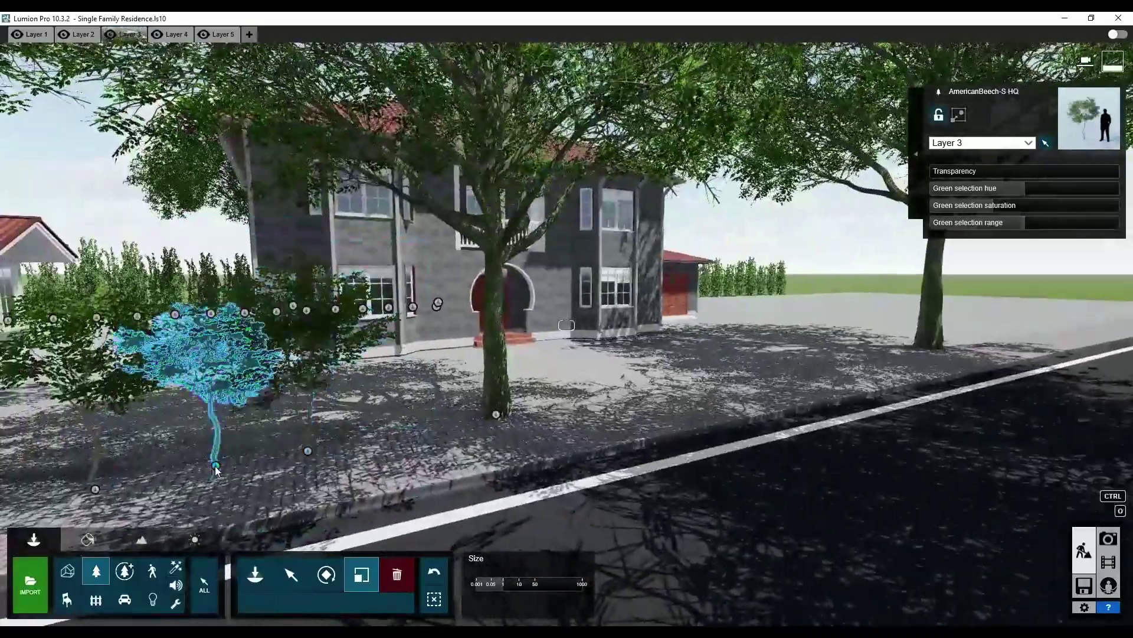
{"action": "left_click_drag", "start_coordinate": [484, 425], "coordinate": [478, 450]}
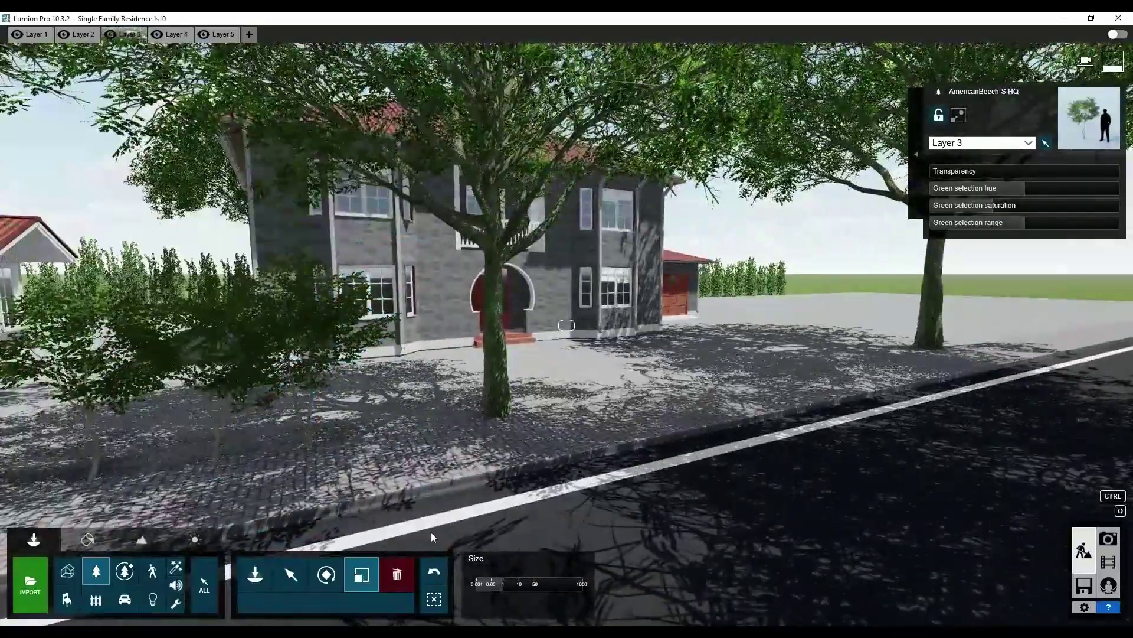
Move the left tree toward the garage and recheck Photo 2's shot.
{"action": "left_click", "coordinate": [291, 573]}
{"action": "mouse_move", "coordinate": [215, 466]}
{"action": "left_mouse_down"}
{"action": "mouse_move", "coordinate": [678, 347]}
{"action": "mouse_move", "coordinate": [661, 363]}
{"action": "left_mouse_up"}
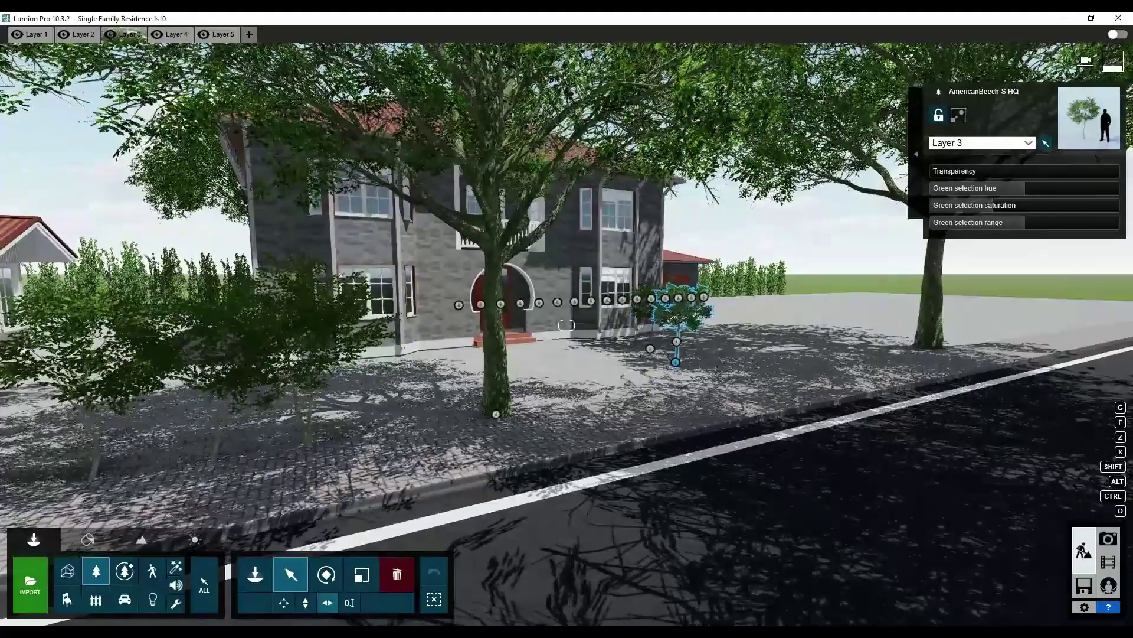
{"action": "left_click", "coordinate": [1108, 539]}
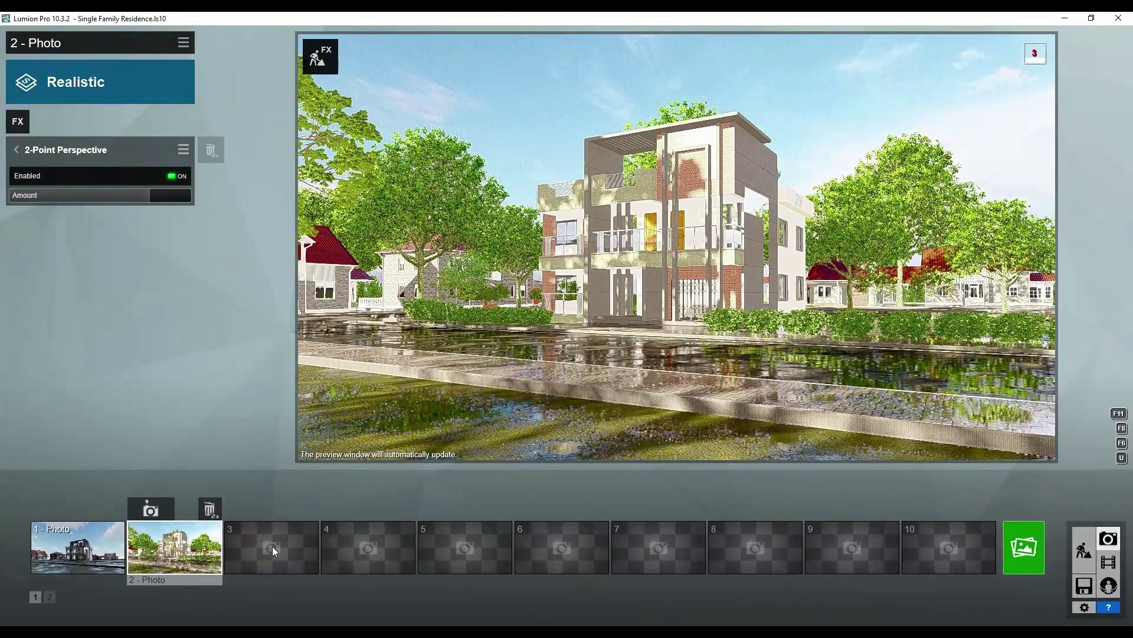
{"action": "left_click", "coordinate": [1082, 540]}
{"action": "right_click_drag", "start_coordinate": [753, 511], "coordinate": [660, 353]}
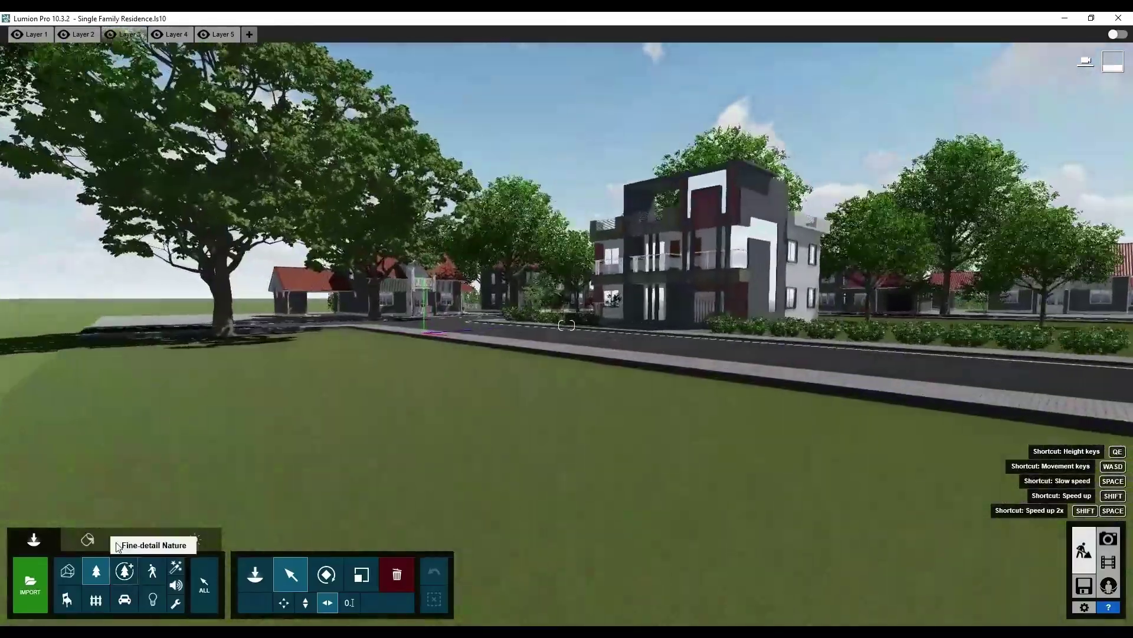
Give the lawn Checkerboard Grass 01 with larger, taller, curlier blades.
{"action": "left_click", "coordinate": [87, 539]}
{"action": "left_click", "coordinate": [336, 519]}
{"action": "left_click", "coordinate": [41, 312]}
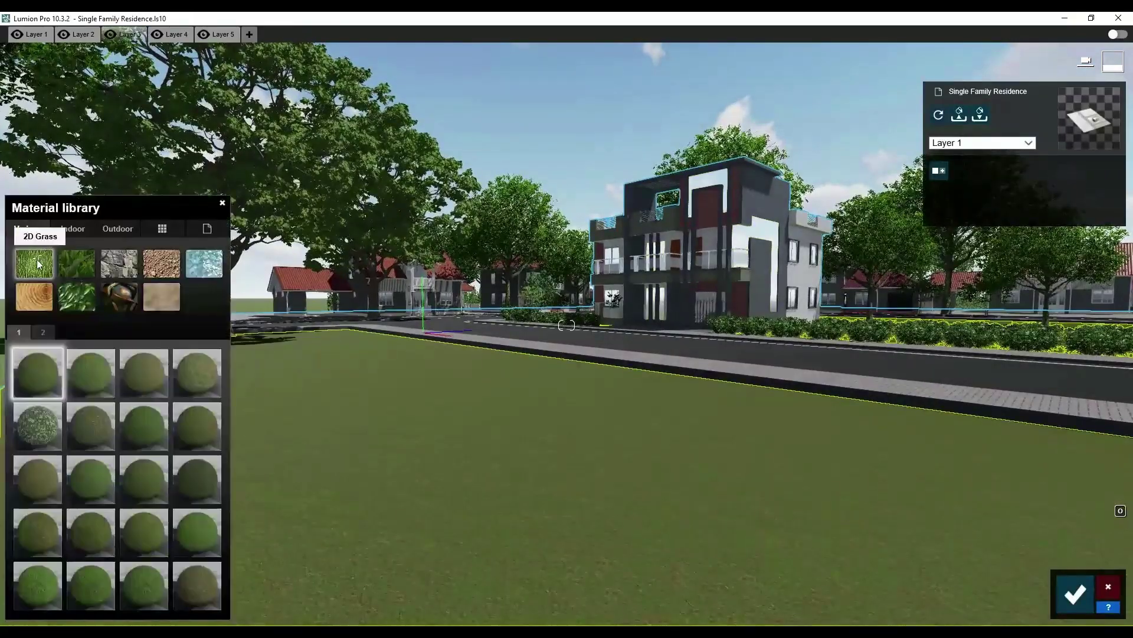
{"action": "left_click", "coordinate": [77, 263]}
{"action": "left_click", "coordinate": [55, 375]}
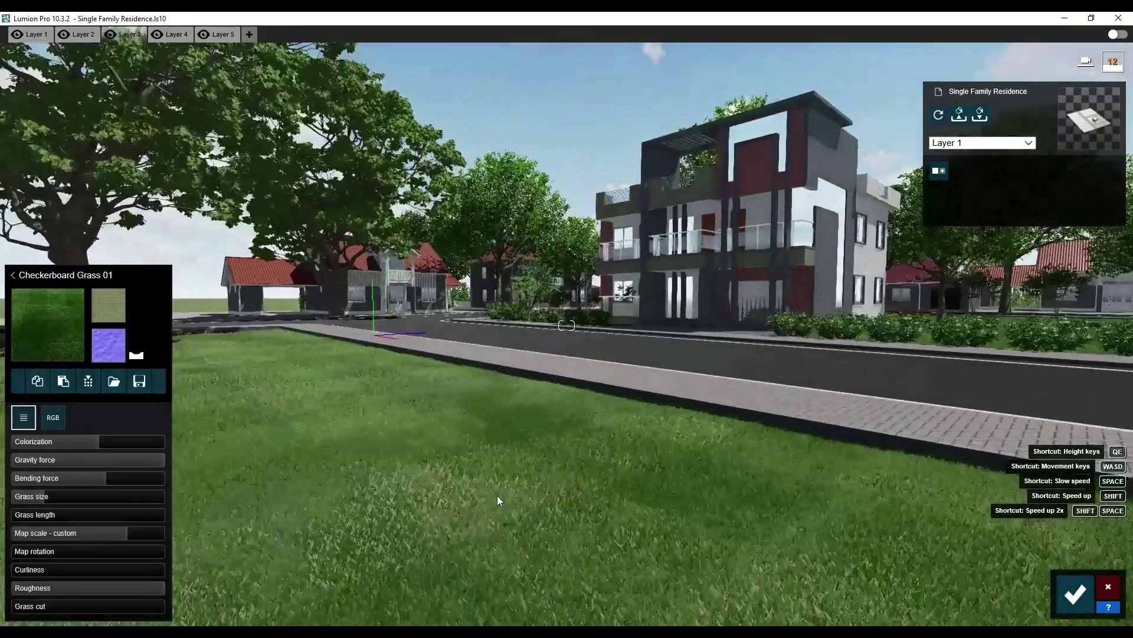
{"action": "scroll", "coordinate": [541, 463], "scroll_direction": "up", "scroll_amount": 5}
{"action": "left_click_drag", "start_coordinate": [22, 497], "coordinate": [140, 479]}
{"action": "left_click_drag", "start_coordinate": [57, 512], "coordinate": [37, 516]}
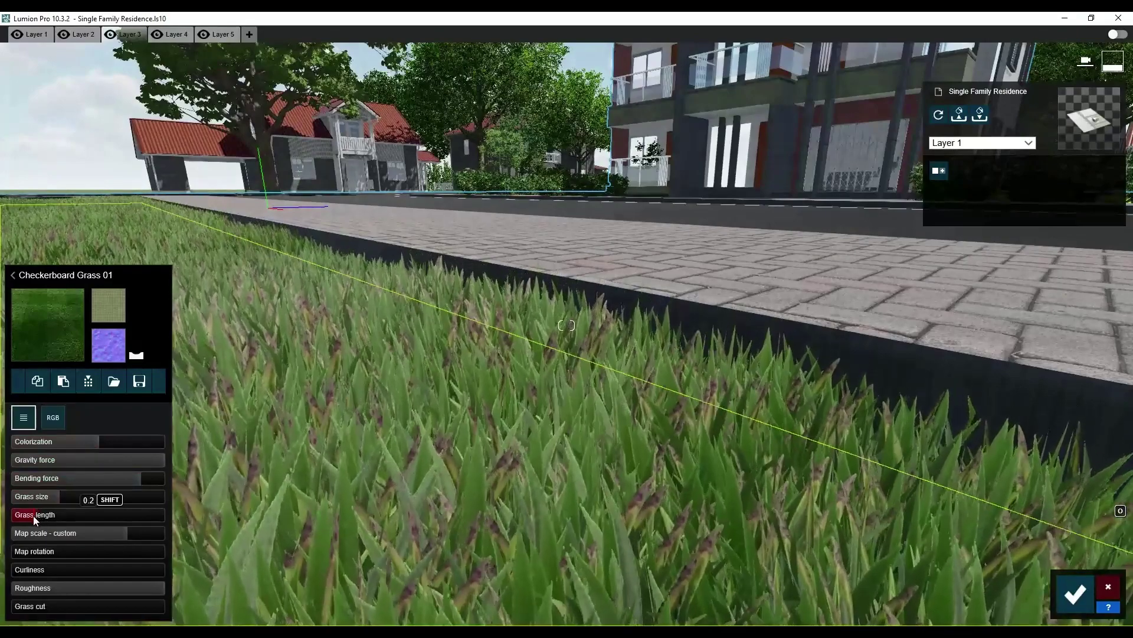
{"action": "left_click_drag", "start_coordinate": [37, 570], "coordinate": [82, 570]}
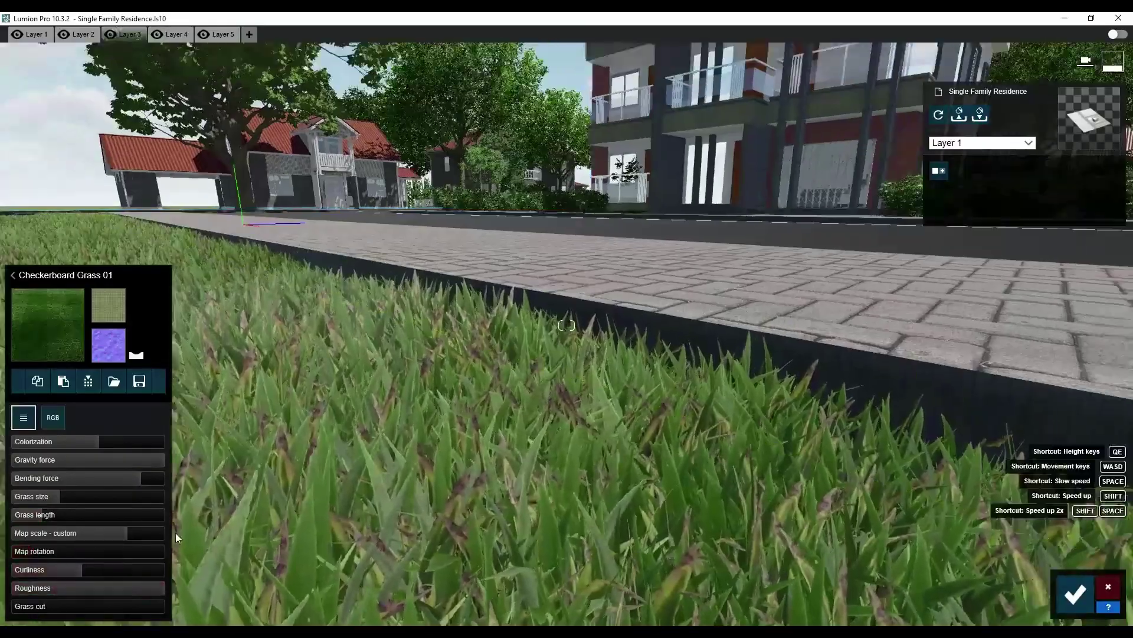
Tint the concrete curb material and raise its colourization to 0.7.
{"action": "right_click_drag", "start_coordinate": [175, 533], "coordinate": [639, 389]}
{"action": "key", "text": "s"}
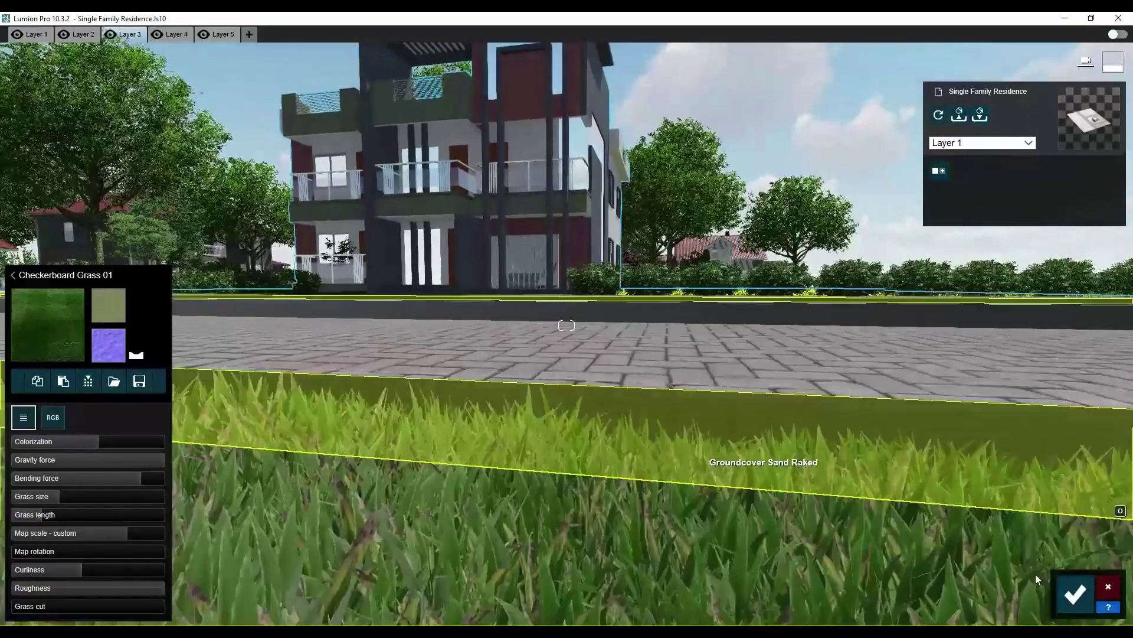
{"action": "left_click", "coordinate": [671, 399]}
{"action": "left_click", "coordinate": [159, 405]}
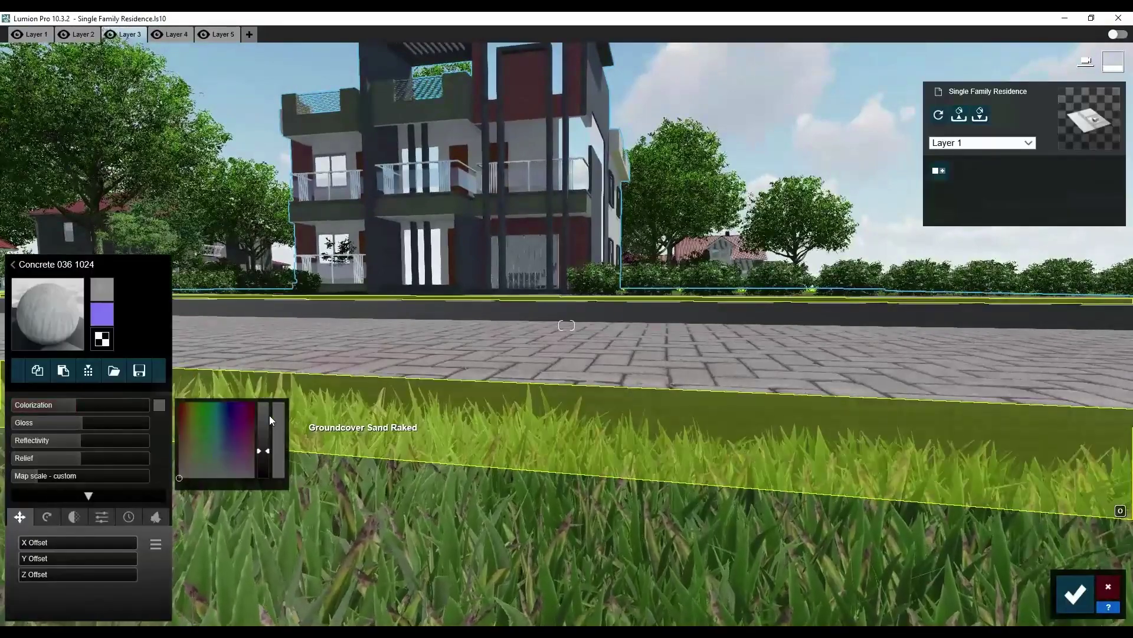
{"action": "left_click", "coordinate": [263, 455]}
{"action": "mouse_move", "coordinate": [90, 401]}
{"action": "left_mouse_down"}
{"action": "mouse_move", "coordinate": [104, 405]}
{"action": "mouse_move", "coordinate": [87, 406]}
{"action": "left_mouse_up"}
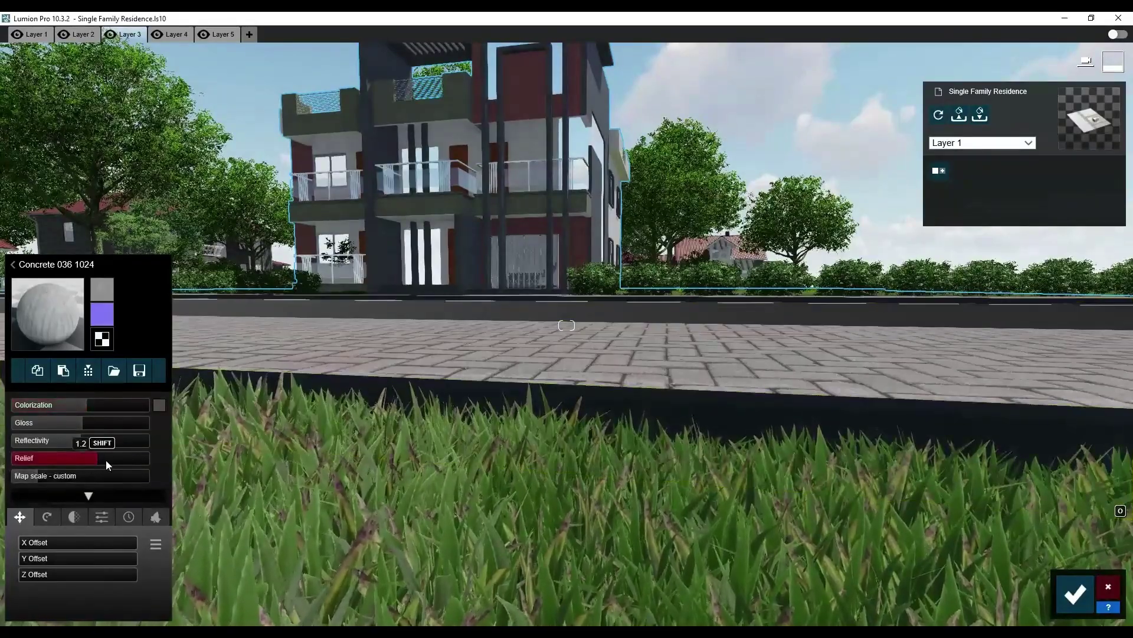
{"action": "left_click", "coordinate": [1075, 594]}
Frame the house beyond the lawn and preview it from Photo 2's camera.
{"action": "key", "text": "s"}
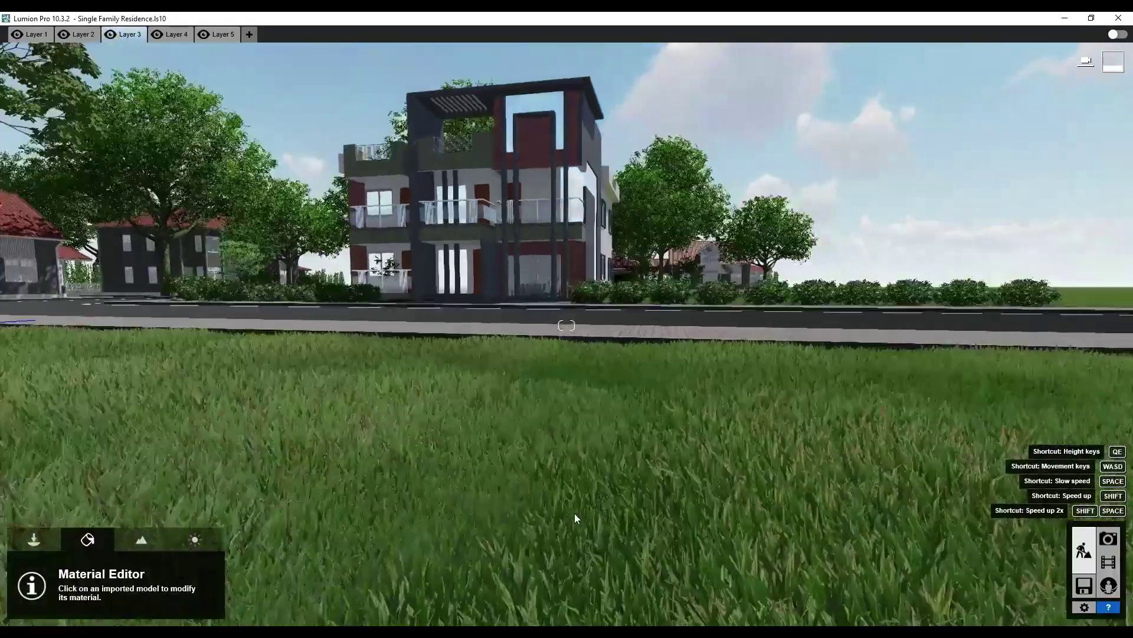
{"action": "right_click_drag", "start_coordinate": [585, 537], "coordinate": [360, 343]}
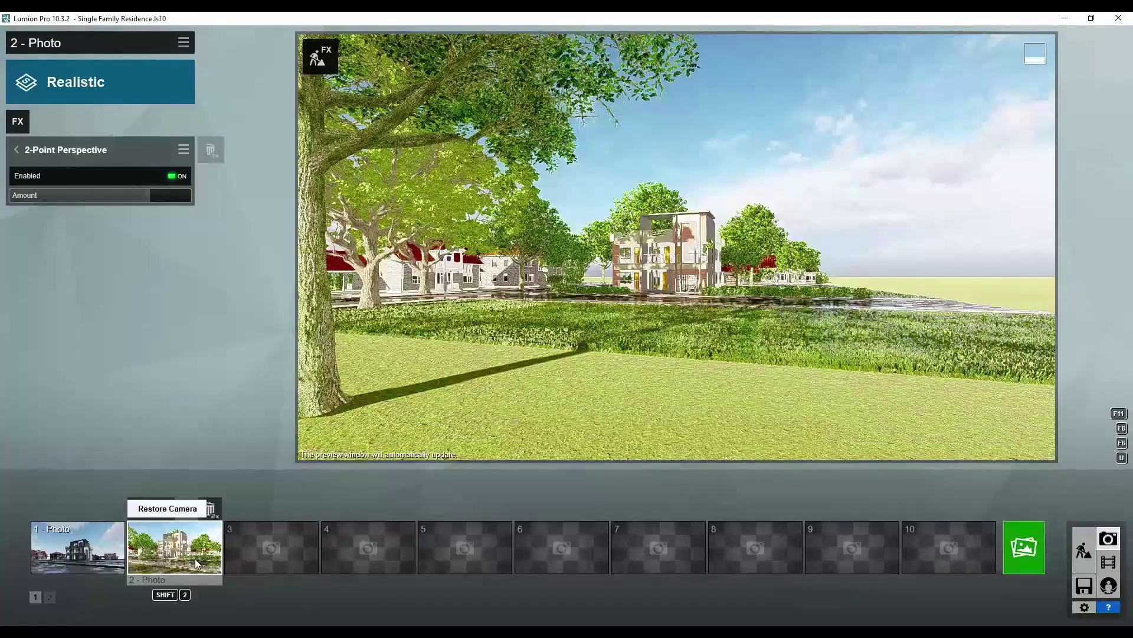
{"action": "left_click", "coordinate": [195, 559]}
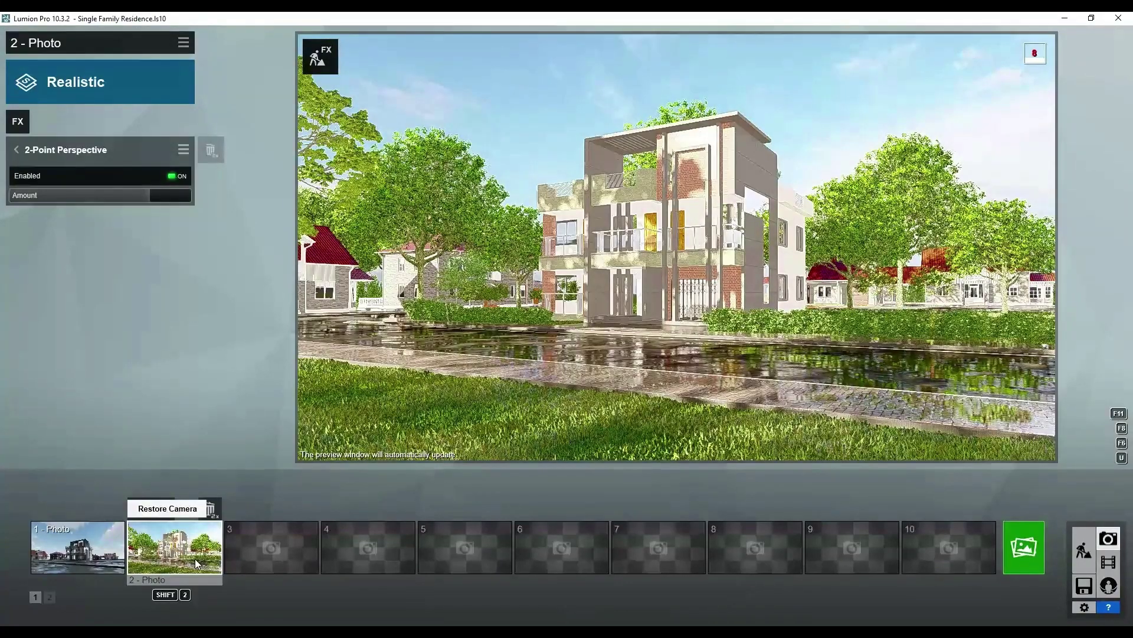